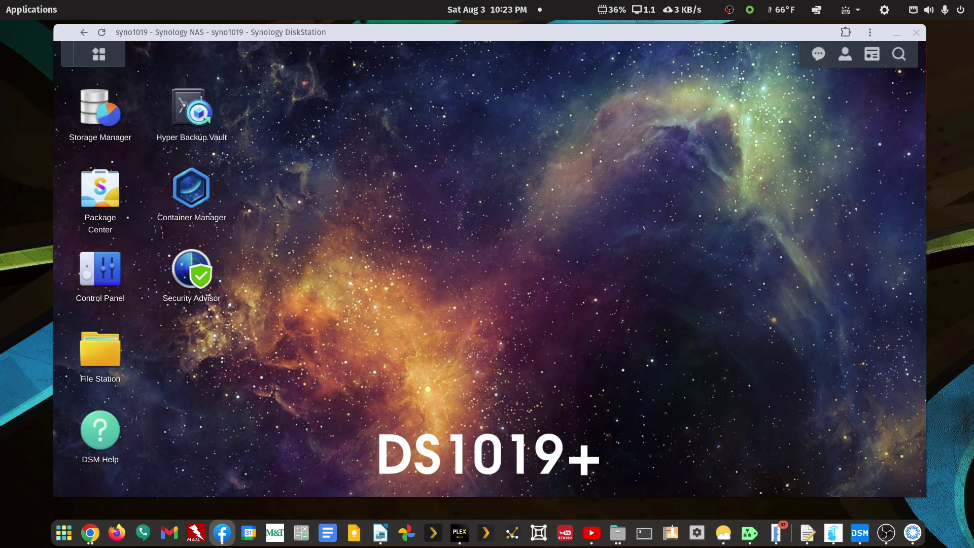
- Bring up the Plexaholics Facebook post and examine its old and new library paths, comparing the folder names PublicXL and publicxl
drag(973, 133, 496, 76)
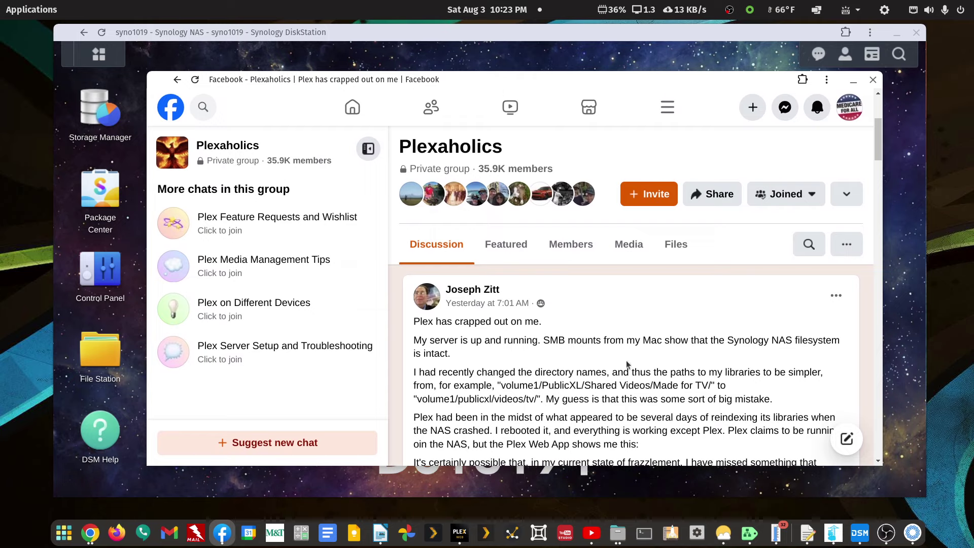
scroll(610, 372, down, 2)
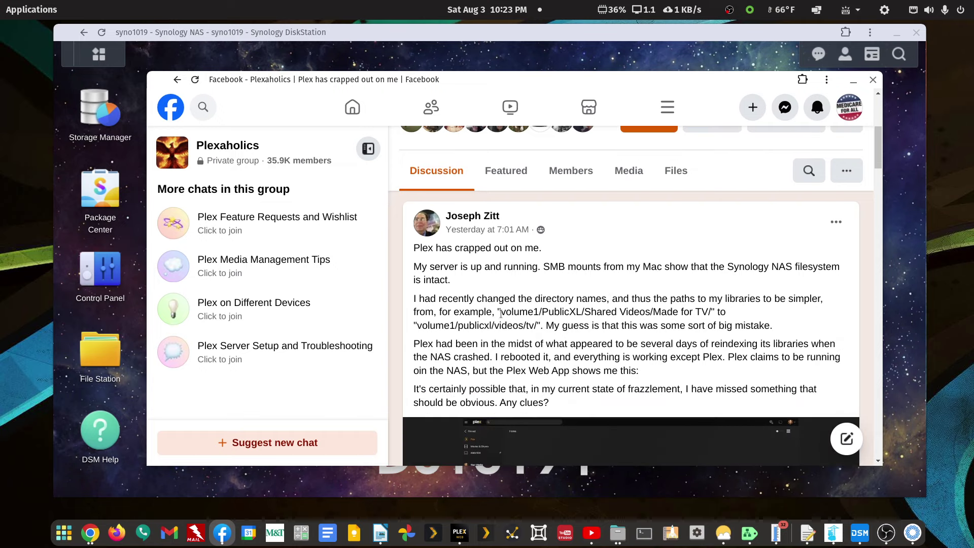
drag(501, 311, 707, 308)
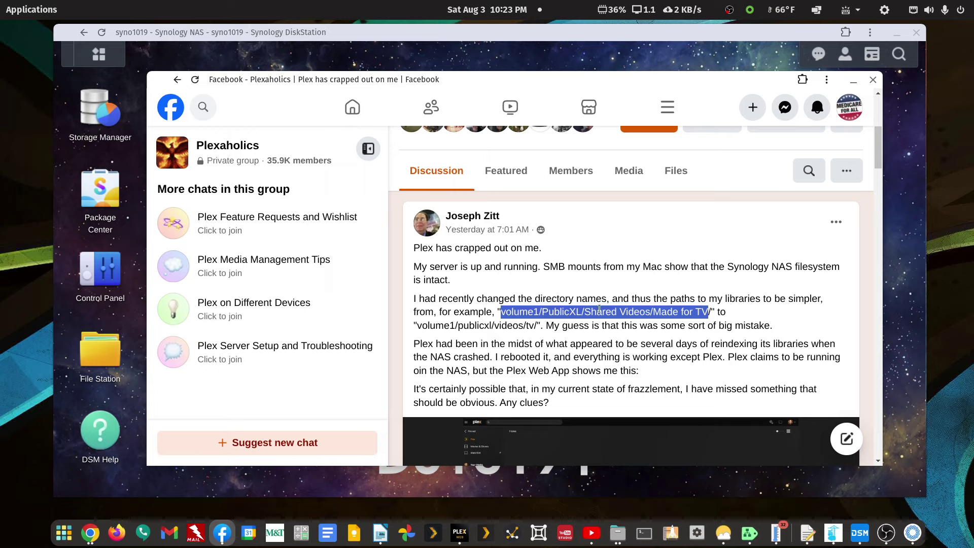
click(472, 331)
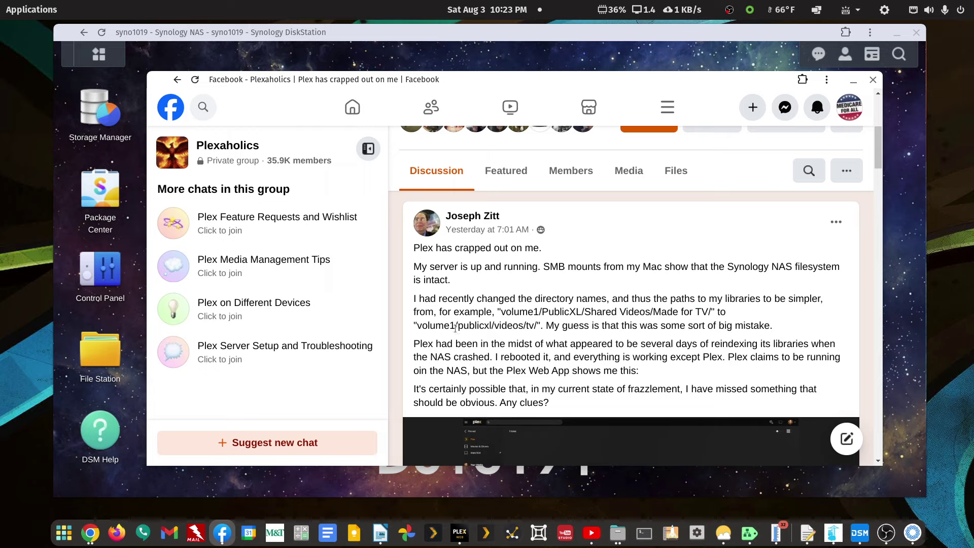
drag(458, 328, 533, 329)
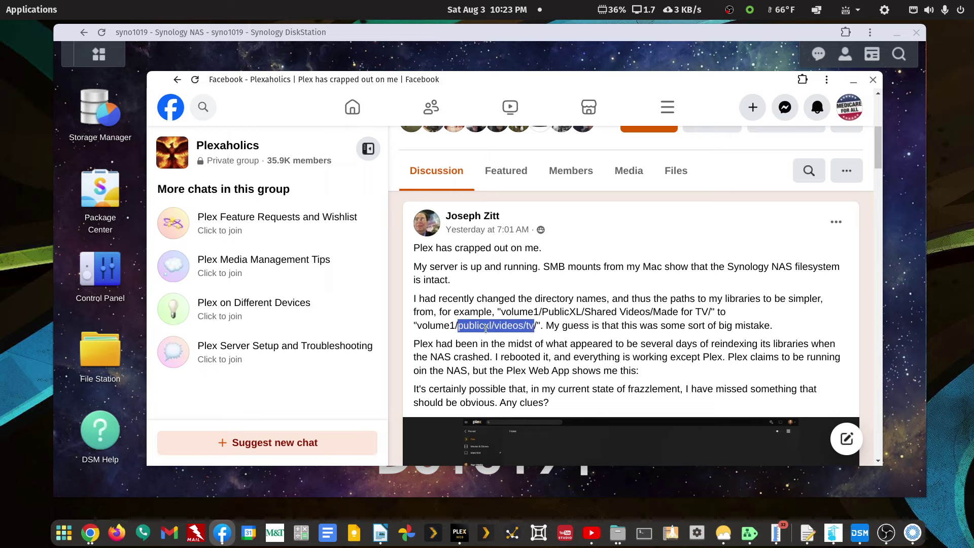
click(490, 328)
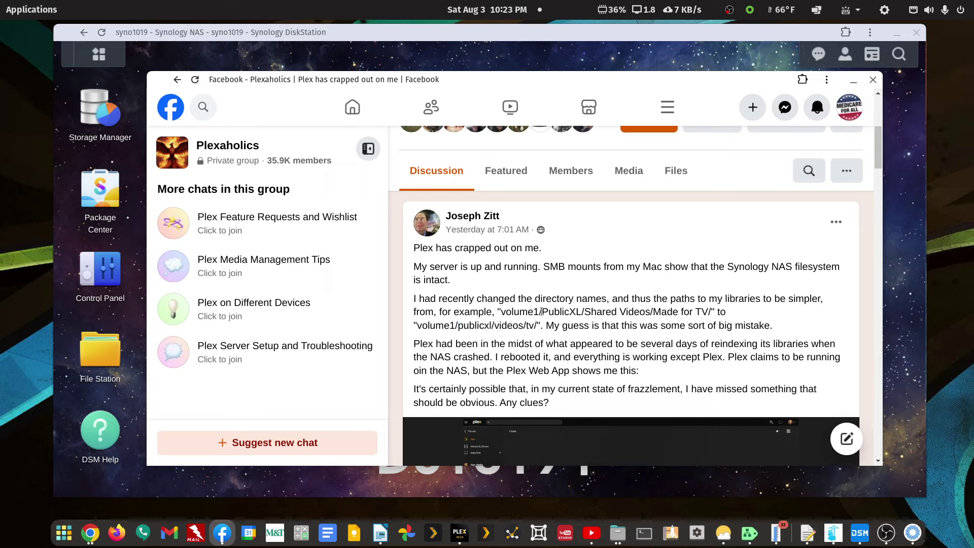
drag(541, 312, 579, 313)
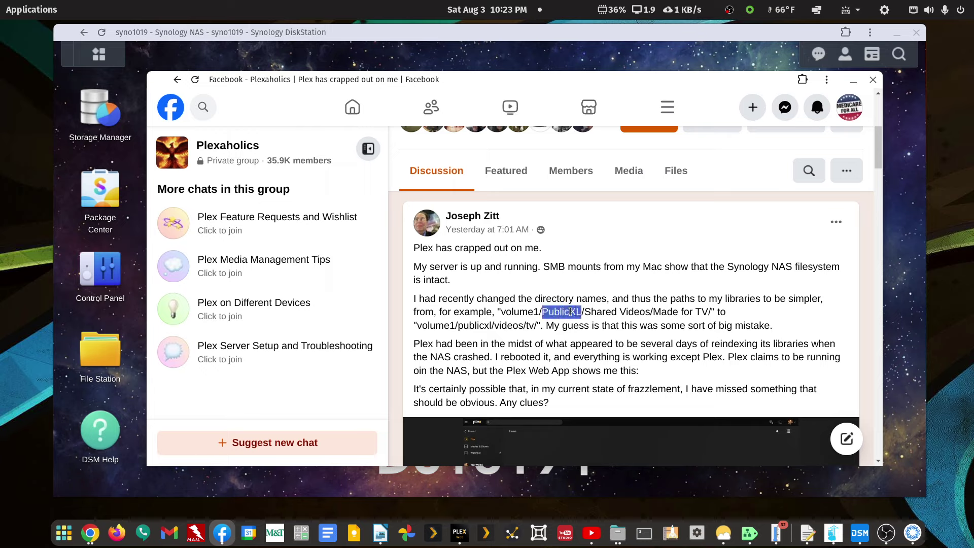
drag(458, 326, 492, 329)
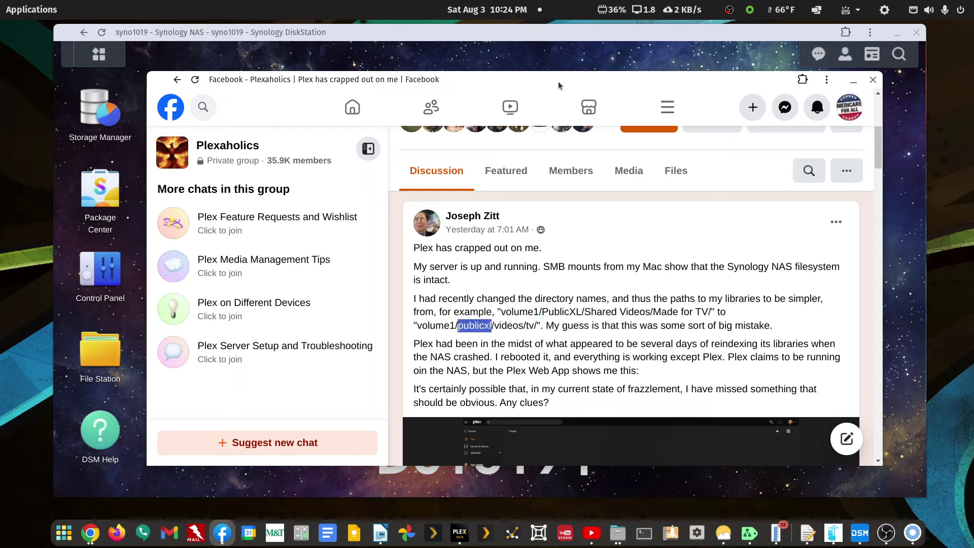
drag(566, 77, 973, 143)
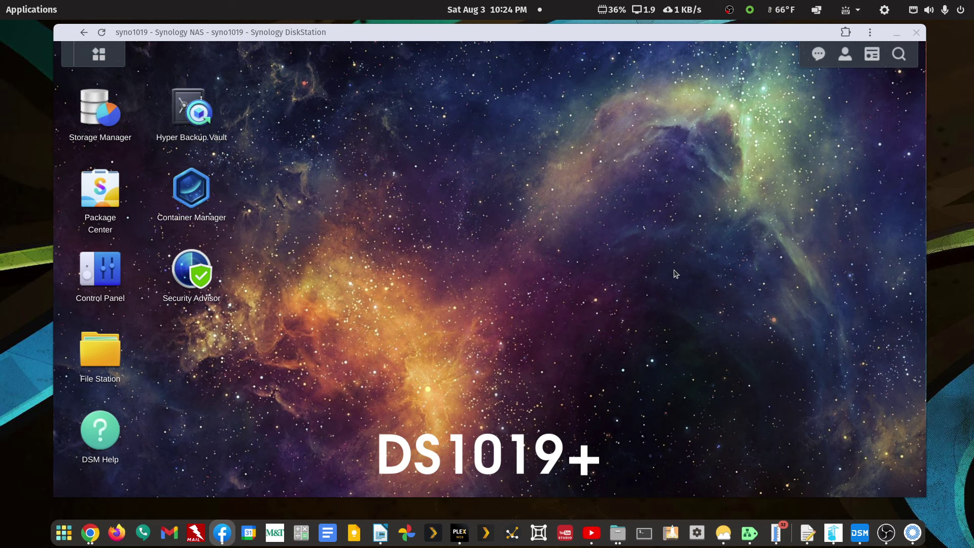
- Switch to the LibreOffice Writer outline and read its points on server claiming, folder permissions, a test media folder and database repair
click(382, 535)
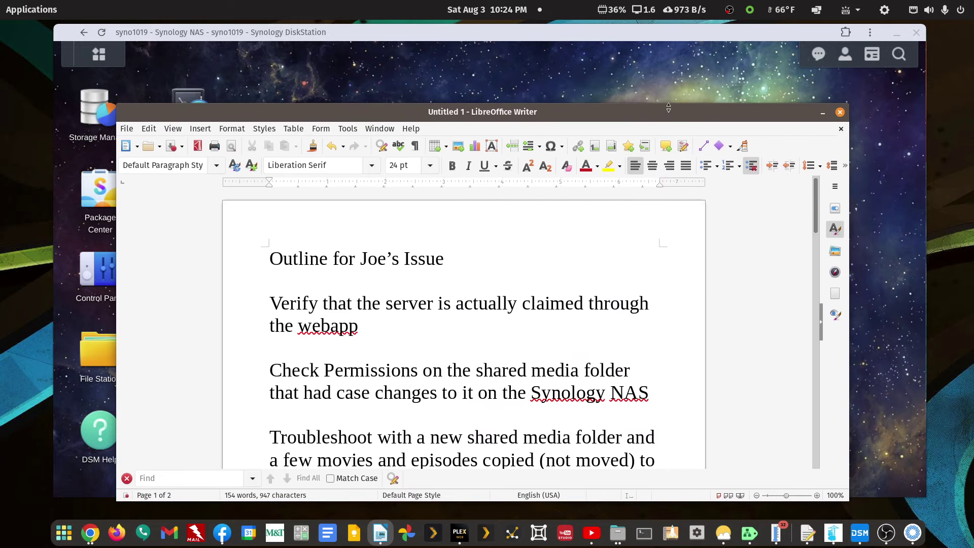
drag(668, 107, 692, 37)
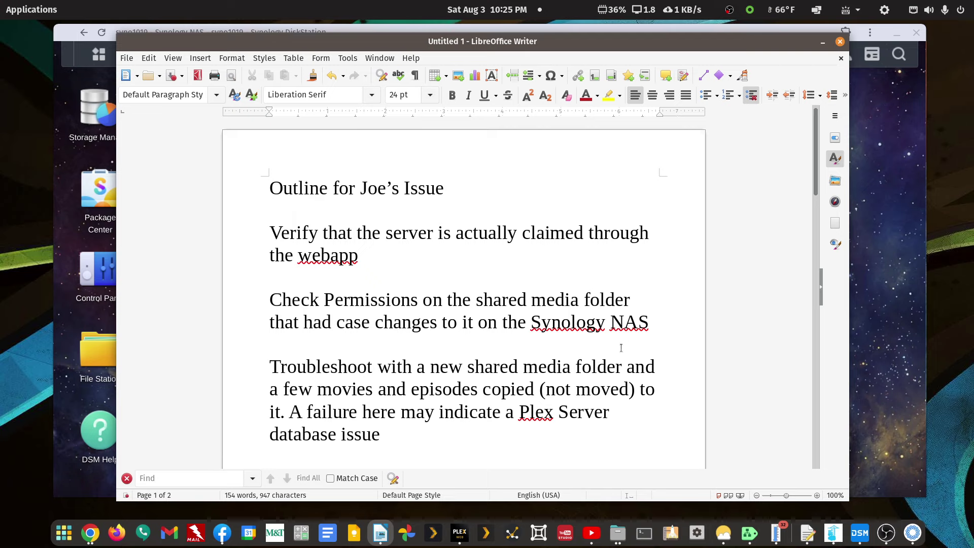
scroll(583, 374, down, 5)
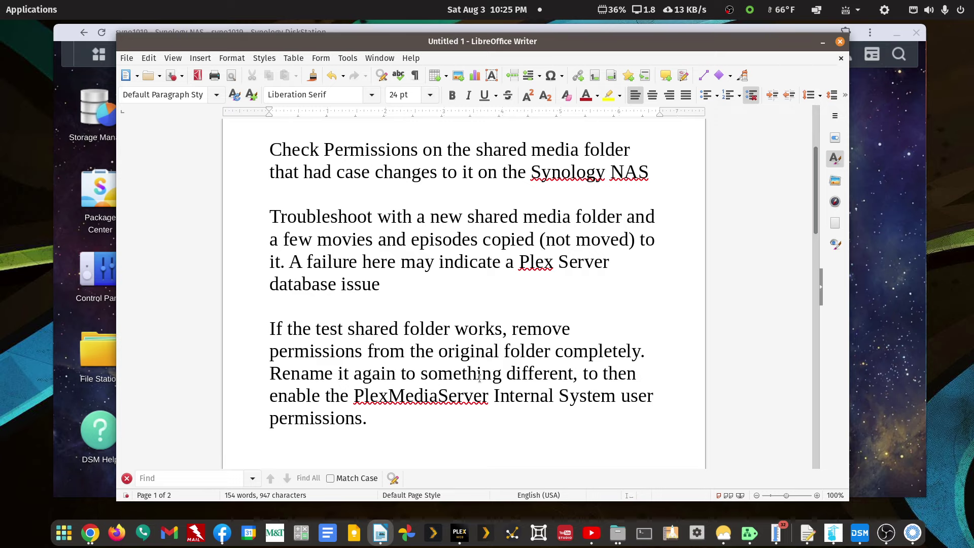
scroll(480, 378, down, 1)
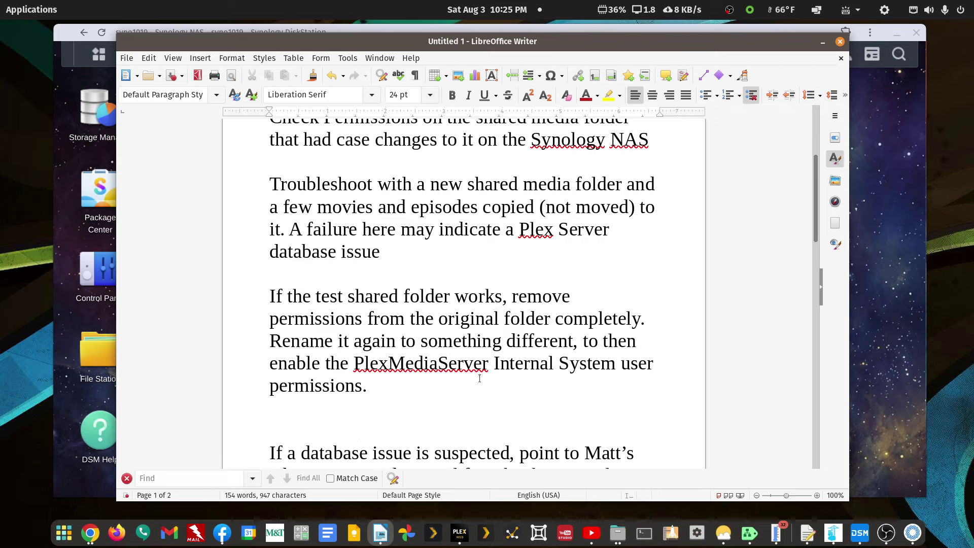
scroll(479, 378, down, 3)
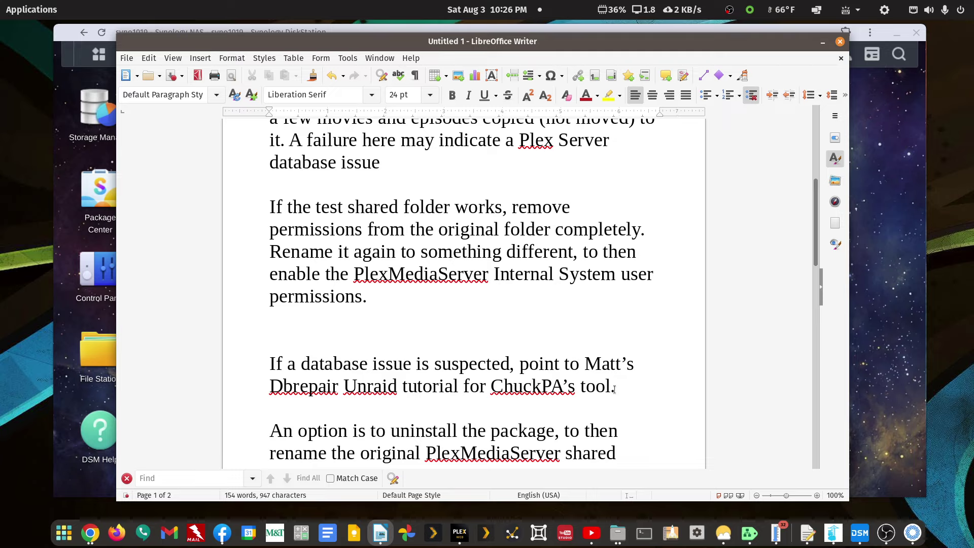
scroll(614, 389, down, 4)
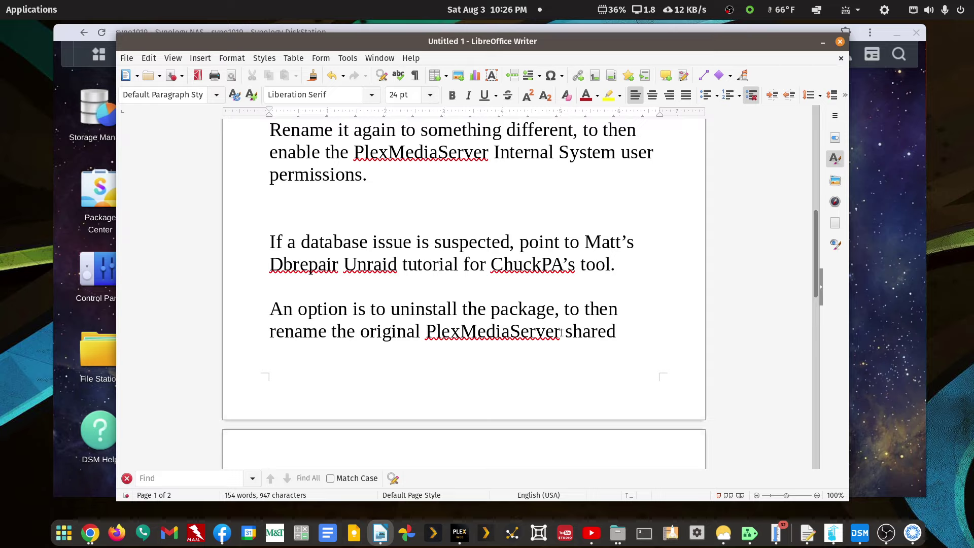
- Read the outline's remaining options: renaming the PlexMediaServer shared folder for a fresh install, or moving to a Plex Docker container
drag(425, 335, 559, 335)
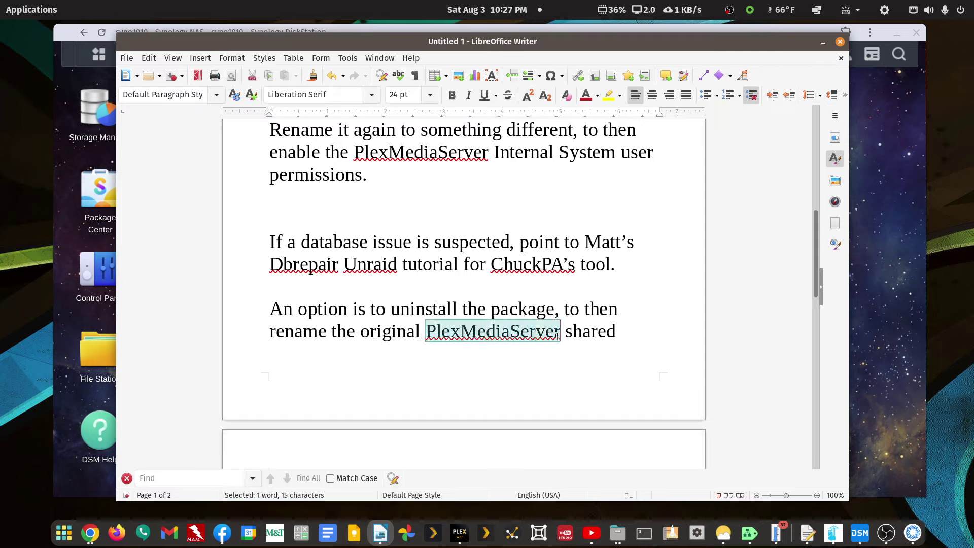
click(545, 335)
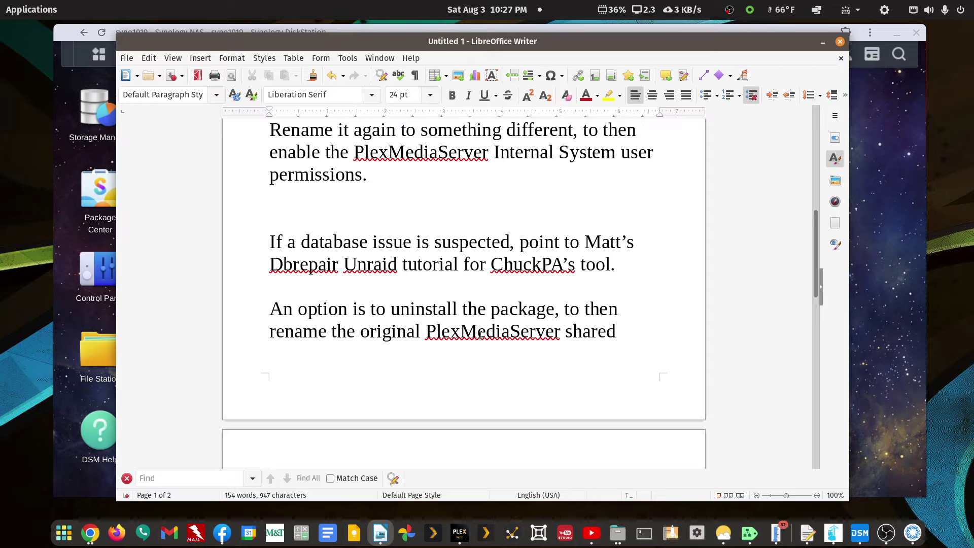
drag(426, 335, 557, 335)
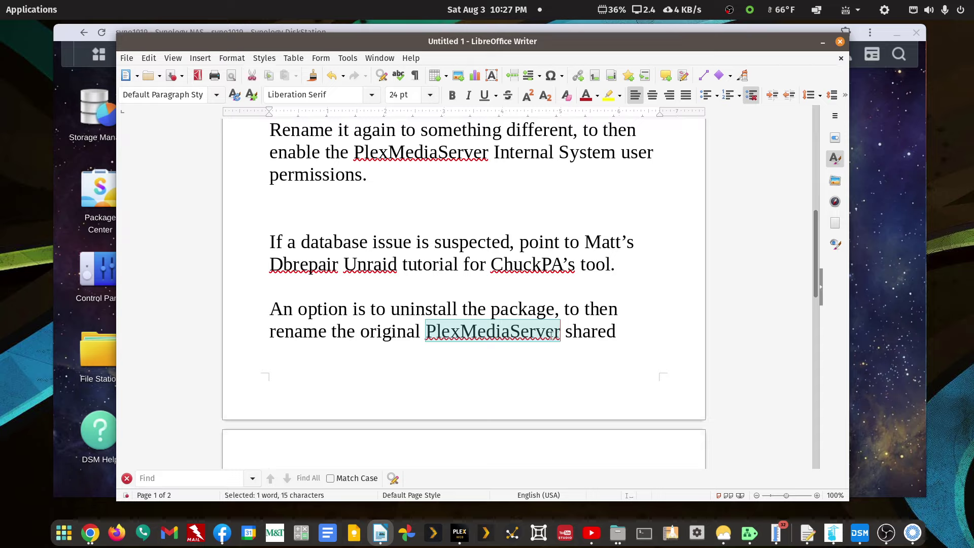
click(511, 333)
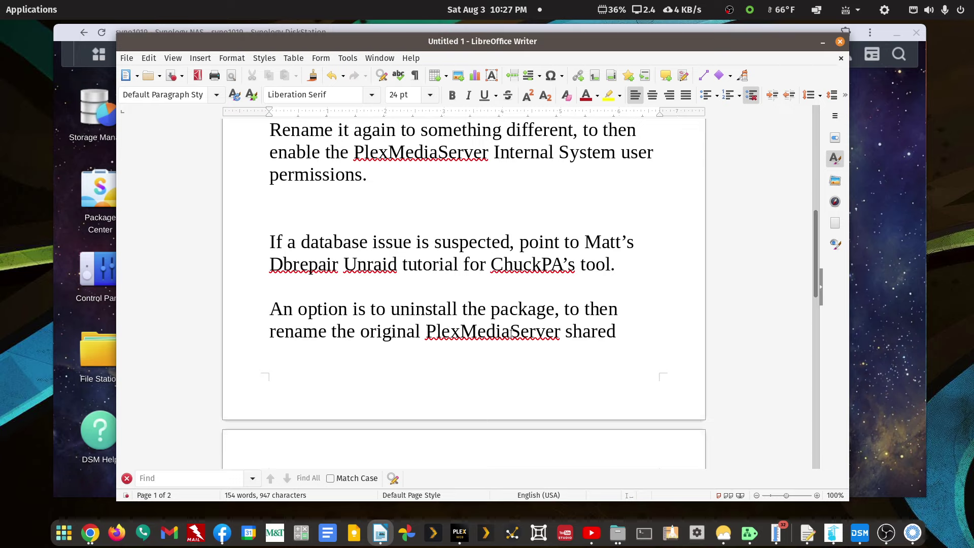
scroll(510, 333, down, 5)
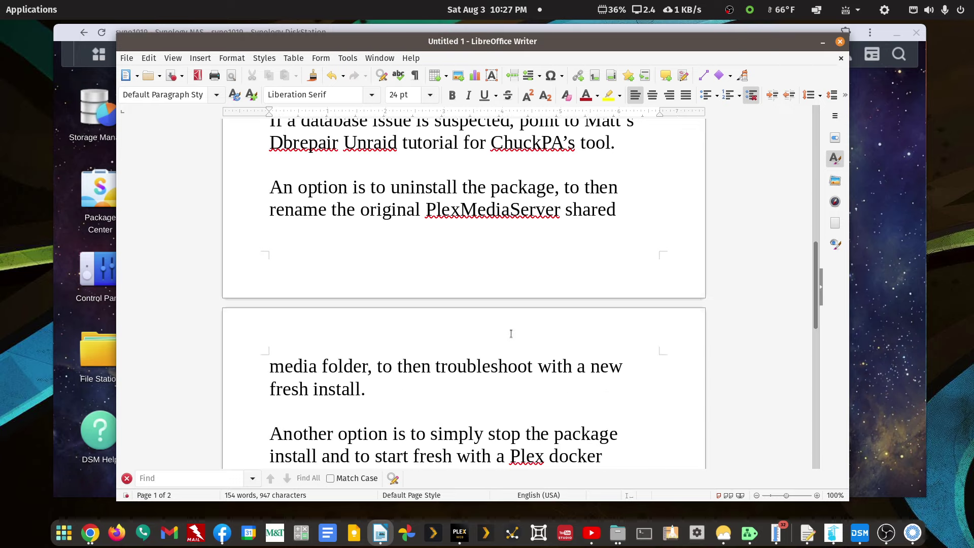
scroll(511, 333, down, 5)
scroll(511, 333, up, 4)
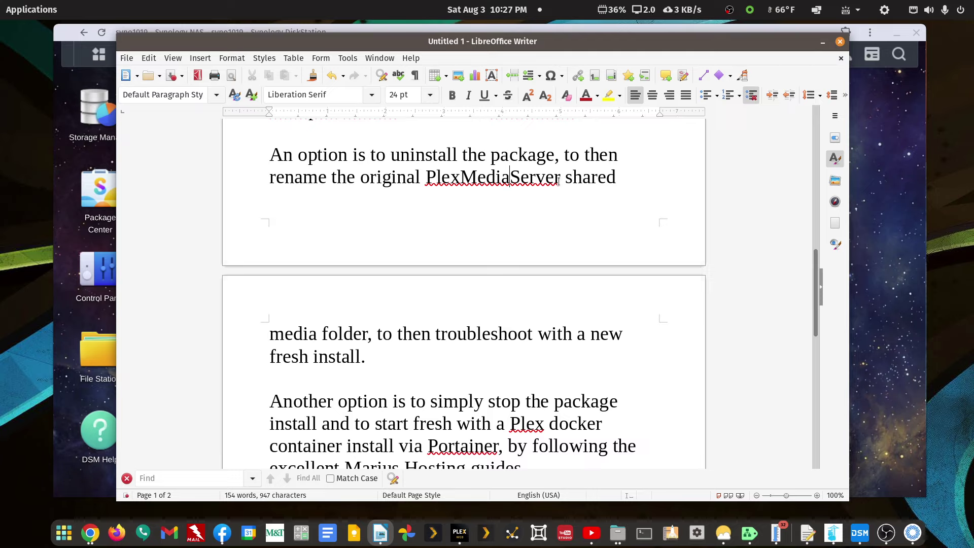
scroll(545, 191, down, 5)
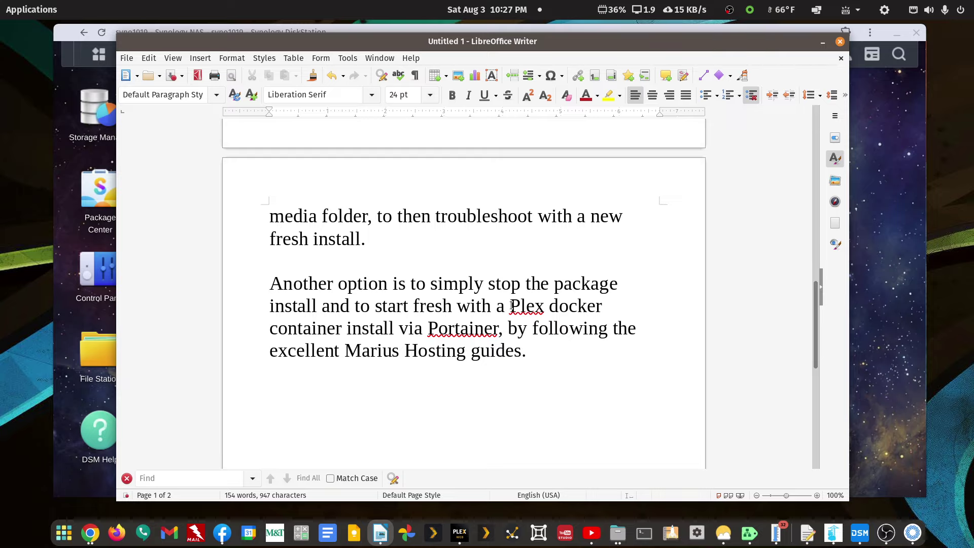
scroll(512, 304, down, 2)
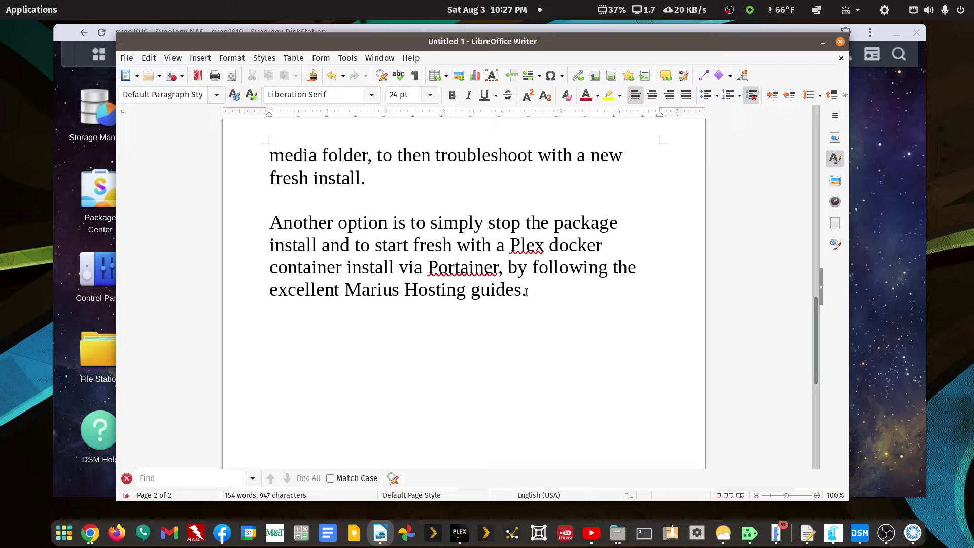
scroll(521, 295, down, 2)
scroll(521, 294, up, 2)
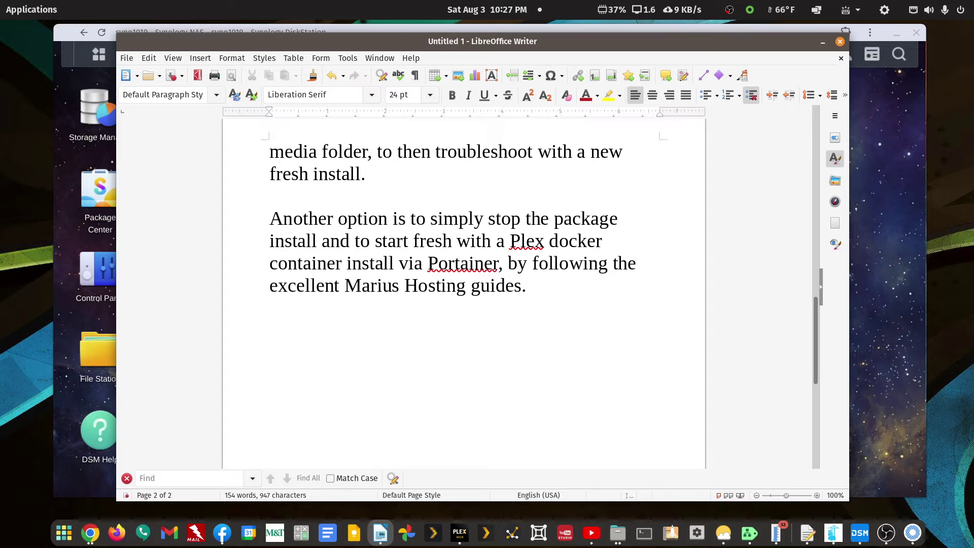
- Add the folder name publicxl below the outline's last paragraph and set its font size to 22 pt
click(221, 533)
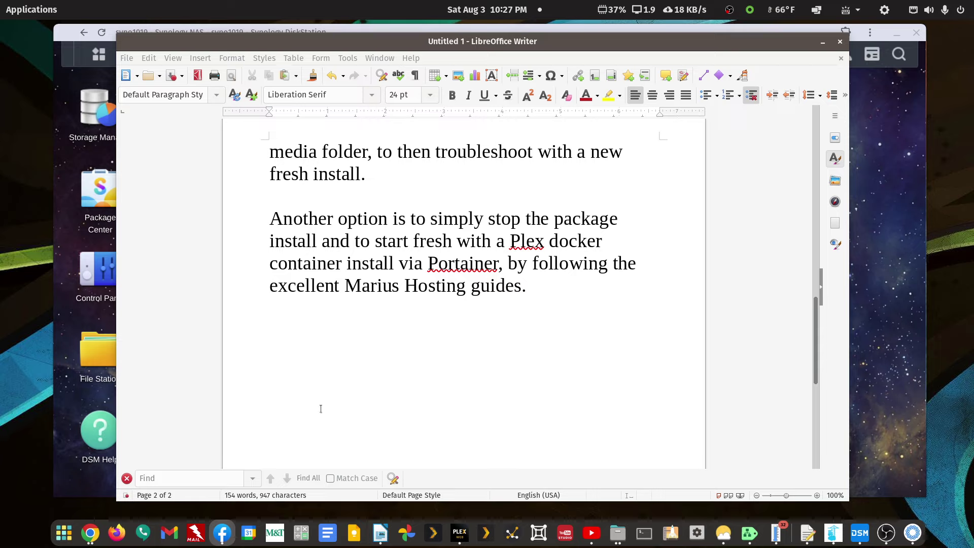
click(310, 369)
text(publicx)
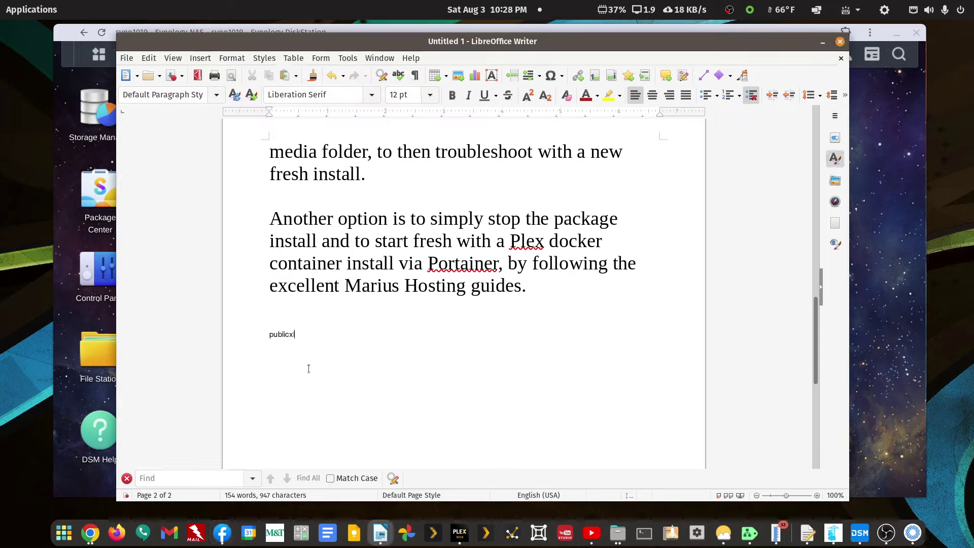
drag(305, 330, 258, 332)
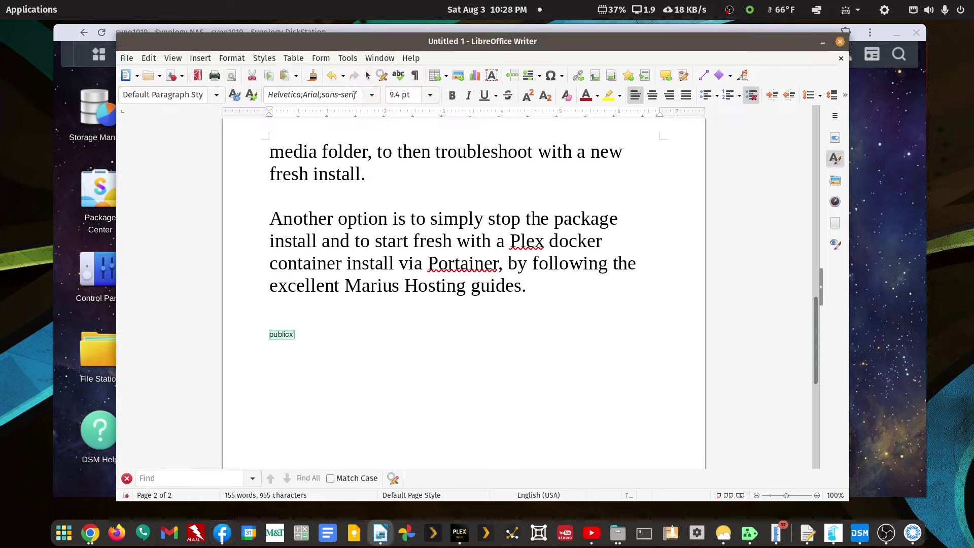
click(430, 95)
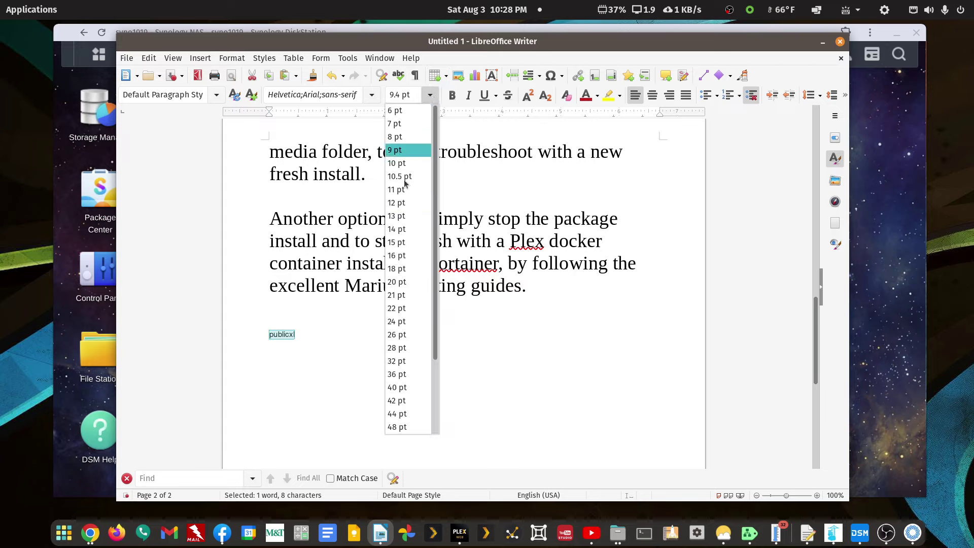
click(394, 255)
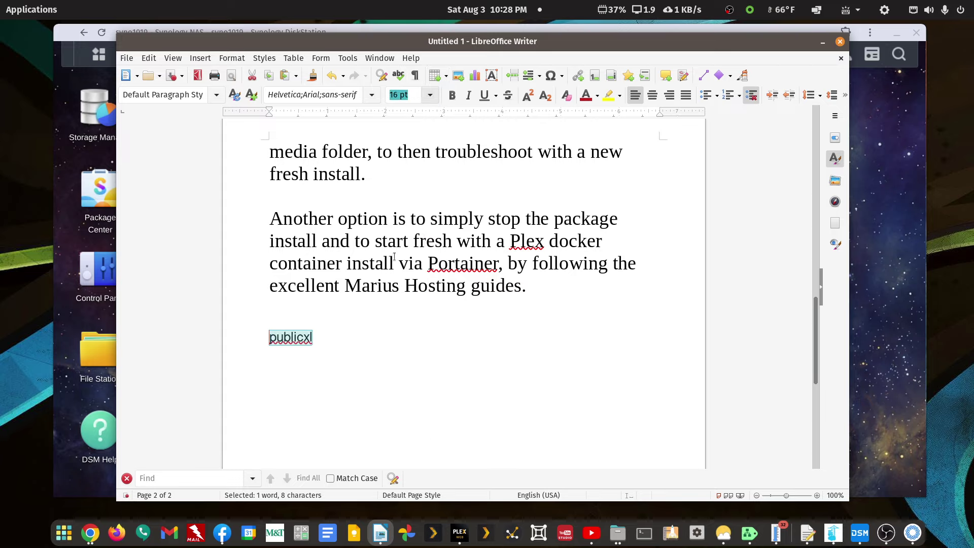
click(430, 94)
click(397, 308)
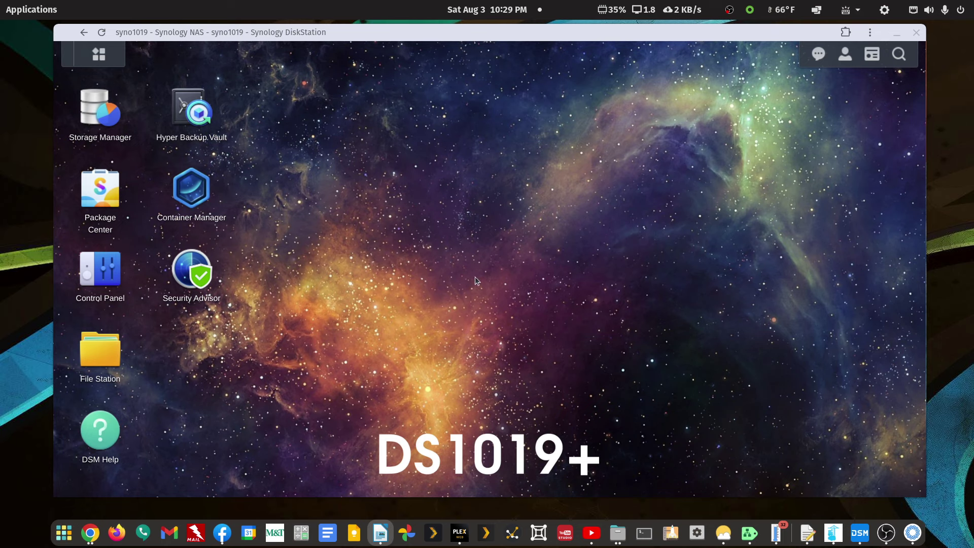
- Switch to Synology DSM, open the Control Panel's Shared Folder settings and select the mediaoriginal folder
click(103, 281)
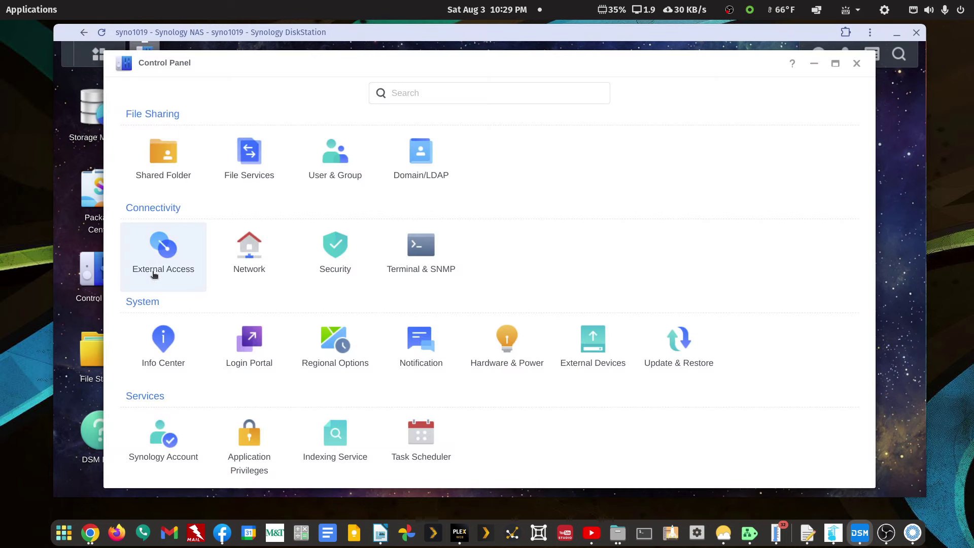
double_click(280, 32)
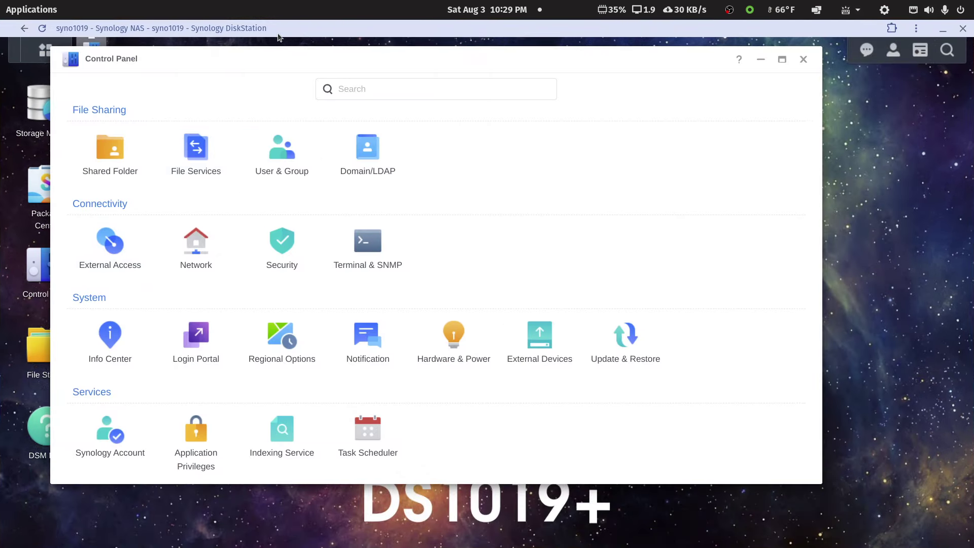
double_click(337, 32)
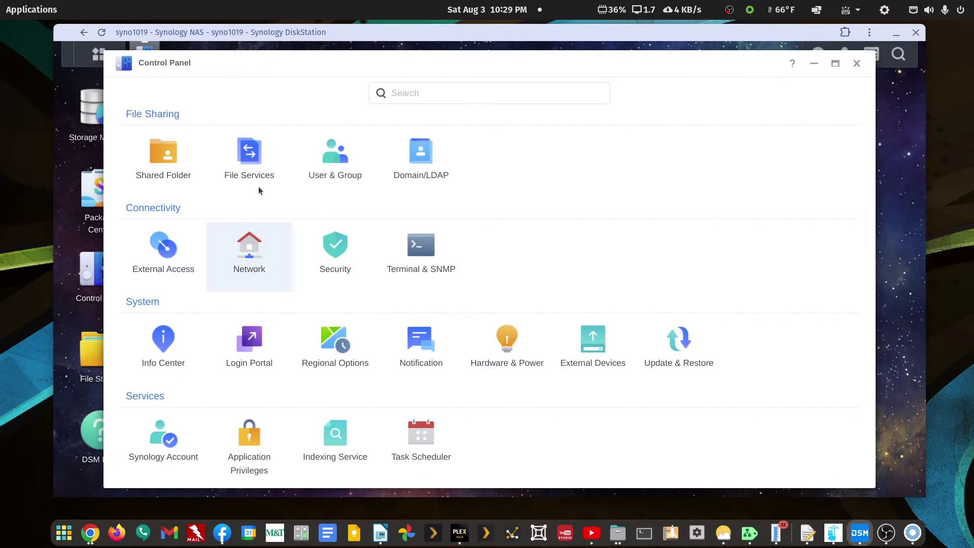
click(165, 155)
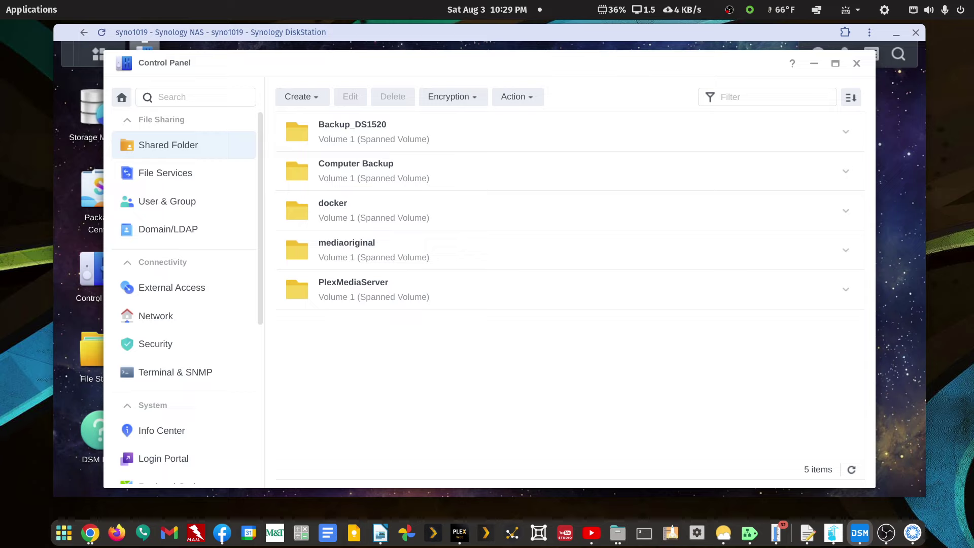
click(358, 246)
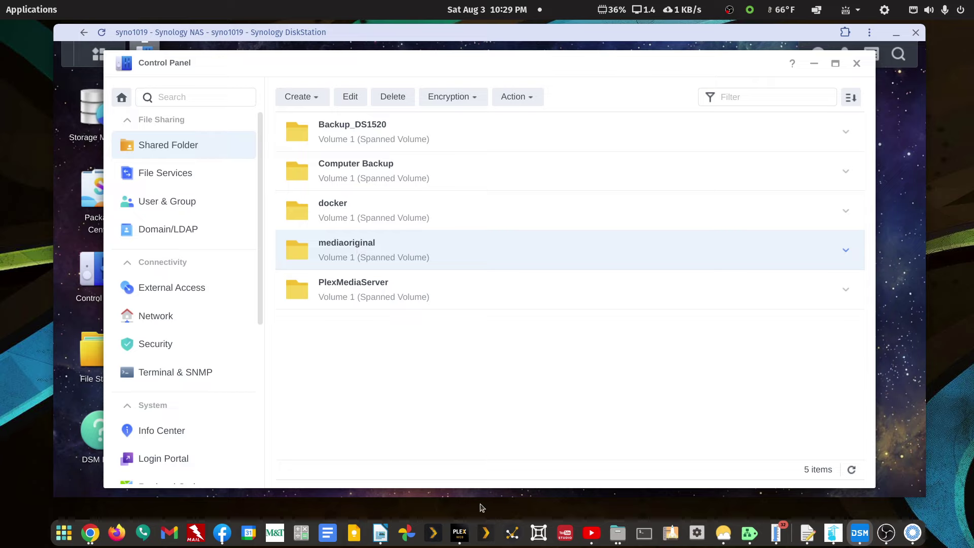
- Switch to Plex Web and check the availability of the servers in the settings' server list
click(465, 534)
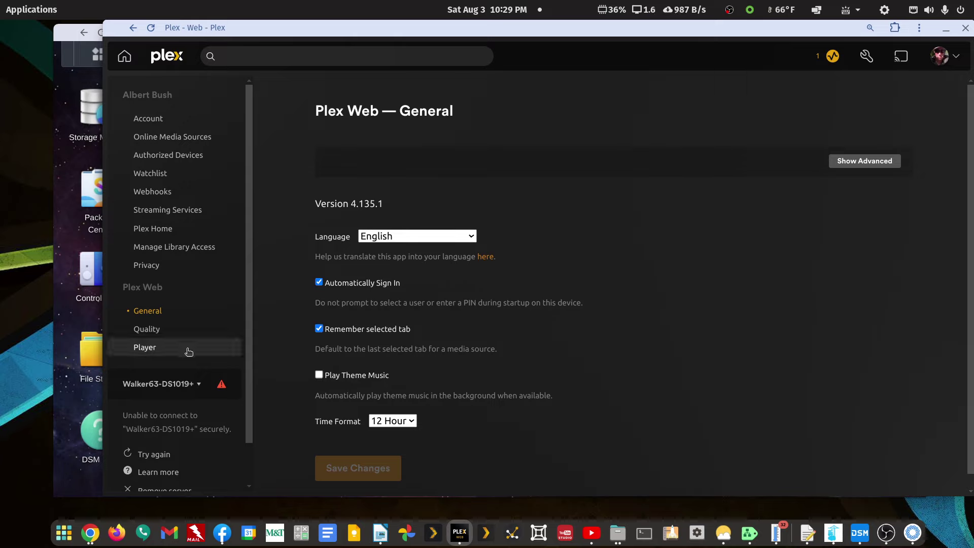
click(186, 391)
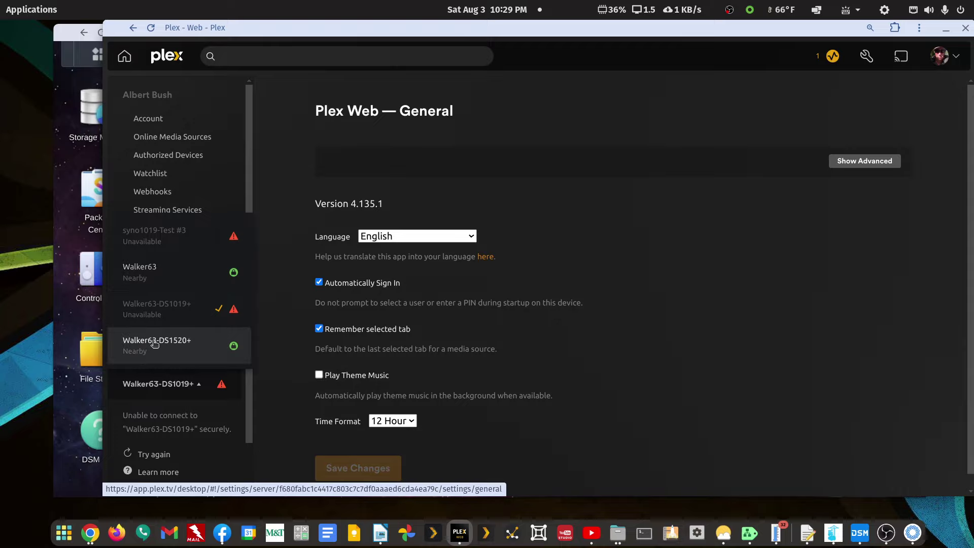
click(277, 194)
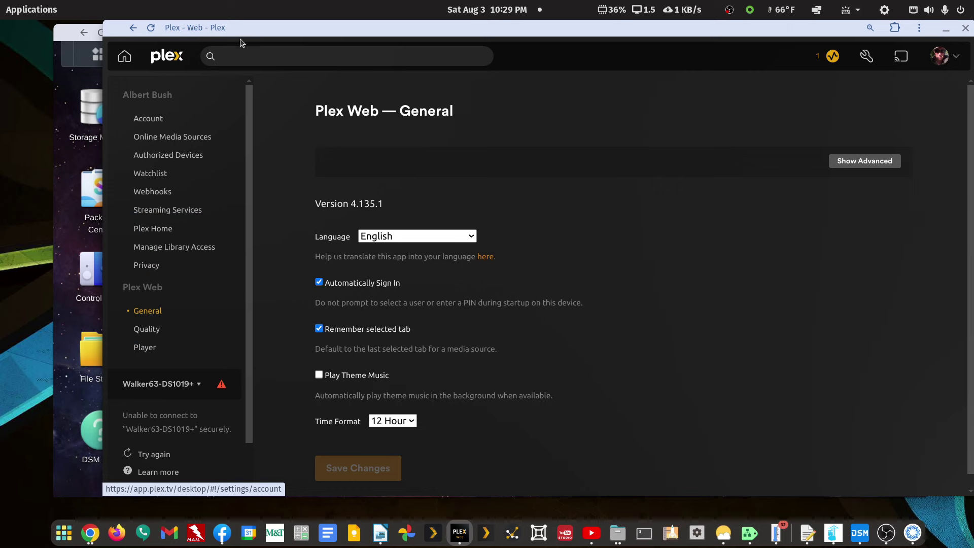
- Open the account's Authorized Devices and filter the list to Server devices to review them
click(165, 155)
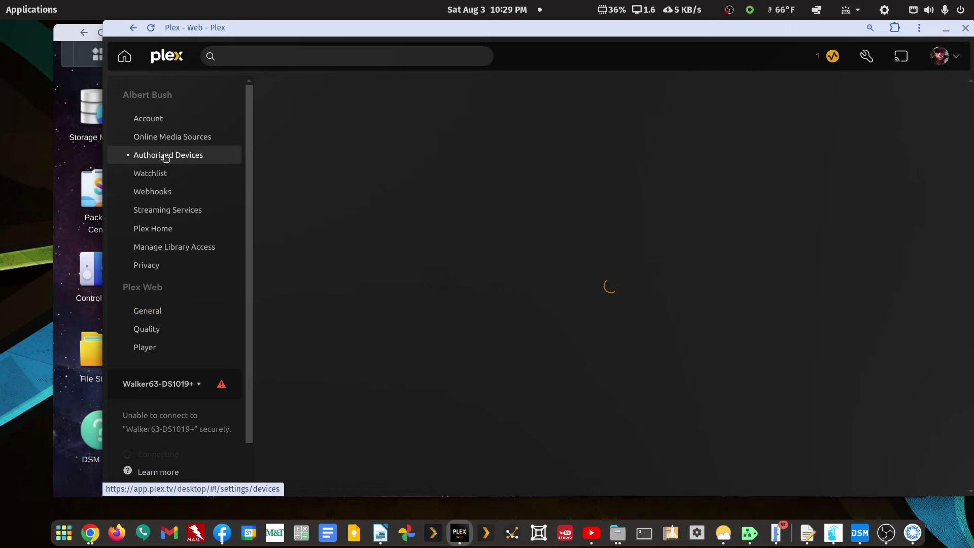
click(338, 161)
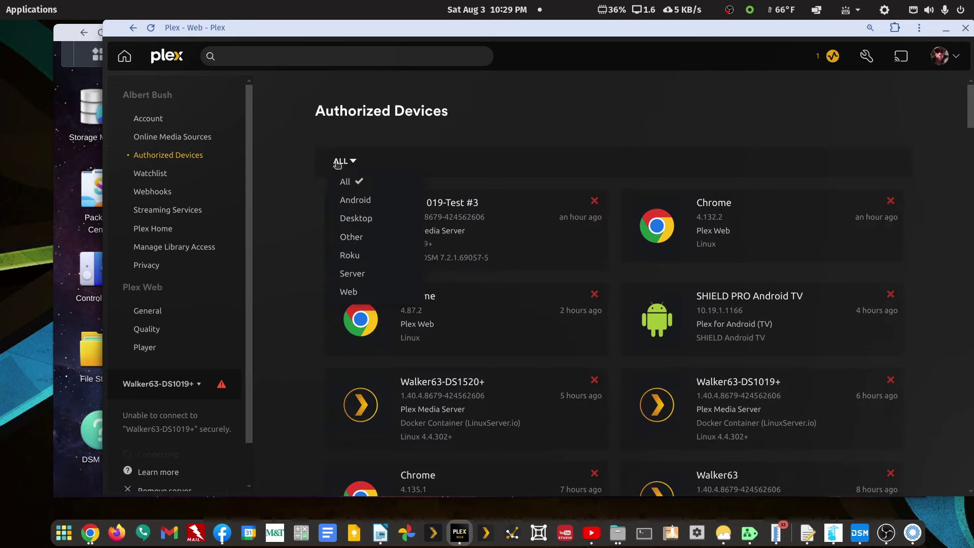
click(350, 273)
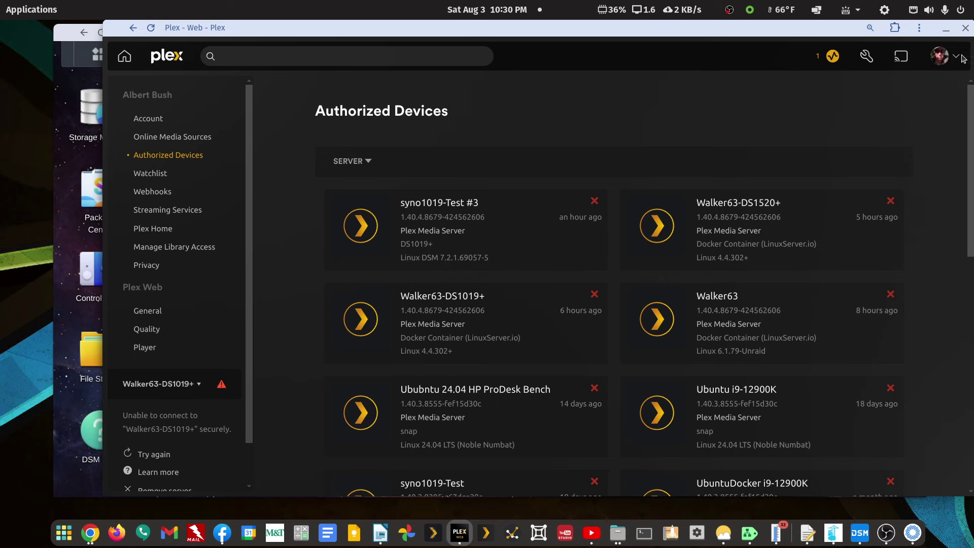
click(946, 29)
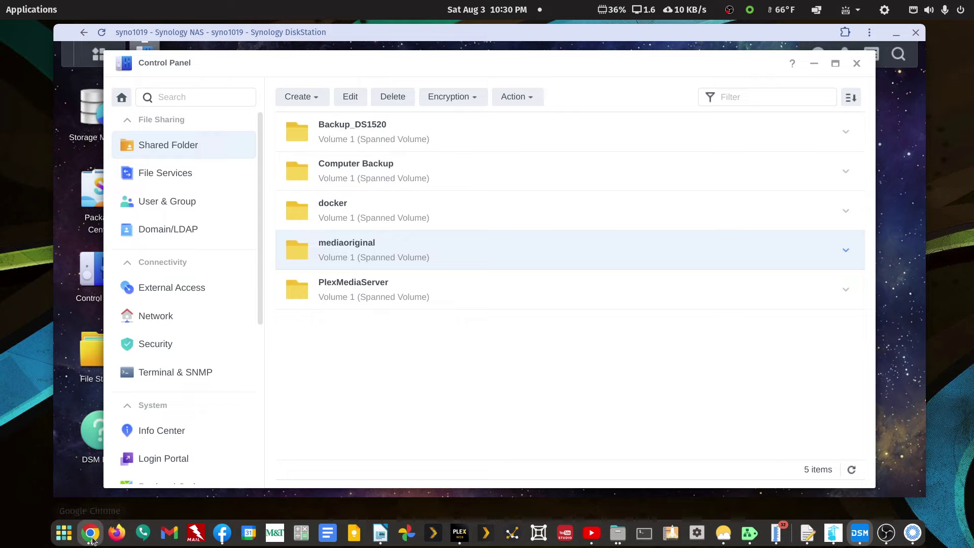
mouse_move(114, 535)
click(229, 464)
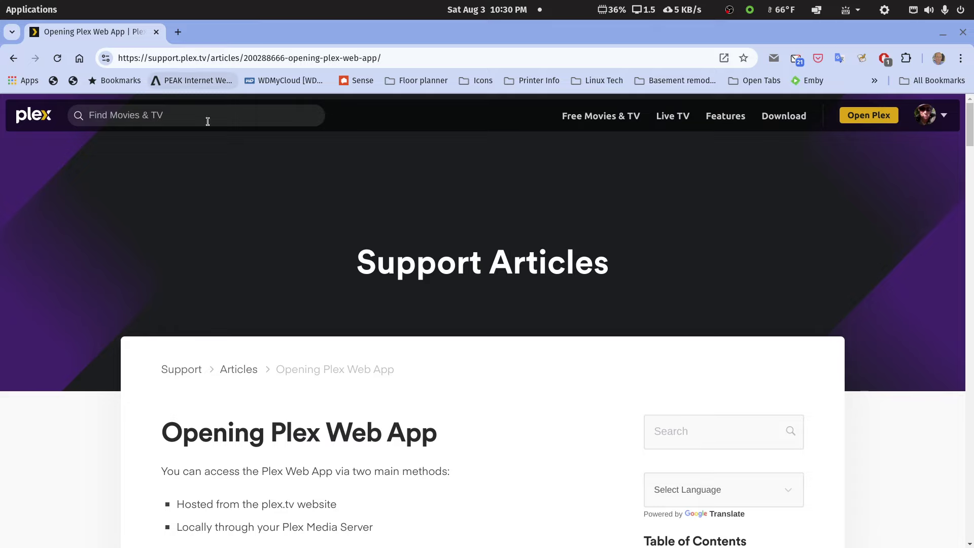
scroll(326, 232, down, 3)
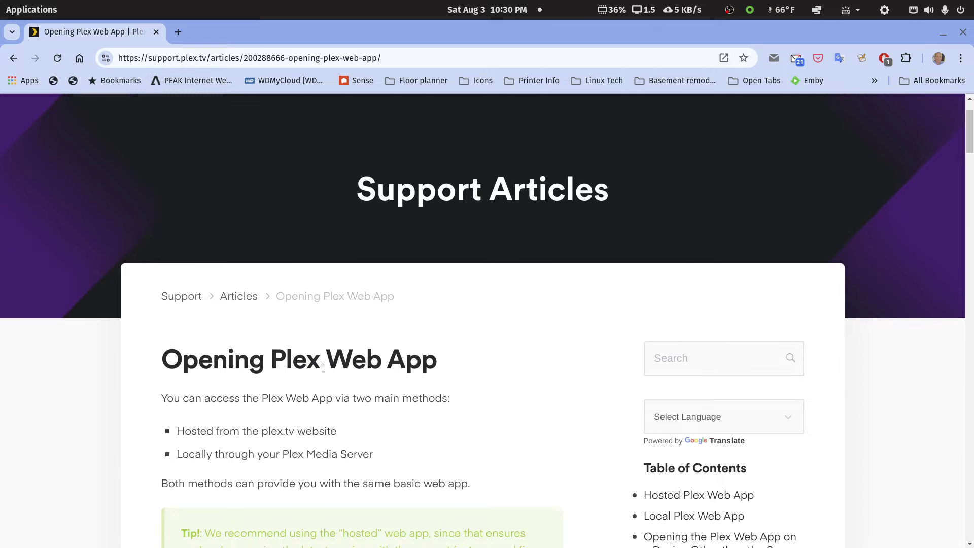
scroll(322, 369, down, 15)
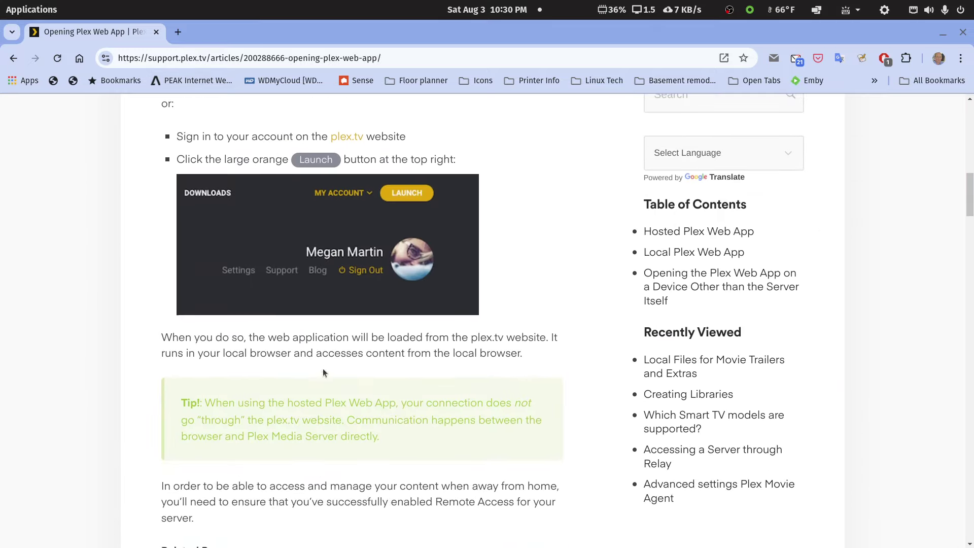
scroll(323, 372, down, 4)
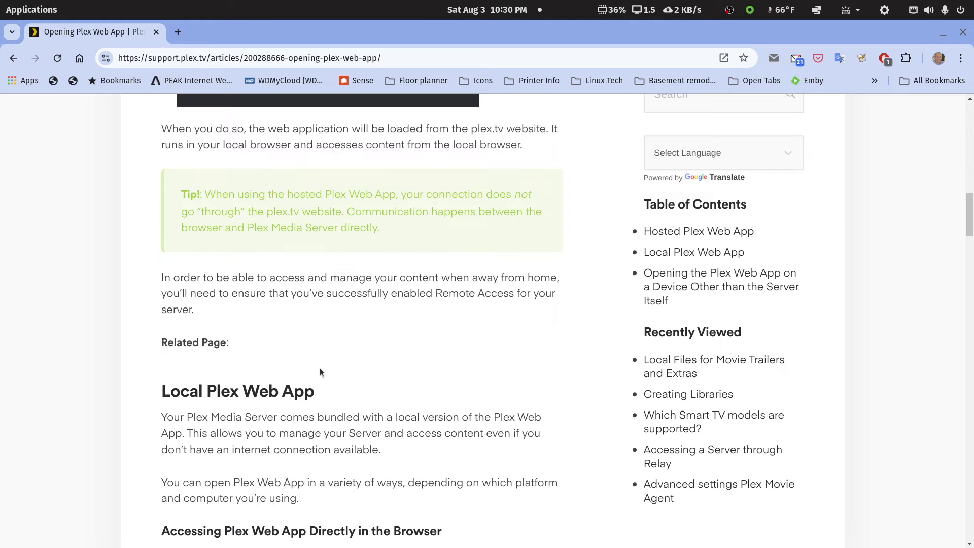
scroll(320, 369, down, 6)
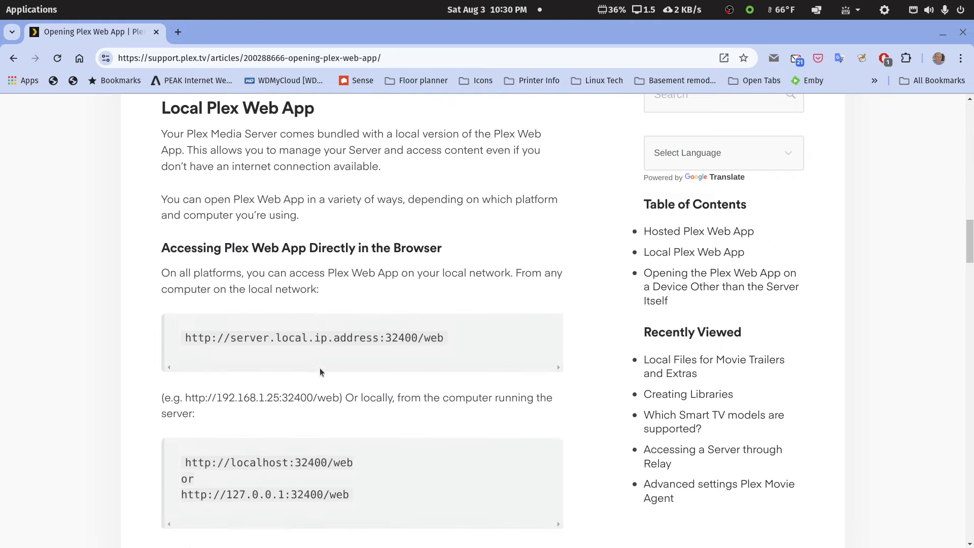
scroll(320, 367, down, 3)
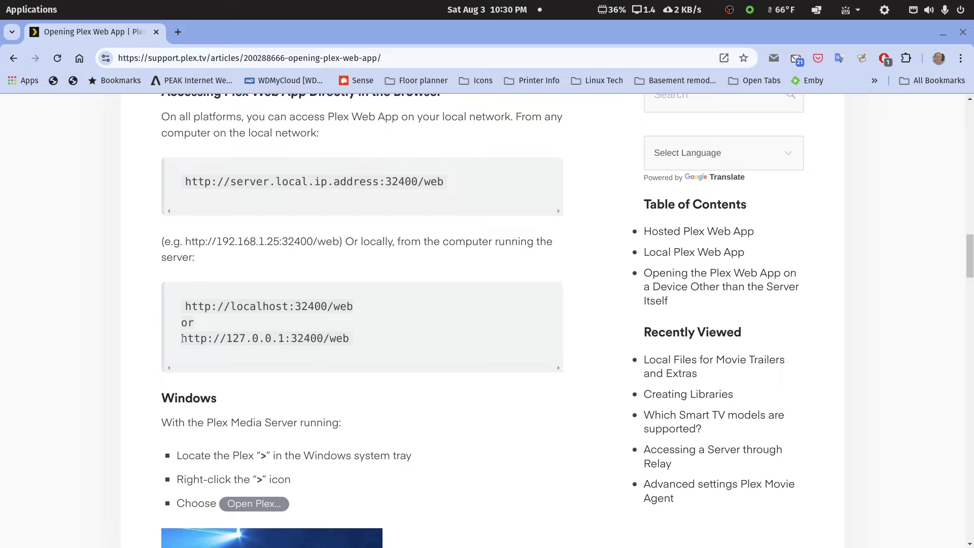
drag(182, 339, 354, 339)
key(ctrl+c)
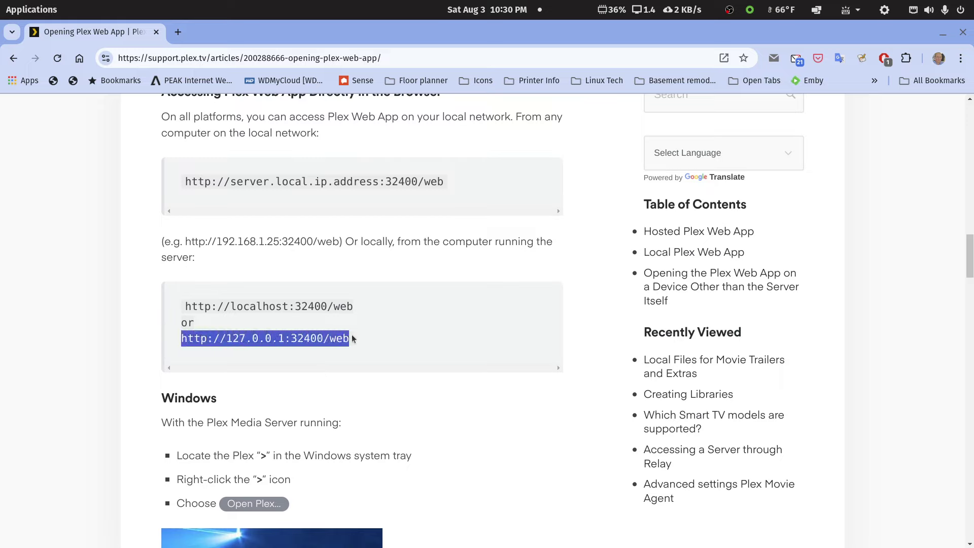
click(943, 33)
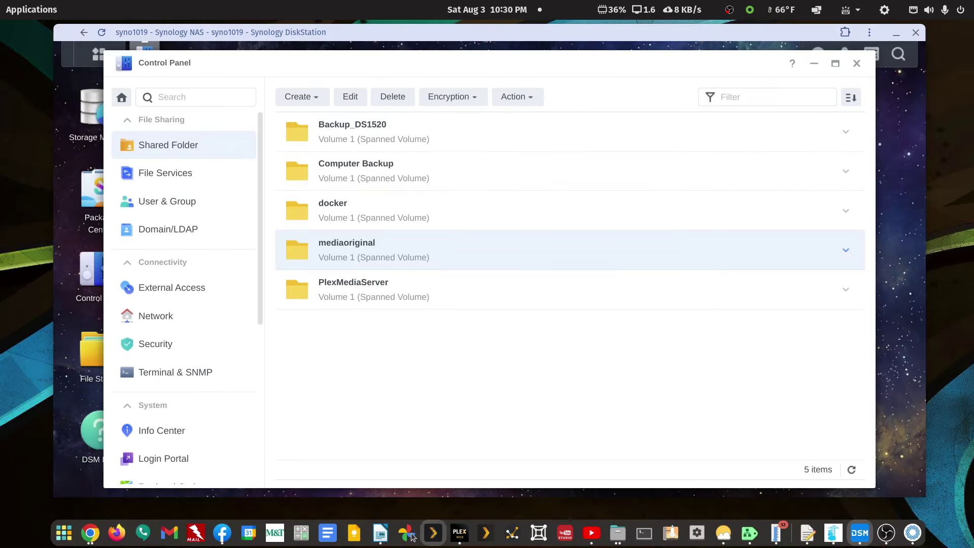
- Switch to the LibreOffice Writer outline and paste the copied web address several lines below Publicxl
click(380, 532)
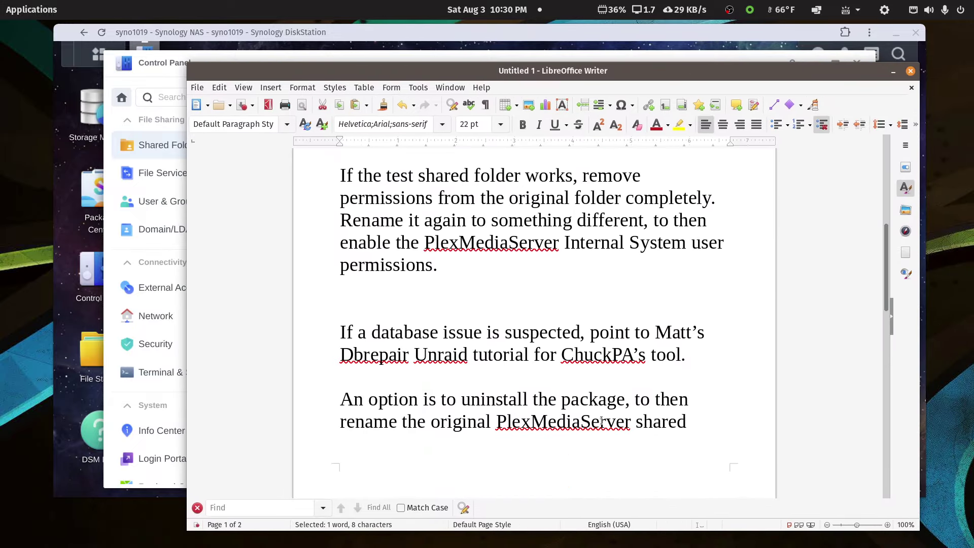
scroll(602, 421, down, 15)
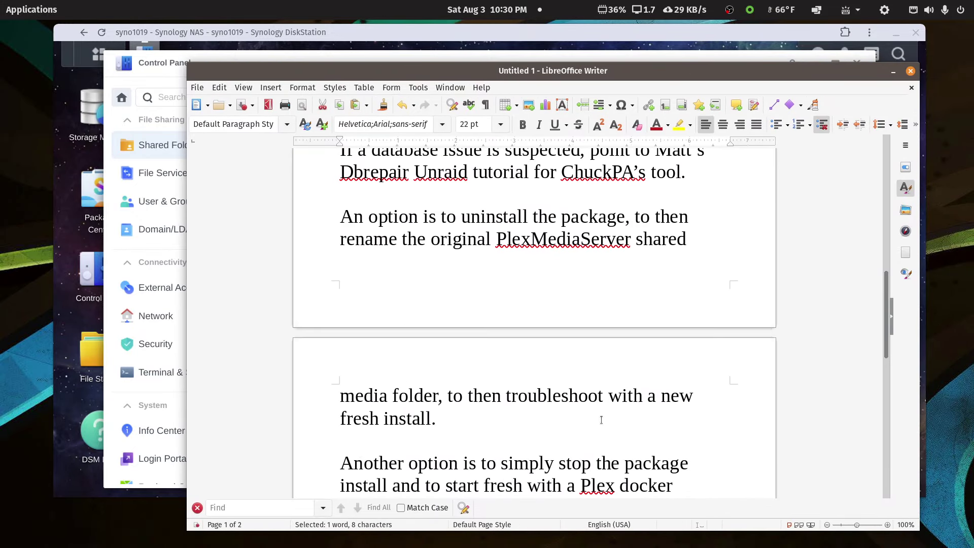
scroll(400, 260, up, 5)
click(413, 264)
key(Return)
key(Return)
key(Return)
key(Return)
key(Return)
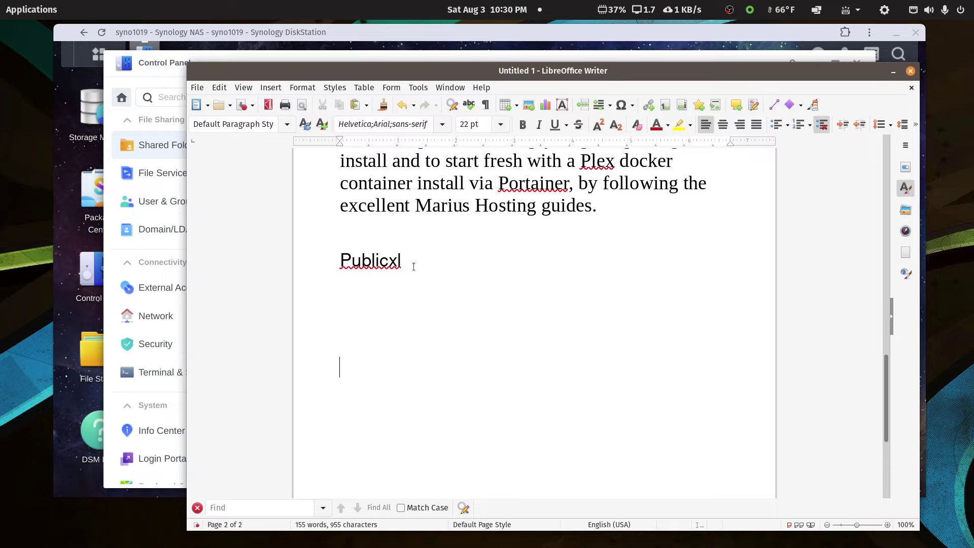
key(ctrl+v)
key(Return)
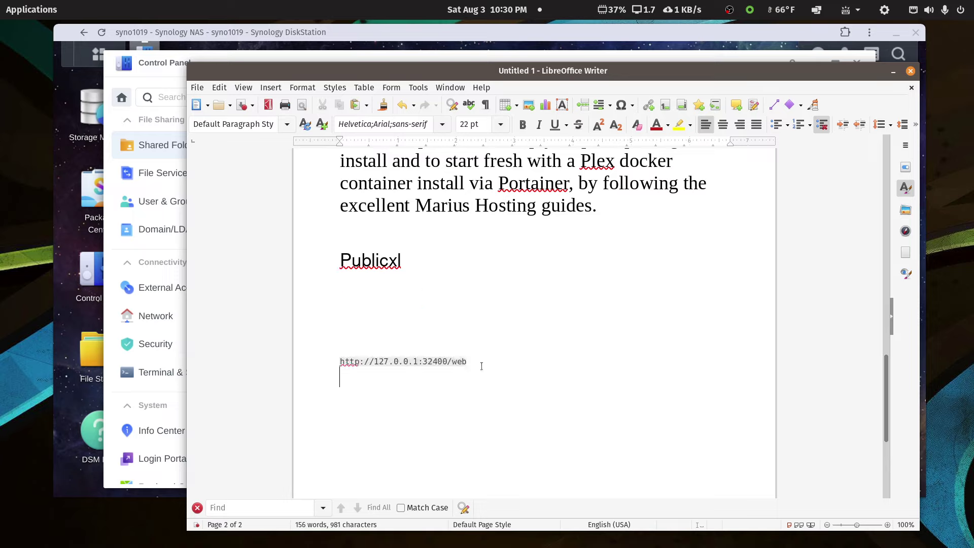
- Set the pasted web address to 28 pt and set its highlighting color to No Fill
drag(327, 370, 328, 361)
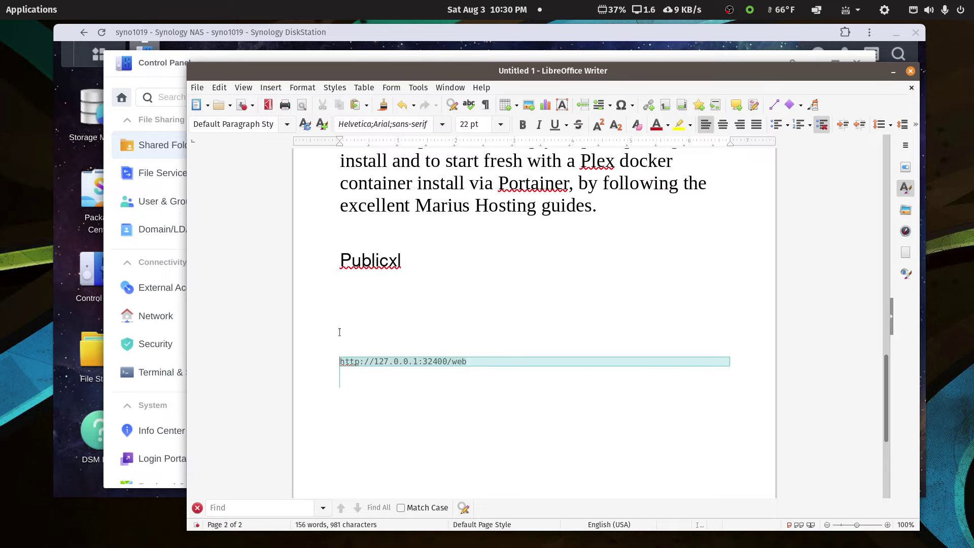
click(498, 124)
click(464, 381)
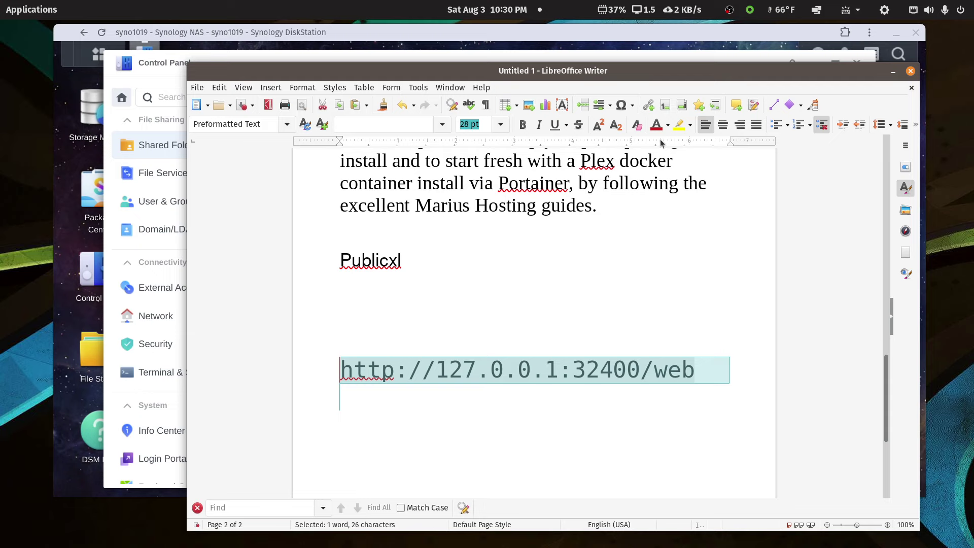
click(690, 125)
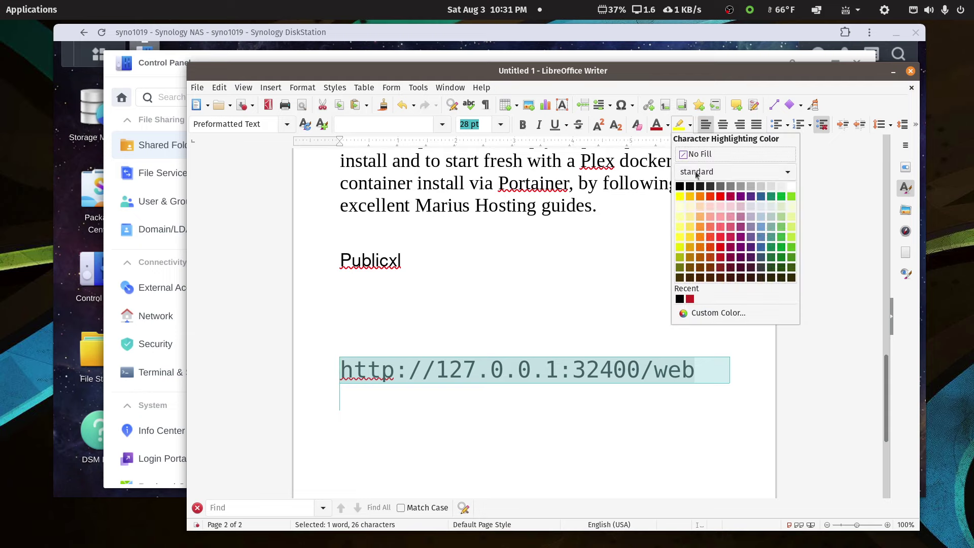
click(701, 154)
click(679, 306)
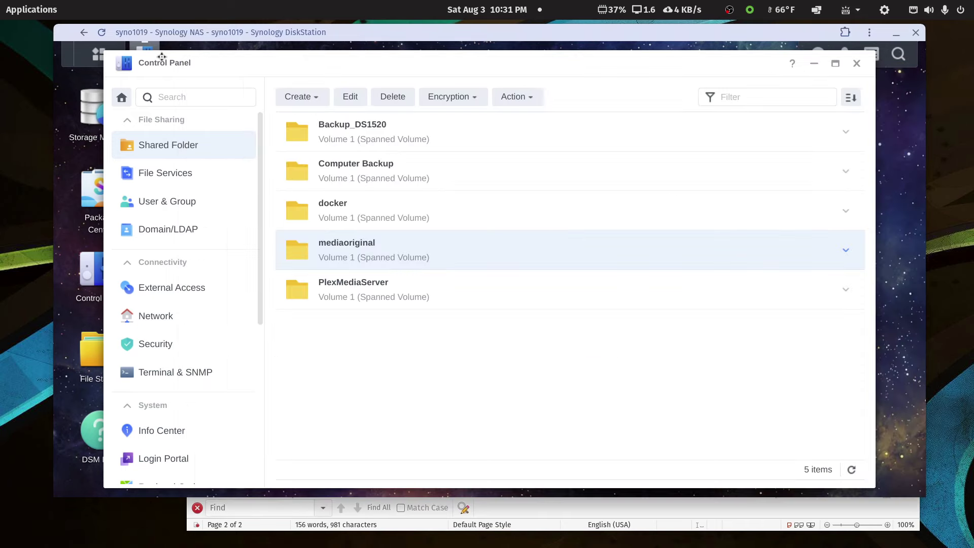
- In Synology DSM, copy the IP address from the LAN 1 network interface's IPv4 settings and close the Control Panel
click(158, 57)
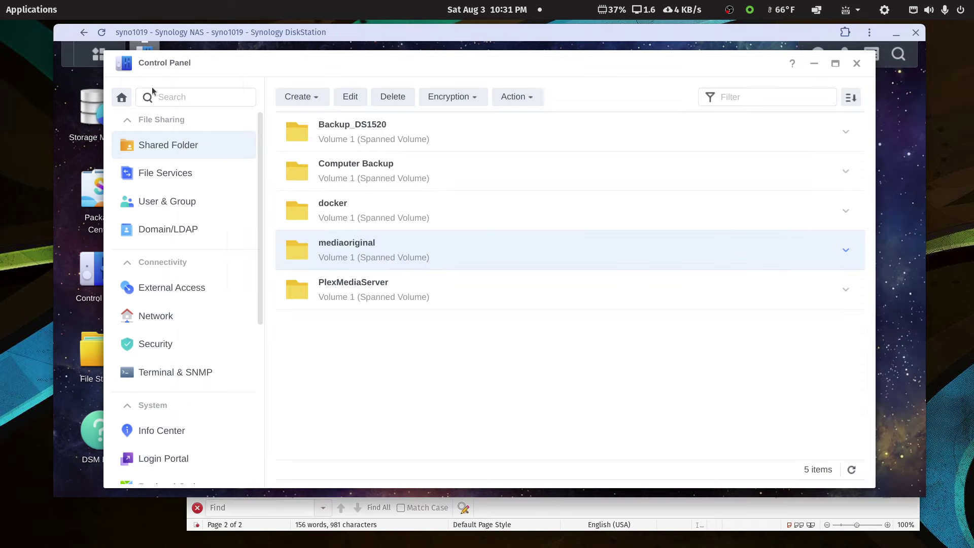
click(122, 97)
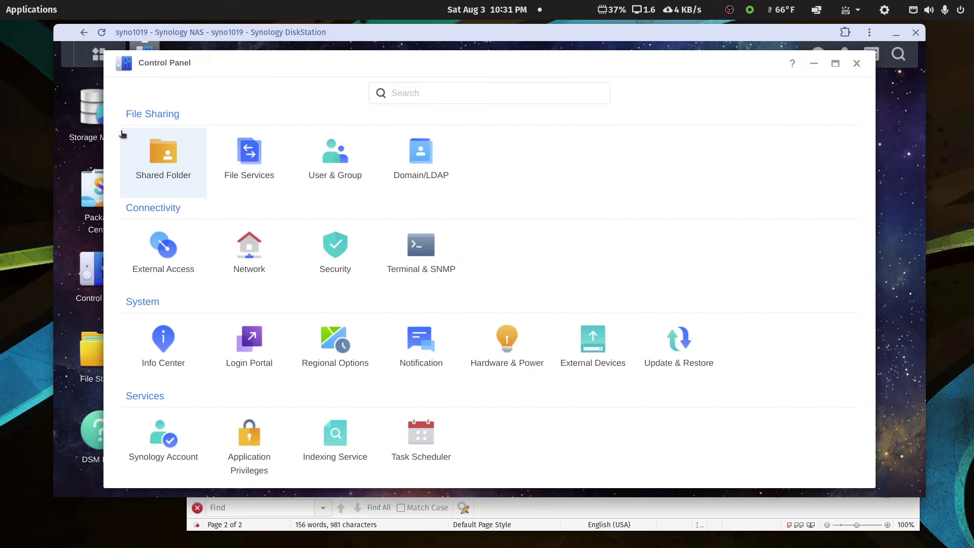
click(249, 260)
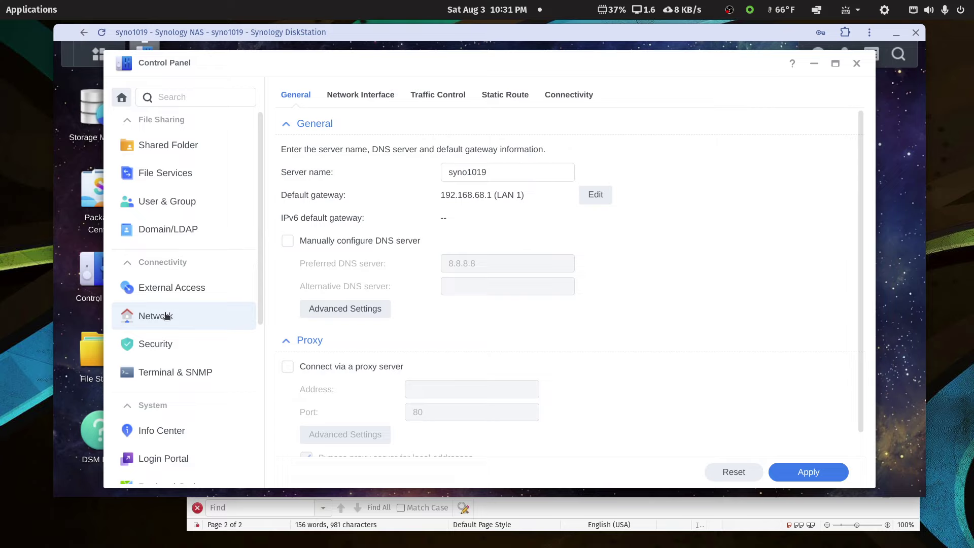
click(353, 96)
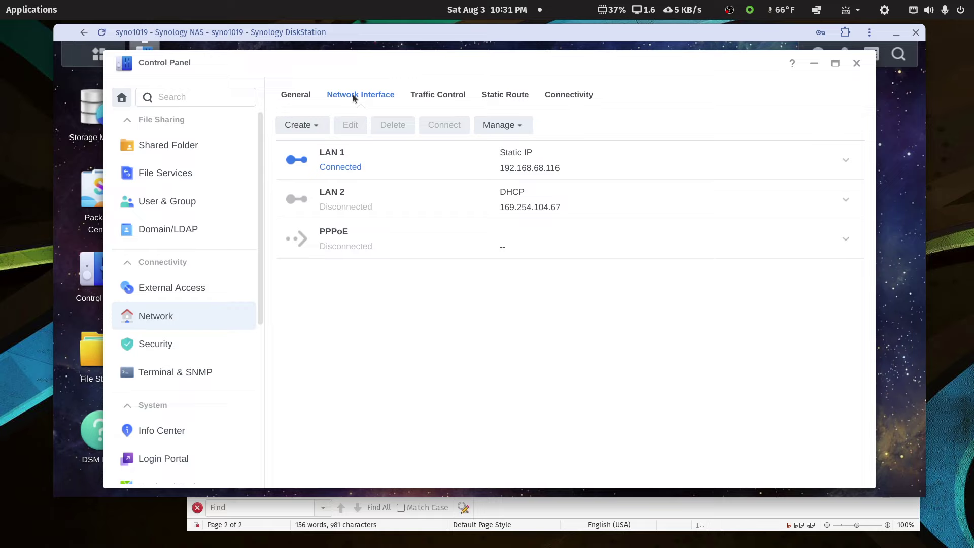
click(343, 155)
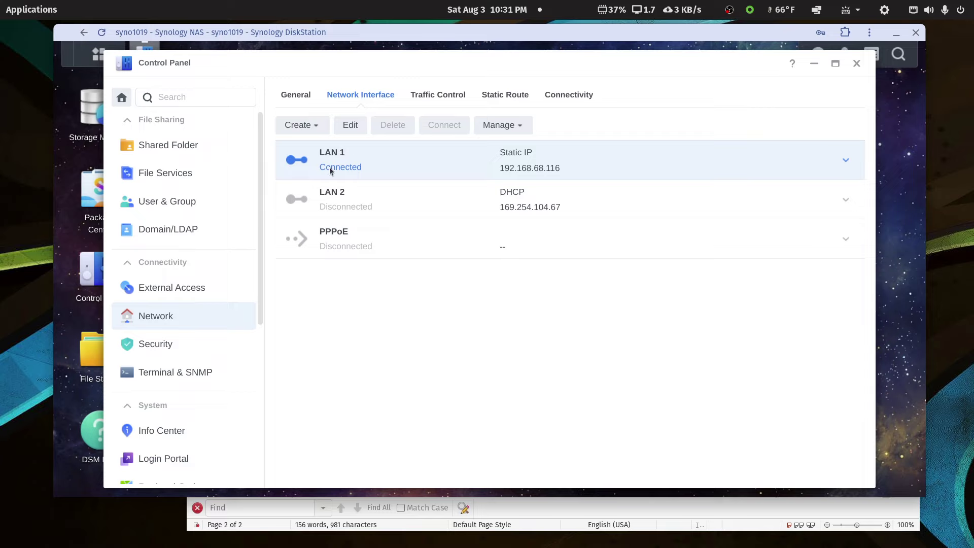
click(349, 125)
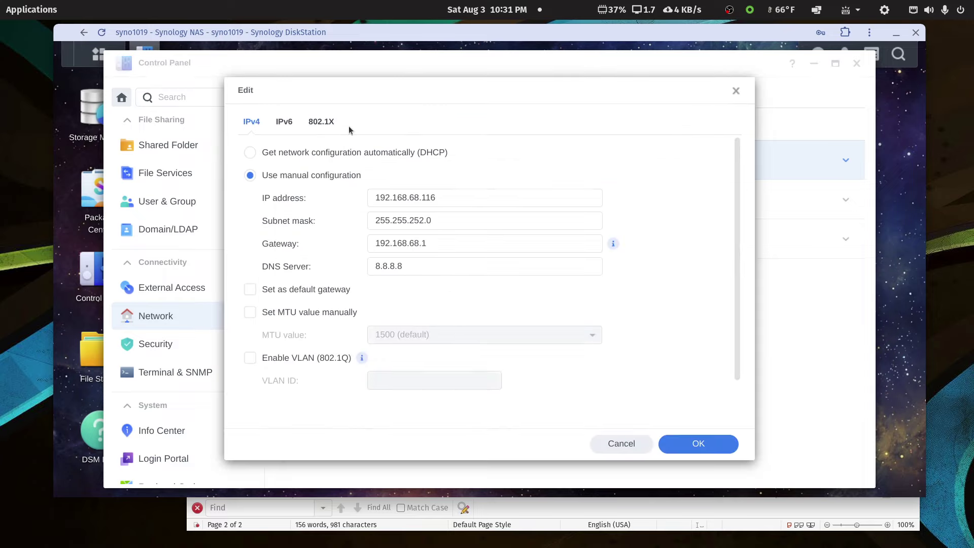
drag(445, 197, 369, 199)
key(ctrl+c)
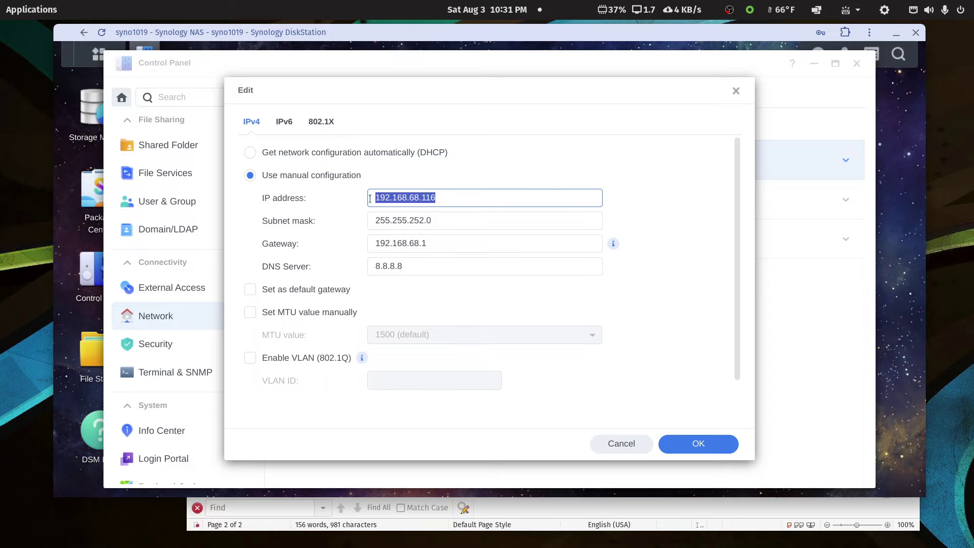
click(736, 90)
click(856, 64)
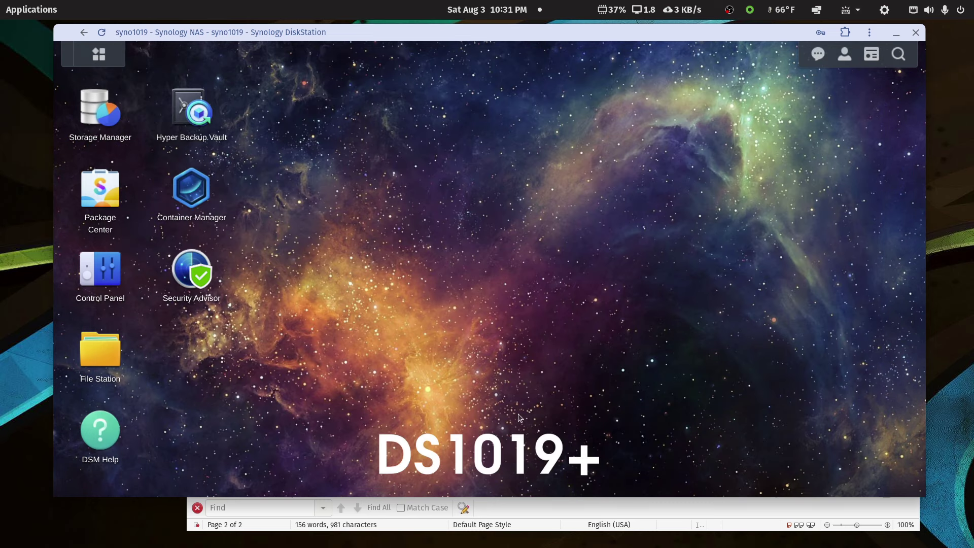
- Switch back to the Writer outline and paste the IP address 192.168.68.116 above the web address
click(385, 542)
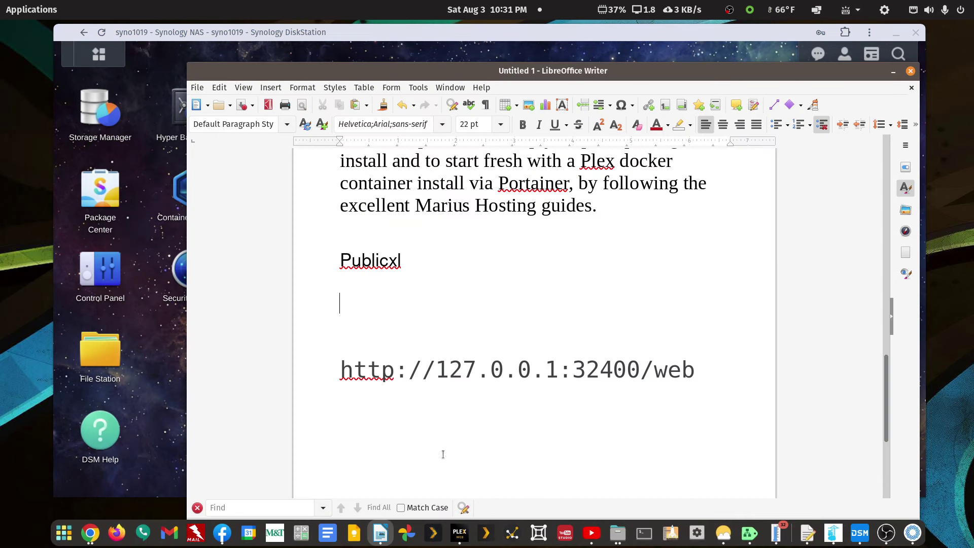
click(414, 331)
key(ctrl+v)
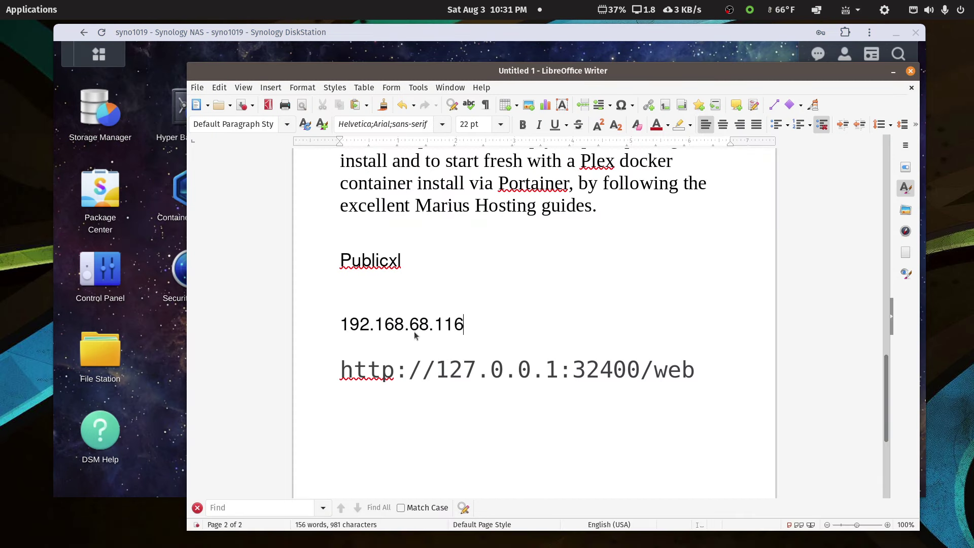
- Replace 127.0.0.1 in the web address with 192.168.116 and select the whole address line
drag(433, 374, 562, 379)
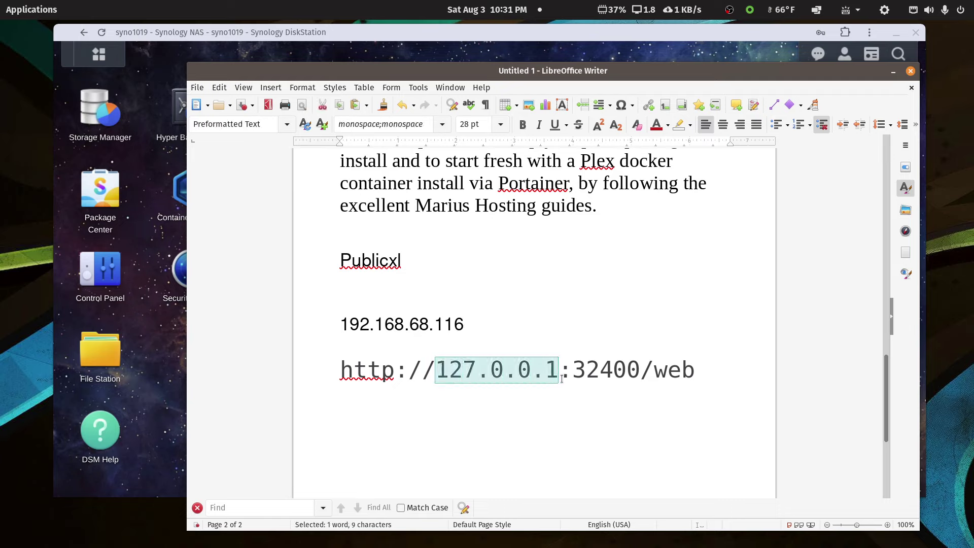
text(192.1)
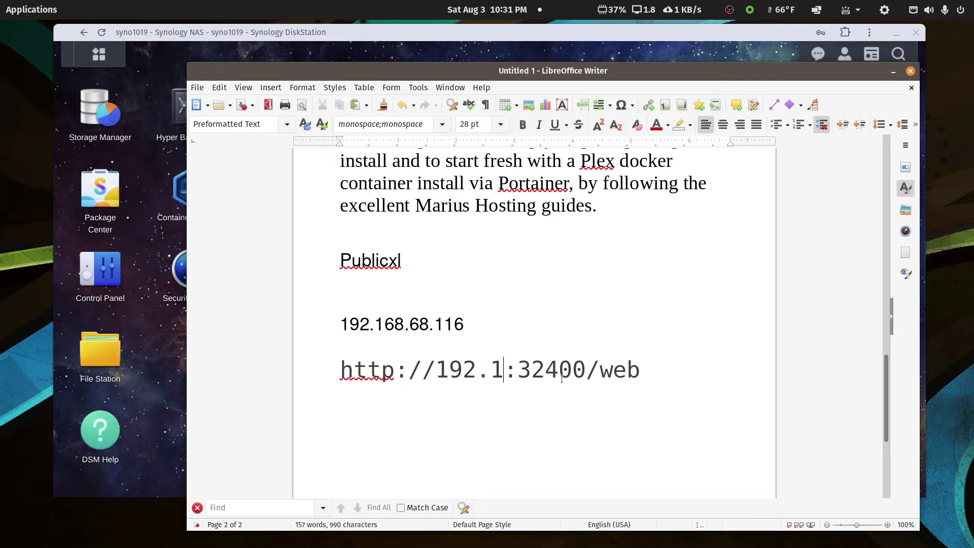
text(68)
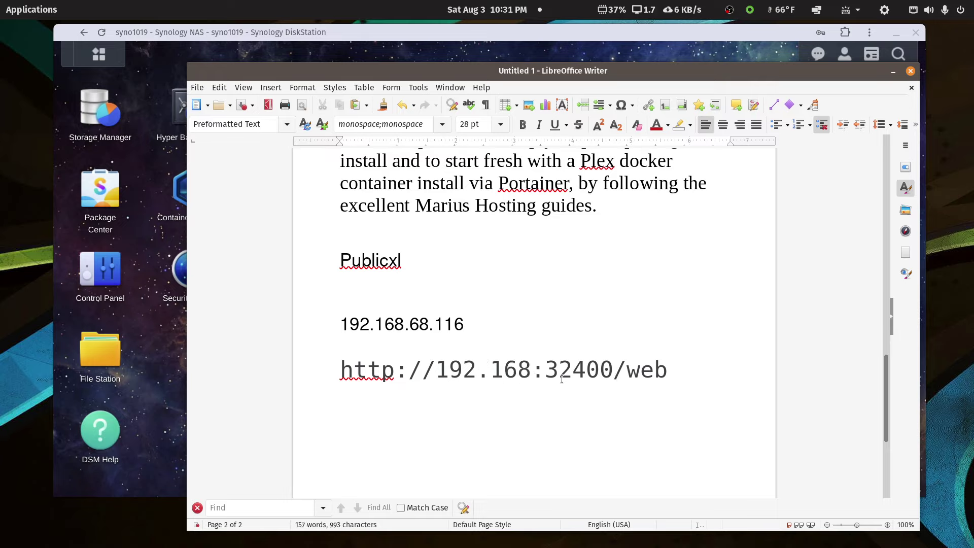
text(.)
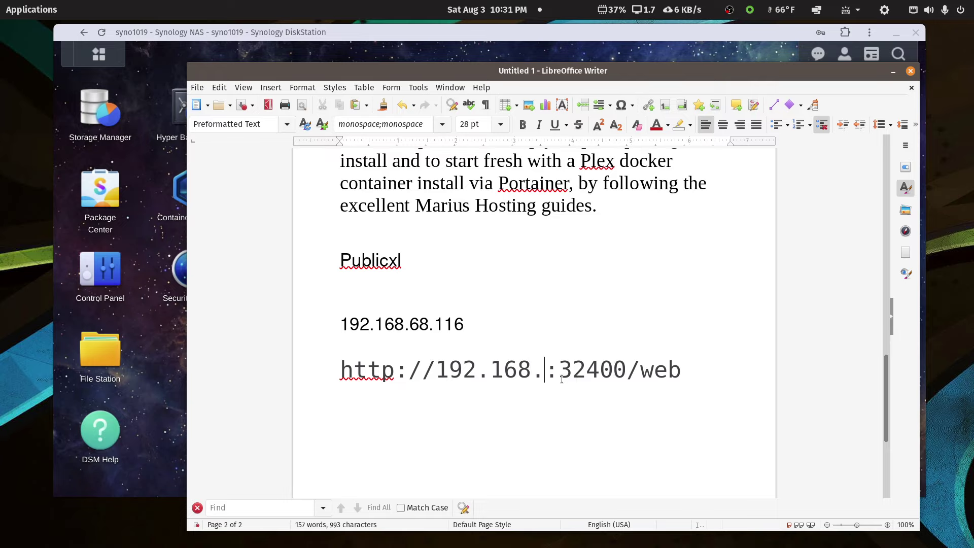
text(116)
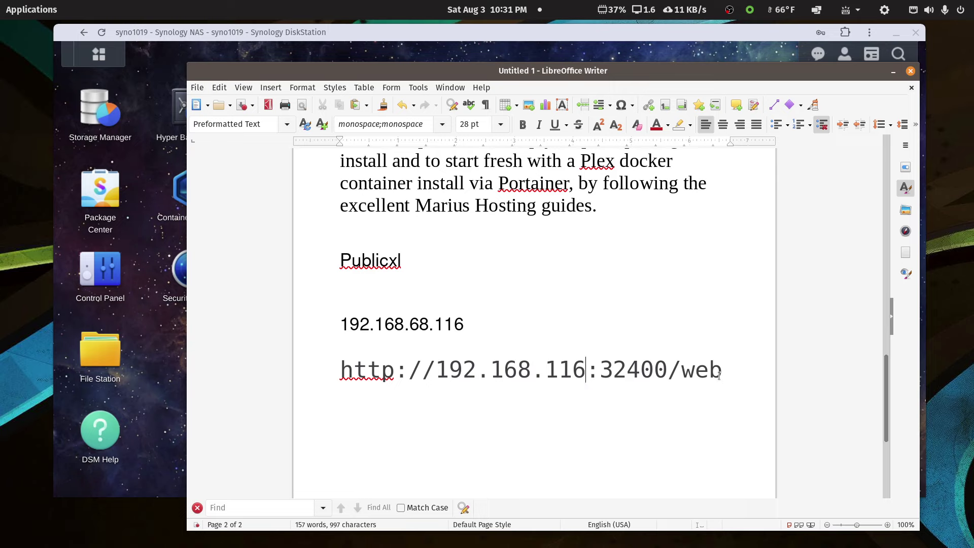
drag(719, 375, 333, 369)
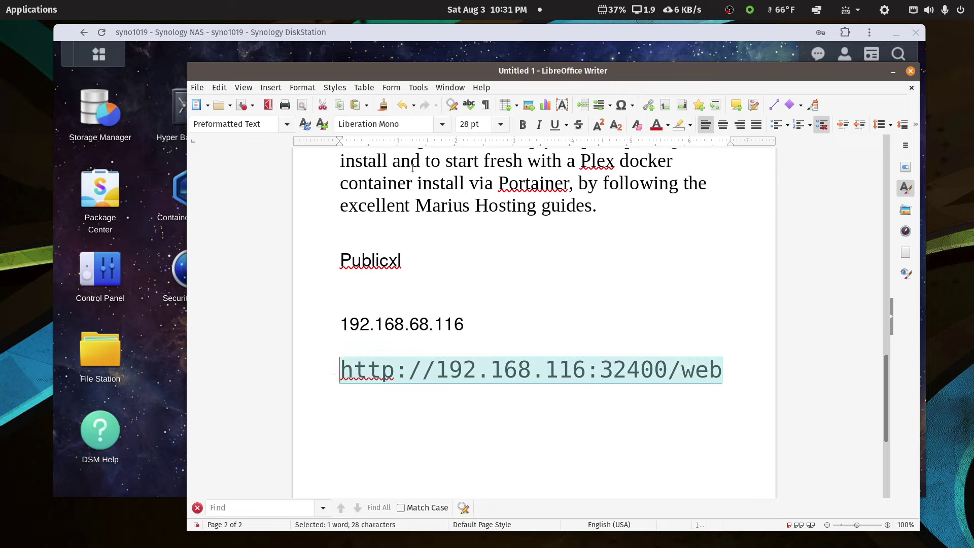
- Switch to Synology DSM and open the Plex Media Server details page among Package Center's installed packages
click(330, 28)
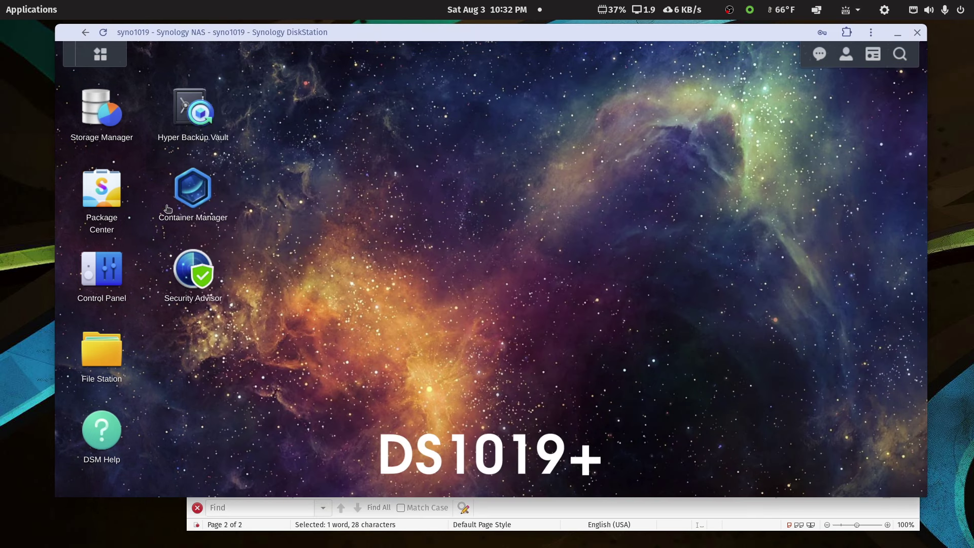
click(113, 202)
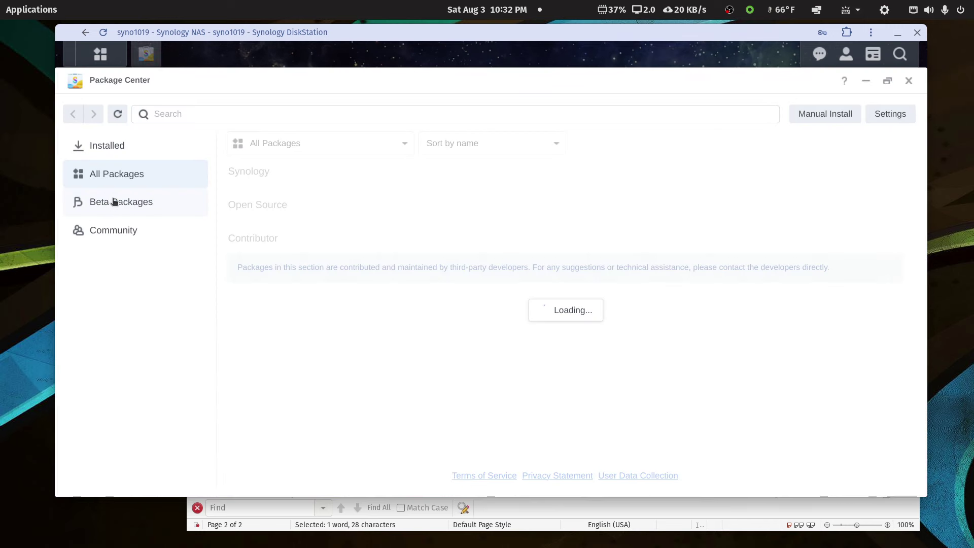
click(104, 148)
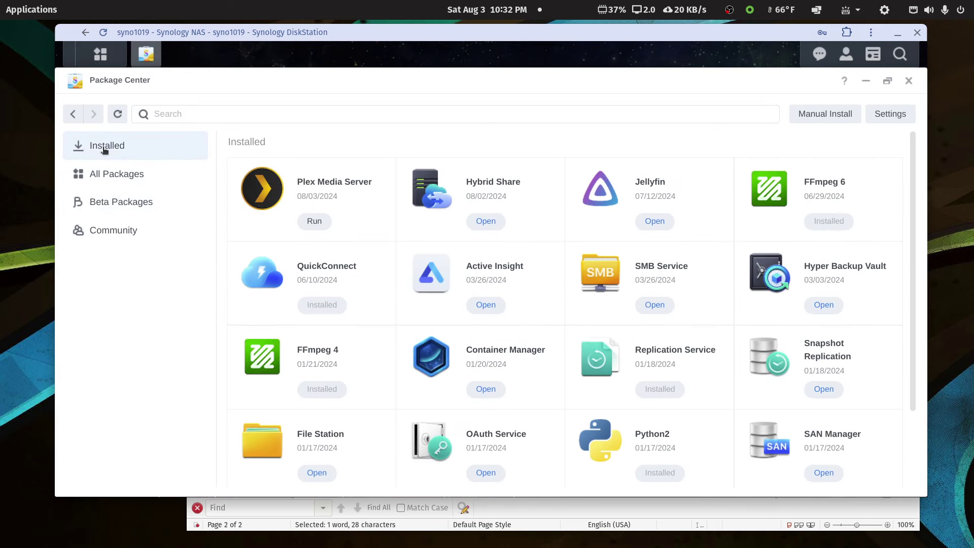
click(340, 182)
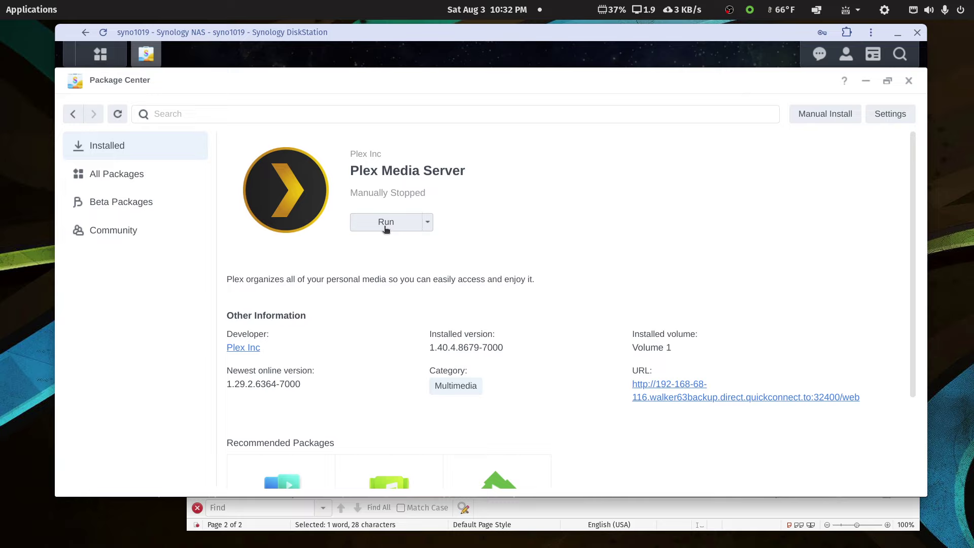
- Switch to Portainer, check the plex container's state in the container list, and minimize the window
mouse_move(781, 541)
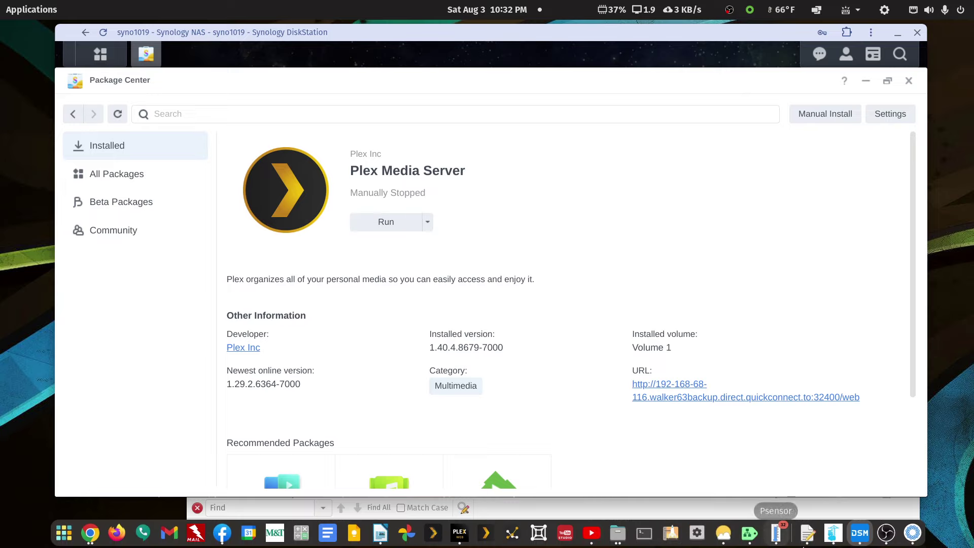
click(828, 536)
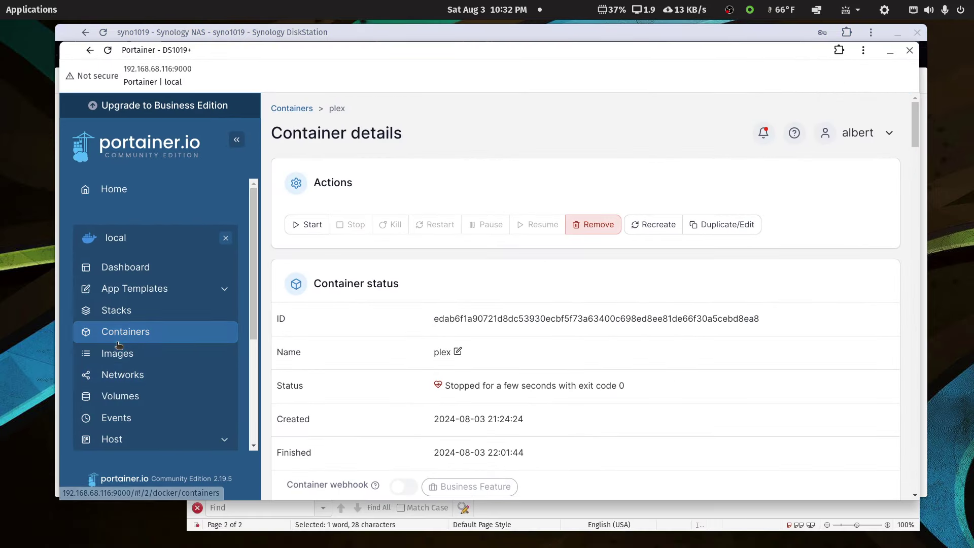
click(120, 337)
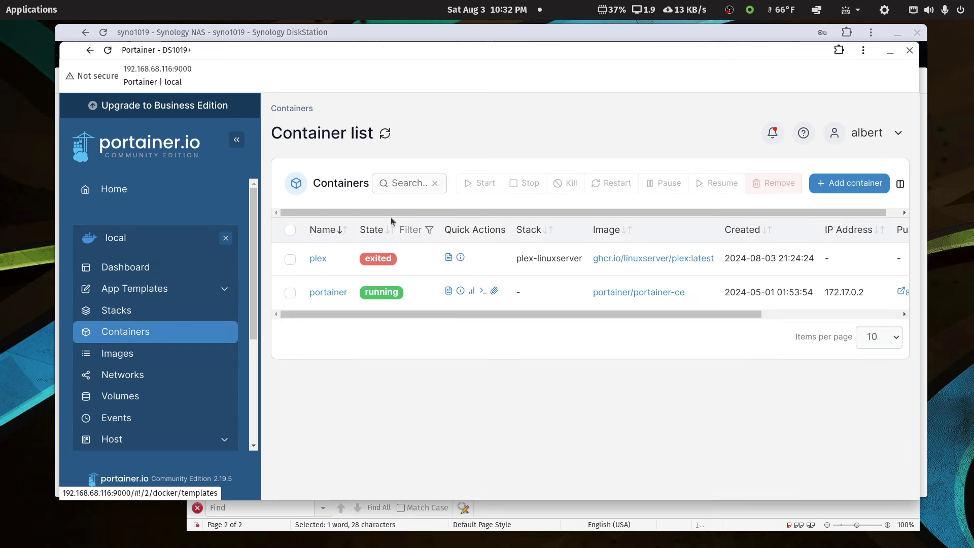
click(890, 52)
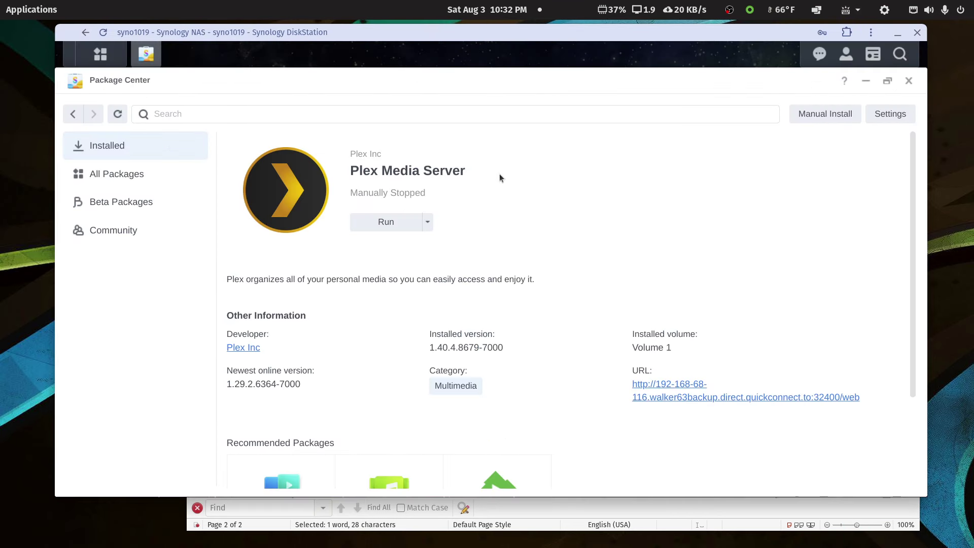
- Run the Plex Media Server package and minimize Package Center once it has started
click(395, 224)
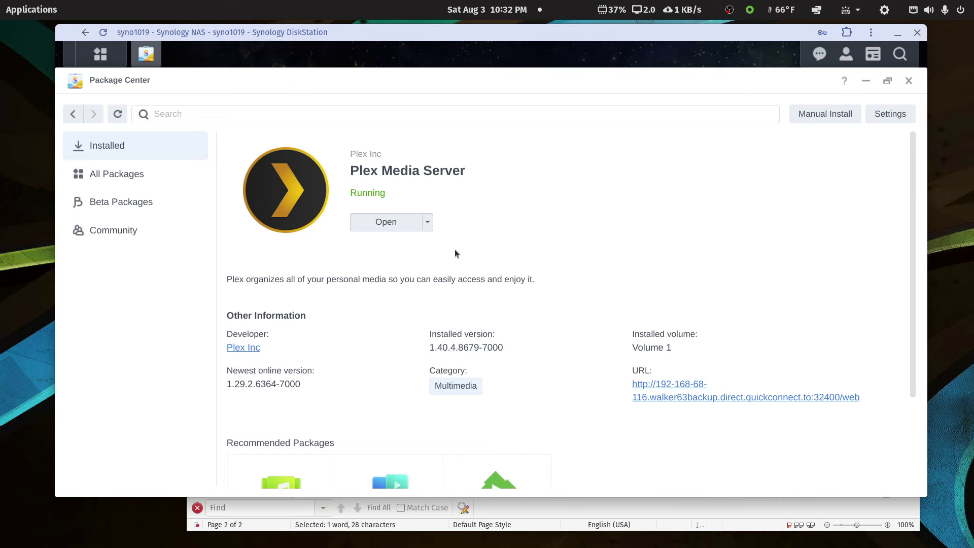
click(866, 81)
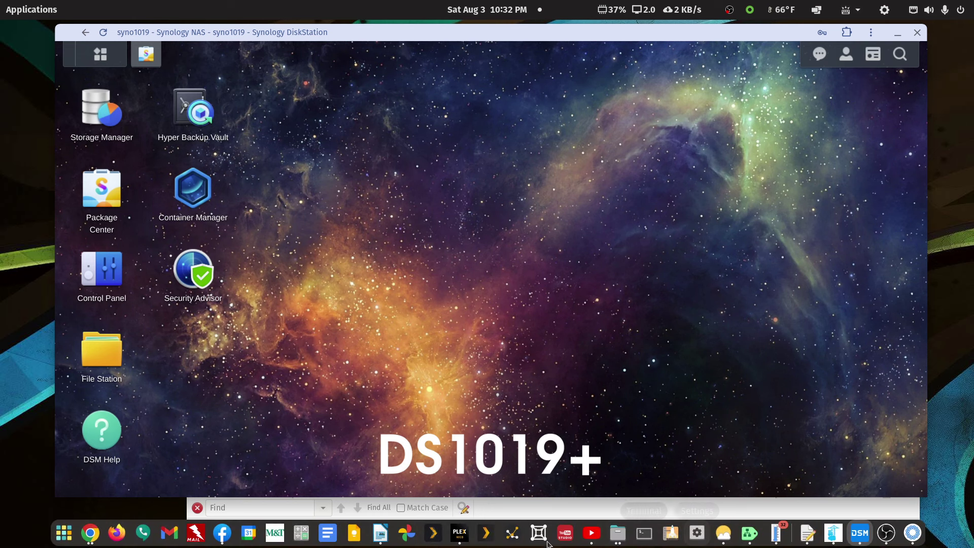
- Switch to the LibreOffice Writer outline and copy the edited web address ending in :32400/web
click(380, 534)
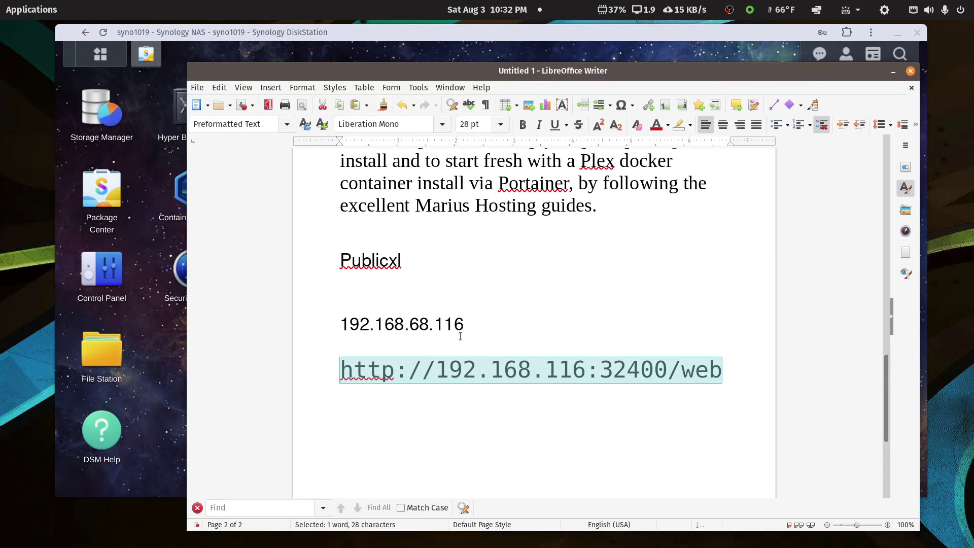
drag(339, 365, 724, 371)
key(ctrl+c)
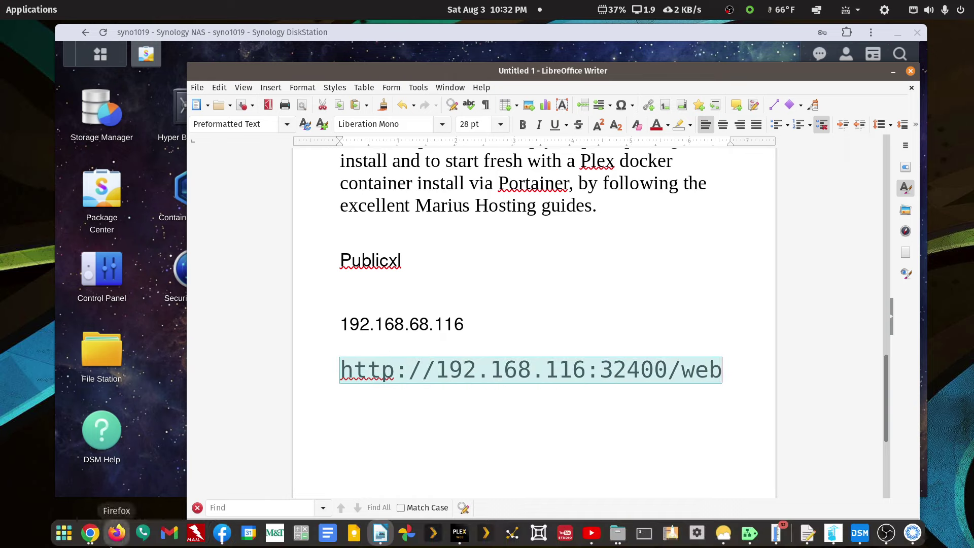
- Switch to Chrome's Plex support window and try to load the copied web address in a new tab
mouse_move(100, 537)
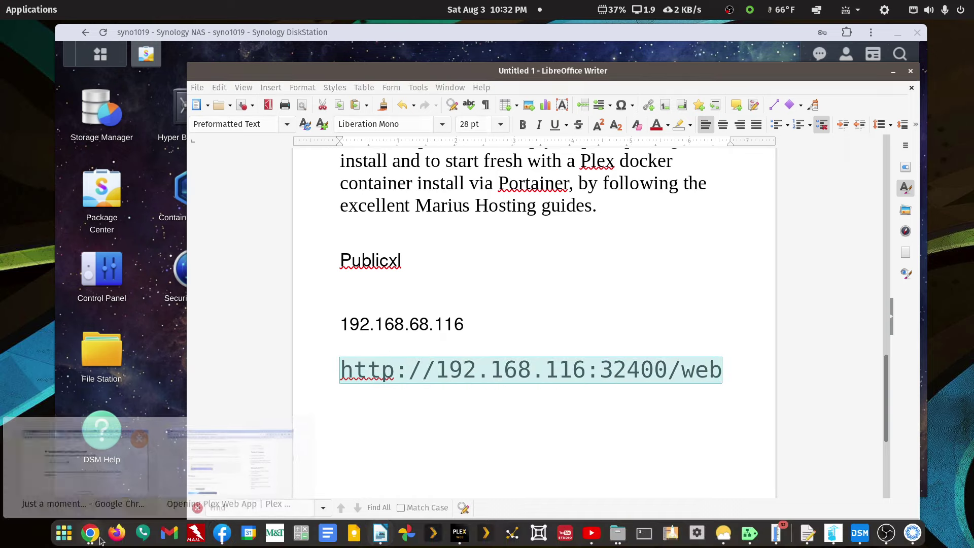
click(178, 462)
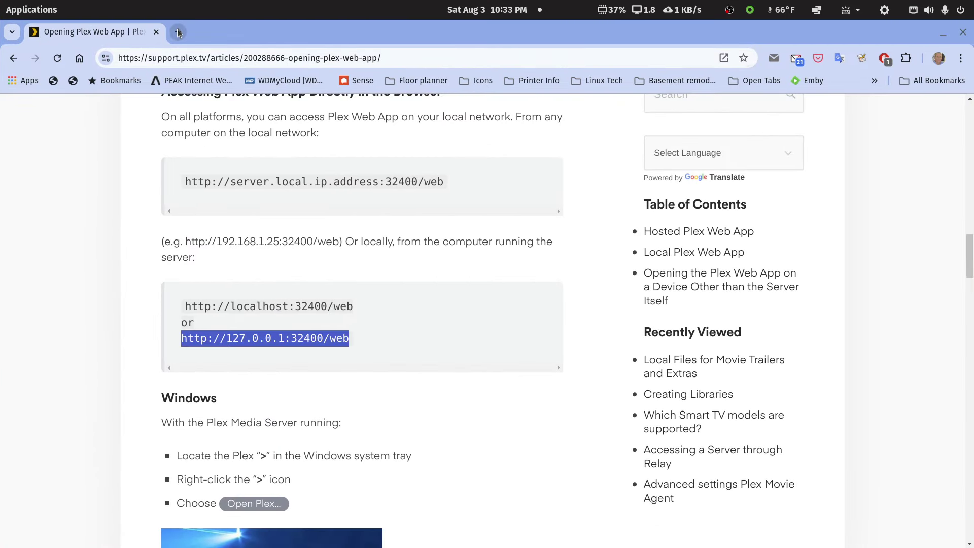
click(177, 32)
click(181, 52)
key(ctrl+v)
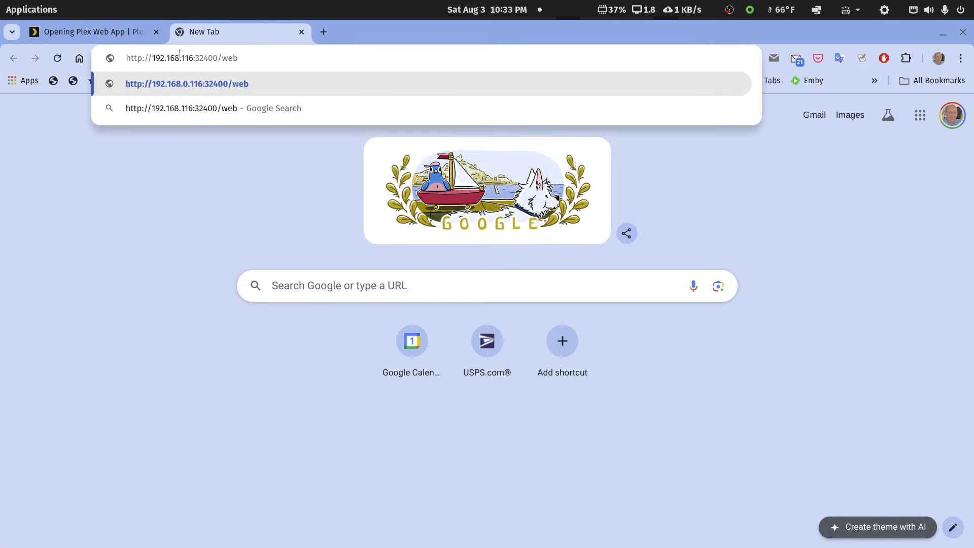
key(Return)
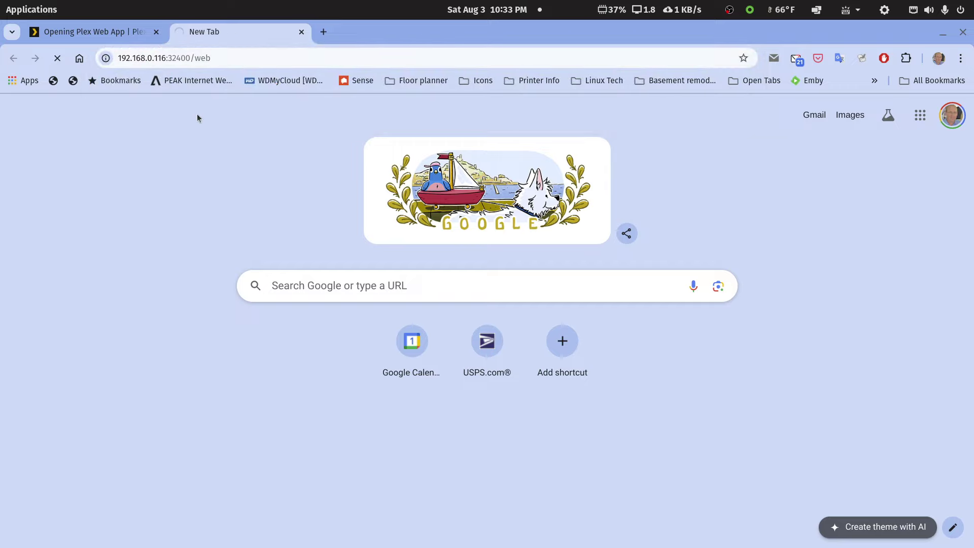
click(232, 60)
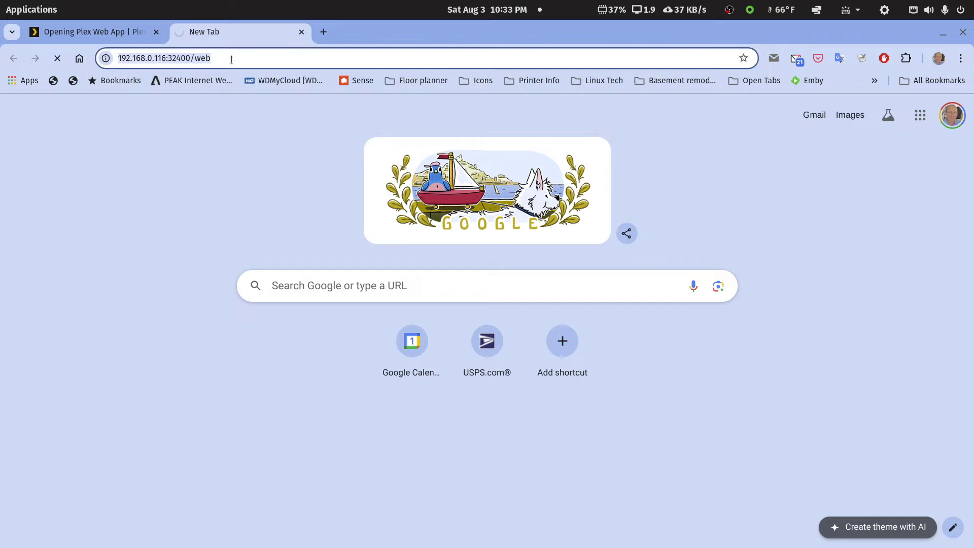
click(231, 60)
key(Return)
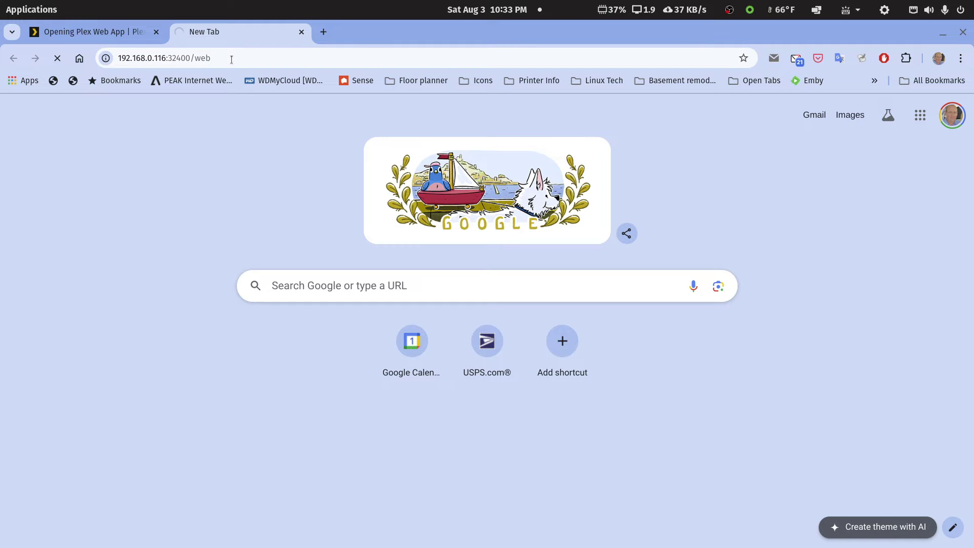
- Return to Synology DSM and try to open Plex Media Server from its Package Center page
double_click(419, 26)
click(419, 30)
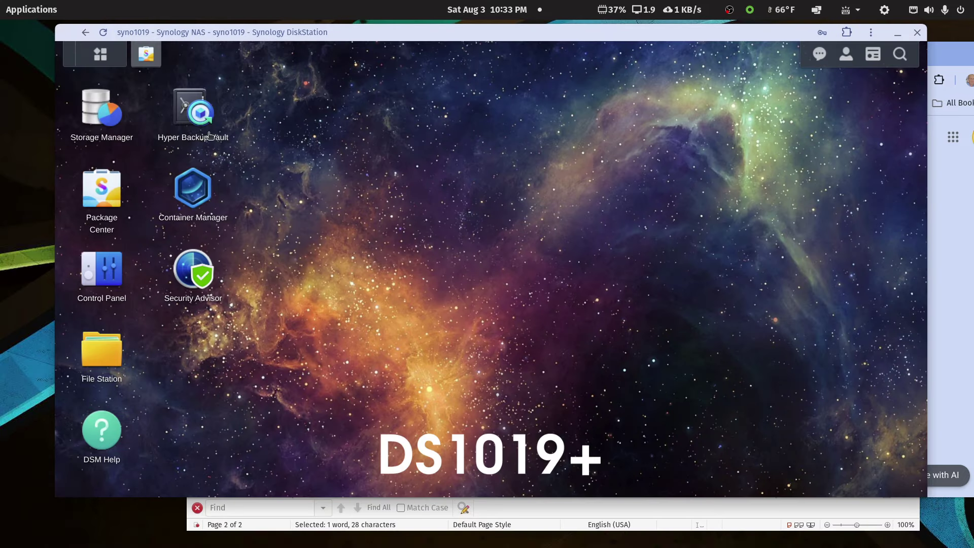
click(122, 192)
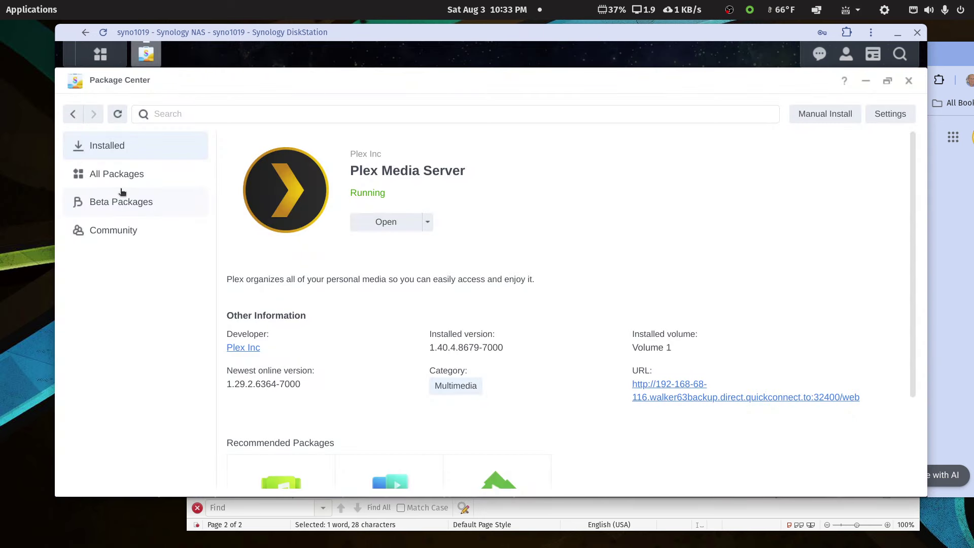
click(398, 217)
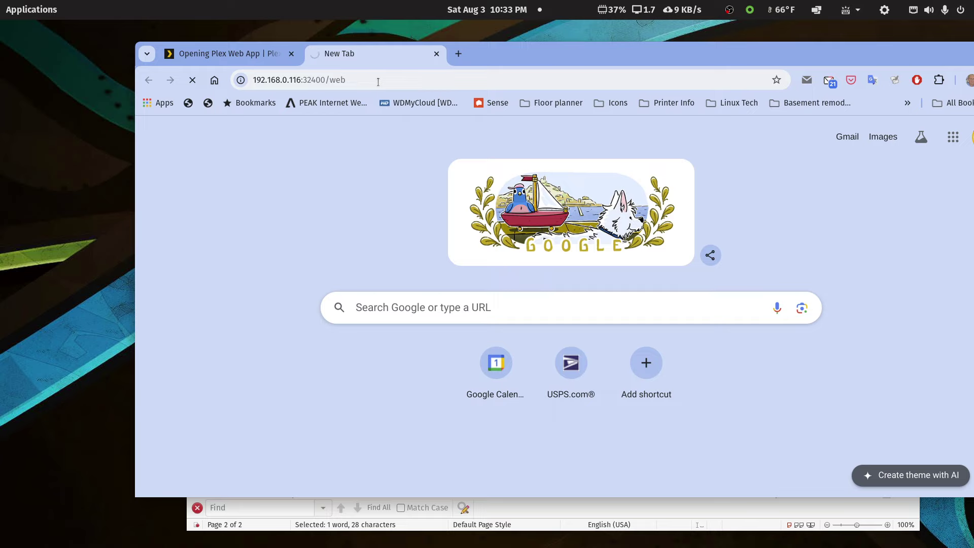
- Close the stalled Chrome tab, retry the copied address in a fresh tab, and close that tab too
drag(515, 54, 422, 50)
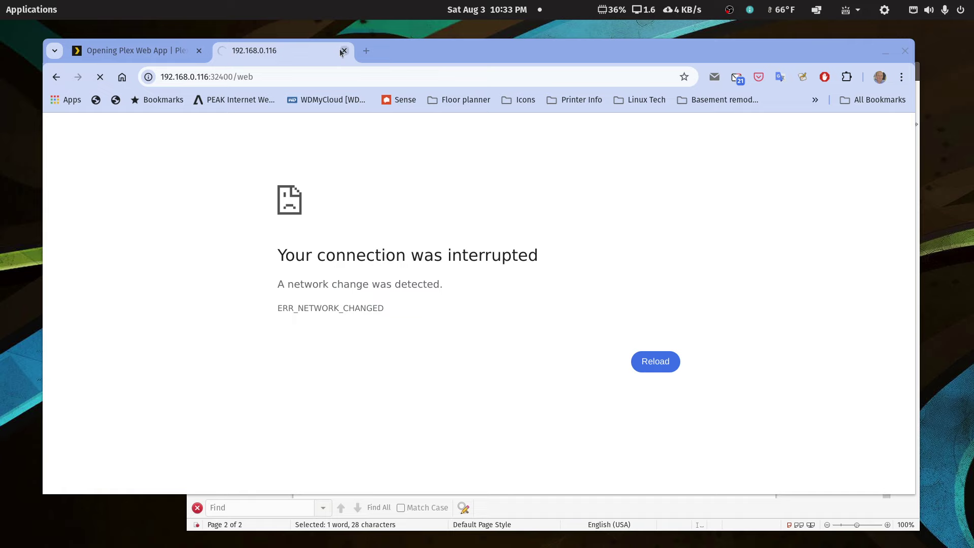
click(343, 50)
click(222, 50)
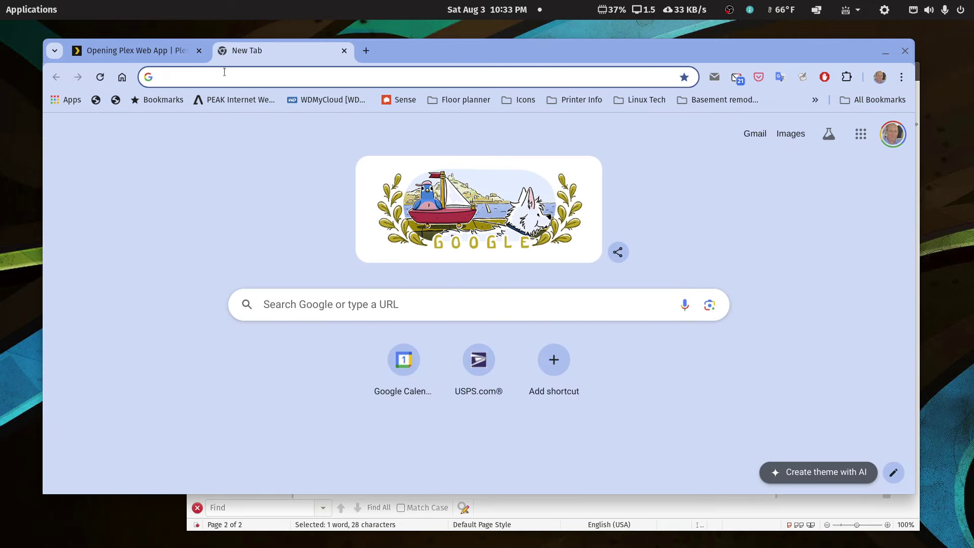
click(224, 76)
key(ctrl+v)
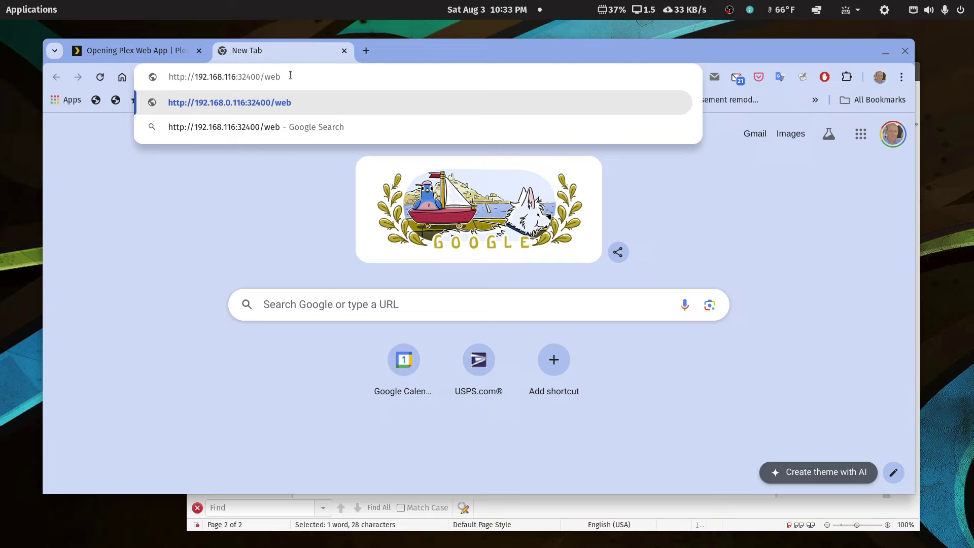
key(Return)
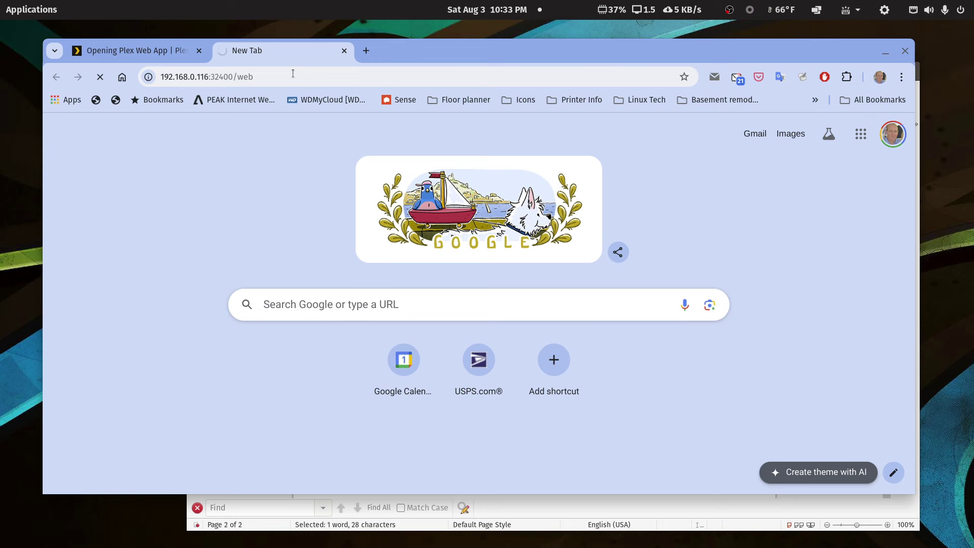
click(342, 49)
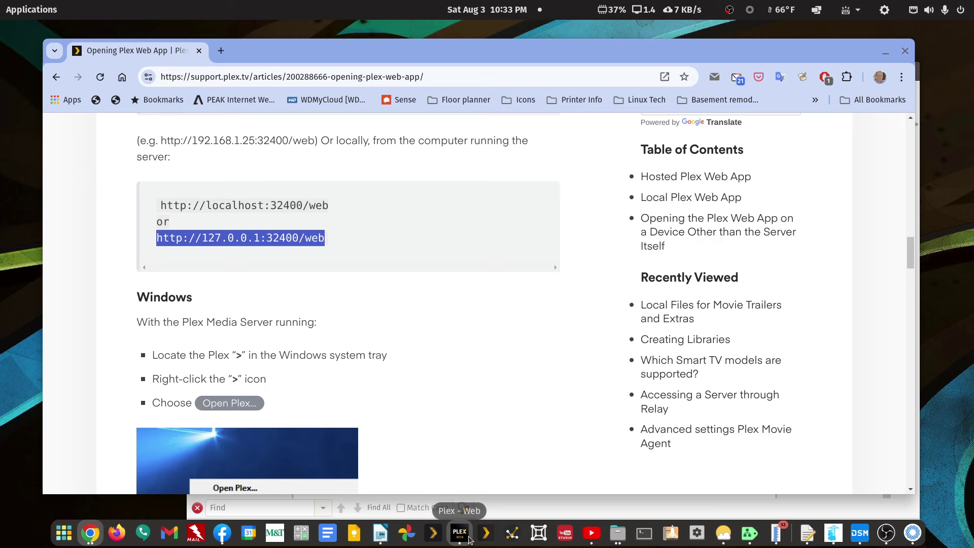
- Switch to the Plex web app and remove the syno1019-Test #3 server from Authorized Devices
click(468, 539)
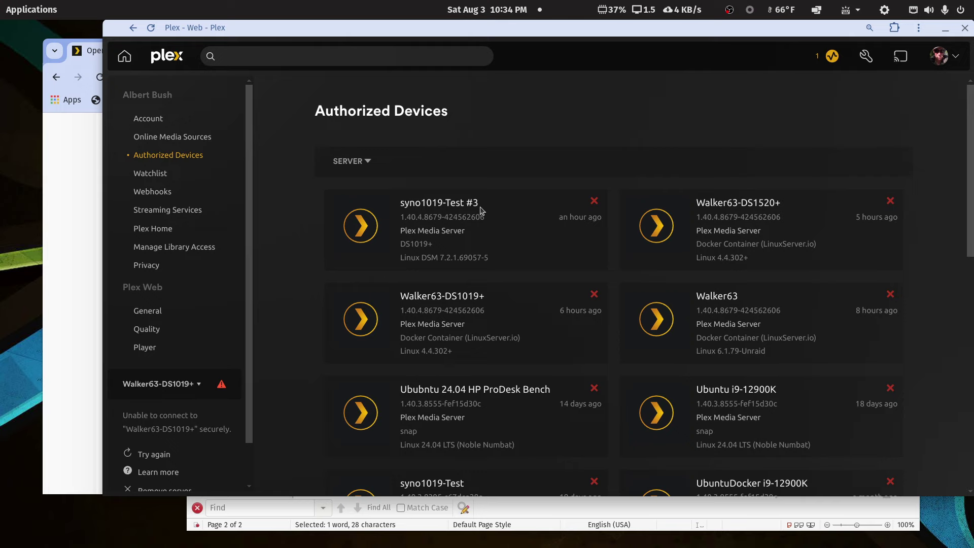
click(593, 203)
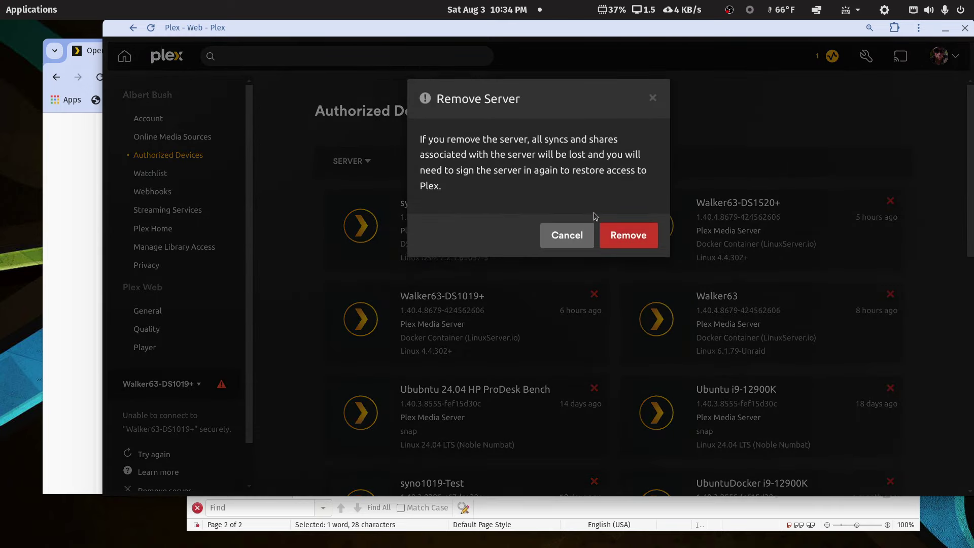
click(623, 236)
click(611, 263)
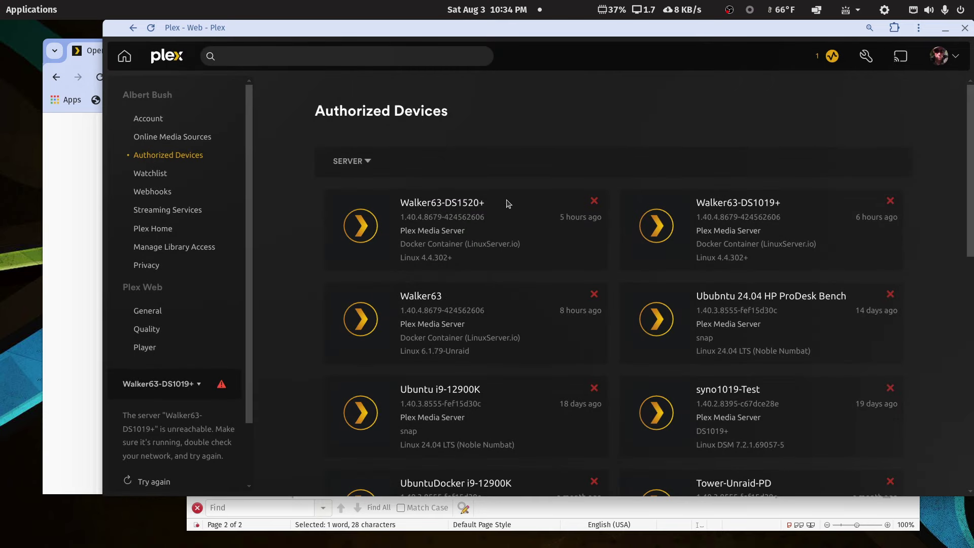
- Check Plex Media Server's status in Synology DSM's Package Center and return to Chrome's Plex support window
click(940, 29)
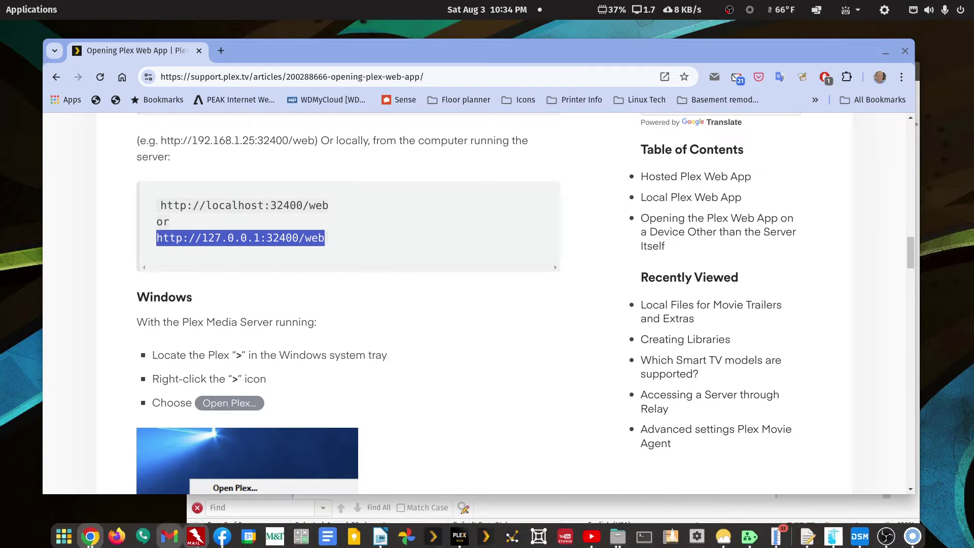
click(858, 532)
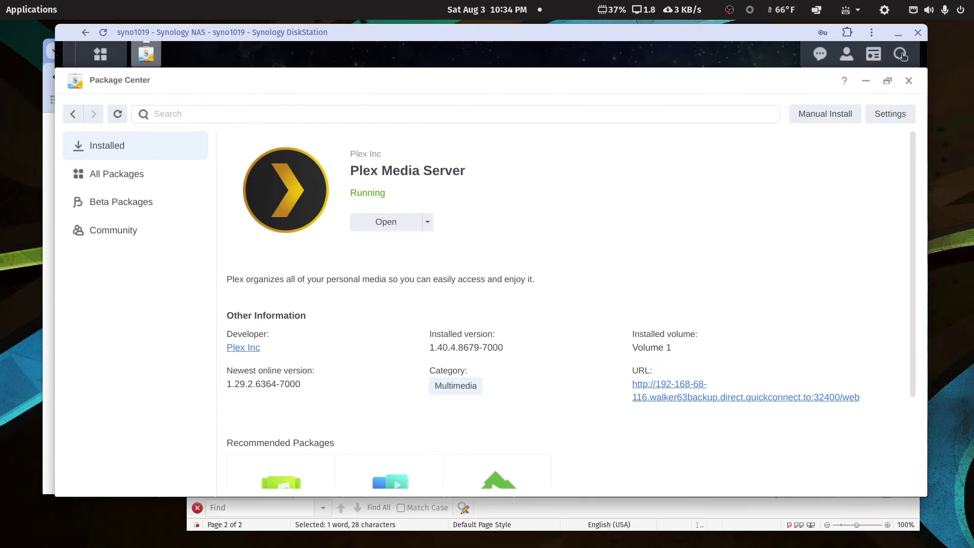
click(897, 32)
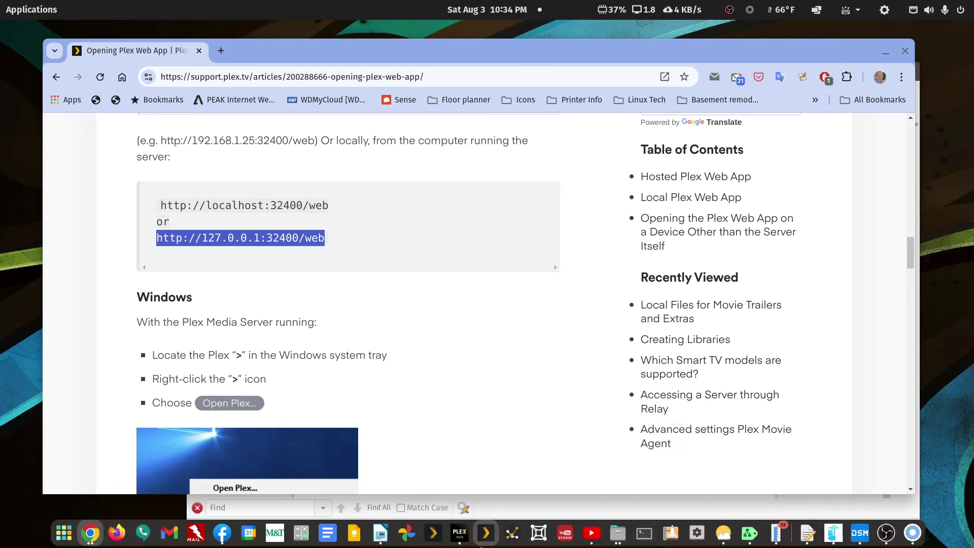
click(90, 532)
click(255, 484)
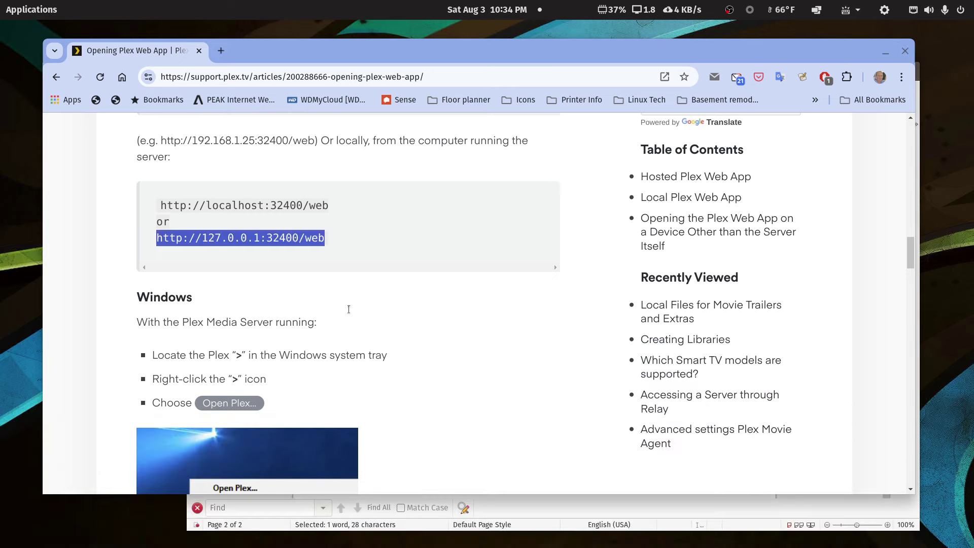
- Try to load the copied Plex address in a new tab after inserting the 68 segment into its IP address
click(221, 51)
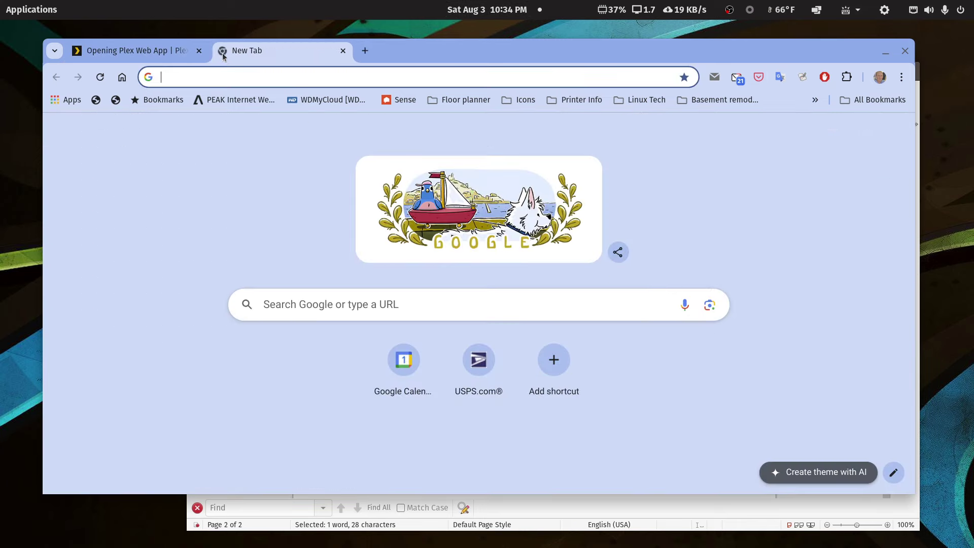
click(223, 75)
text(http://192.168.116:32400/web)
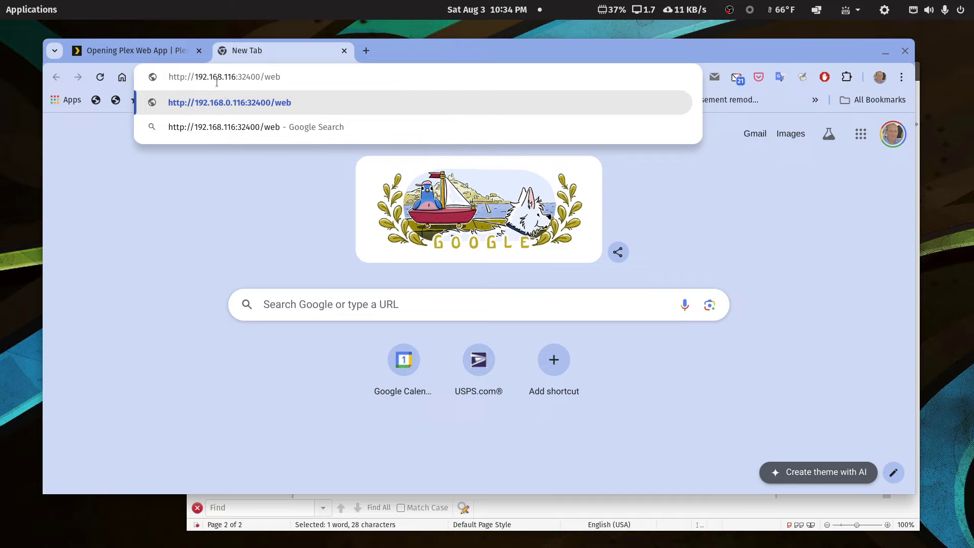
click(224, 78)
text(.68)
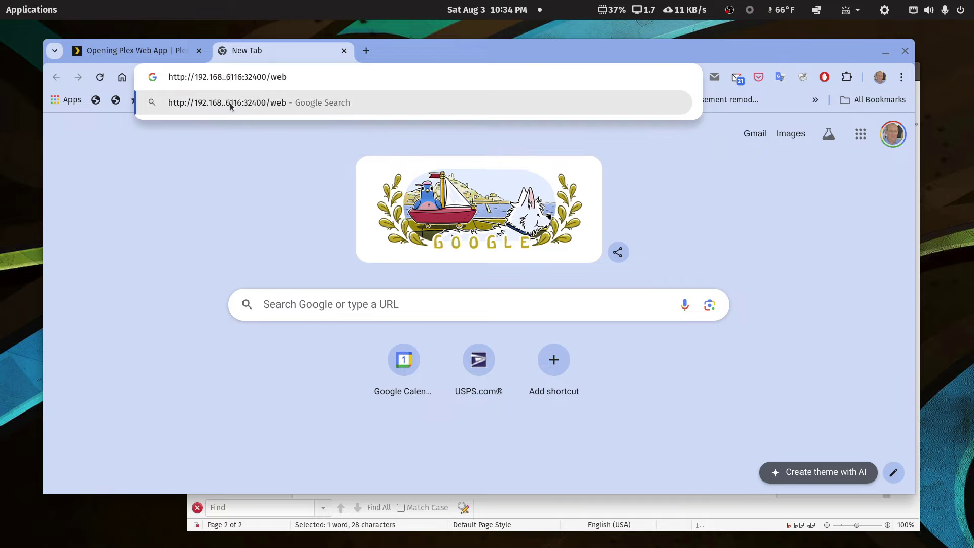
text(.)
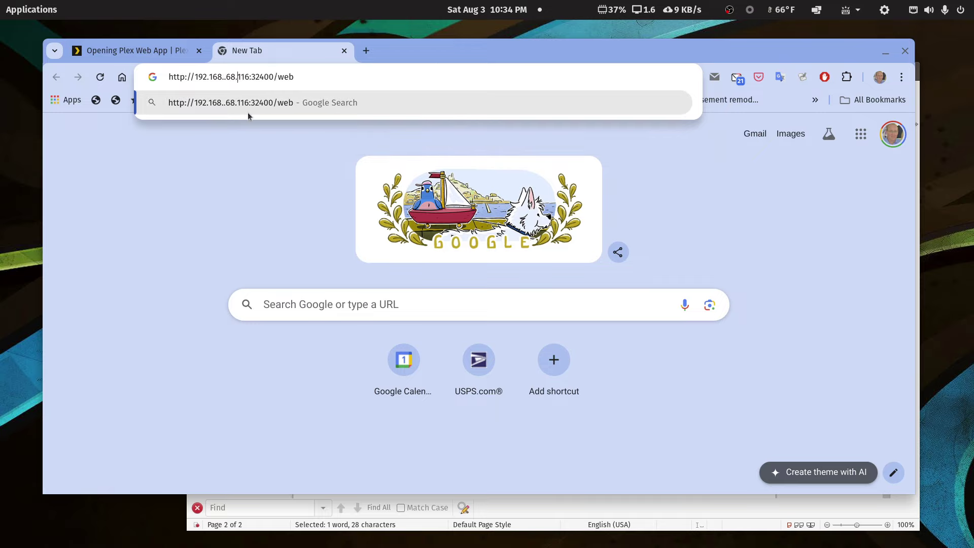
key(Return)
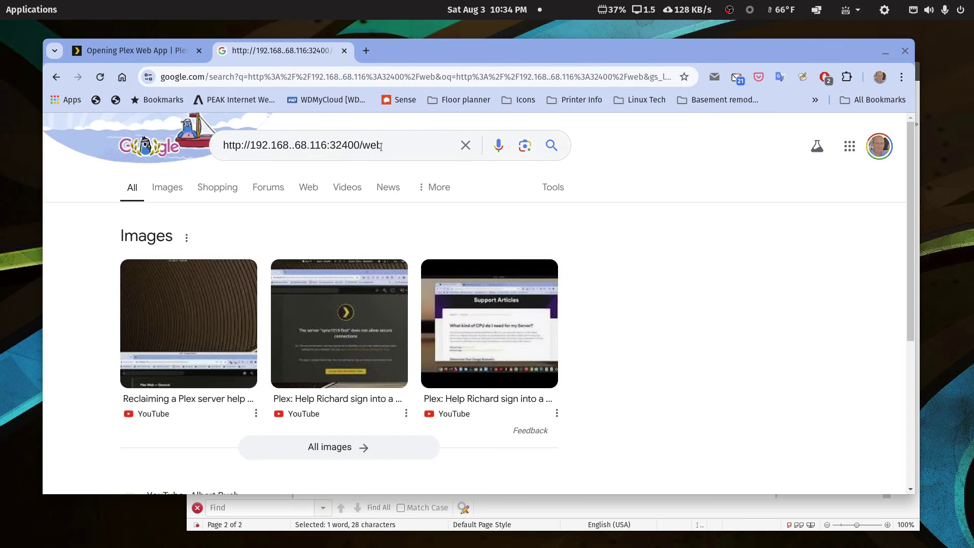
click(295, 145)
key(BackSpace)
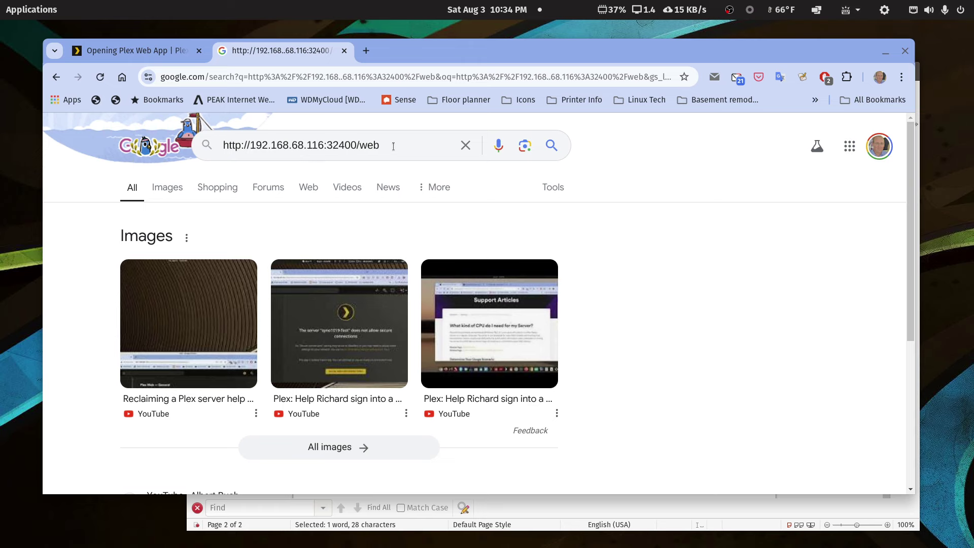
drag(381, 145, 180, 130)
key(ctrl+c)
key(BackSpace)
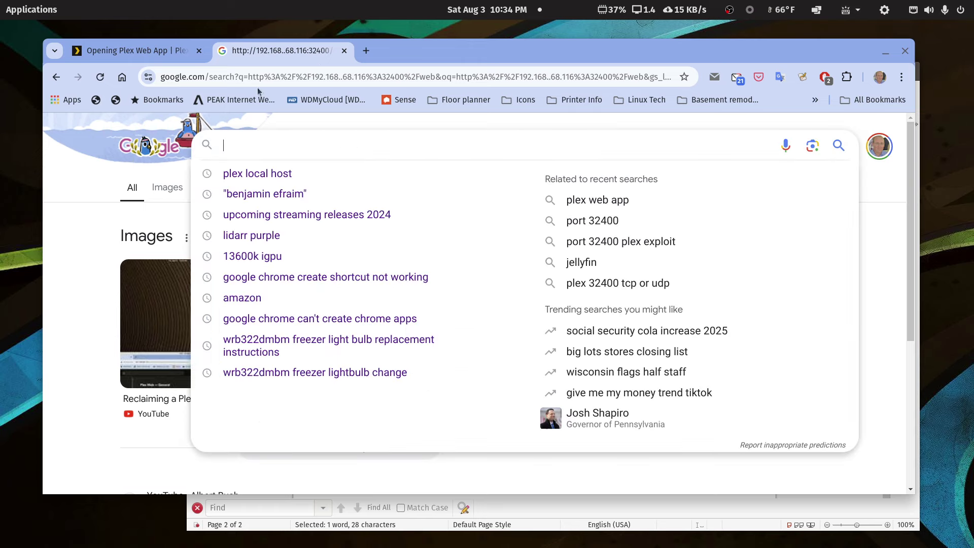
click(344, 50)
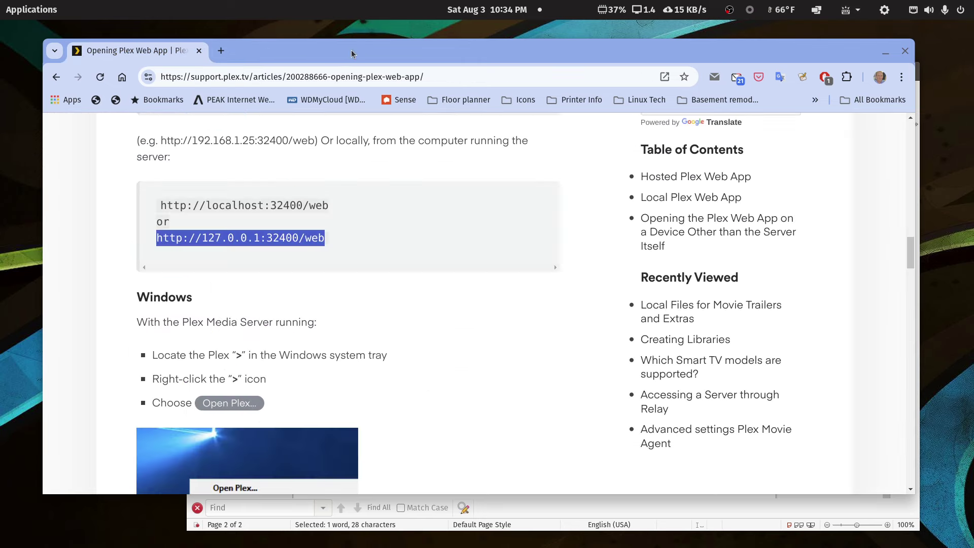
click(220, 50)
key(ctrl+v)
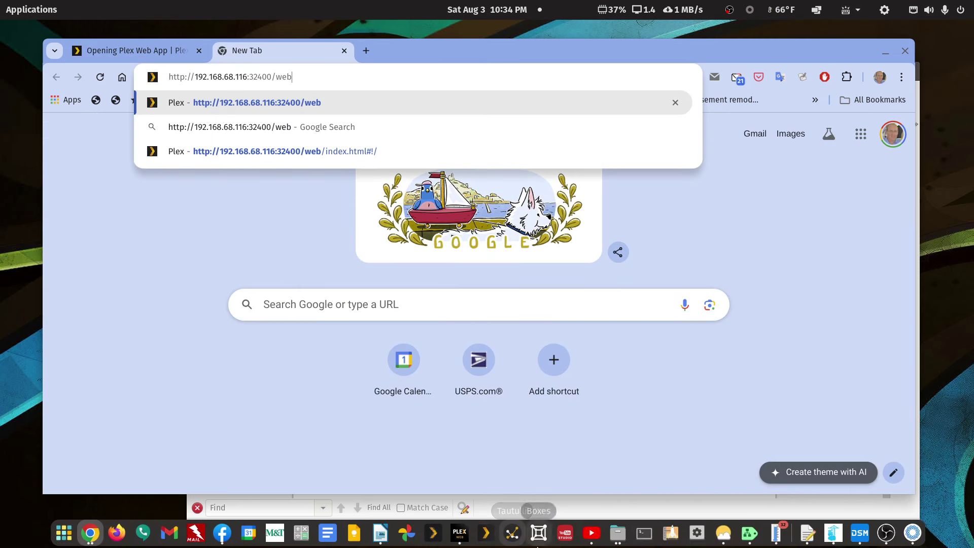
click(387, 534)
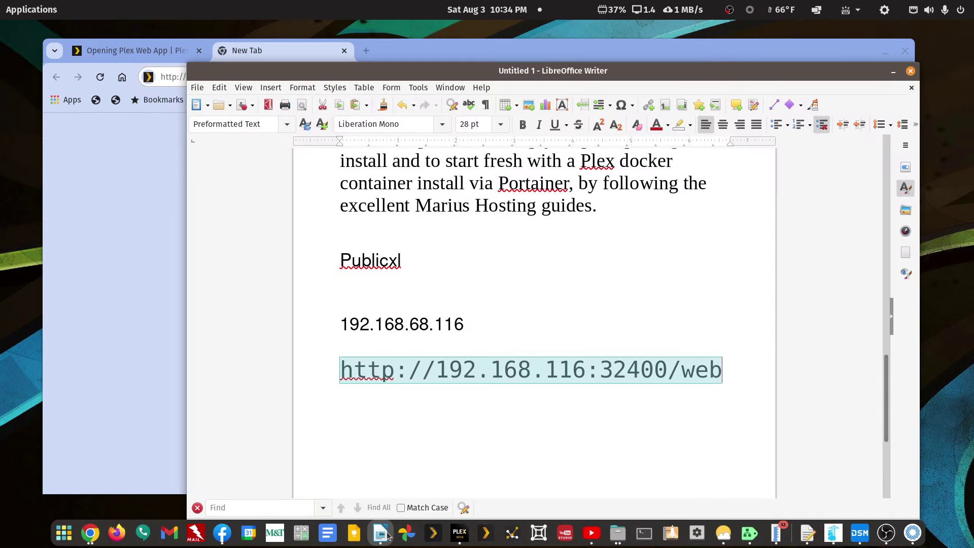
click(543, 376)
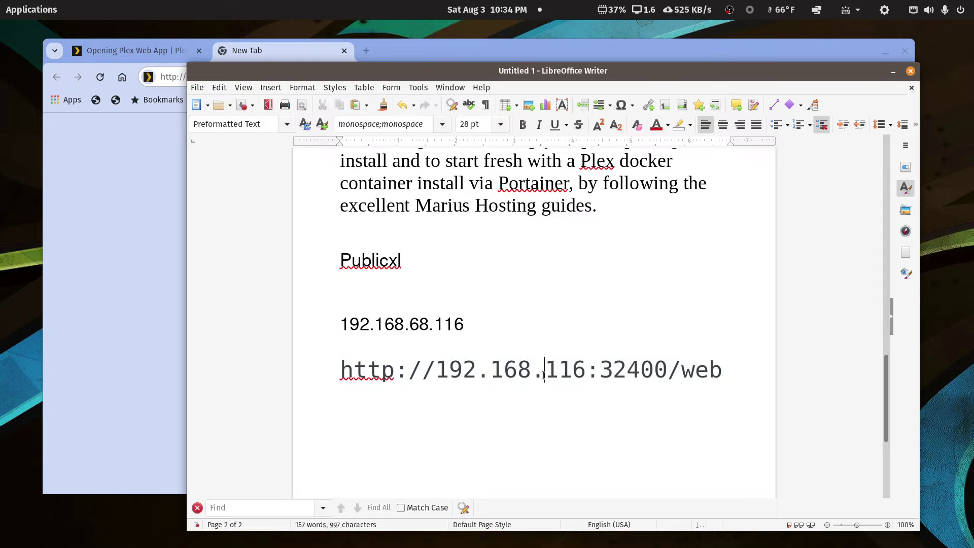
text(68)
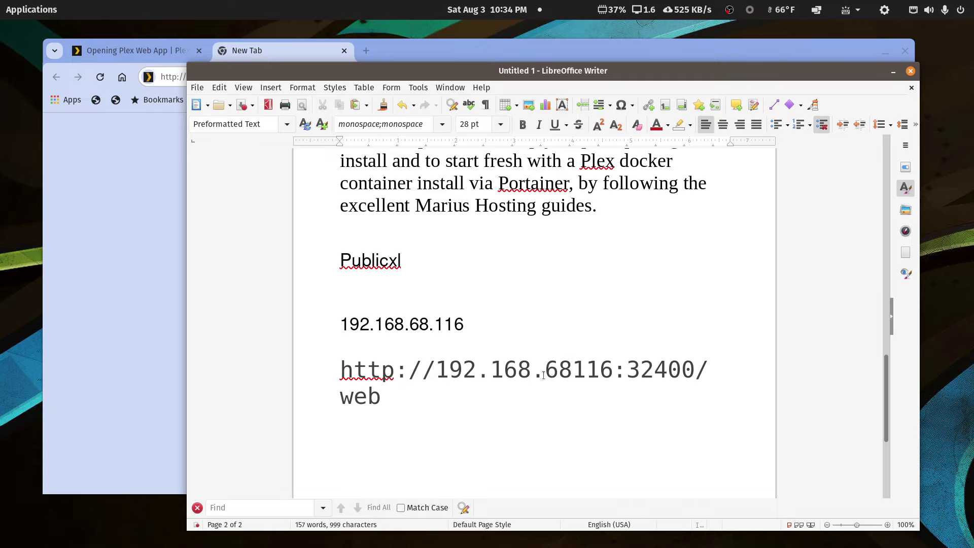
text(.)
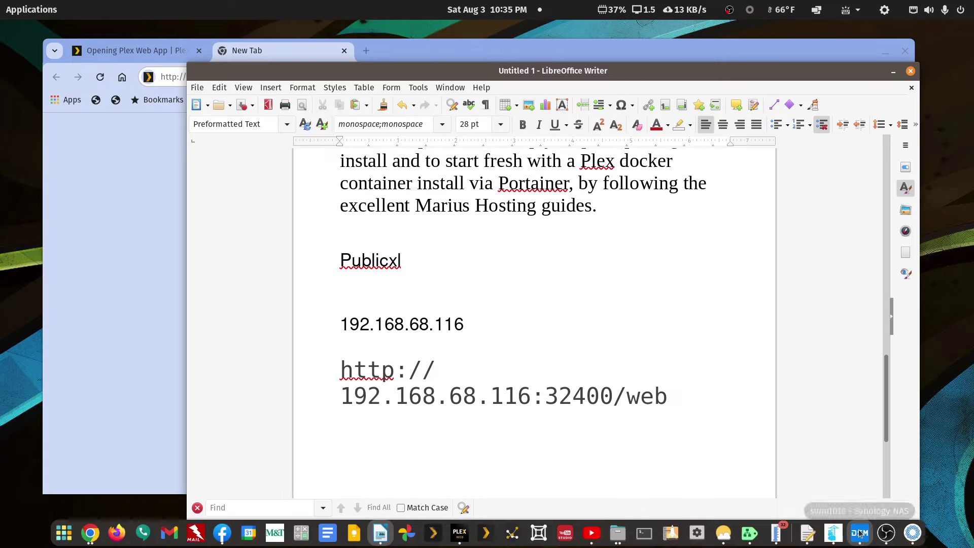
- Glance at the Plex package page in Synology DSM, return to Chrome, and load the corrected Plex address
click(859, 533)
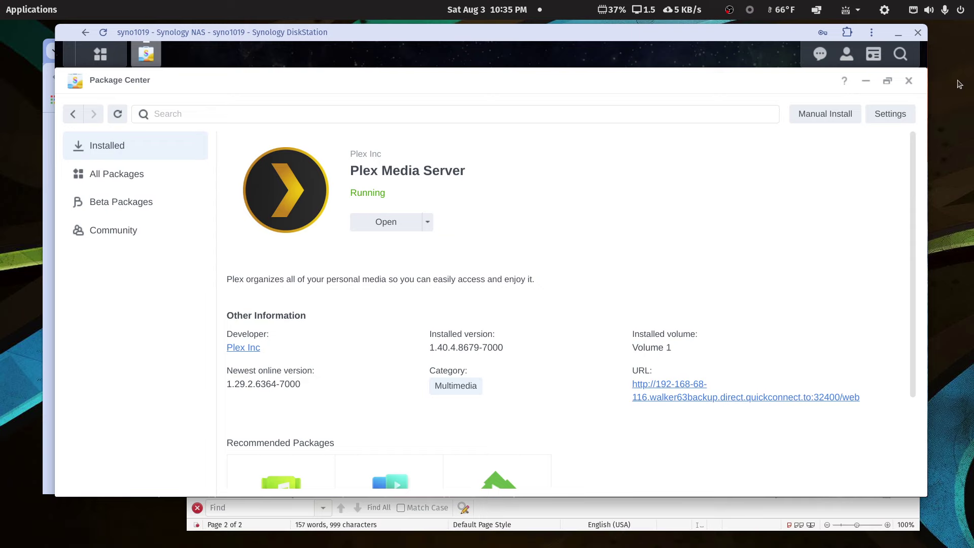
click(898, 32)
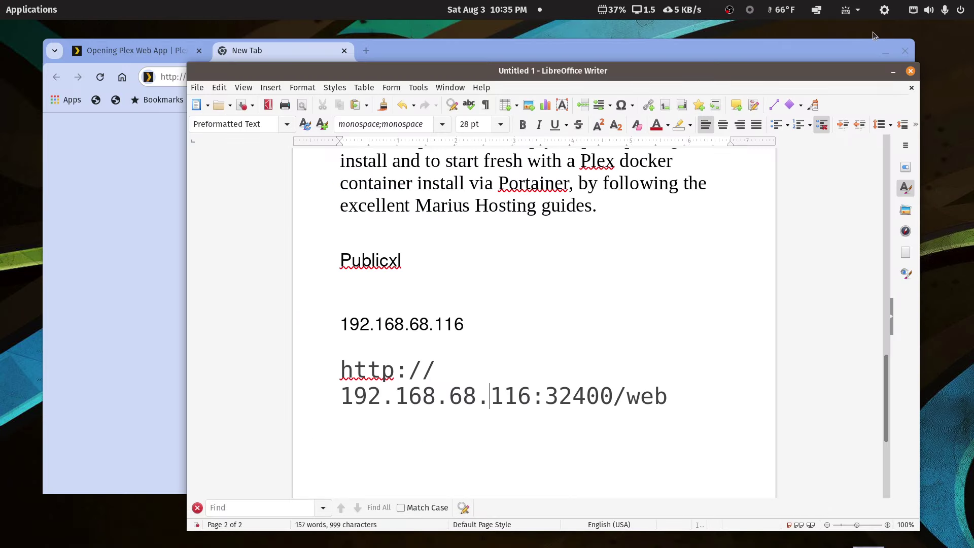
click(415, 46)
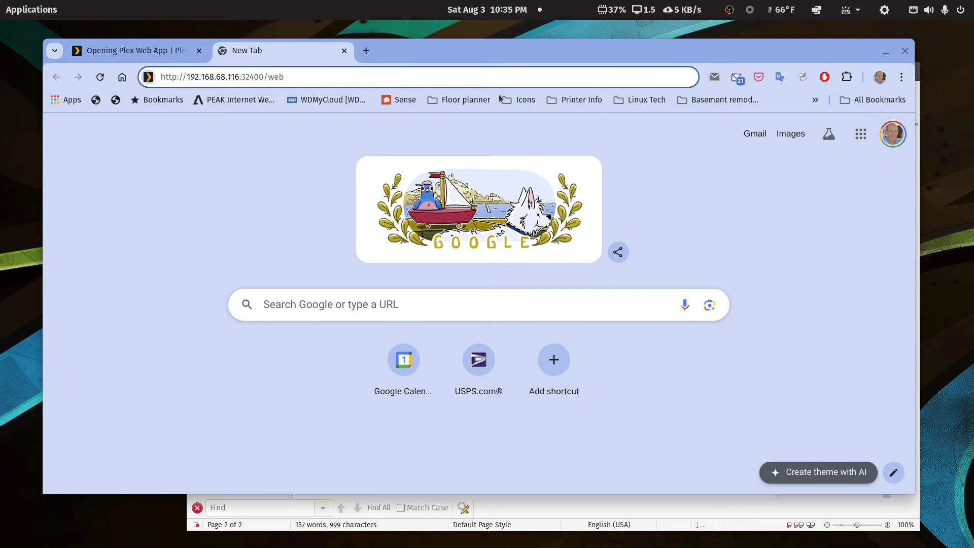
key(Return)
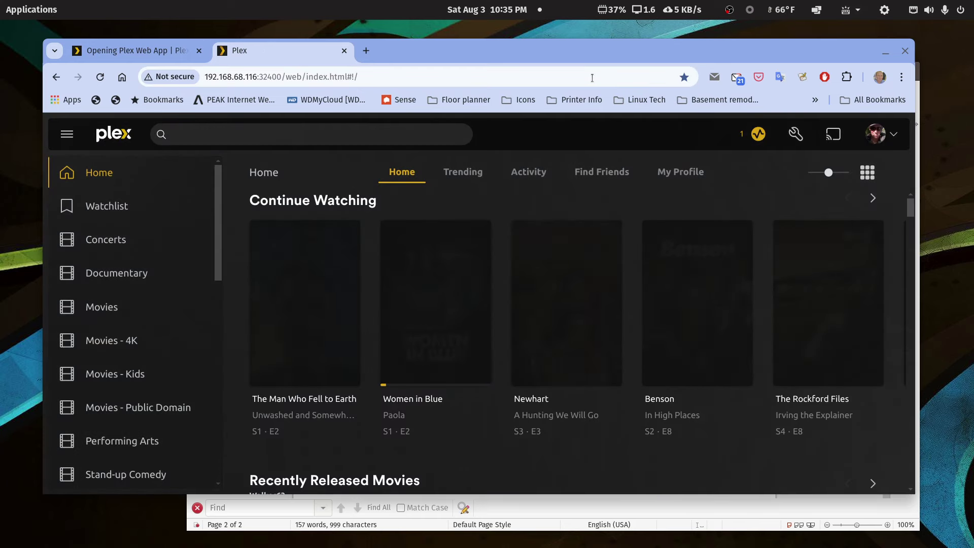
- Open the settings of the local Plex web app and select the syno1019-Test #3 server
click(797, 135)
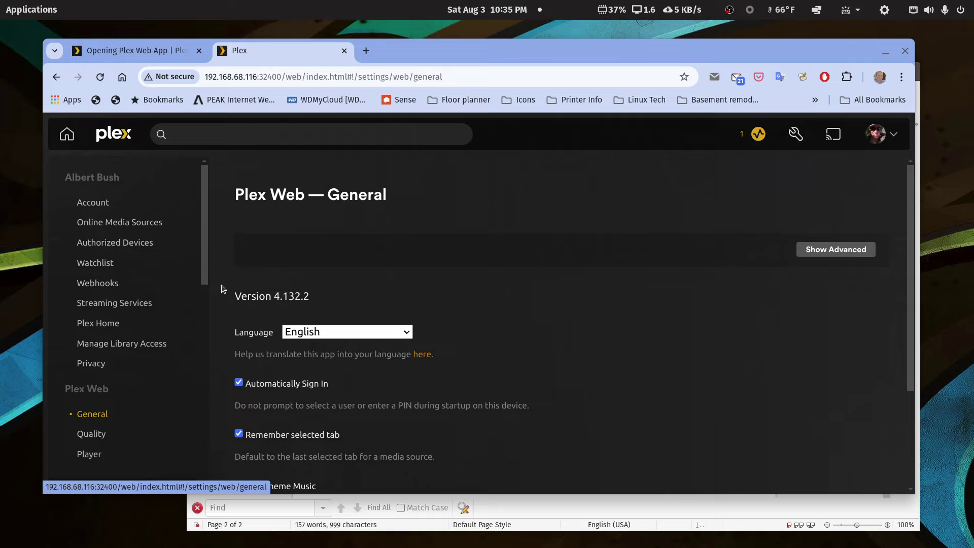
scroll(116, 364, down, 4)
click(103, 283)
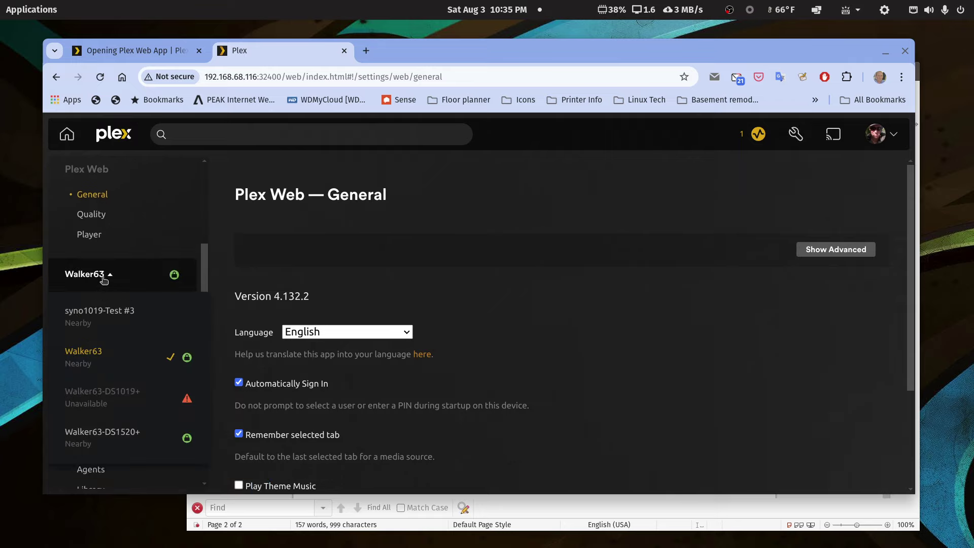
click(105, 315)
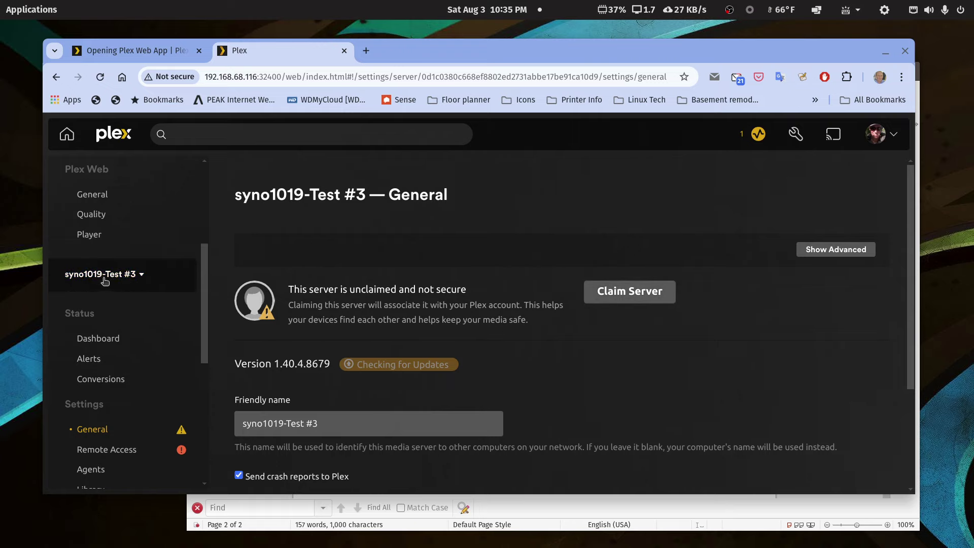
- Claim the syno1019-Test #3 server for the signed-in Plex account and review its General settings
click(628, 295)
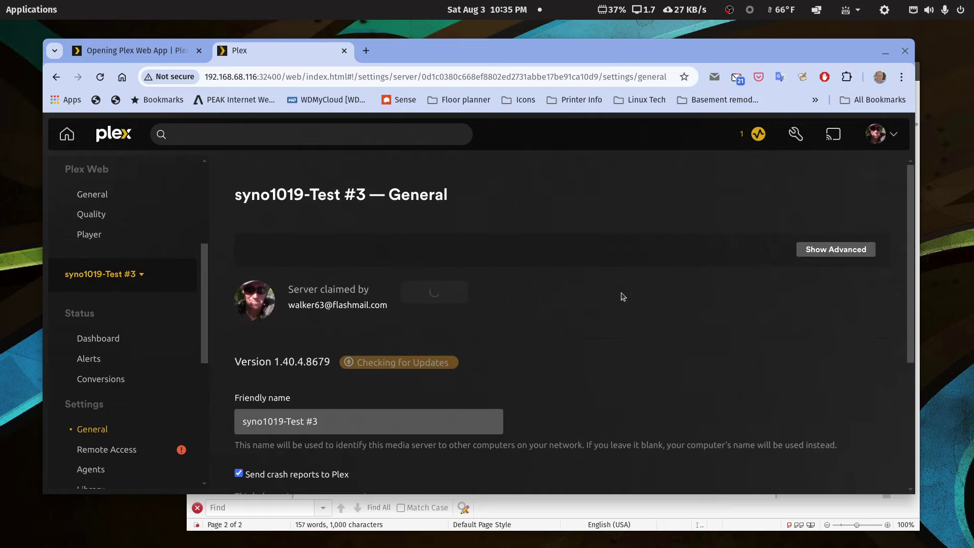
scroll(623, 297, down, 4)
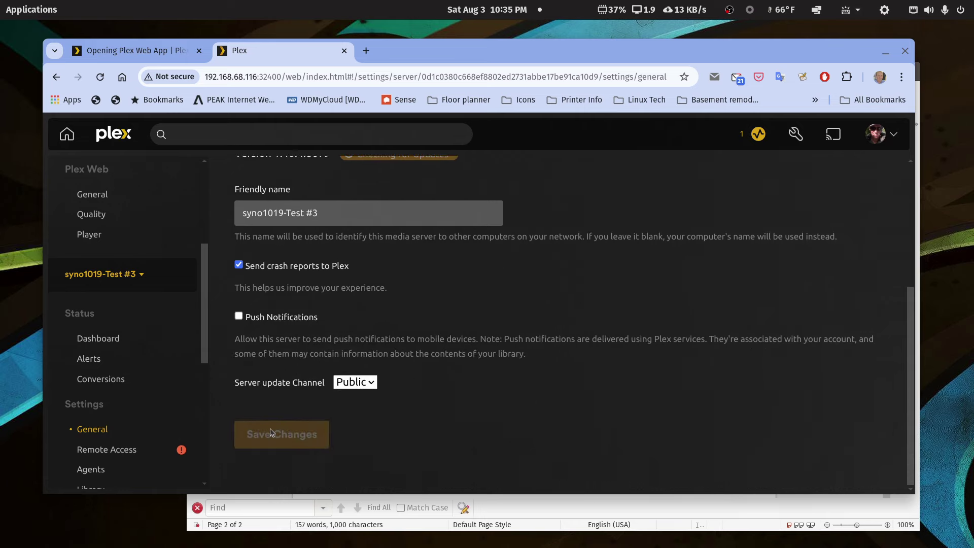
scroll(270, 433, up, 3)
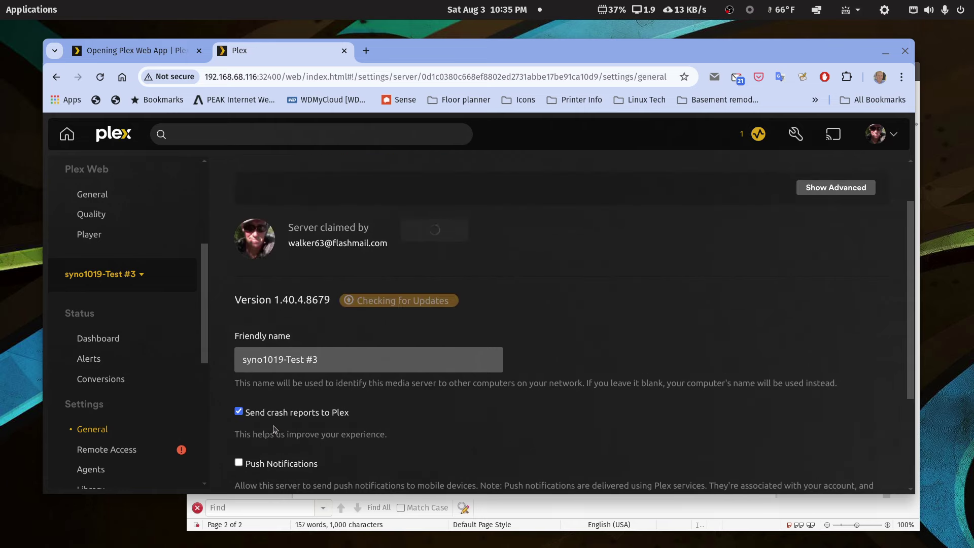
scroll(273, 432, down, 2)
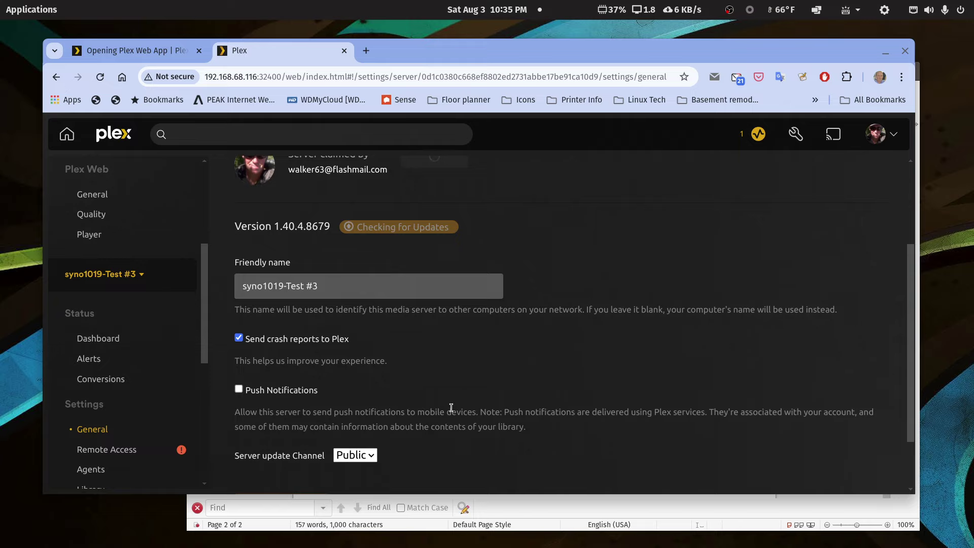
scroll(451, 407, up, 3)
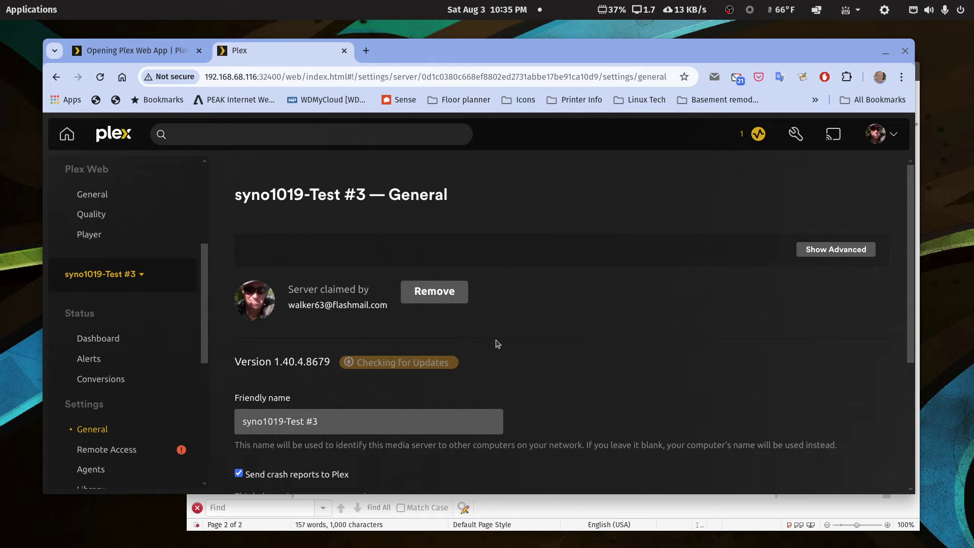
scroll(426, 347, down, 4)
scroll(420, 345, up, 4)
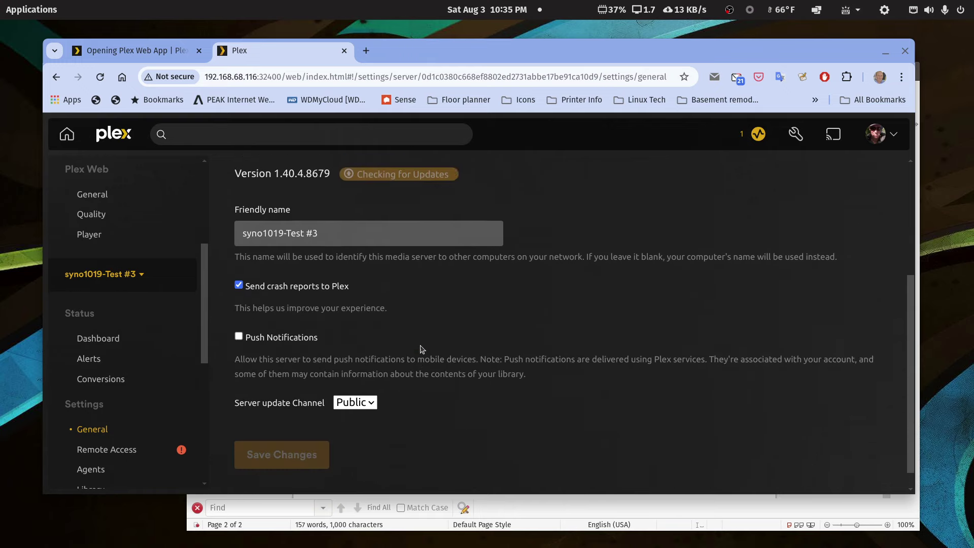
- Look over the list of available Plex servers and view the Plex Web General settings
click(81, 274)
click(81, 275)
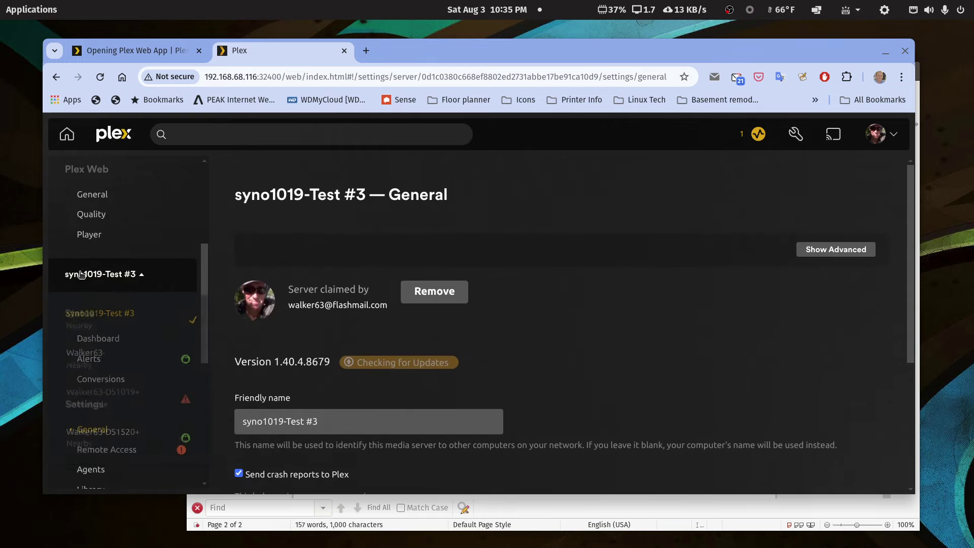
scroll(89, 336, up, 3)
click(91, 341)
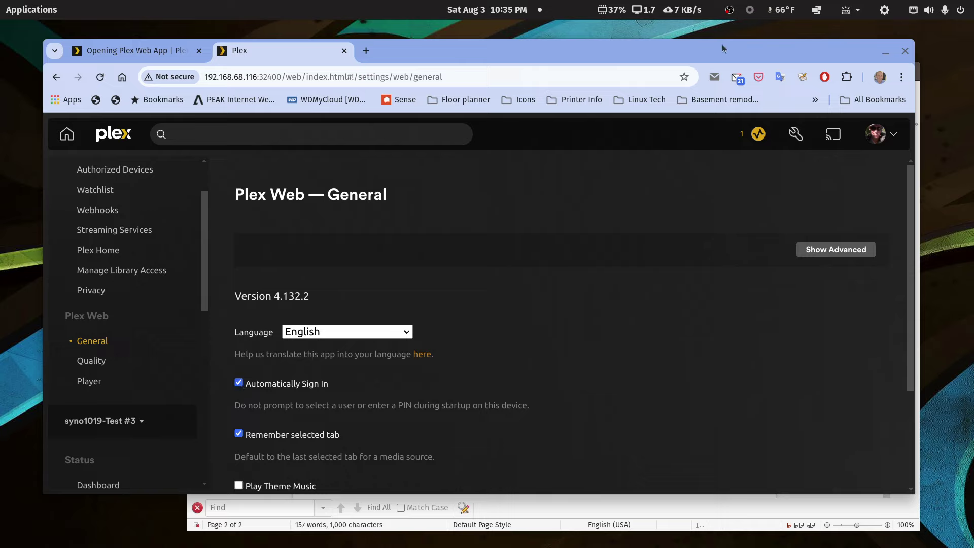
- Close the local Plex web app tab, highlight the localhost:32400/web address in the Plex support article, and minimize Chrome
click(345, 51)
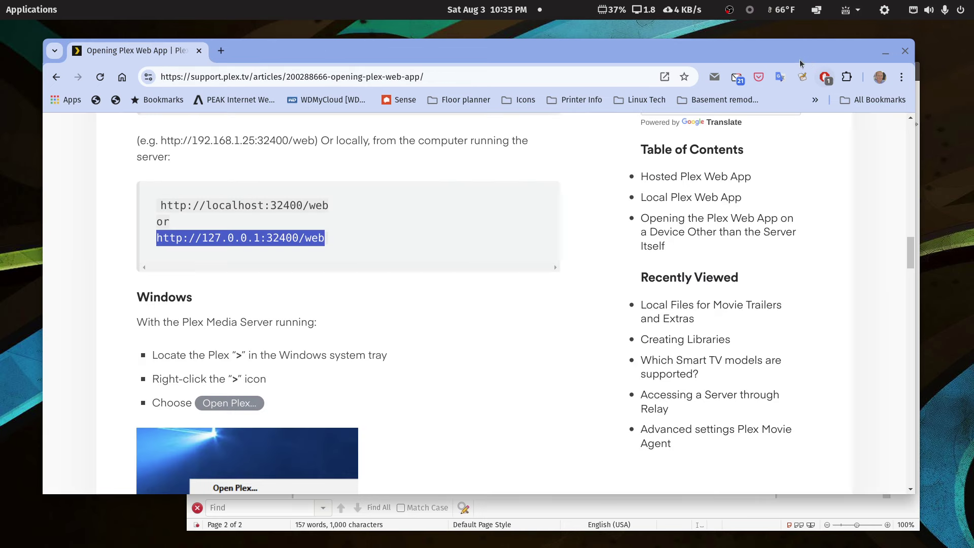
click(881, 51)
mouse_move(267, 546)
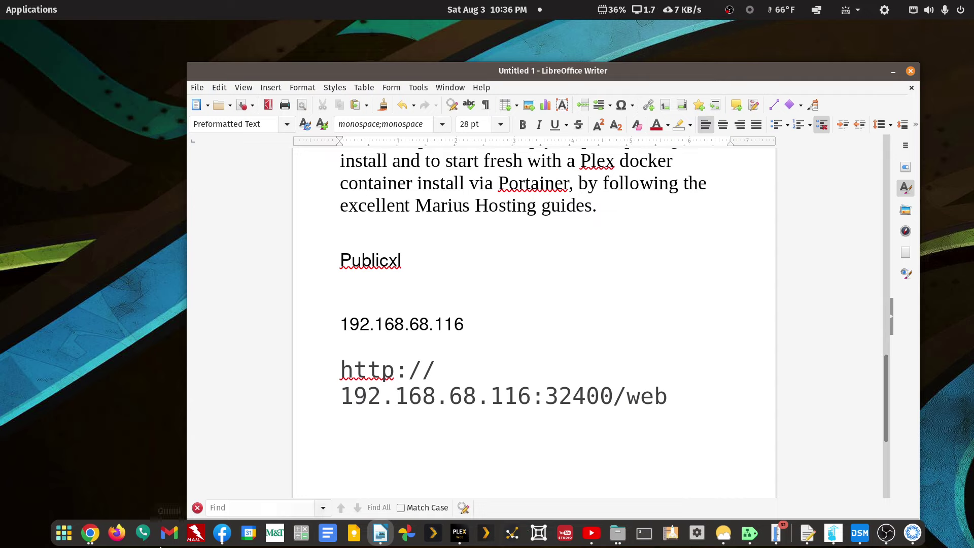
mouse_move(90, 533)
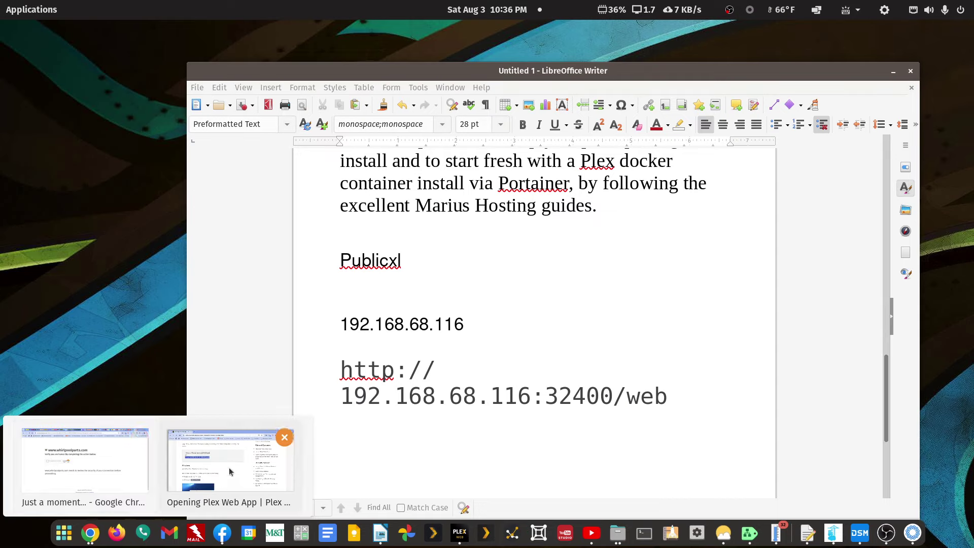
click(230, 467)
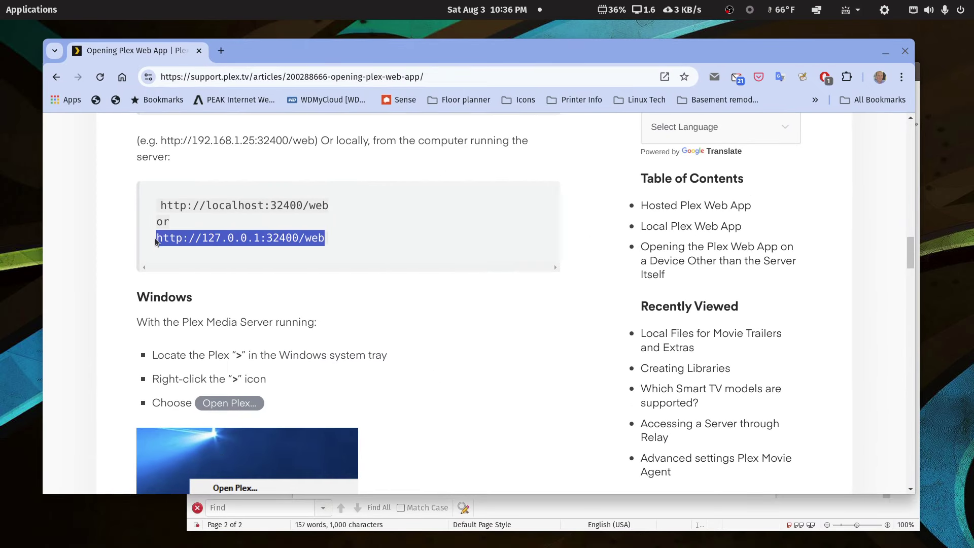
drag(161, 206, 335, 213)
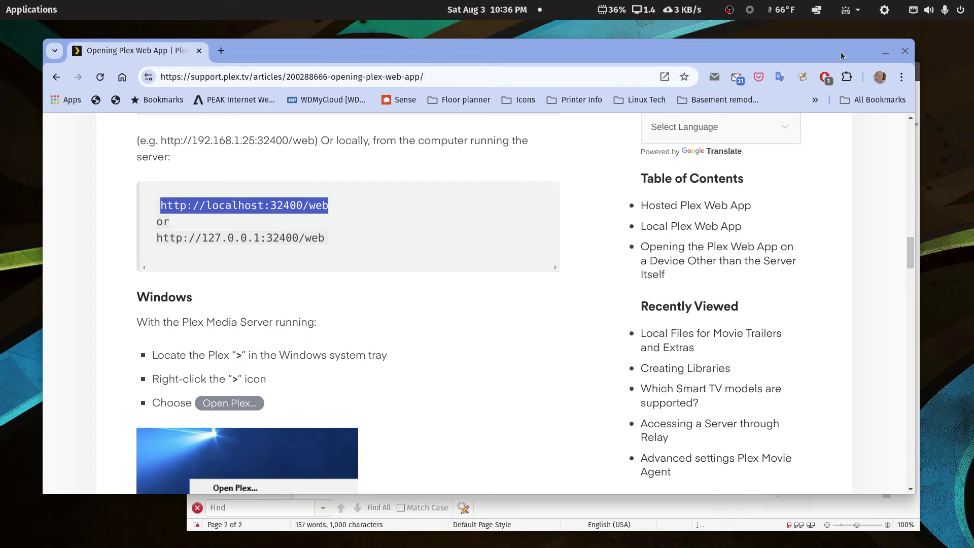
click(881, 51)
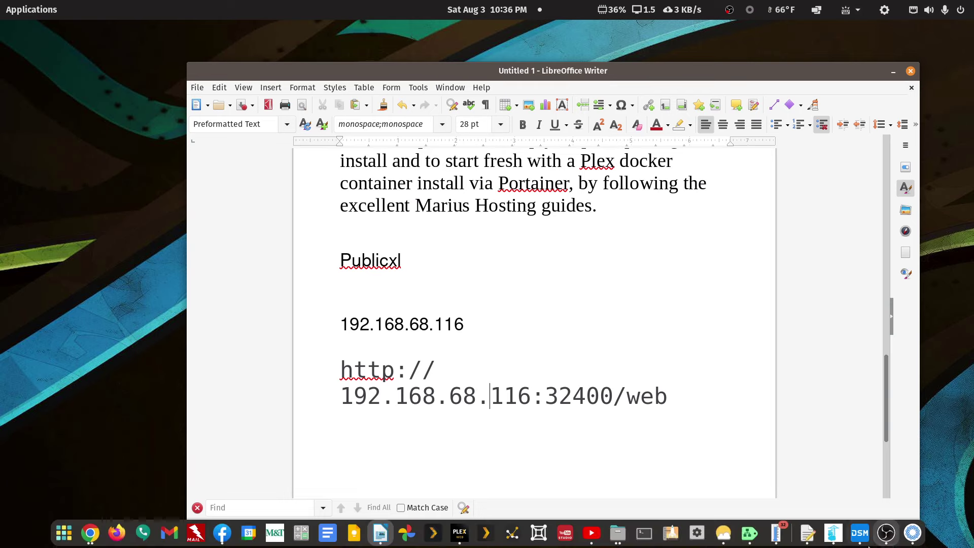
- Review the troubleshooting outline from the beginning of the Writer document and move its window out of the way
scroll(803, 224, up, 10)
scroll(805, 230, up, 10)
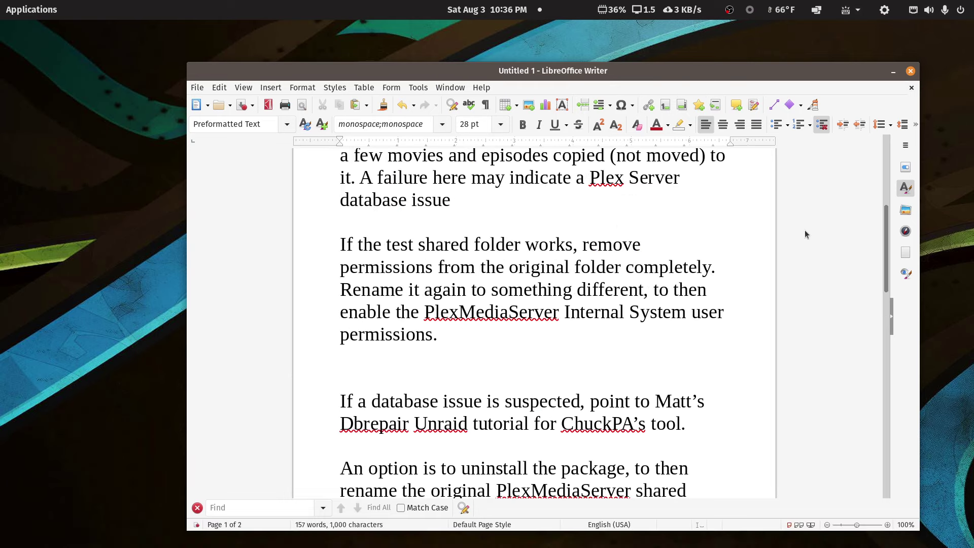
scroll(806, 224, down, 1)
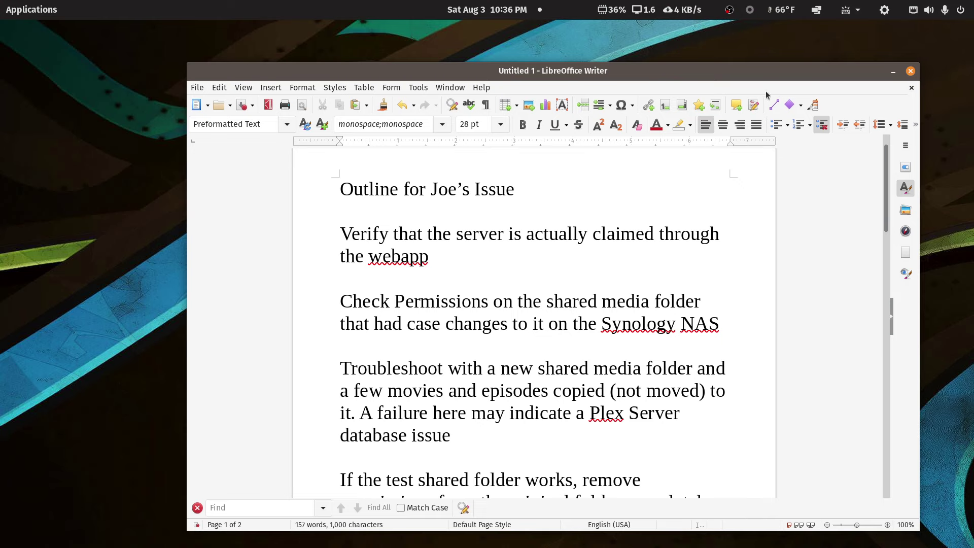
drag(758, 72, 973, 92)
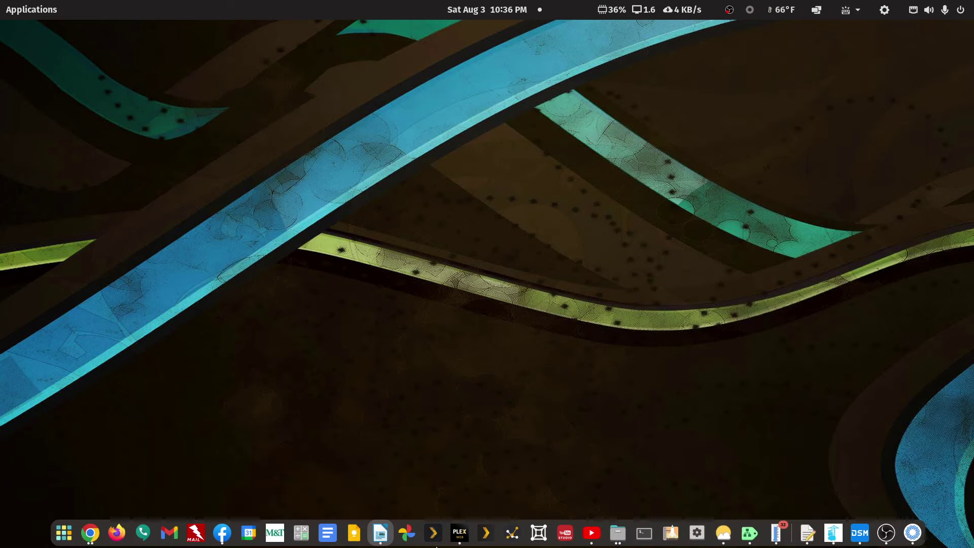
- Switch to Synology DSM, stop the Plex Media Server package service, and close Package Center
click(856, 532)
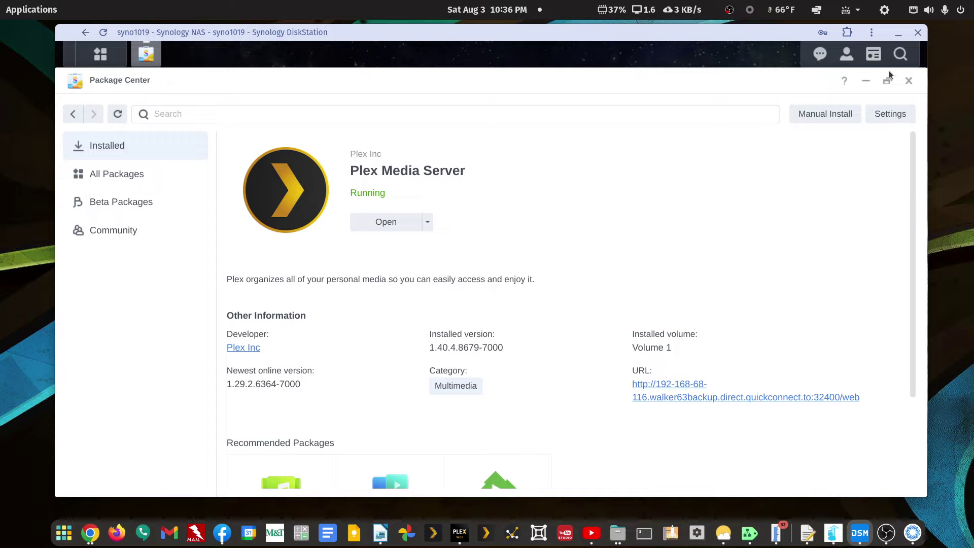
click(427, 221)
click(410, 246)
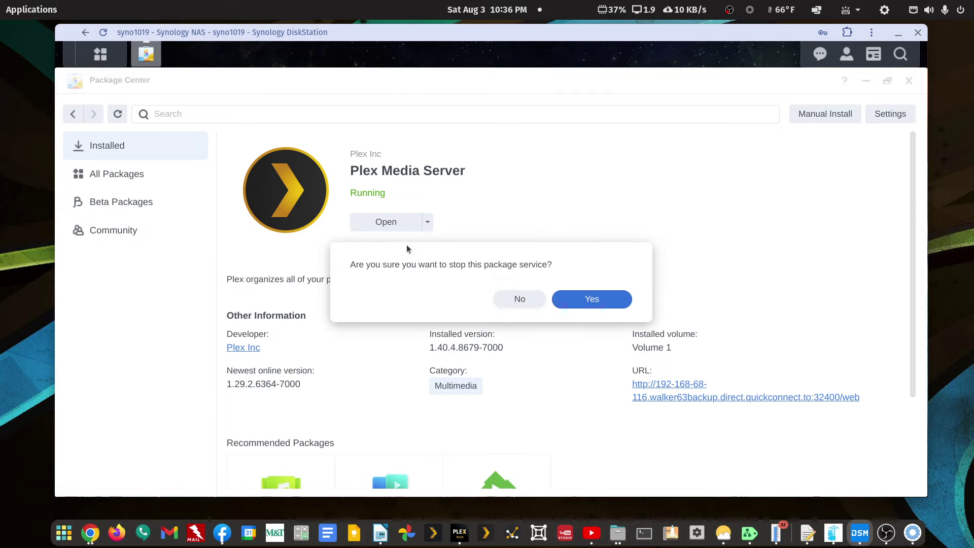
click(617, 298)
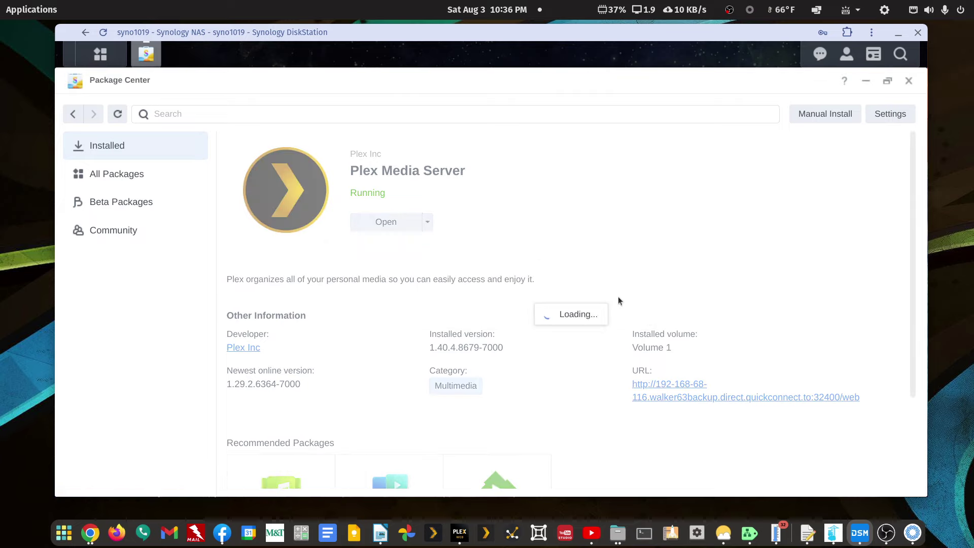
click(909, 81)
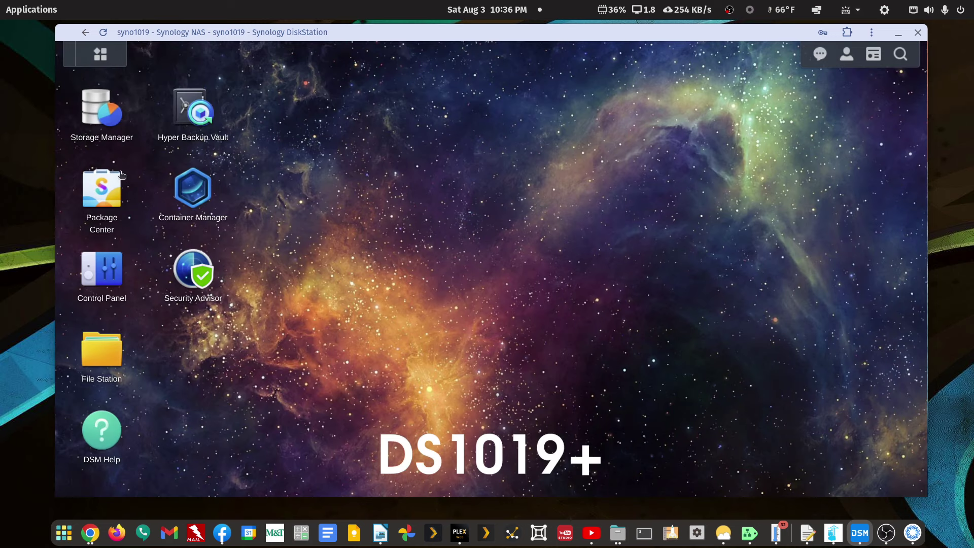
- Open the Shared Folder settings in Control Panel and open the mediaoriginal folder for editing
click(101, 303)
click(149, 153)
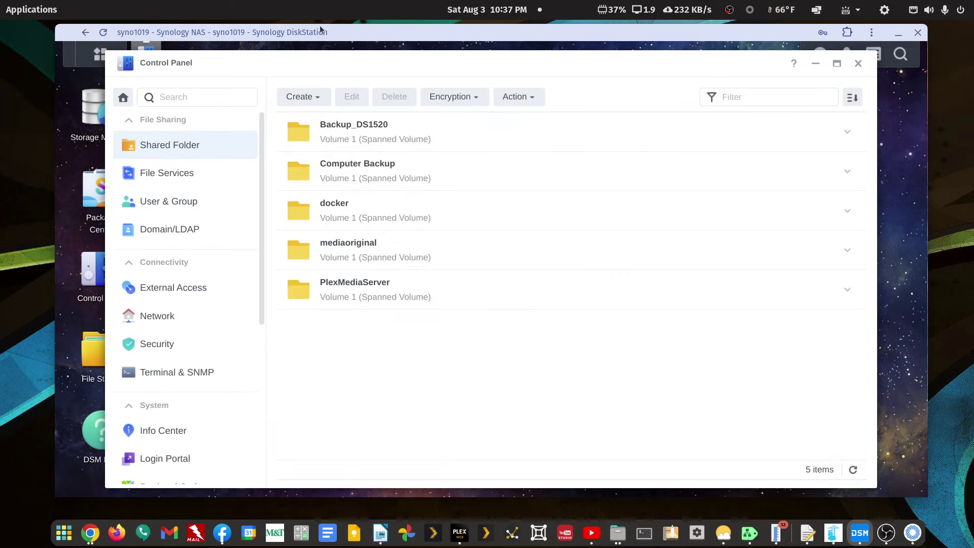
drag(339, 33, 339, 52)
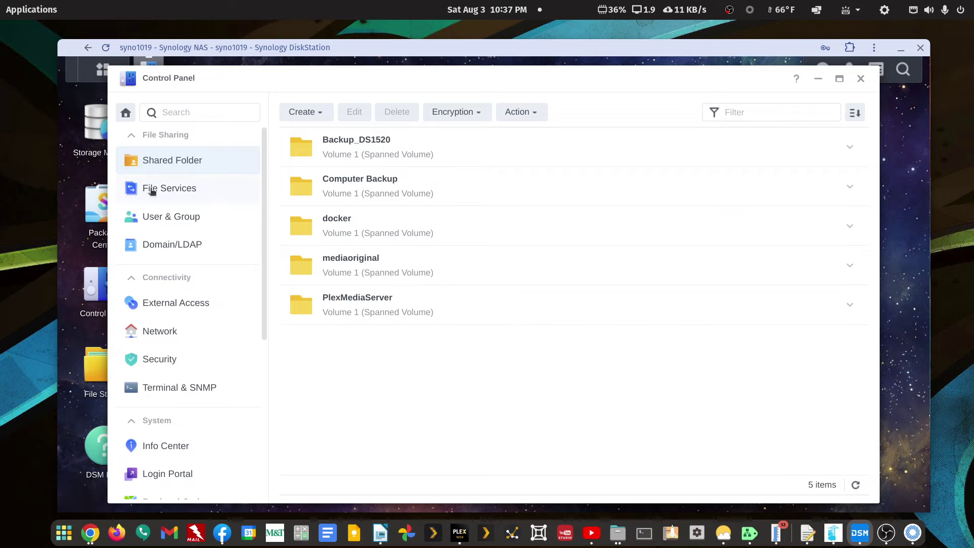
click(169, 163)
click(365, 262)
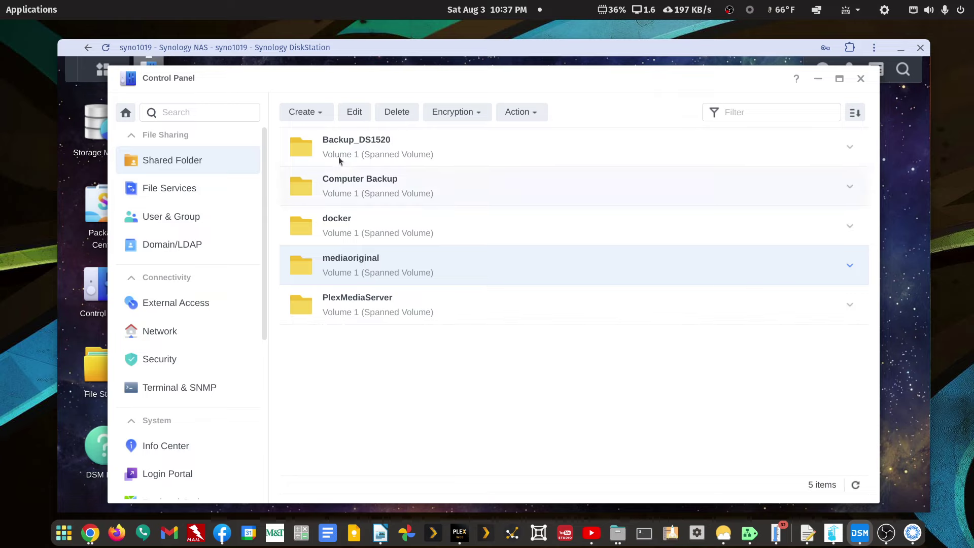
click(347, 112)
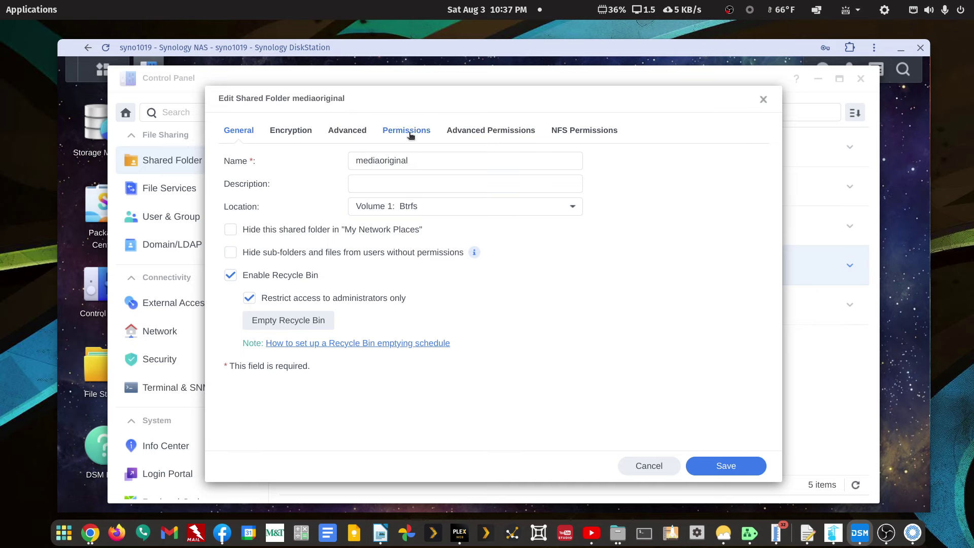
- Check the mediaoriginal folder's permissions for system internal users, then close its settings by saving
drag(426, 50, 973, 69)
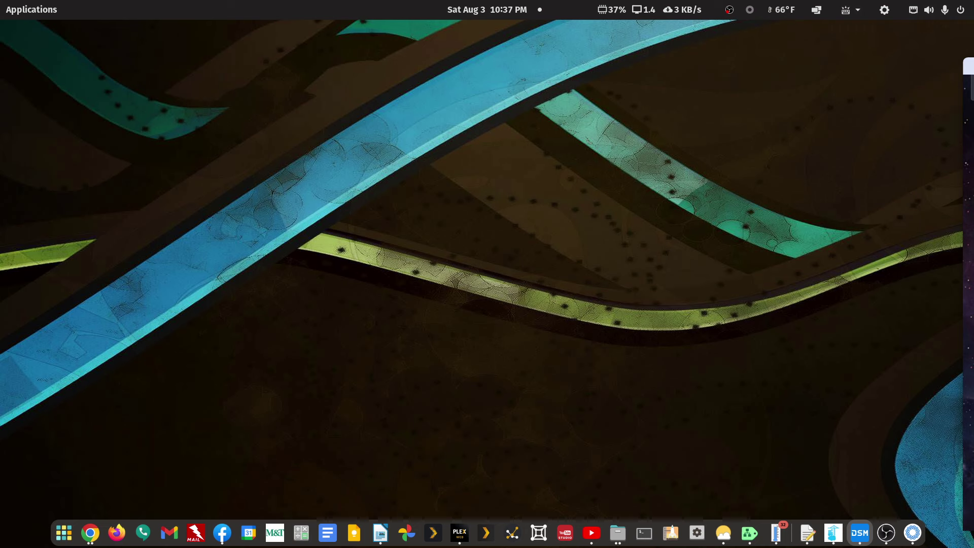
drag(973, 61, 500, 48)
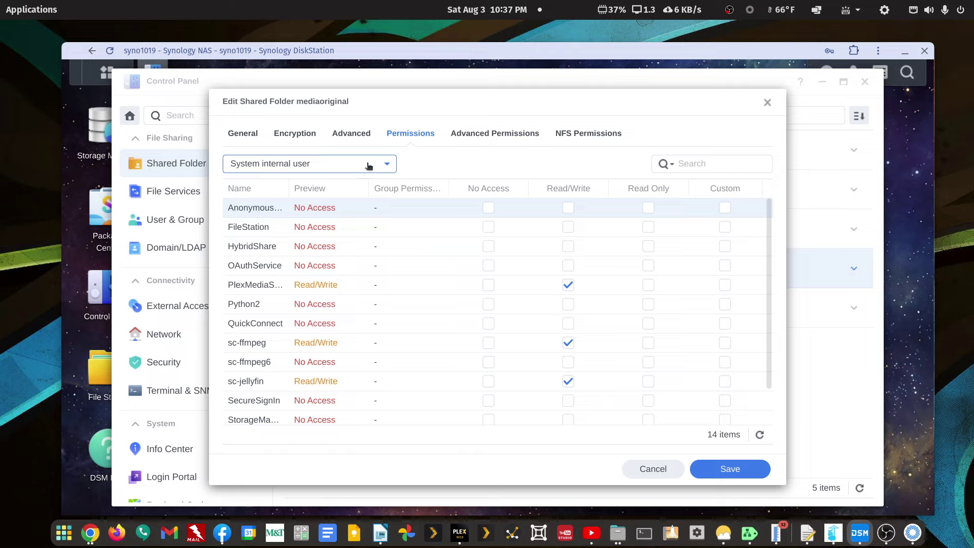
click(345, 164)
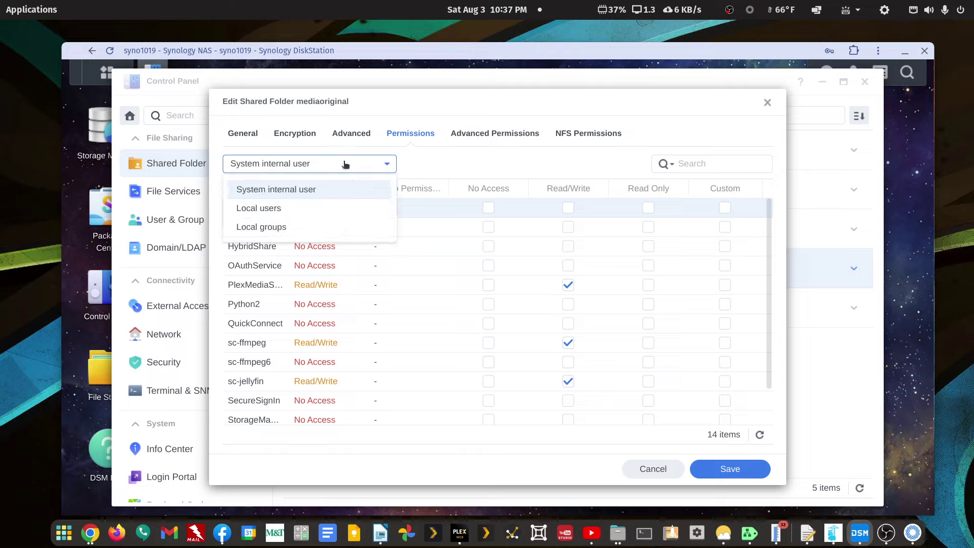
click(345, 164)
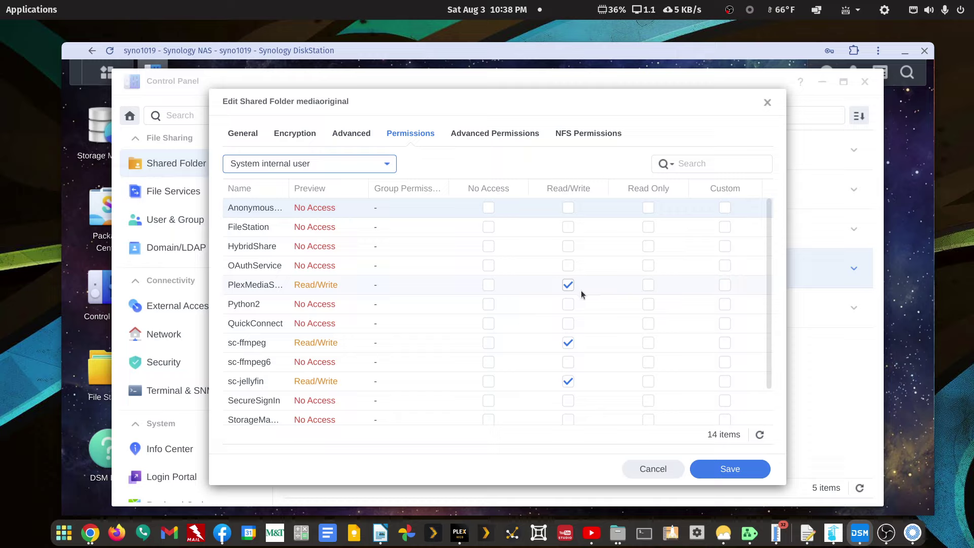
click(711, 472)
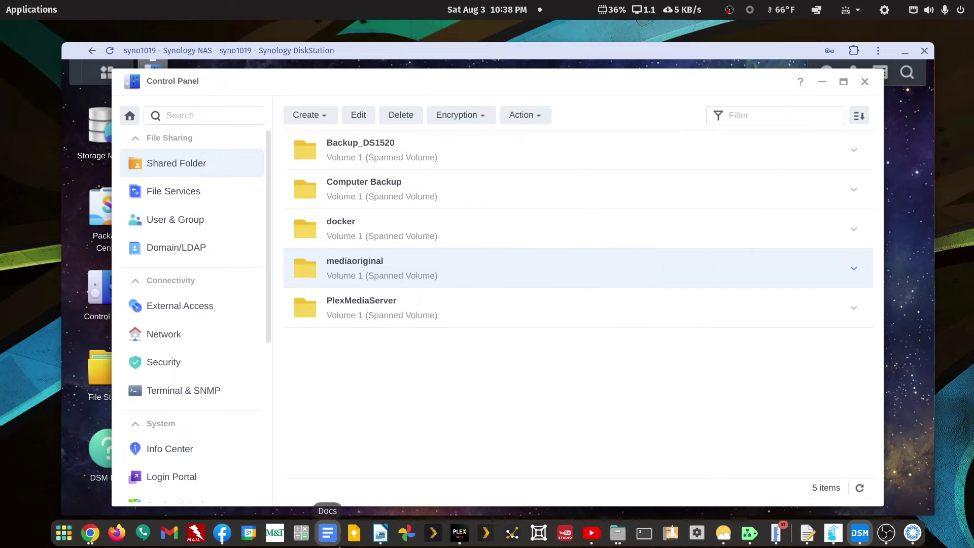
- Switch to the Plex web app, select the Walker63-DS1520+ server, and view its Libraries settings
click(459, 532)
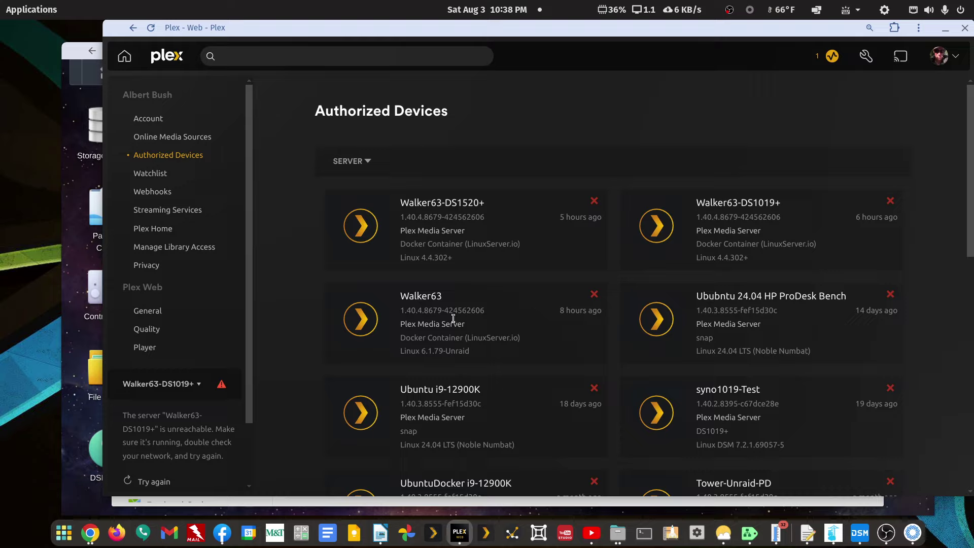
click(182, 386)
click(170, 343)
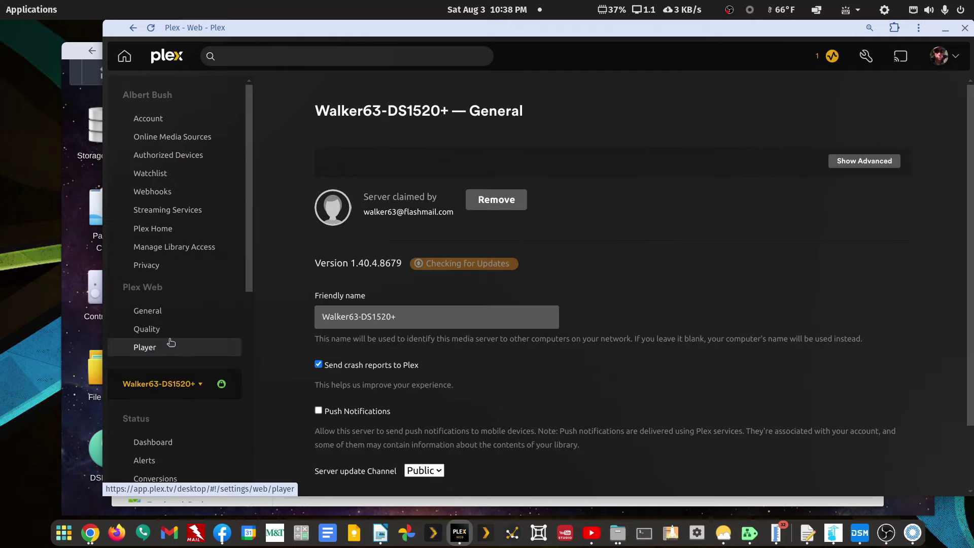
scroll(292, 366, down, 2)
scroll(233, 383, down, 6)
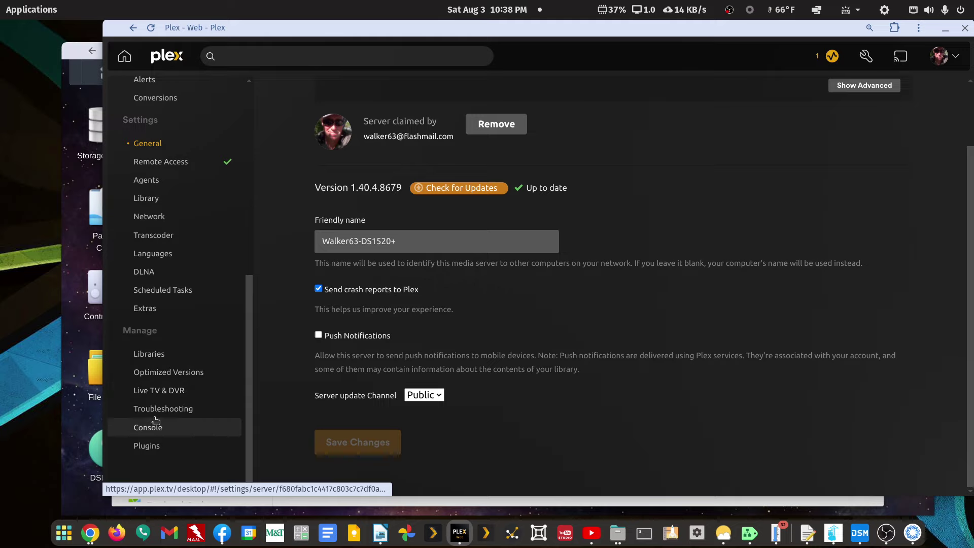
click(153, 354)
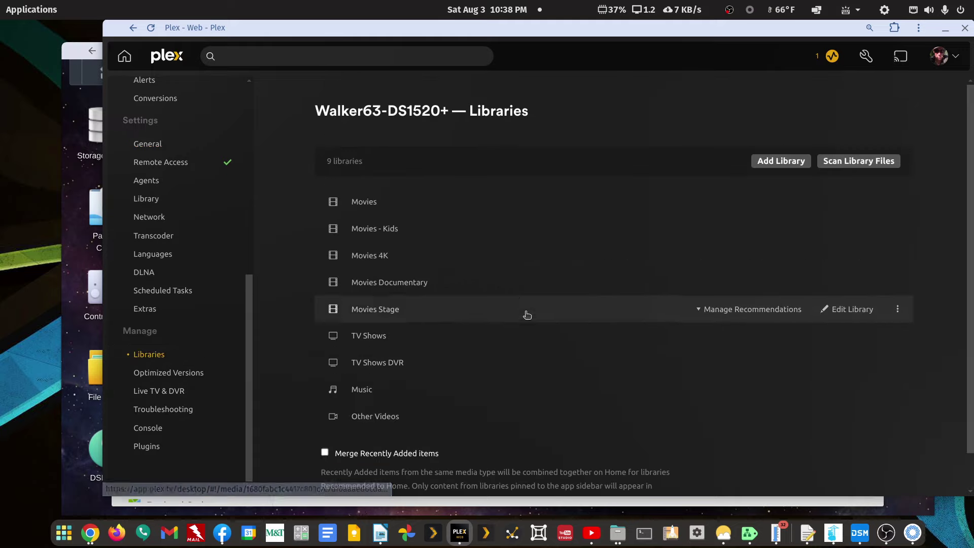
- Open the Movies library on the Walker63-DS1520+ server for editing and view its assigned media folders
click(355, 201)
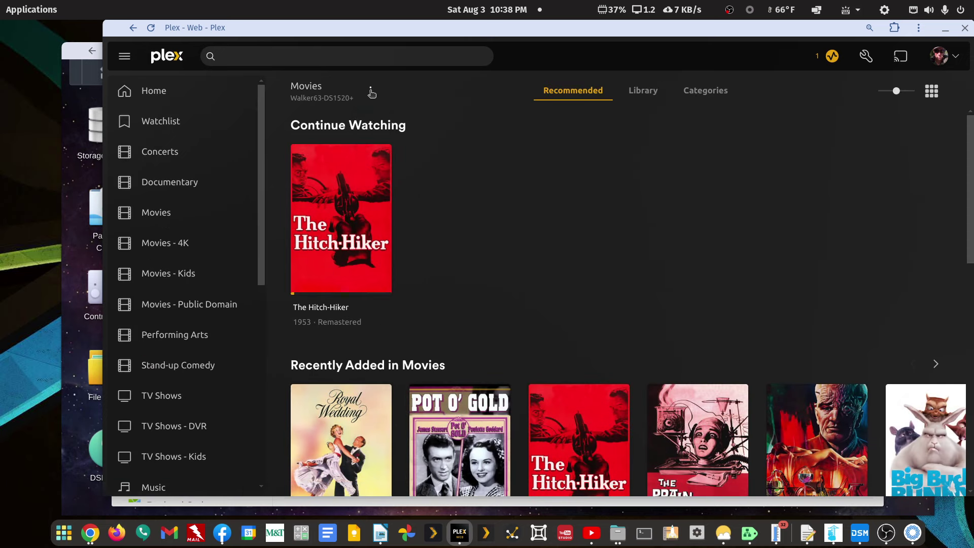
click(371, 93)
mouse_move(383, 181)
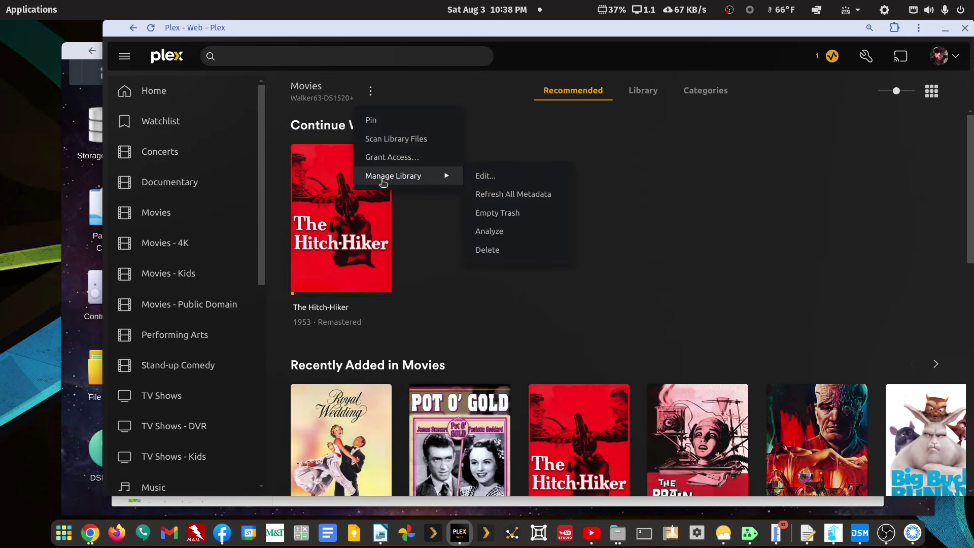
click(485, 176)
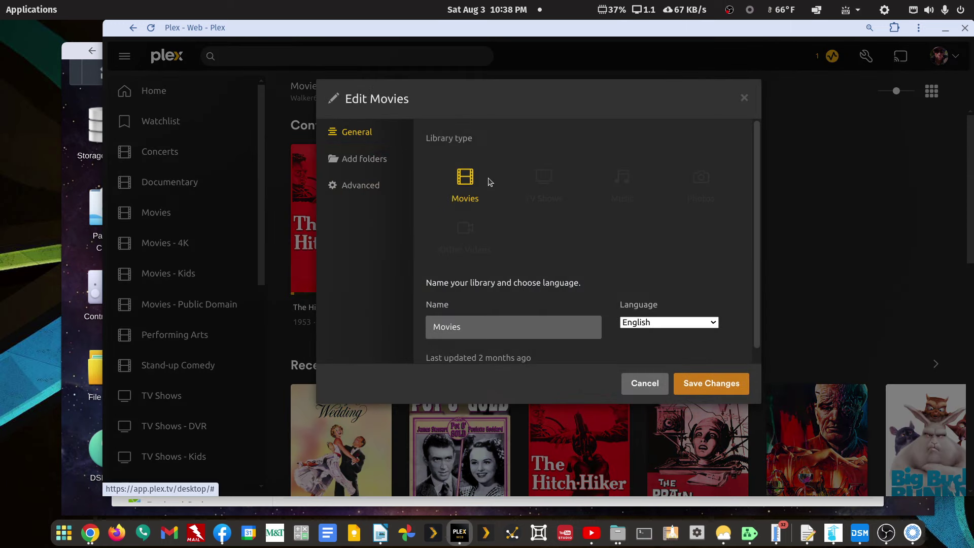
click(369, 161)
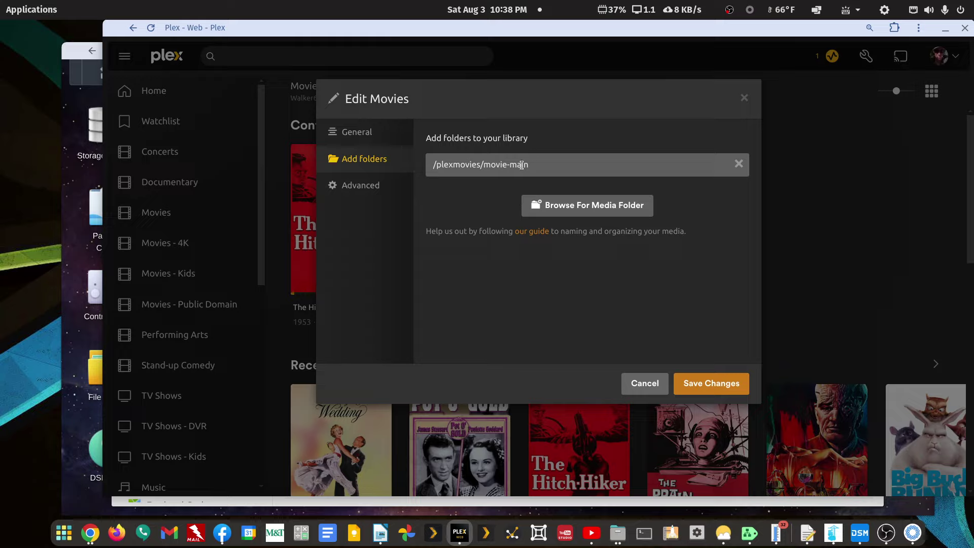
- Browse the plexmovies folder in the Movies library's media folder picker, and cancel both the picker and the library edit
click(559, 205)
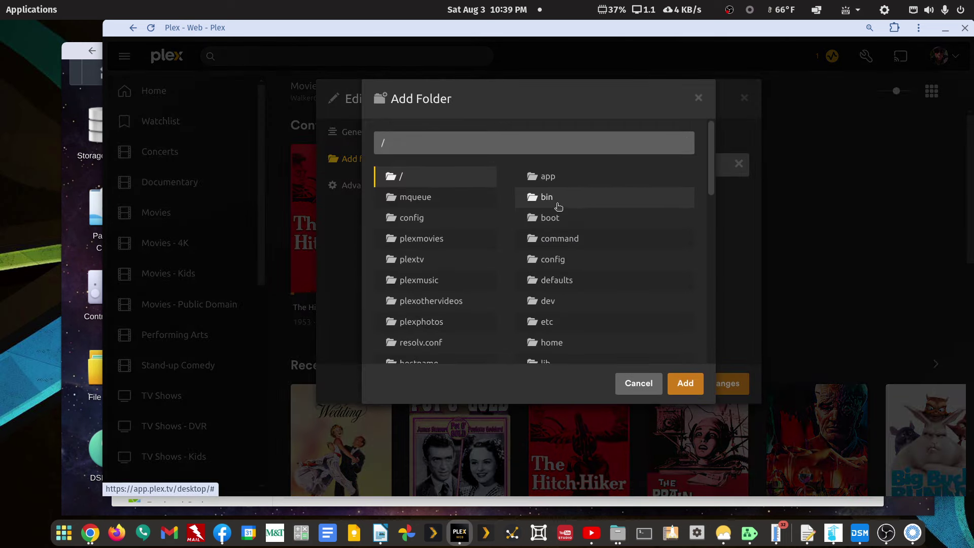
scroll(561, 260, down, 5)
scroll(562, 264, down, 3)
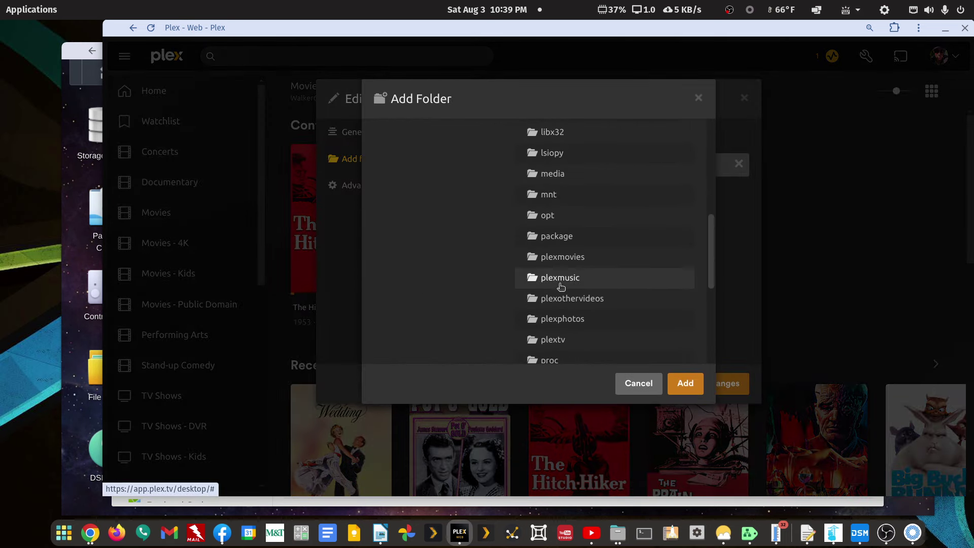
click(563, 258)
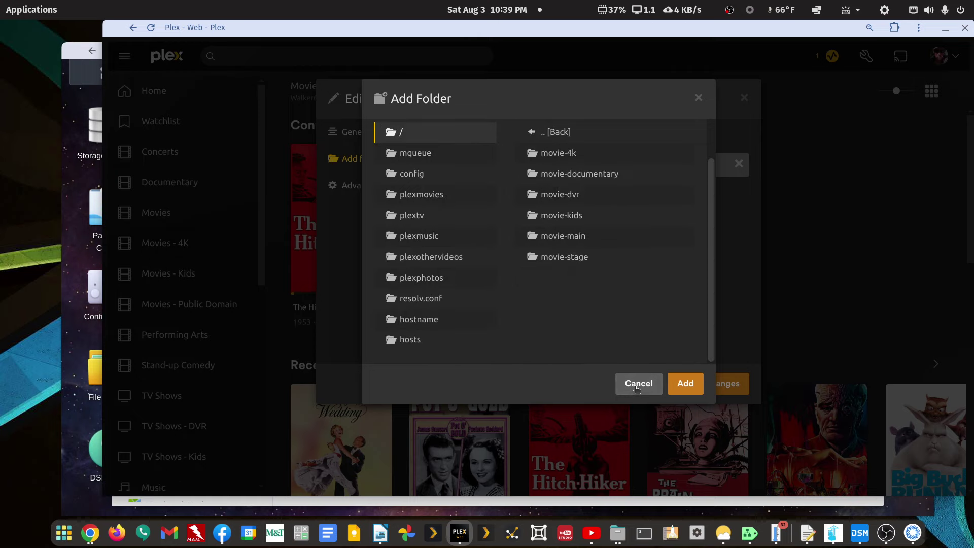
click(633, 392)
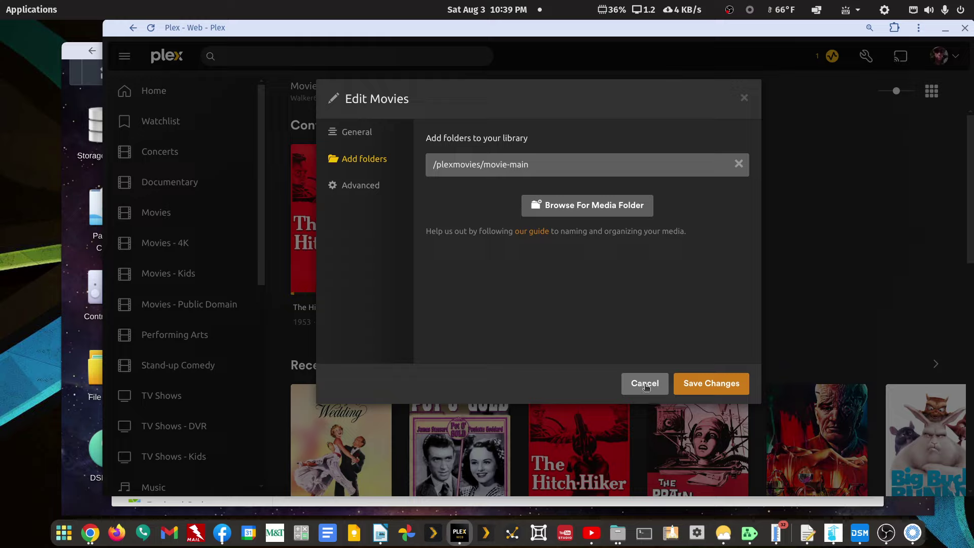
click(646, 387)
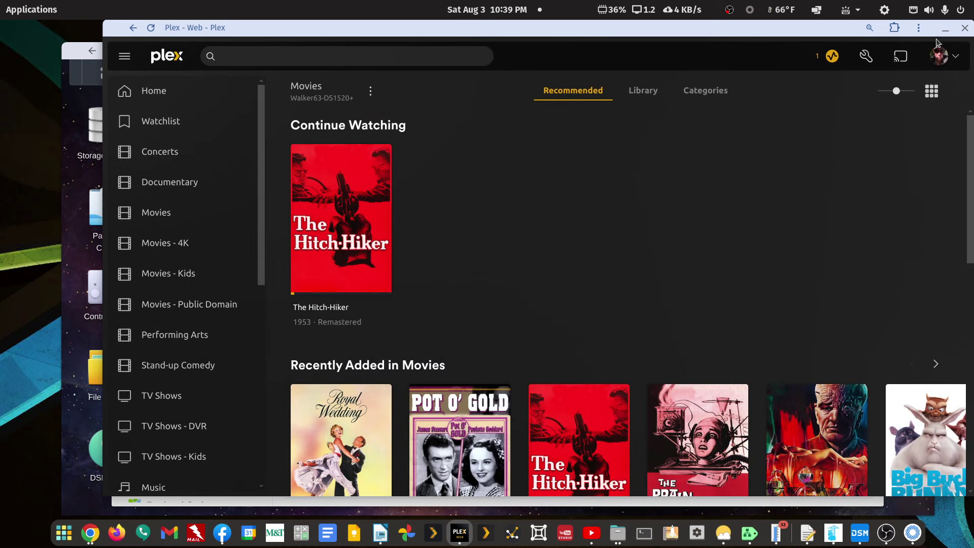
- Return to the Synology Control Panel, open the mediaoriginal shared folder's general settings to examine its name, and cancel without saving
click(132, 28)
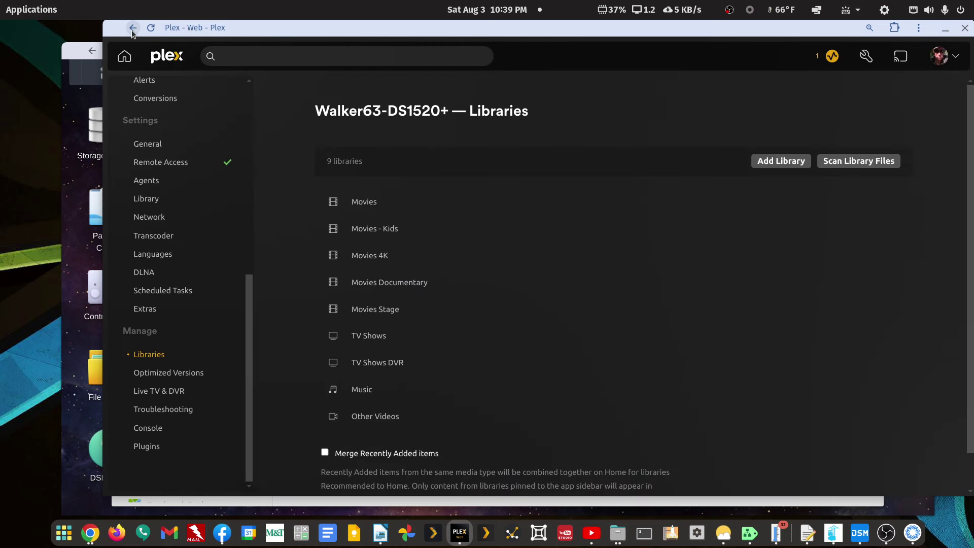
click(943, 31)
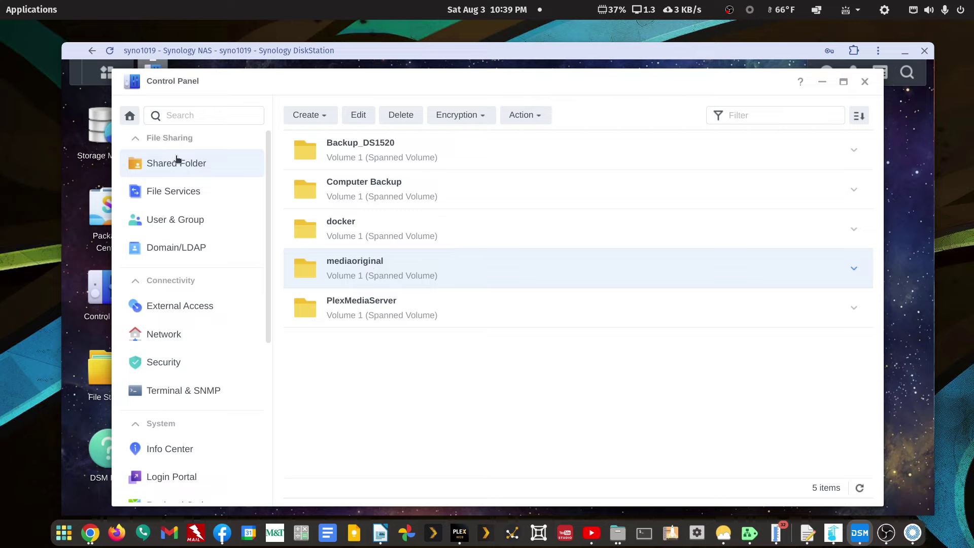
click(358, 116)
drag(410, 167, 384, 167)
click(431, 166)
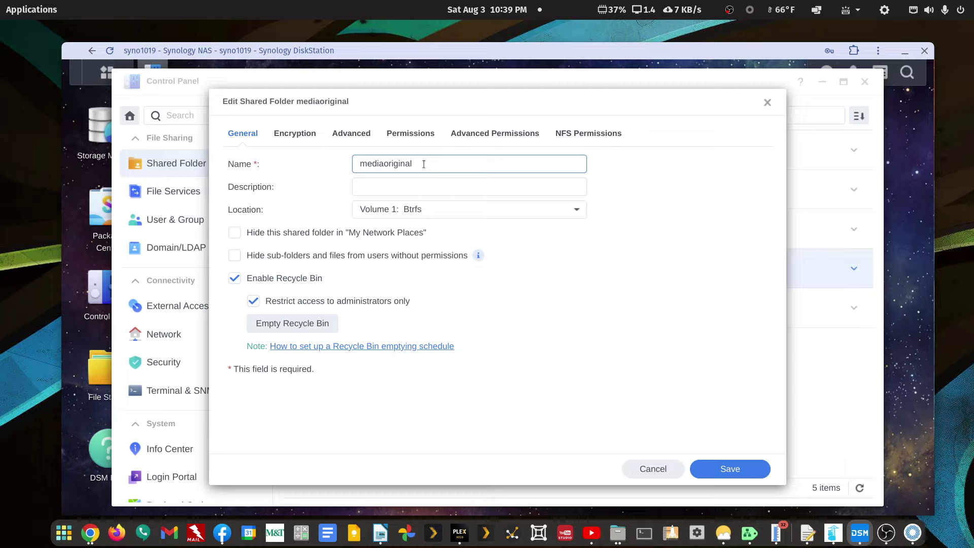
drag(423, 164, 386, 165)
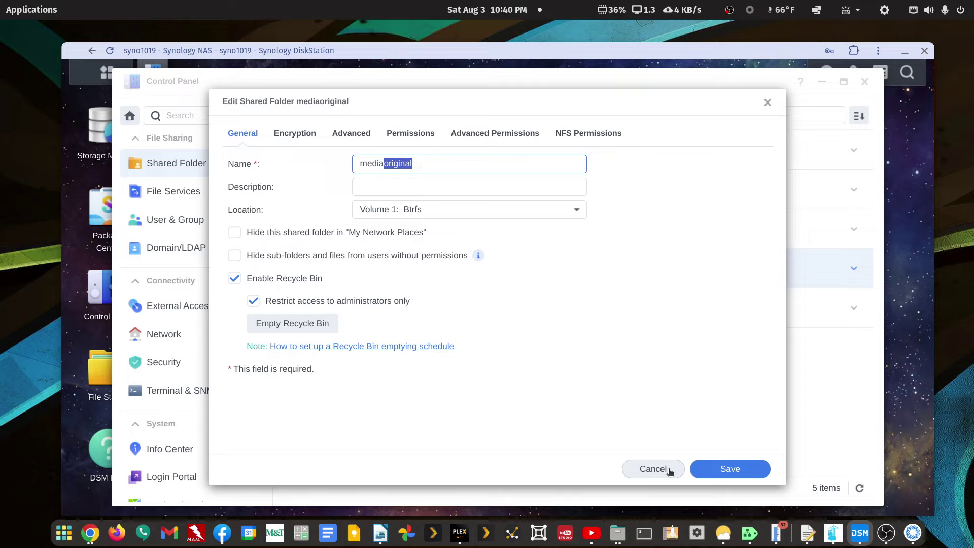
click(653, 468)
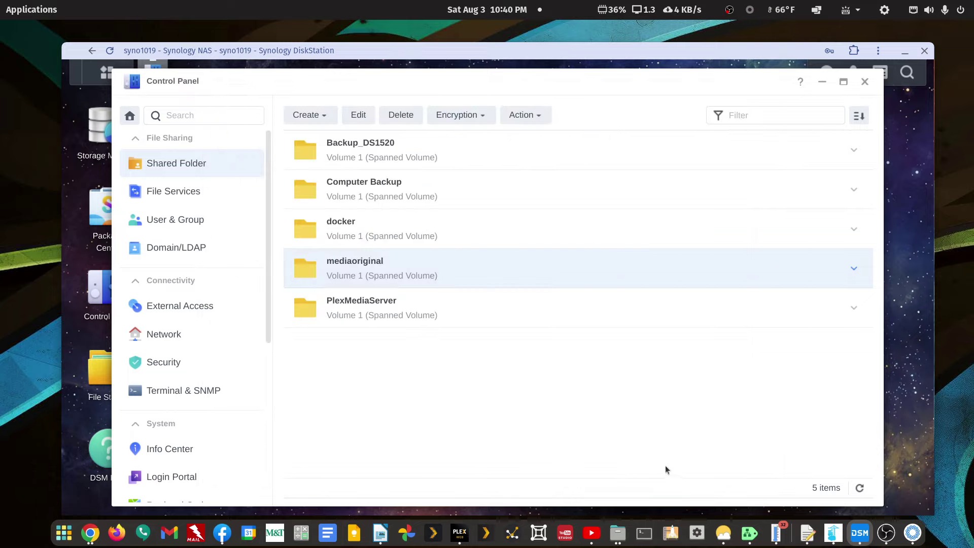
- Review the mediaoriginal shared folder's permissions for system internal users, and close its settings without saving
click(358, 115)
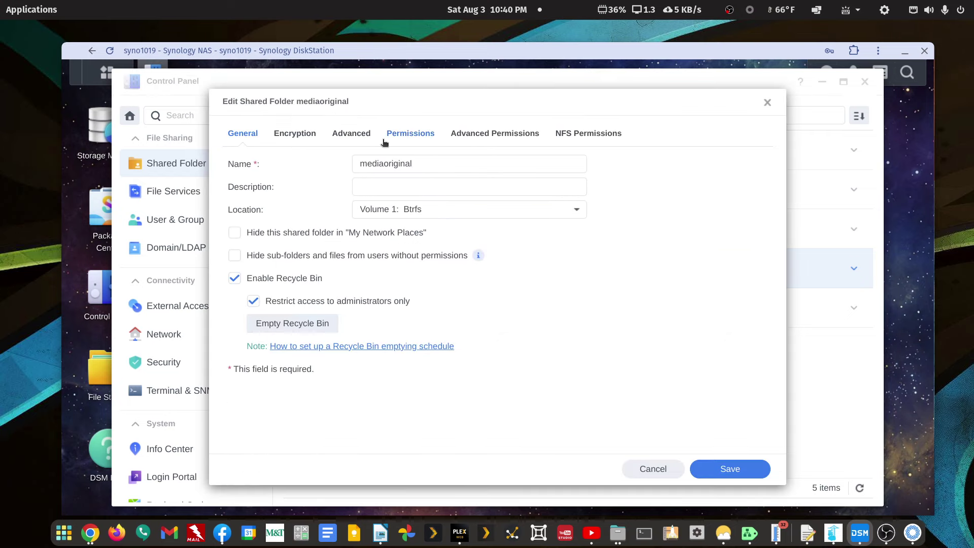
drag(439, 54, 973, 102)
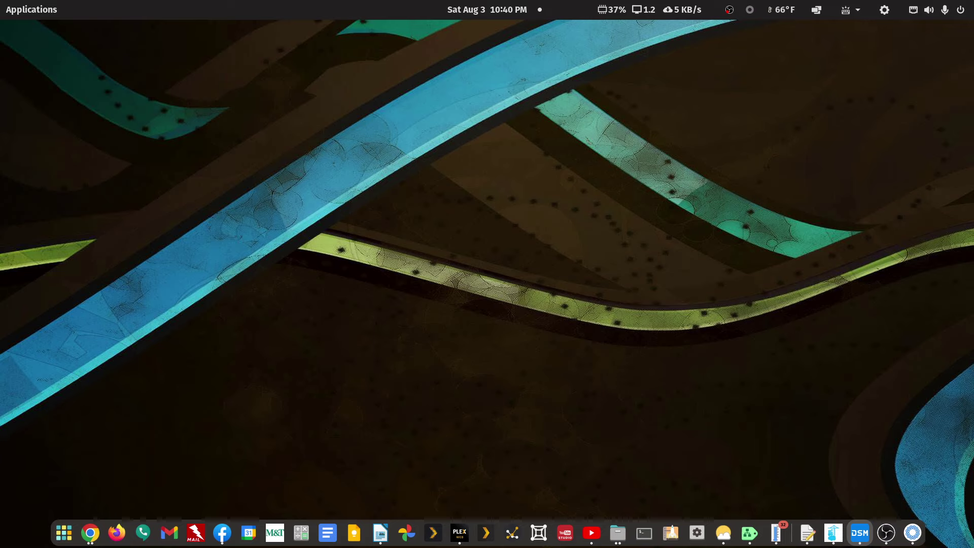
drag(973, 35, 396, 55)
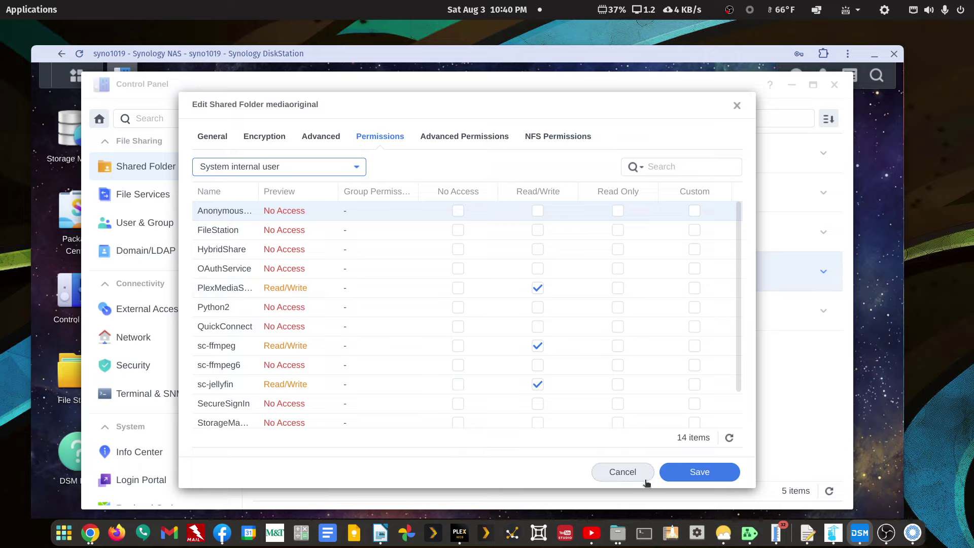
click(628, 471)
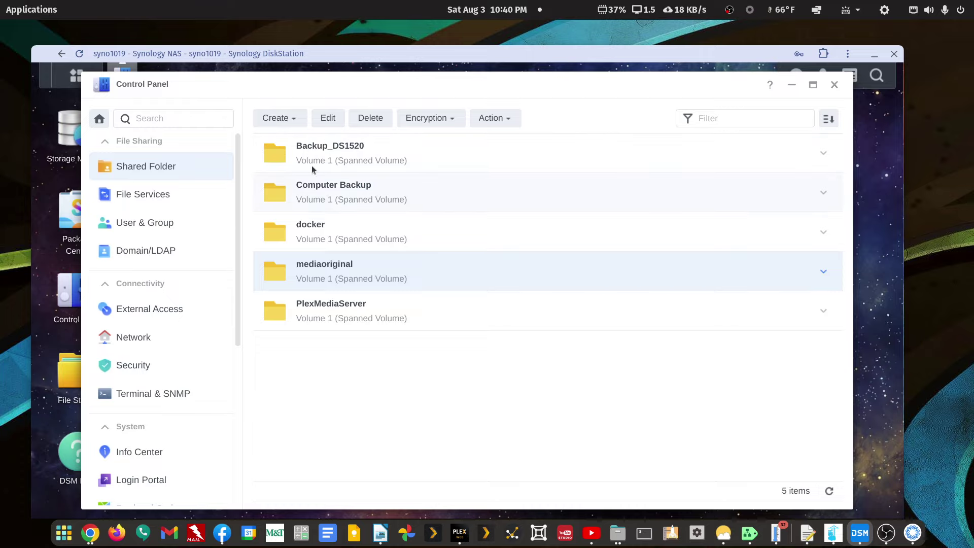
- Start creating a shared folder named media1 on Volume 1, skipping encryption
click(274, 122)
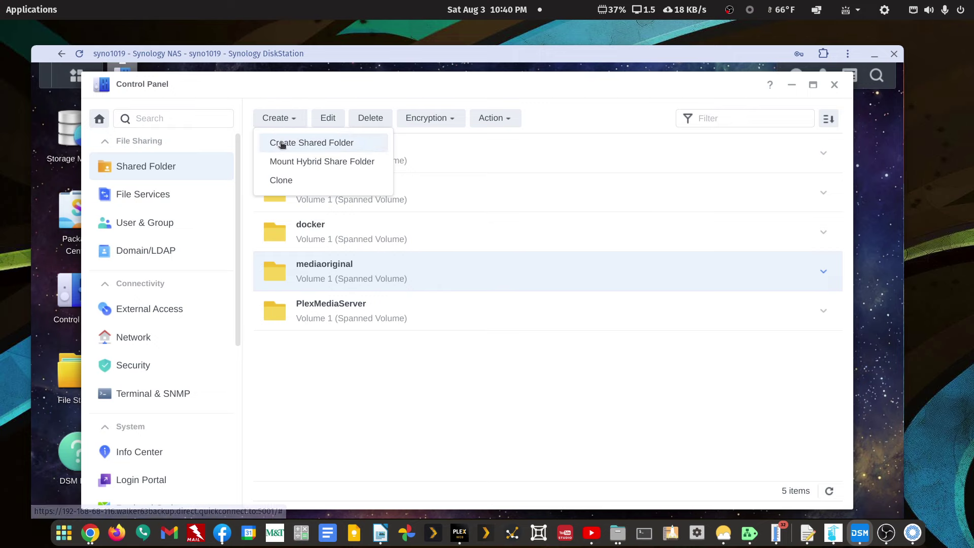
click(282, 144)
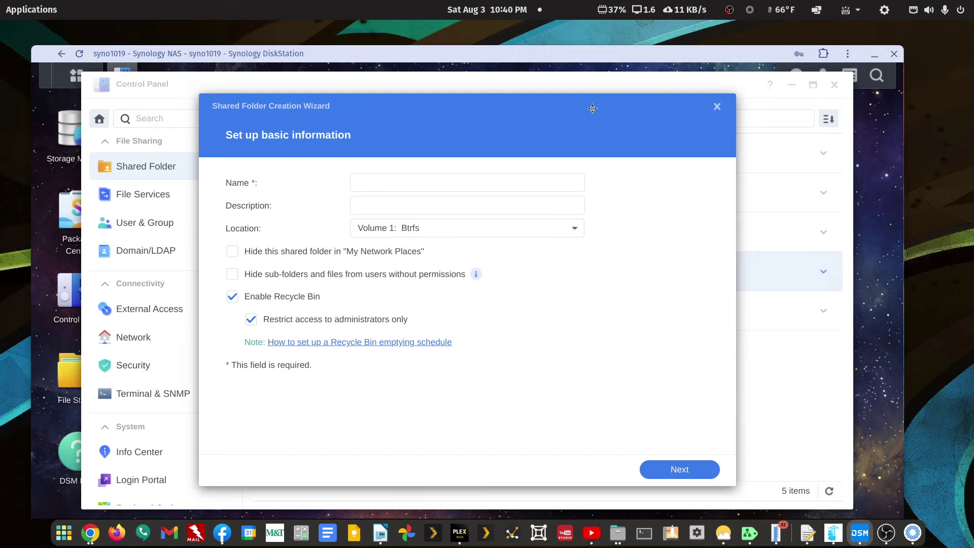
click(547, 181)
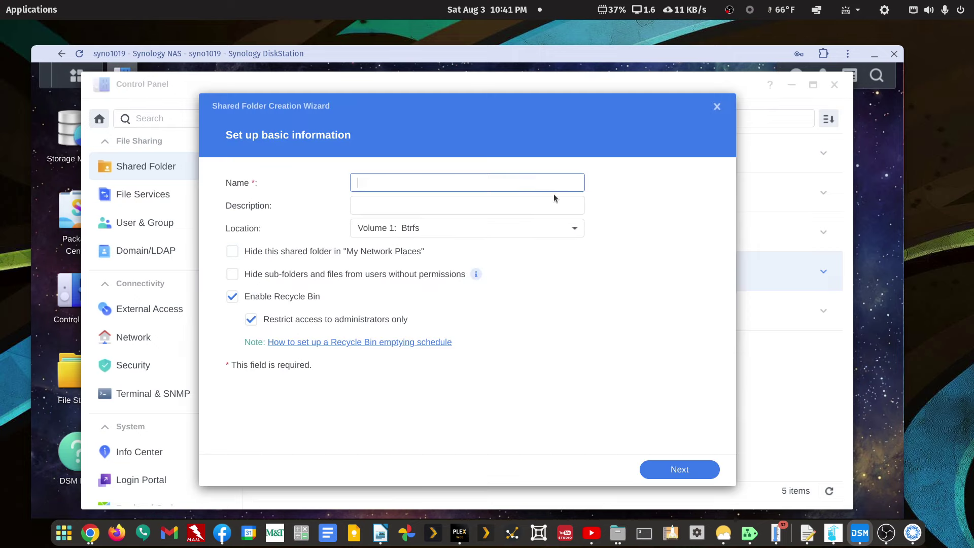
text(media1)
click(681, 470)
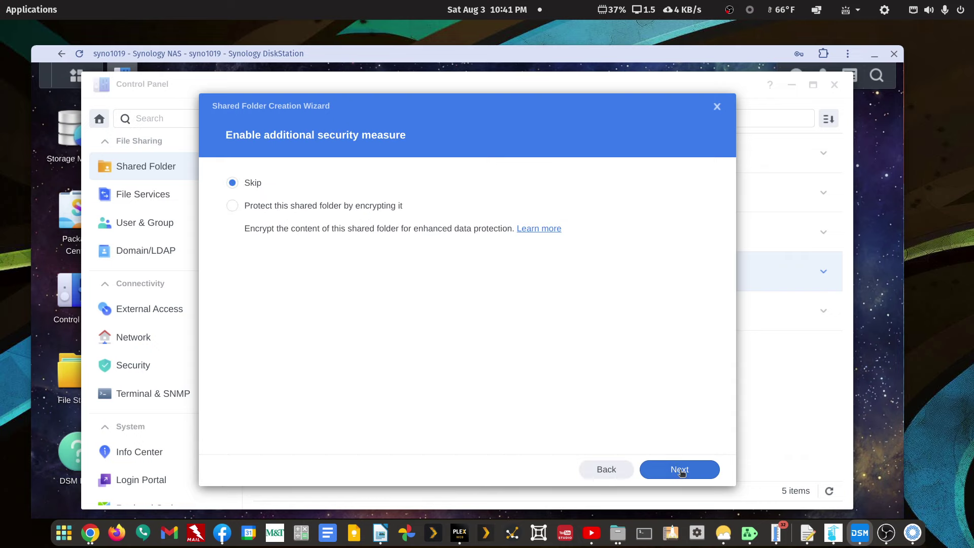
drag(651, 55, 973, 29)
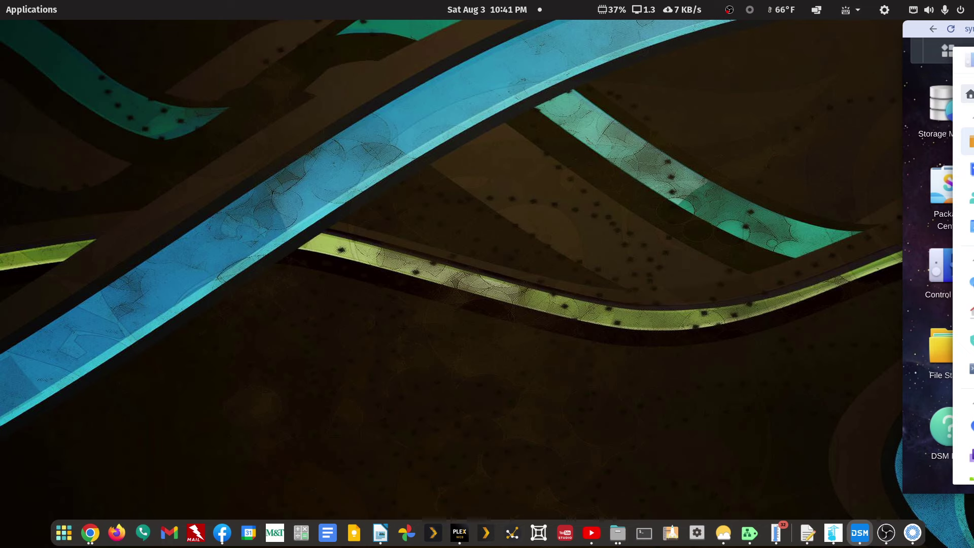
drag(973, 32, 609, 54)
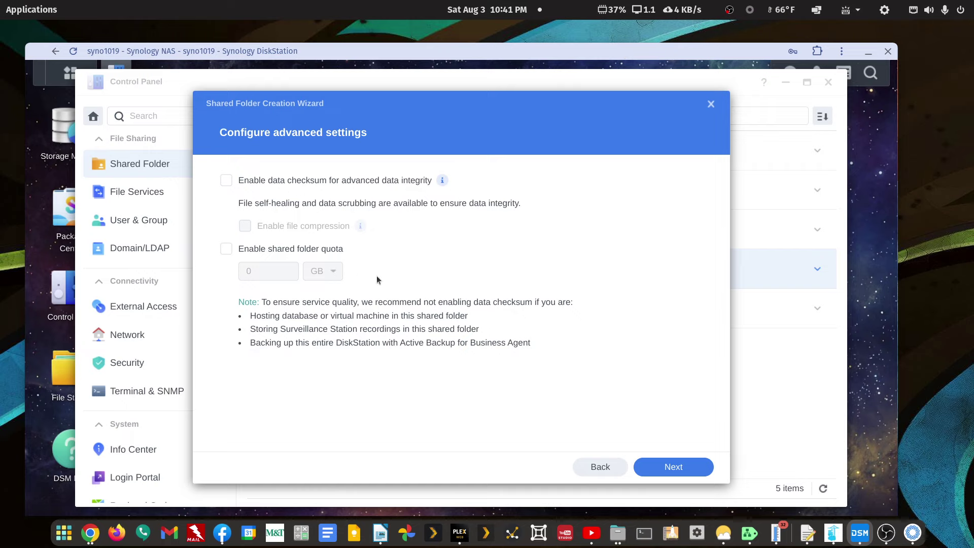
- Give the PlexMediaServer system internal user Read/Write permission on the media1 shared folder and apply it
drag(473, 57, 973, 62)
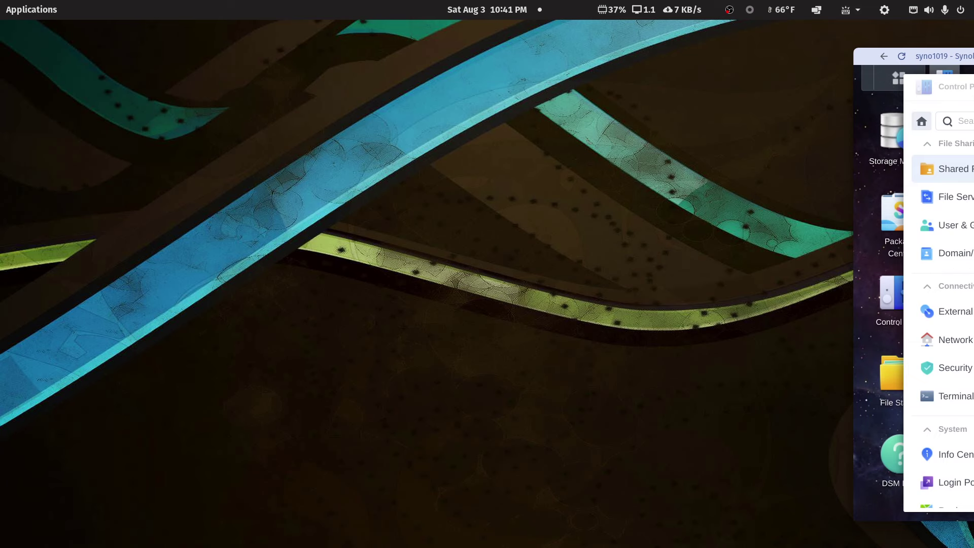
mouse_move(973, 62)
mouse_down()
mouse_move(538, 22)
mouse_move(538, 45)
mouse_move(973, 71)
mouse_move(973, 56)
mouse_up()
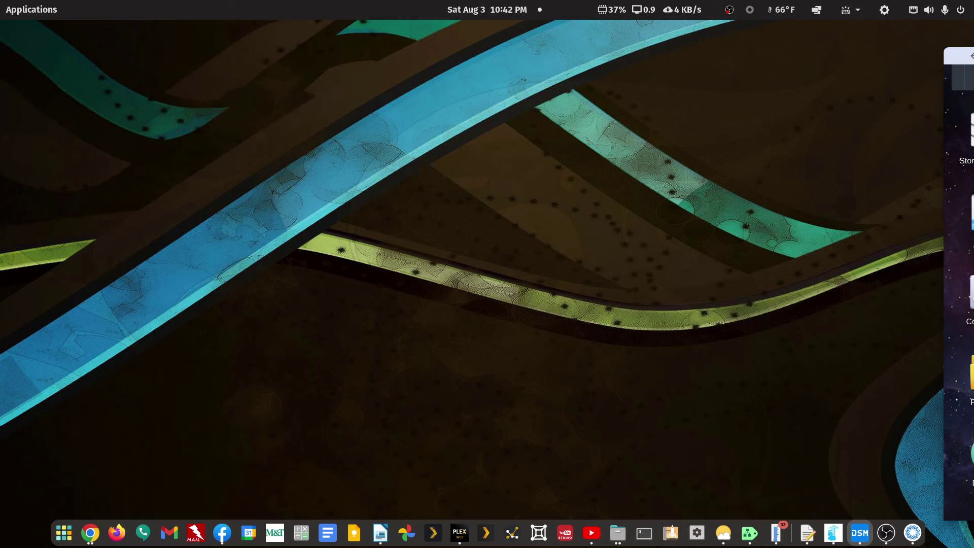
drag(973, 56, 602, 53)
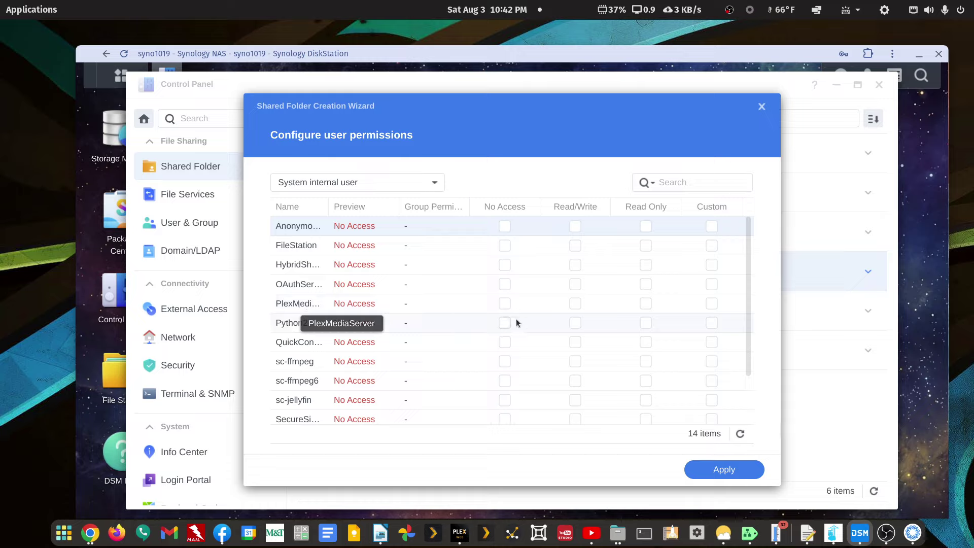
click(575, 303)
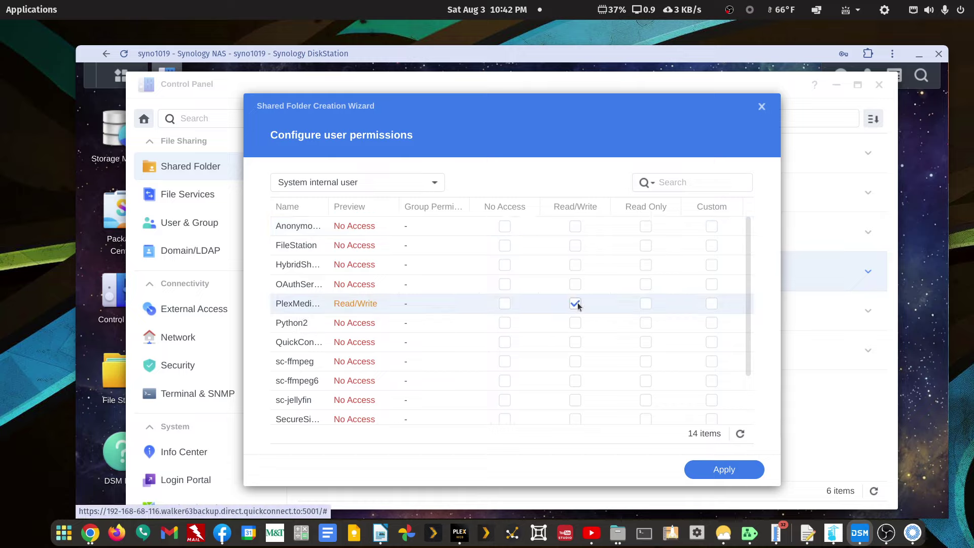
click(733, 471)
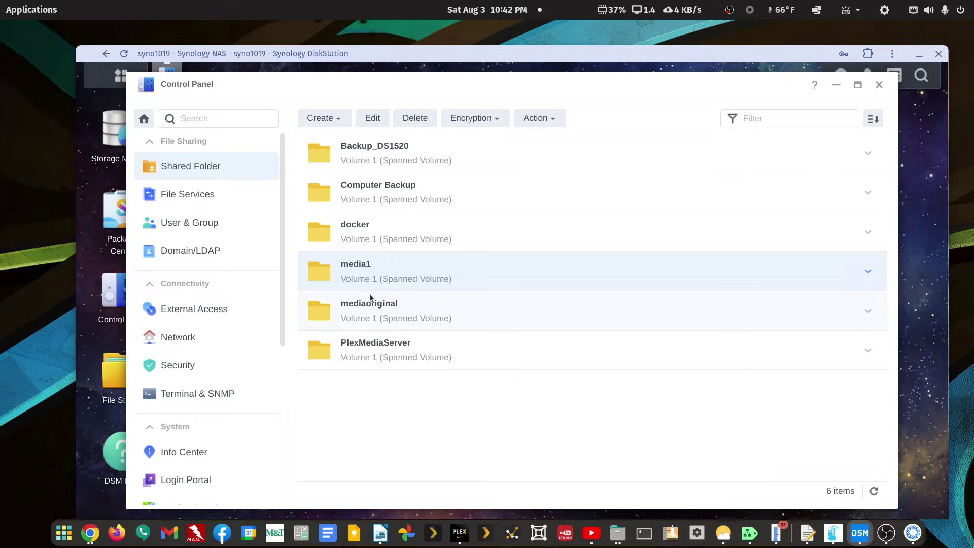
- Close Control Panel, open File Station, and compare the contents of media1 with mediaoriginal and its movie-libraries subfolder
click(878, 86)
click(131, 384)
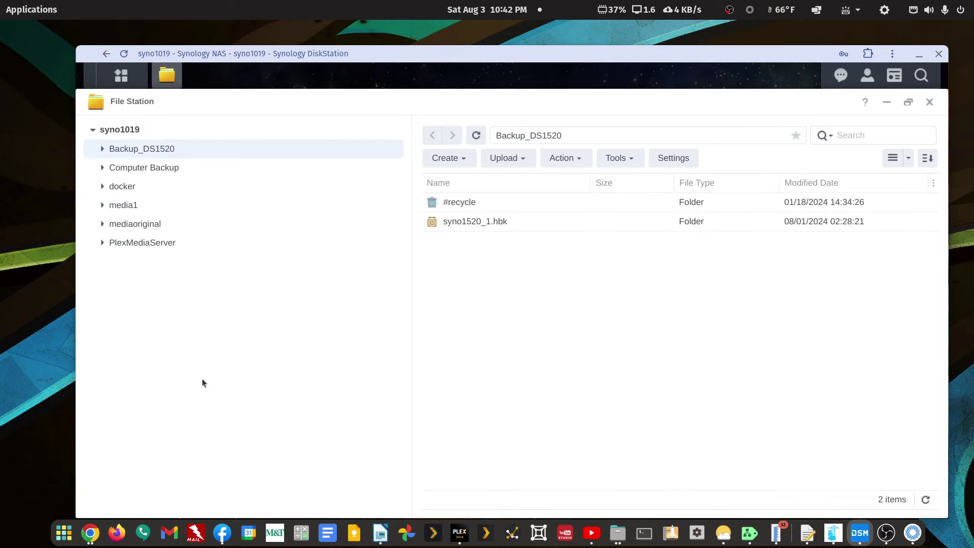
click(124, 205)
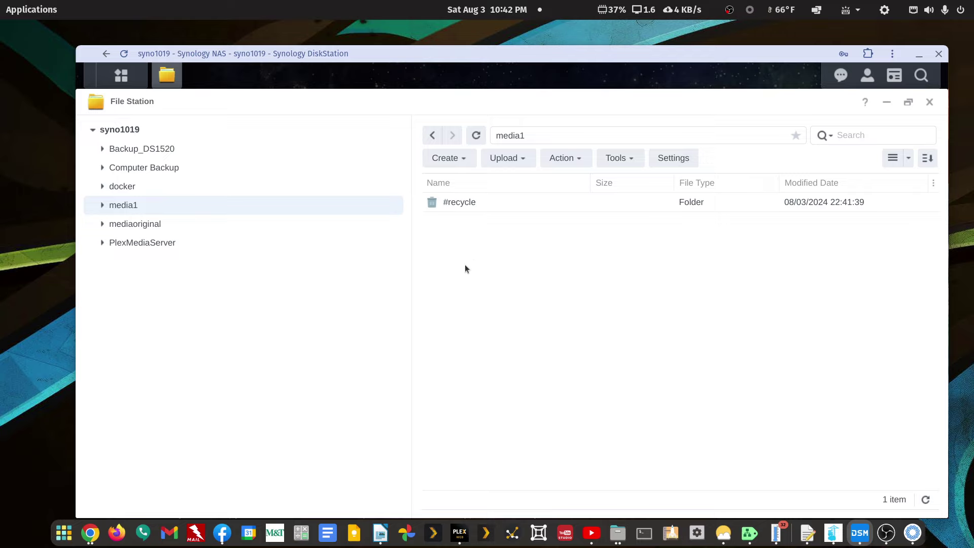
click(116, 226)
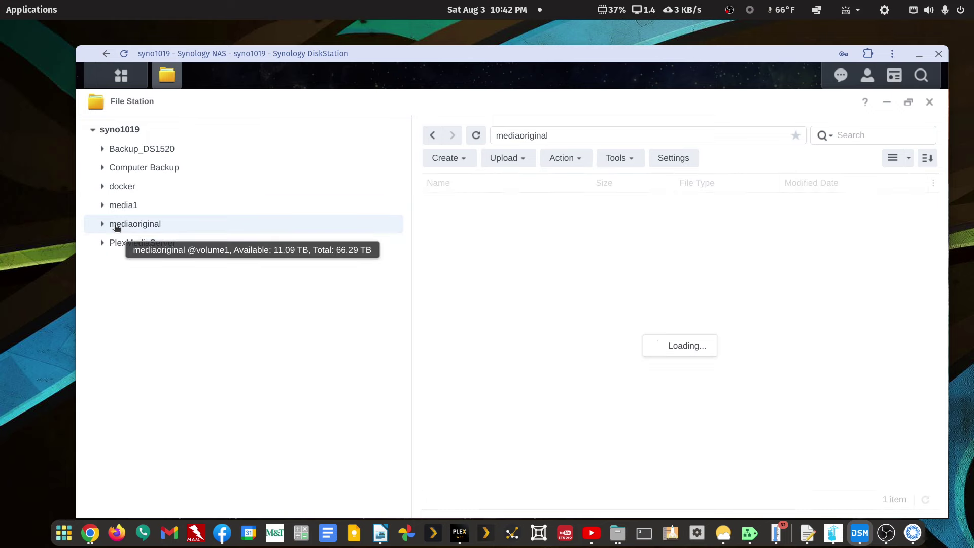
click(102, 223)
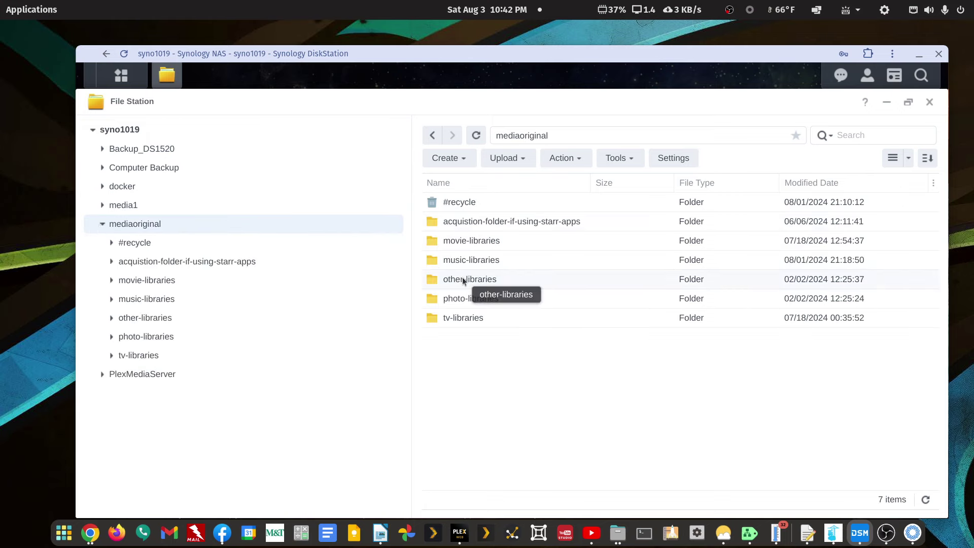
double_click(446, 245)
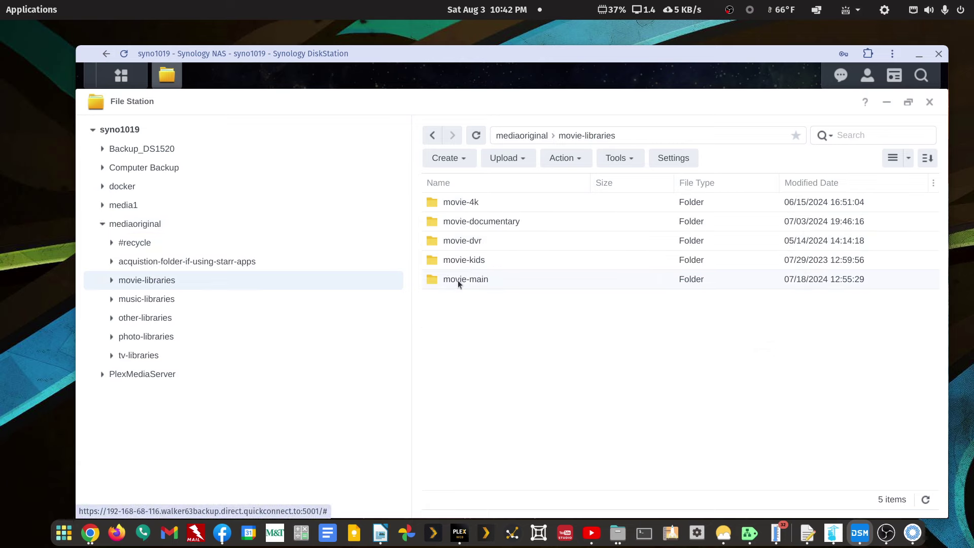
click(103, 224)
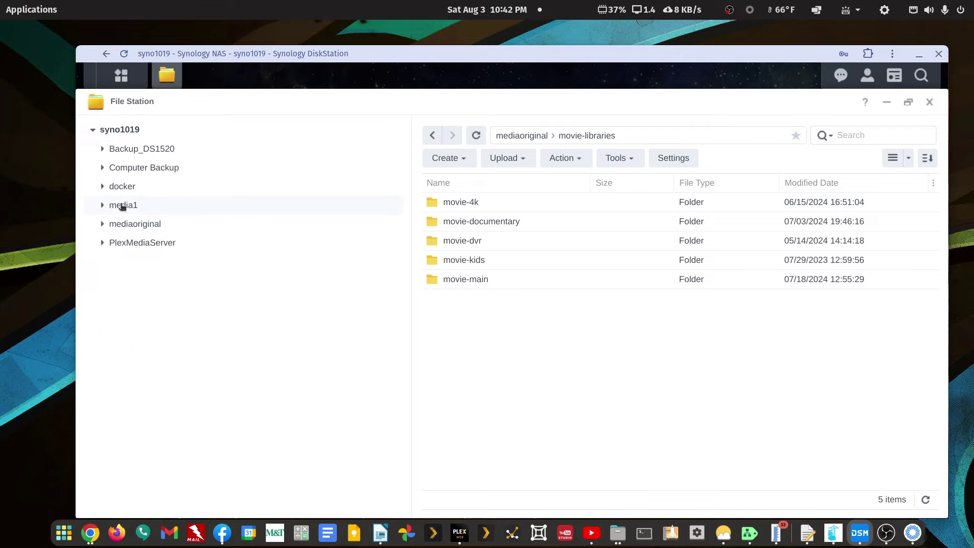
- Create a folder named movie inside the media1 shared folder
click(122, 205)
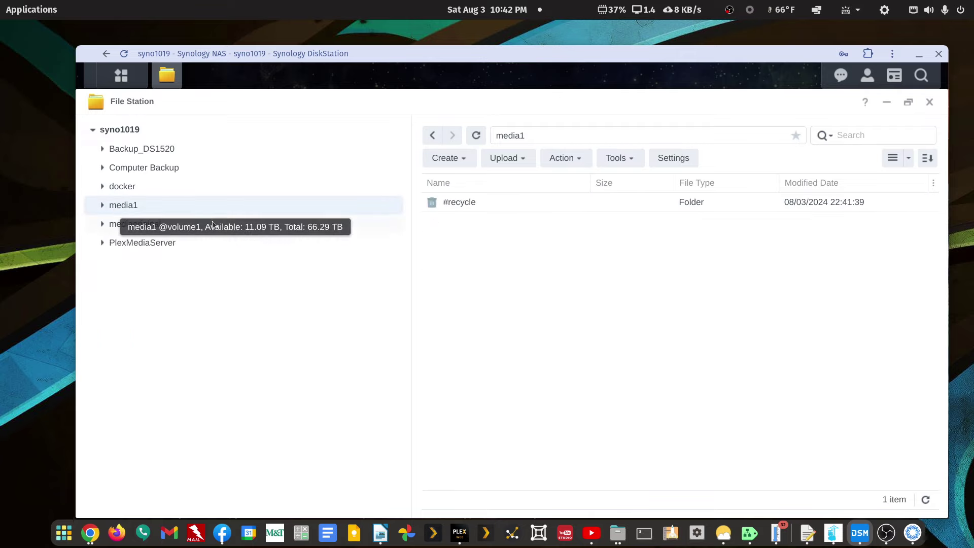
click(459, 161)
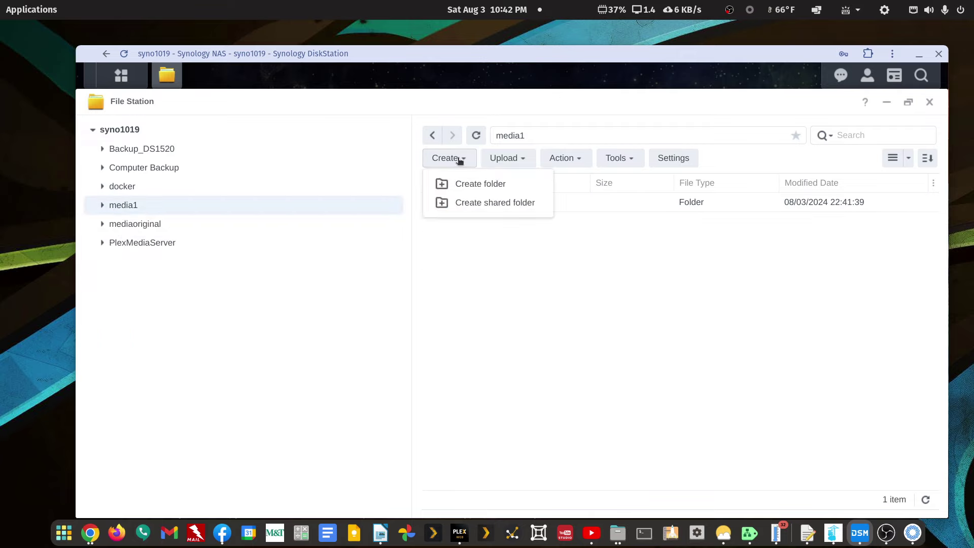
click(460, 183)
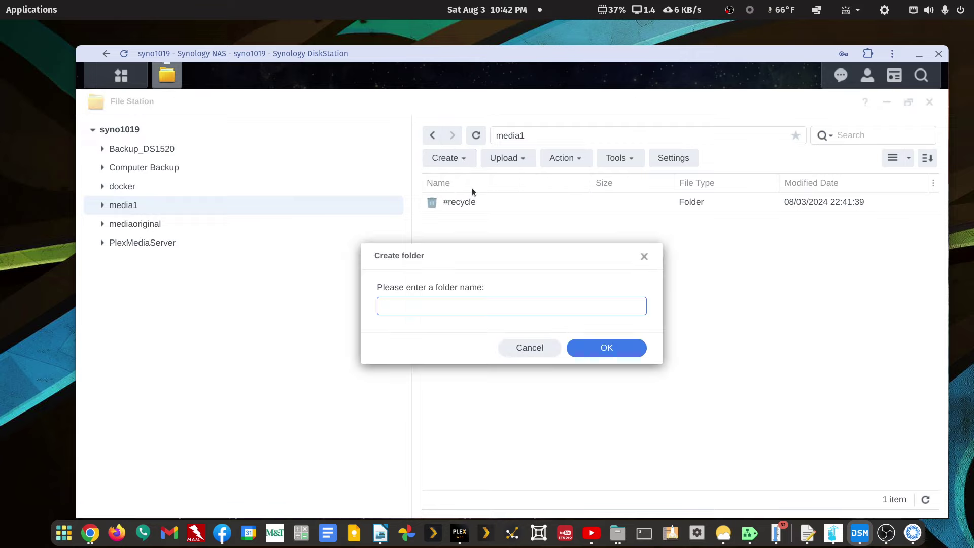
text(movie)
click(596, 347)
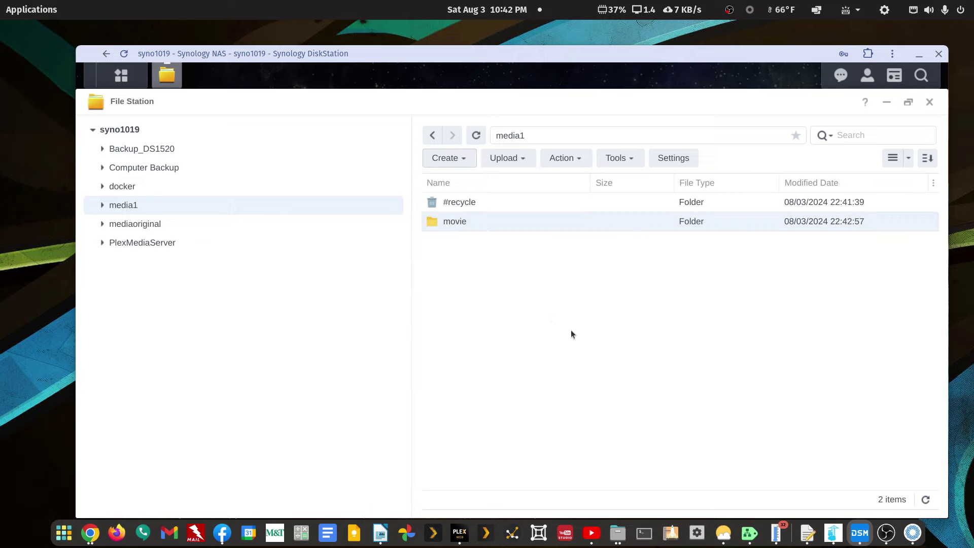
- Create a folder named tv inside the media1 shared folder
click(463, 159)
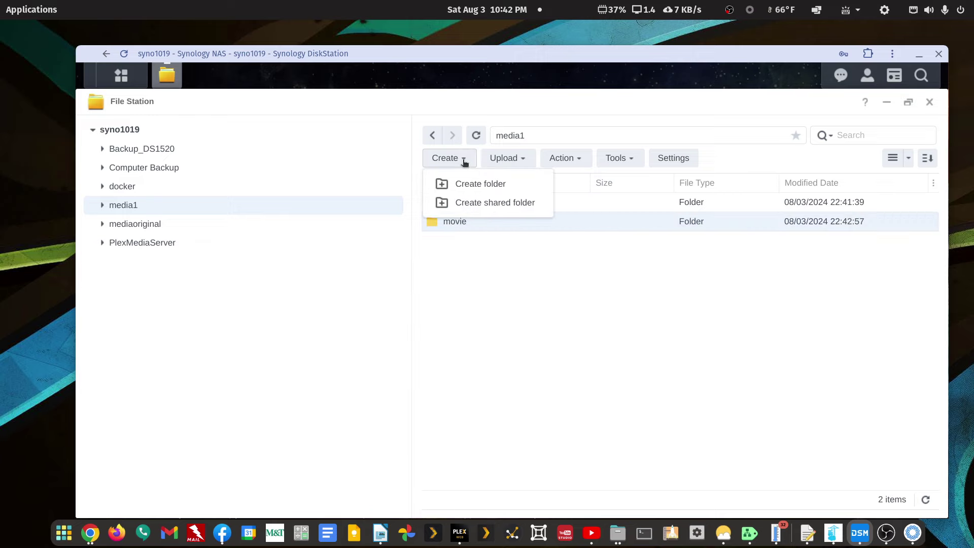
click(471, 188)
text(tv)
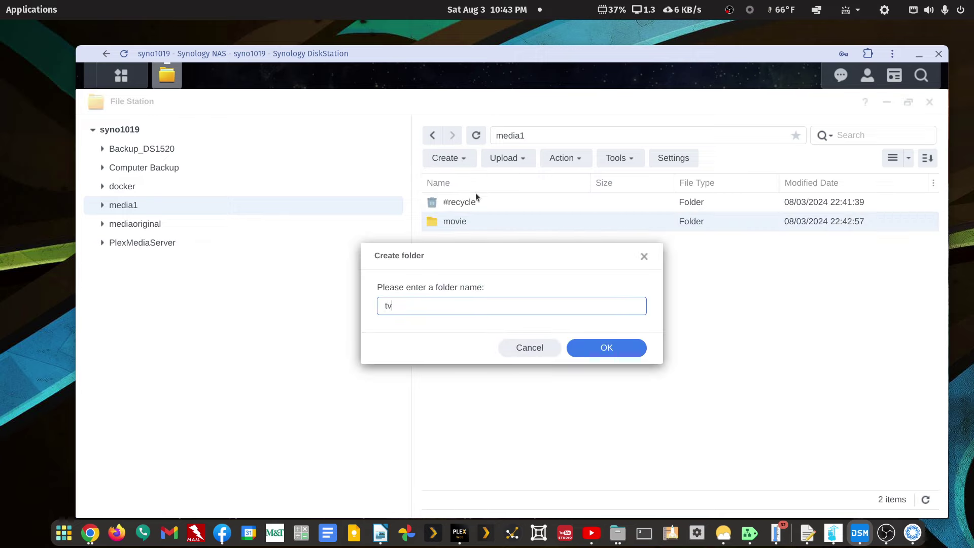
click(622, 349)
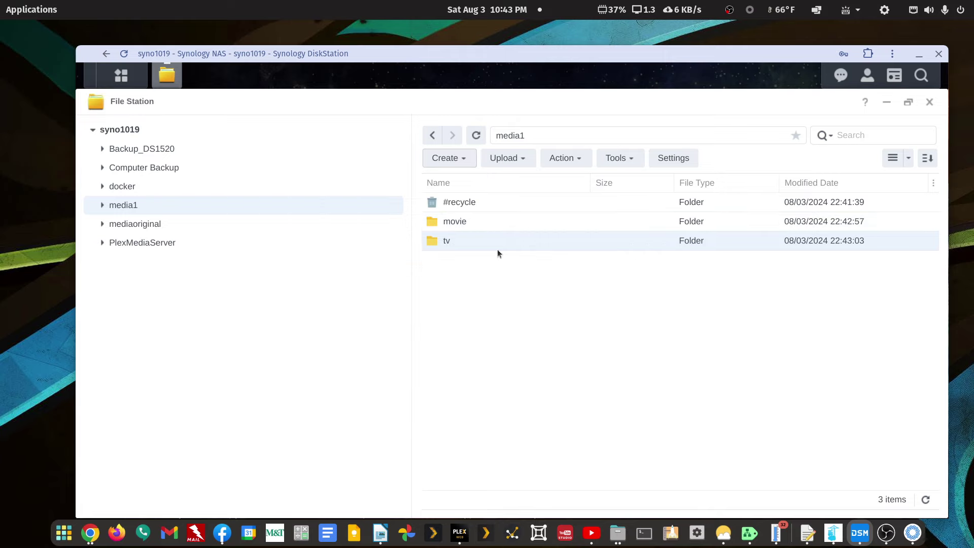
- Create a folder named tv-kids inside the media1 shared folder
click(461, 159)
click(467, 186)
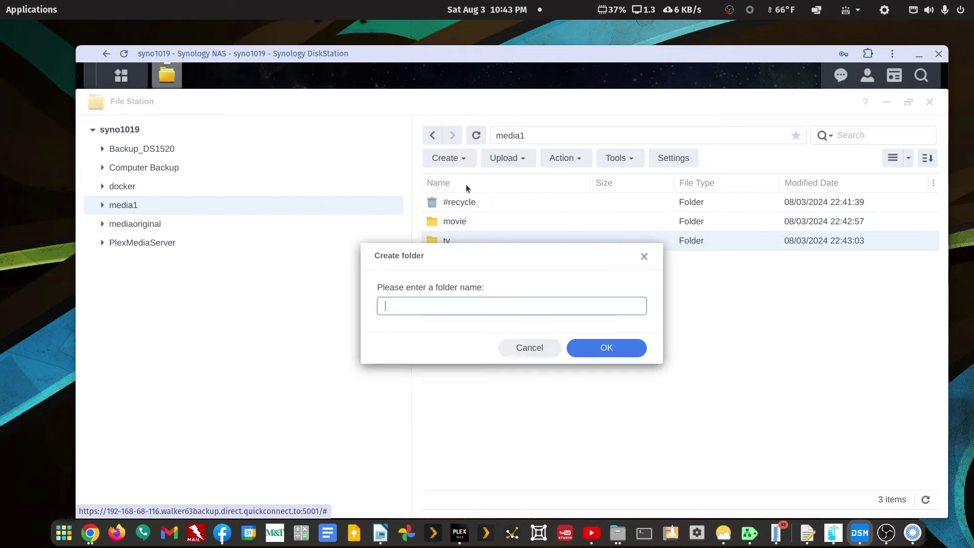
text(tv)
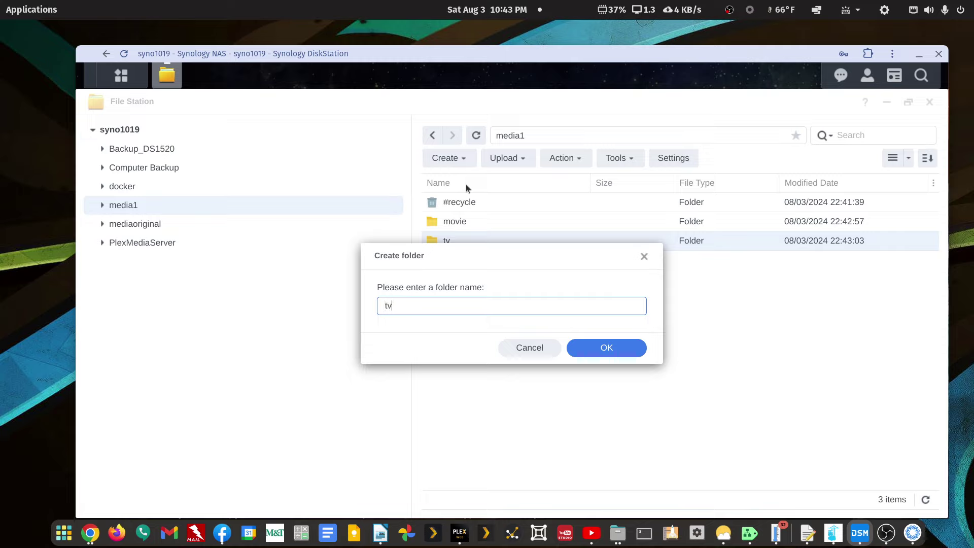
text(-kids)
click(604, 349)
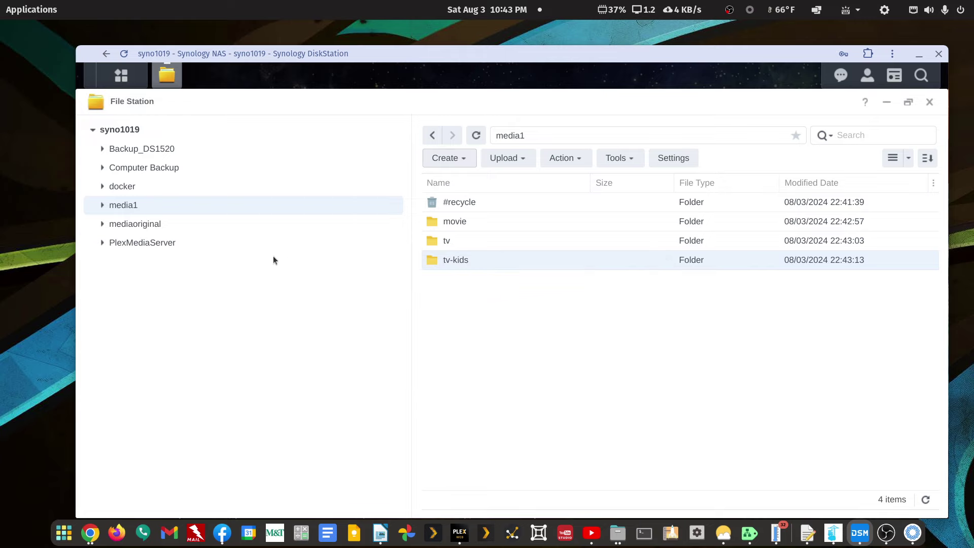
- Maximize the window and copy the Big Buck Bunny (2008) and Blue Steel (1934) folders from mediaoriginal's movie-libraries/movie-main folder
double_click(293, 53)
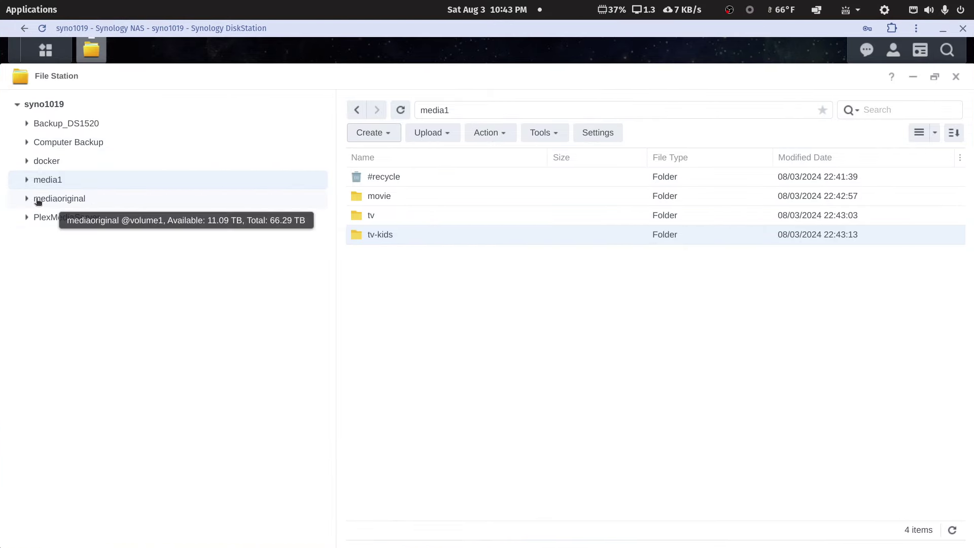
click(26, 198)
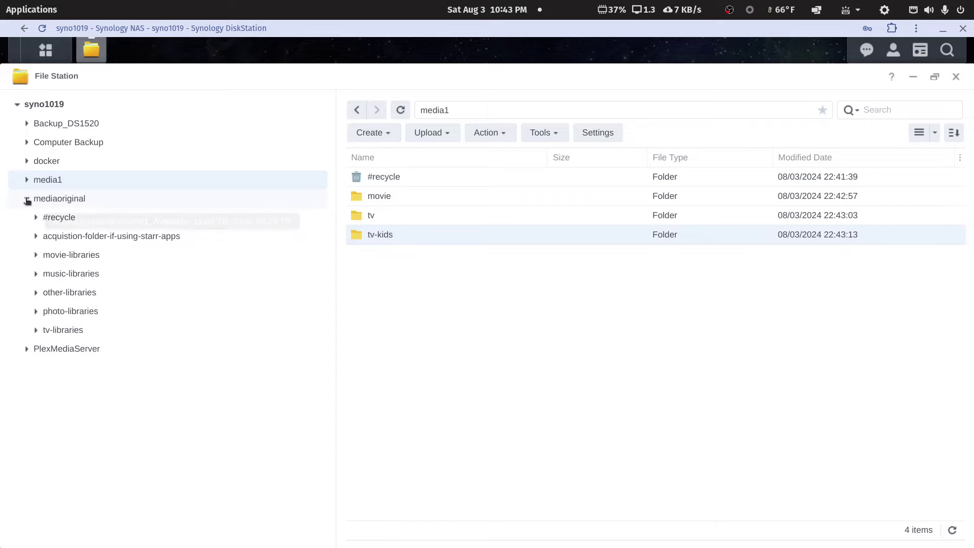
click(36, 254)
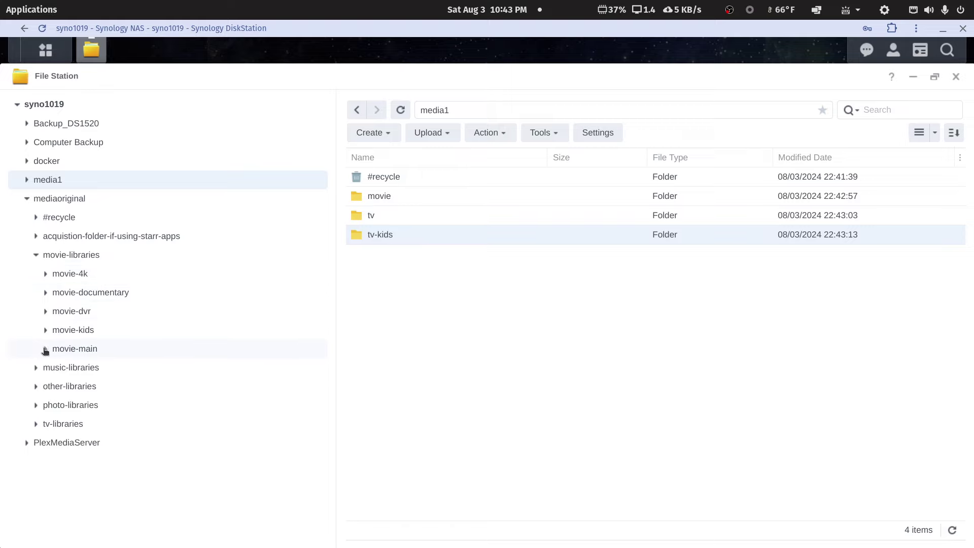
click(46, 348)
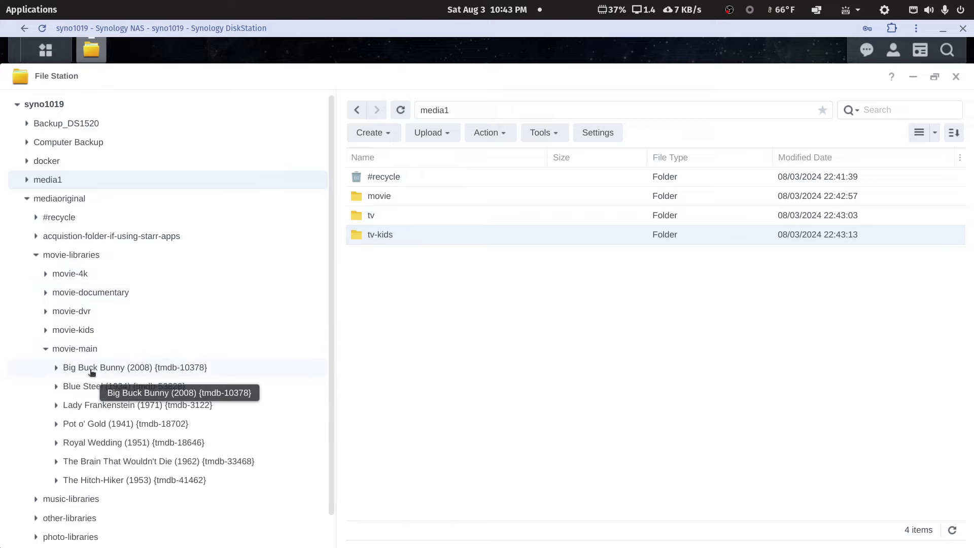
click(71, 385)
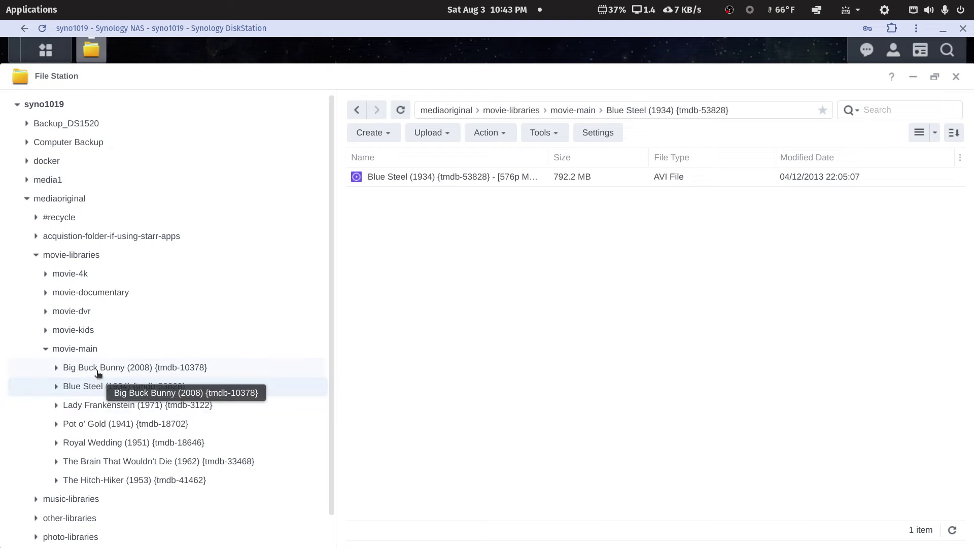
click(97, 371)
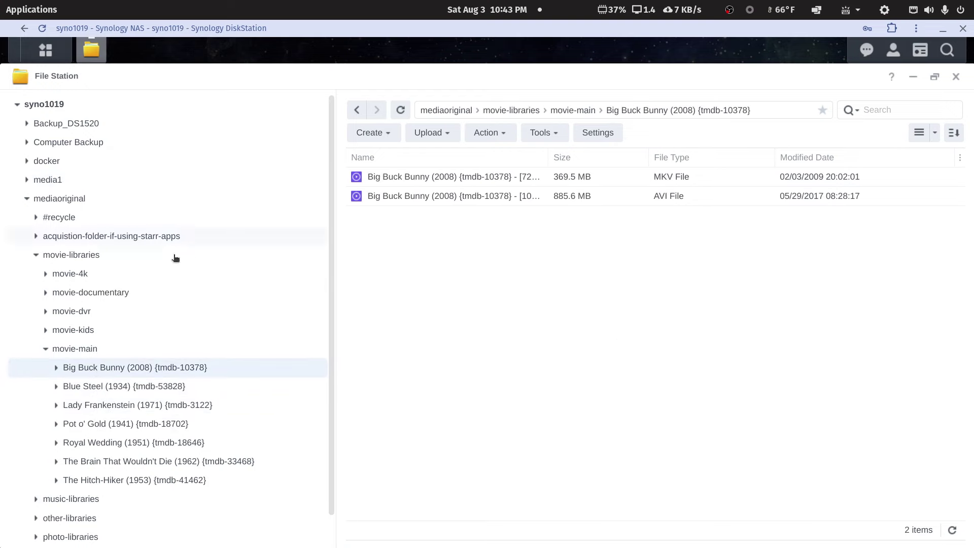
click(67, 348)
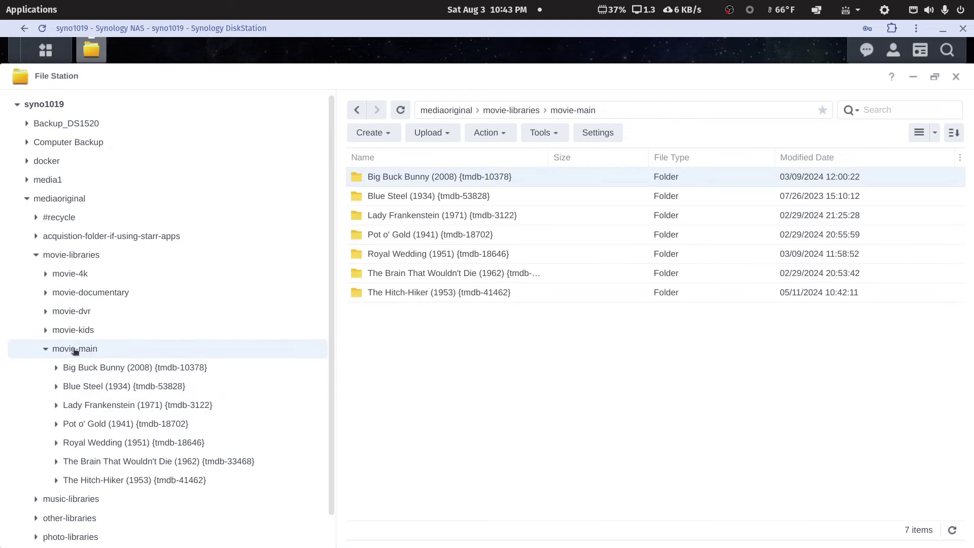
right_click(412, 183)
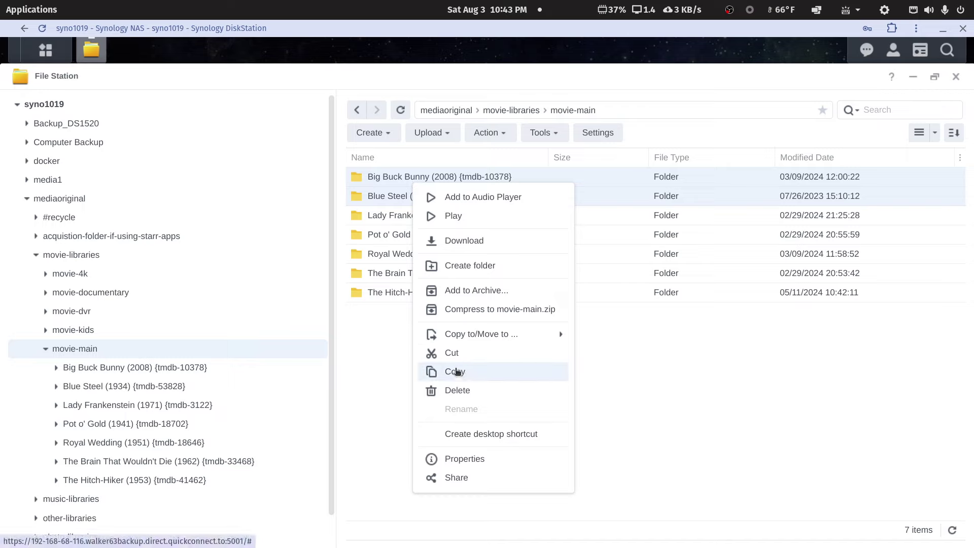
click(455, 371)
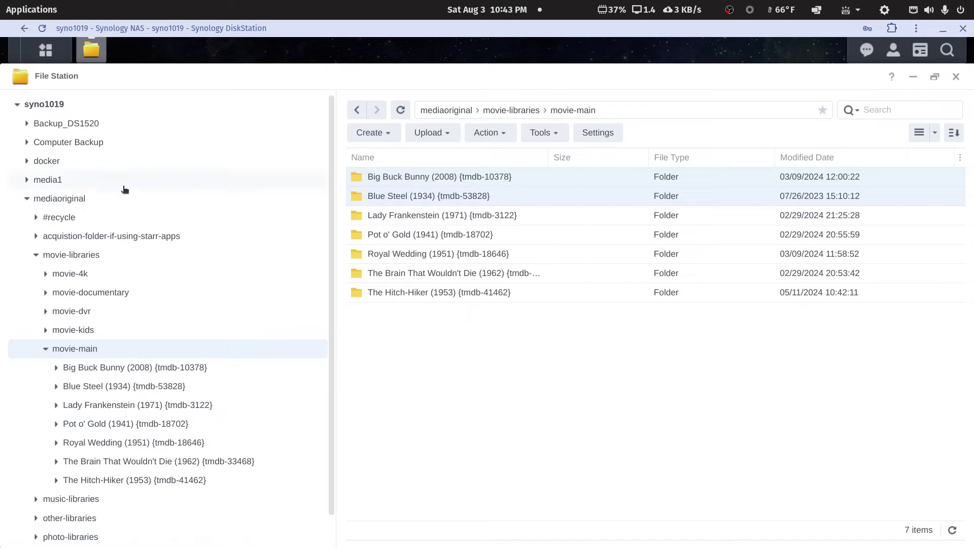
- Paste the copied movie folders into media1's movie folder with the overwrite option
scroll(98, 471, down, 1)
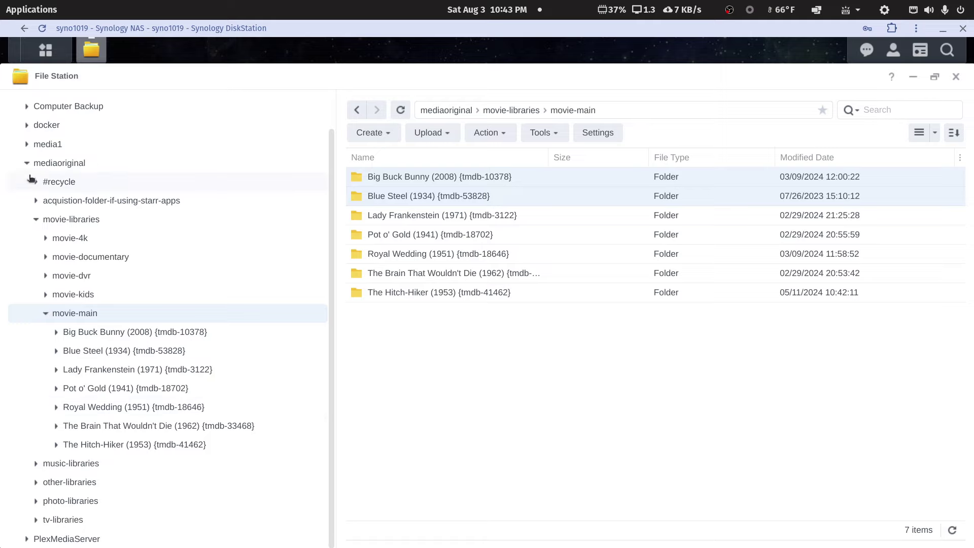
click(26, 145)
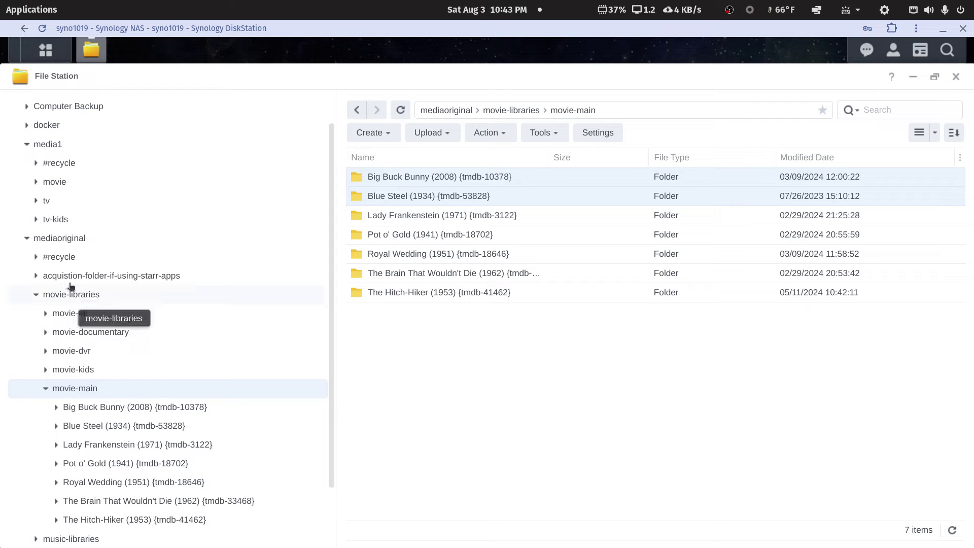
click(54, 183)
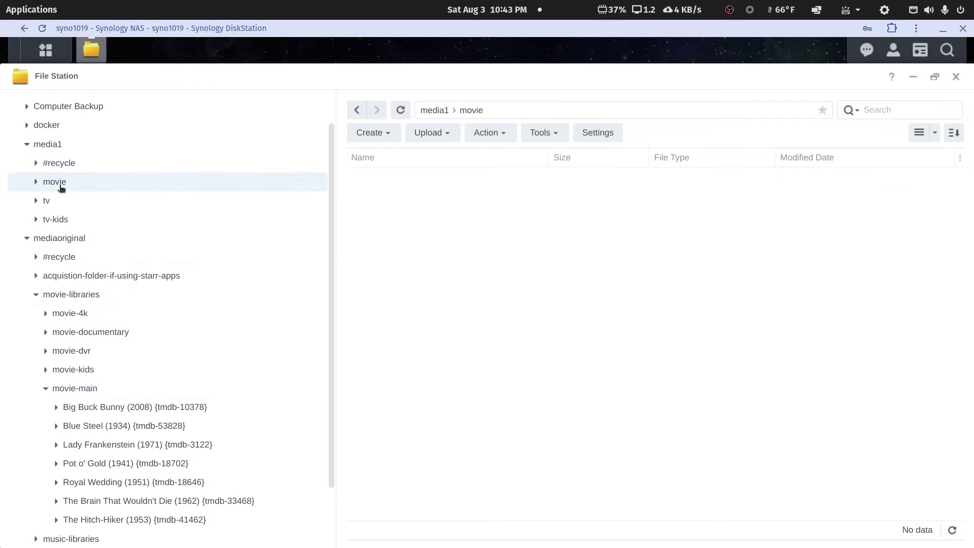
right_click(460, 309)
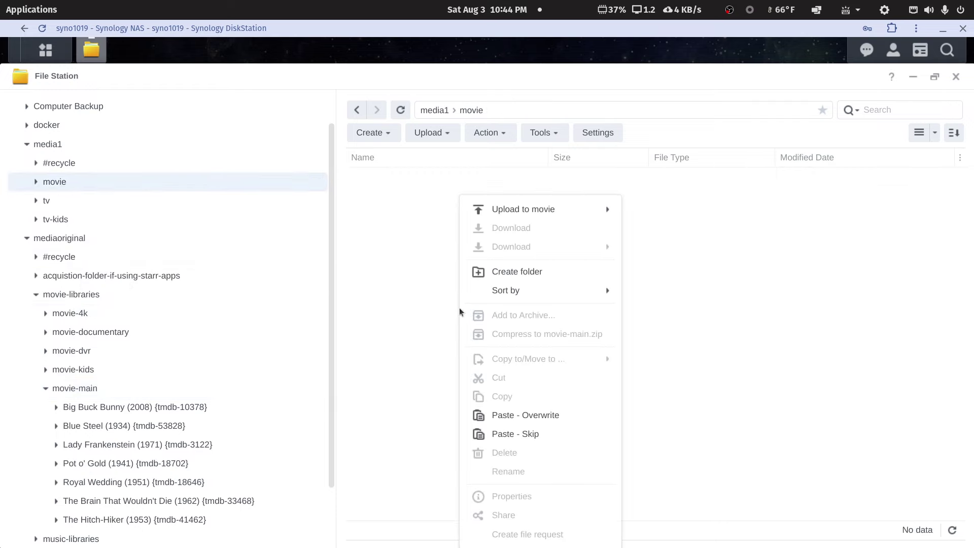
click(496, 417)
- Collapse the movie-libraries tree and copy the Life With Elizabeth (1953) folder from mediaoriginal's tv-libraries/tv-main folder
scroll(136, 358, down, 3)
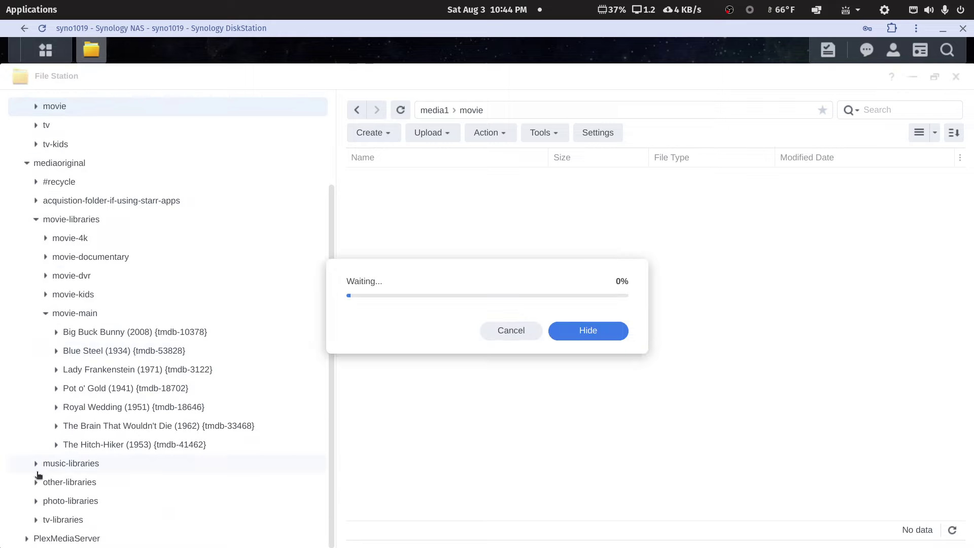
click(46, 313)
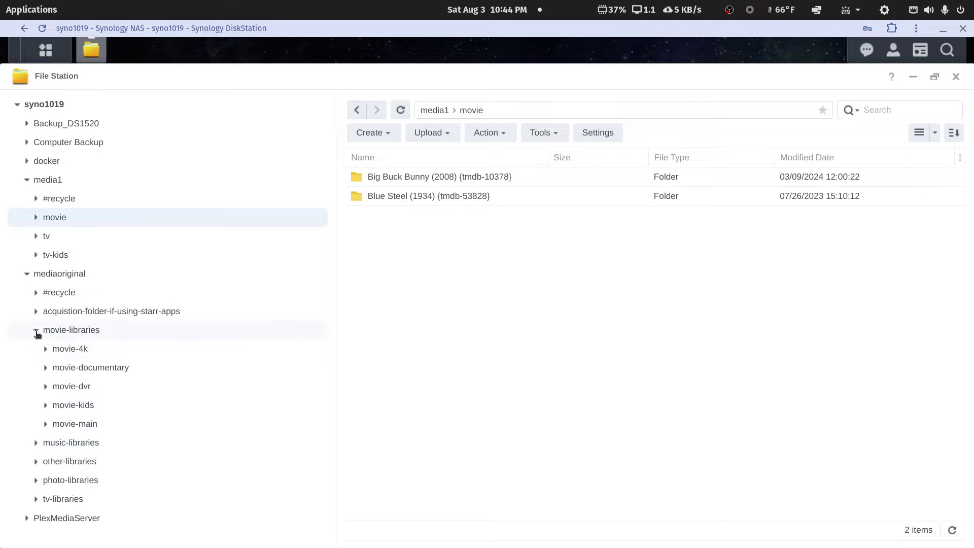
click(36, 330)
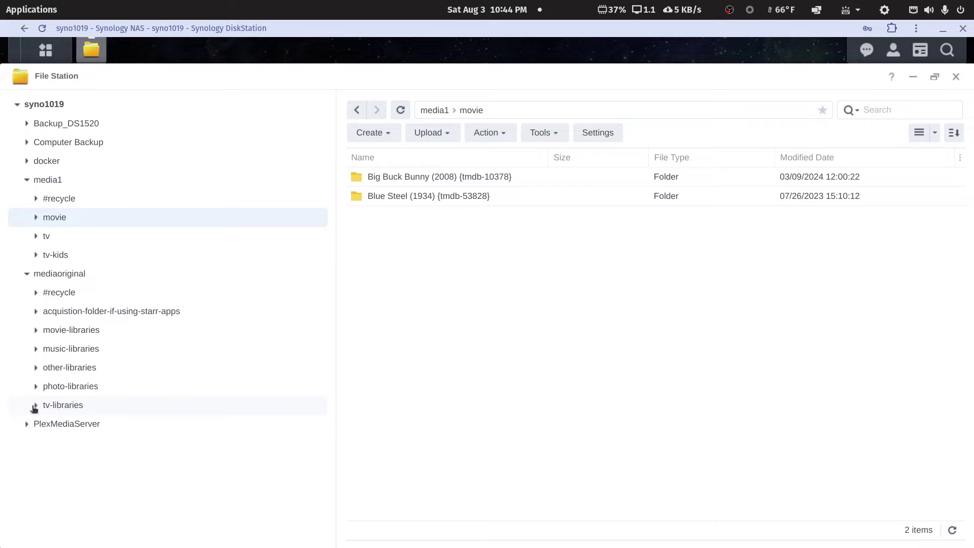
click(36, 405)
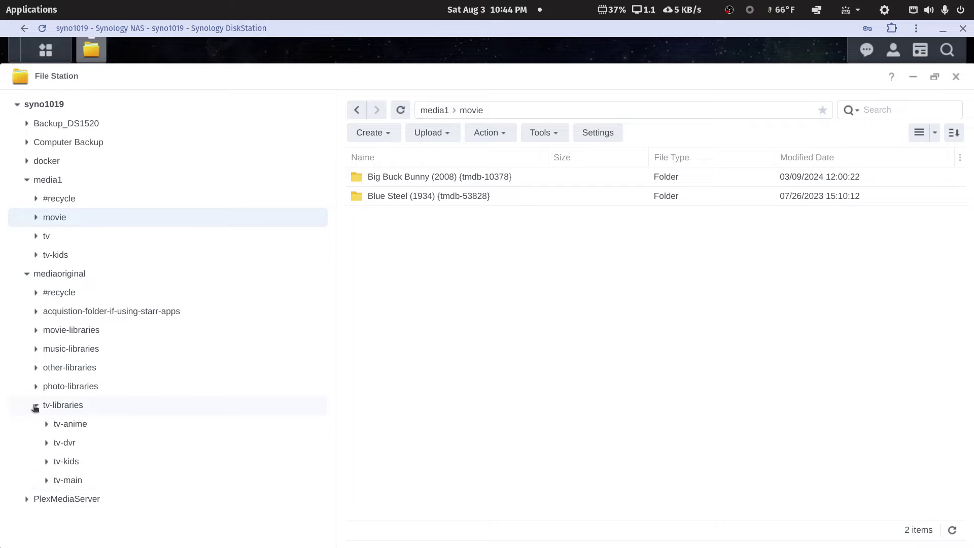
click(46, 481)
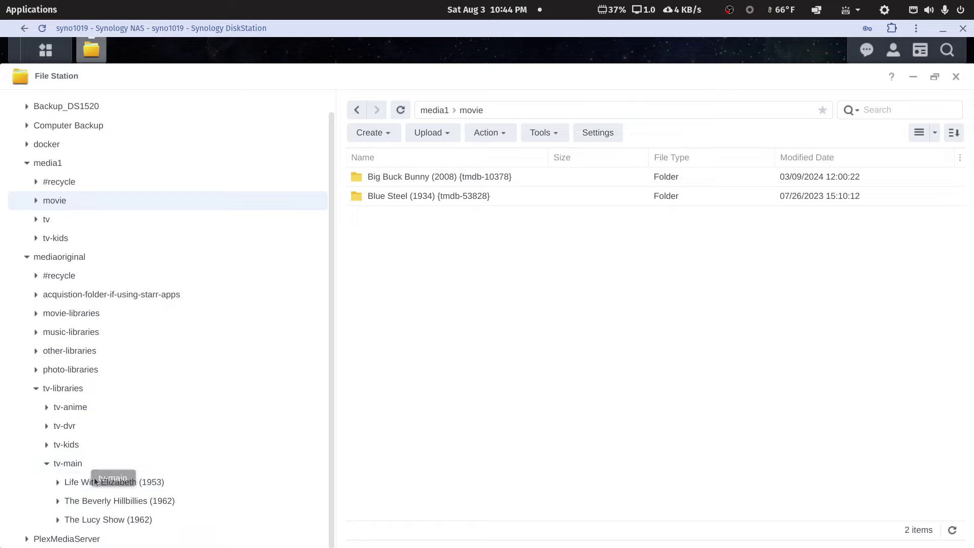
click(73, 463)
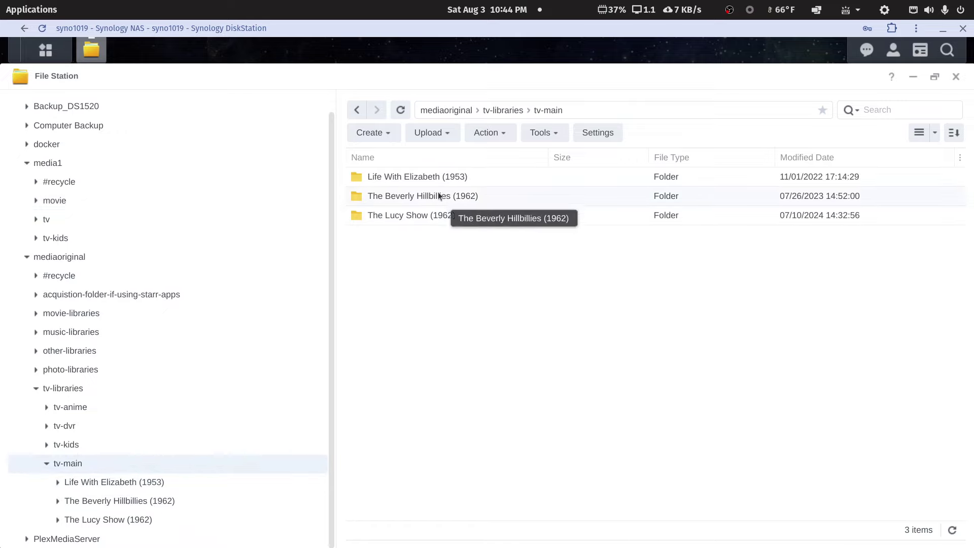
right_click(434, 177)
click(490, 373)
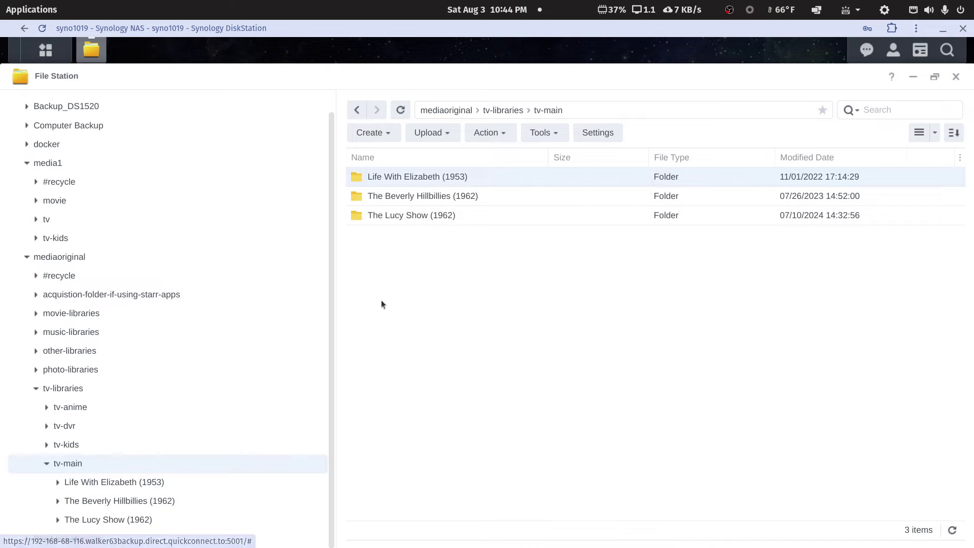
- Paste the copied Life With Elizabeth (1953) folder into media1's tv folder with the overwrite option
click(43, 223)
right_click(482, 323)
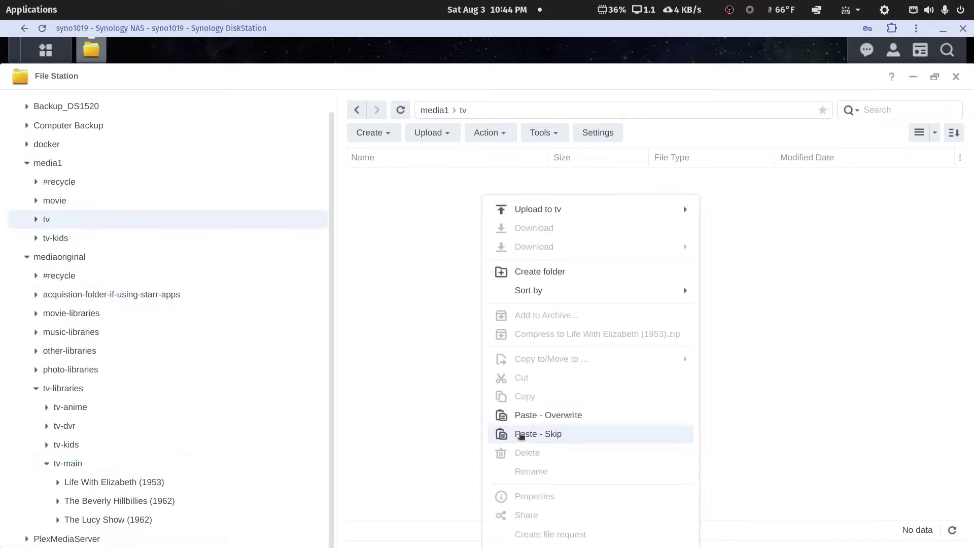
click(524, 415)
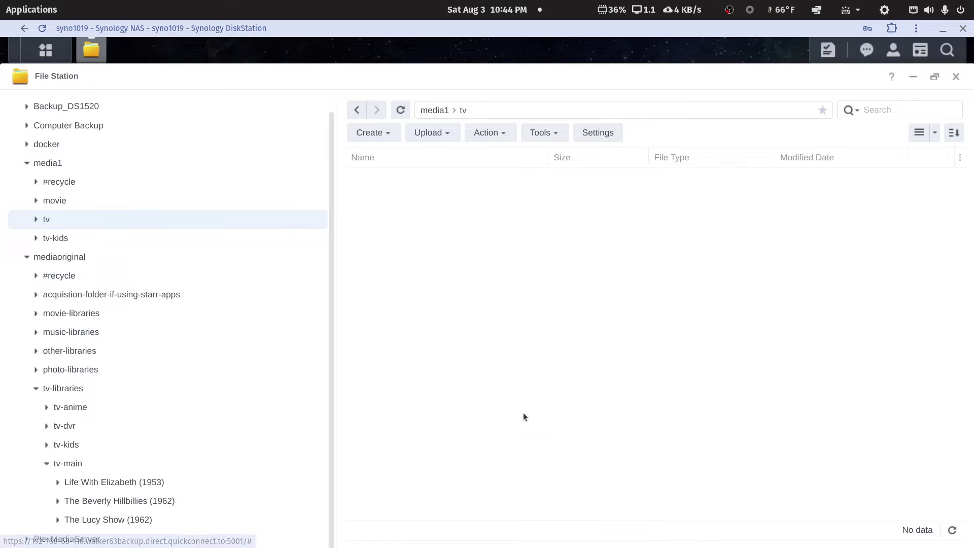
- Collapse tv-main and copy the Looney Tunes (1929) folder from mediaoriginal's tv-libraries/tv-kids folder
click(48, 463)
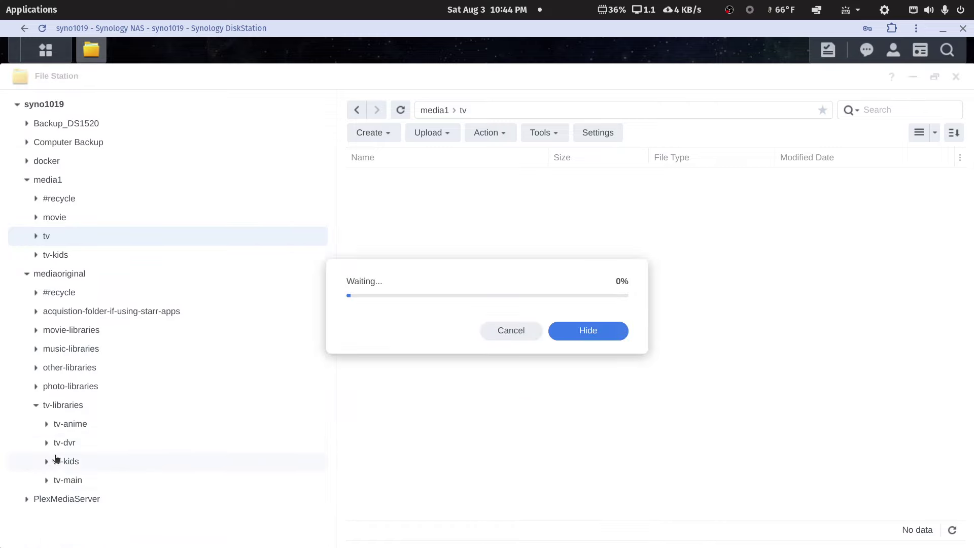
click(47, 462)
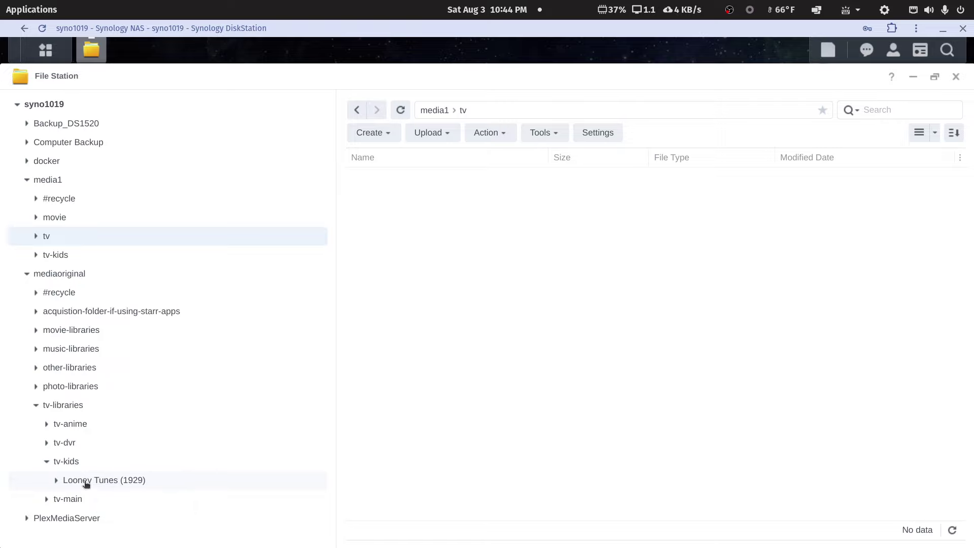
click(69, 461)
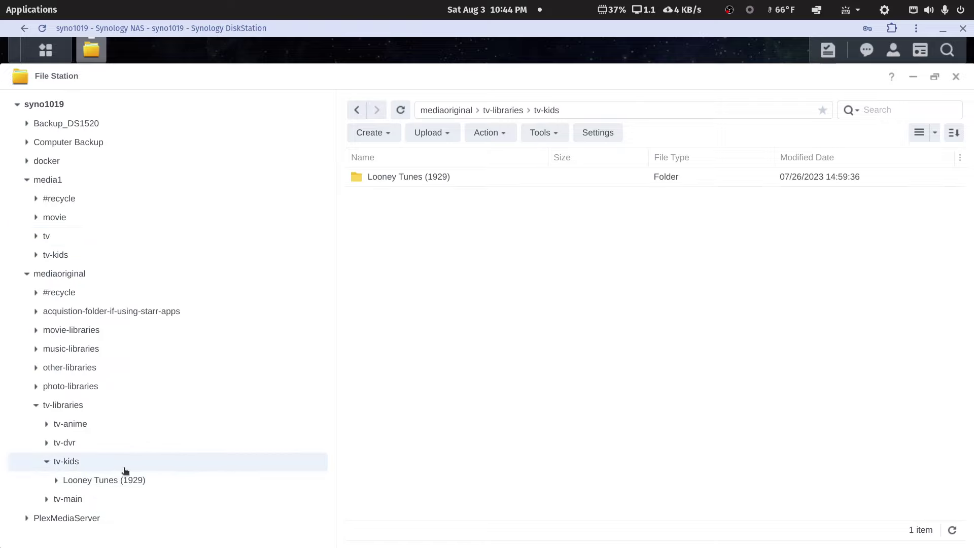
right_click(414, 179)
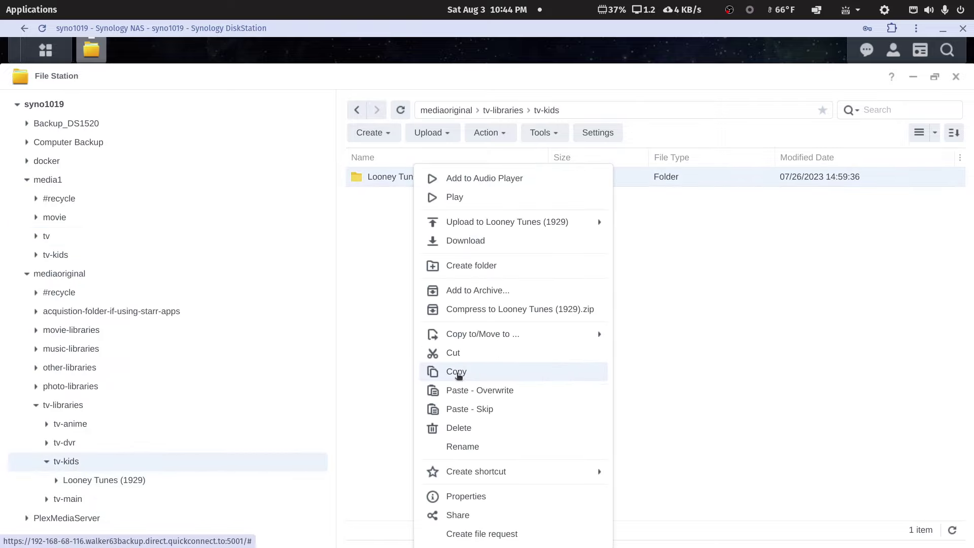
click(457, 372)
- Paste the Looney Tunes (1929) folder into media1's tv-kids folder with the overwrite option and check the background task
click(56, 256)
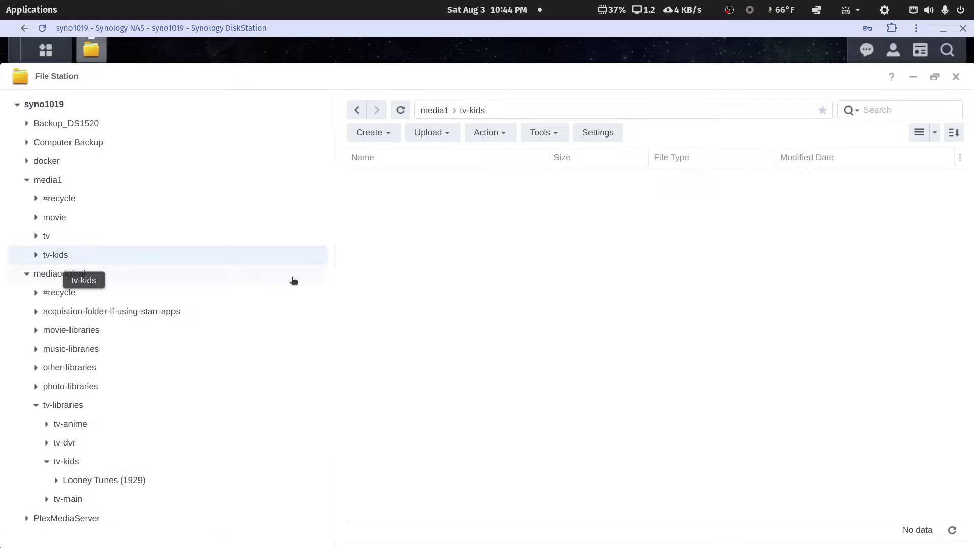
right_click(436, 263)
click(470, 413)
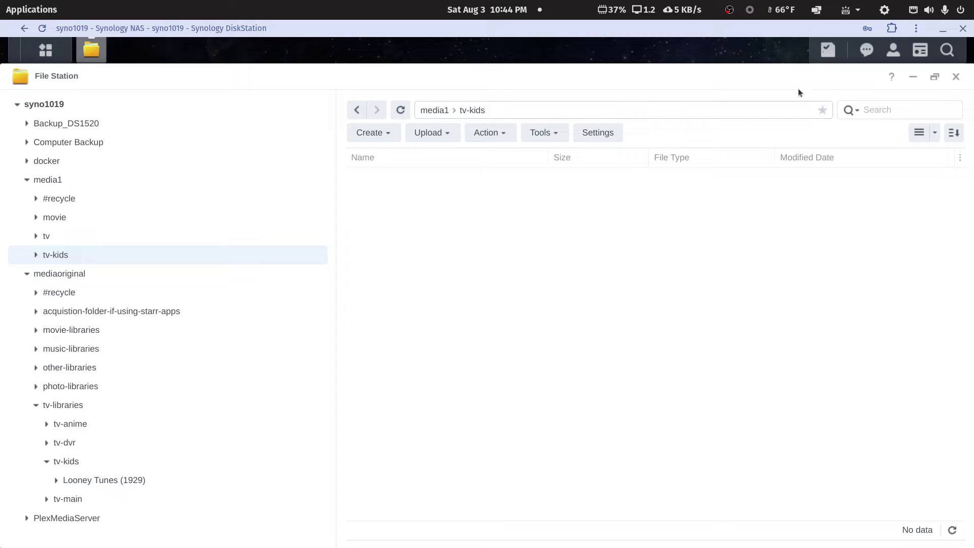
click(829, 51)
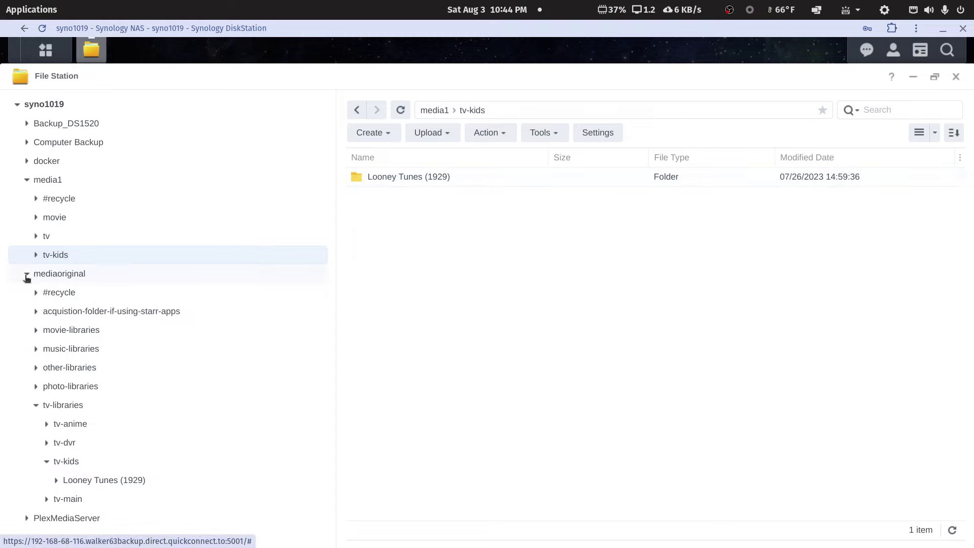
- Collapse mediaoriginal and review the contents of media1 and its movie subfolder
click(27, 275)
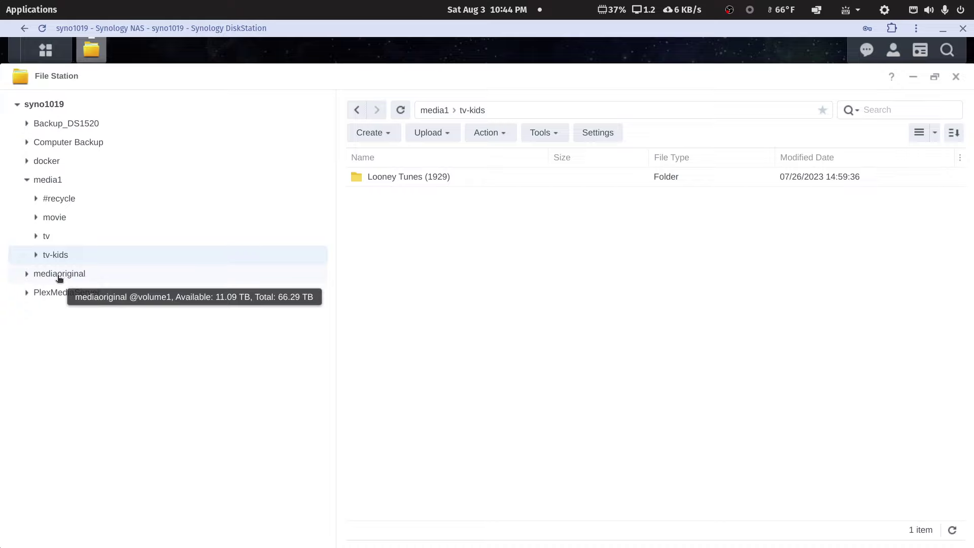
click(50, 182)
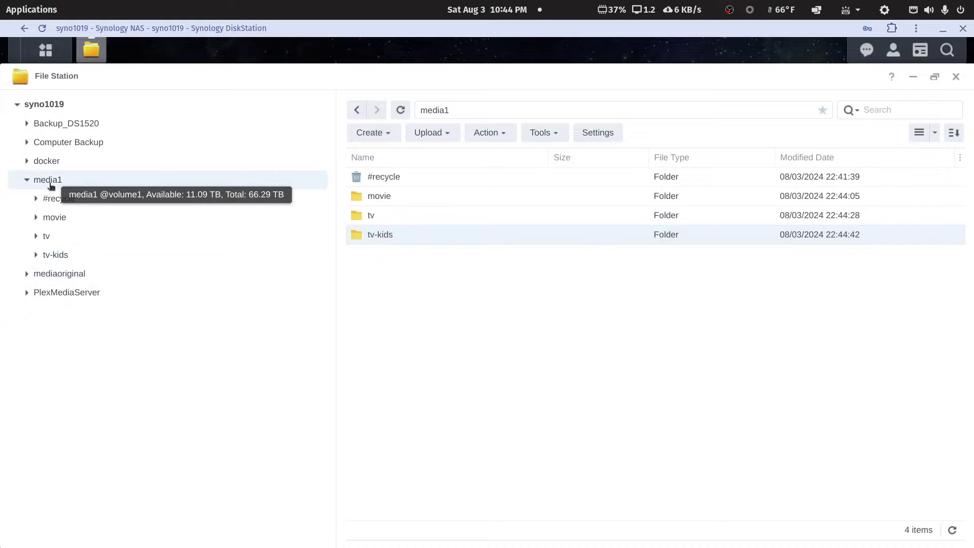
double_click(382, 199)
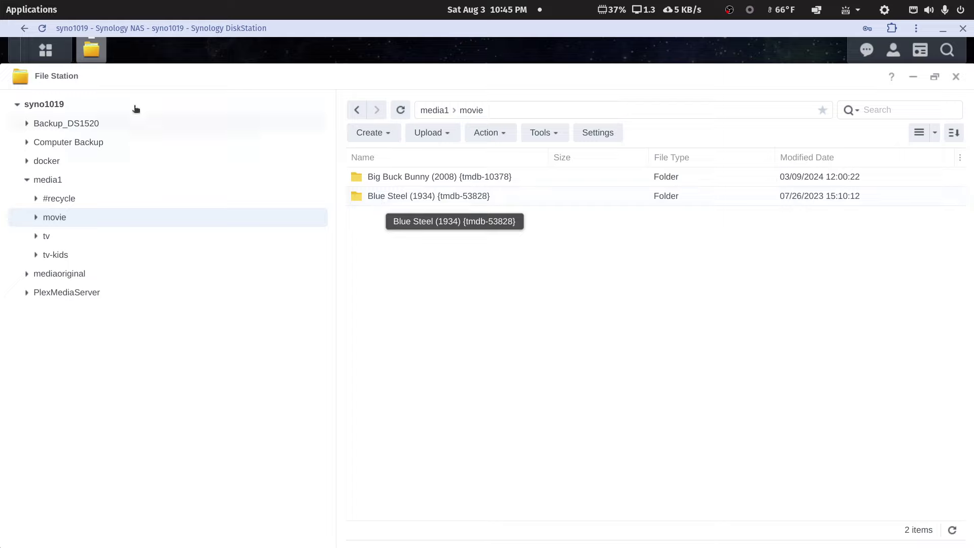
- Review the contents of media1's tv and tv-kids subfolders and return to the media1 folder
click(356, 110)
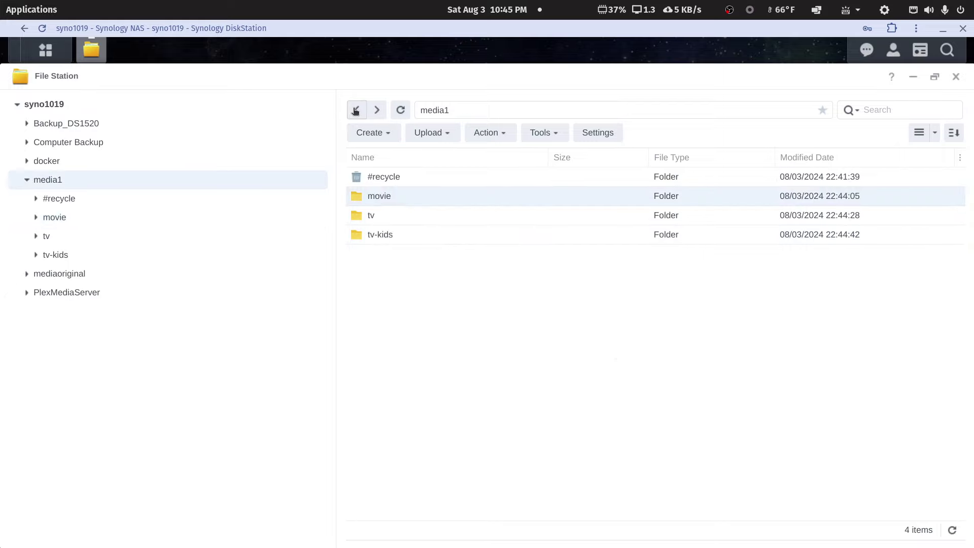
double_click(371, 215)
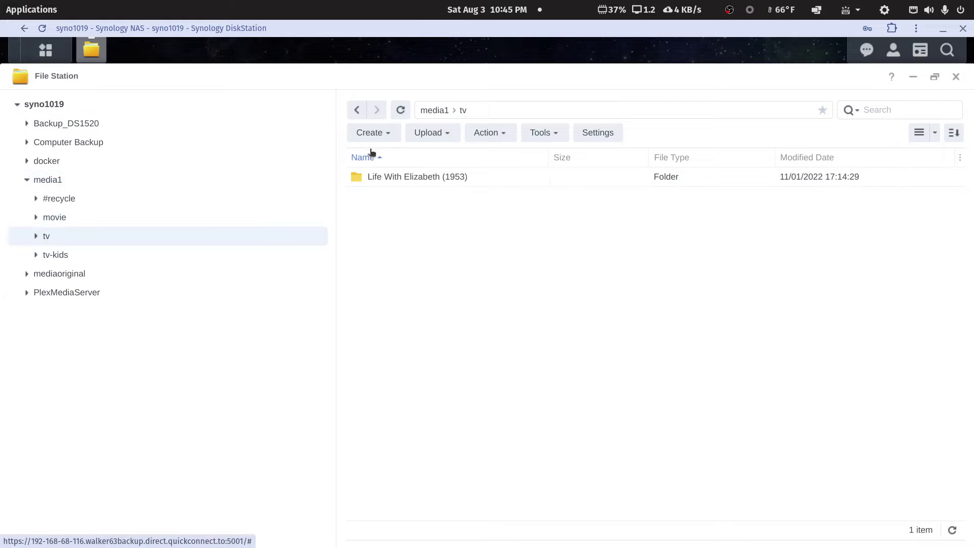
click(351, 111)
double_click(378, 235)
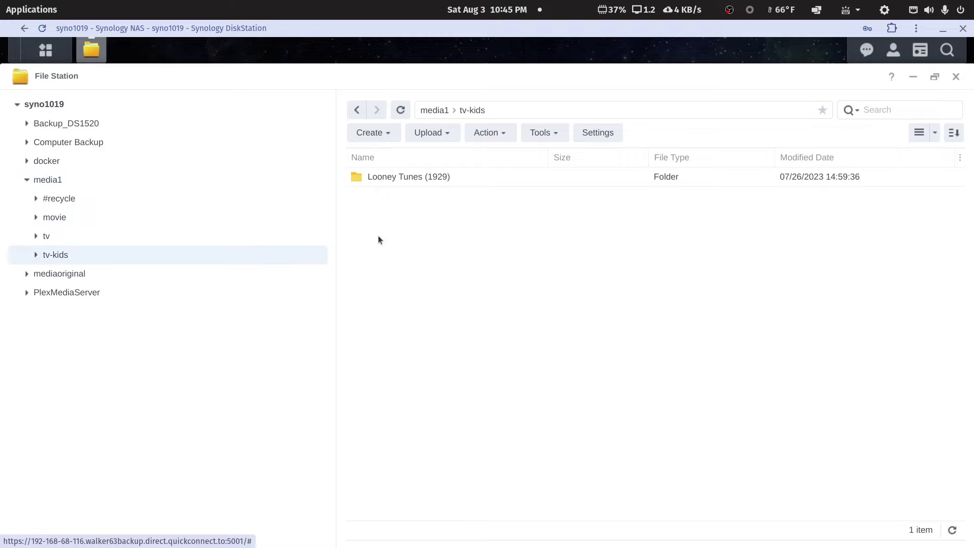
click(357, 110)
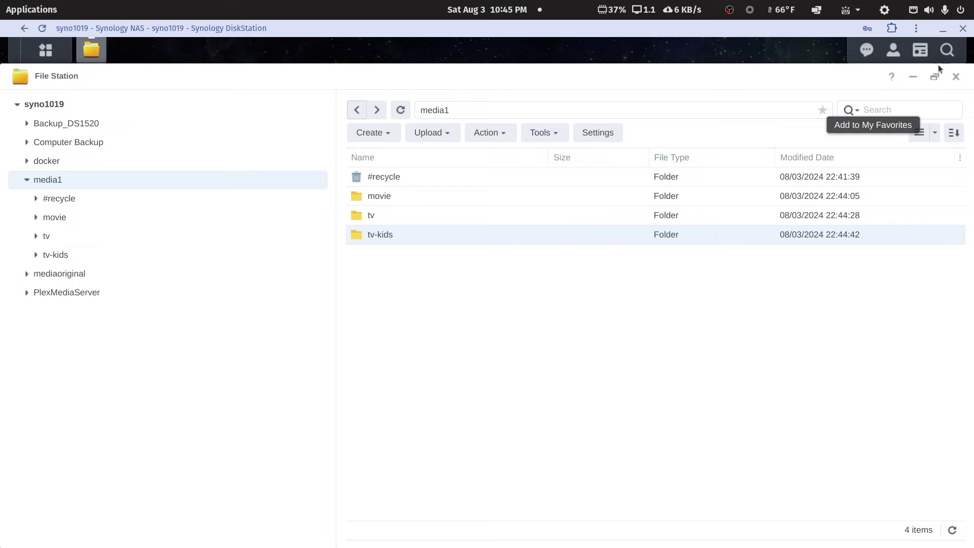
- Close File Station and start the installed Plex Media Server package in Package Center
click(944, 31)
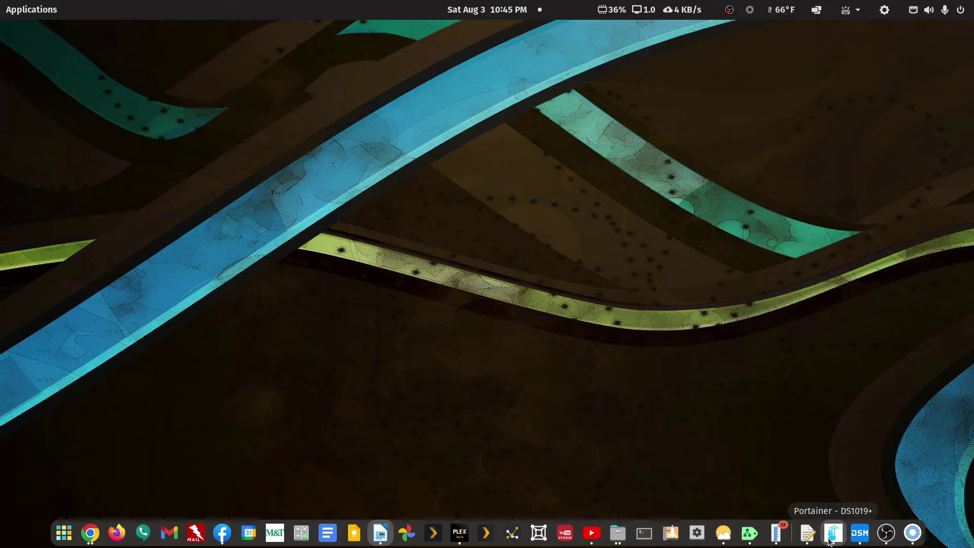
click(859, 533)
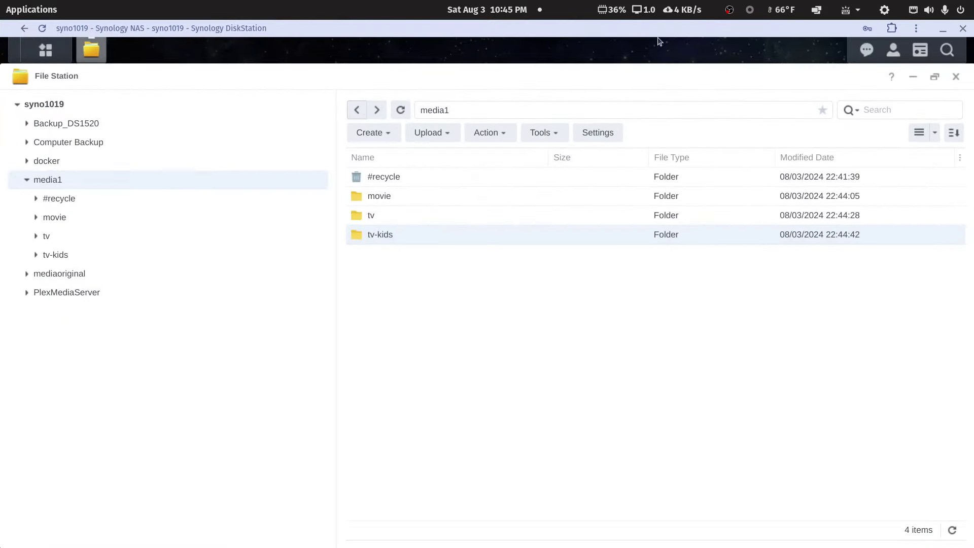
click(956, 76)
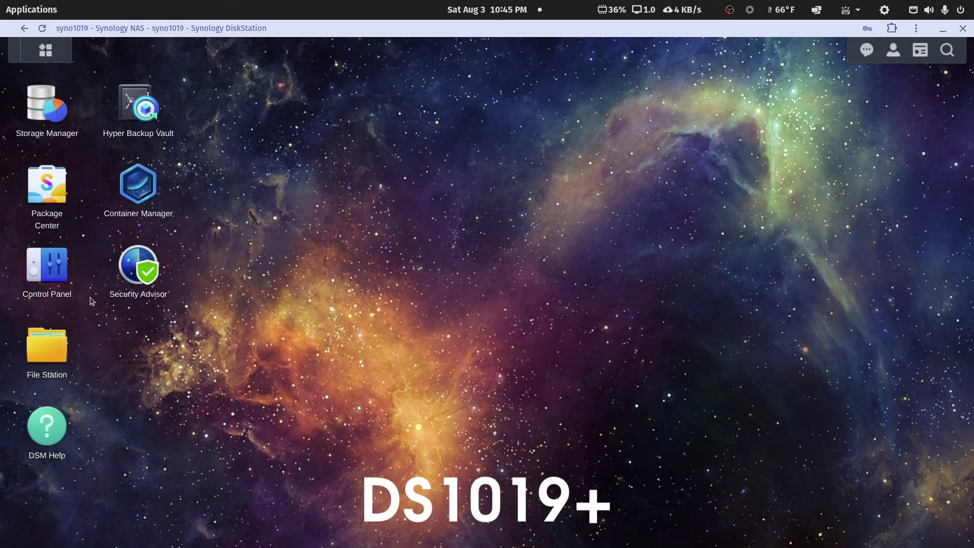
click(60, 200)
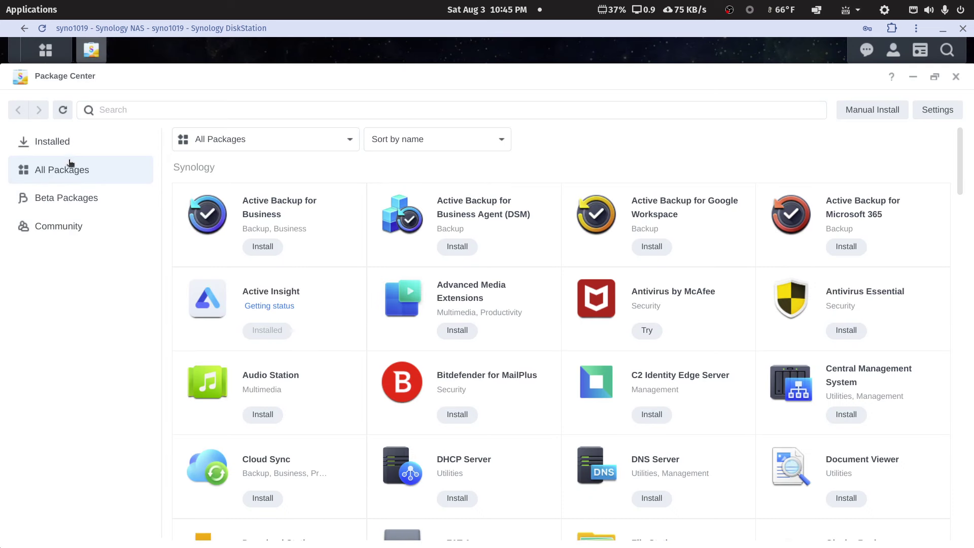
click(61, 146)
click(303, 178)
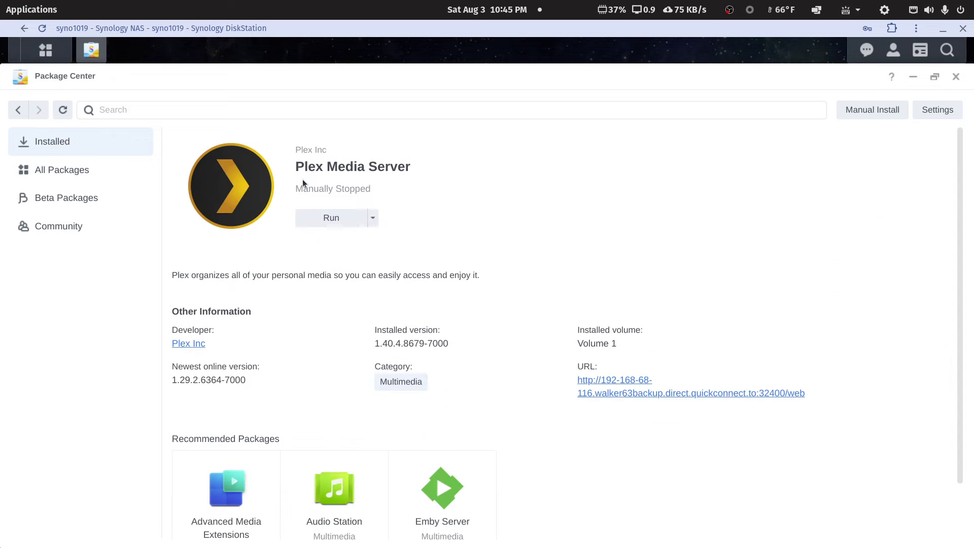
click(336, 218)
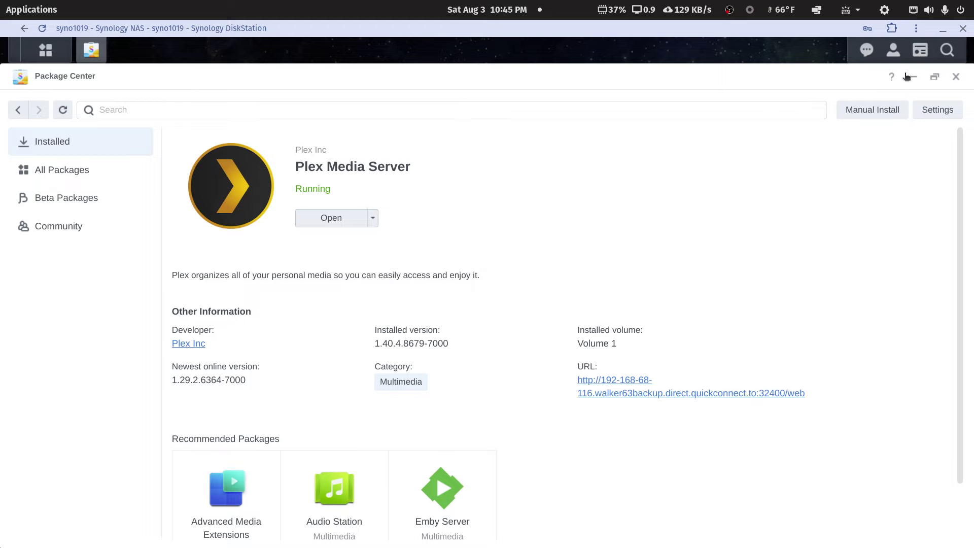
- Switch to the Plex Web window showing the server's libraries and maximize it
click(943, 29)
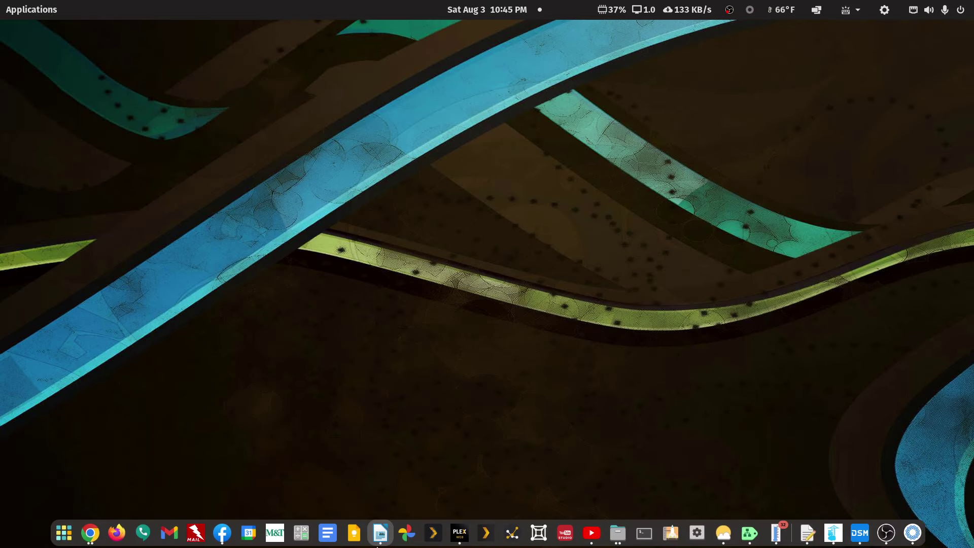
click(458, 535)
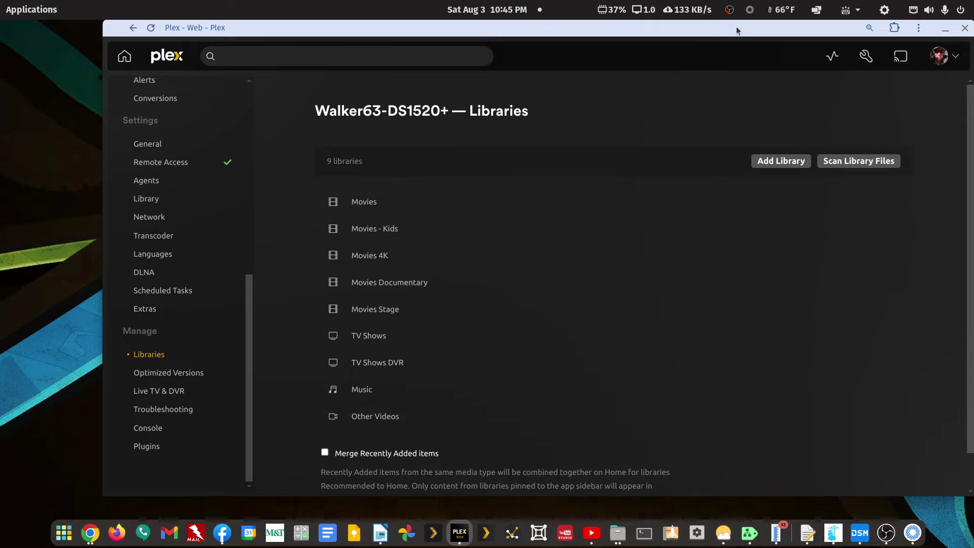
double_click(735, 26)
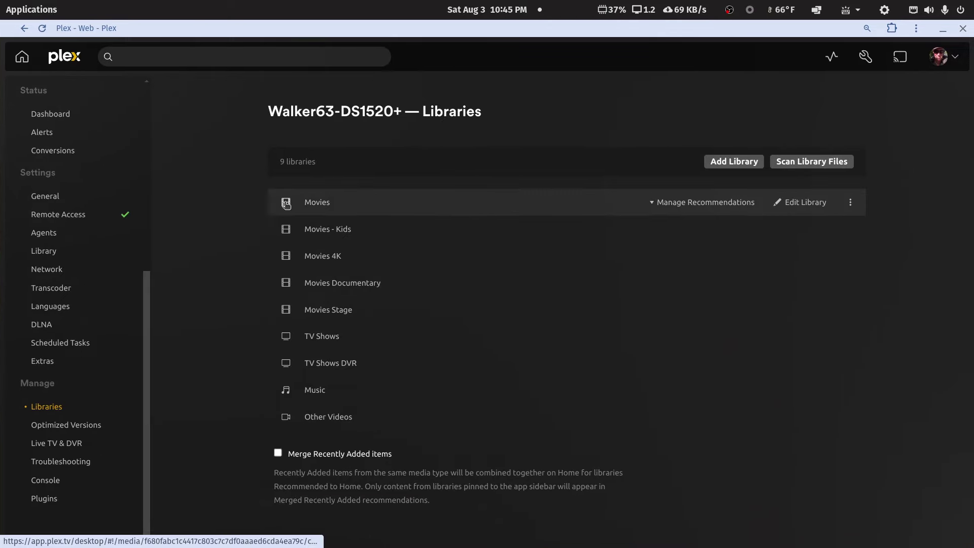
- Reload Plex Web to refresh the server list and switch the Libraries settings to the syno1019-Test #3 server
scroll(145, 306, up, 5)
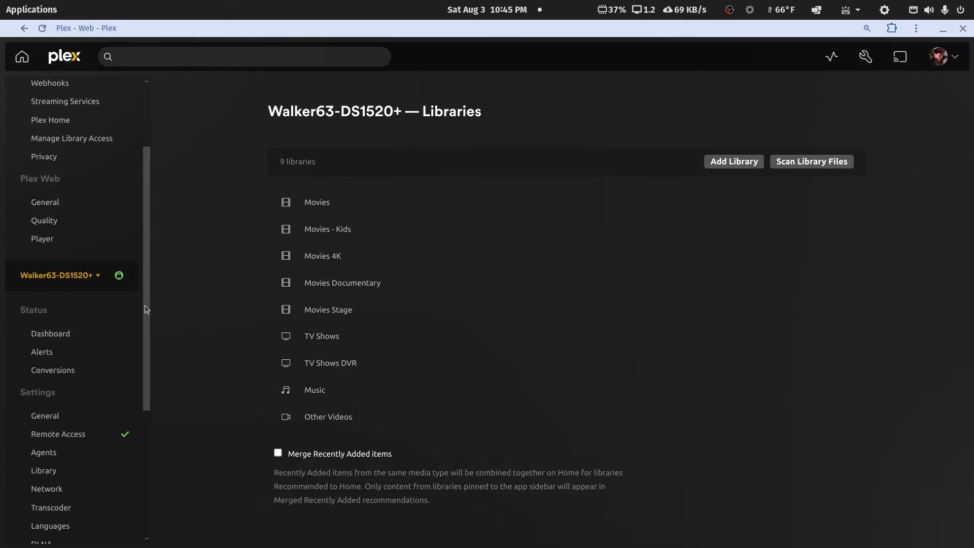
click(101, 280)
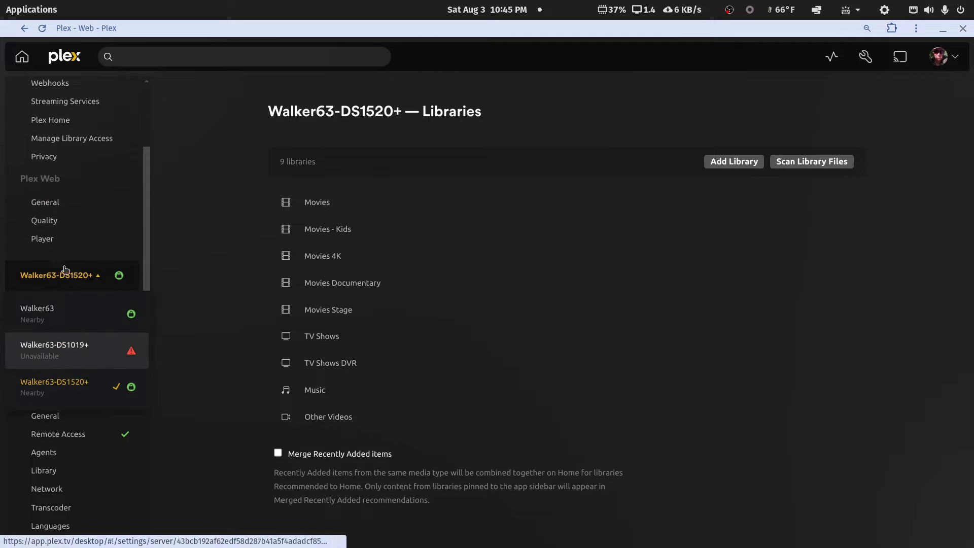
click(43, 29)
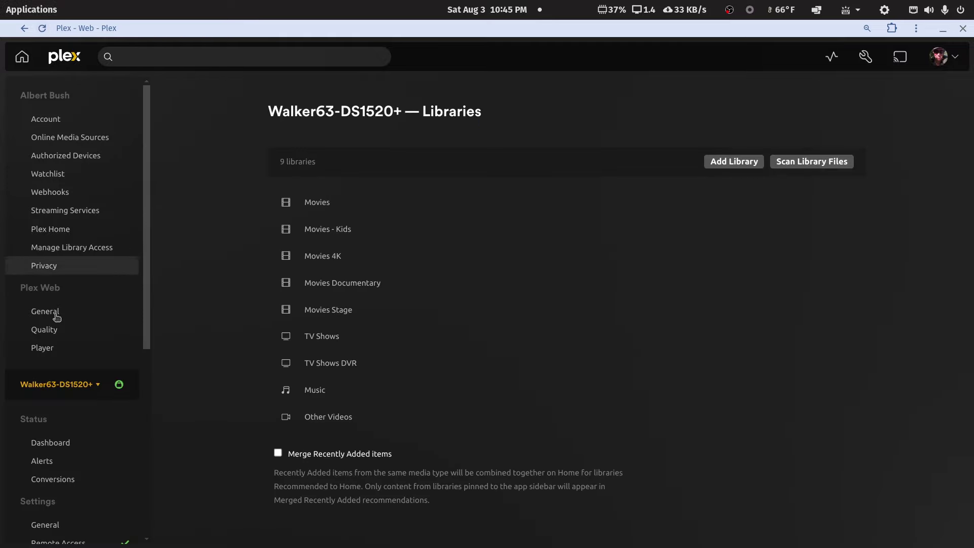
click(94, 384)
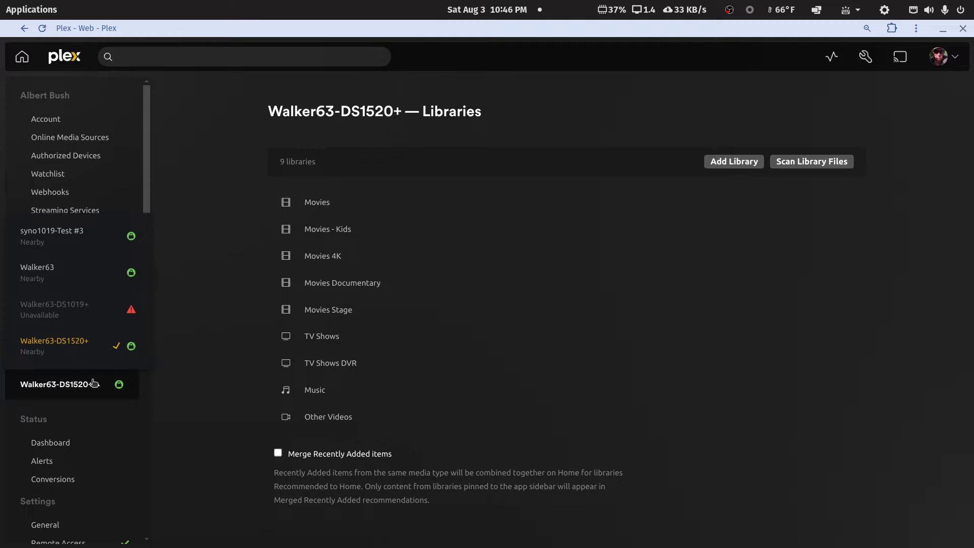
click(43, 29)
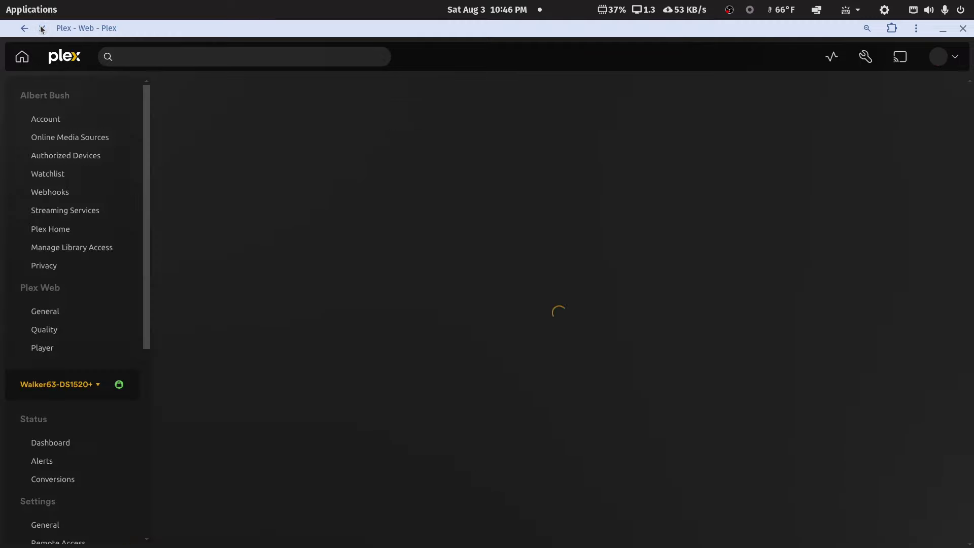
click(80, 389)
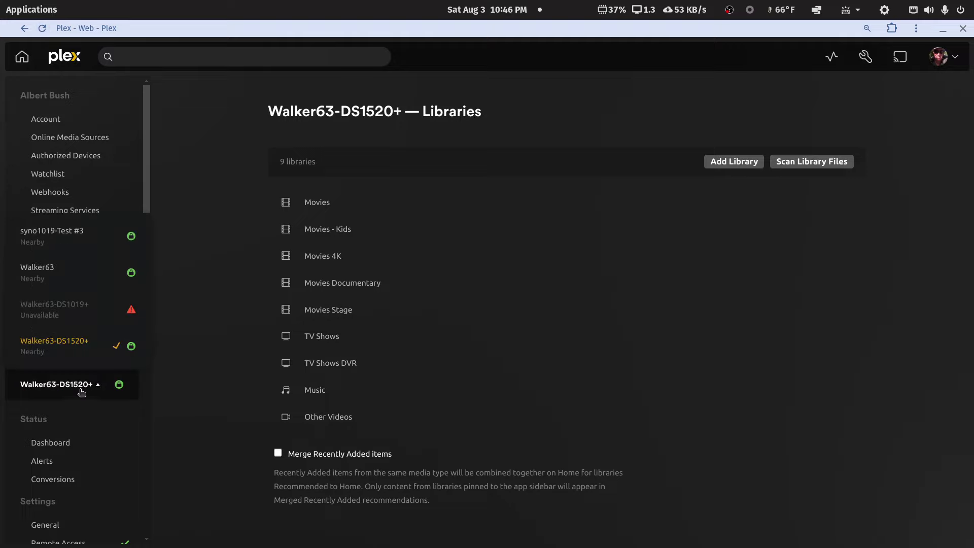
click(54, 237)
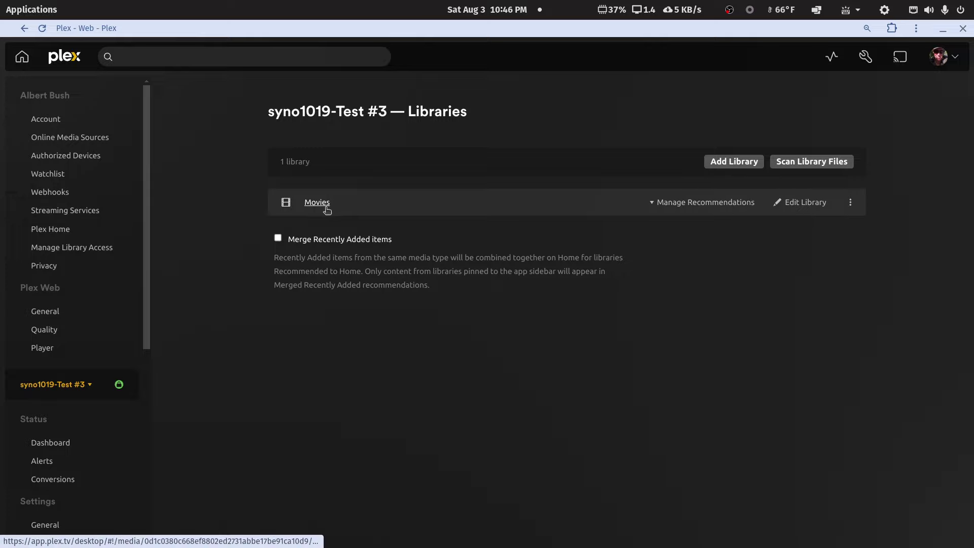
- Open the Movies library for editing and examine its advanced options and assigned media folder
click(781, 202)
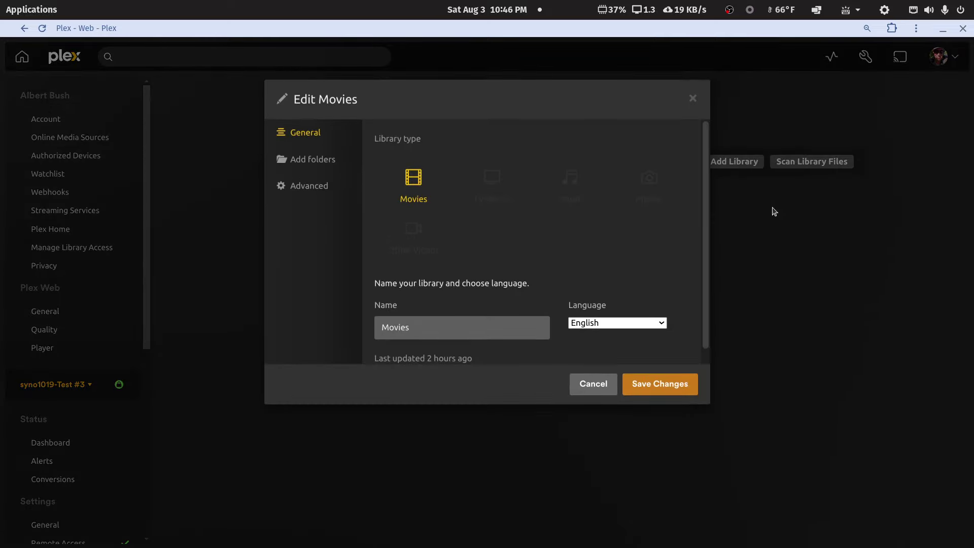
click(309, 186)
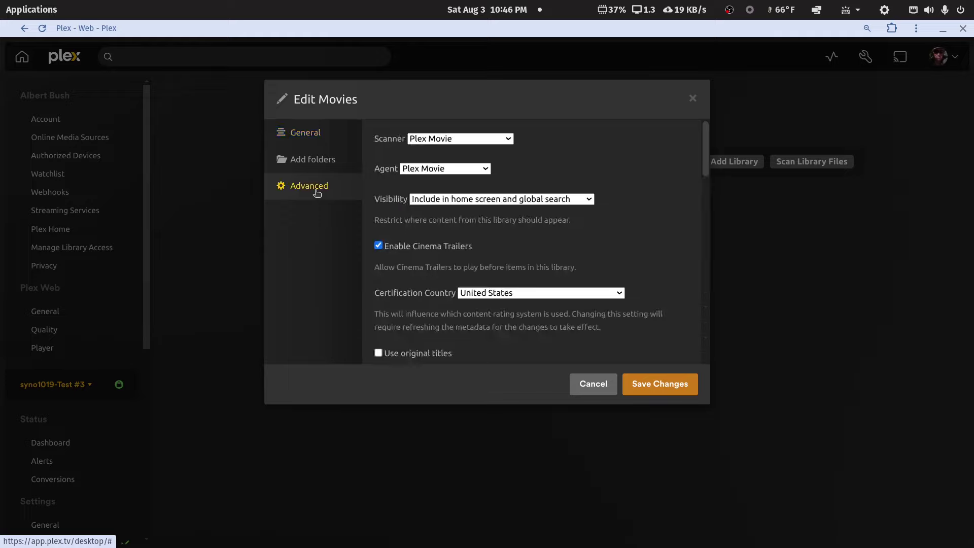
click(314, 162)
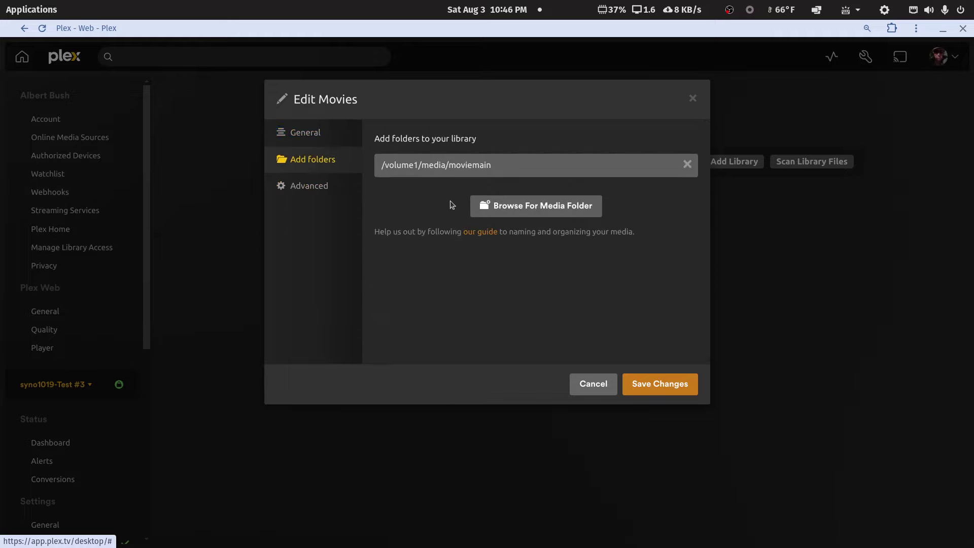
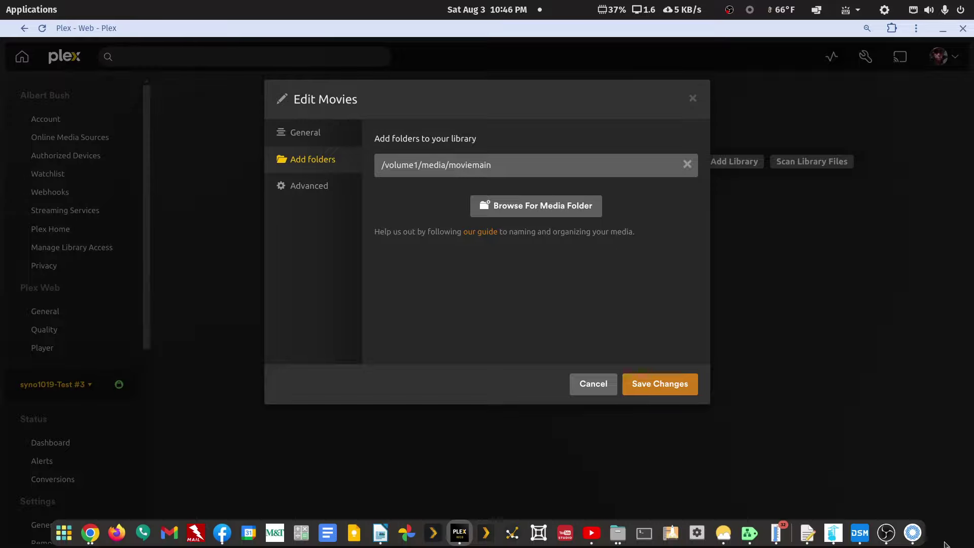
- Check the NAS's shared folders in File Station, return to Plex Web and cancel editing the Movies library
click(860, 533)
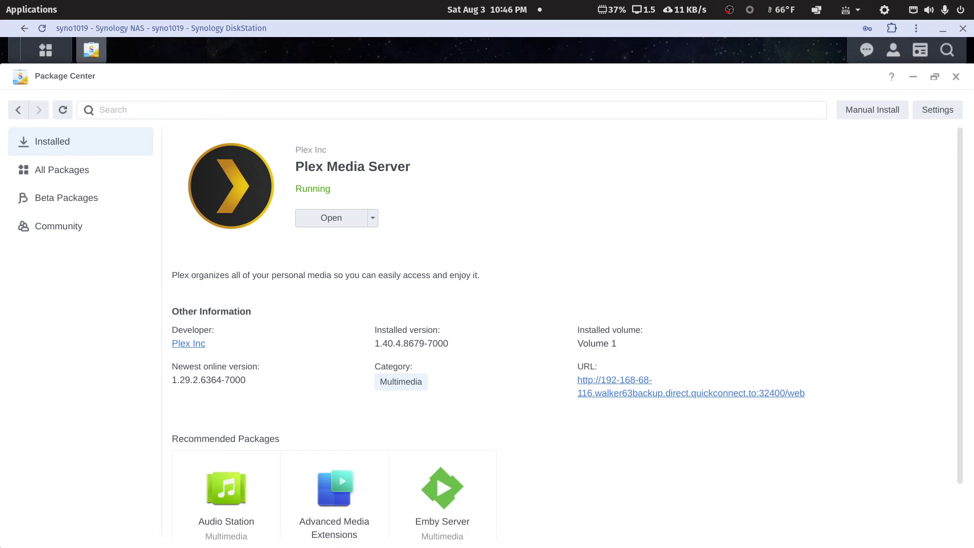
click(955, 76)
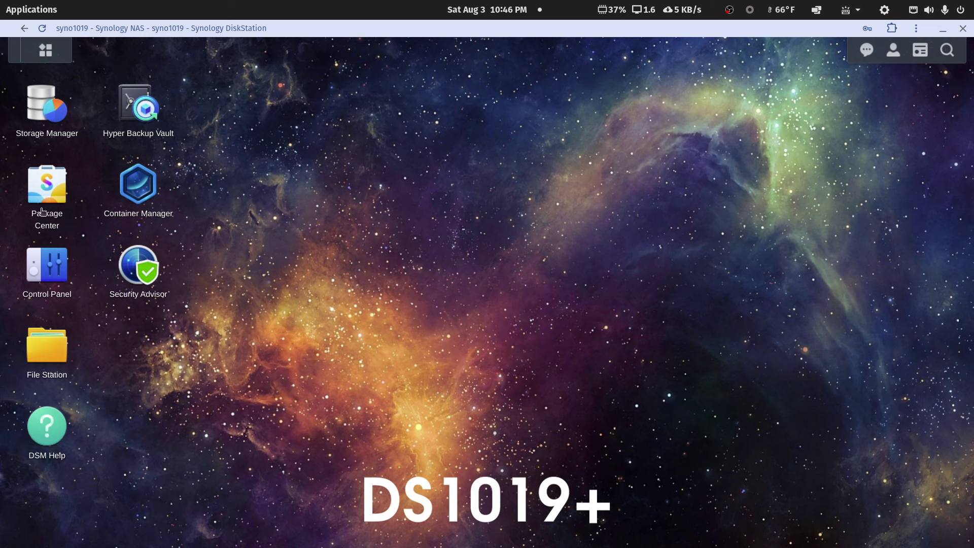
click(52, 348)
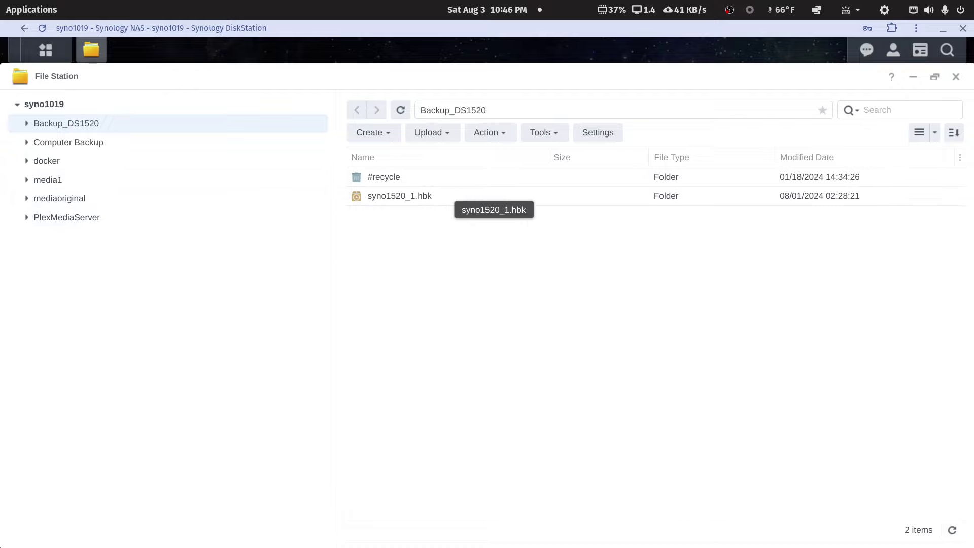
click(943, 29)
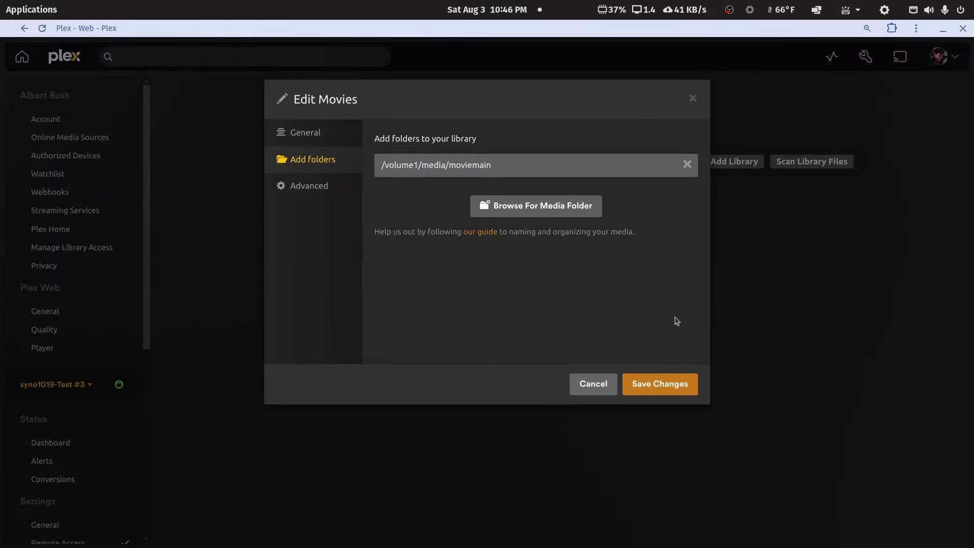
click(320, 137)
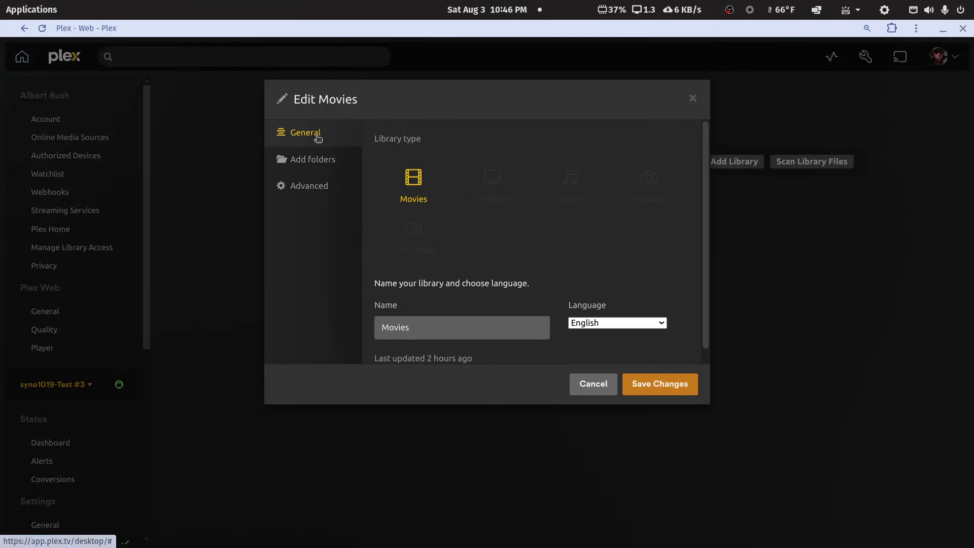
click(607, 391)
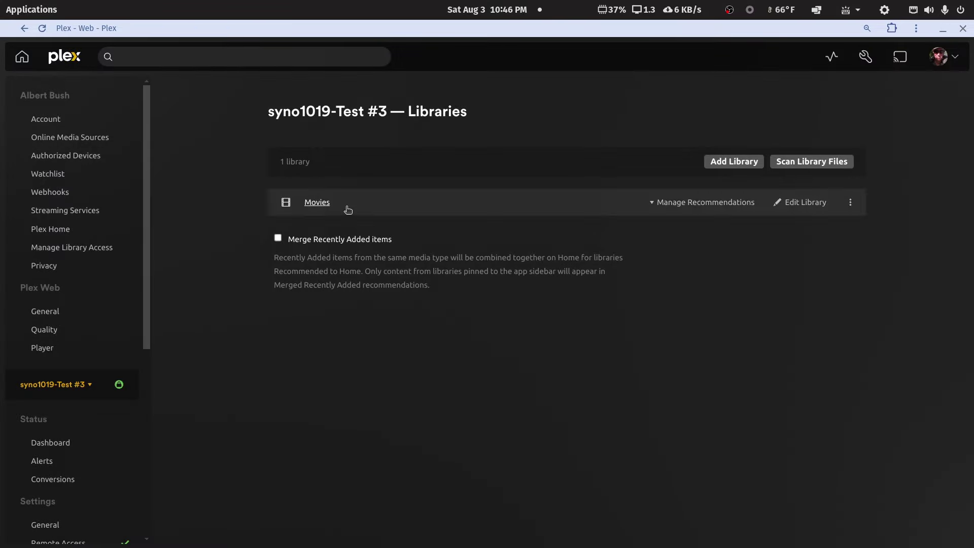
- Open the Movies library on syno1019-Test #3 and scan its library files
click(328, 204)
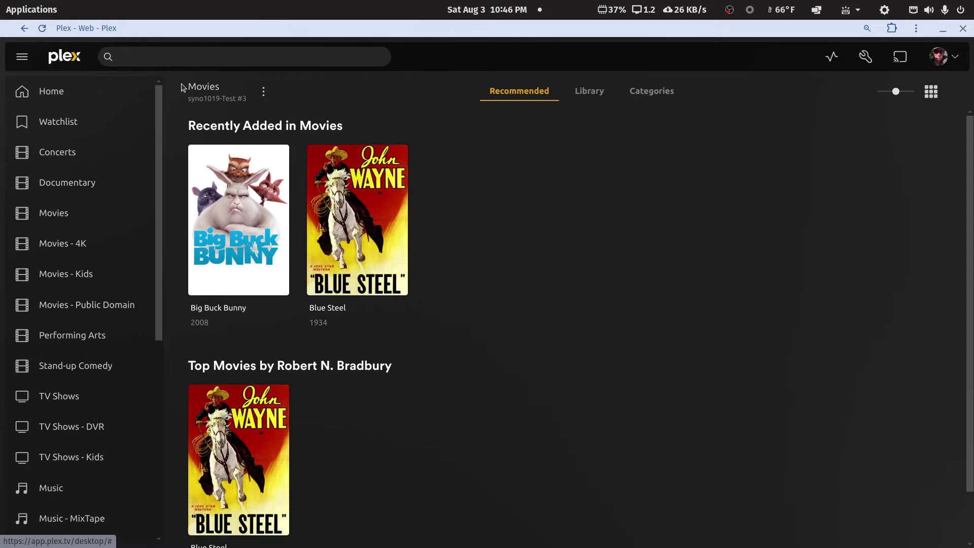
click(263, 92)
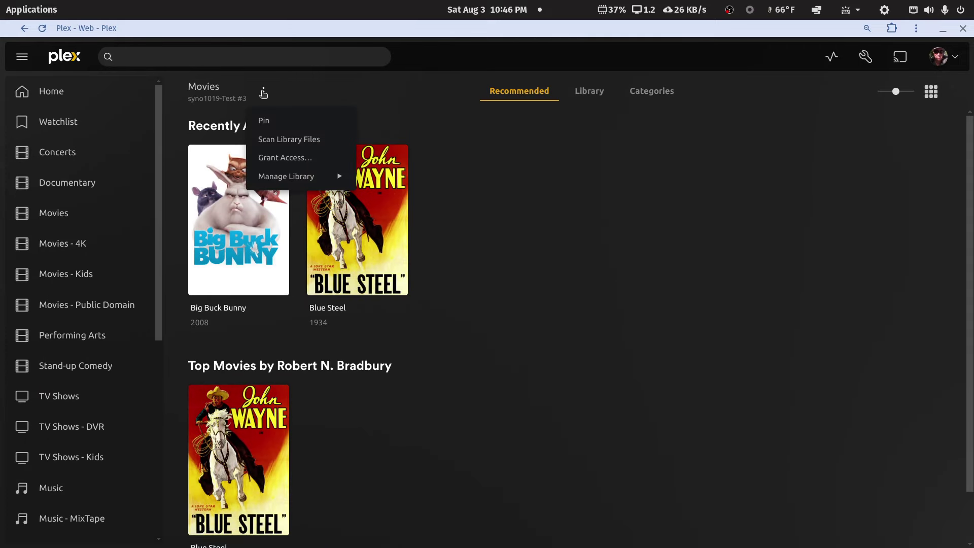
click(292, 143)
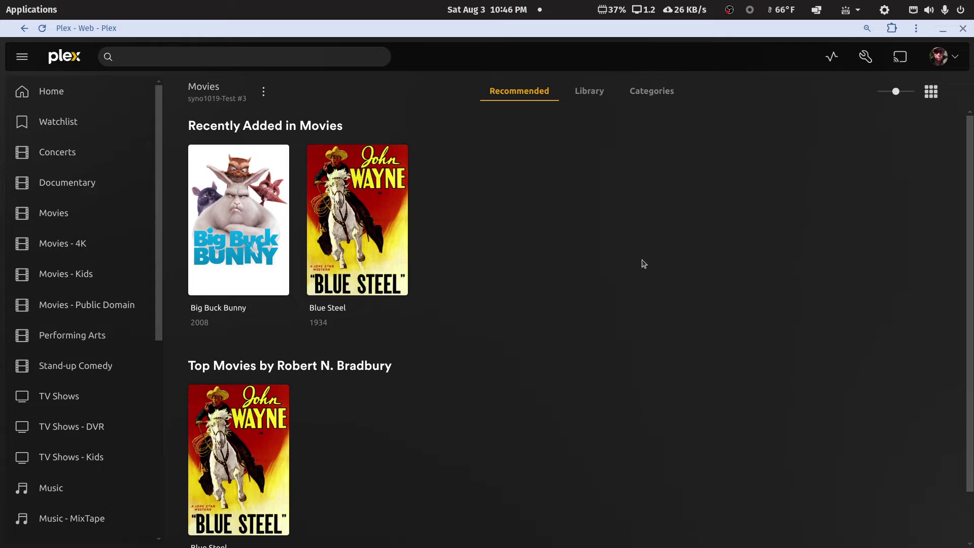
- Restore the Plex Web window to its smaller size and try to play Blue Steel from the Movies library
double_click(569, 35)
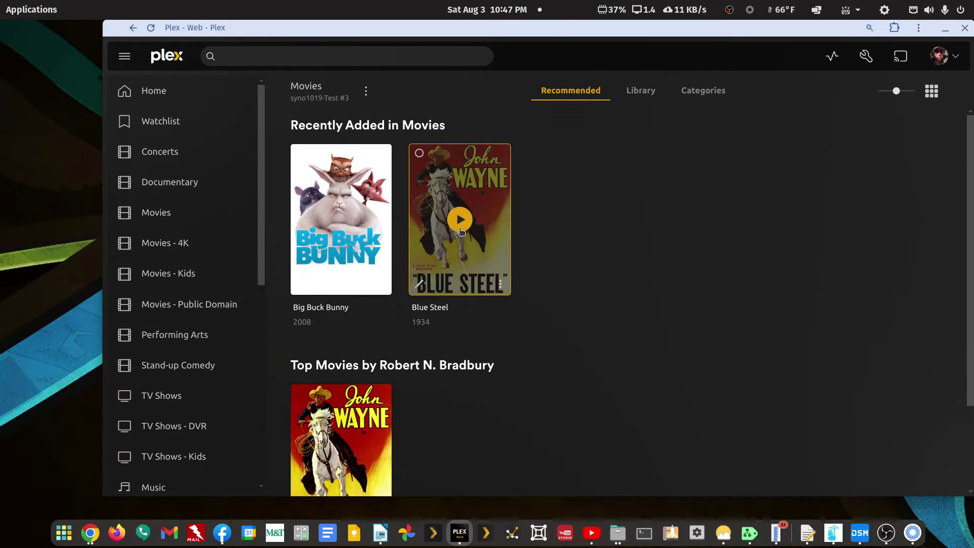
click(459, 218)
click(662, 220)
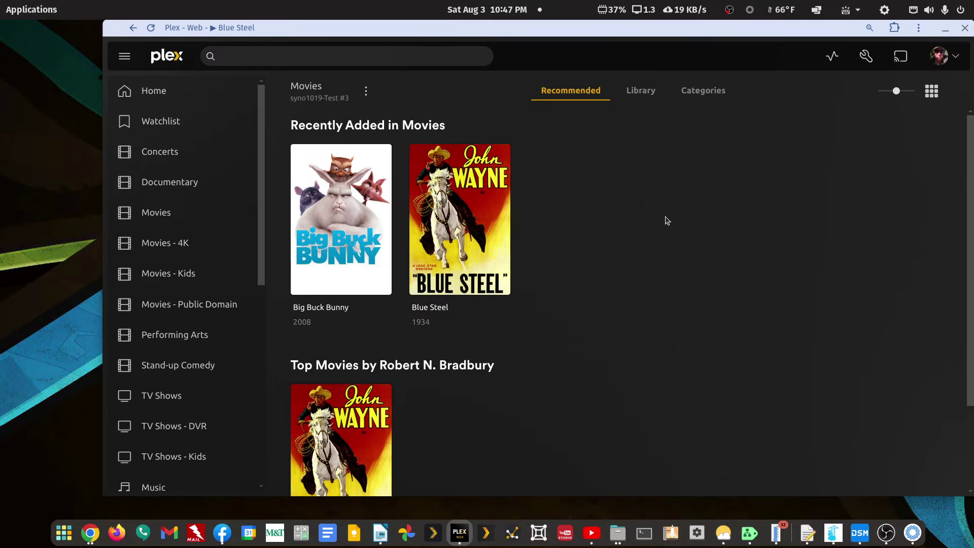
- Replace the Movies library's folder /volume1/media/moviemain with /volume1/media1/movie and save the library changes
click(134, 30)
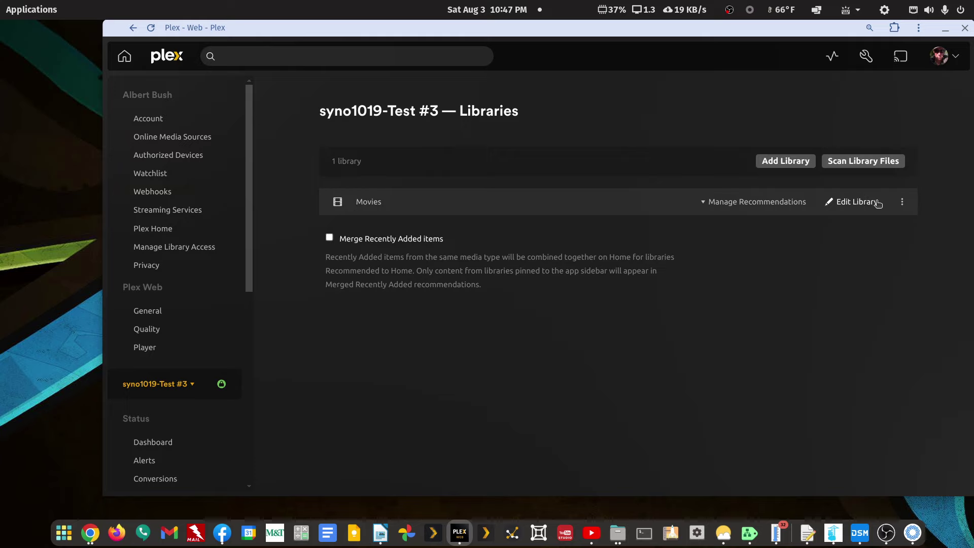
click(864, 202)
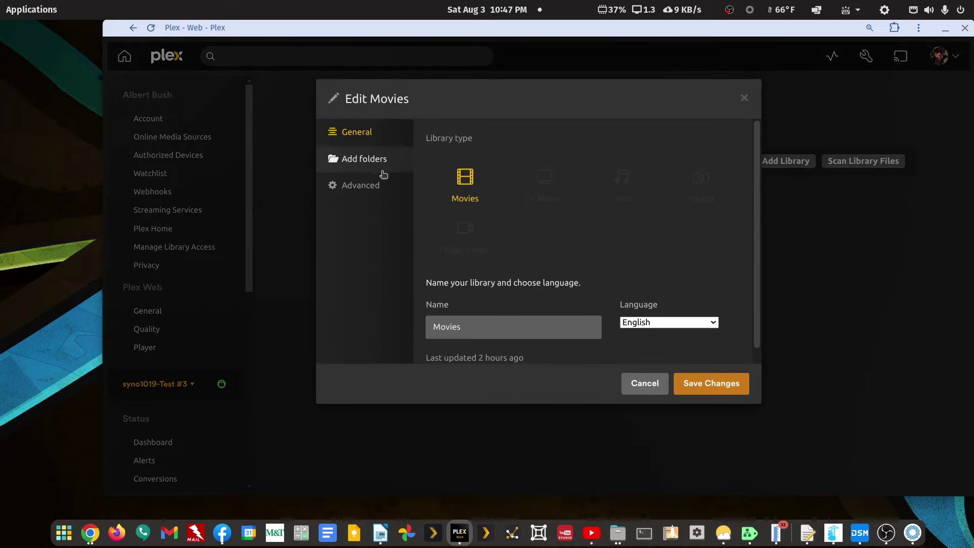
click(357, 170)
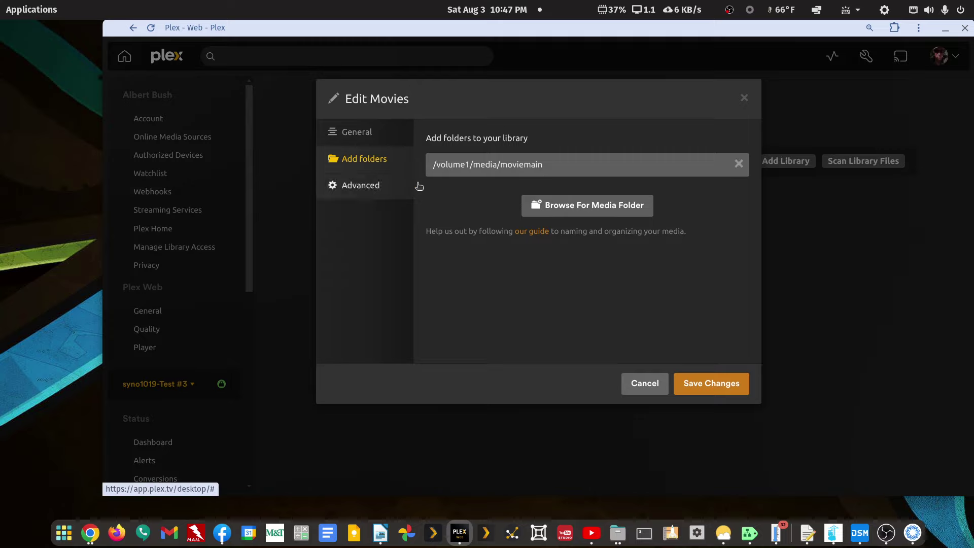
click(579, 212)
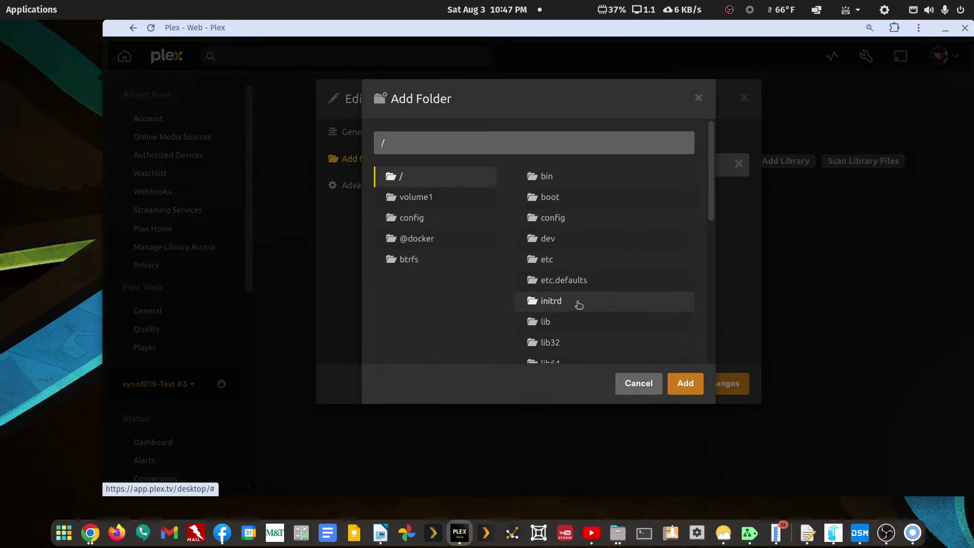
scroll(579, 304, down, 5)
scroll(579, 304, down, 3)
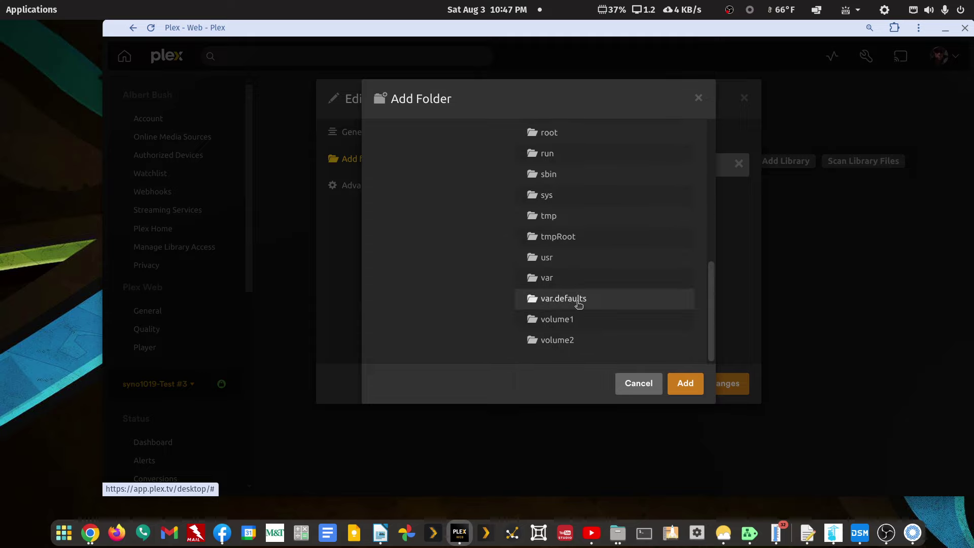
click(557, 319)
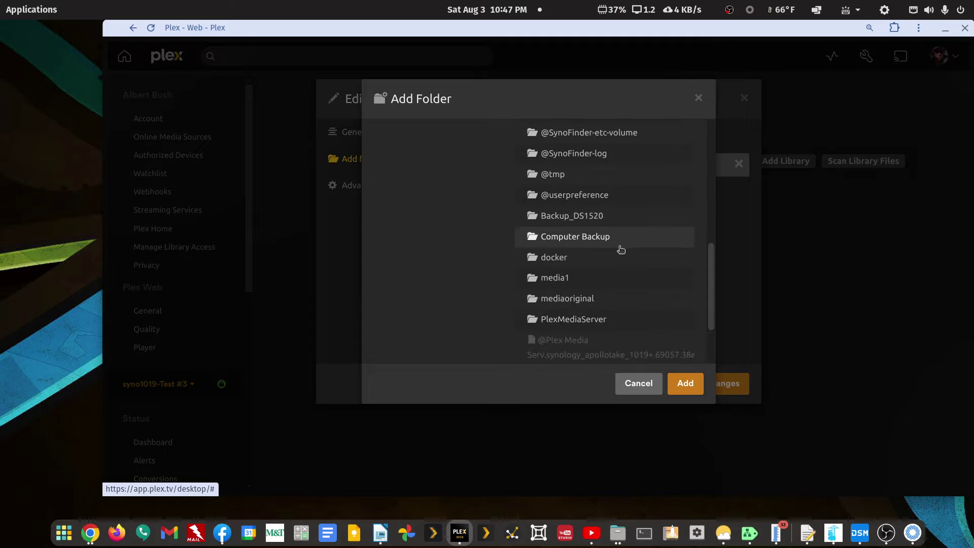
click(558, 279)
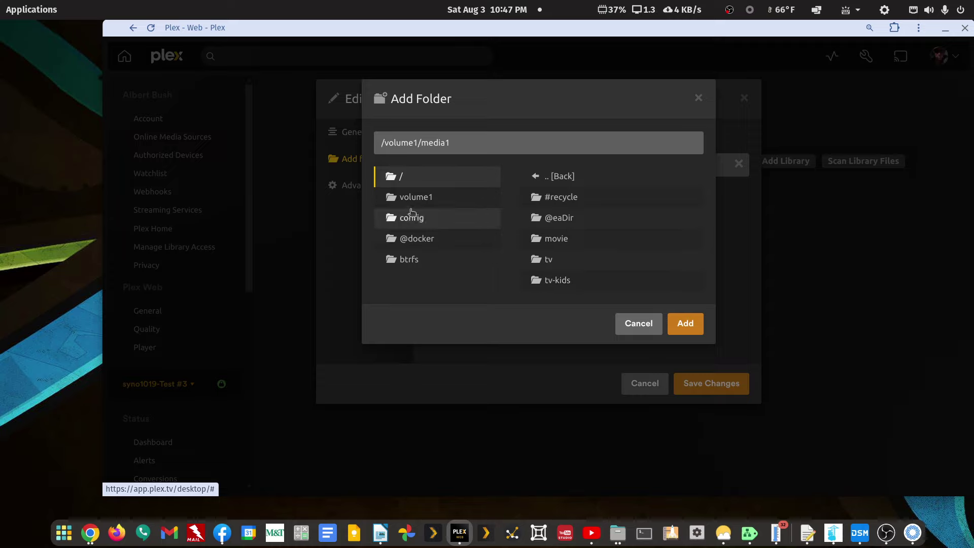
click(564, 242)
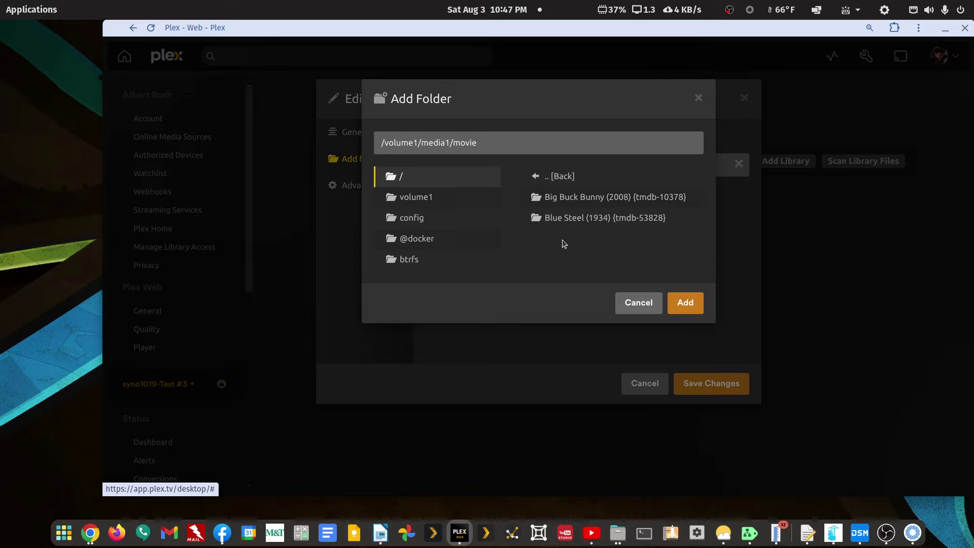
click(684, 303)
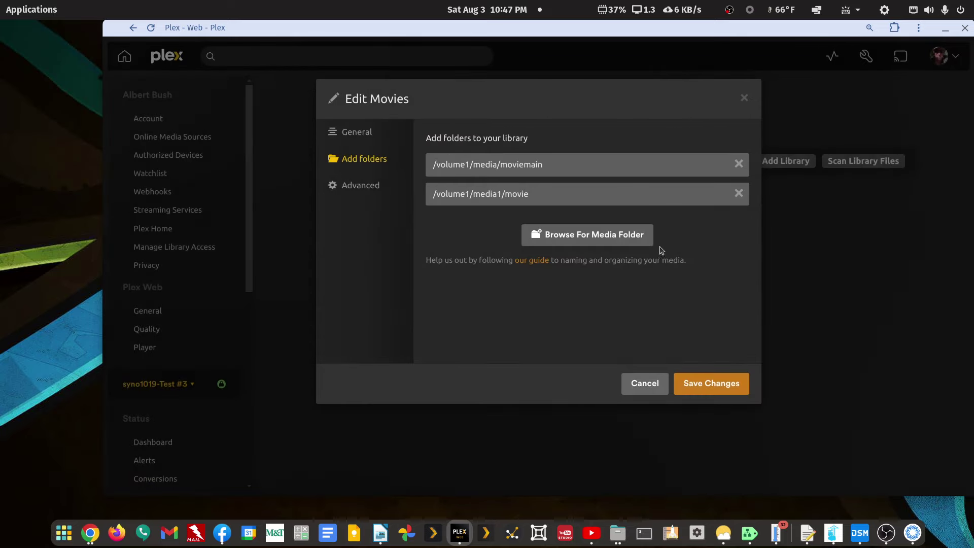
click(738, 164)
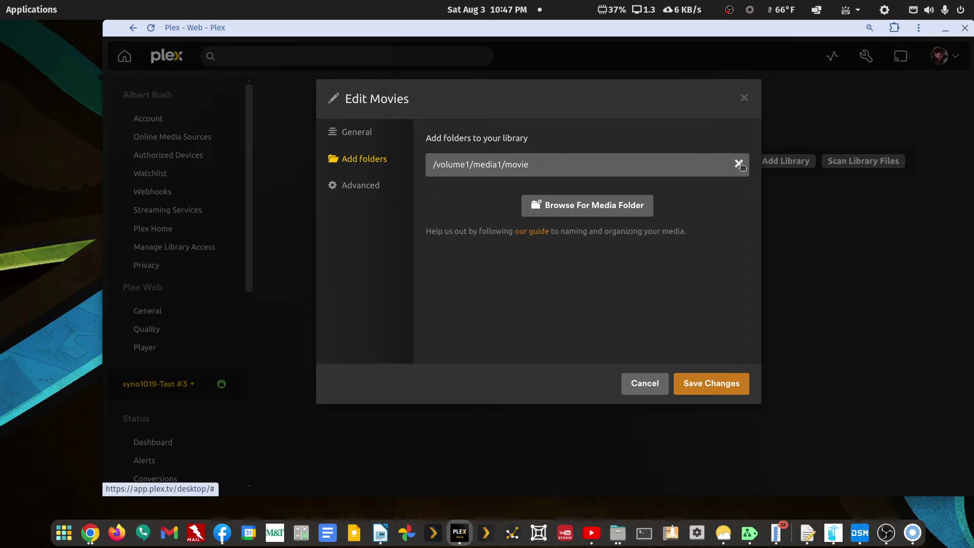
click(700, 389)
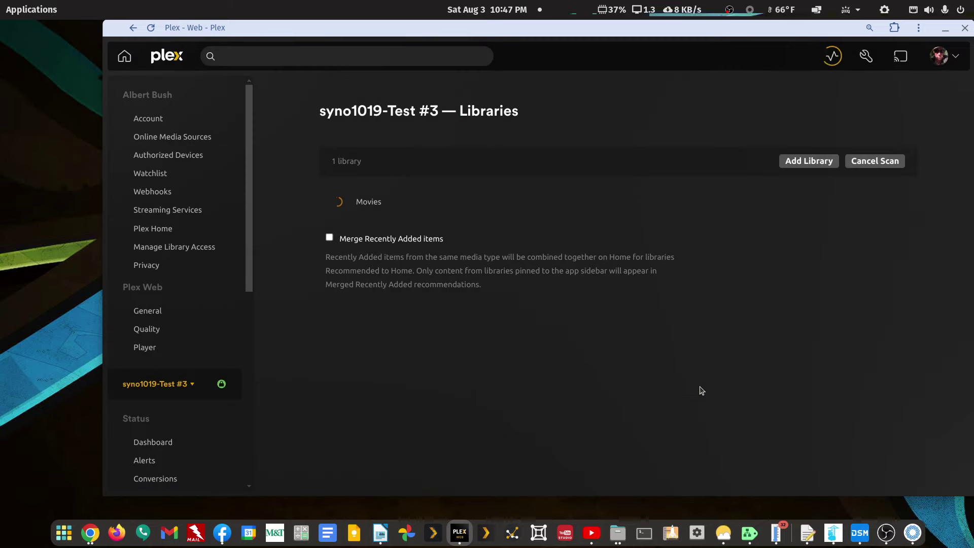
- Open the Movies library, test playback of Blue Steel and close the player
click(361, 203)
click(469, 233)
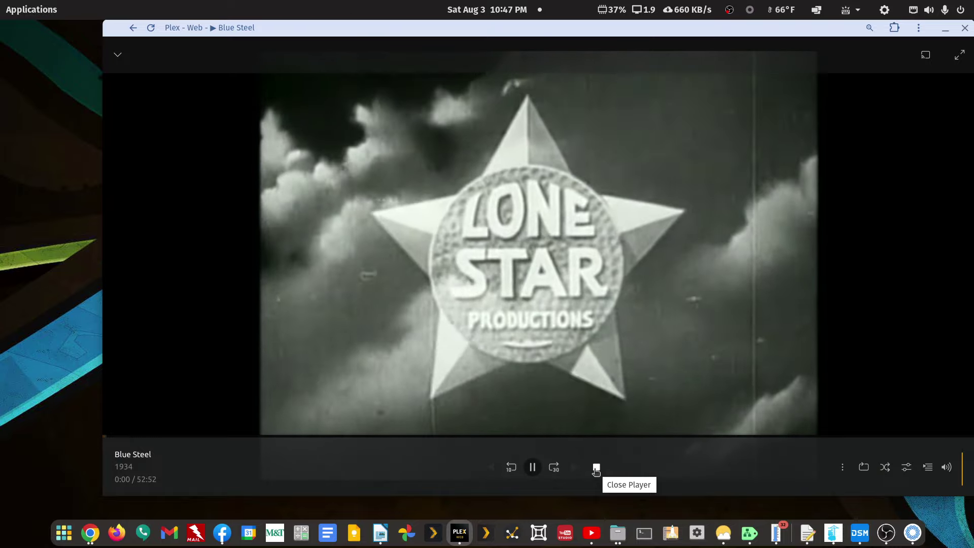
click(596, 469)
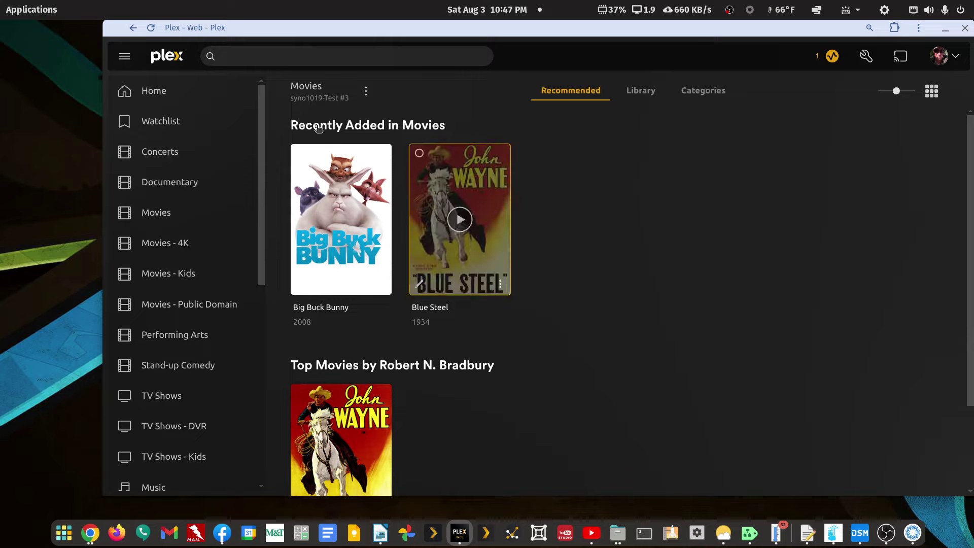
- Return to the server's library settings and start a new TV Shows library, proceeding to its folder selection
click(133, 28)
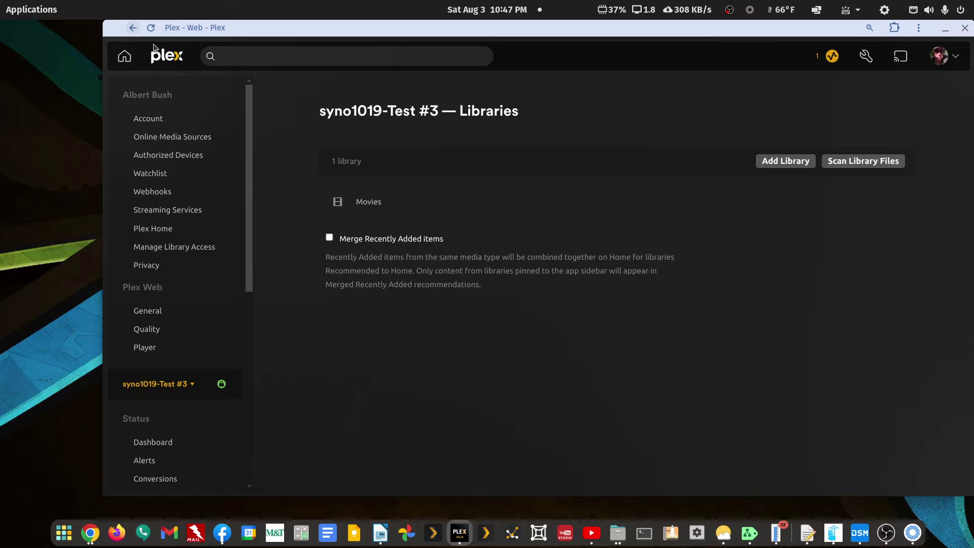
click(783, 161)
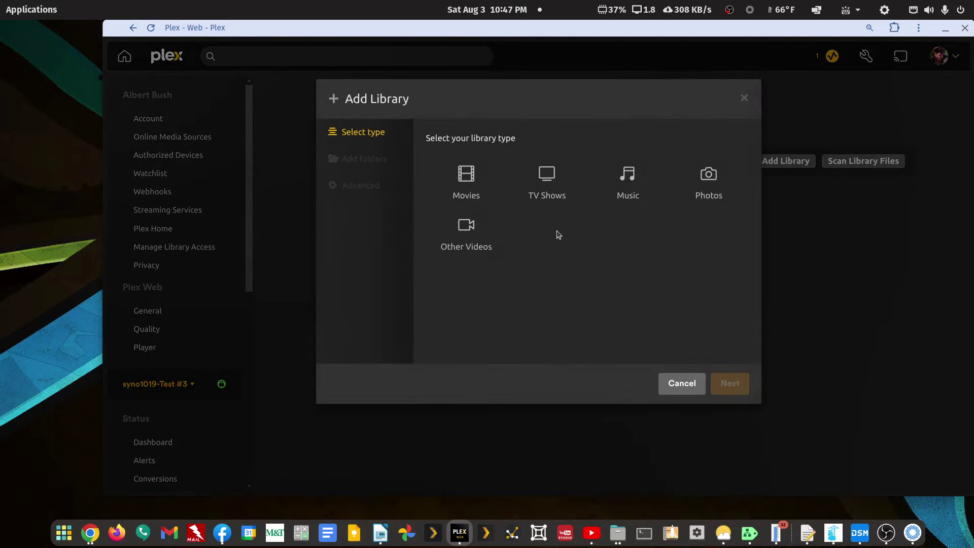
click(549, 185)
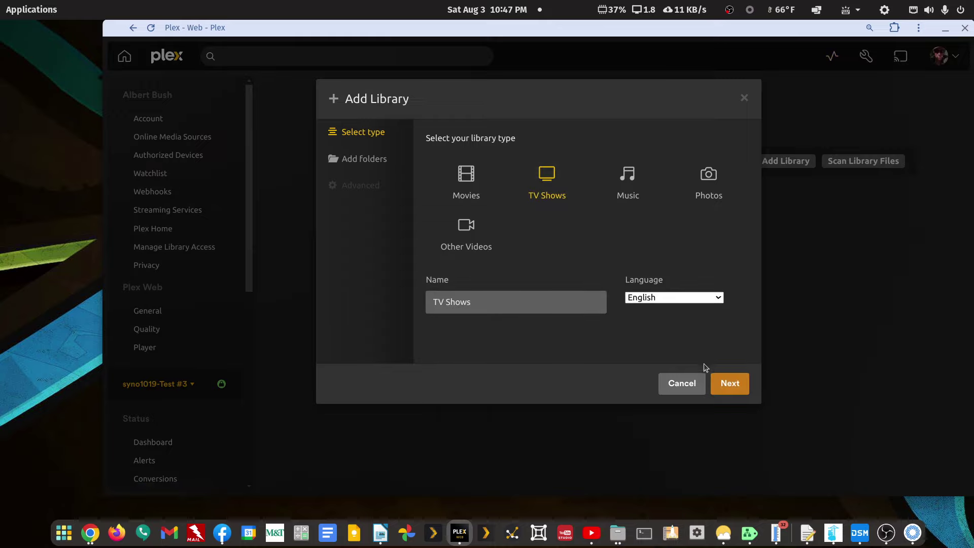
click(726, 387)
- Browse for the TV Shows library's media folder and choose /volume1/media1/tv
click(587, 169)
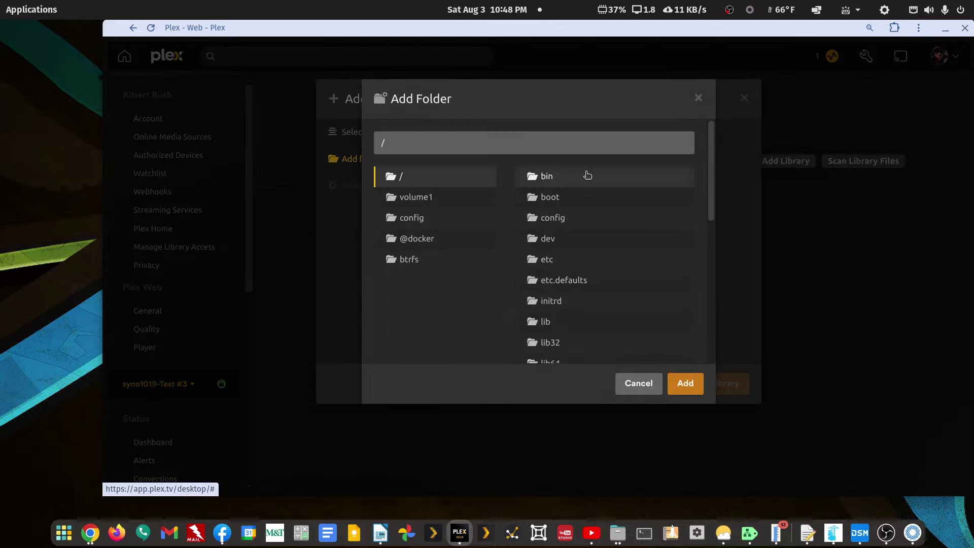
scroll(570, 315, down, 2)
scroll(570, 305, down, 2)
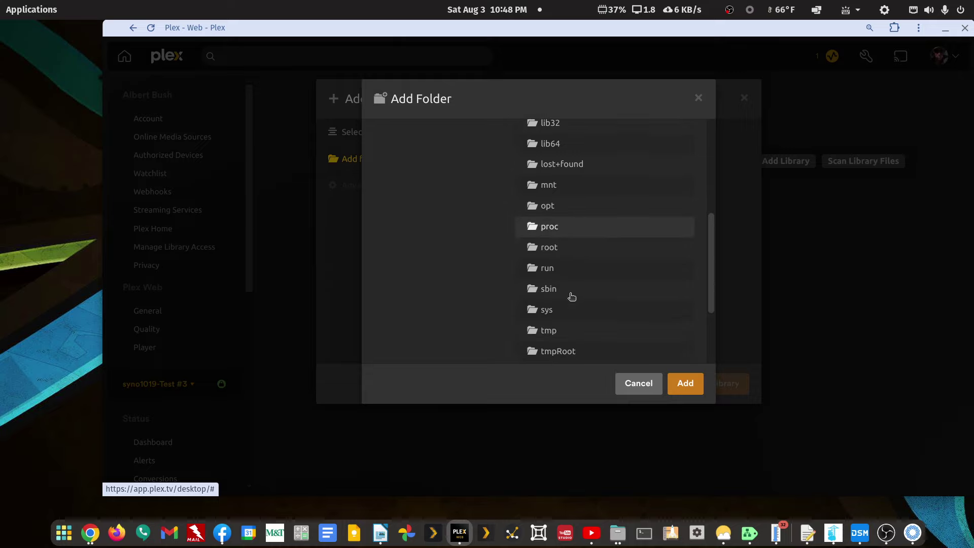
scroll(570, 297, down, 3)
click(558, 319)
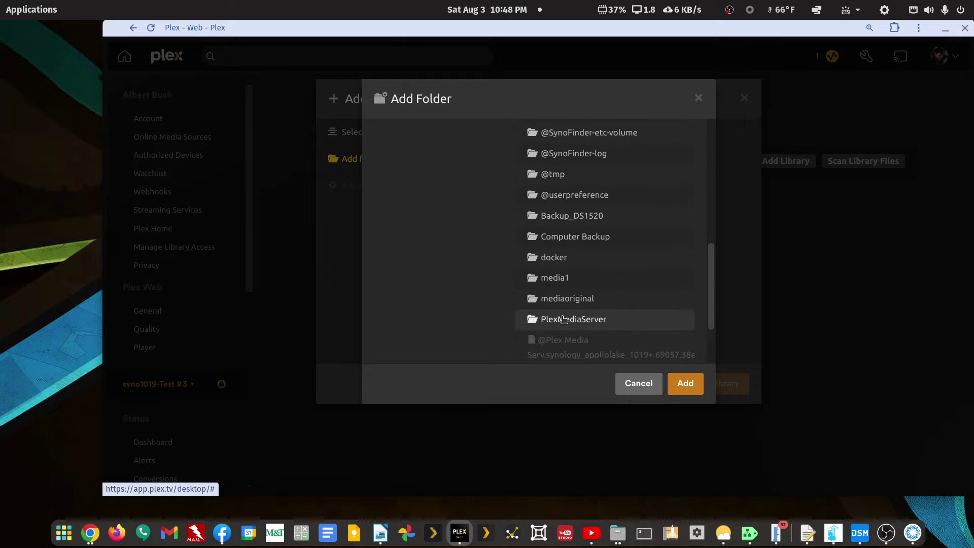
scroll(565, 299, down, 2)
click(554, 192)
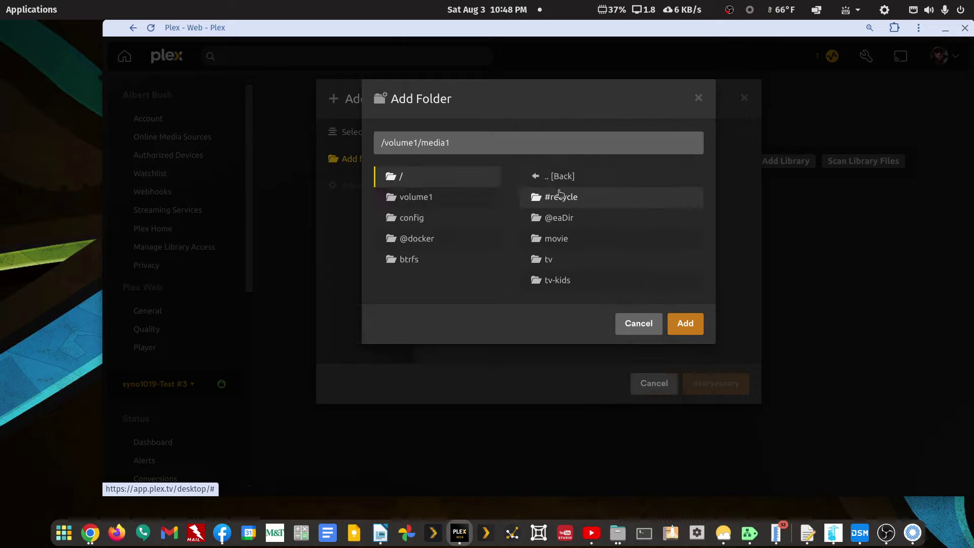
click(553, 263)
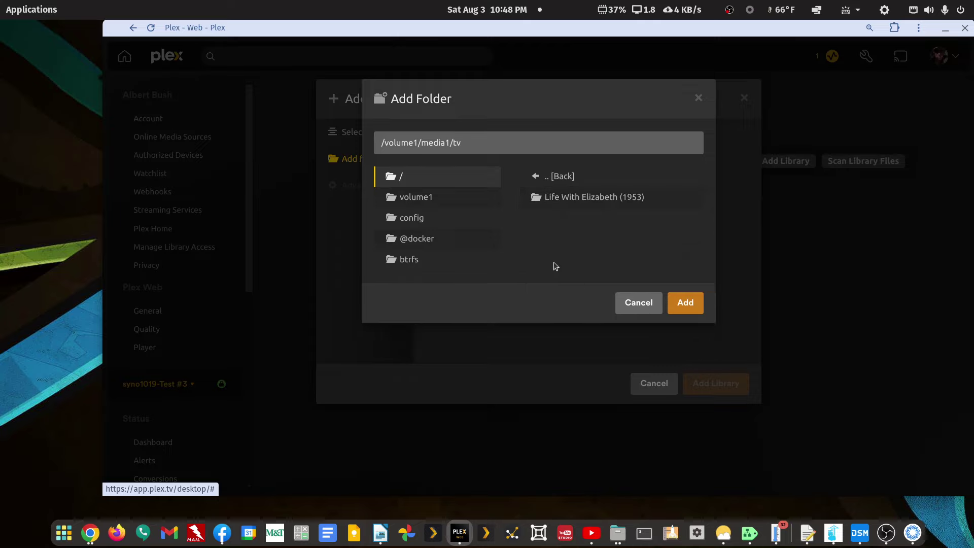
- Create the TV Shows library from the /volume1/media1/tv folder with episode ordering set to TheTVDB
click(685, 302)
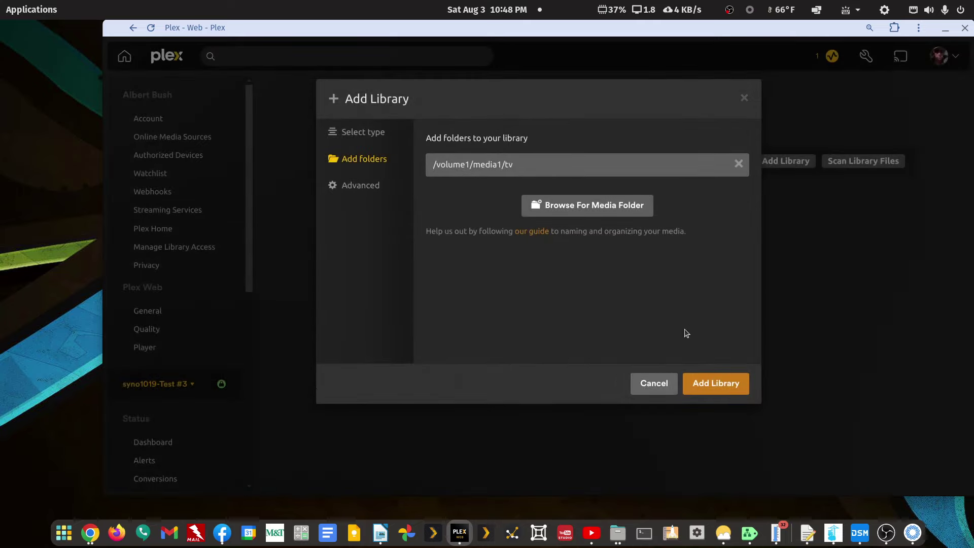
click(361, 185)
scroll(537, 260, down, 3)
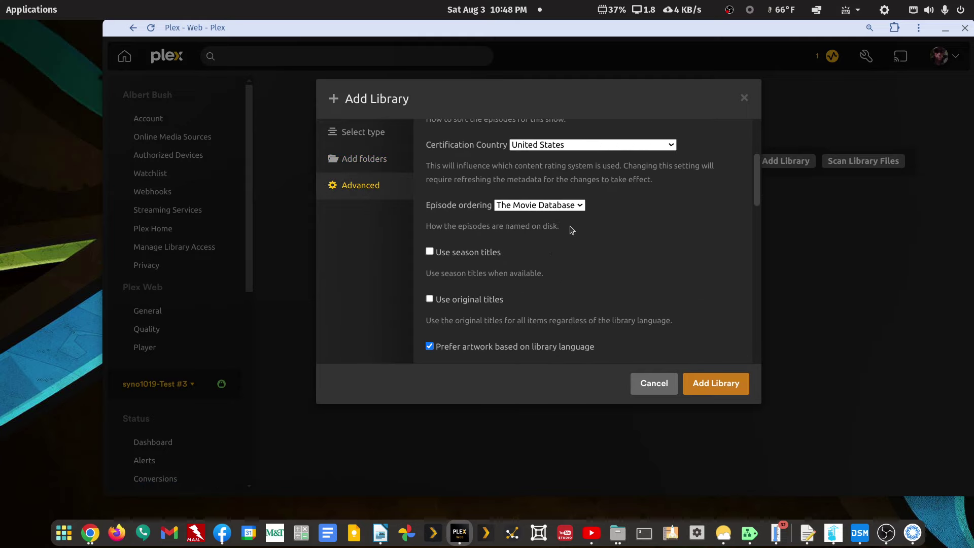
click(580, 208)
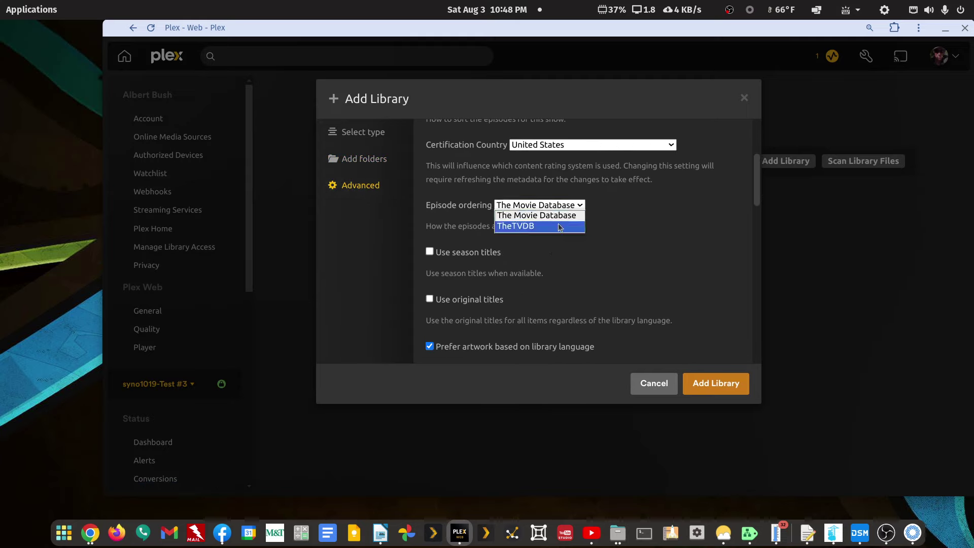
click(560, 227)
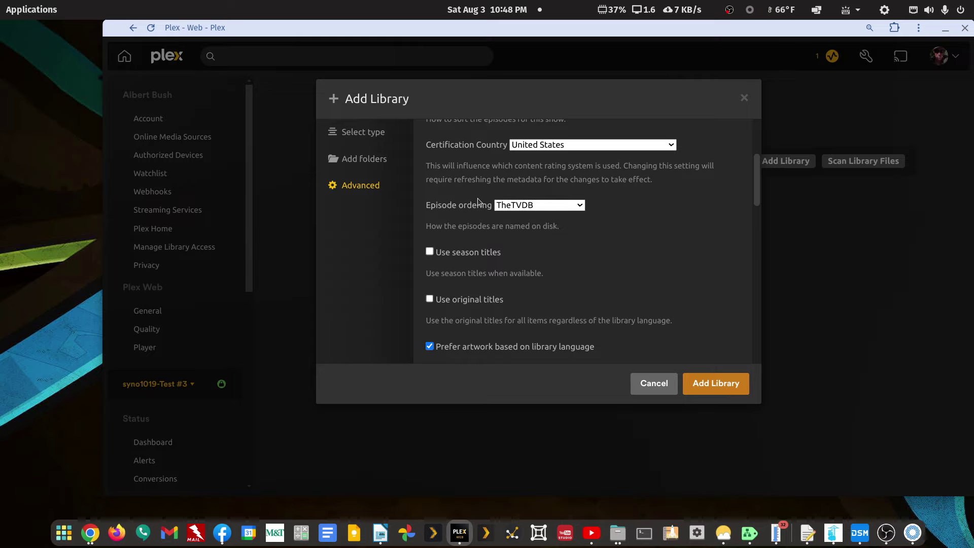
click(719, 387)
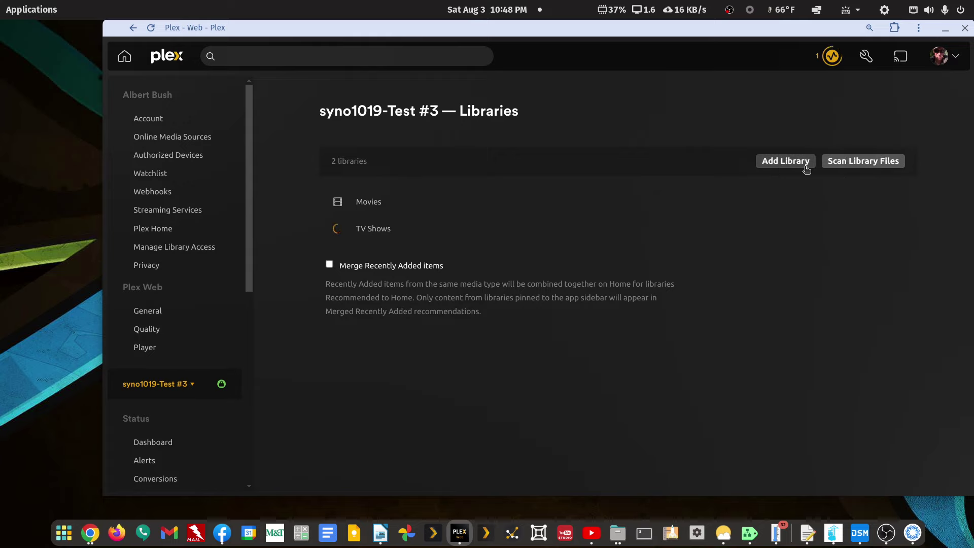
- Start another library of type TV Shows and name it "TV Shows - Kids"
click(804, 165)
click(543, 180)
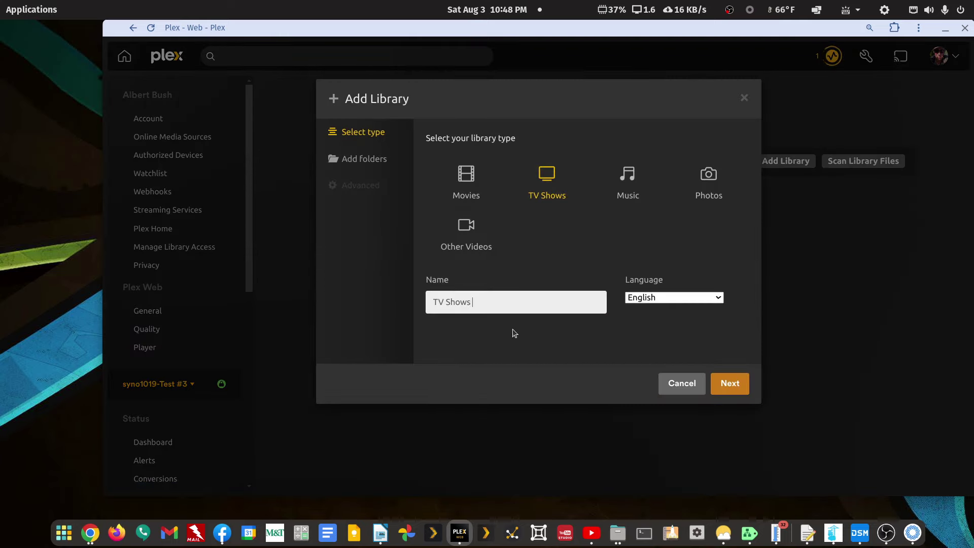
text(- Kids)
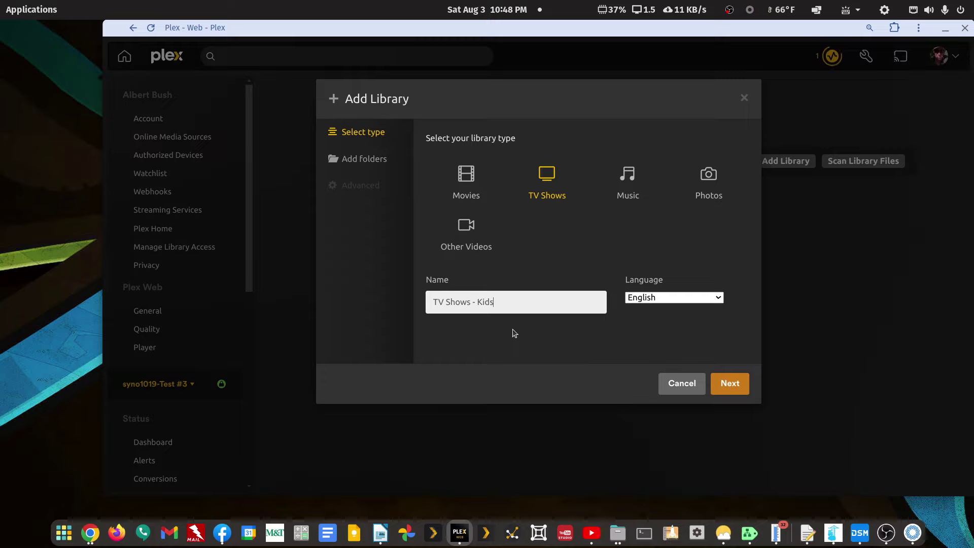
click(729, 384)
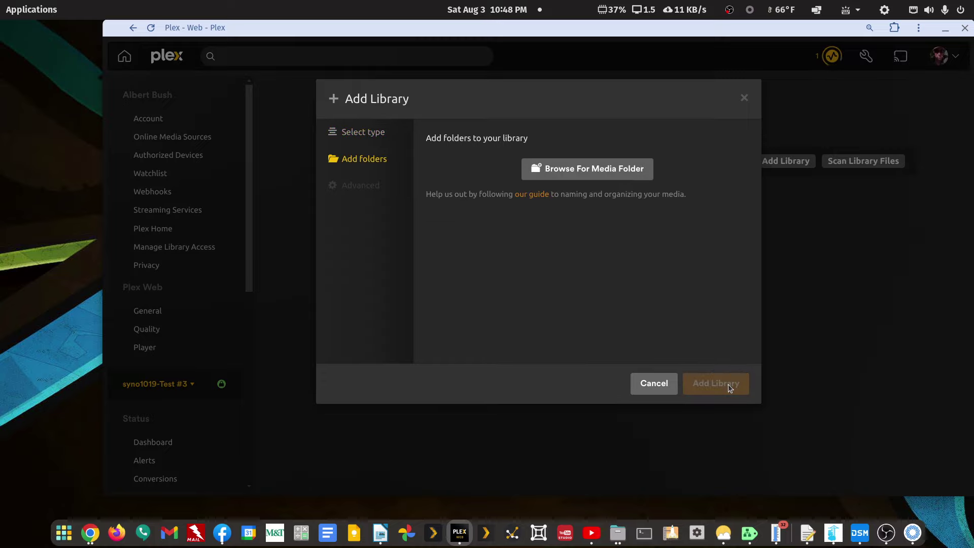
- Add the /volume1/media1/tv-kids folder as the media source of the new kids library
click(626, 173)
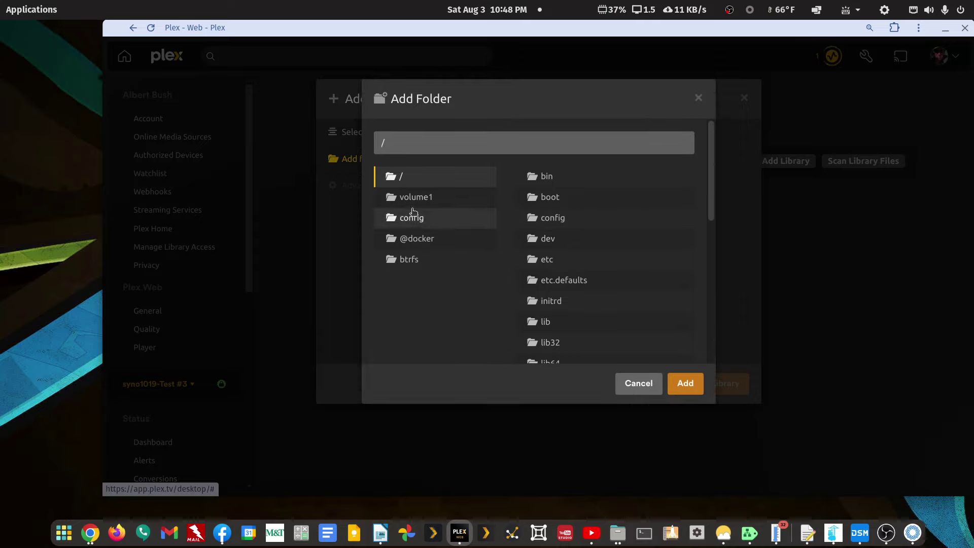
click(419, 199)
scroll(628, 324, down, 1)
scroll(628, 323, down, 4)
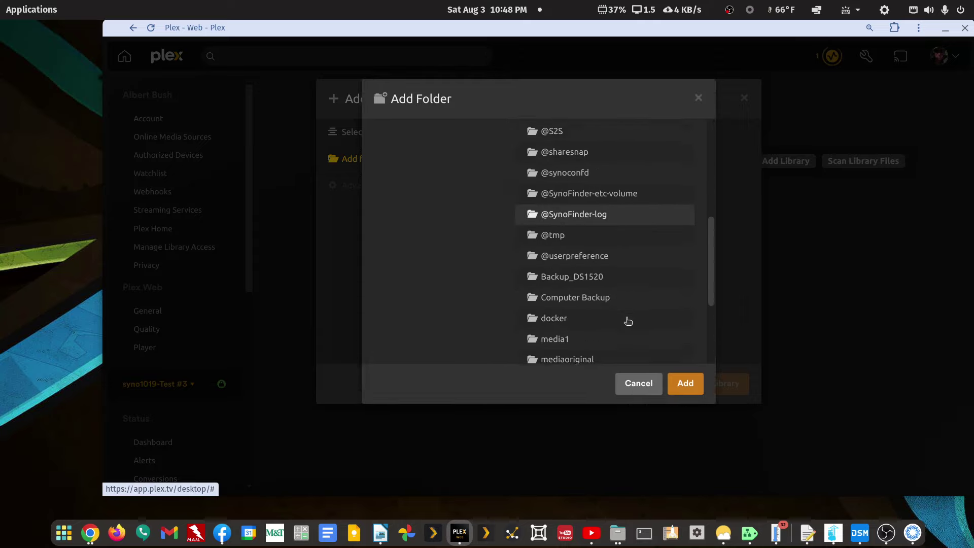
click(564, 298)
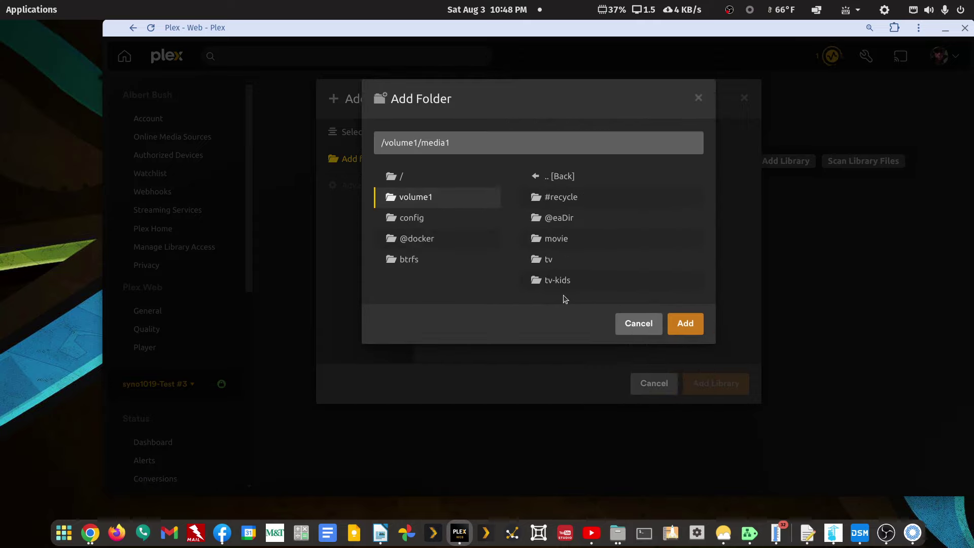
click(549, 281)
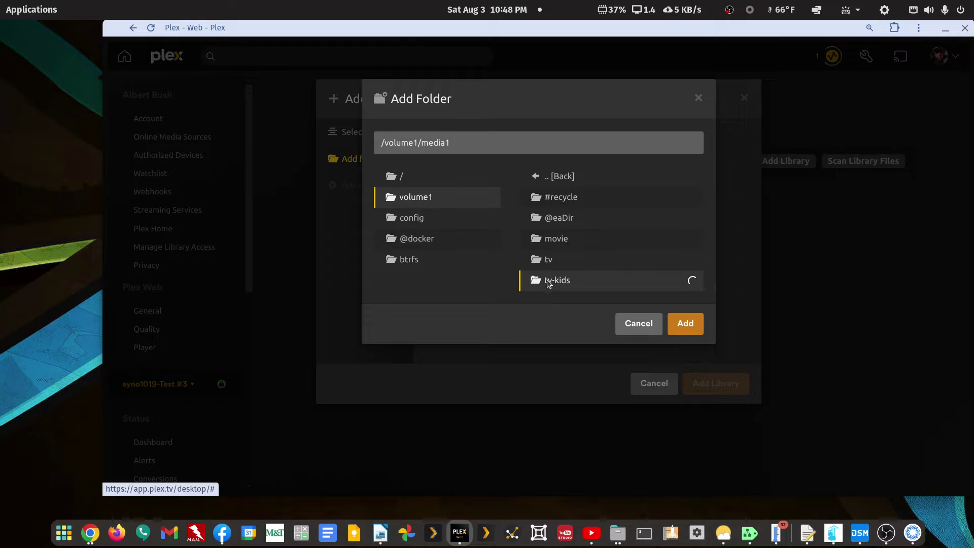
click(673, 305)
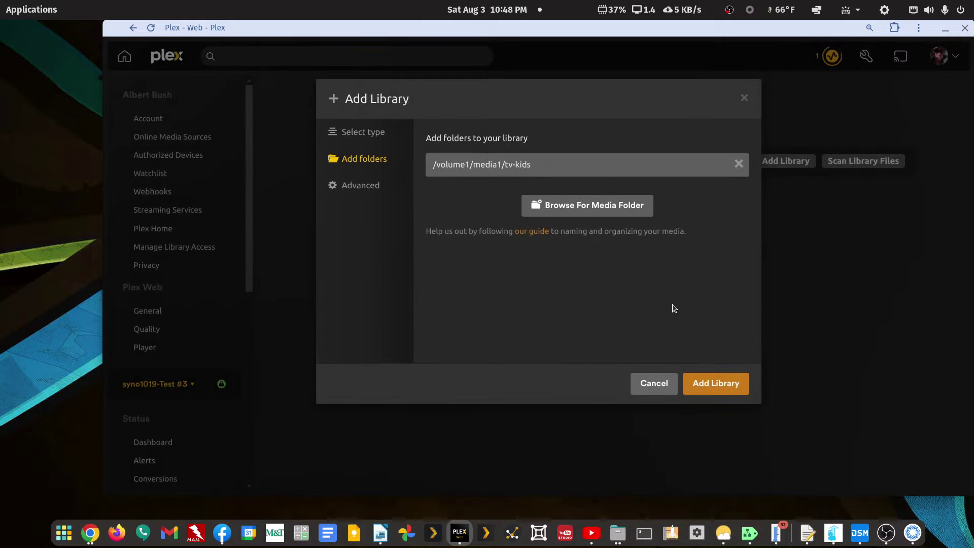
- Set the kids library's episode ordering to TheTVDB in the advanced settings and create the library
click(371, 189)
scroll(533, 344, down, 4)
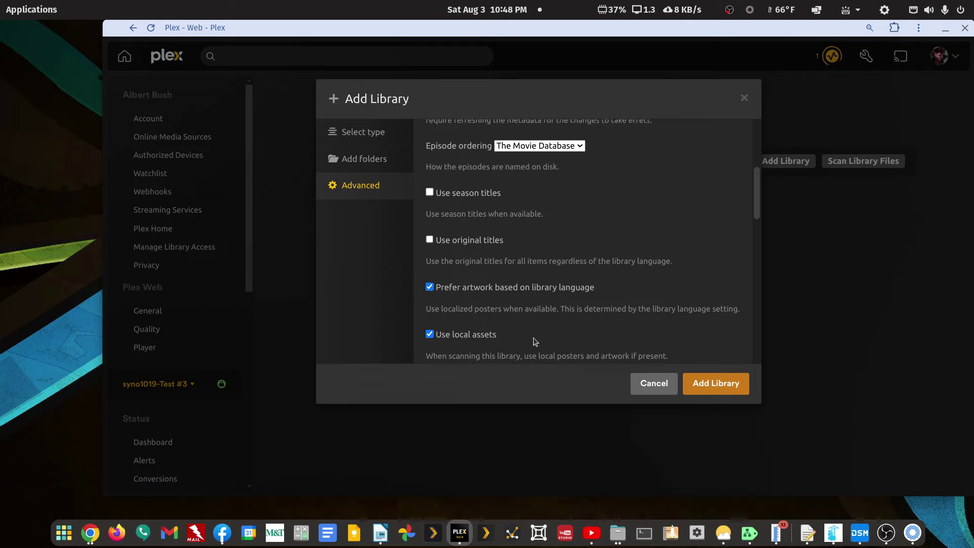
scroll(522, 308, up, 3)
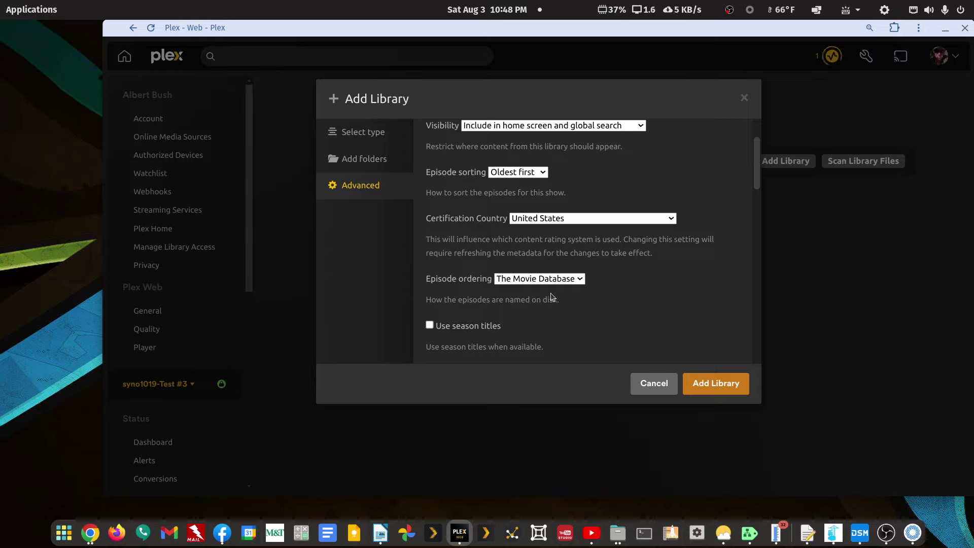
click(580, 280)
click(520, 300)
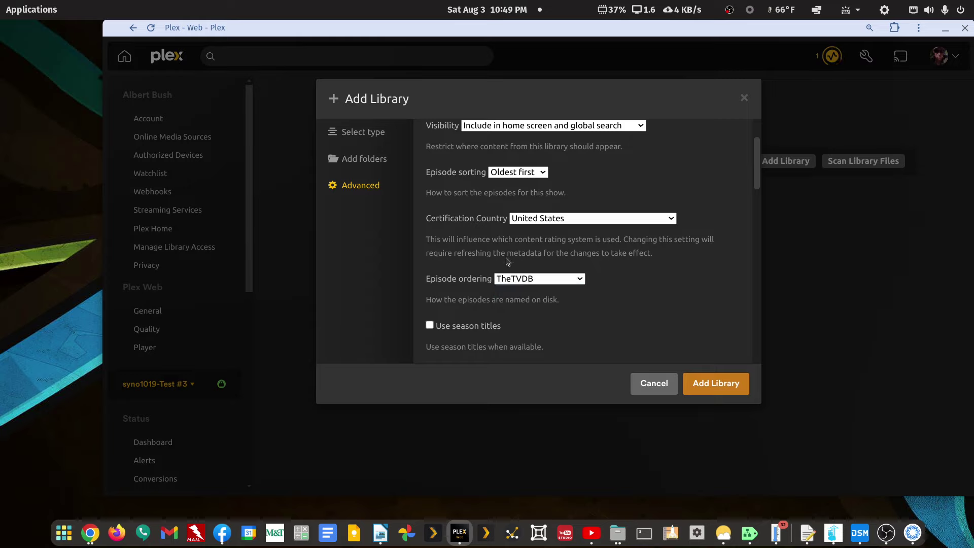
click(727, 389)
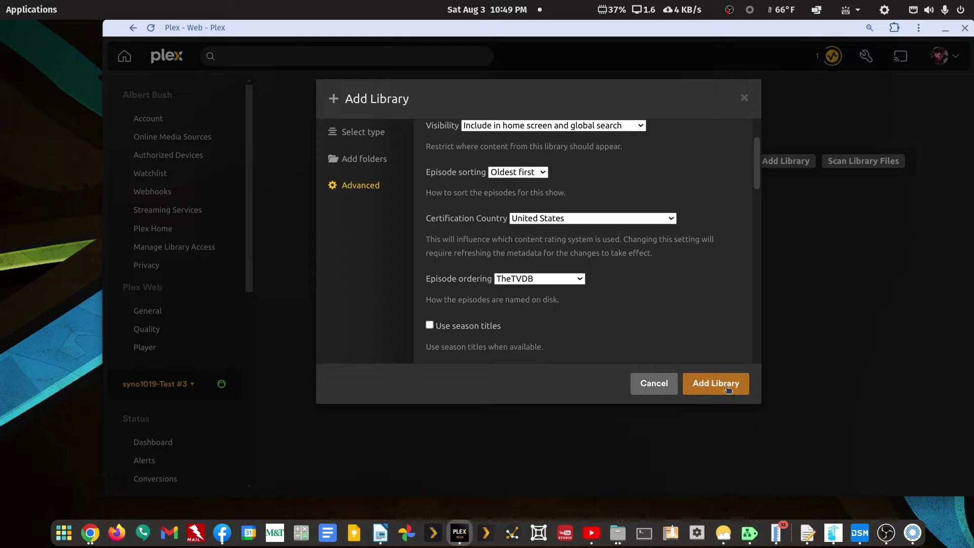
- Browse the syno1019-Test #3 TV Shows library and test playback of Life With Elizabeth season 1, episode 15
click(381, 233)
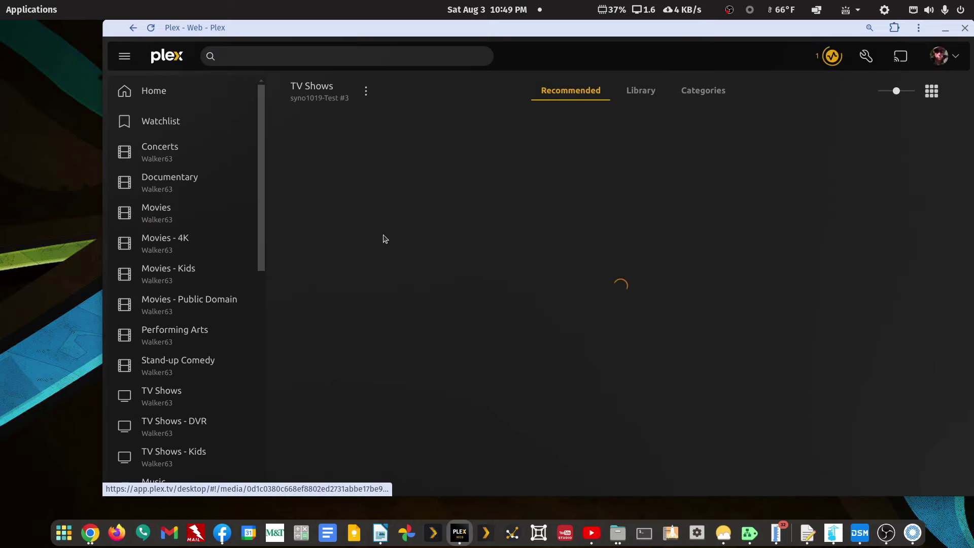
click(648, 90)
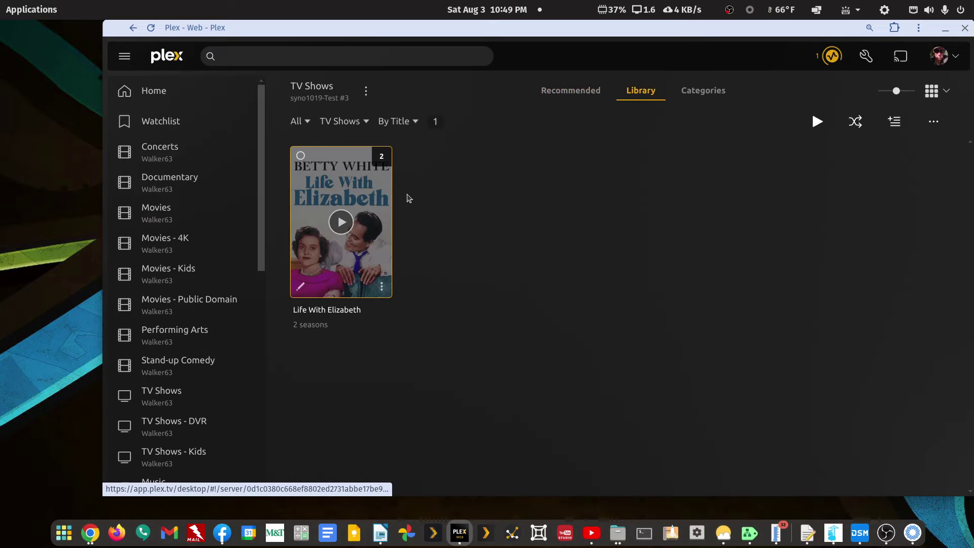
click(595, 90)
click(577, 222)
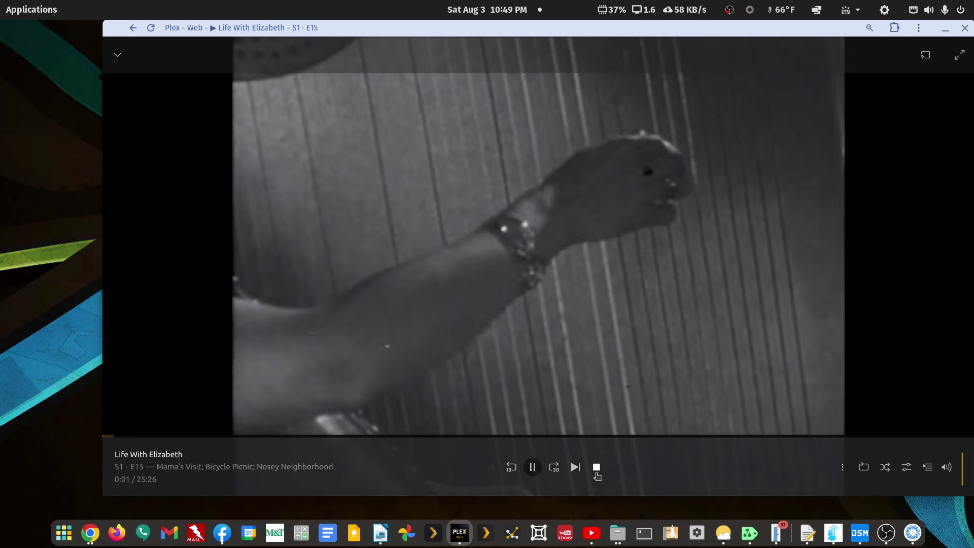
click(597, 466)
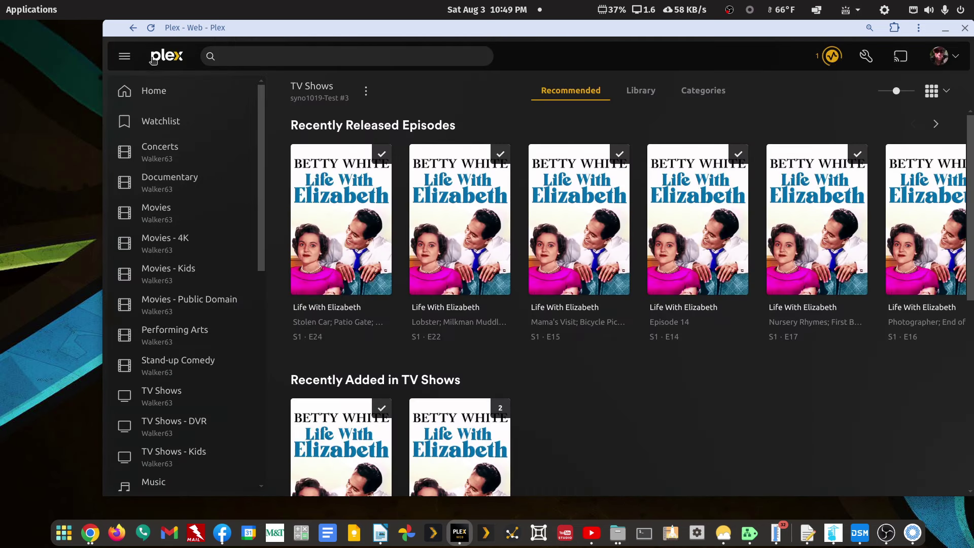
- Browse the syno1019-Test #3 TV Shows - Kids library and test playback of Looney Tunes Season 1931
click(133, 27)
click(378, 255)
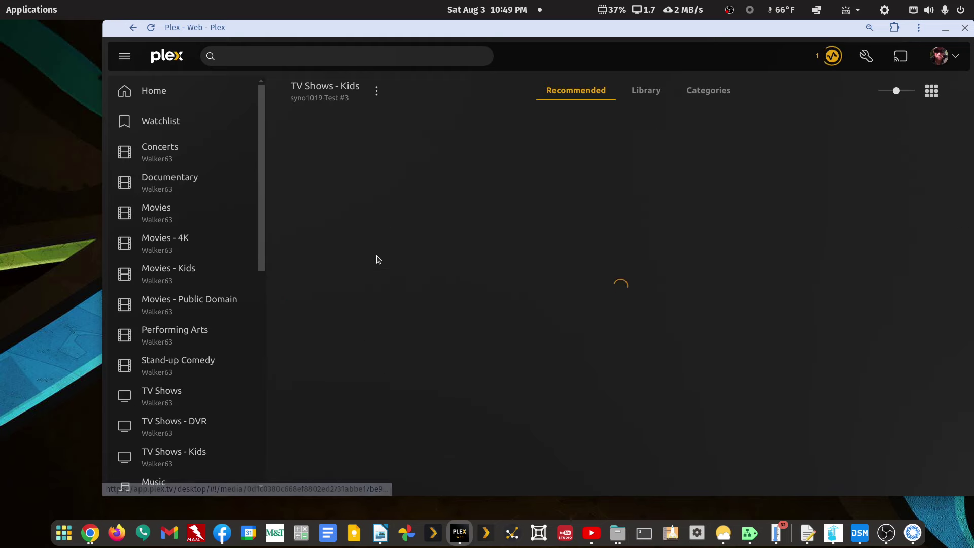
click(658, 95)
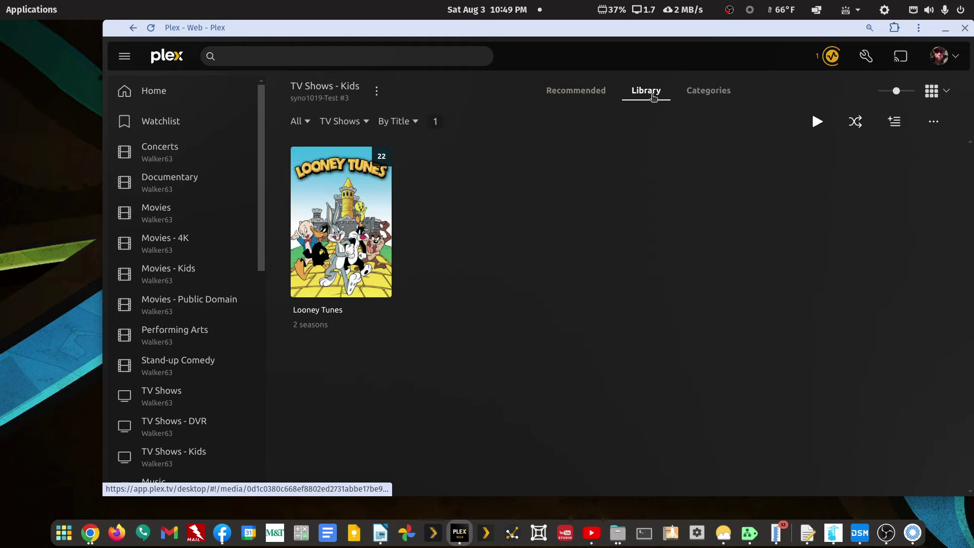
click(391, 240)
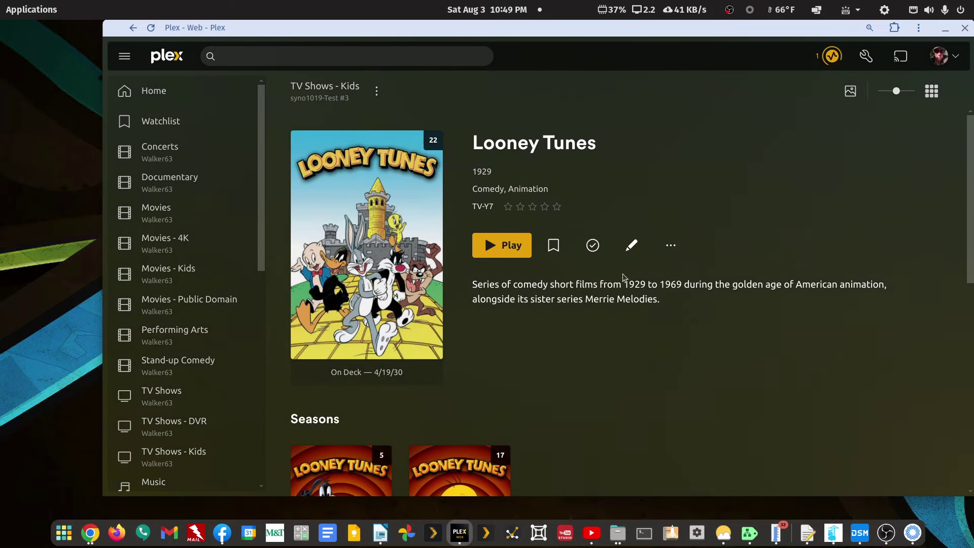
scroll(450, 376, down, 4)
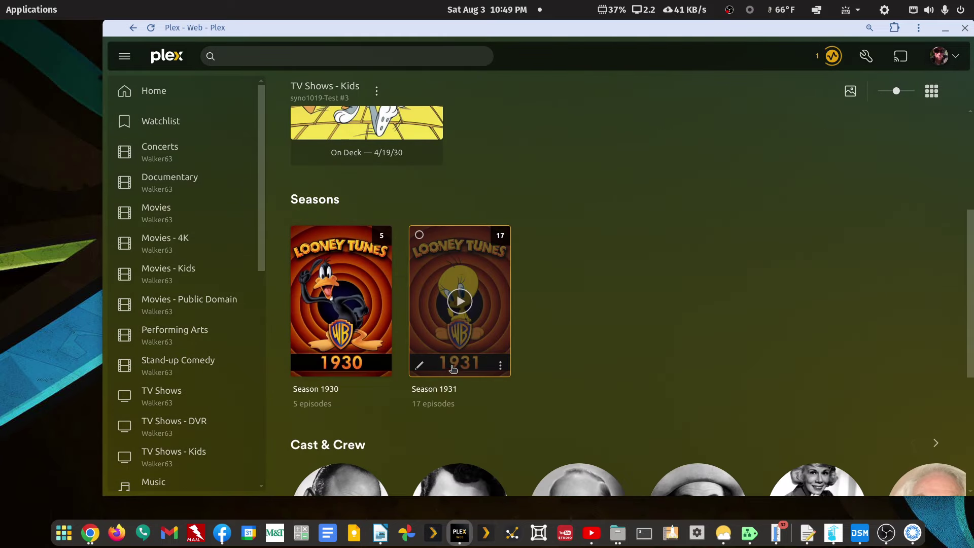
click(467, 304)
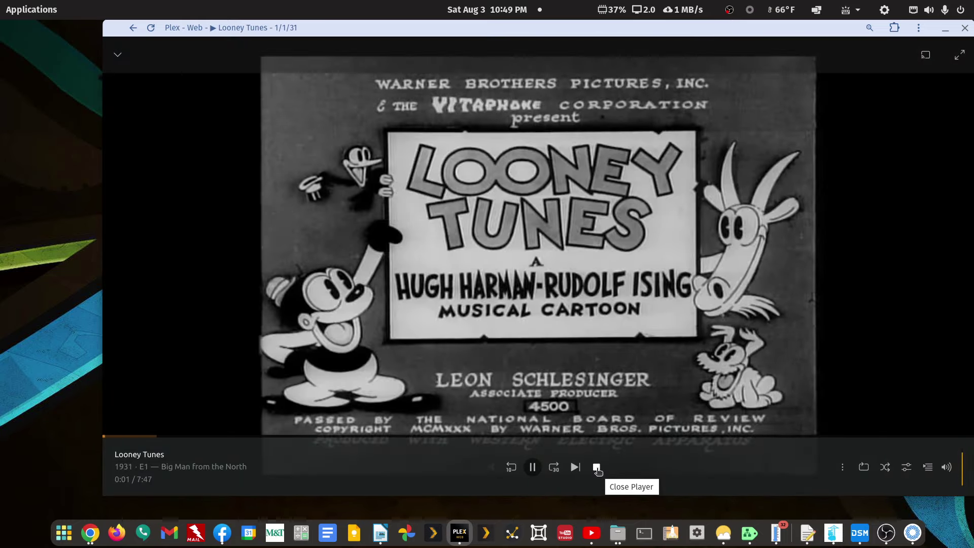
click(597, 467)
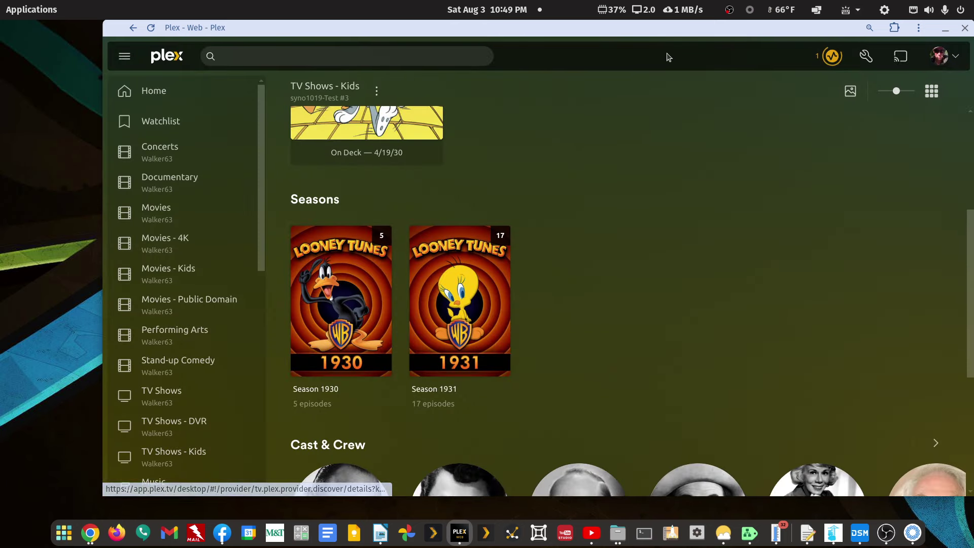
- Switch to Synology DSM and review the shared folders of syno1019 in File Station, then close it
click(945, 28)
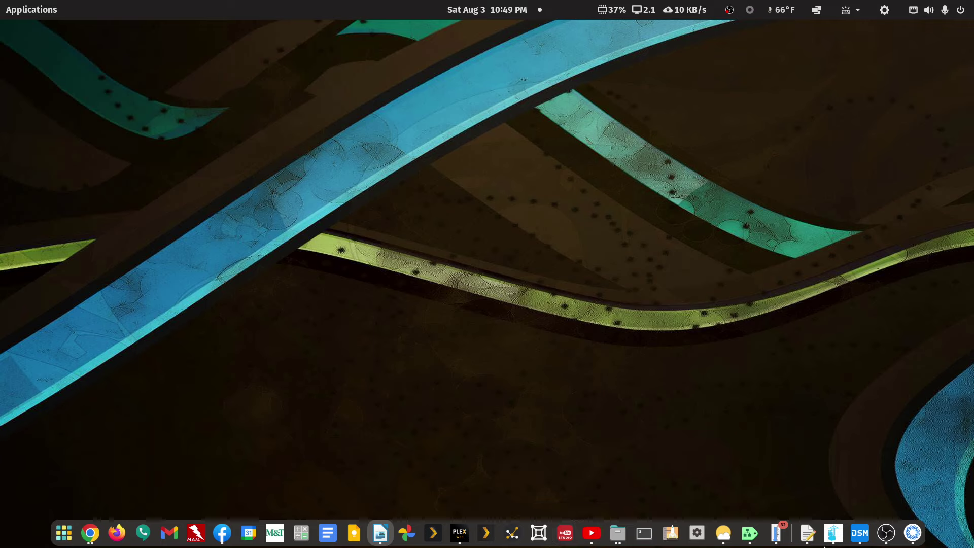
click(863, 537)
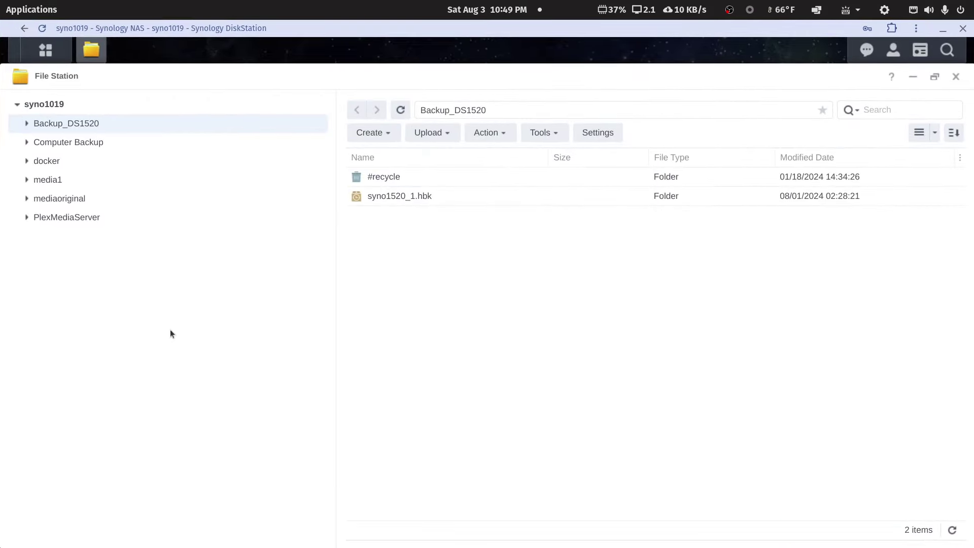
click(17, 105)
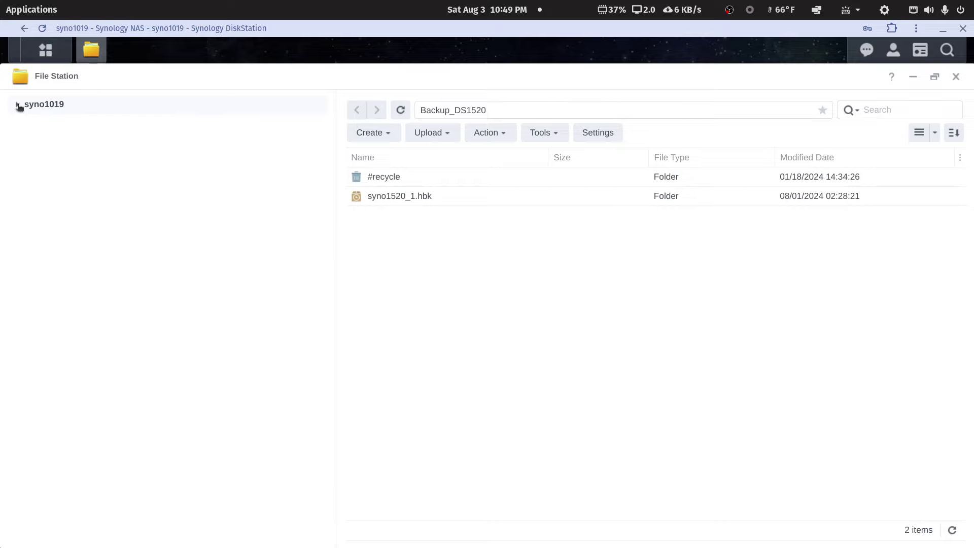
click(18, 104)
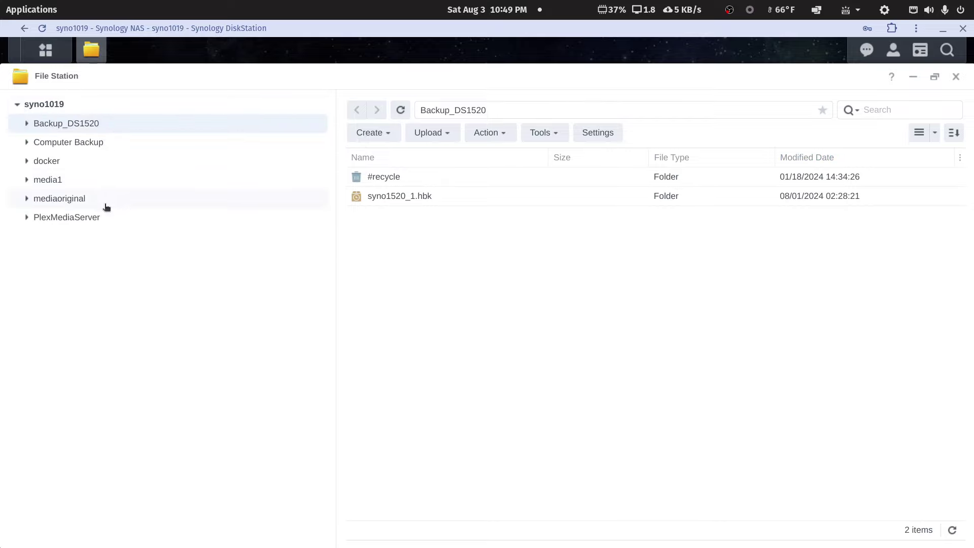
mouse_move(61, 183)
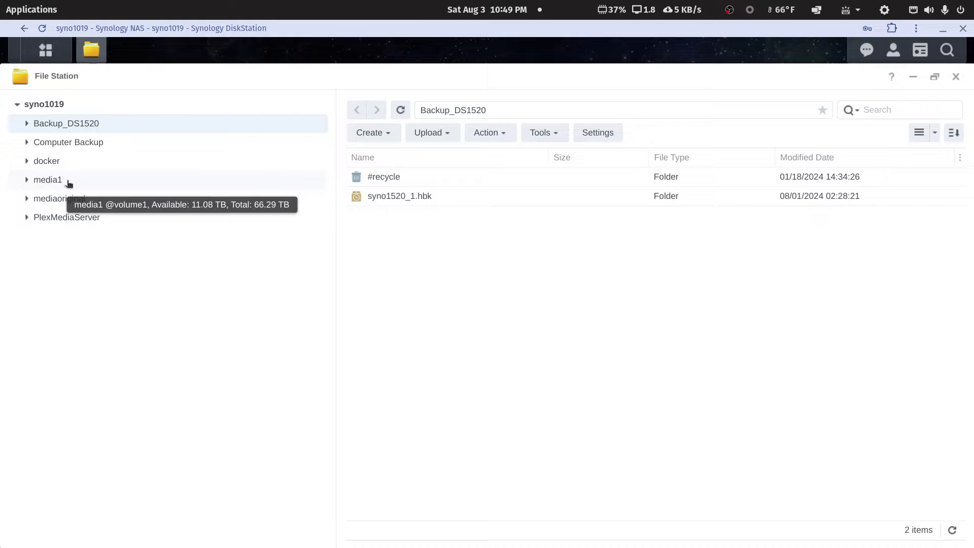
mouse_move(62, 203)
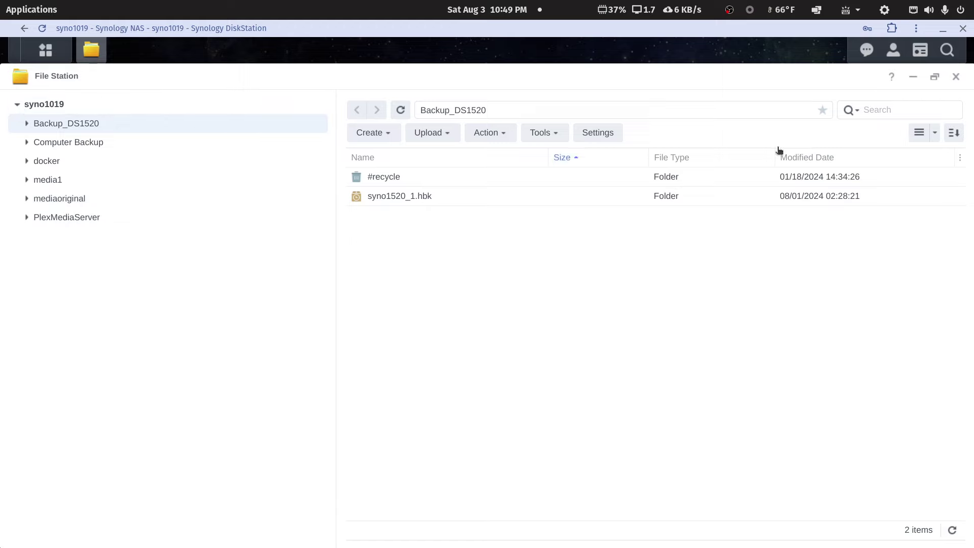
click(954, 78)
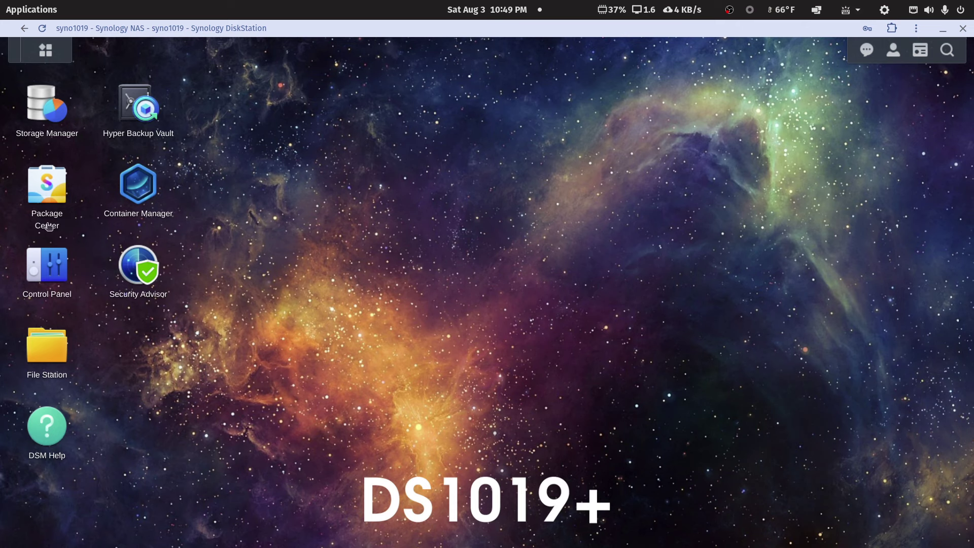
- Open the shared folder list in Control Panel, examine the general properties of mediaoriginal, and cancel without changing its name
click(52, 267)
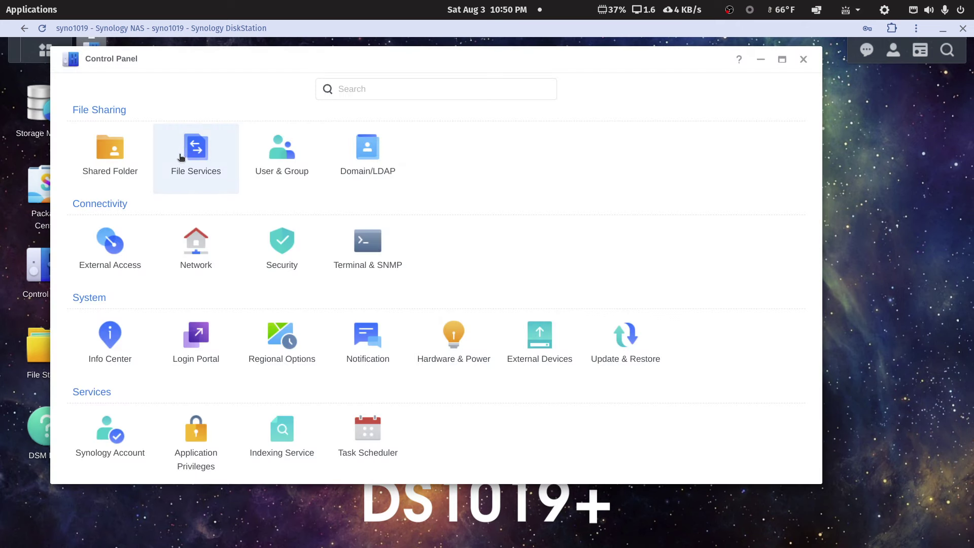
click(123, 156)
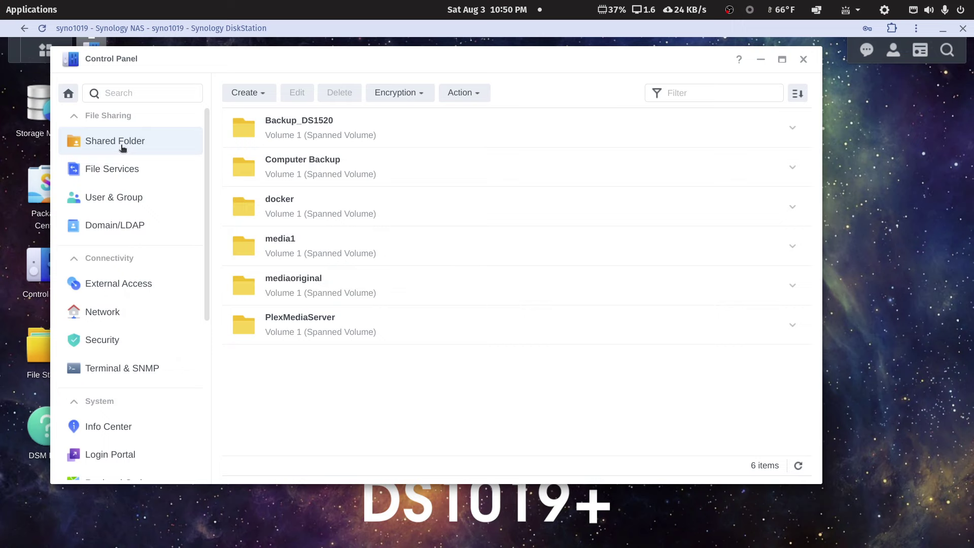
click(299, 281)
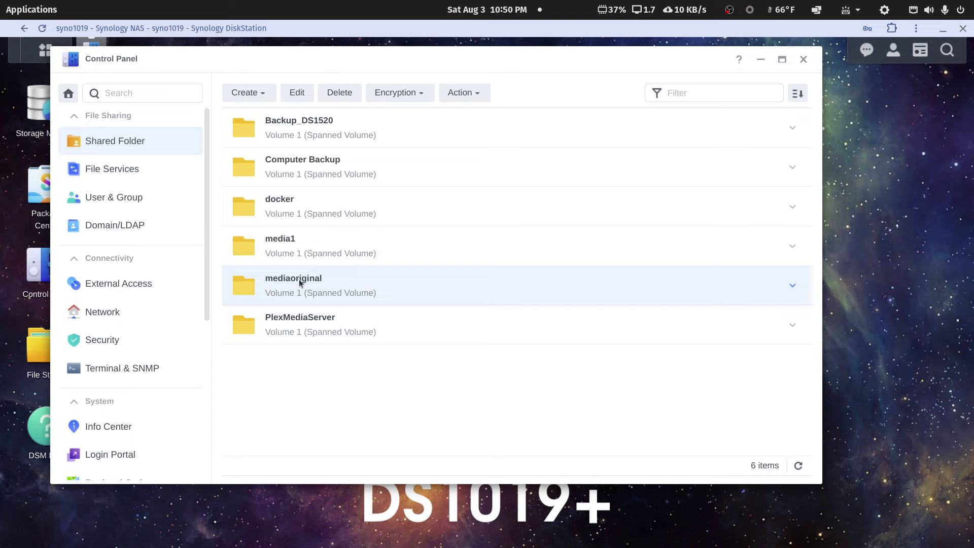
click(296, 93)
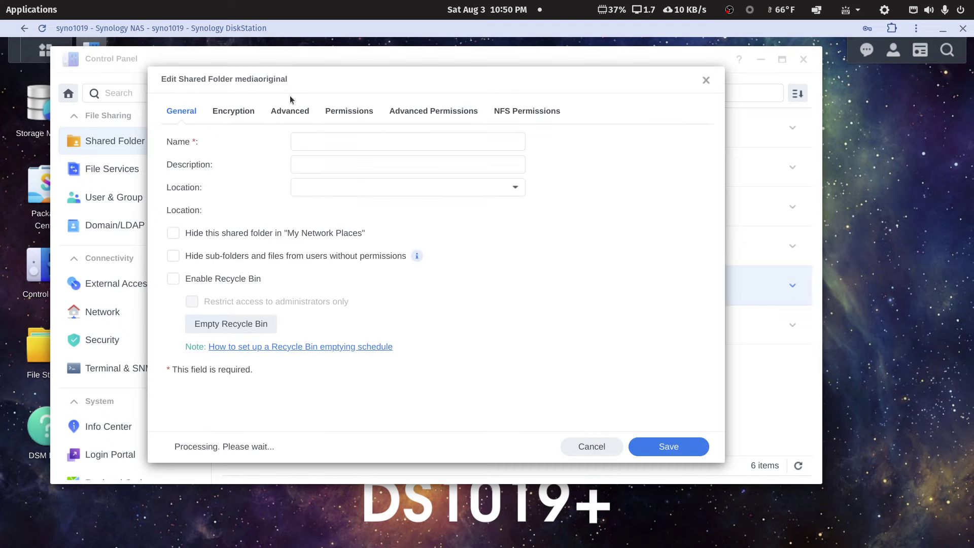
click(705, 78)
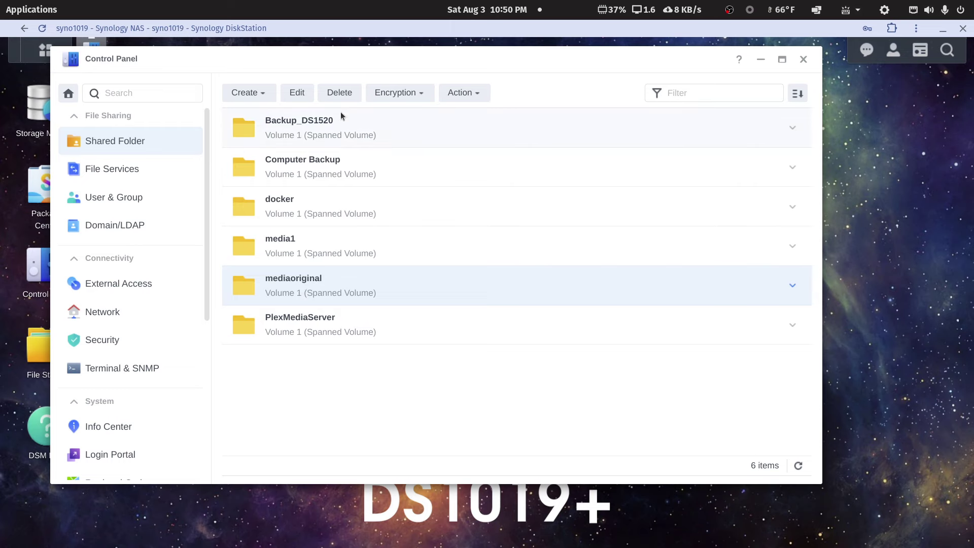
click(299, 95)
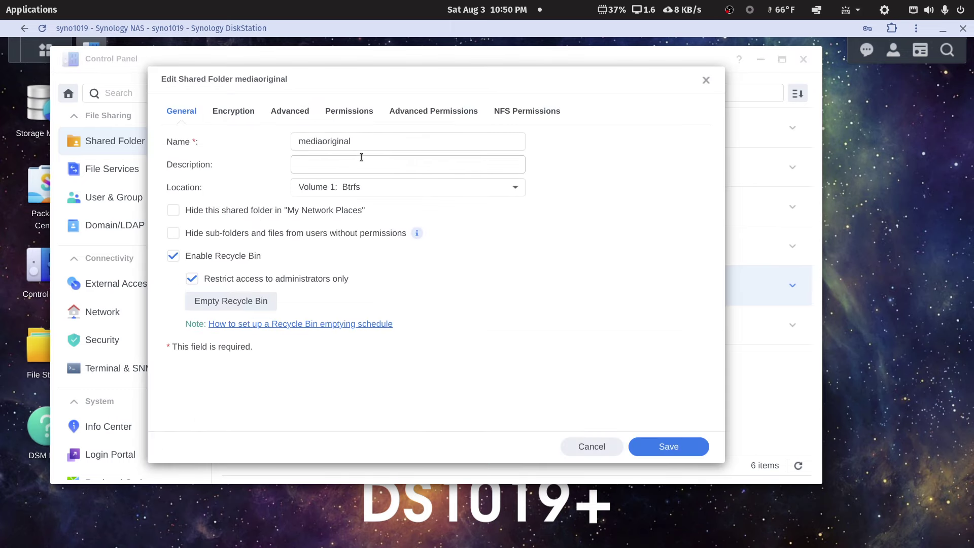
drag(364, 142, 324, 144)
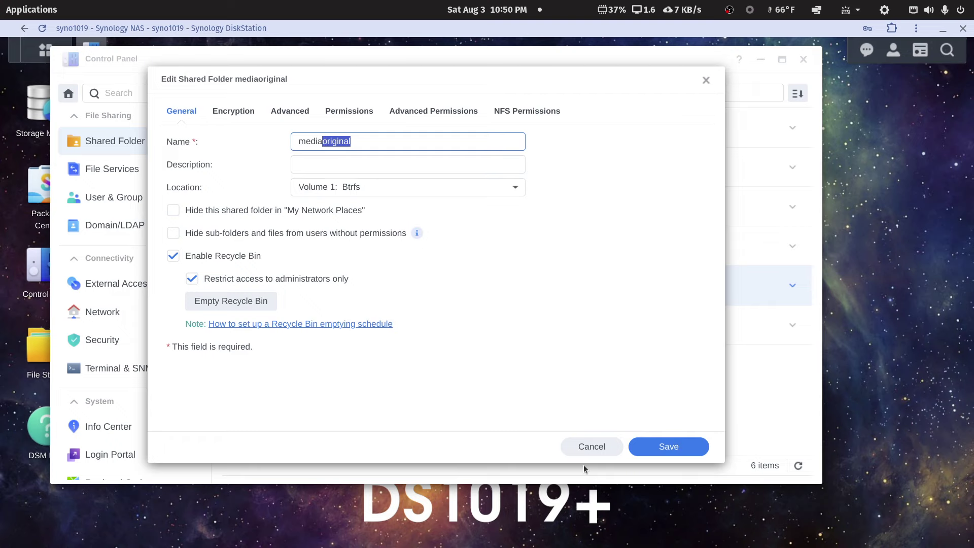
click(583, 444)
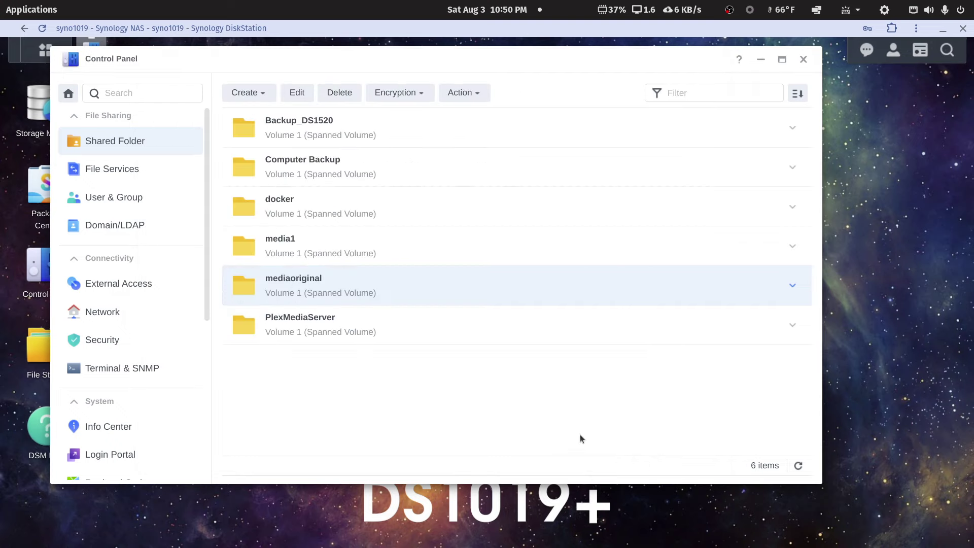
- Open the system internal user permissions of the mediaoriginal shared folder, check PlexMediaServer's Read/Write access, and save the folder settings
click(299, 94)
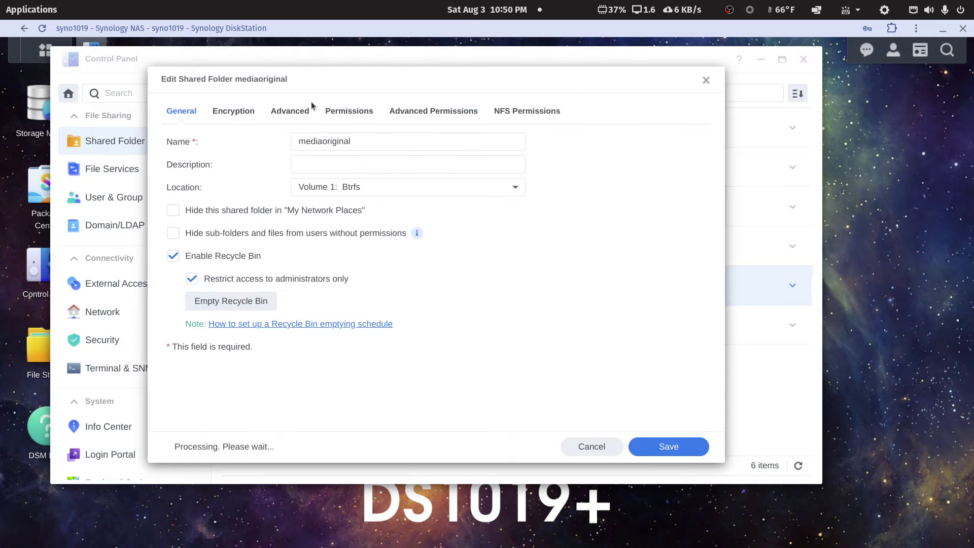
drag(546, 29, 973, 84)
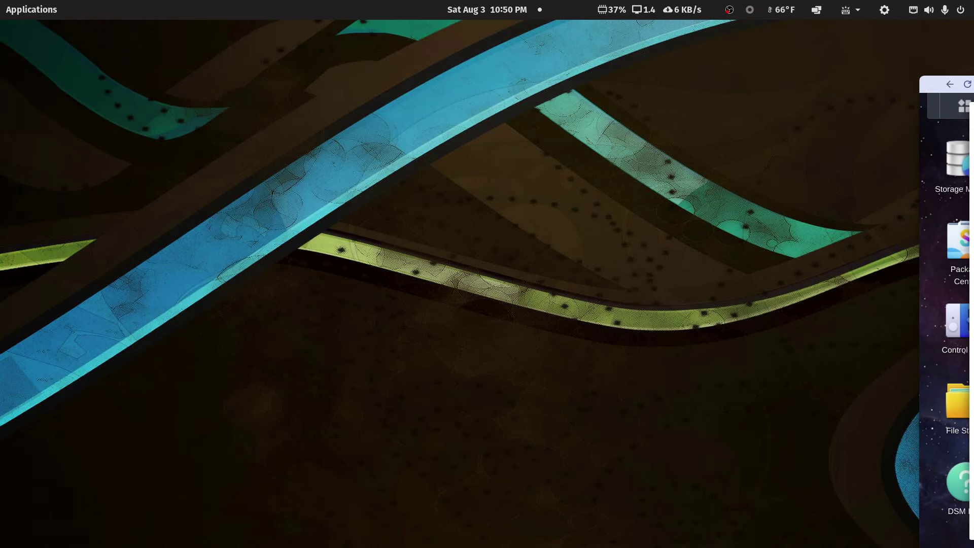
drag(973, 84, 456, 66)
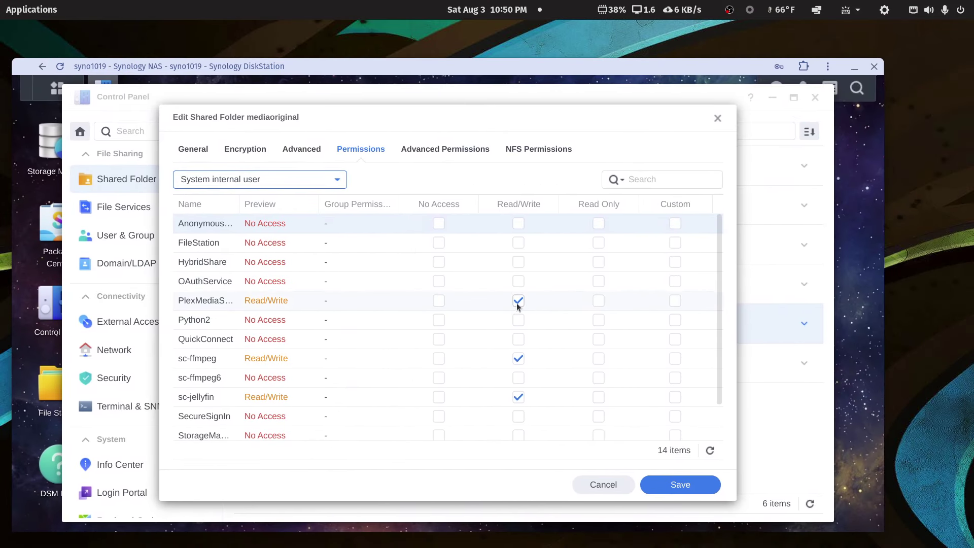
click(679, 485)
drag(613, 68, 613, 68)
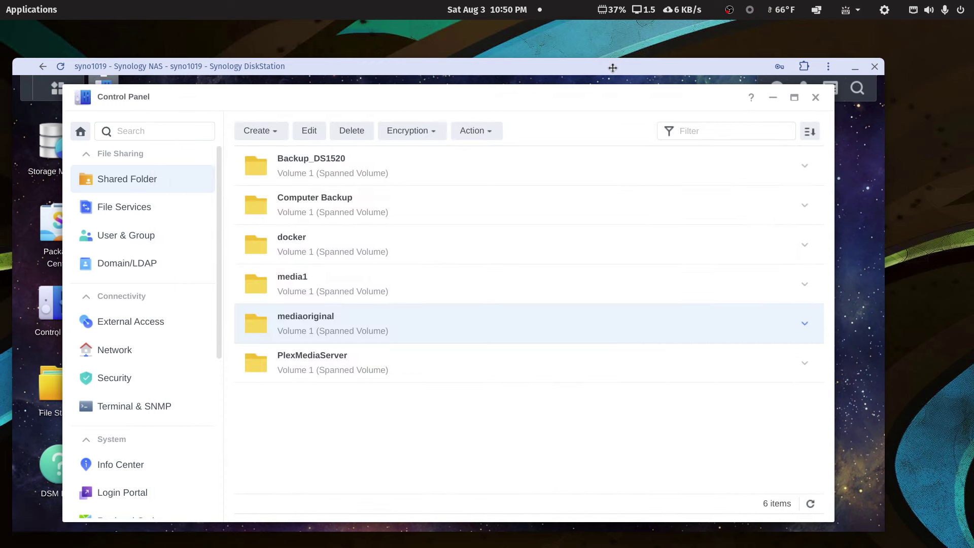
- Rename the shared folder mediaoriginal to mediaoriginalmedia and save the change
click(298, 131)
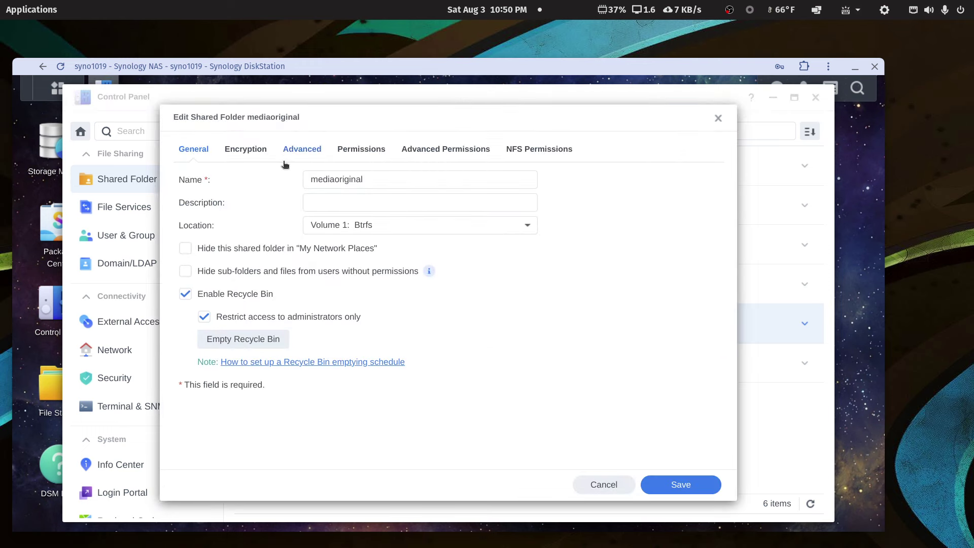
drag(400, 180, 335, 183)
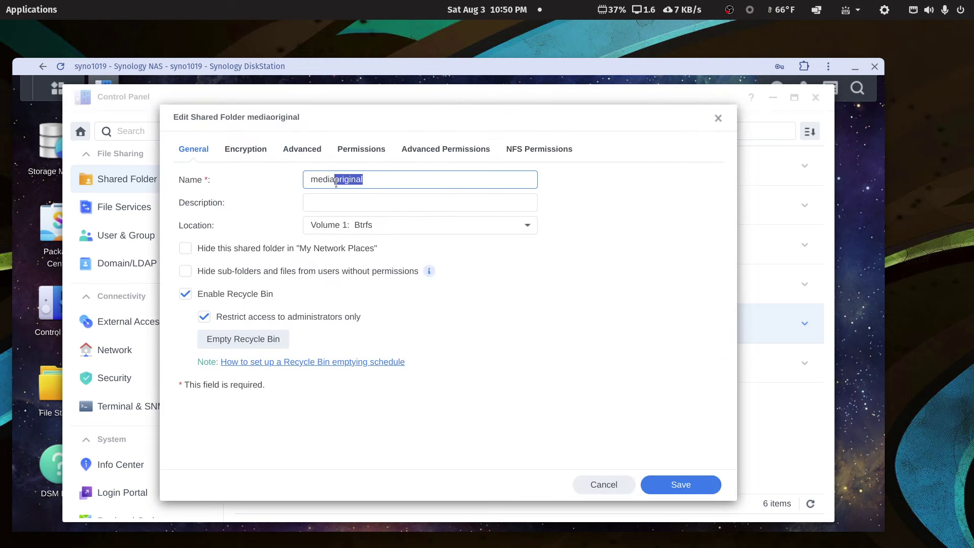
click(364, 183)
text(media)
click(686, 486)
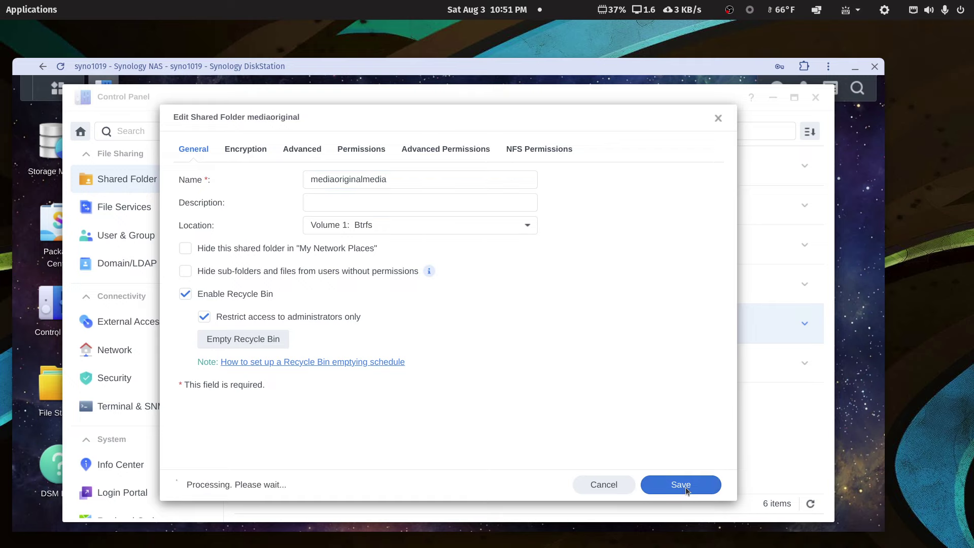
click(686, 487)
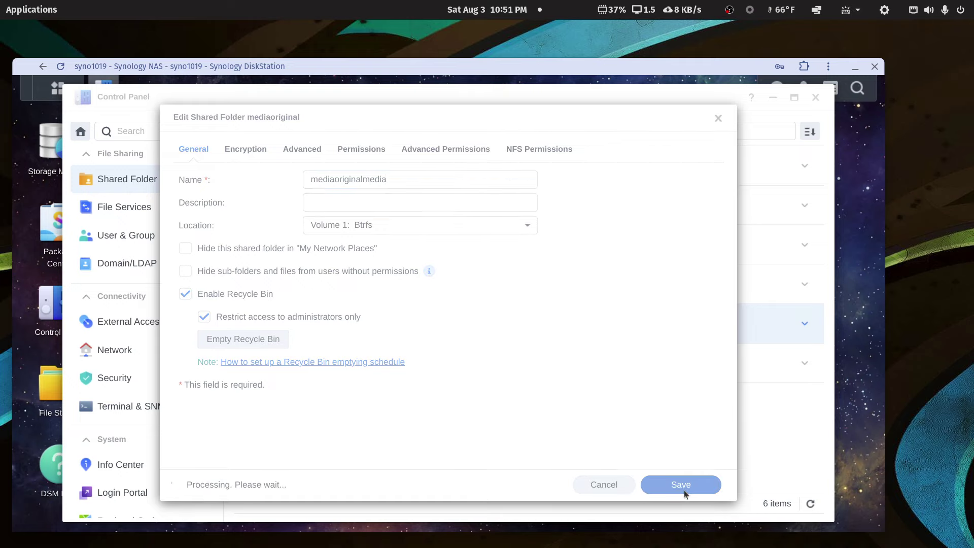
- Open the edit settings of the mediaoriginalmedia shared folder and move the DSM window off the screen
drag(504, 69, 574, 64)
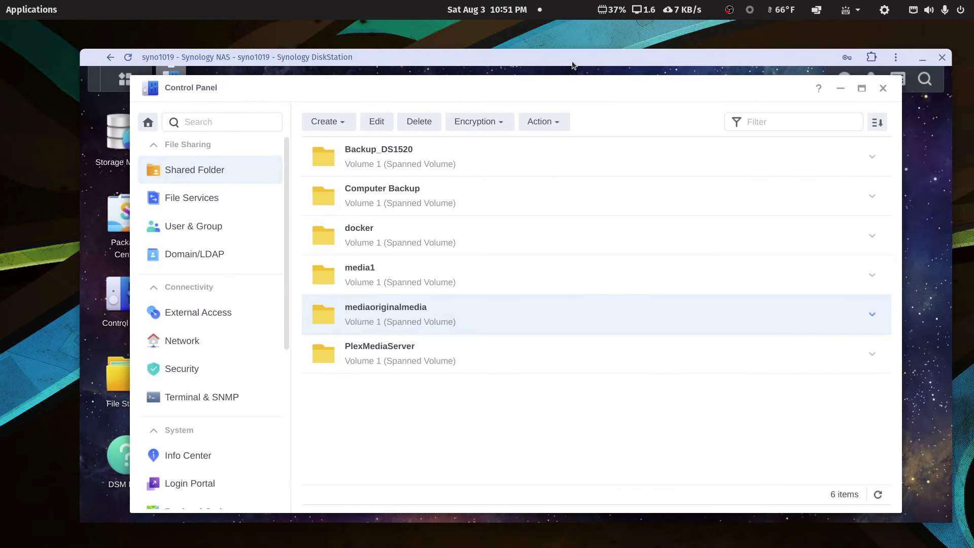
click(376, 122)
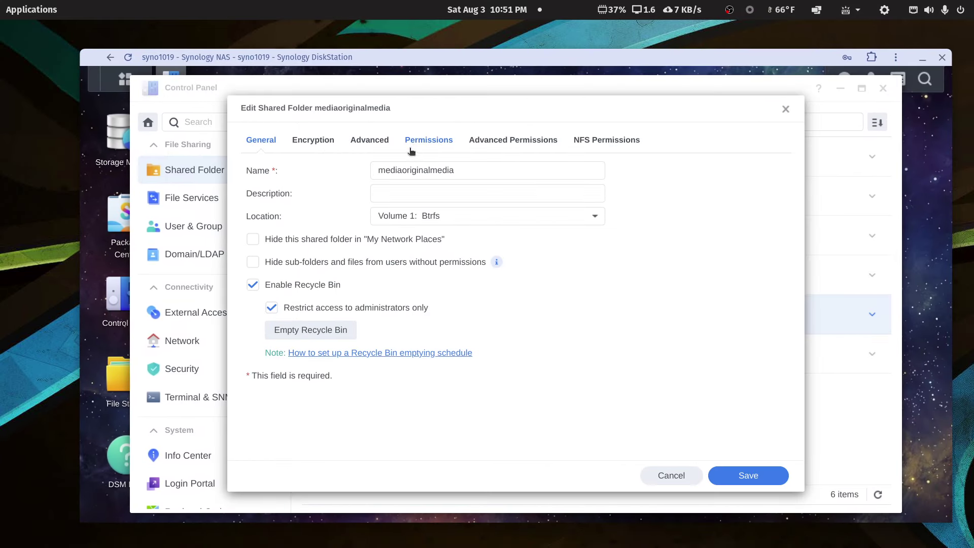
drag(463, 60, 973, 55)
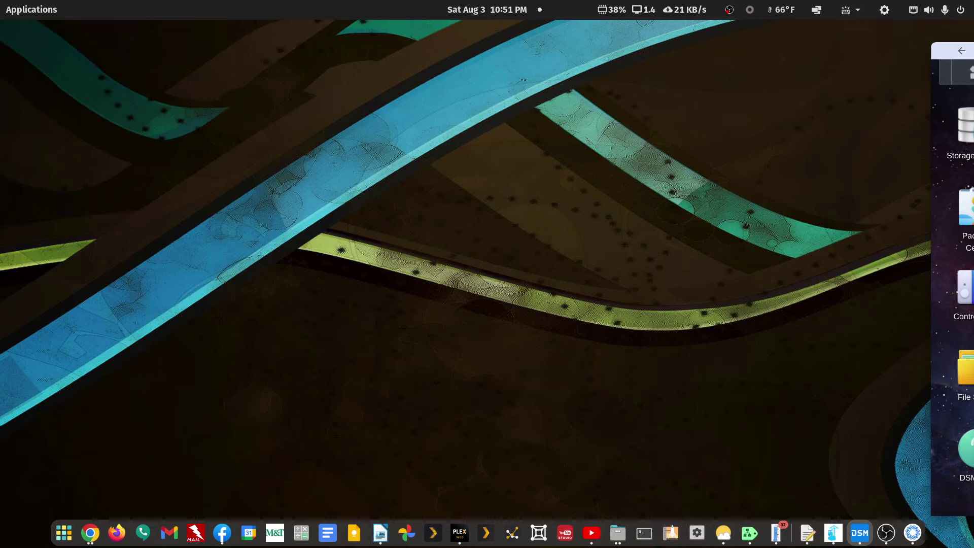
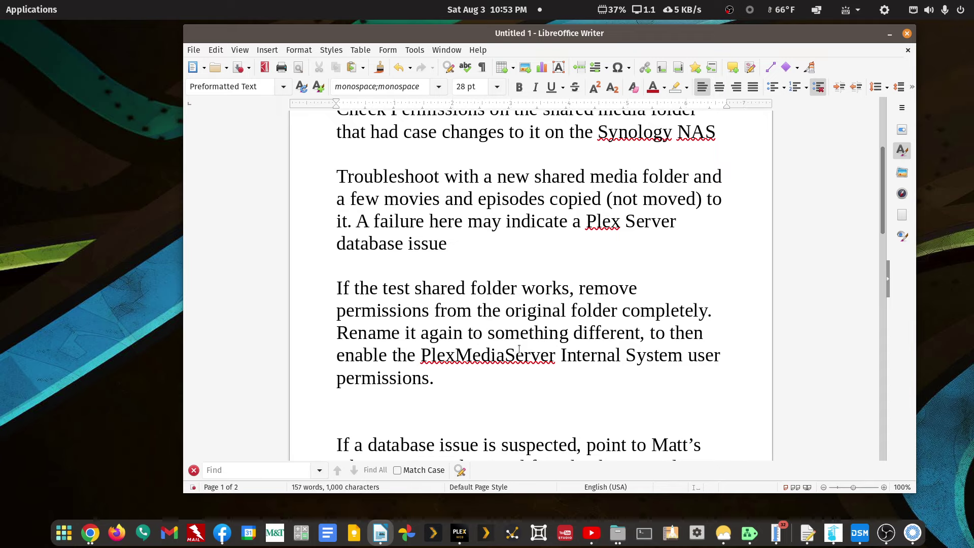
- Read the LibreOffice Writer notes on folder permissions and database repair, and move the document window off the screen
scroll(519, 349, down, 2)
scroll(519, 349, down, 1)
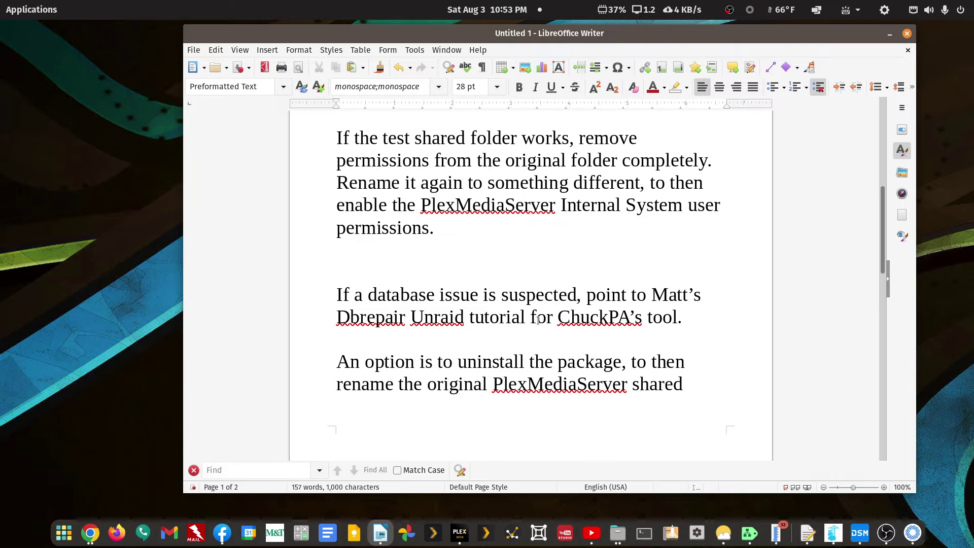
drag(559, 35, 973, 89)
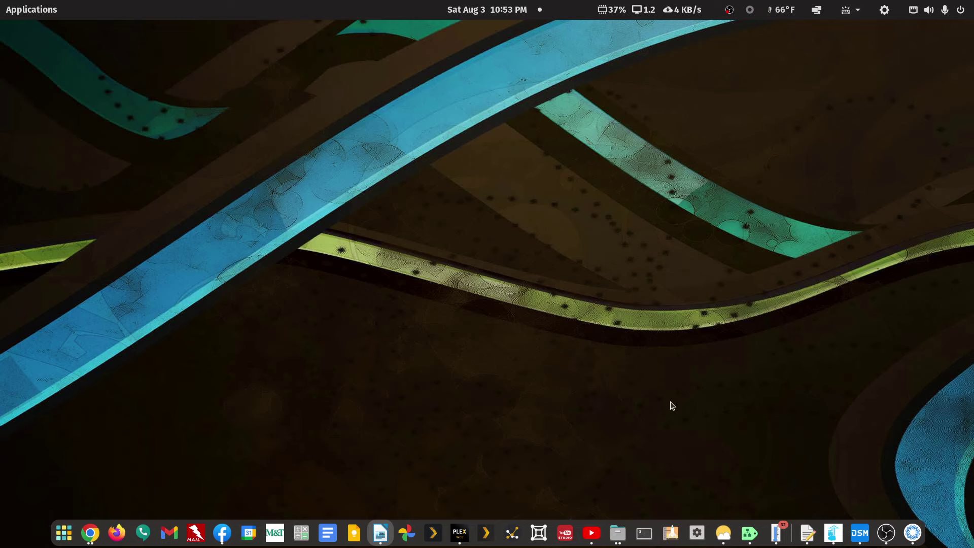
- Switch to YouTube and search for "plex dbrepair"
click(589, 534)
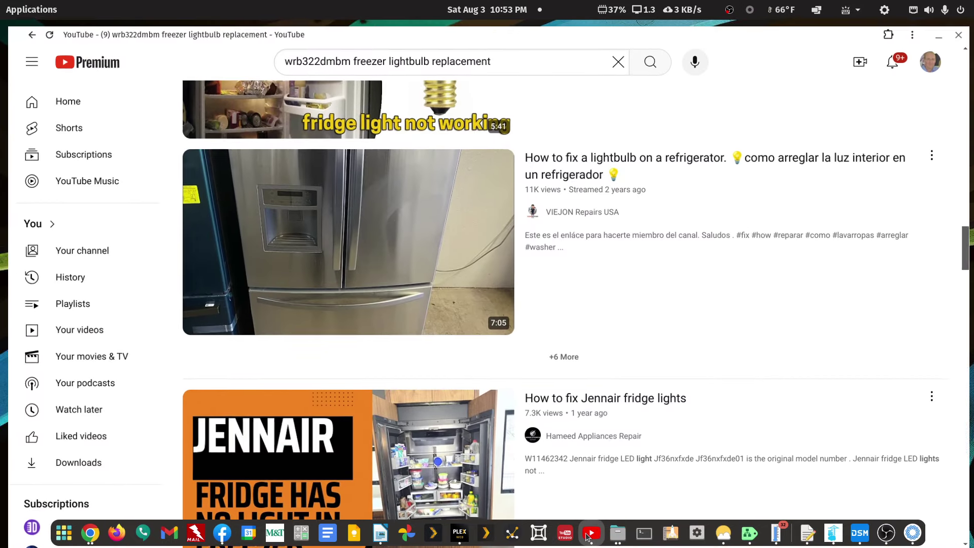
triple_click(257, 53)
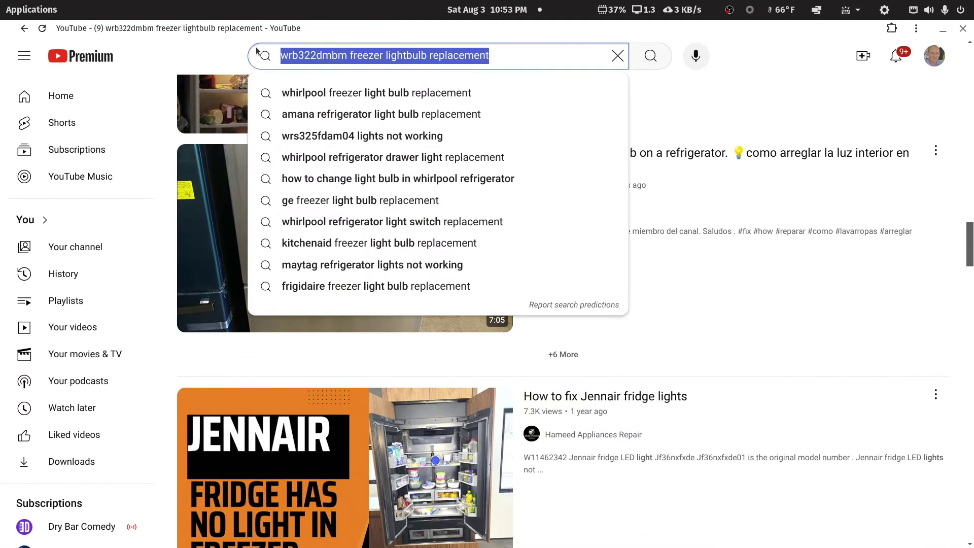
text(plex )
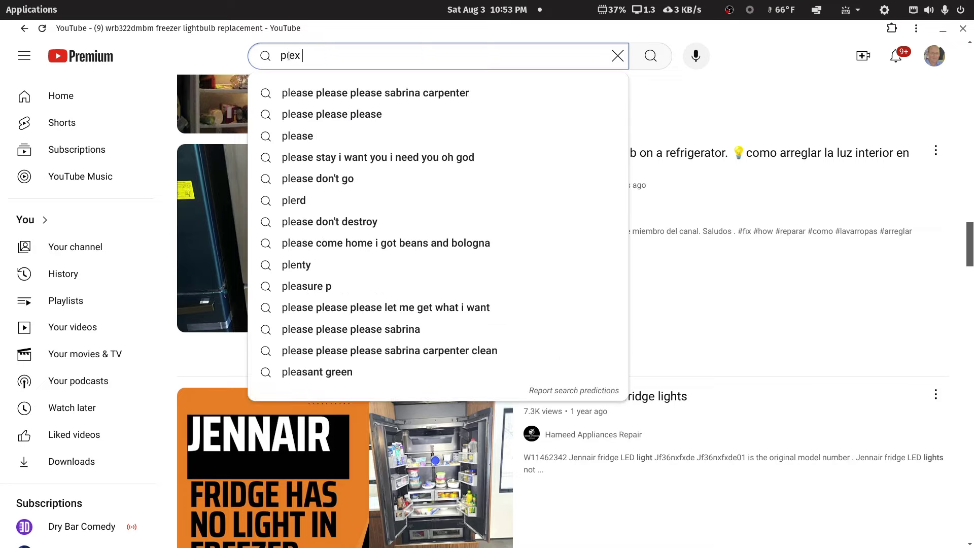
text(dbrepair)
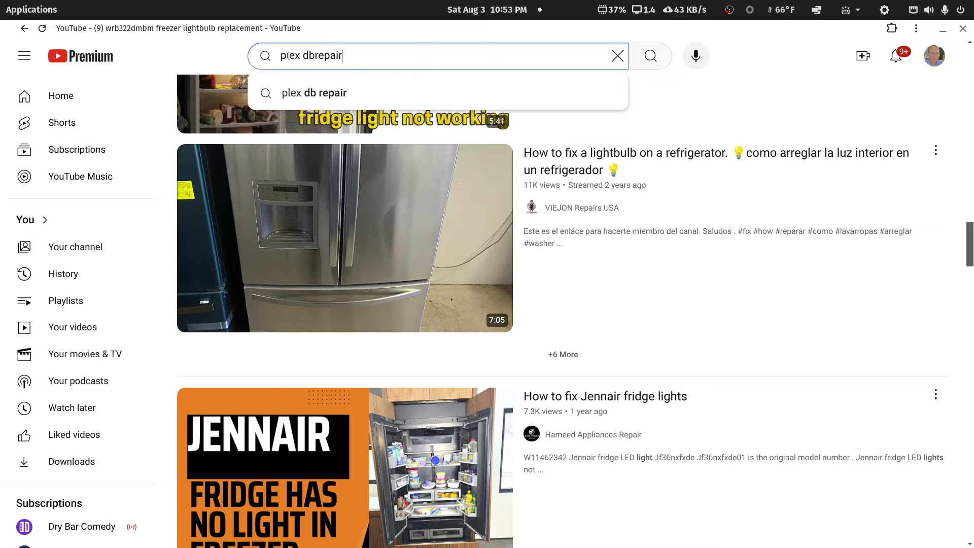
key(Return)
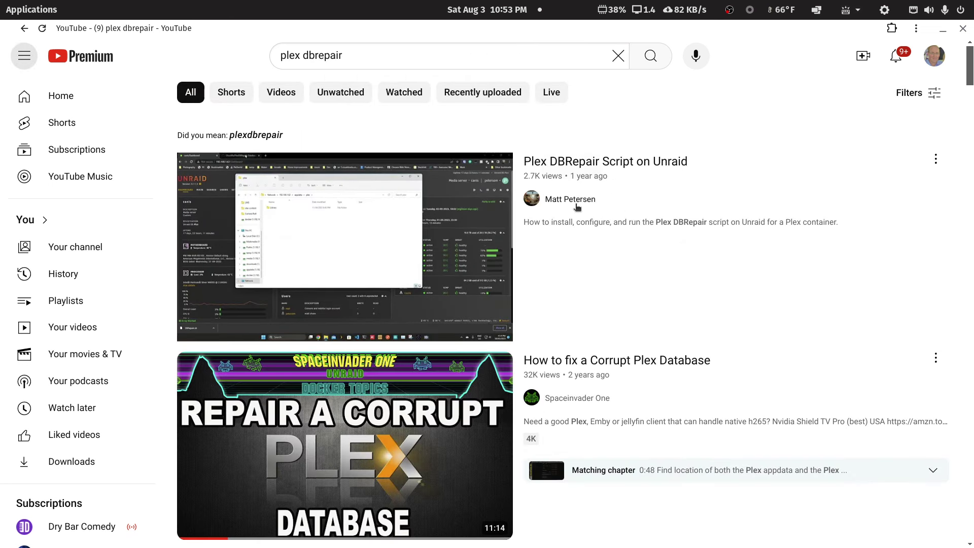
- Open the video "Plex DBRepair Script on Unraid" from the search results and pause its playback
mouse_move(589, 204)
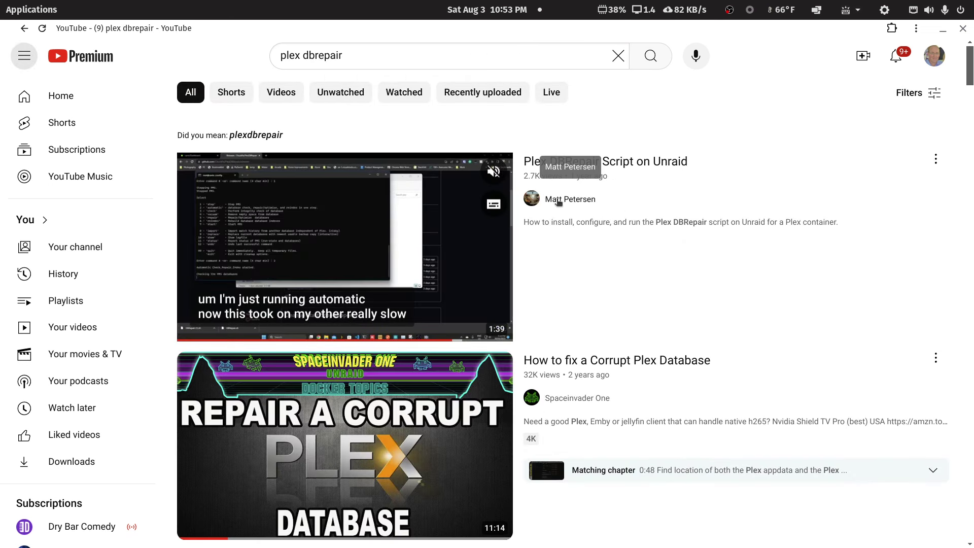
click(629, 173)
click(42, 446)
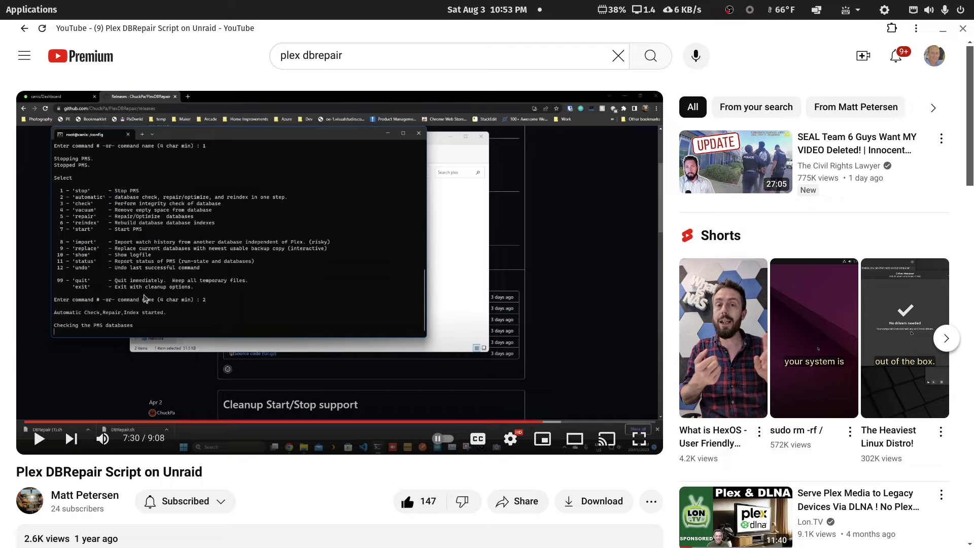
- Examine the page of the Plex DBRepair video, expanding its full description and looking over the comments
scroll(147, 303, down, 3)
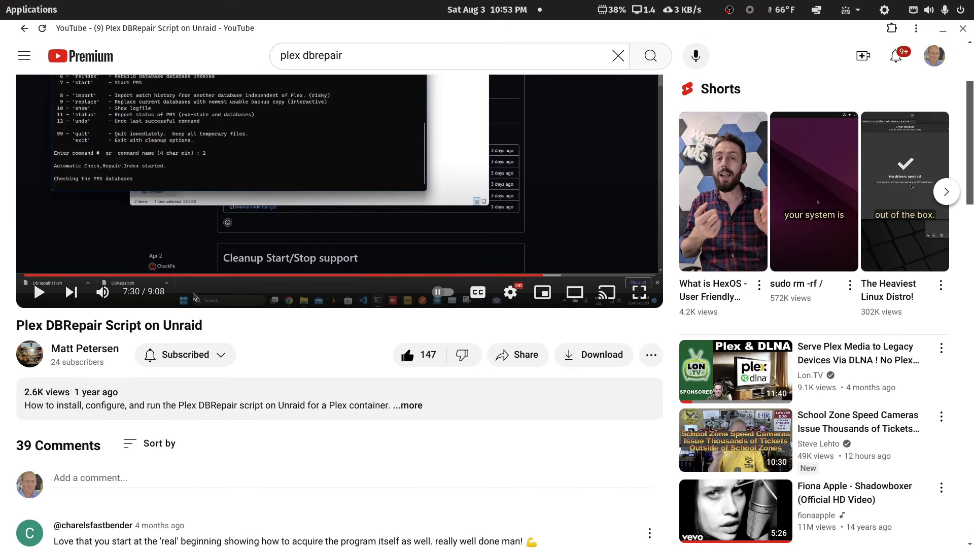
scroll(198, 298, up, 3)
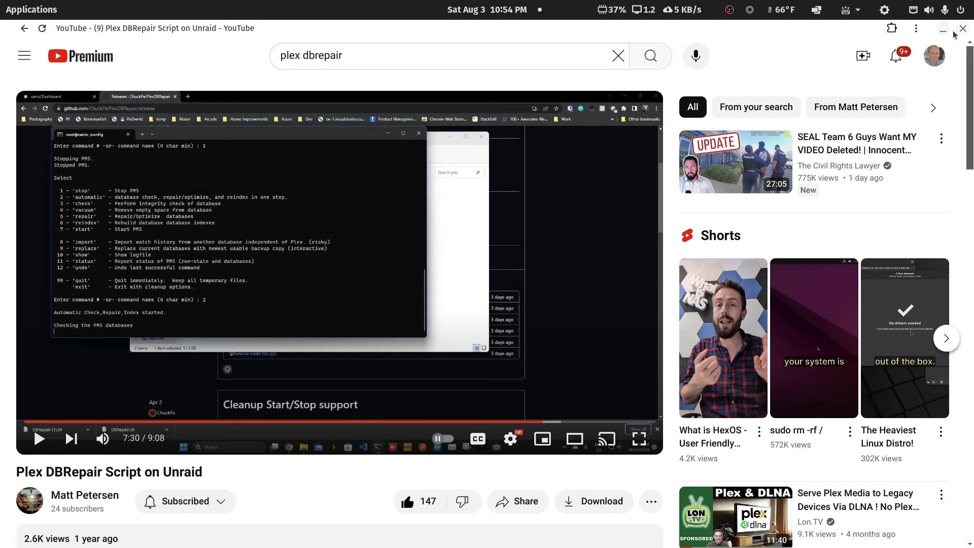
scroll(334, 209, down, 5)
scroll(334, 213, up, 2)
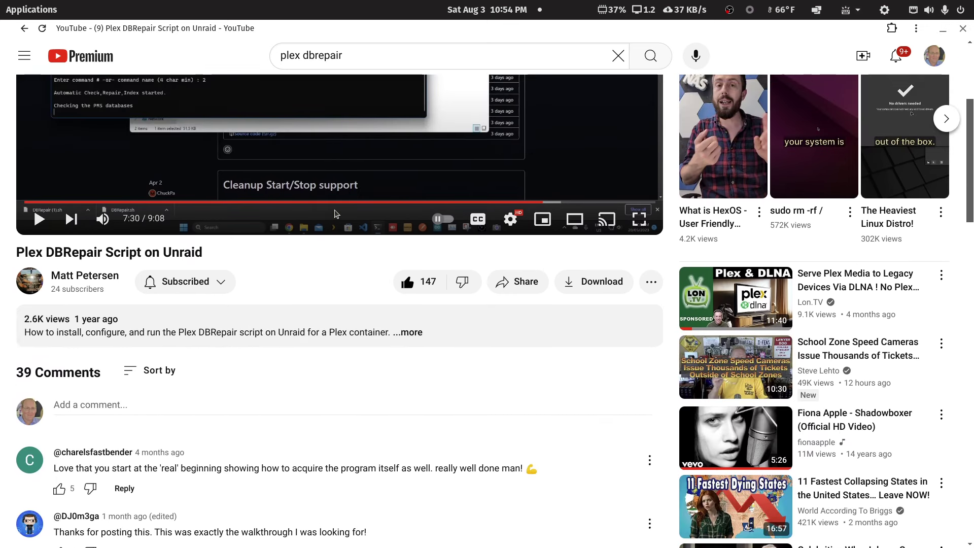
click(415, 334)
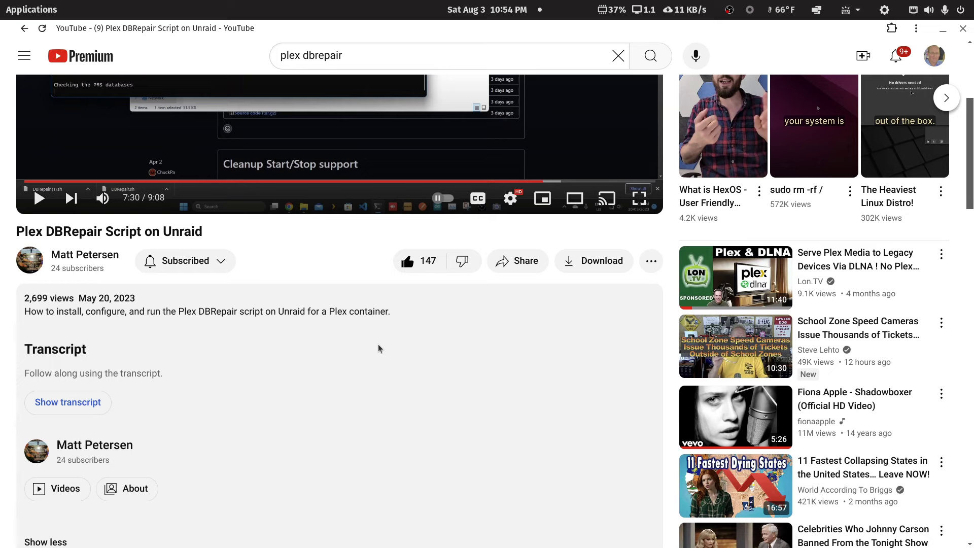
scroll(379, 348, up, 5)
scroll(379, 348, down, 3)
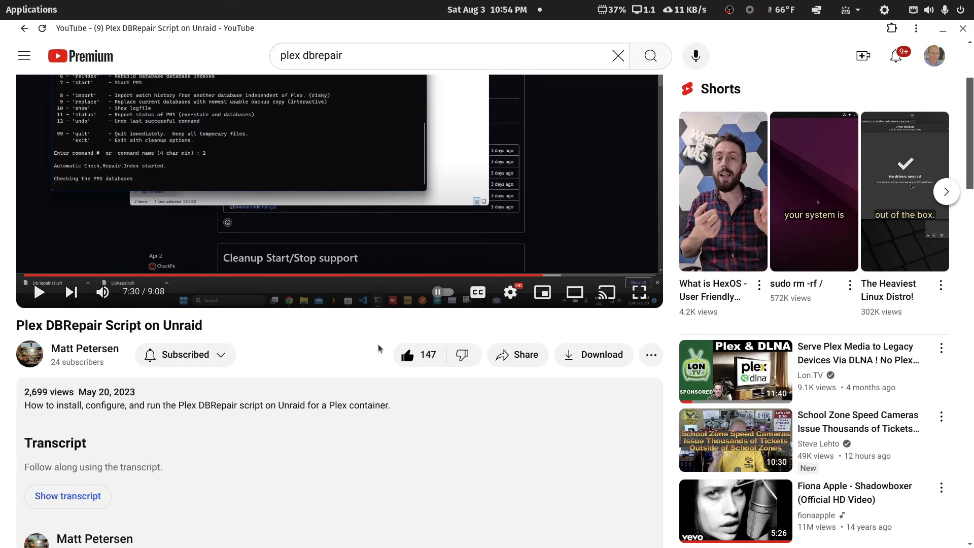
scroll(376, 386, up, 3)
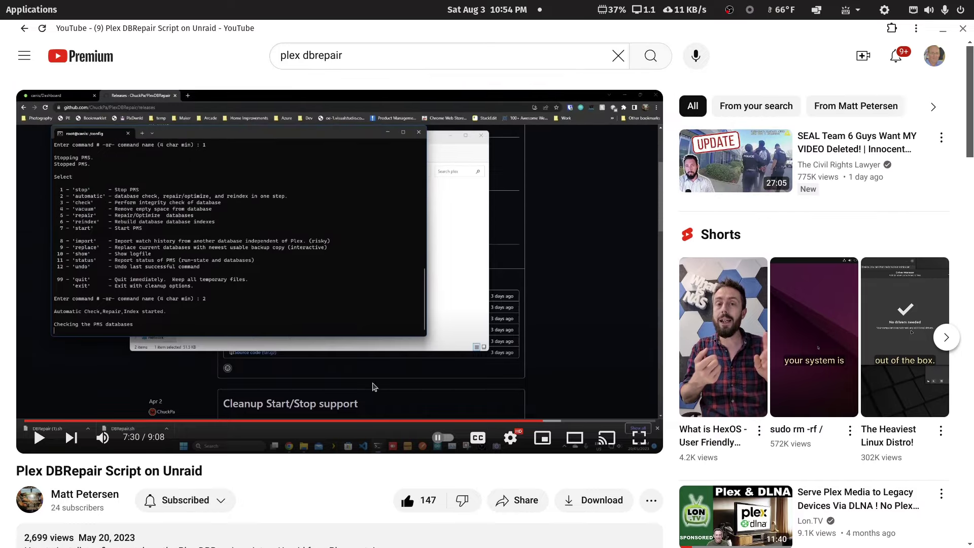
- Close YouTube, read the LibreOffice Writer notes on uninstalling the package for a fresh install, and move the document off the screen
click(962, 29)
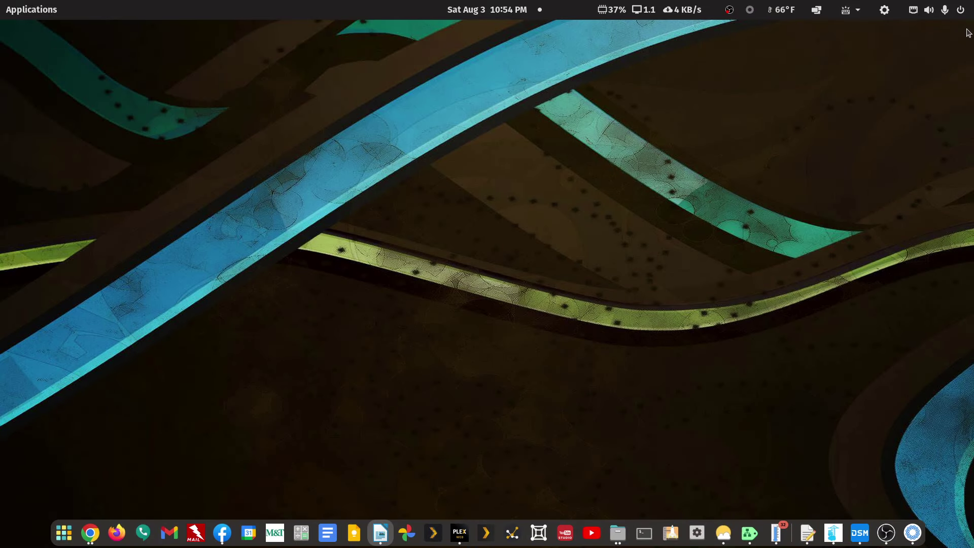
drag(973, 48, 377, 48)
scroll(489, 270, down, 4)
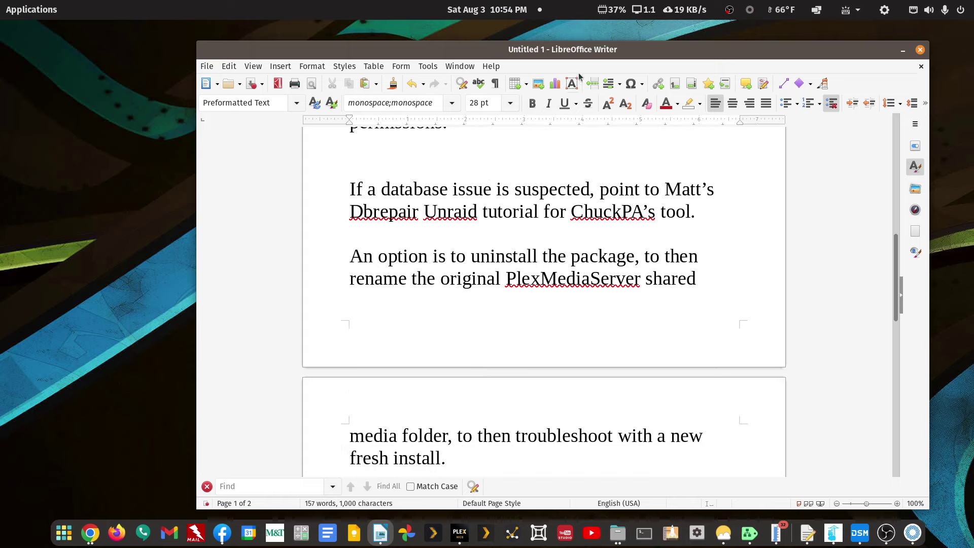
drag(594, 51, 973, 106)
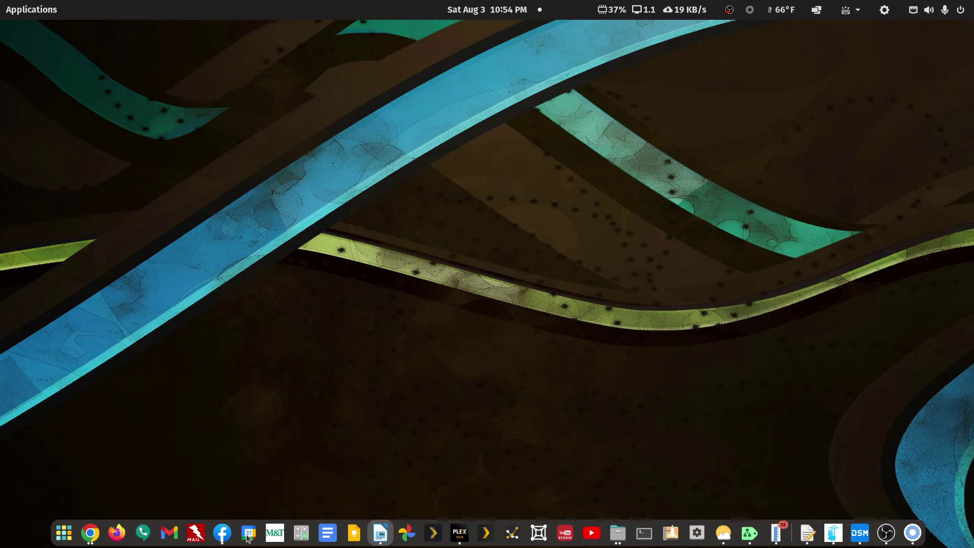
- Switch to Synology DSM and stop the Plex Media Server package in Package Center
click(864, 537)
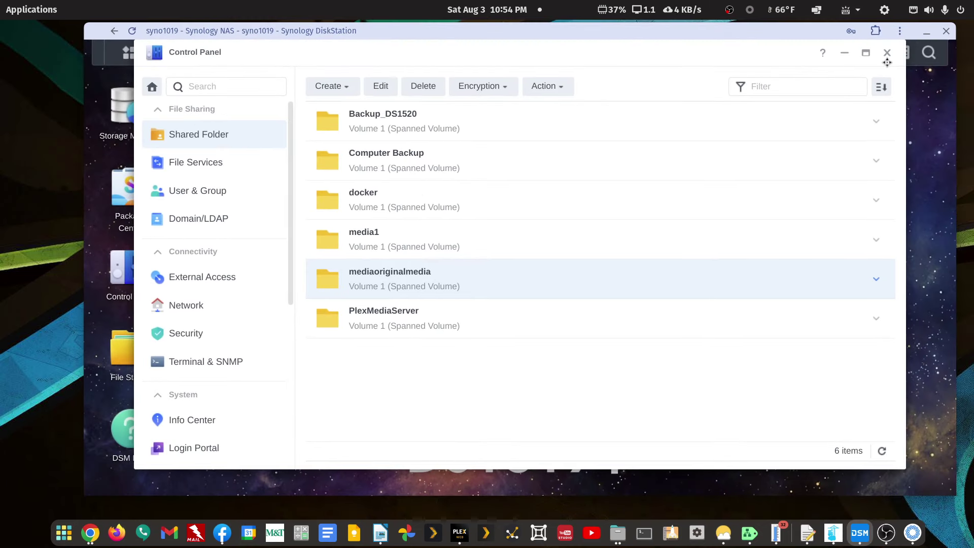
click(887, 53)
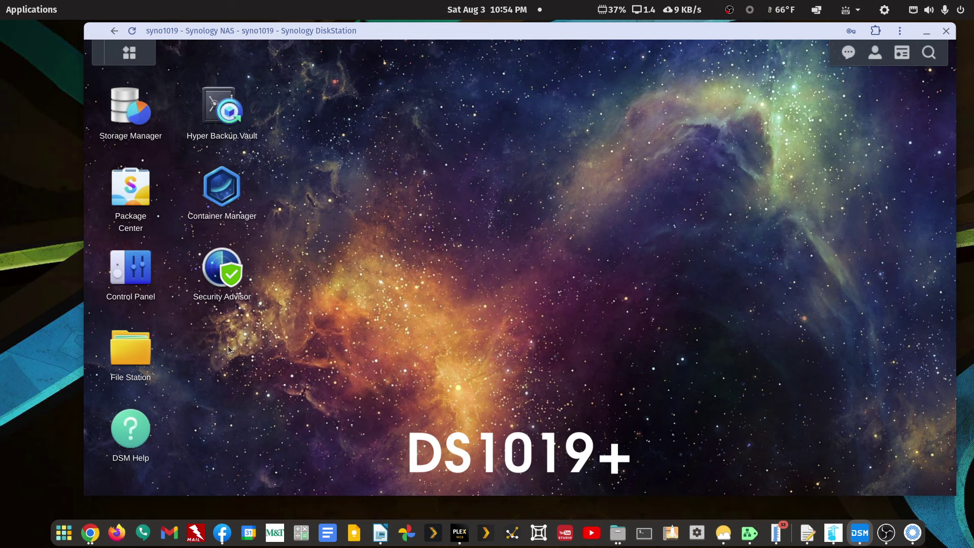
click(129, 186)
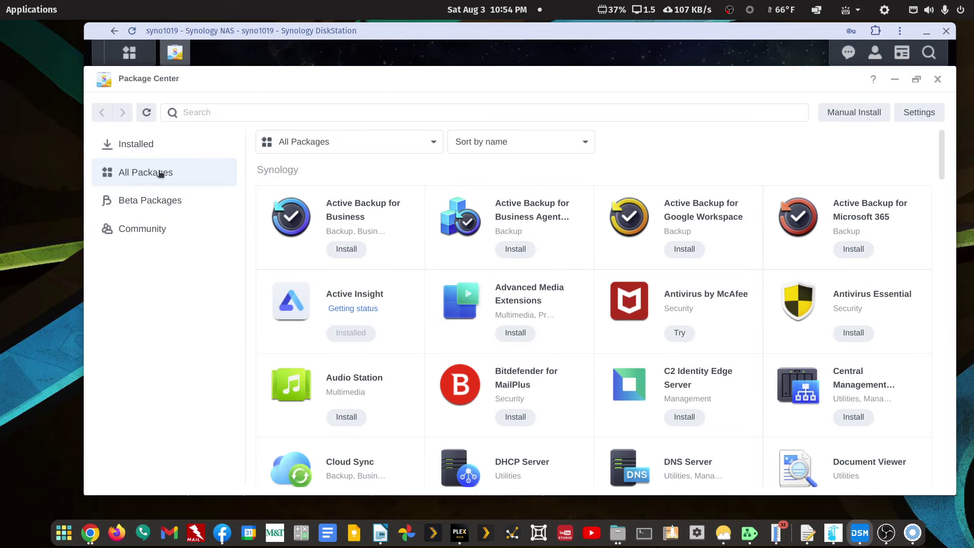
click(142, 150)
click(371, 182)
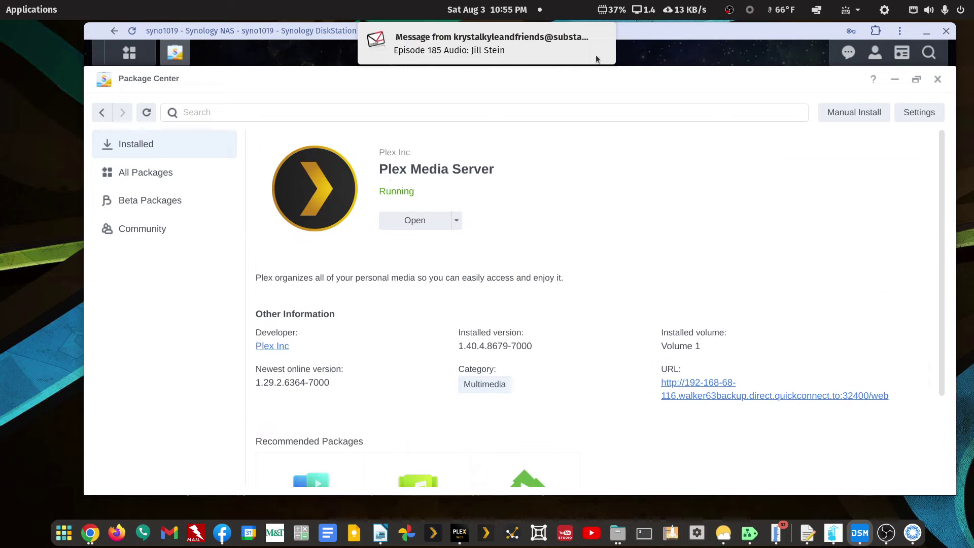
click(456, 220)
click(433, 244)
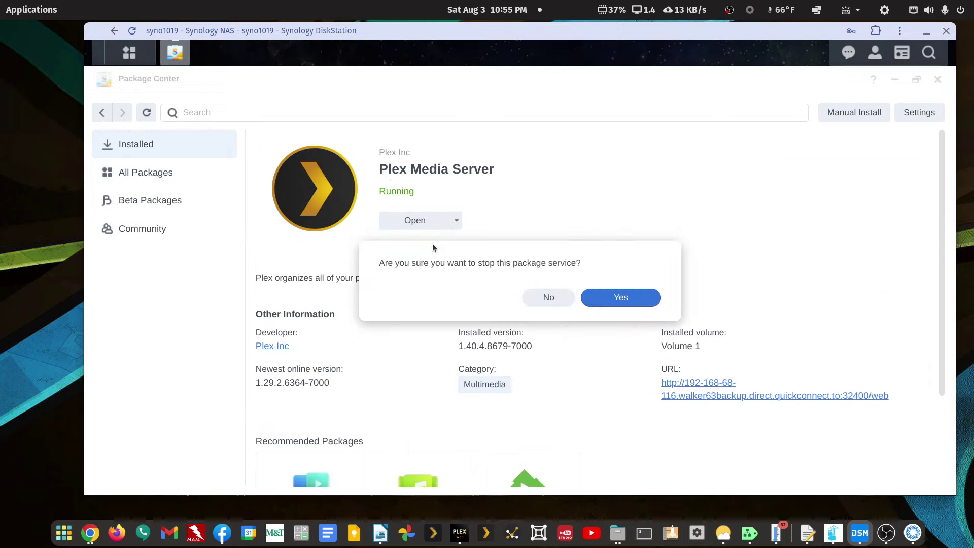
click(636, 299)
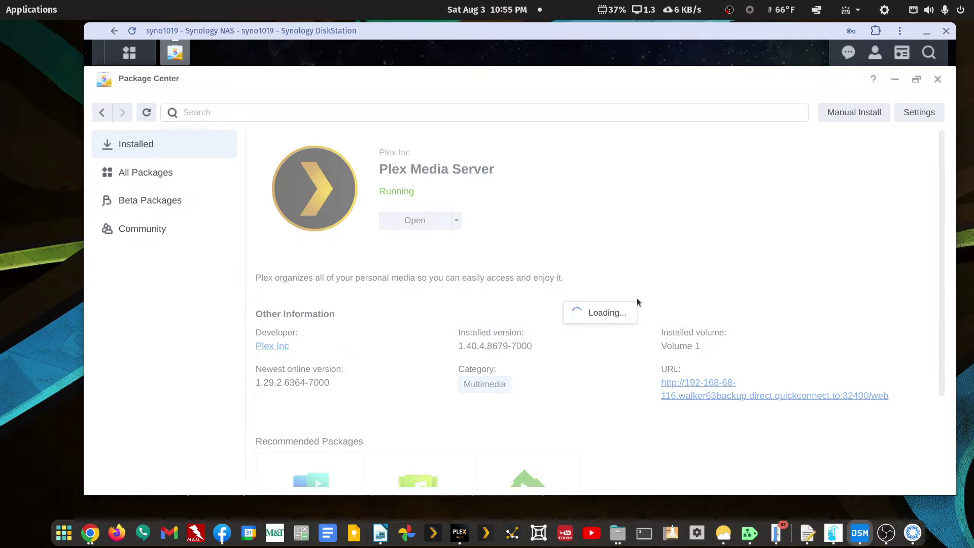
click(938, 80)
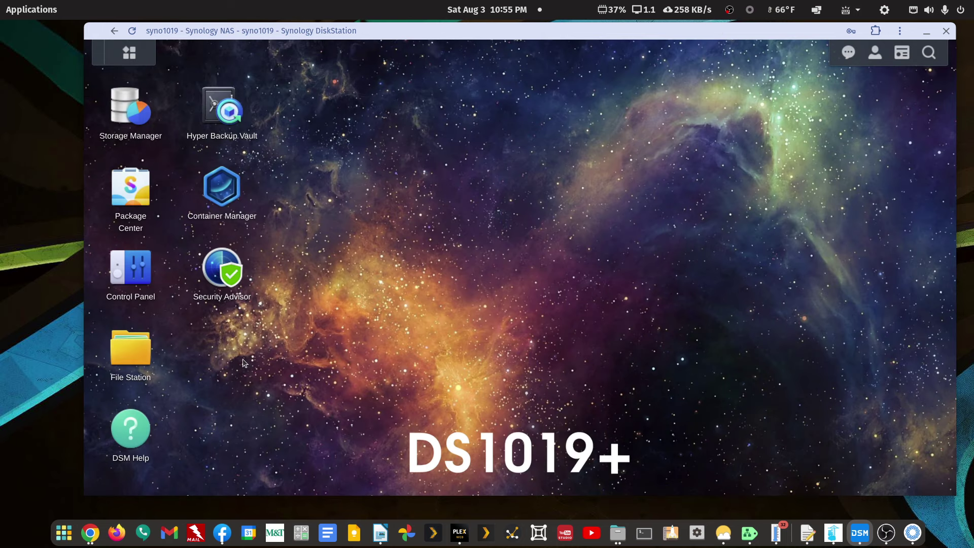
- Rename the PlexMediaServer shared folder to PlexMediaServer-Old in Control Panel
click(148, 279)
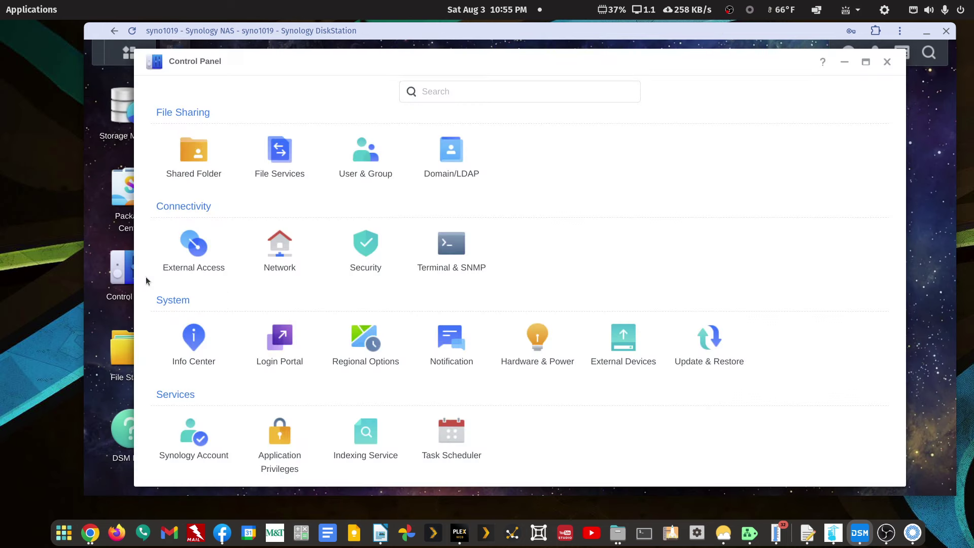
click(206, 161)
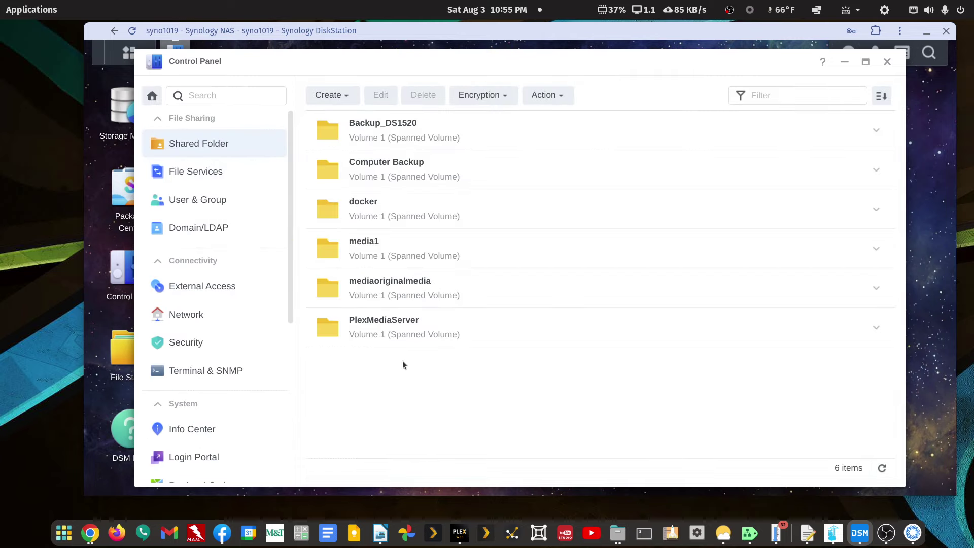
click(382, 320)
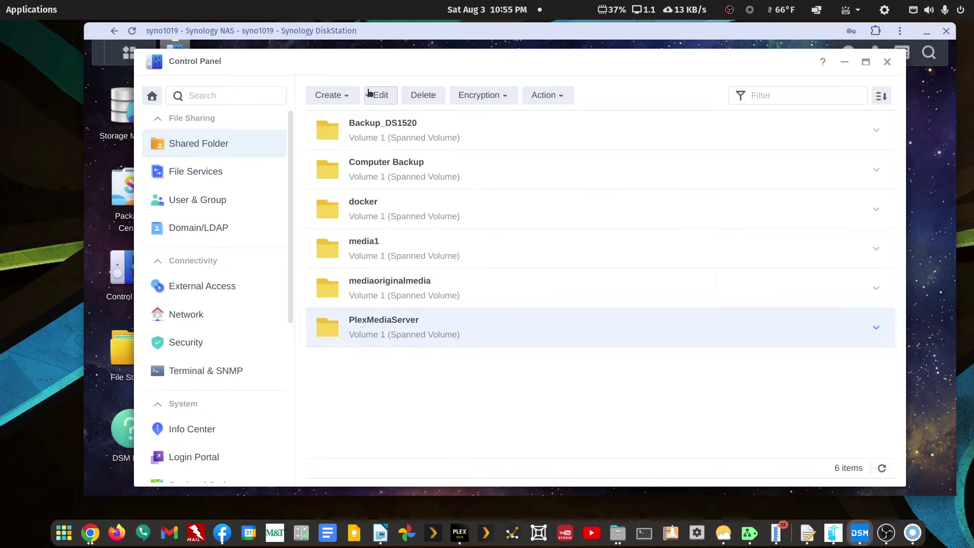
click(381, 97)
click(456, 147)
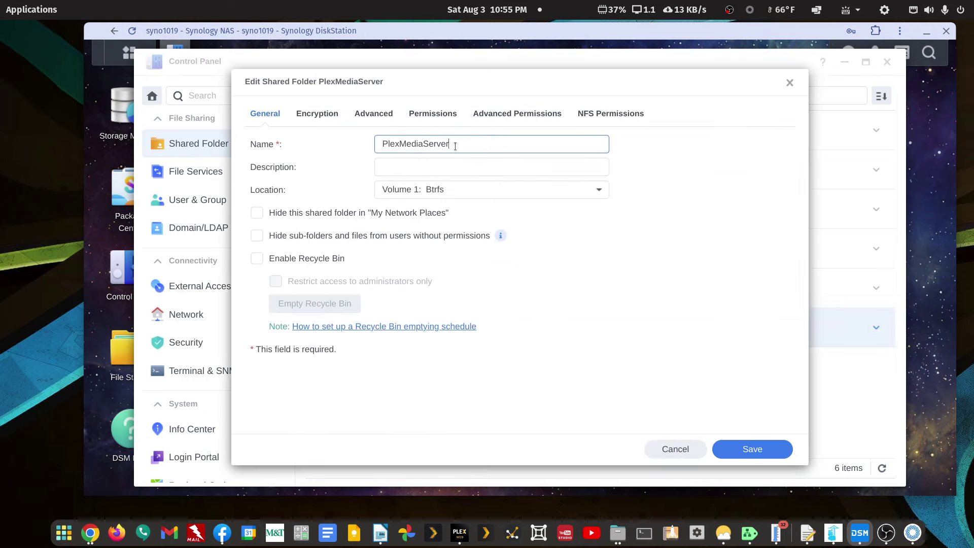
text(-0)
key(BackSpace)
text(Old)
click(739, 447)
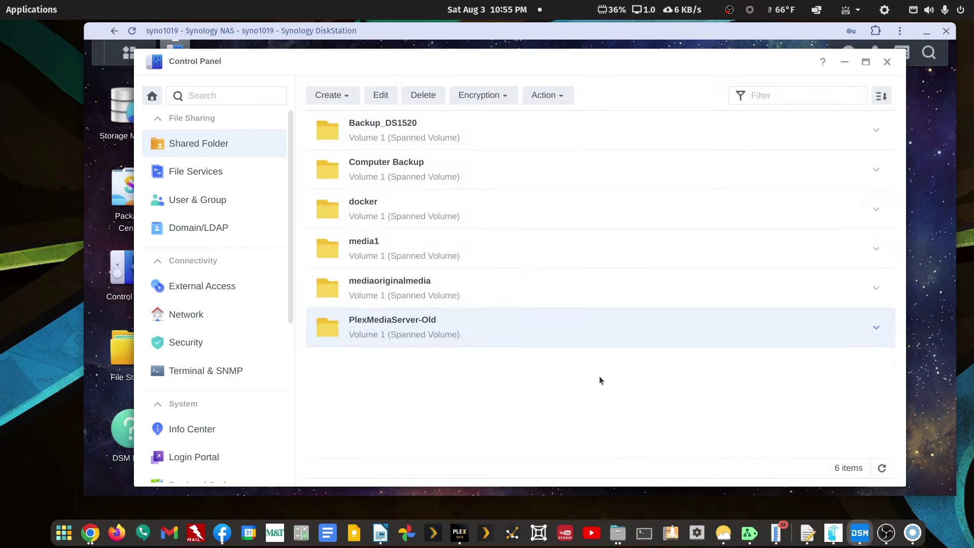
- Rename the PlexMediaServer-Old shared folder back to PlexMediaServer and close Control Panel
right_click(432, 326)
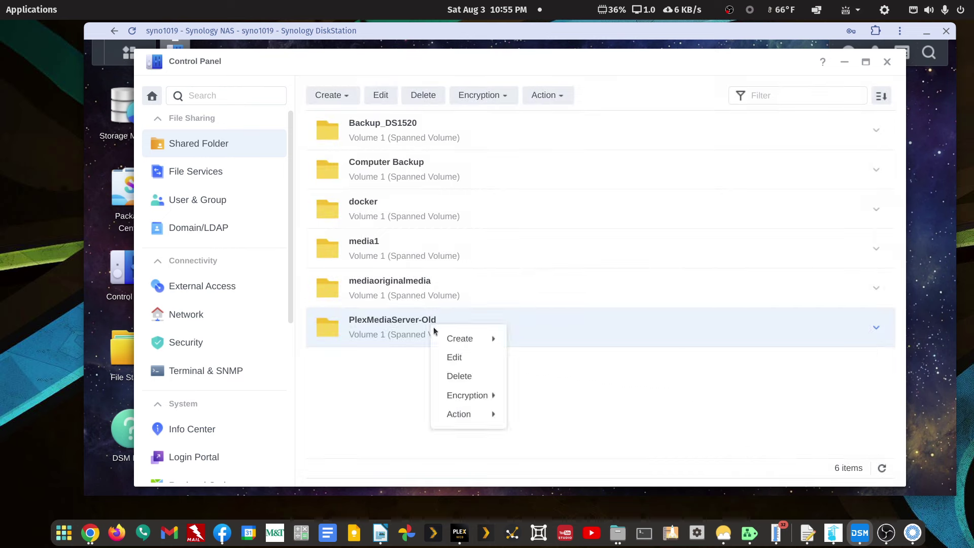
click(452, 354)
click(467, 144)
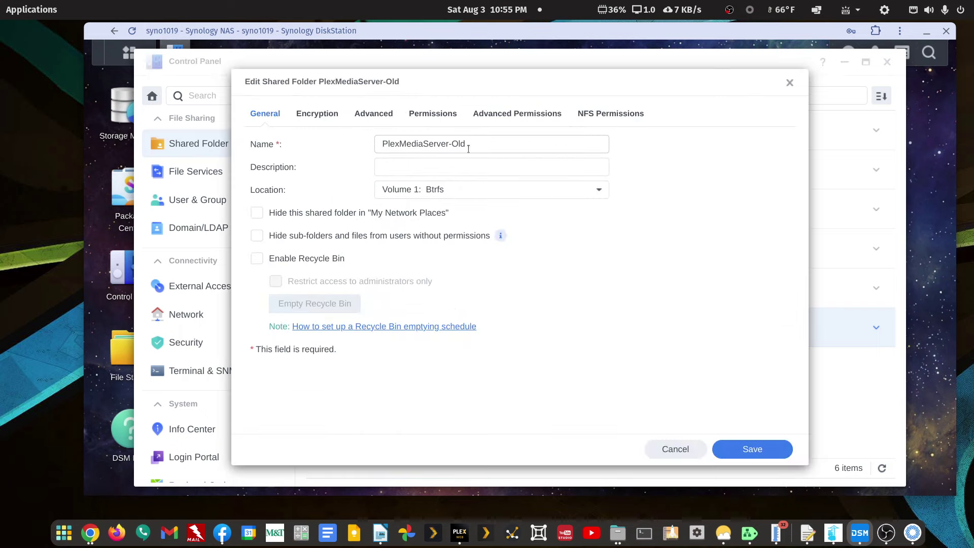
key(BackSpace)
key(BackSpace)
key(BackSpace)
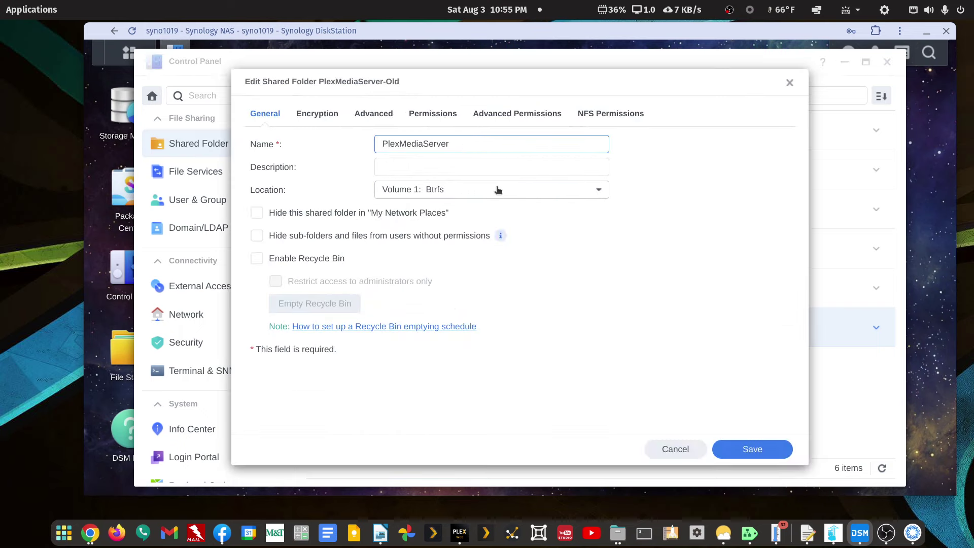
click(742, 451)
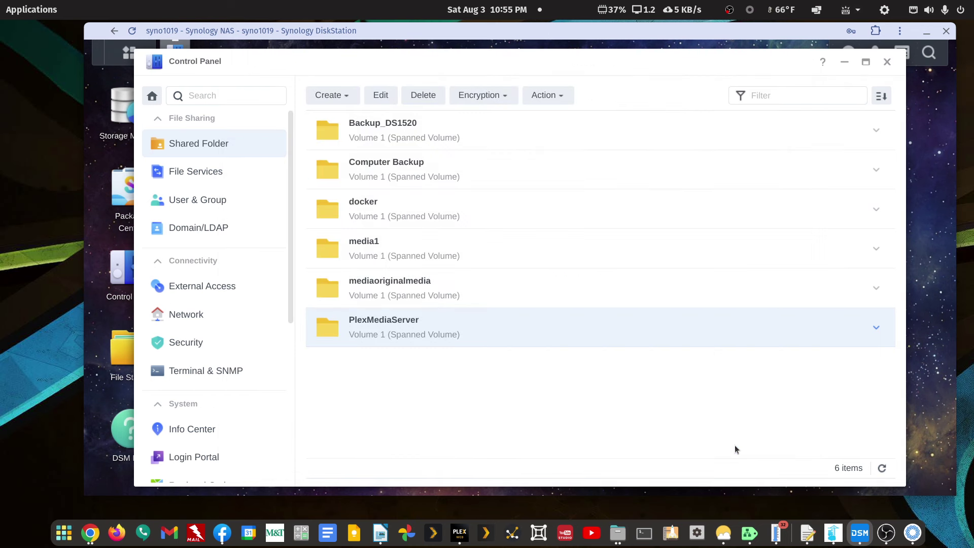
click(887, 62)
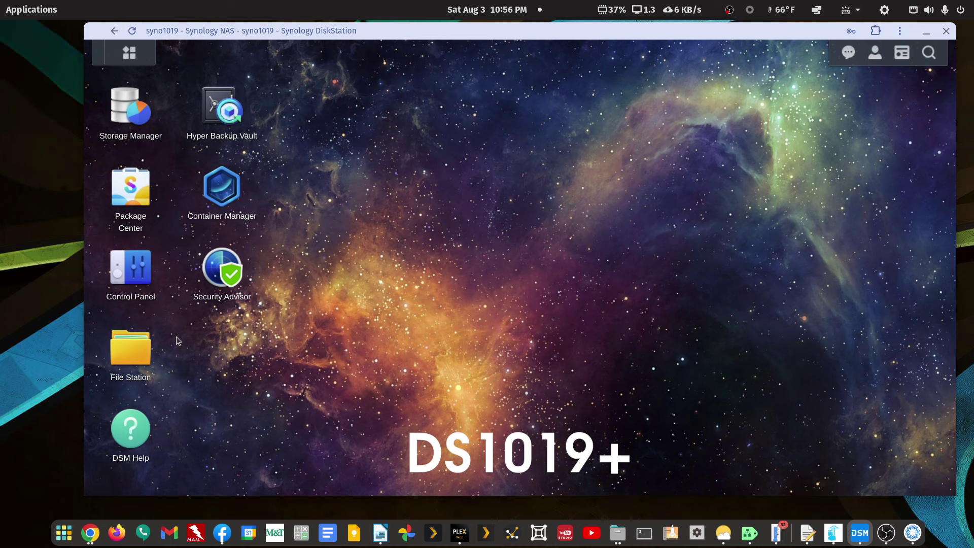
- Uninstall the Plex Media Server package with the "Uninstall only" option, check the installed packages, and close Package Center
click(150, 201)
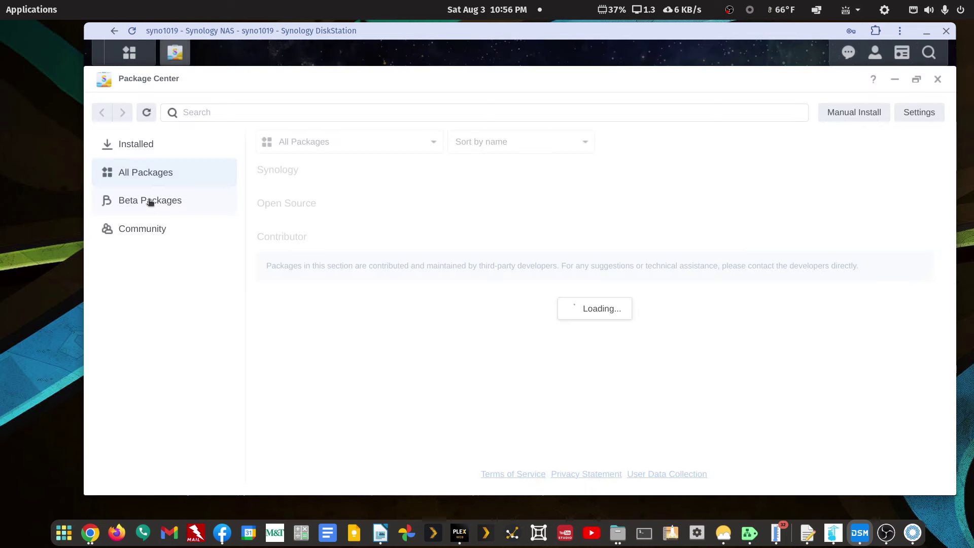
click(141, 147)
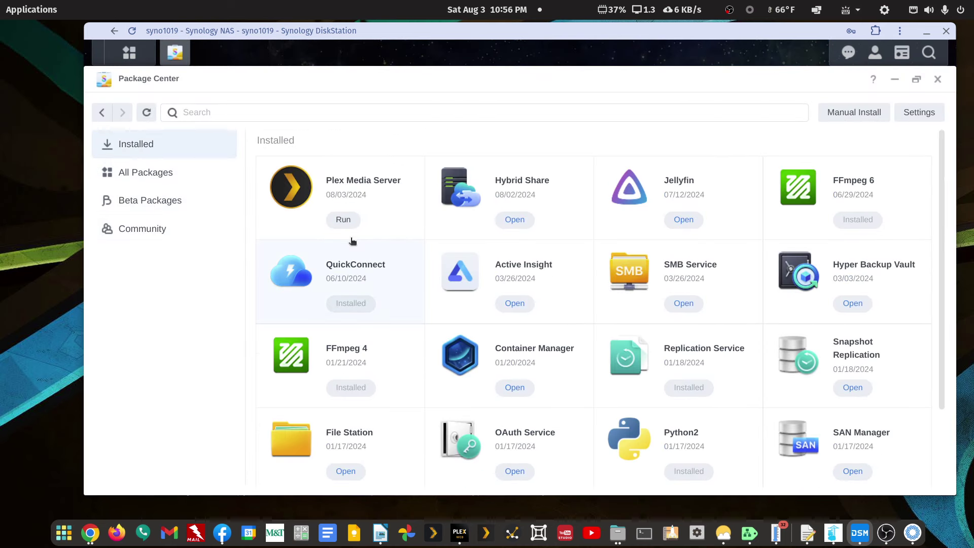
click(382, 186)
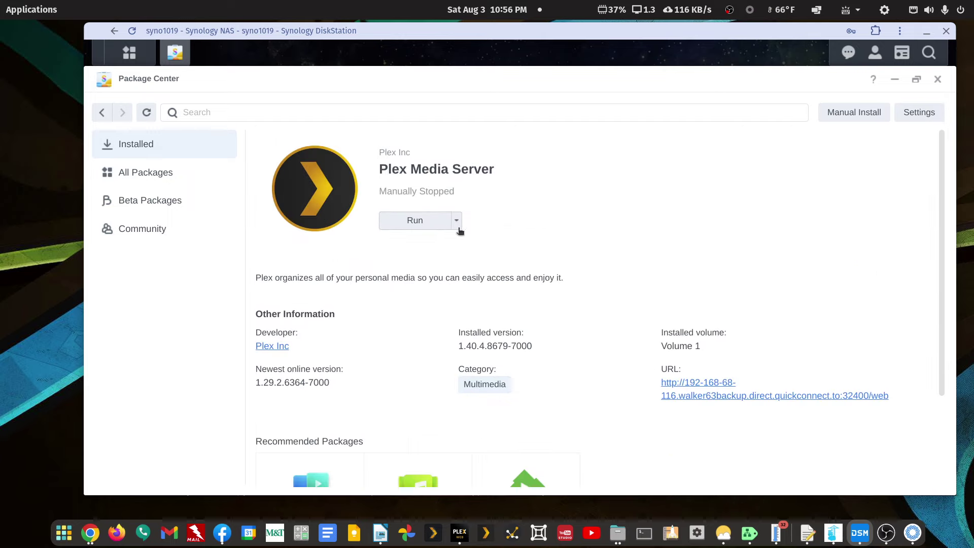
click(459, 222)
click(439, 245)
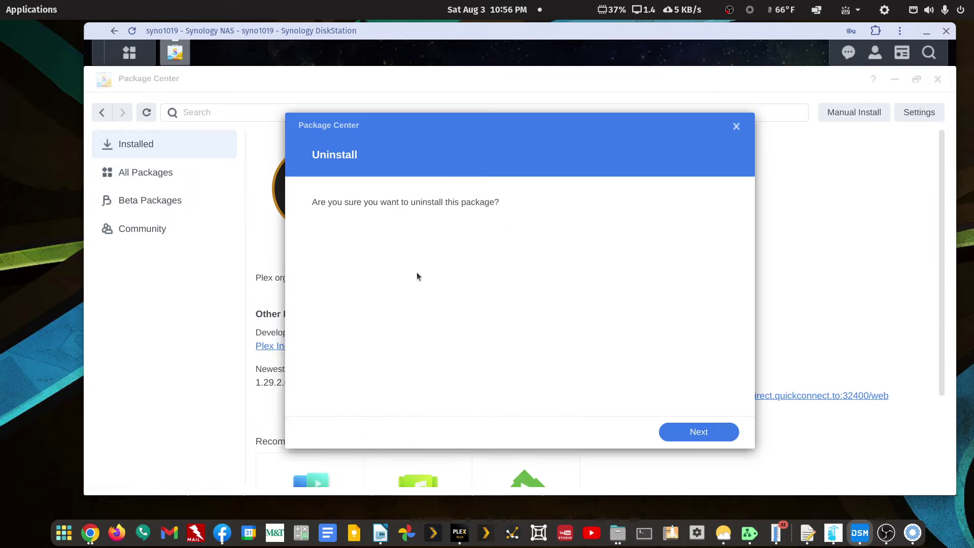
click(686, 436)
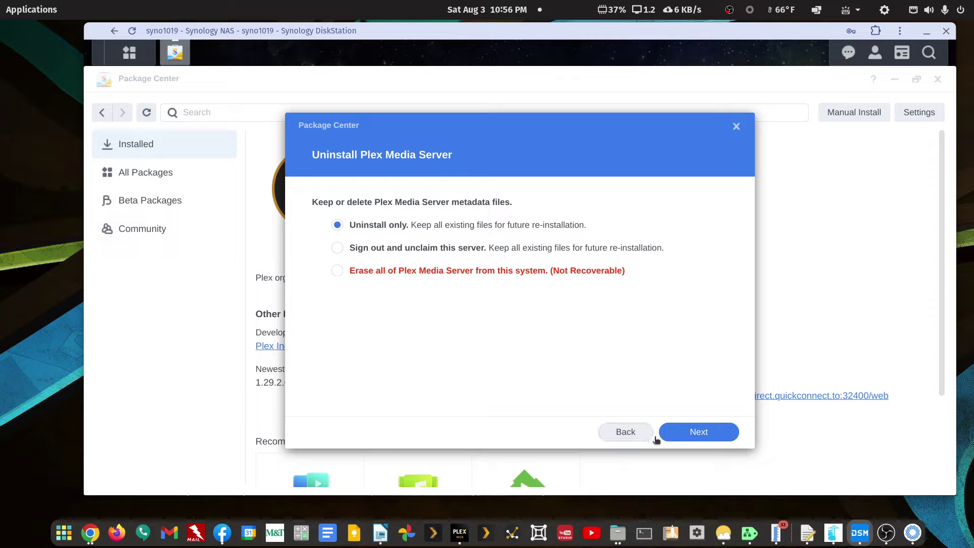
click(690, 435)
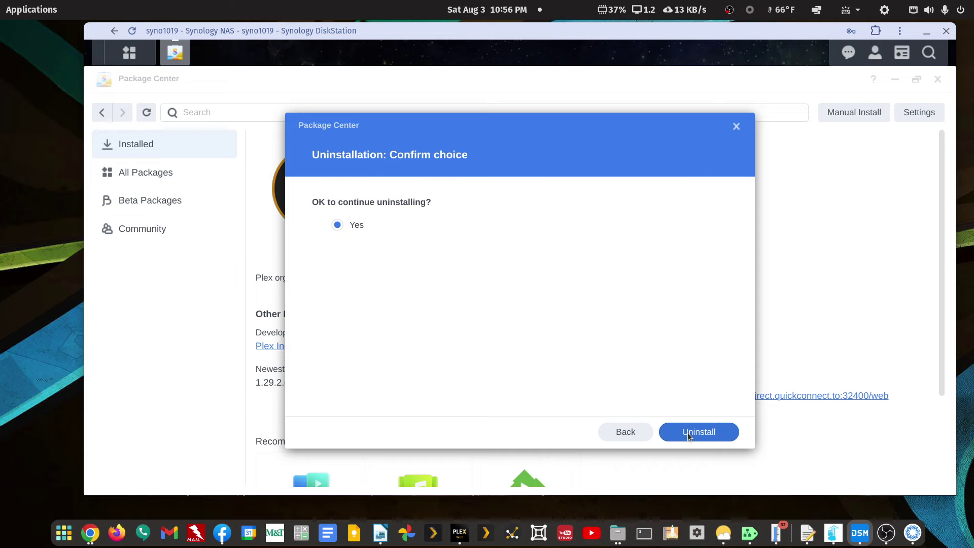
click(688, 435)
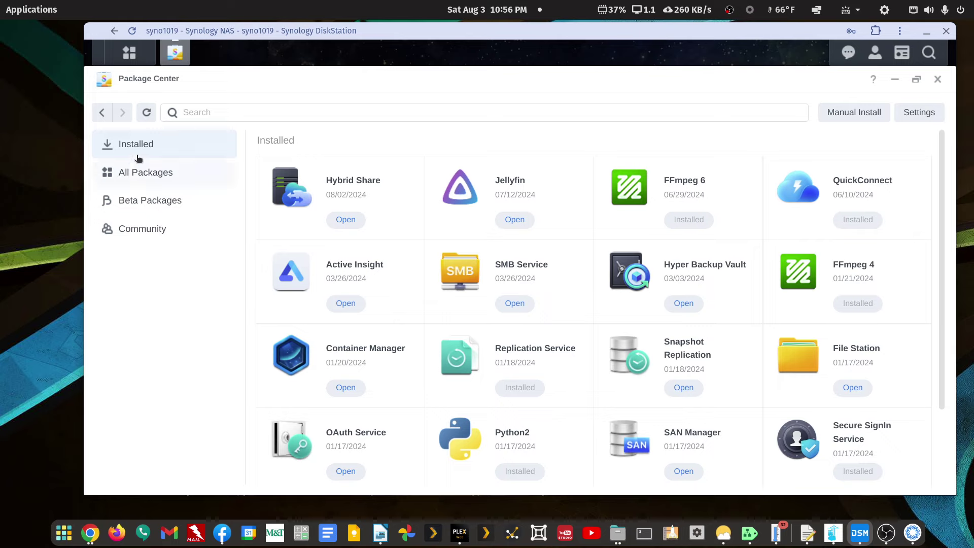
scroll(496, 348, down, 2)
scroll(496, 350, up, 2)
click(937, 80)
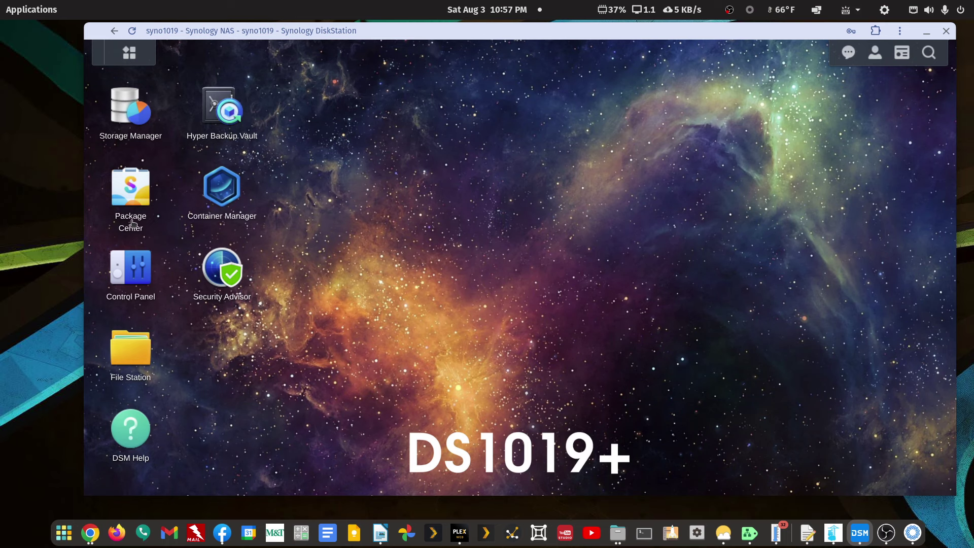
- With the package uninstalled, change the PlexMediaServer shared folder's name to PlexMediaServer-Old and close Control Panel
click(127, 263)
click(182, 158)
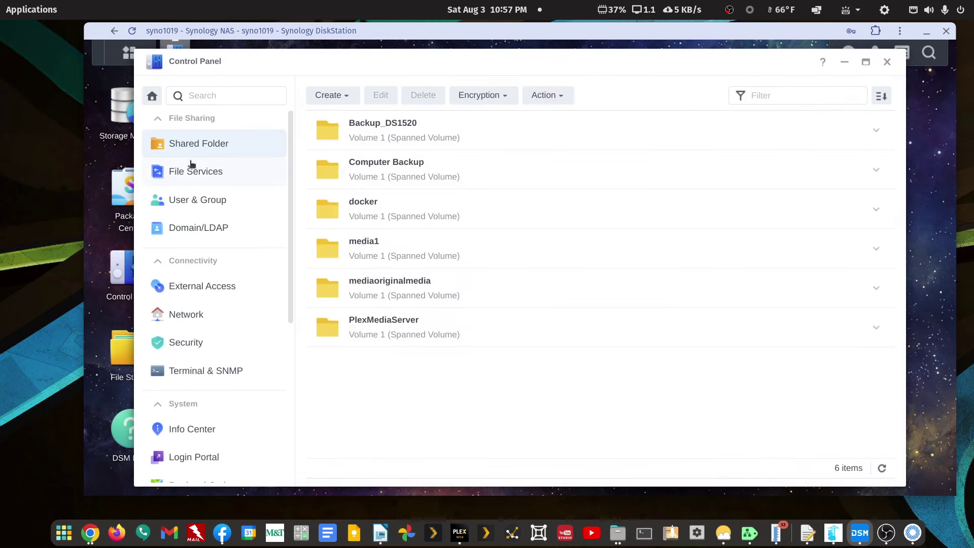
click(389, 320)
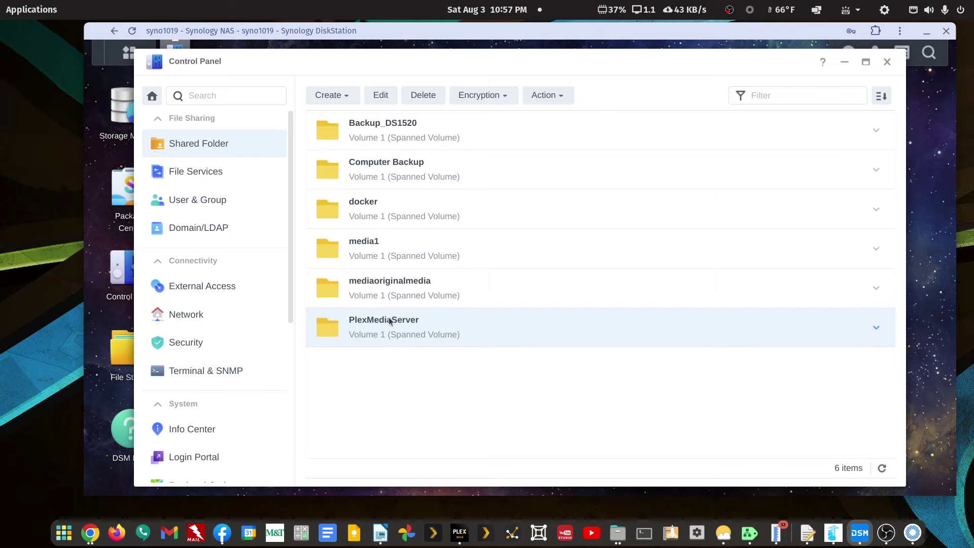
right_click(389, 321)
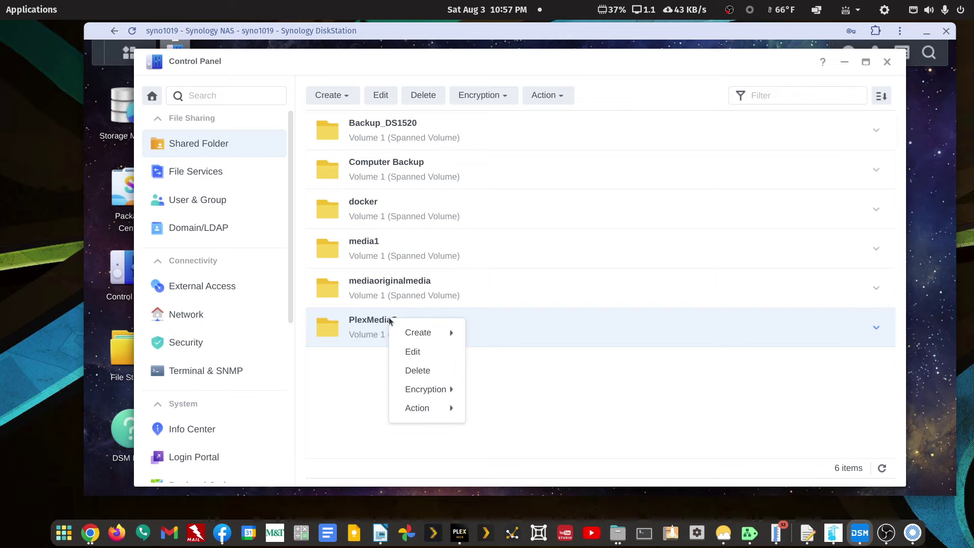
click(413, 352)
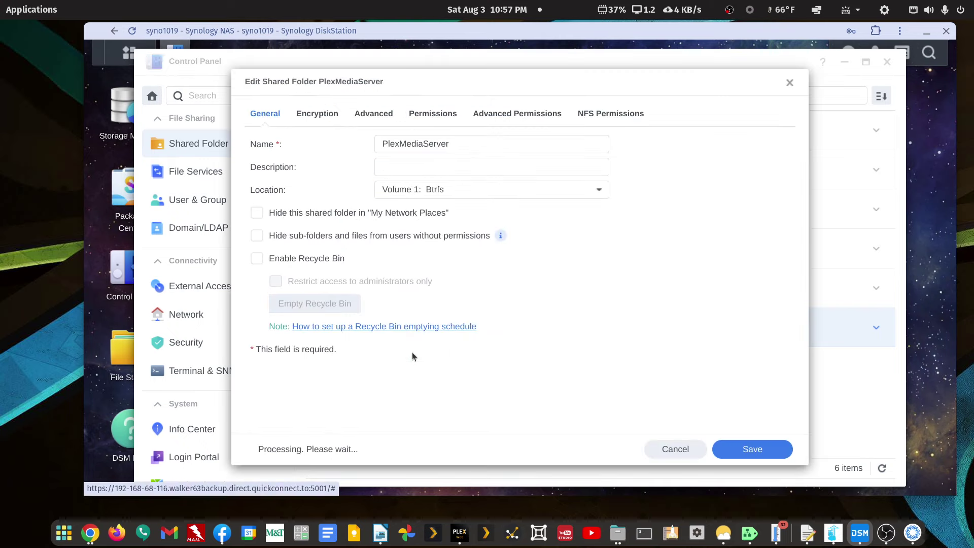
click(479, 144)
text(-)
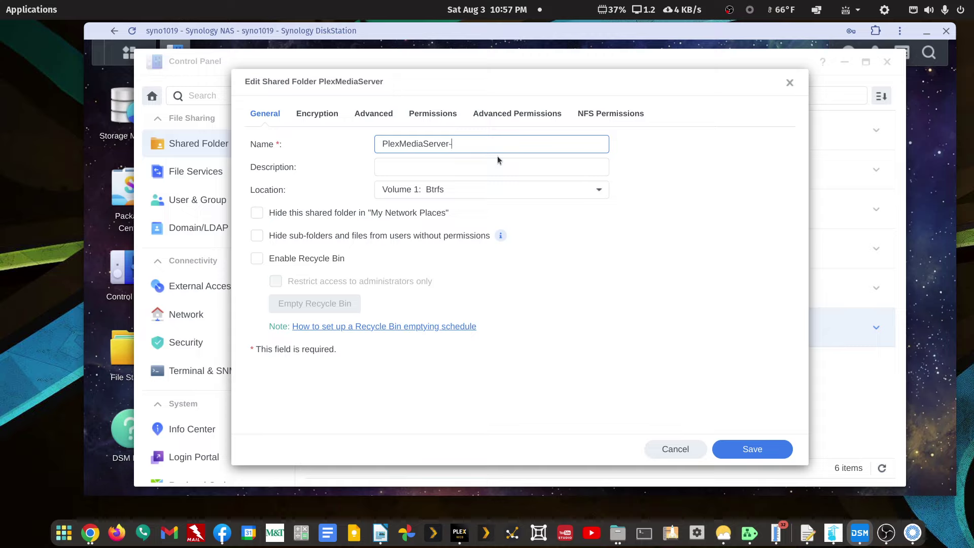
text(Old)
click(744, 448)
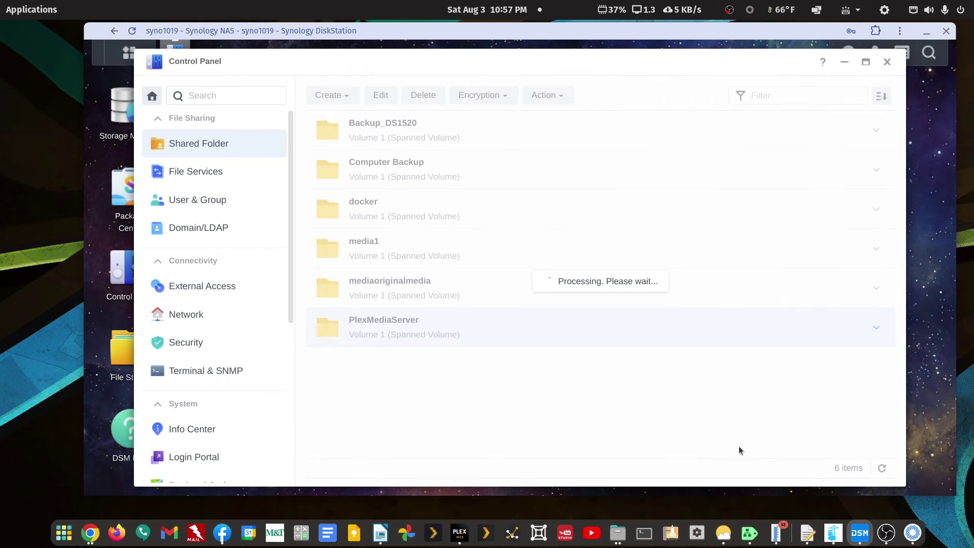
click(887, 61)
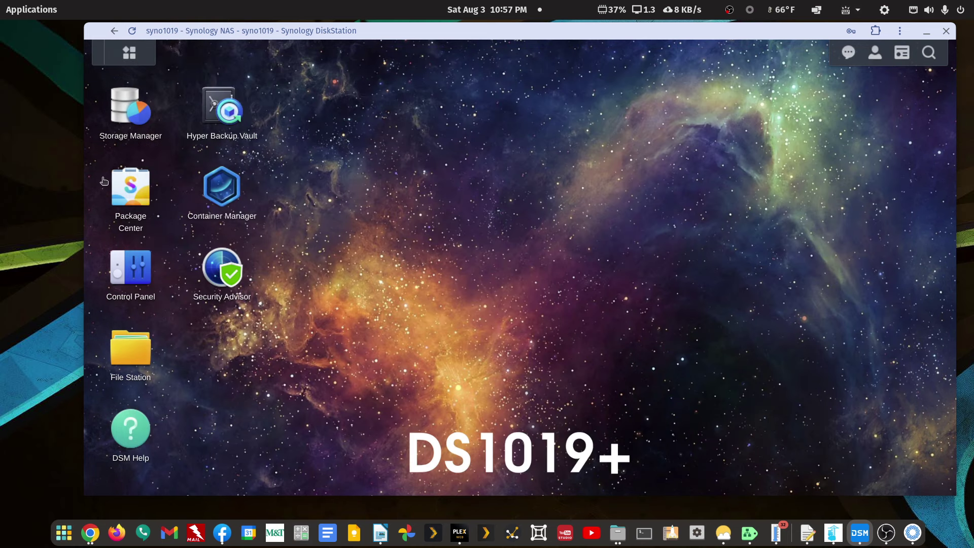
- Open Package Center and search the packages for "plex"
click(145, 188)
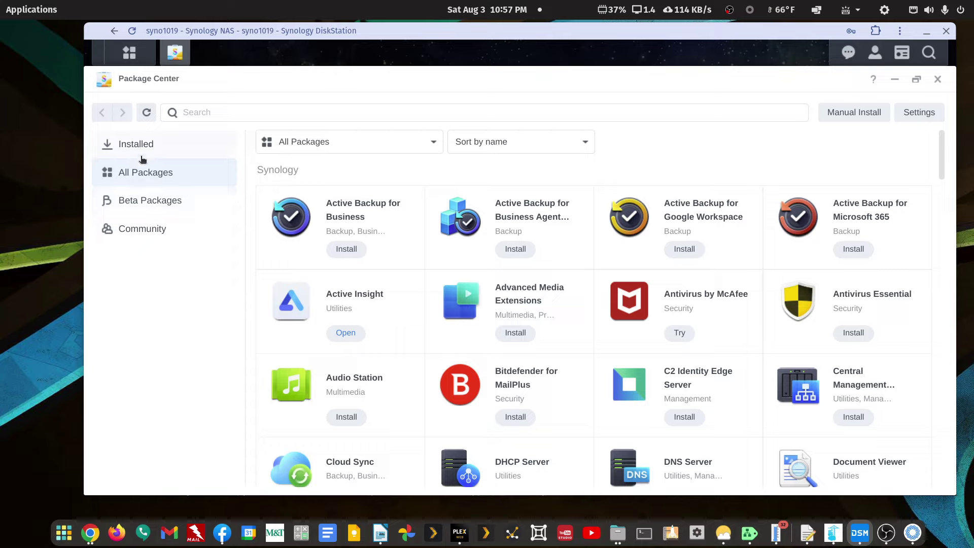
click(199, 109)
text(plex)
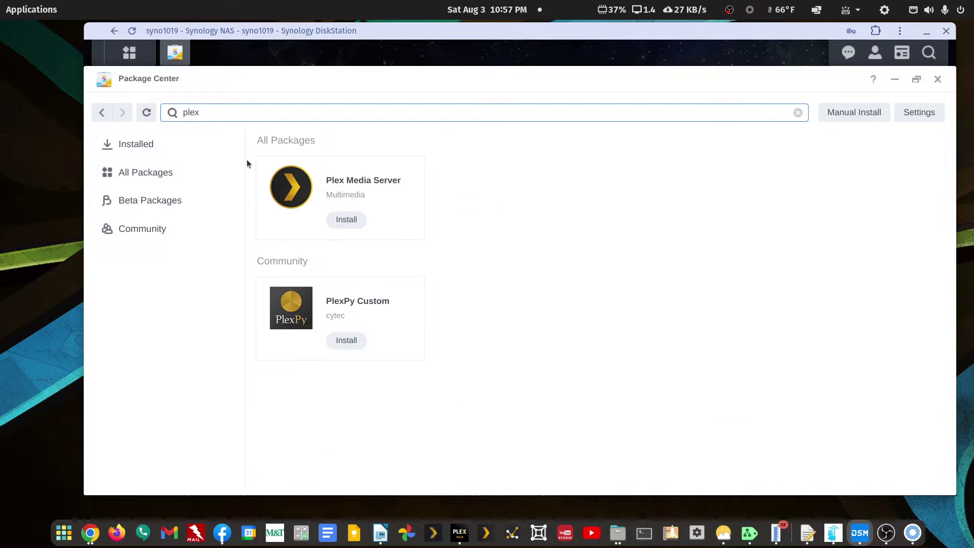
- Switch to the Chrome window with the Plex support article, search Google for "plex downloads" in a new tab, and open the Plex Media Server downloads page
click(91, 533)
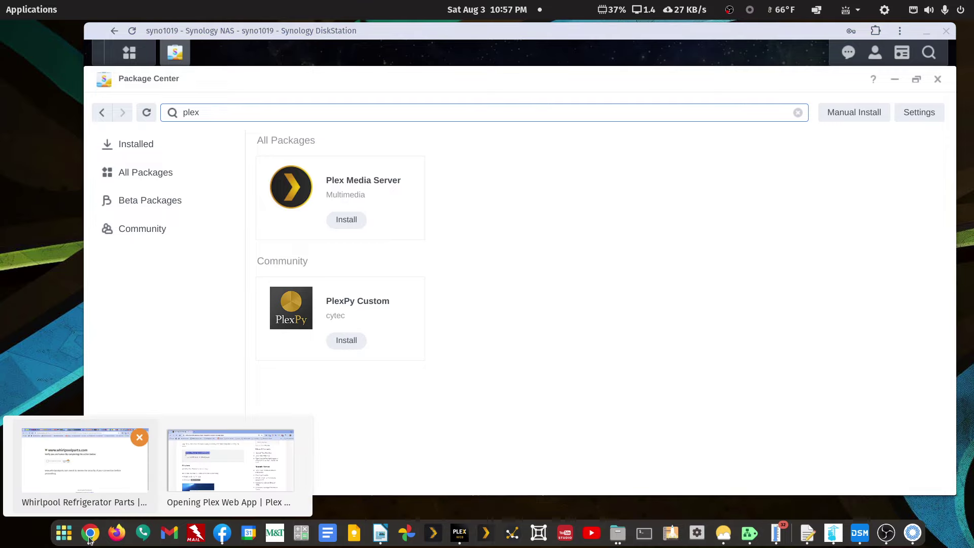
click(187, 488)
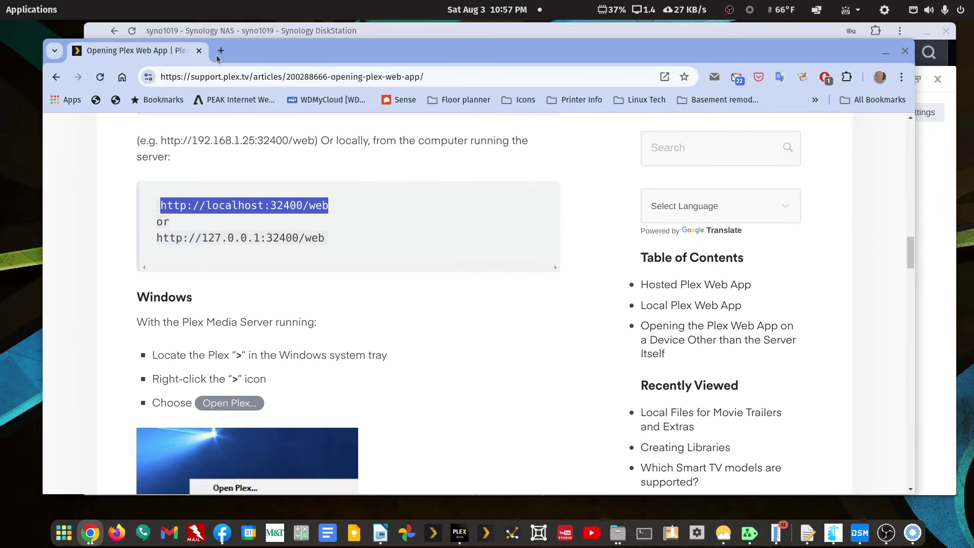
click(221, 50)
click(279, 299)
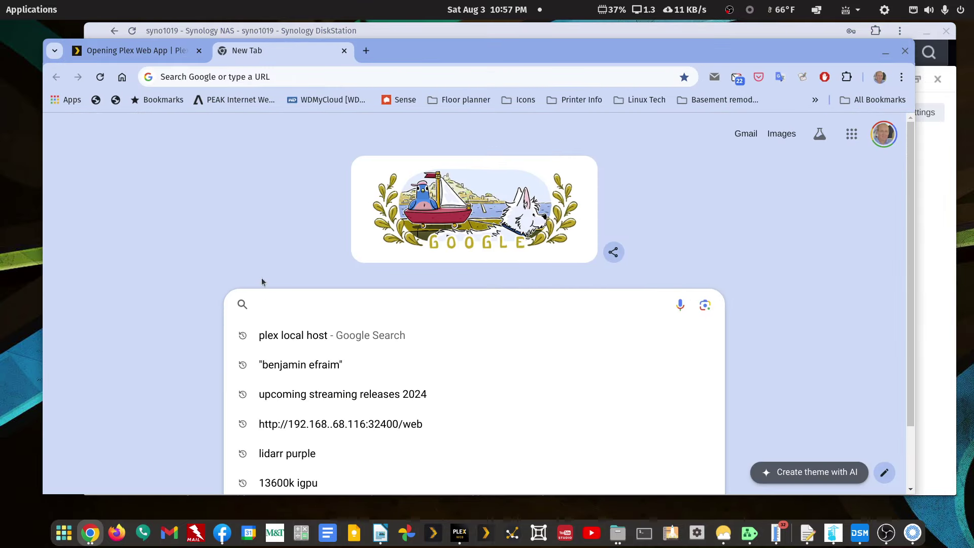
text(plex down)
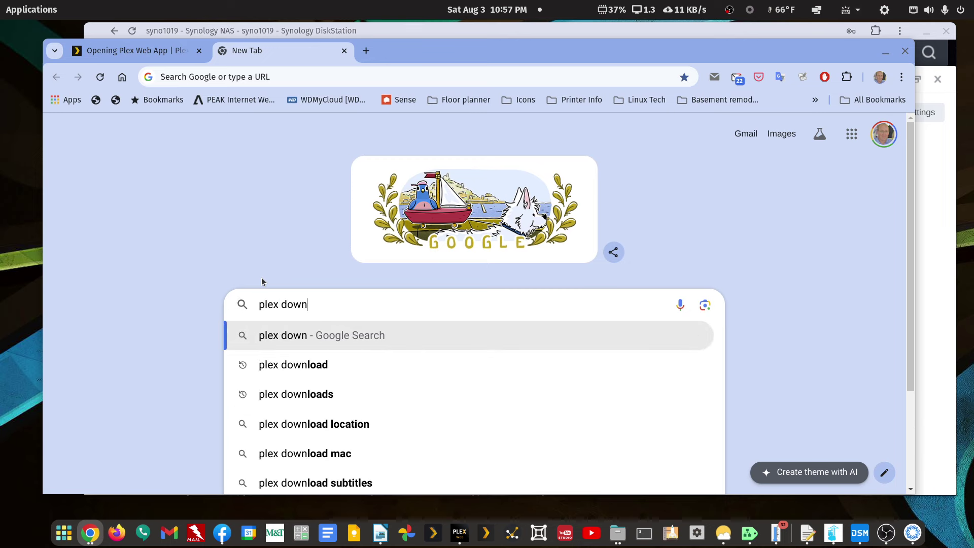
text(loads)
key(Return)
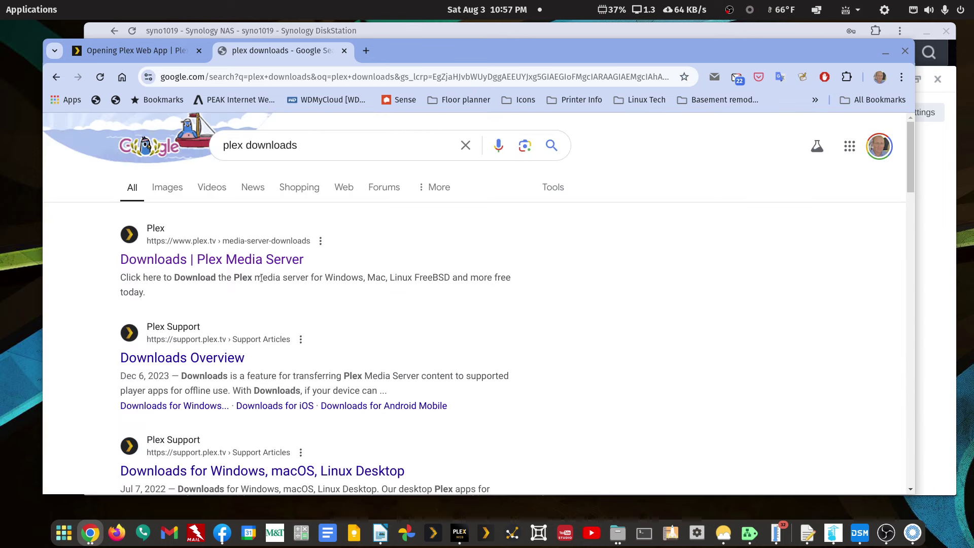
click(186, 264)
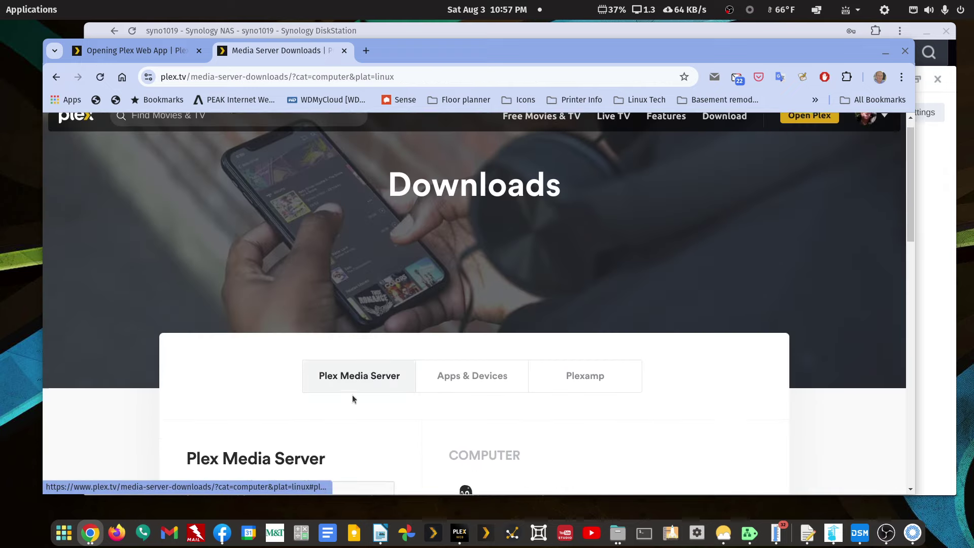
- Request the Intel/AMD 64-bit Plex Media Server package for Synology (DSM 7), cancel saving the file, and minimize the browser
scroll(353, 395, down, 5)
click(385, 234)
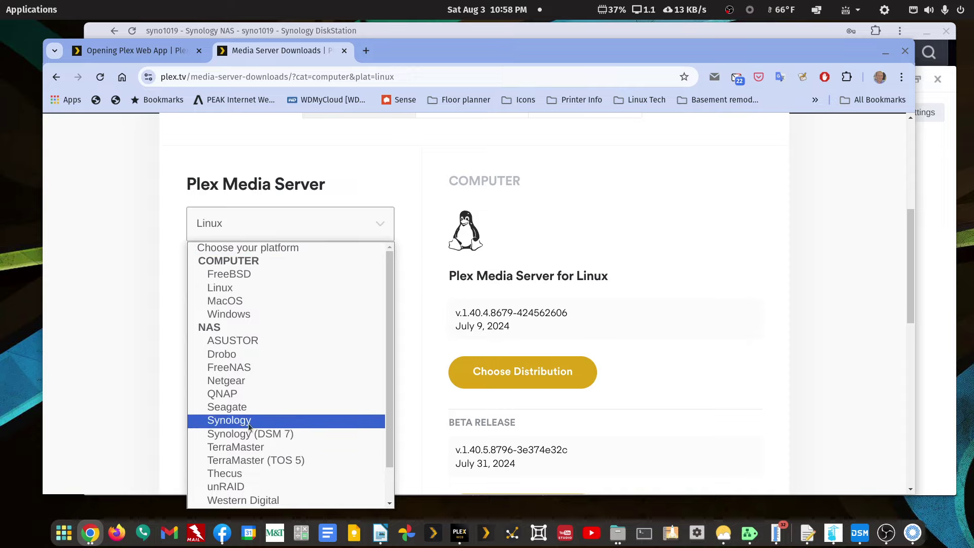
click(233, 435)
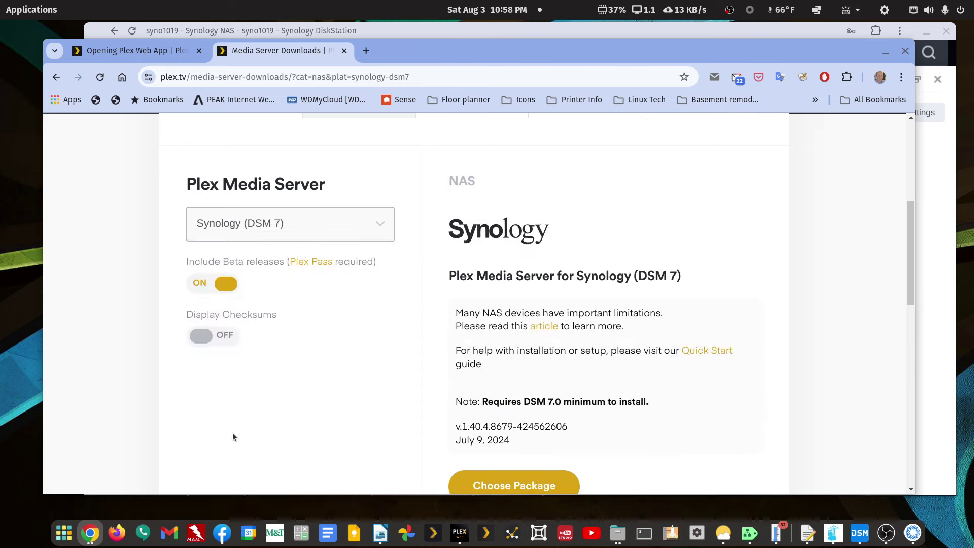
scroll(252, 415, down, 3)
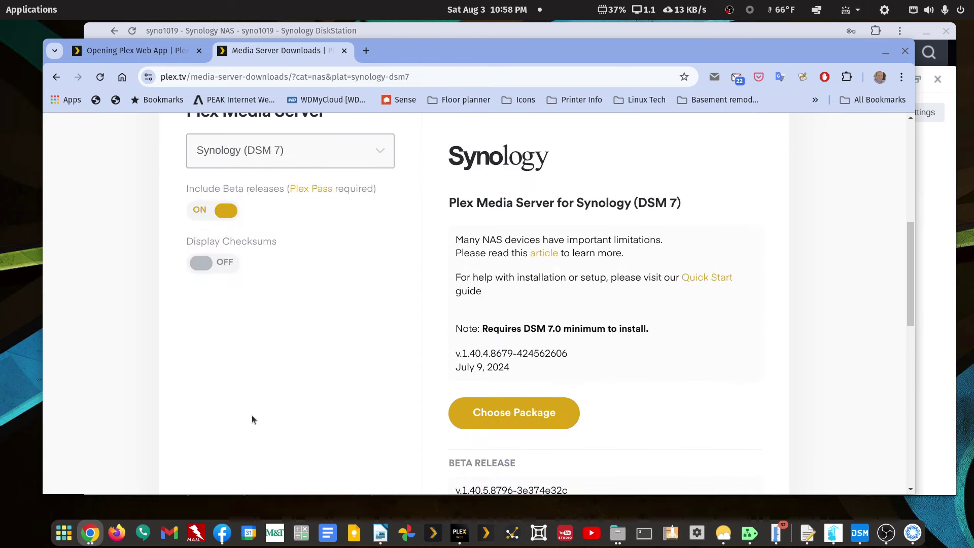
click(511, 421)
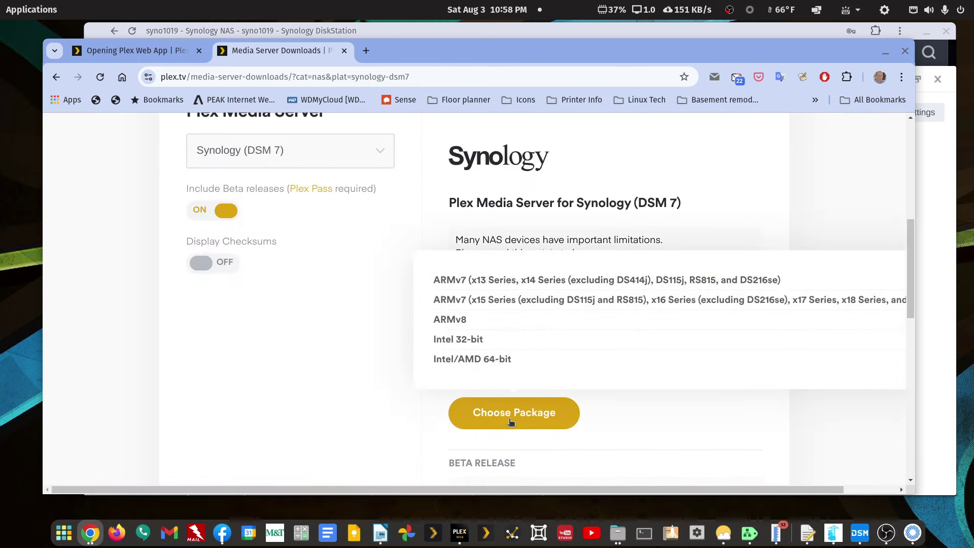
click(472, 359)
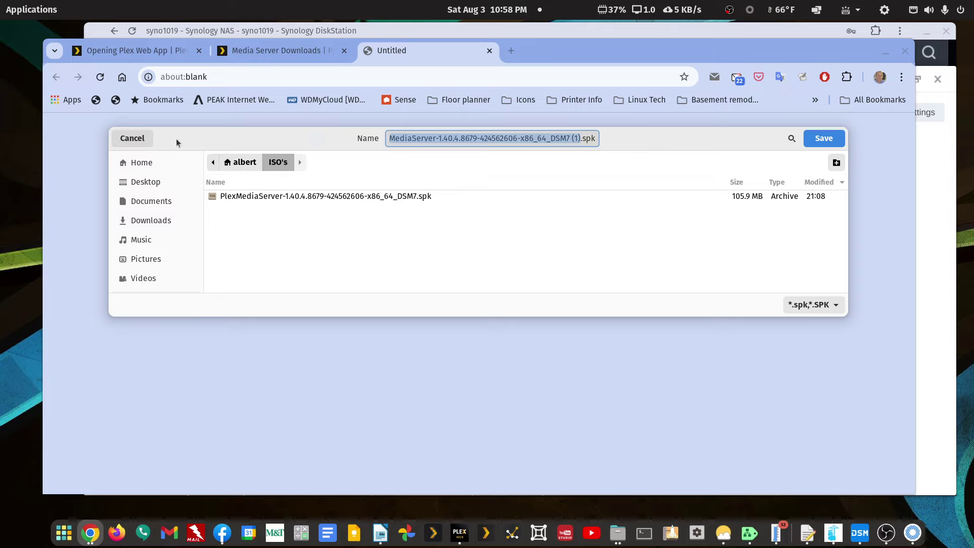
click(140, 138)
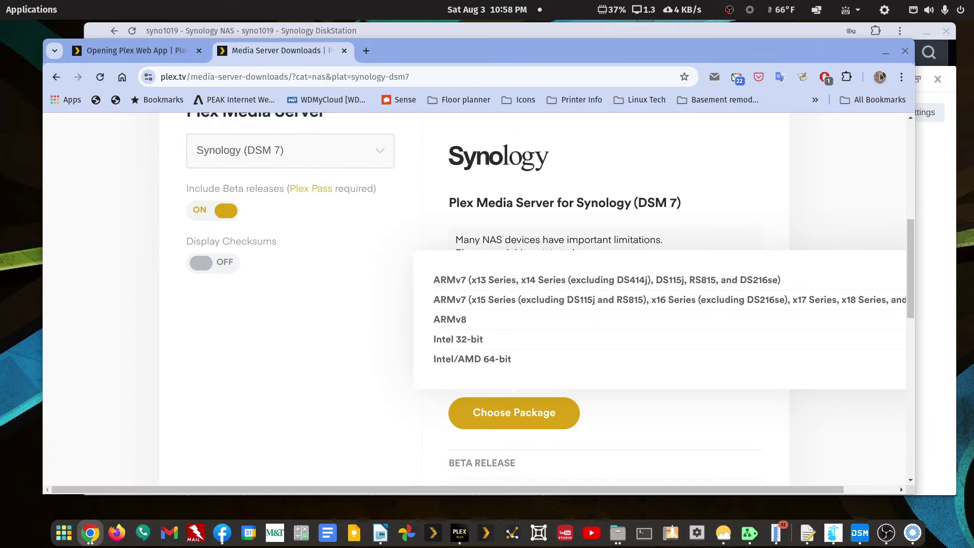
click(889, 60)
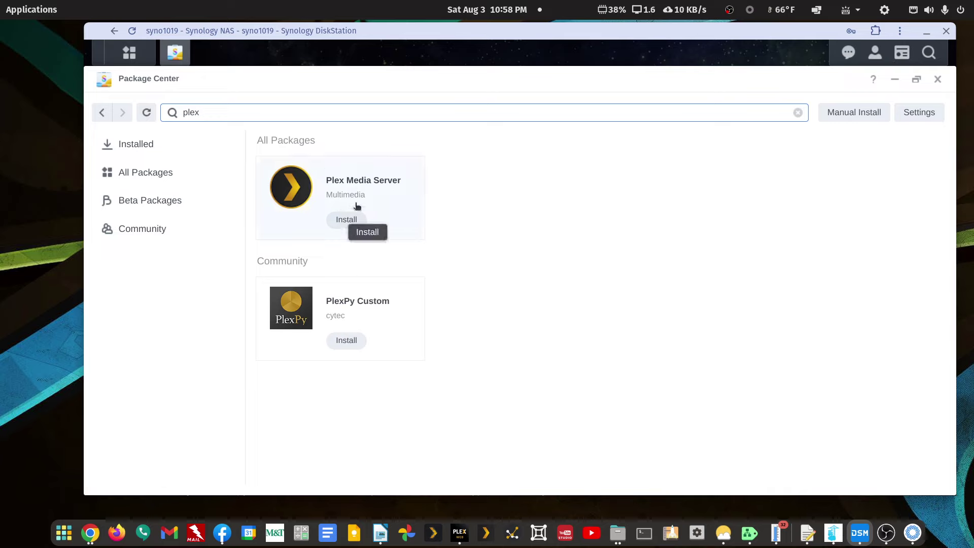
- View the Plex Media Server package page, start a manual install, and browse to PlexMediaServer-1.40.4.8679-424562606-x86_64_DSM7.spk in the ISO's folder
click(370, 183)
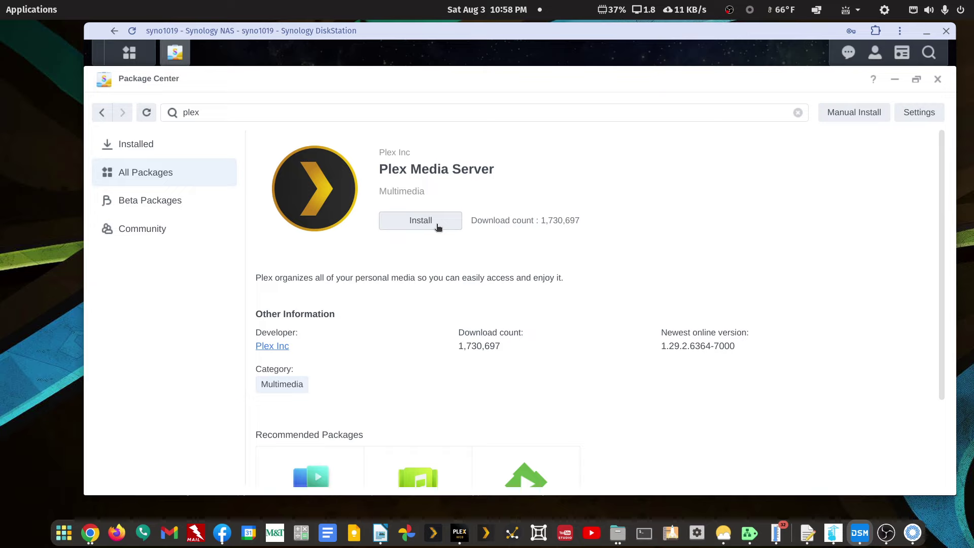
click(844, 114)
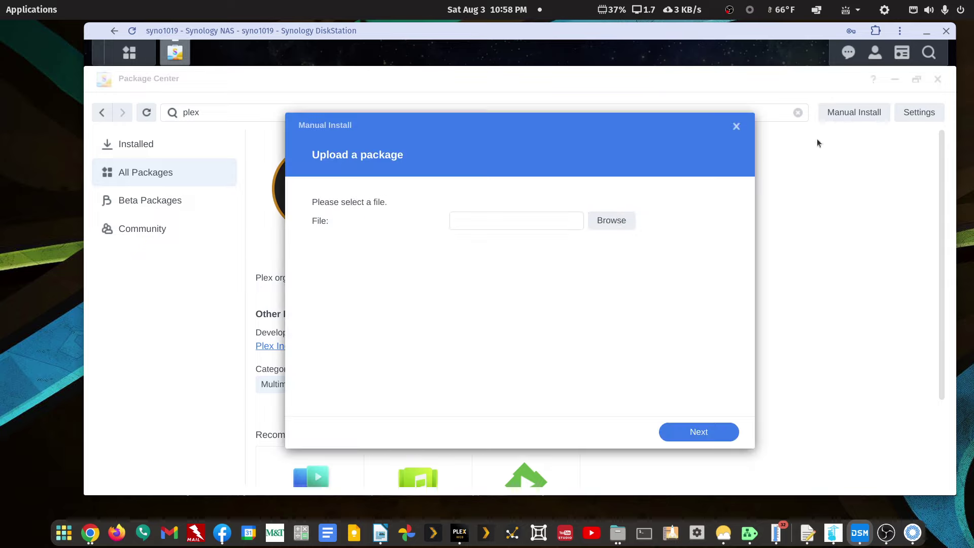
click(617, 221)
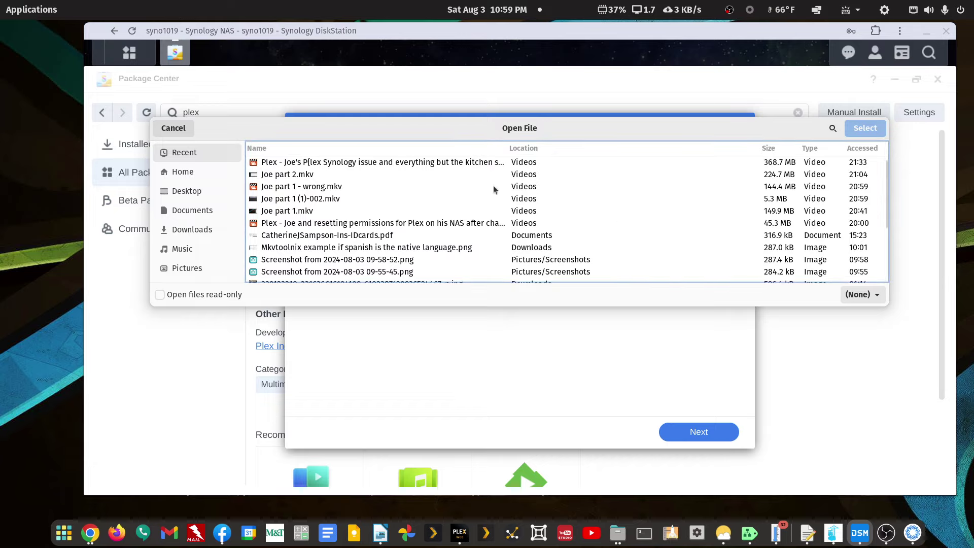
click(188, 175)
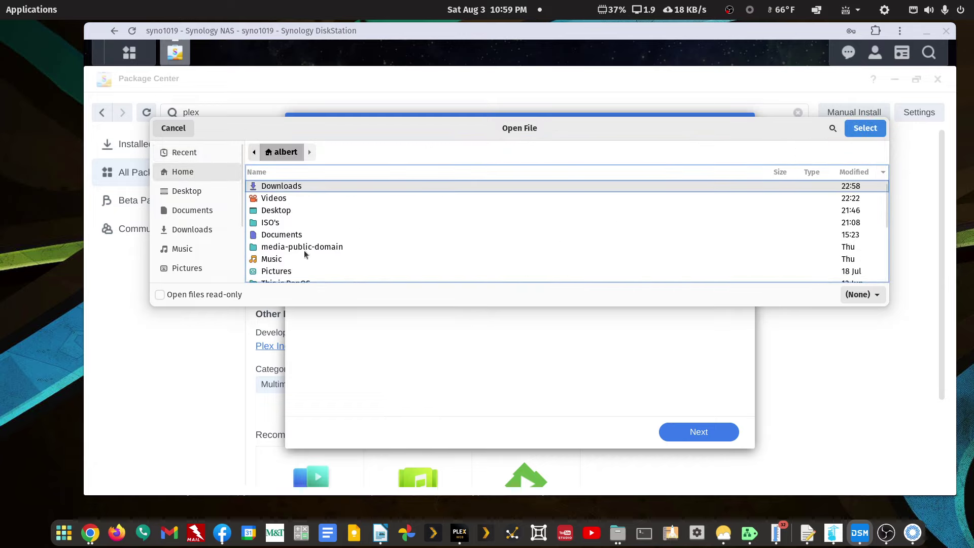
click(271, 225)
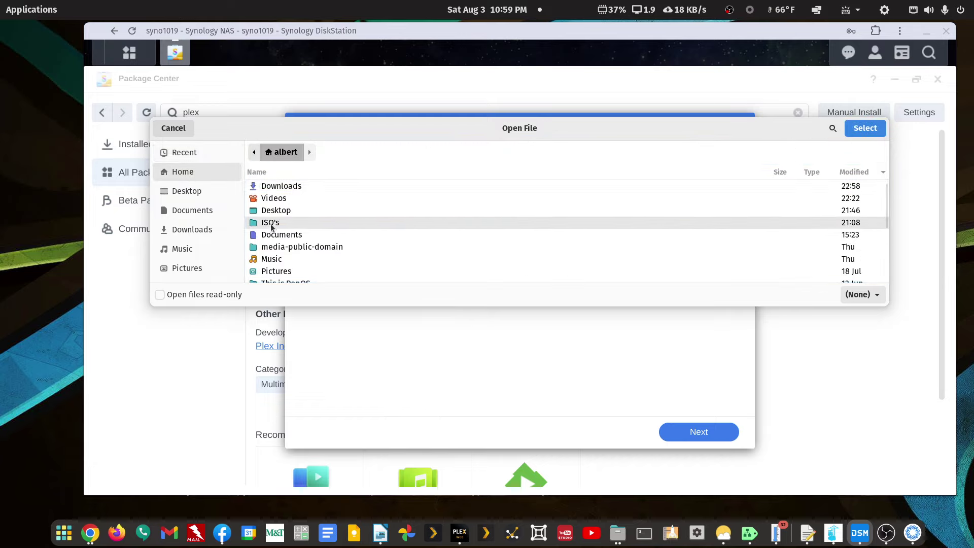
double_click(272, 225)
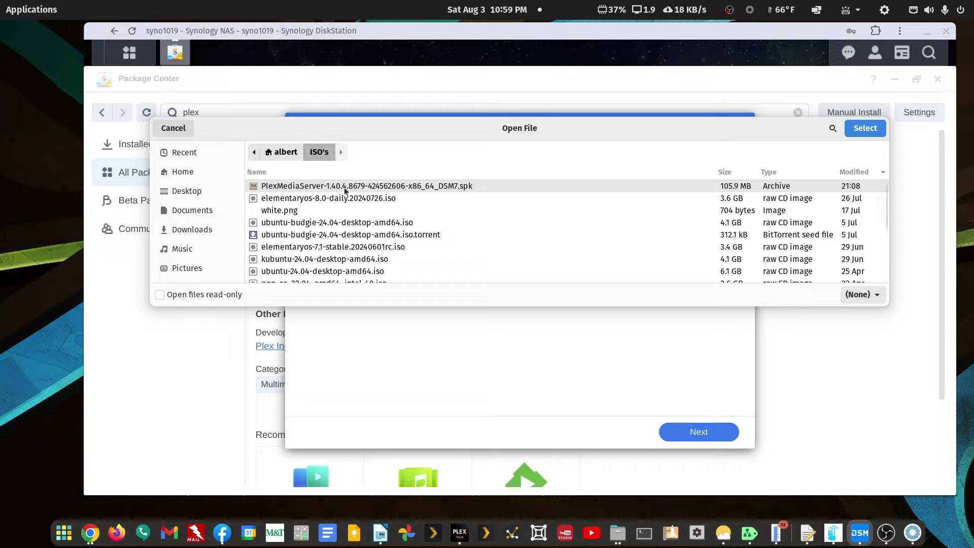
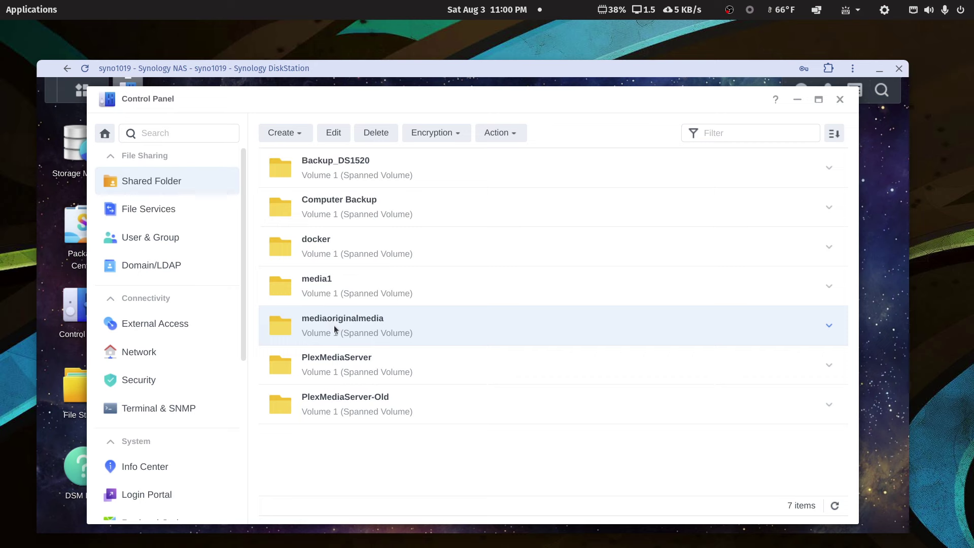
- Review the System internal user permissions of the mediaoriginalmedia shared folder, then close Control Panel without saving and minimize the DSM window
click(333, 133)
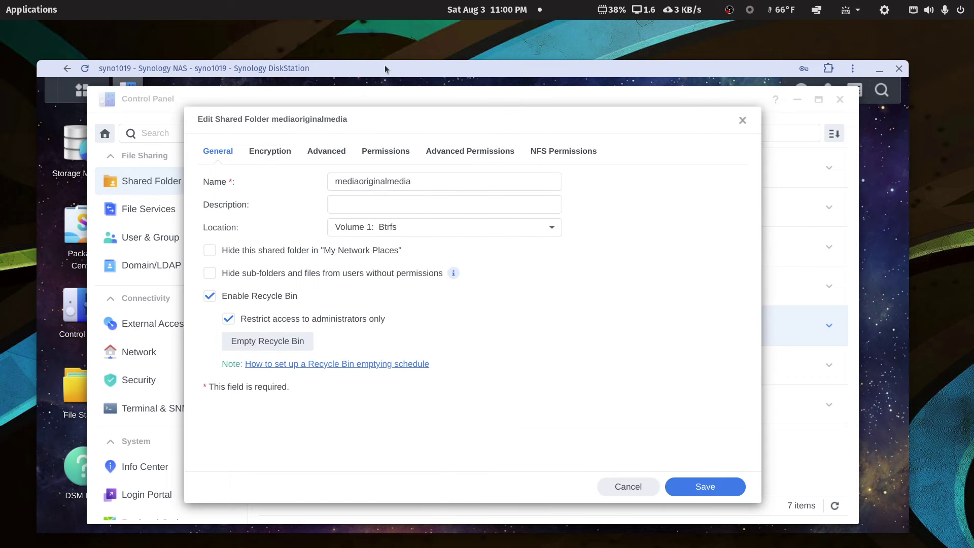
drag(384, 66, 973, 69)
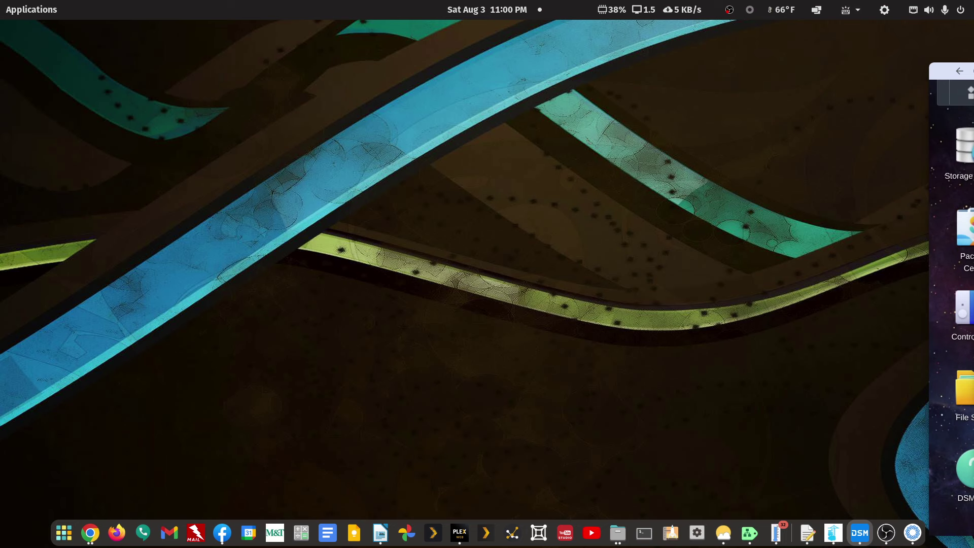
drag(964, 71, 511, 40)
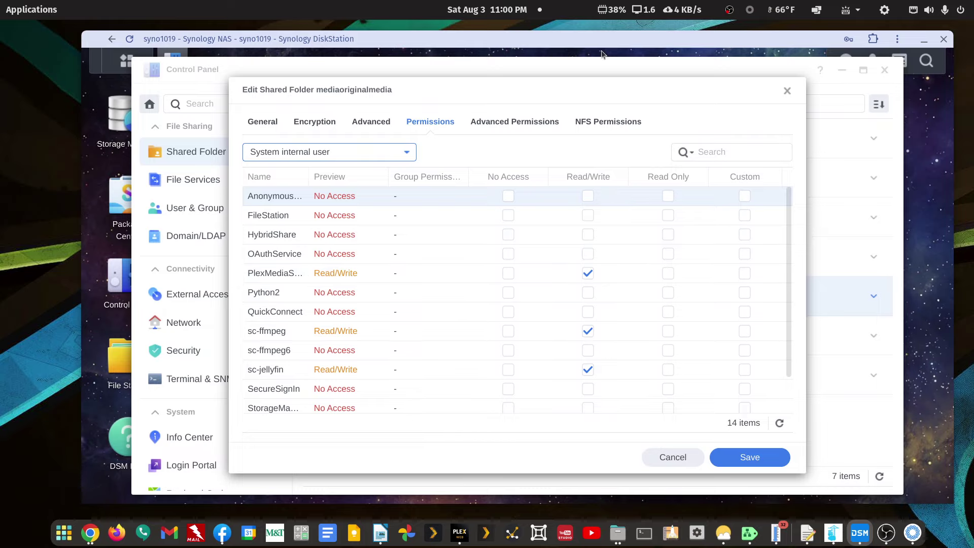
click(787, 92)
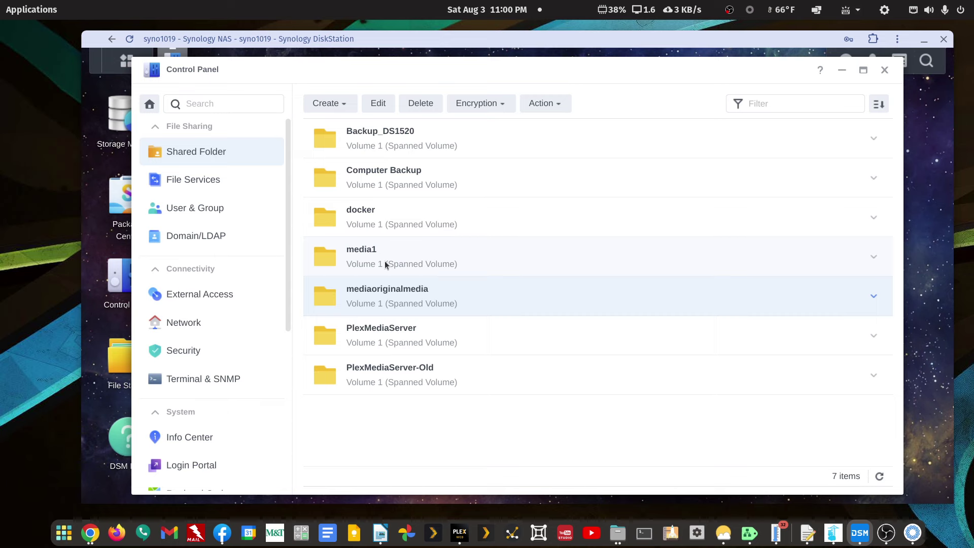
click(884, 70)
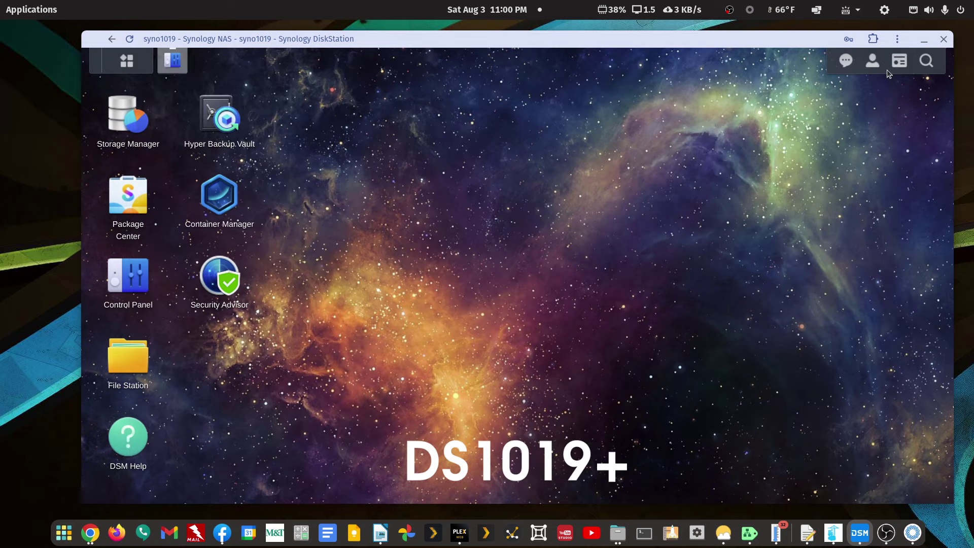
click(923, 40)
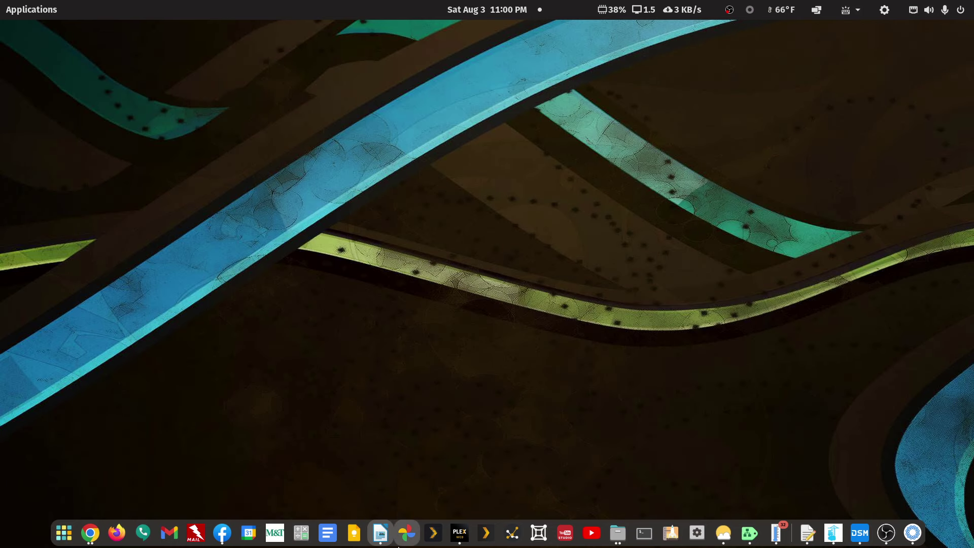
- Switch to the Plex web app, check the server list and reload the page repeatedly to look for the new server, then move the window out of view
click(458, 535)
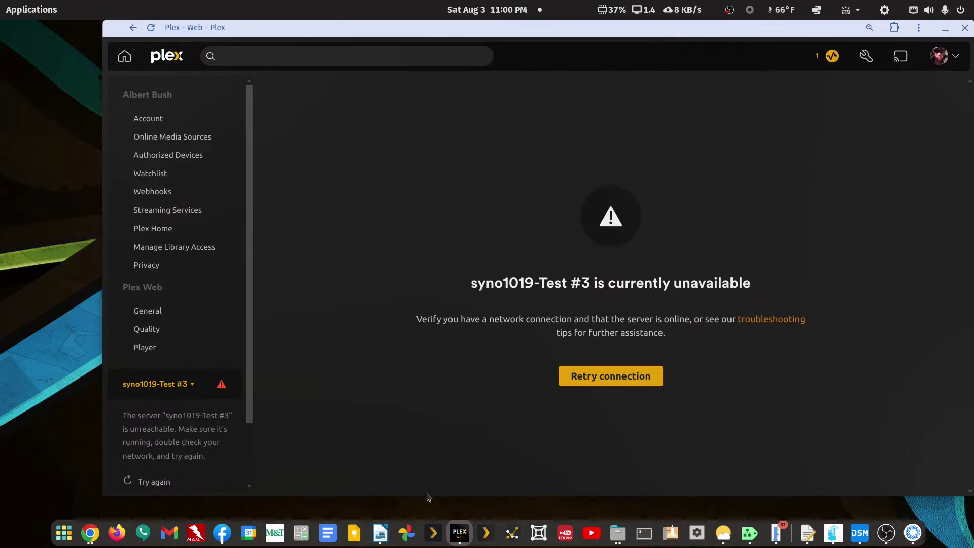
click(151, 28)
click(168, 384)
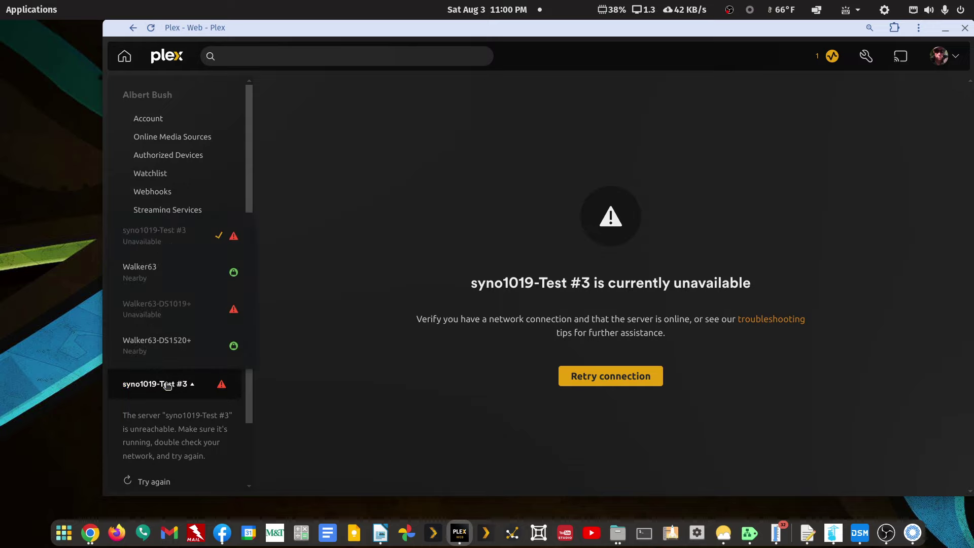
click(151, 29)
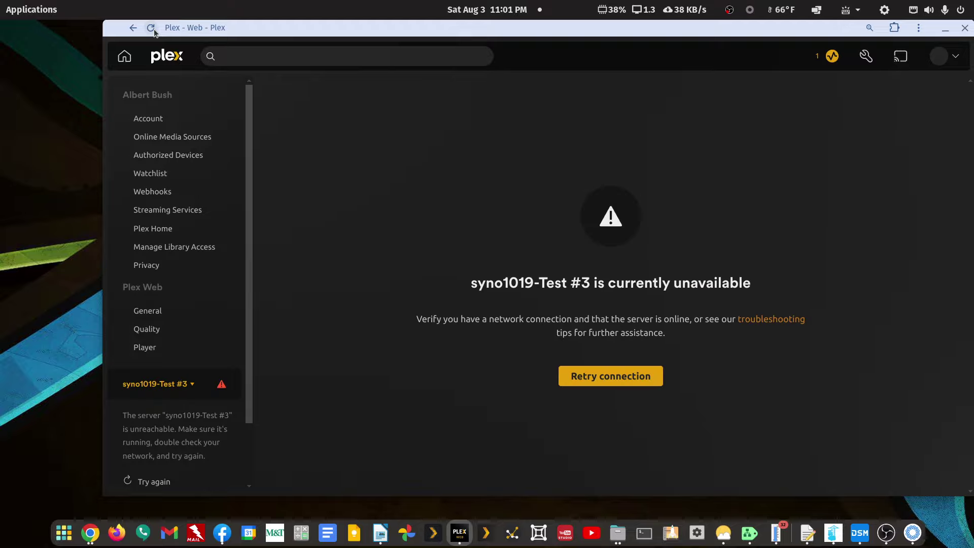
click(152, 28)
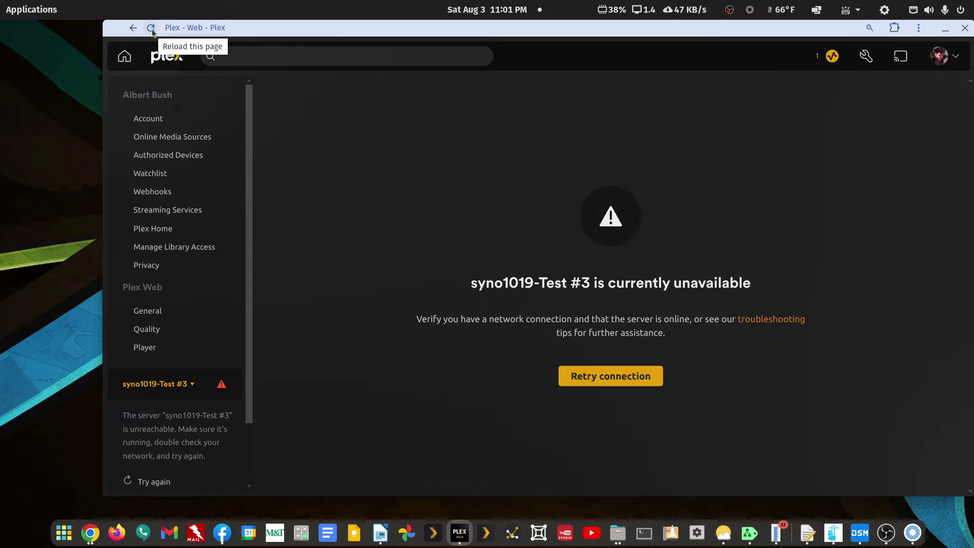
click(151, 28)
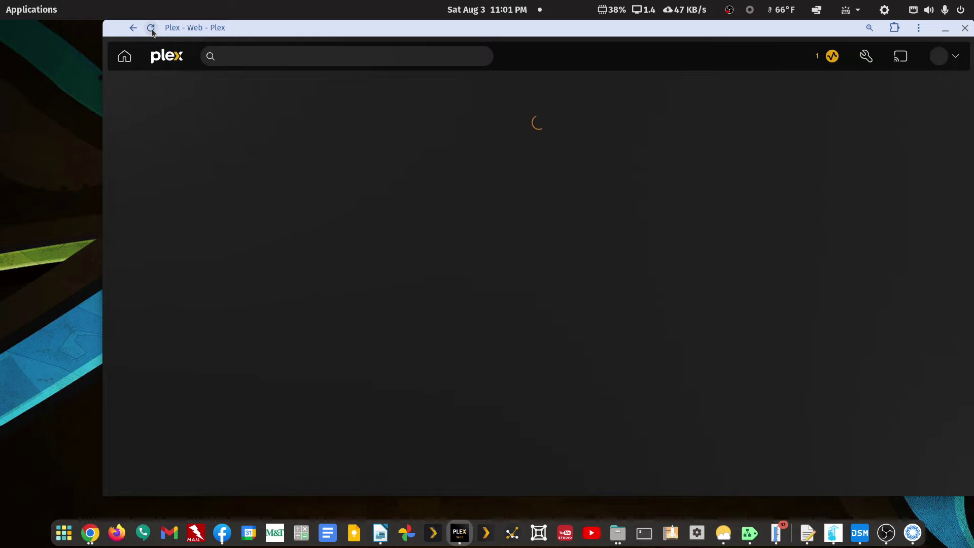
click(152, 28)
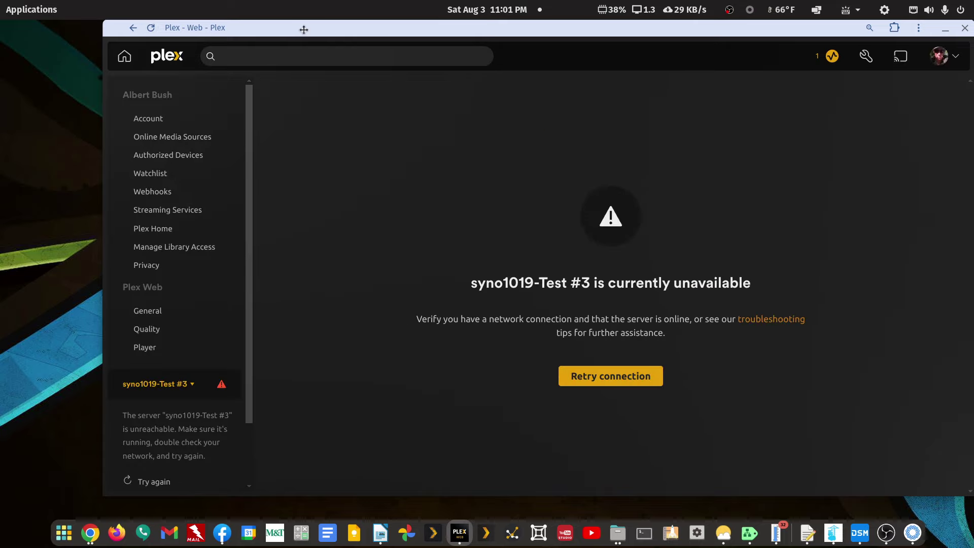
drag(304, 30, 303, 547)
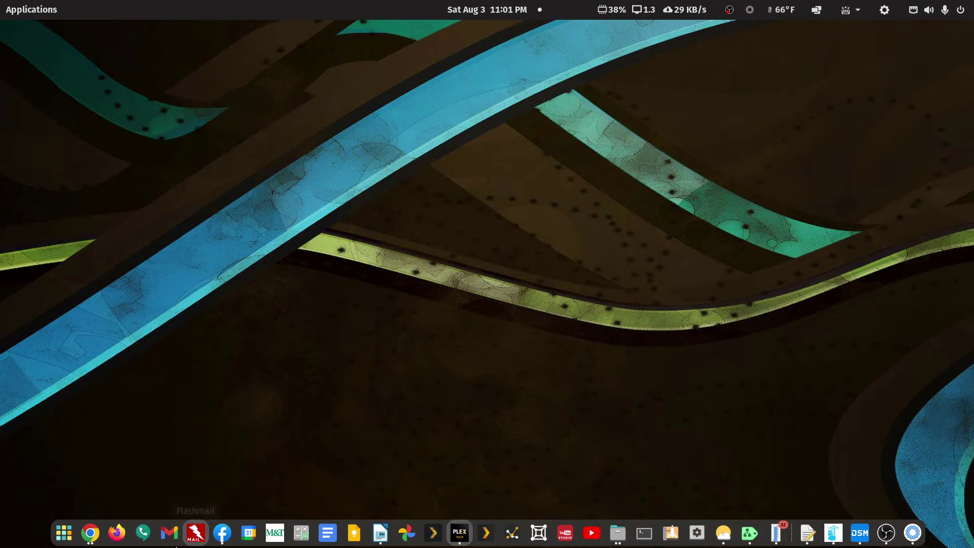
- Switch to the browser and review the Plex support article's addresses for opening Plex Web App locally, then minimize the window
click(95, 541)
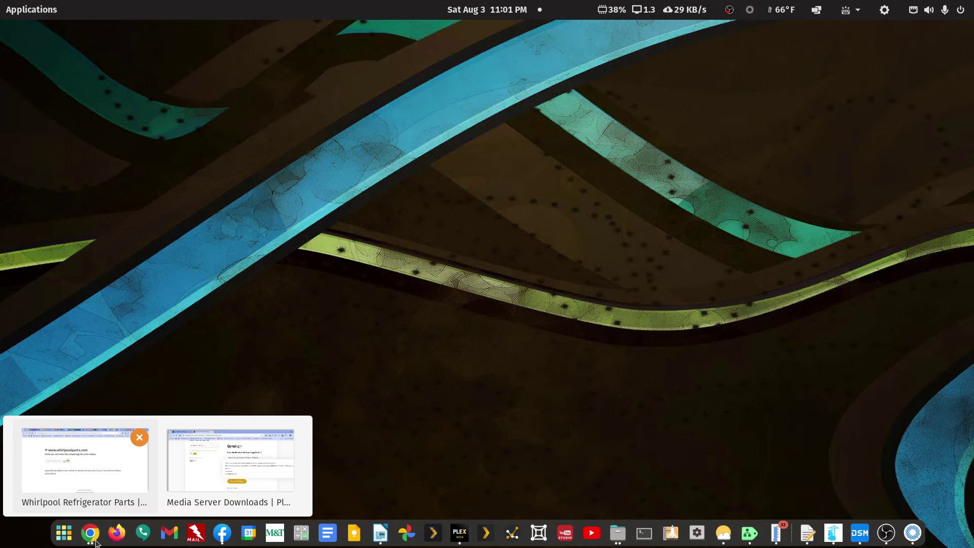
click(199, 485)
click(138, 54)
scroll(392, 324, up, 2)
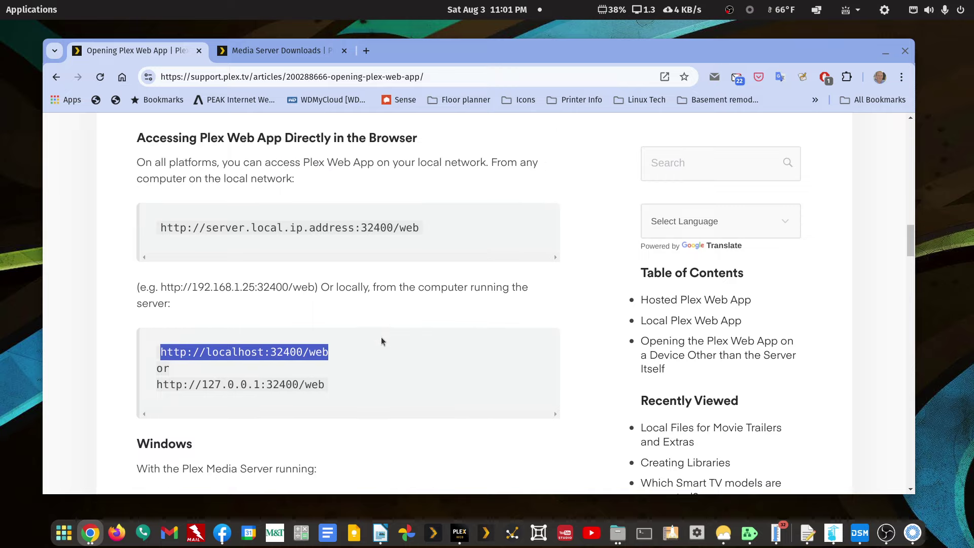
scroll(379, 341, down, 3)
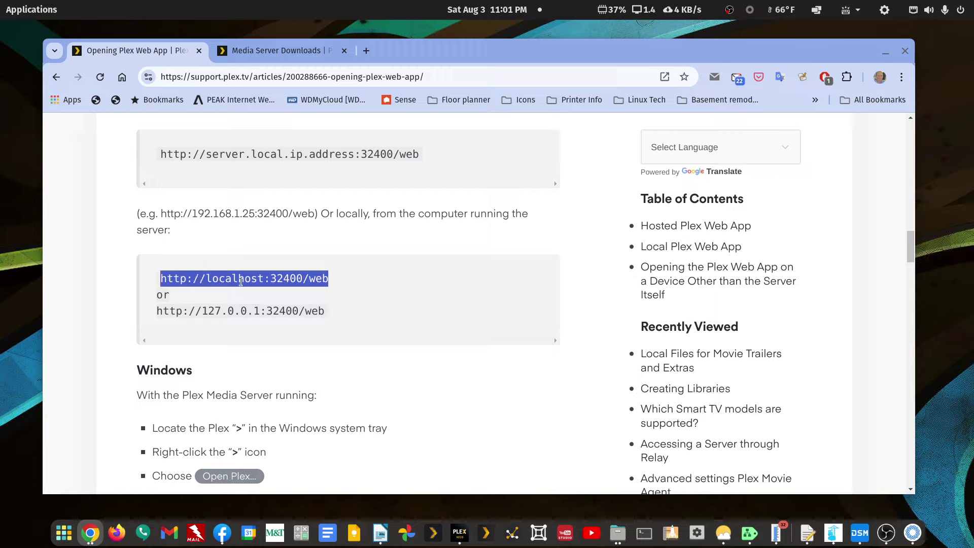
drag(329, 311, 157, 312)
click(885, 52)
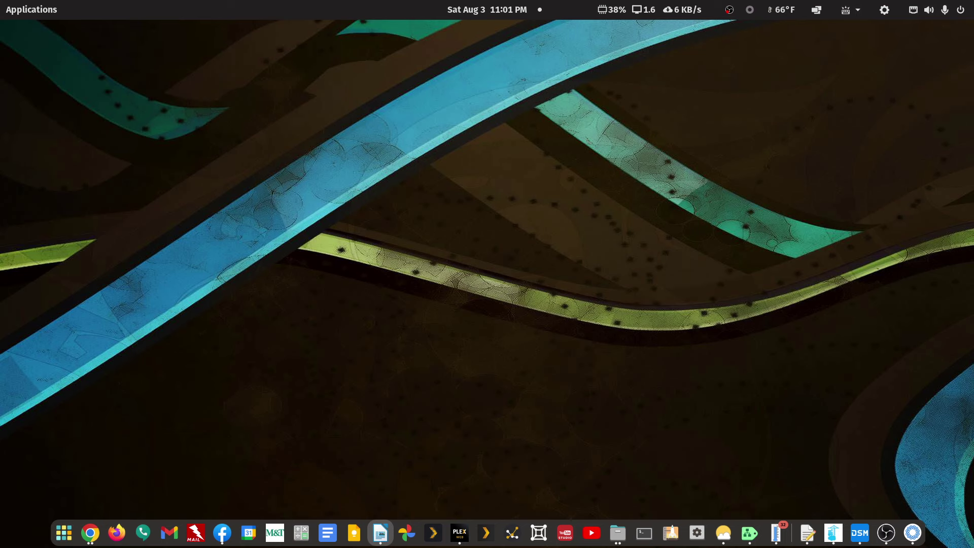
scroll(457, 456, down, 9)
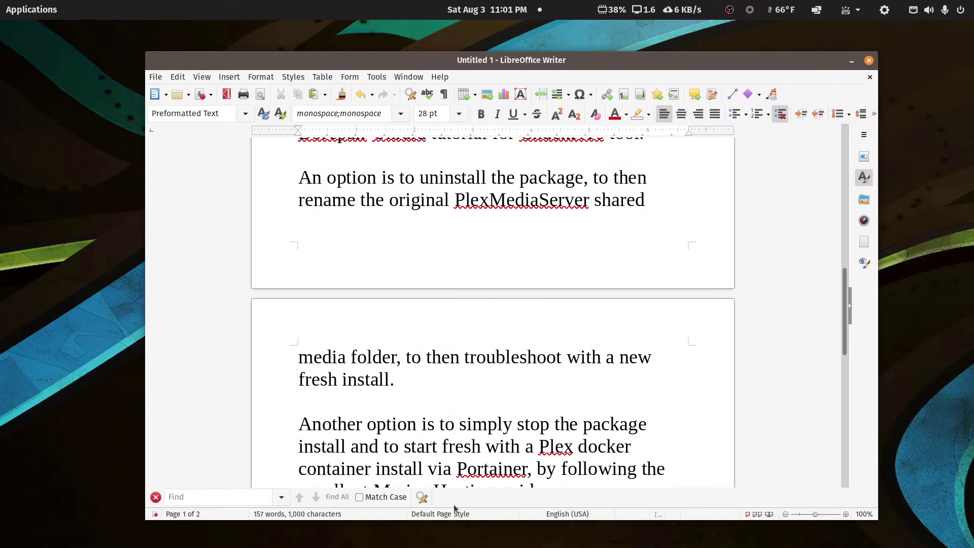
scroll(496, 427, down, 5)
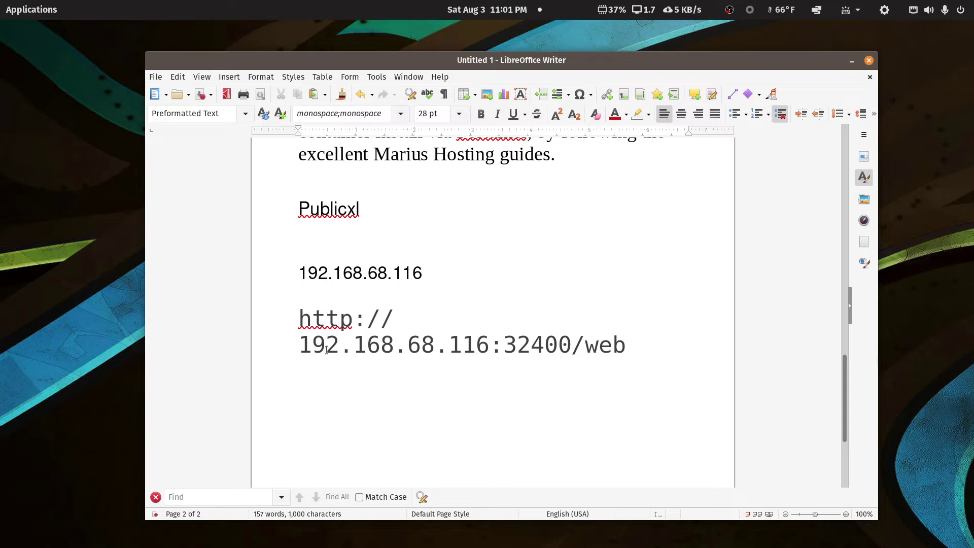
drag(299, 319, 625, 348)
key(ctrl+c)
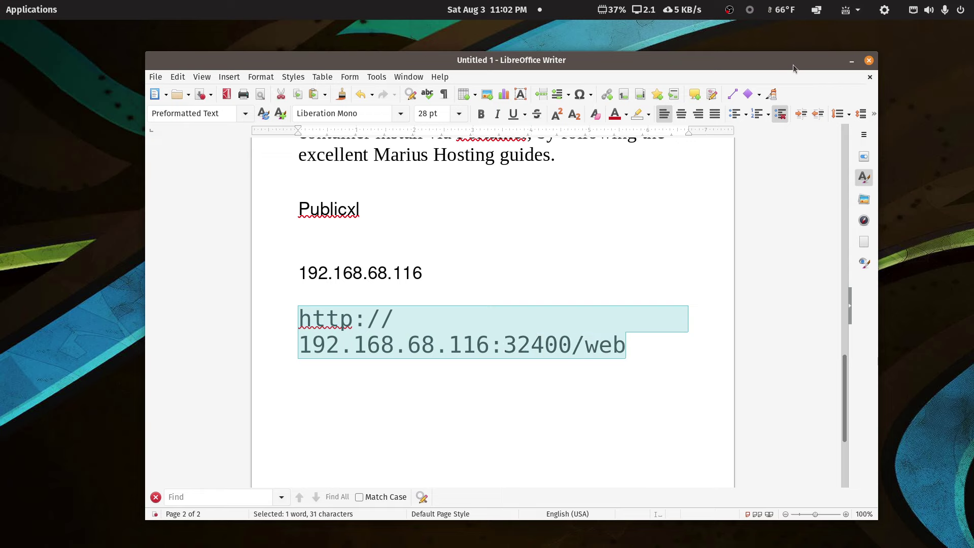
drag(793, 65, 973, 304)
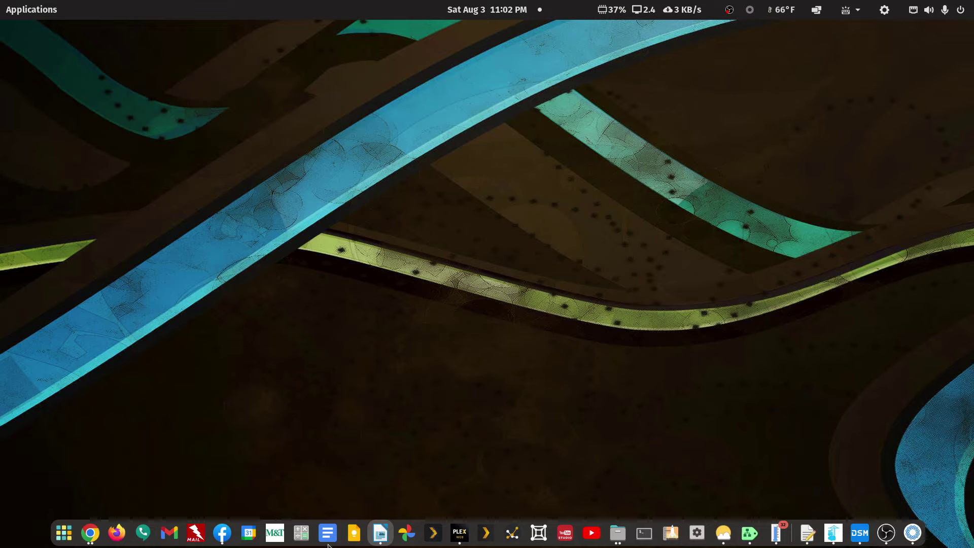
click(91, 532)
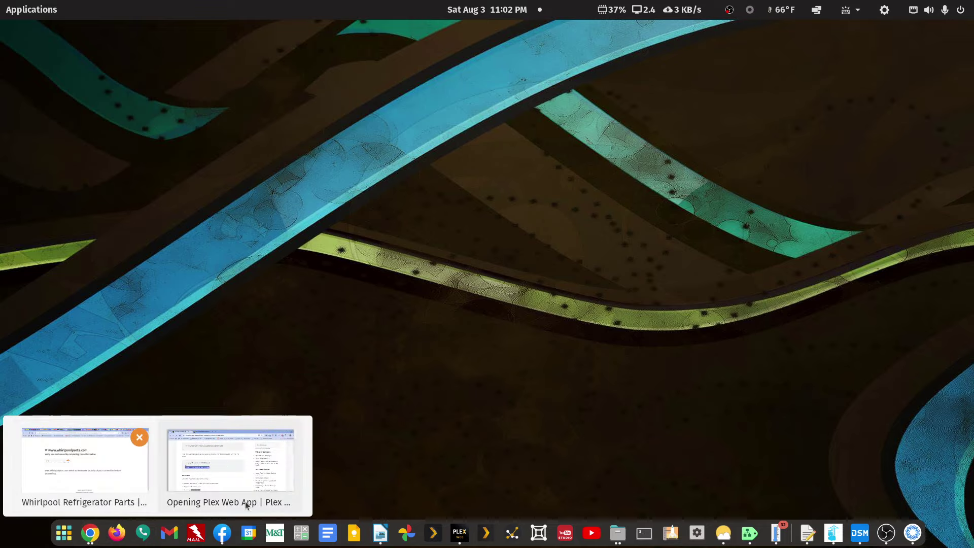
click(249, 482)
click(369, 51)
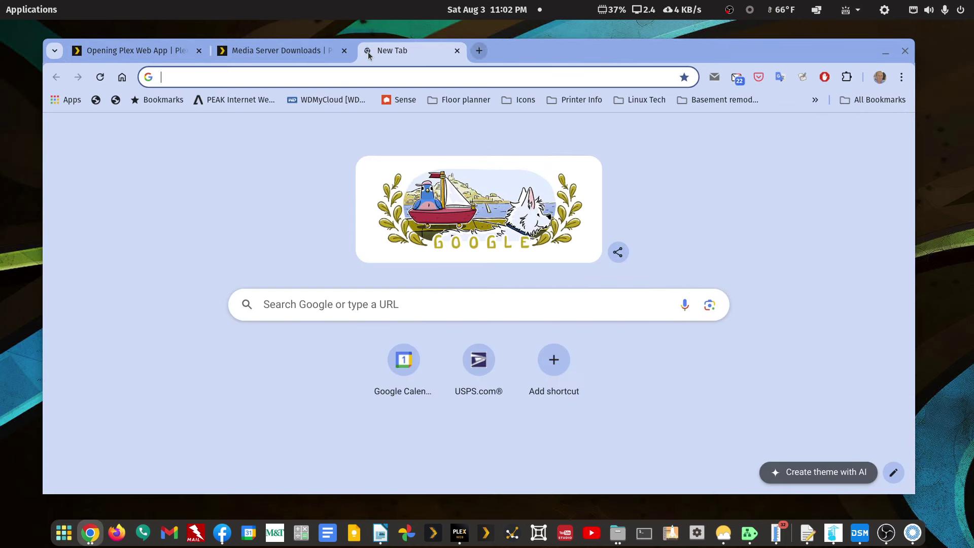
click(339, 76)
key(ctrl+v)
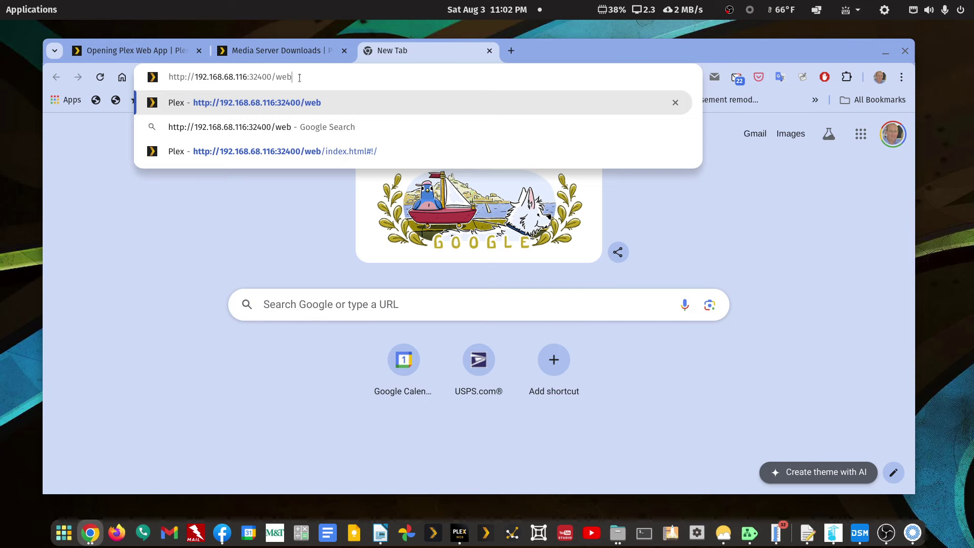
key(Return)
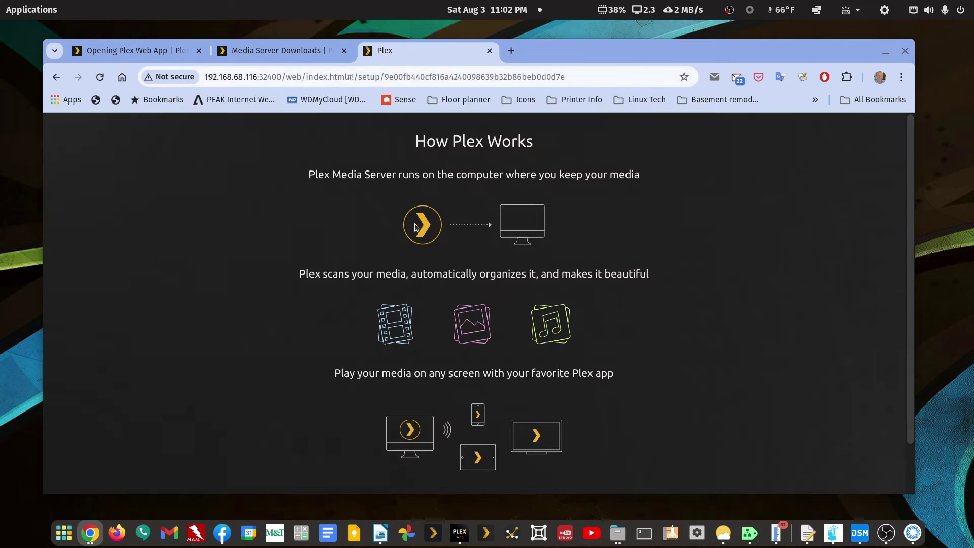
double_click(693, 49)
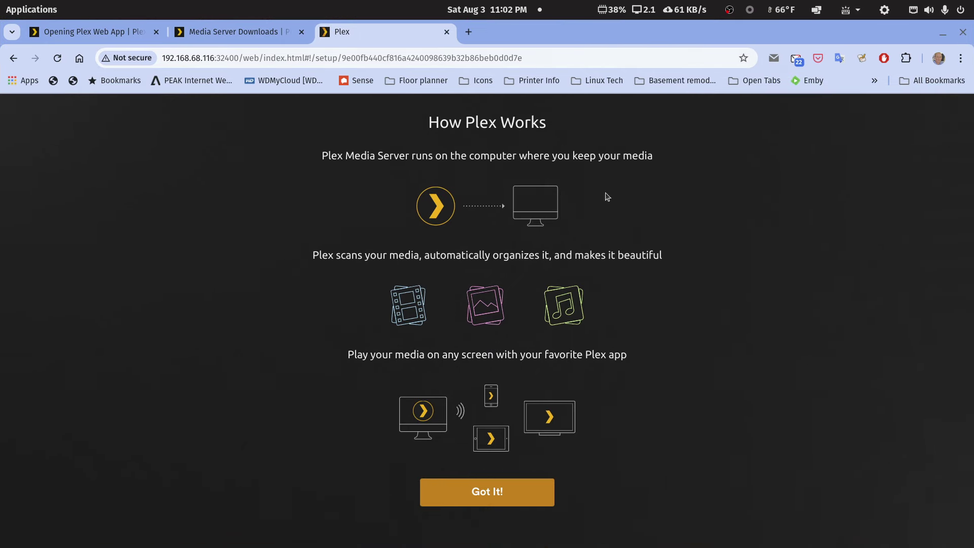
click(488, 495)
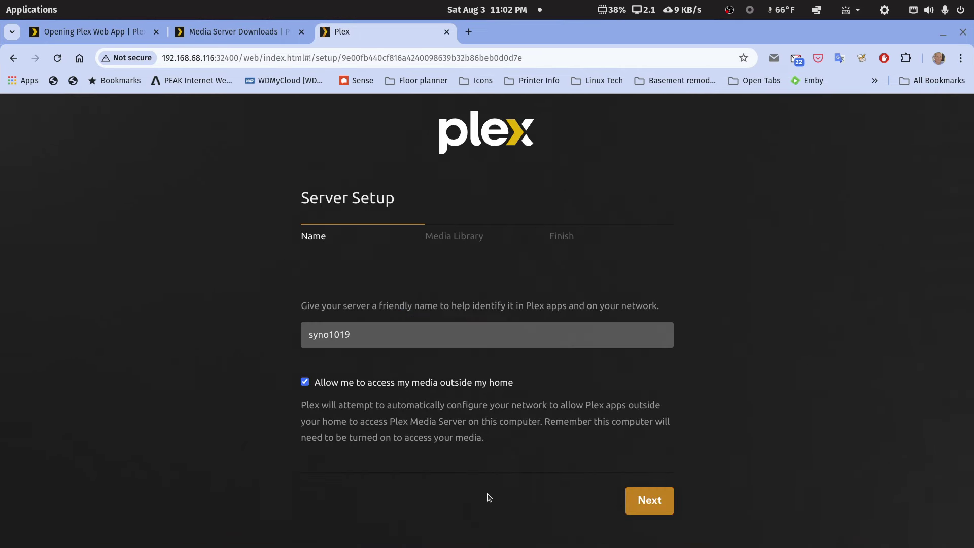
- Name the server syno1019-Test #4, disable media access outside the home, and continue to the media library setup
click(404, 336)
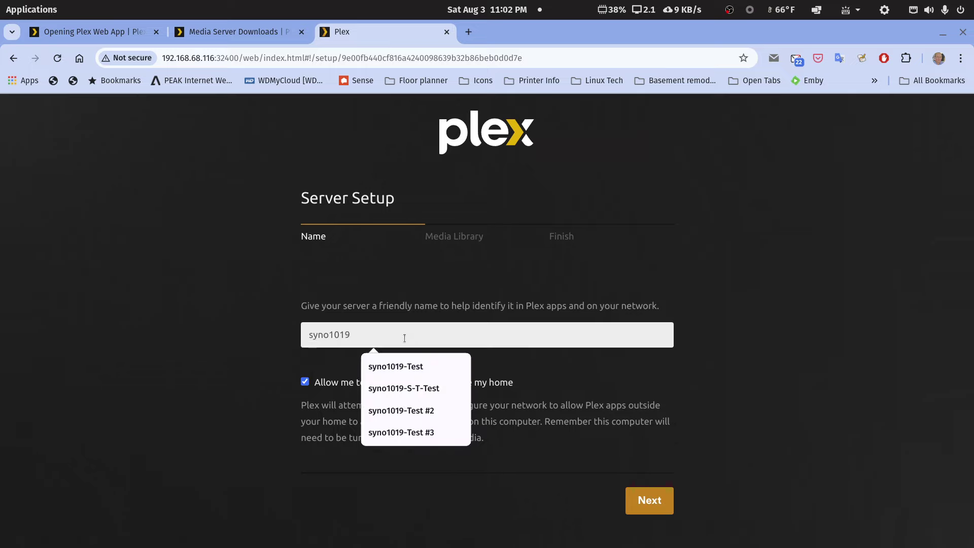
click(431, 433)
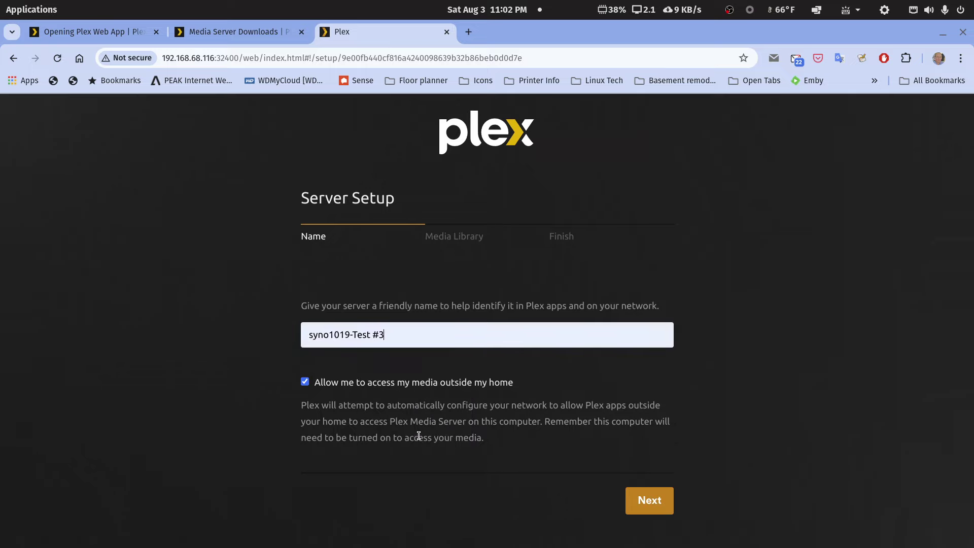
double_click(381, 337)
text(4)
click(305, 382)
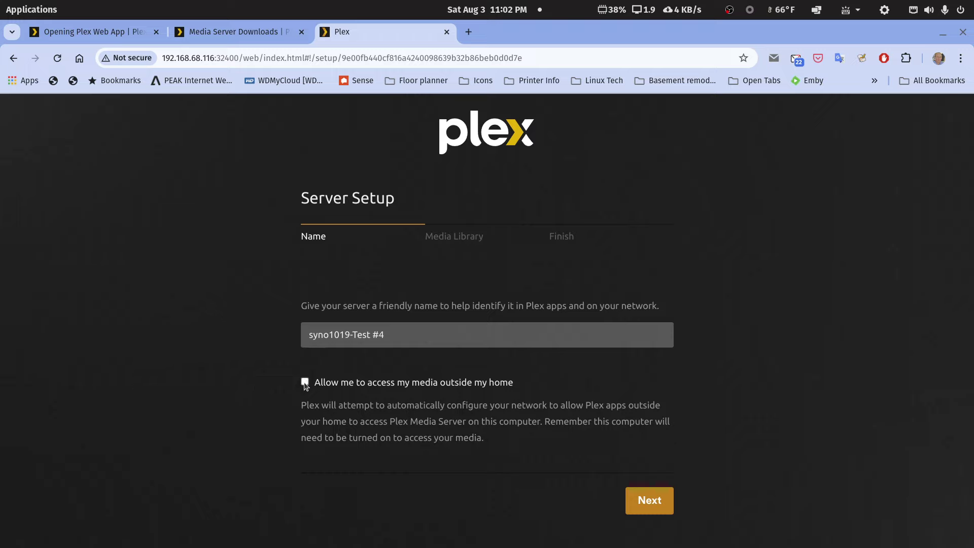
click(655, 500)
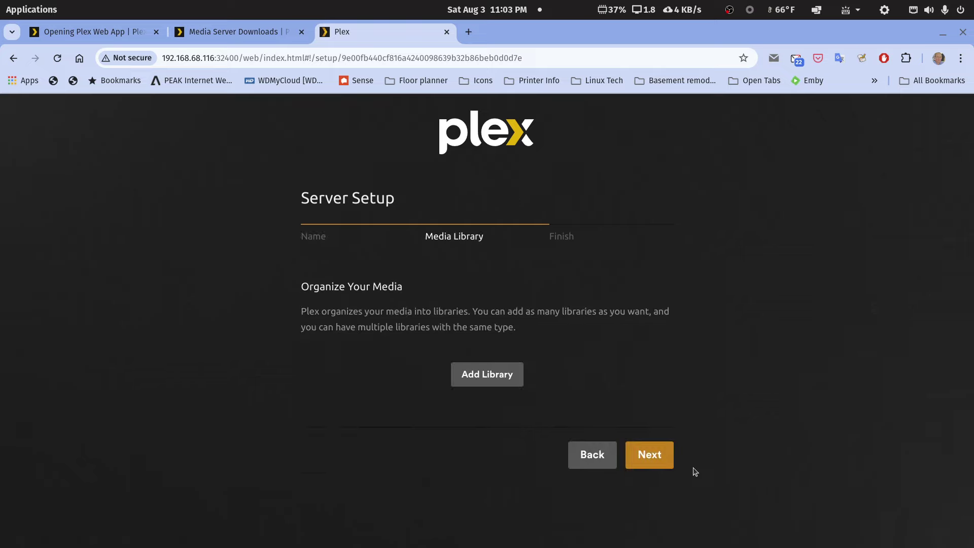
- Start a new library of type Movies in English and add the folder /volume1/media1/movie to it
click(500, 379)
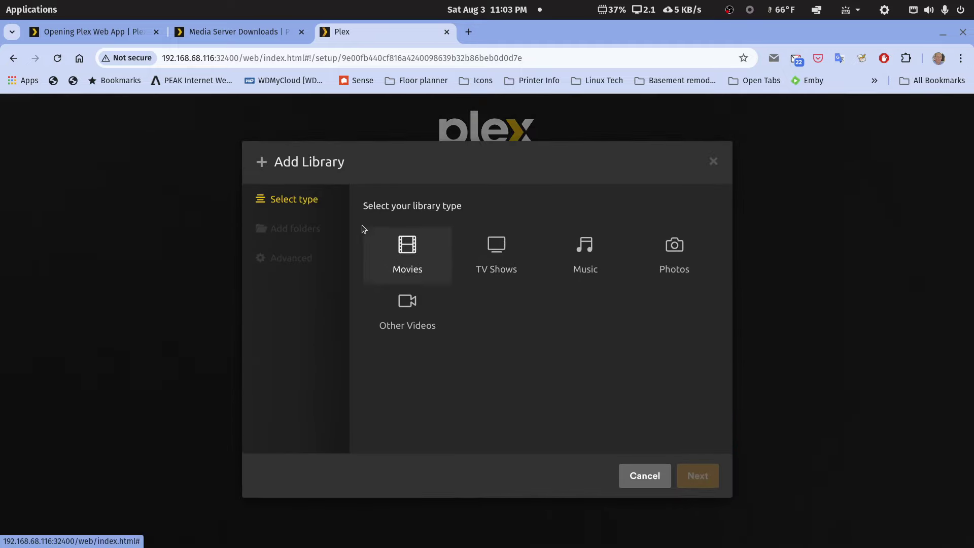
click(409, 249)
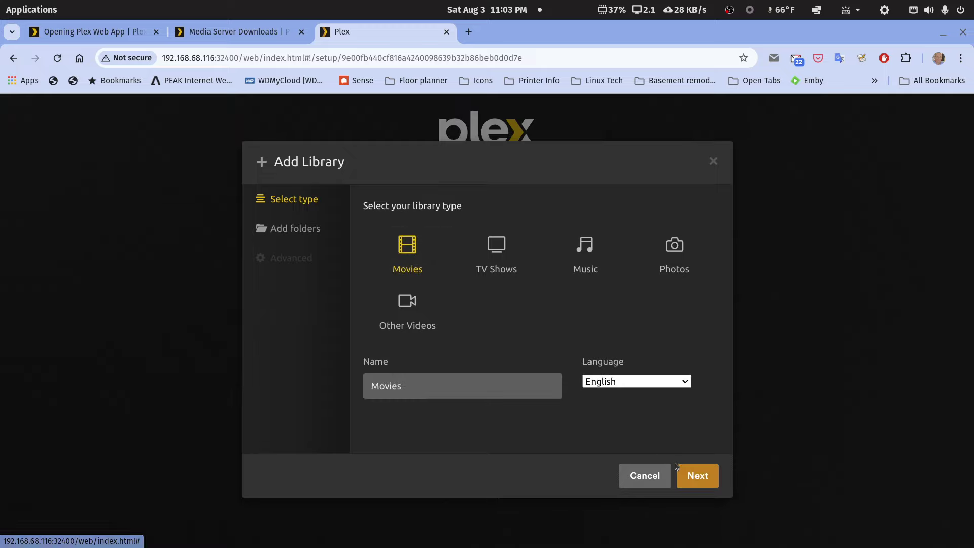
click(699, 479)
click(558, 239)
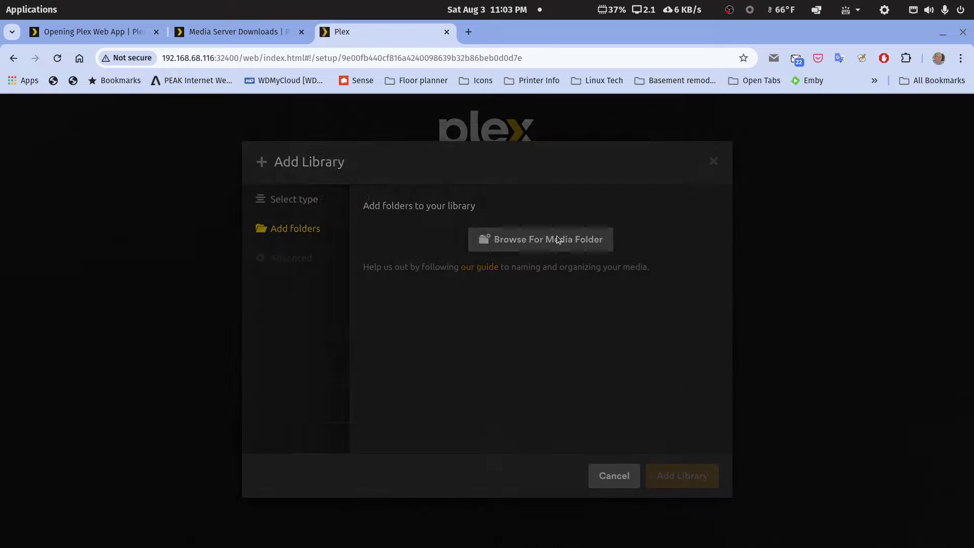
click(358, 274)
scroll(513, 401, down, 10)
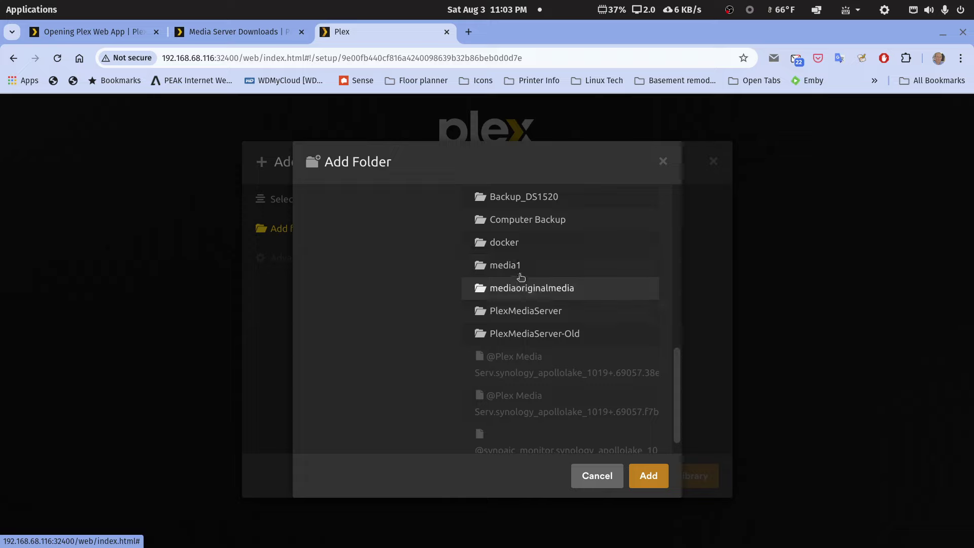
click(509, 268)
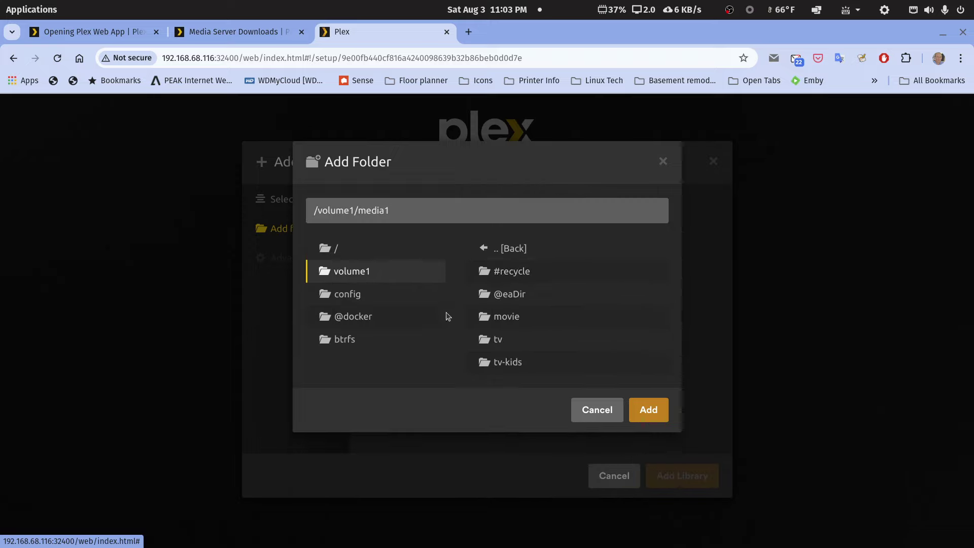
click(516, 319)
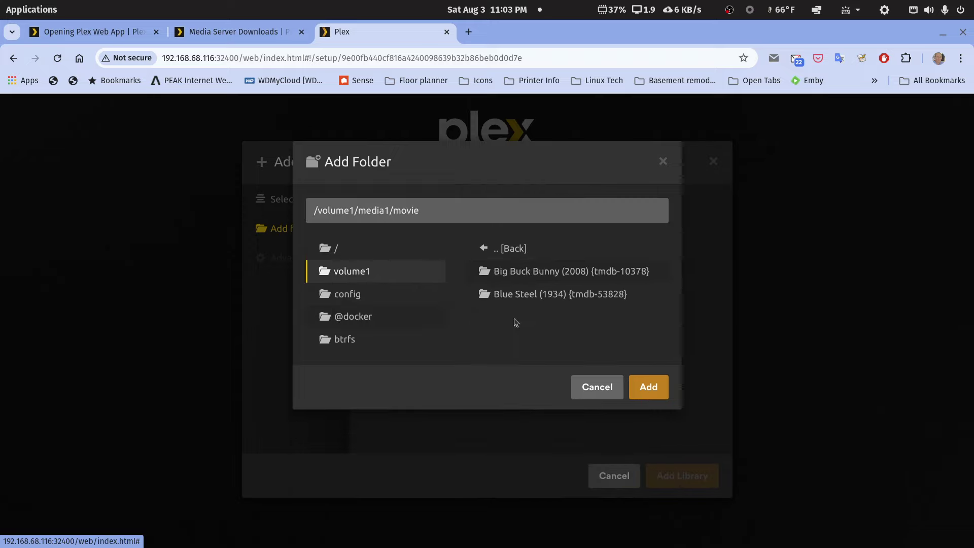
click(653, 392)
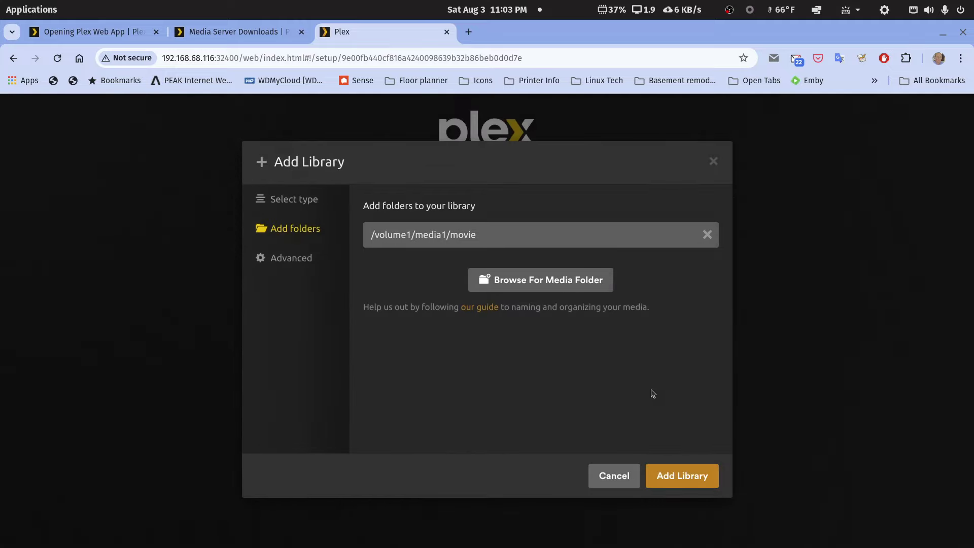
- Set the Movies library's minimum automatic collection size to 2 in the advanced options and add the library
click(291, 258)
scroll(370, 350, down, 5)
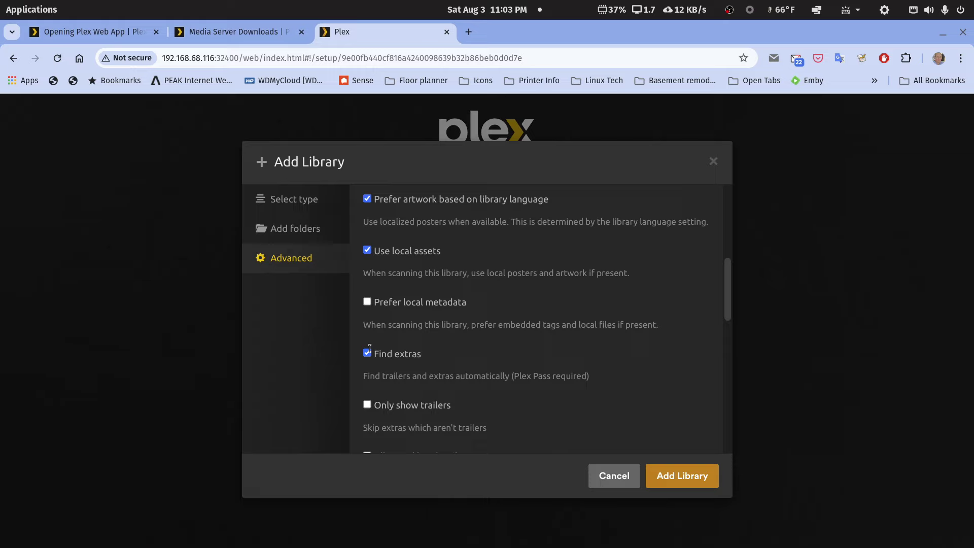
scroll(369, 351, down, 3)
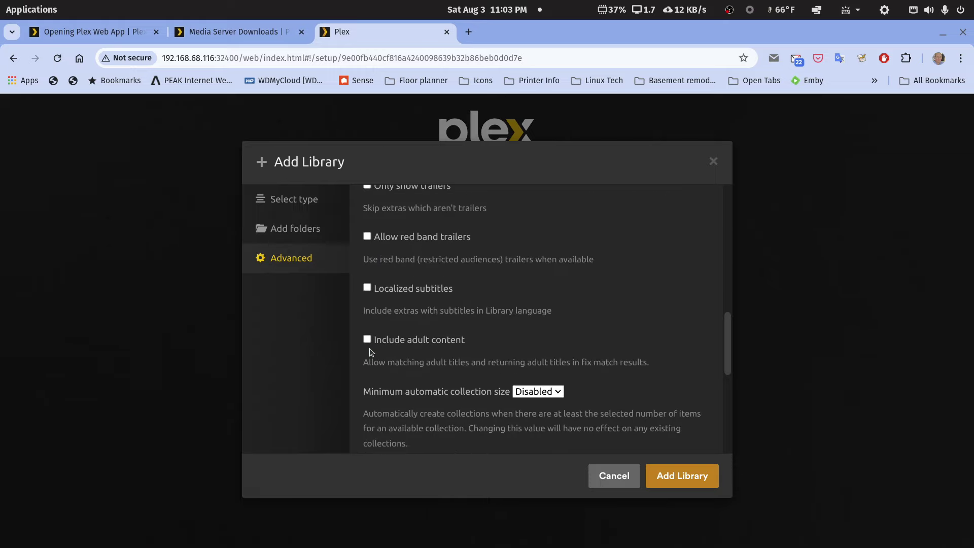
click(544, 392)
click(519, 428)
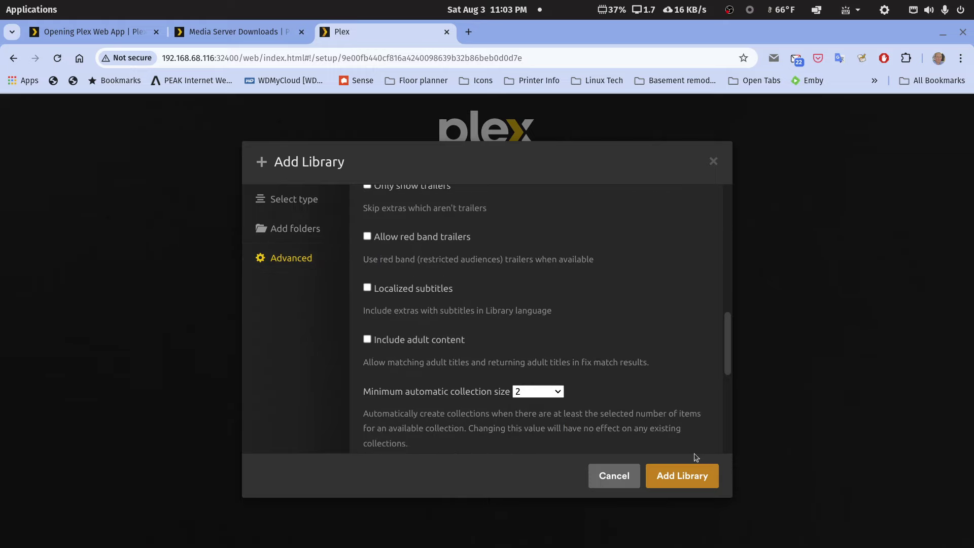
click(682, 475)
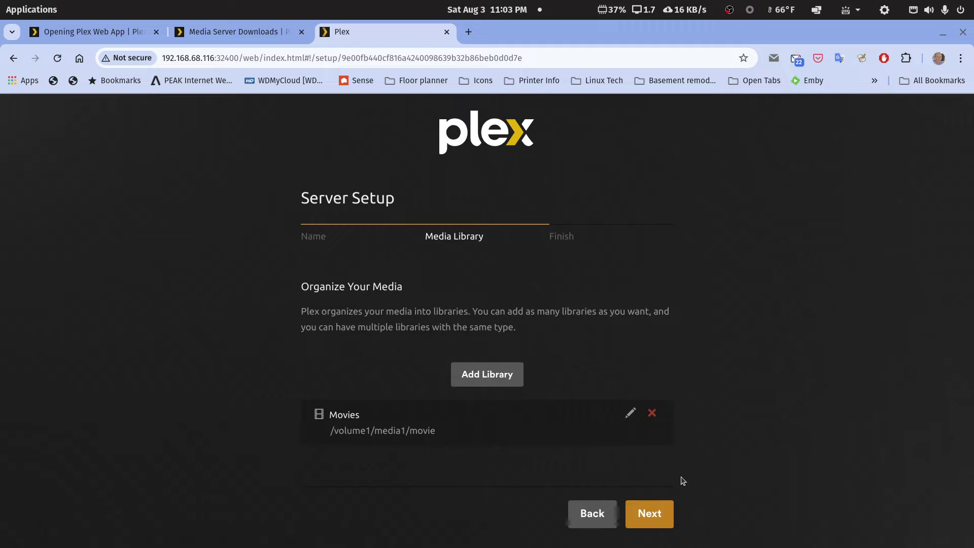
- Start a second library of type Movies named "Movies - 4K" and continue to its folder selection
click(485, 376)
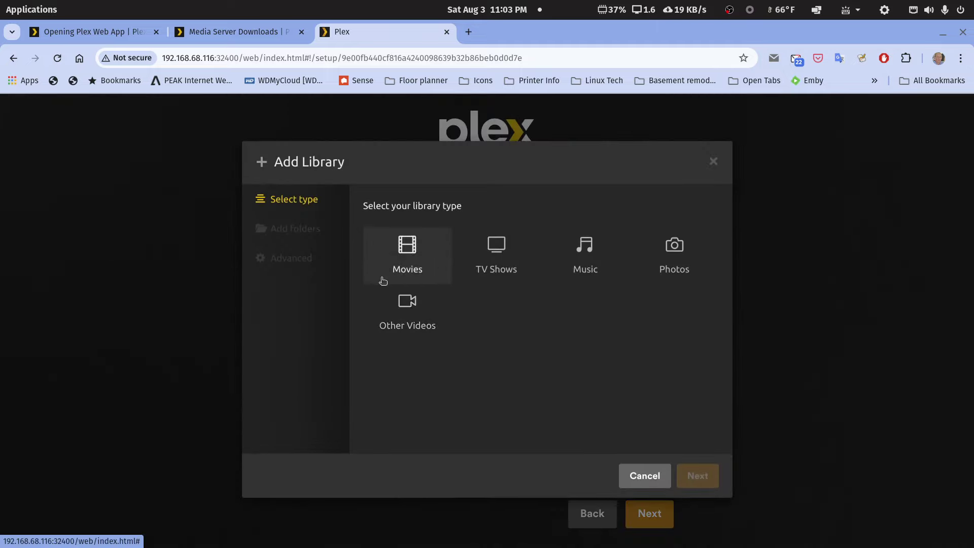
click(408, 251)
click(443, 393)
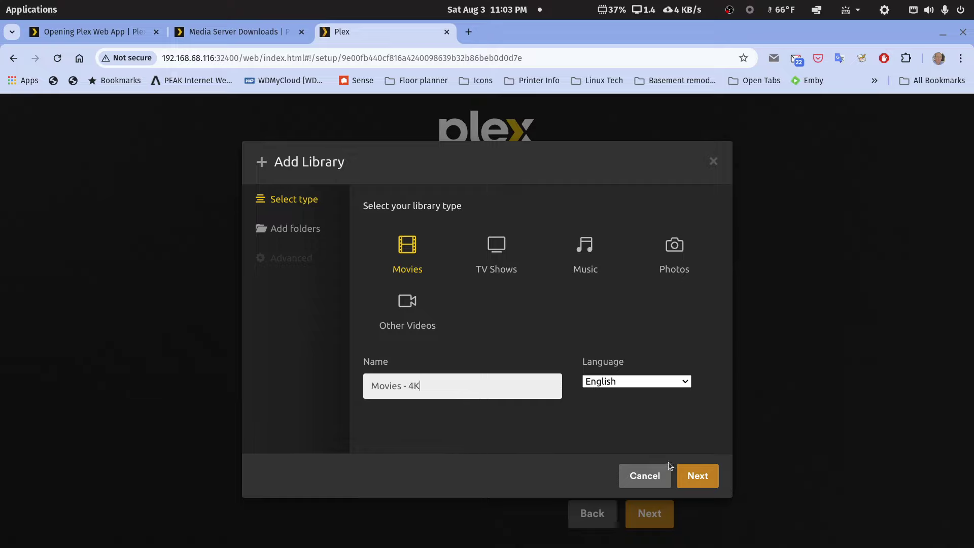
click(696, 477)
- Add the folder /volume1/mediaoriginalmedia/movie-libraries/movie-4k to the "Movies - 4K" library
click(584, 245)
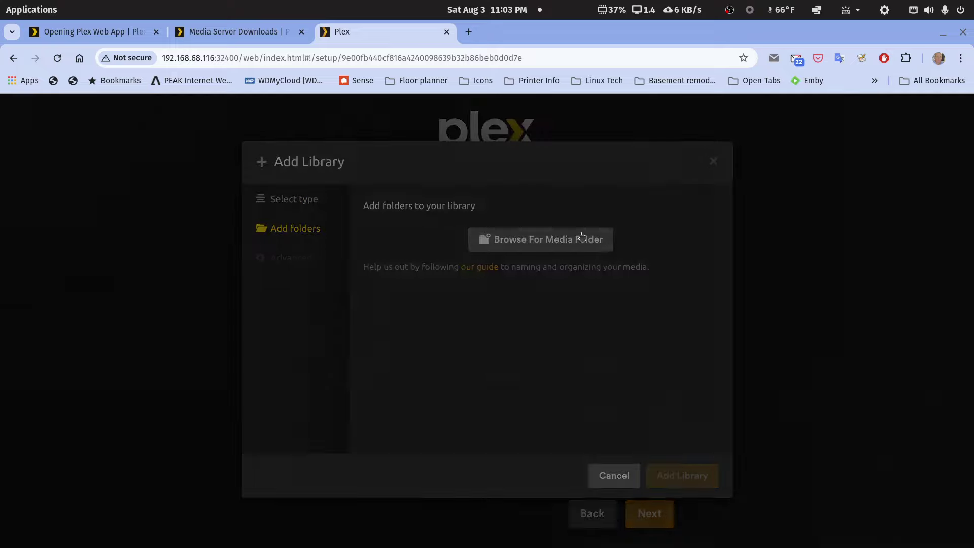
click(348, 273)
scroll(430, 354, down, 1)
scroll(487, 305, down, 5)
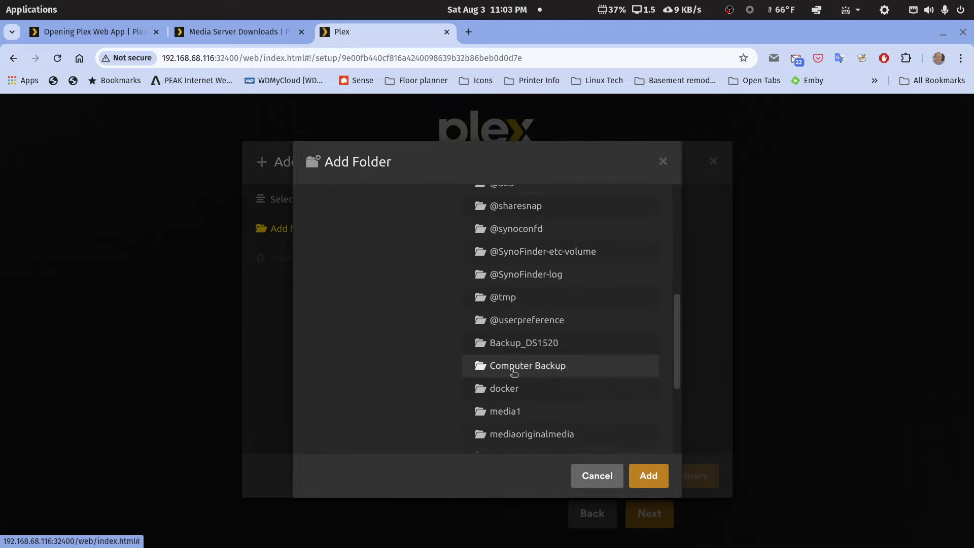
click(517, 435)
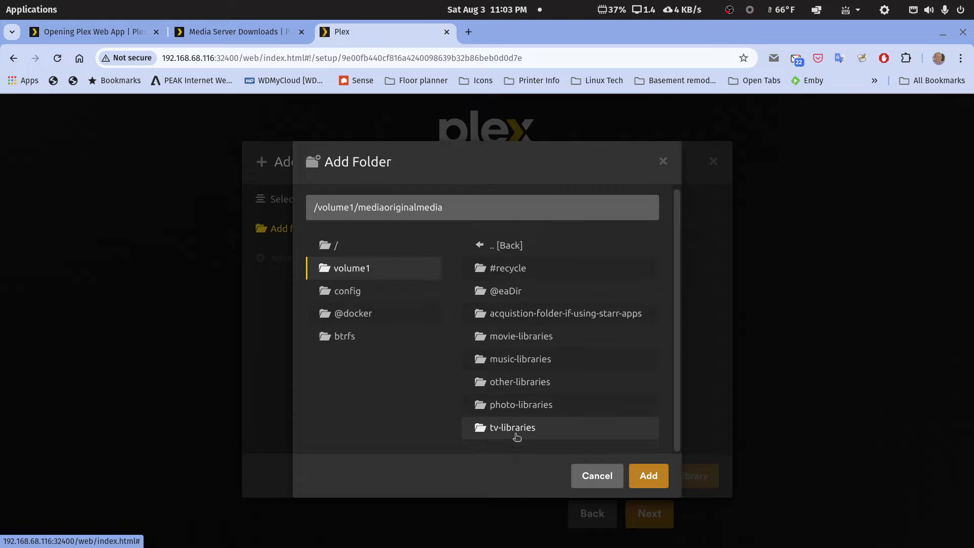
click(514, 336)
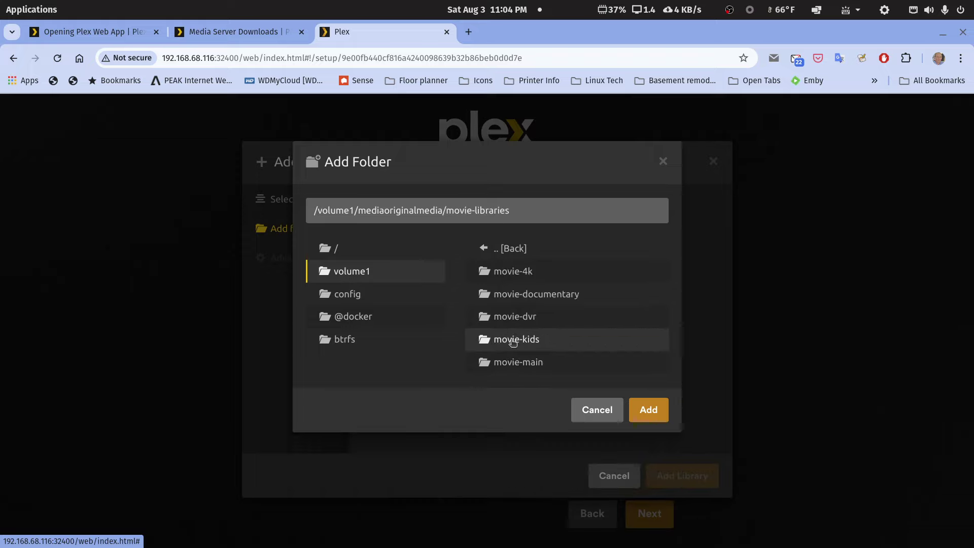
click(524, 274)
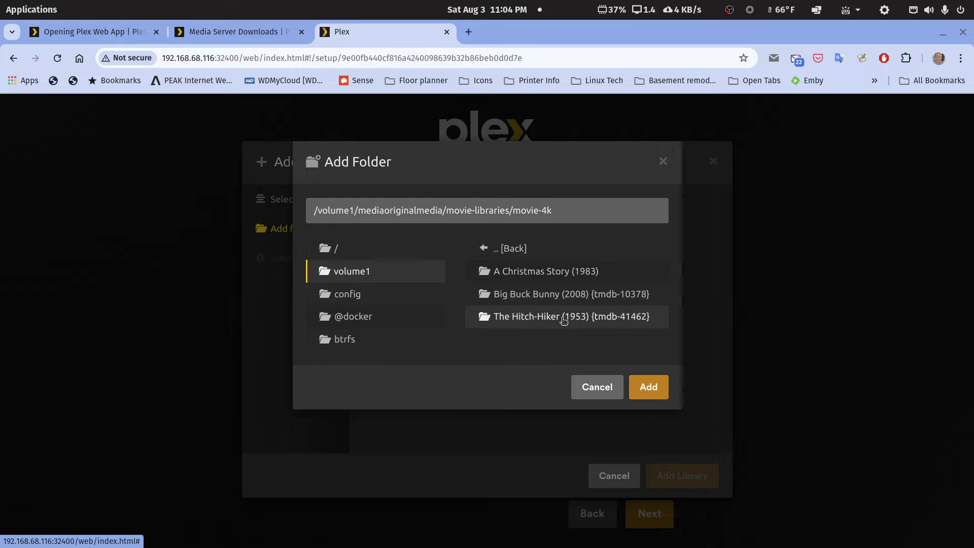
click(653, 387)
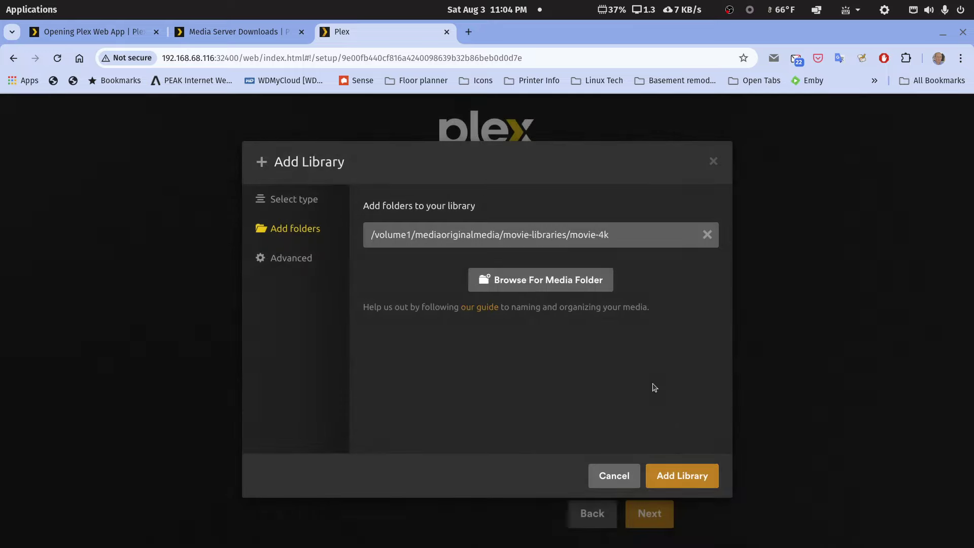
- Set the "Movies - 4K" library's minimum automatic collection size to 2 in the advanced options and add the library
click(294, 259)
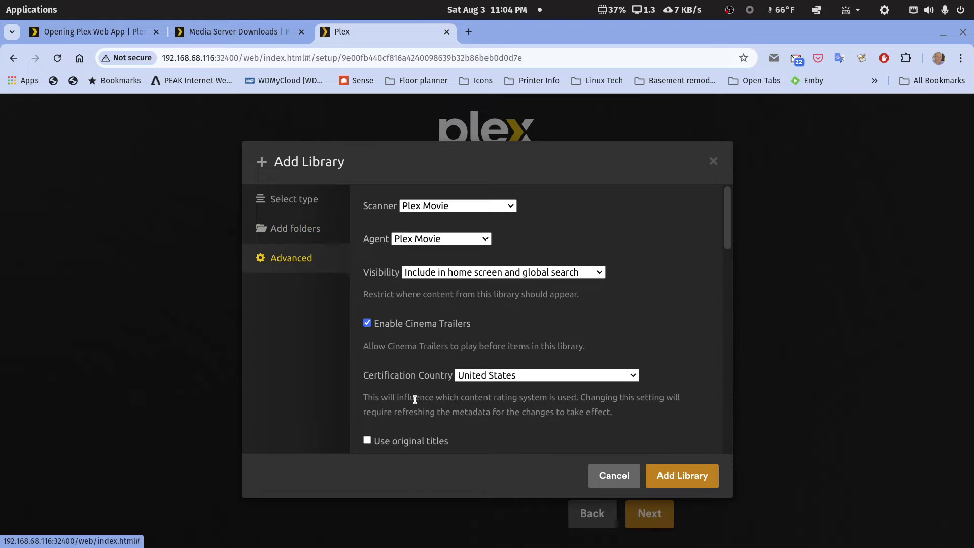
scroll(415, 401, down, 5)
scroll(420, 408, down, 6)
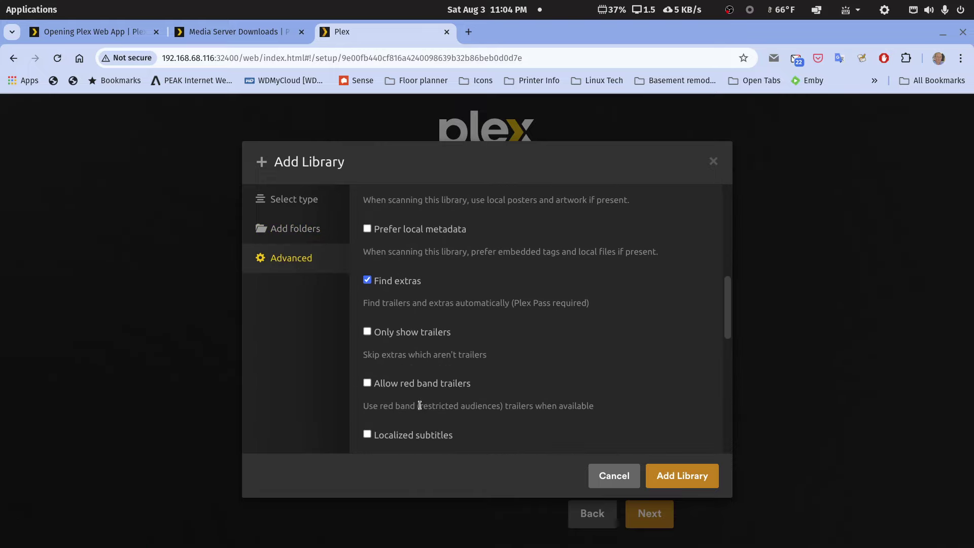
click(520, 391)
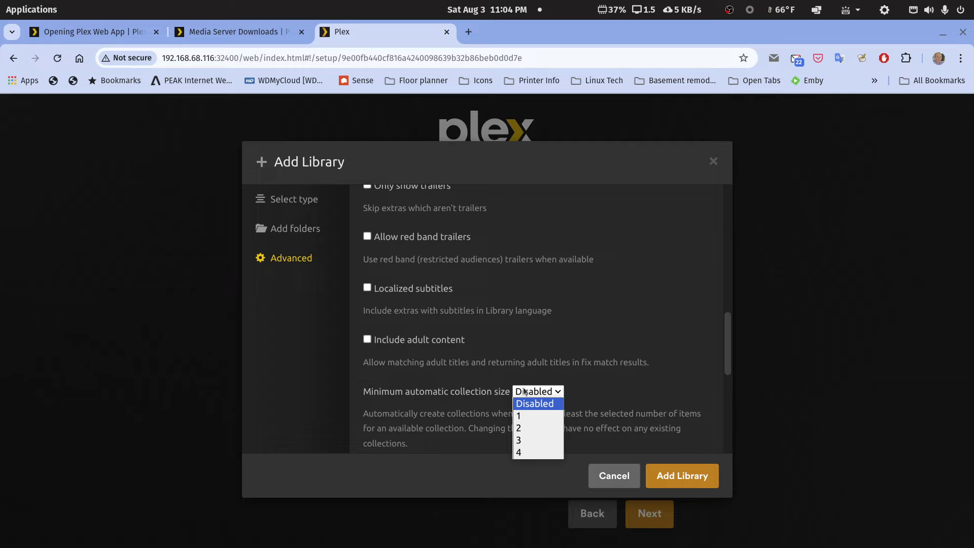
click(520, 428)
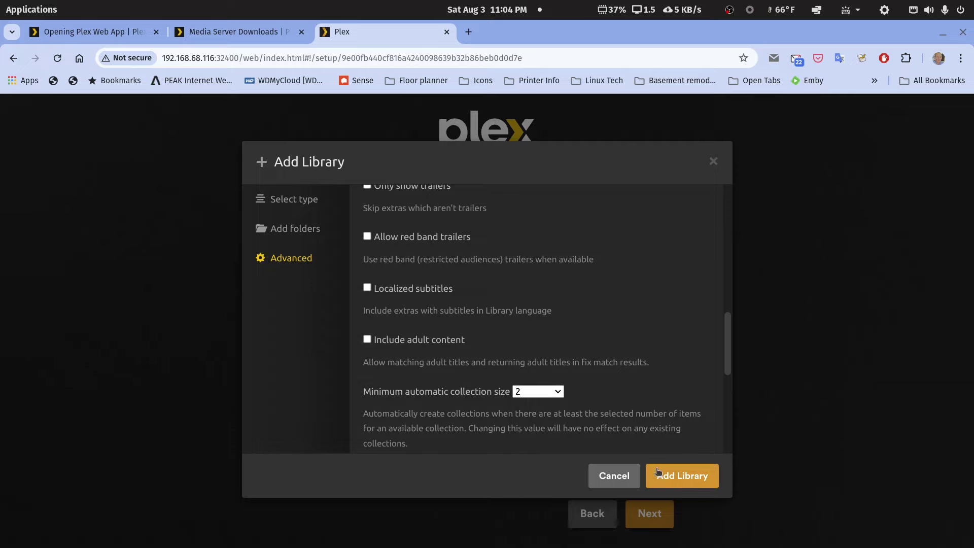
click(656, 475)
scroll(491, 353, down, 1)
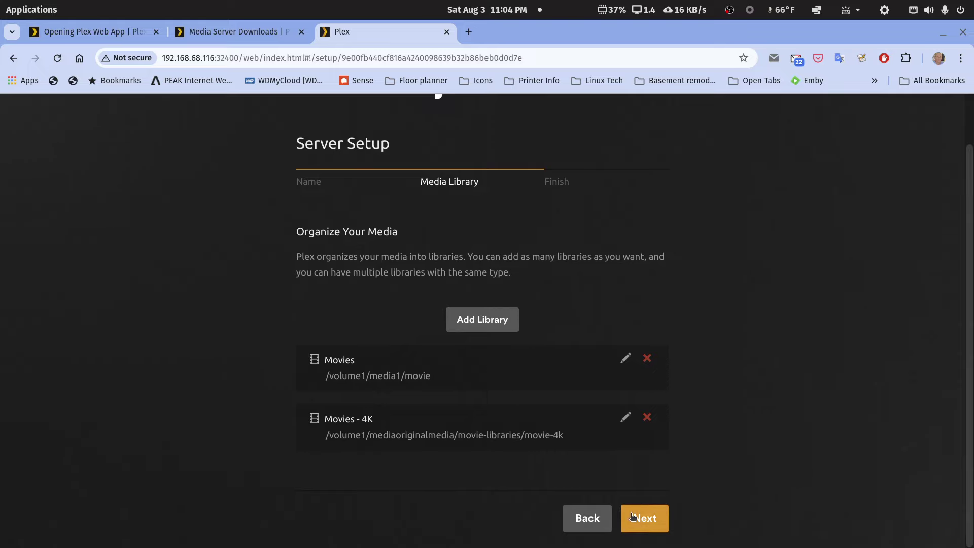
- Start a third library of type TV Shows and add the folder /volume1/mediaoriginalmedia/tv-libraries/tv-main to it
click(479, 318)
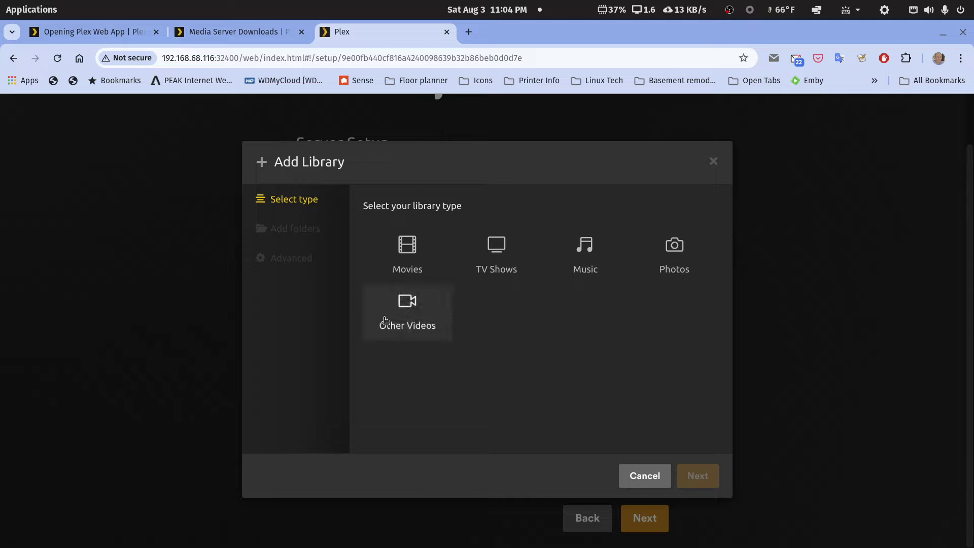
click(496, 247)
click(698, 477)
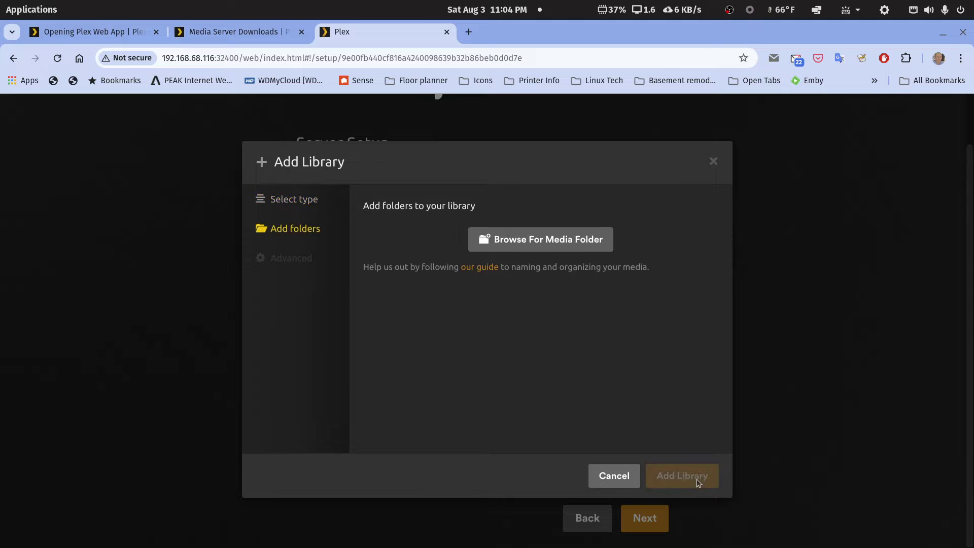
click(541, 239)
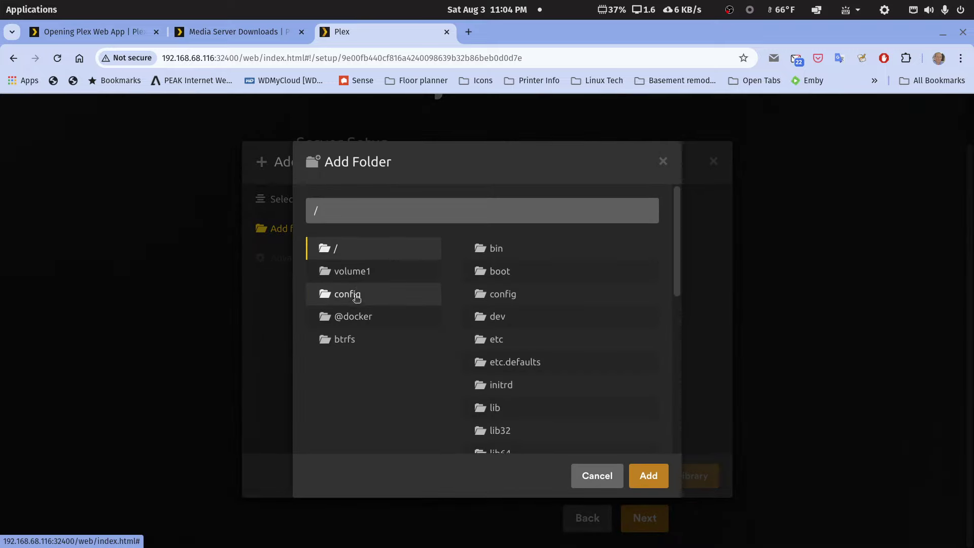
click(358, 271)
scroll(524, 366, down, 4)
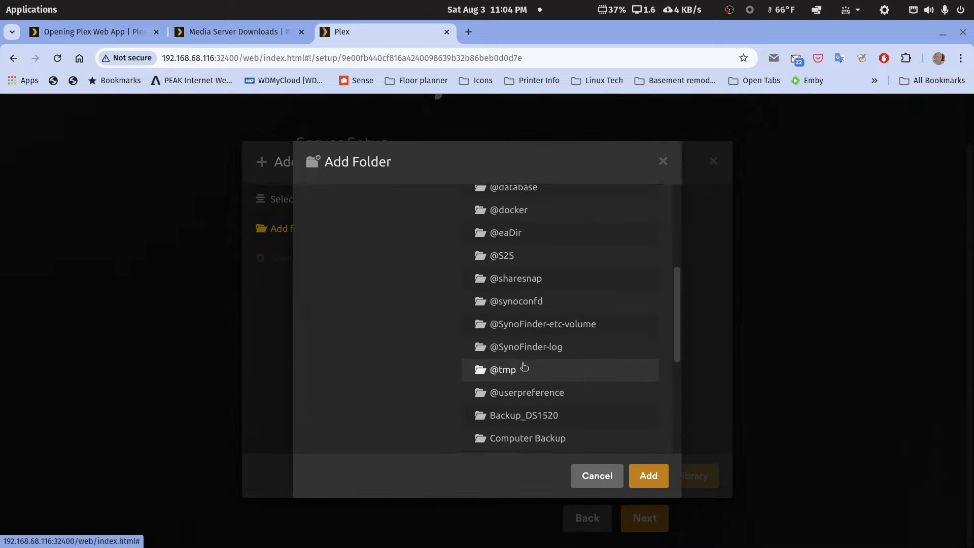
scroll(524, 366, down, 3)
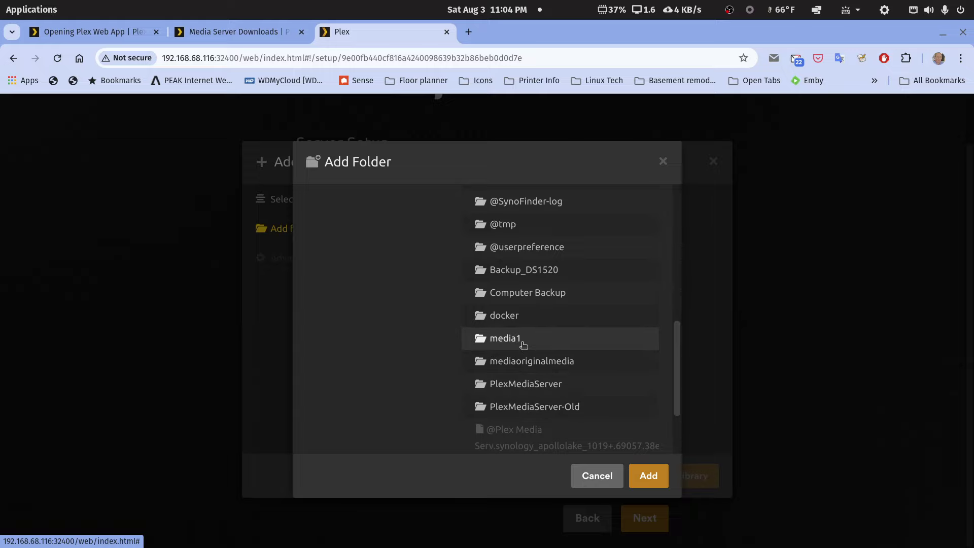
click(524, 361)
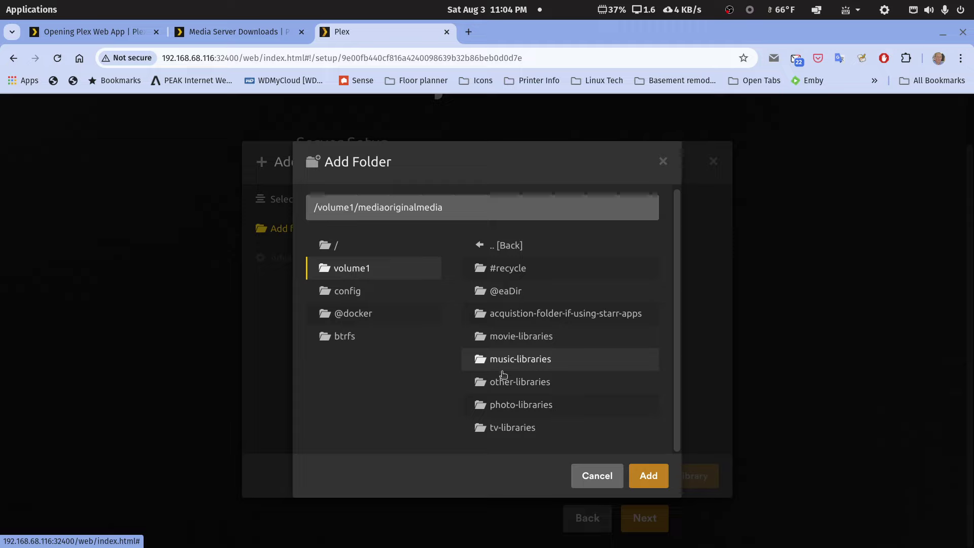
click(509, 429)
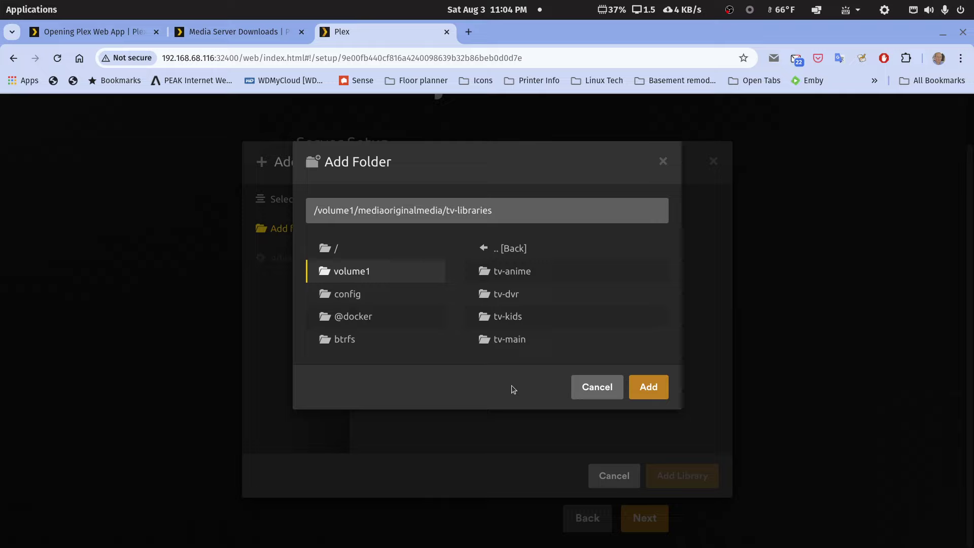
click(512, 339)
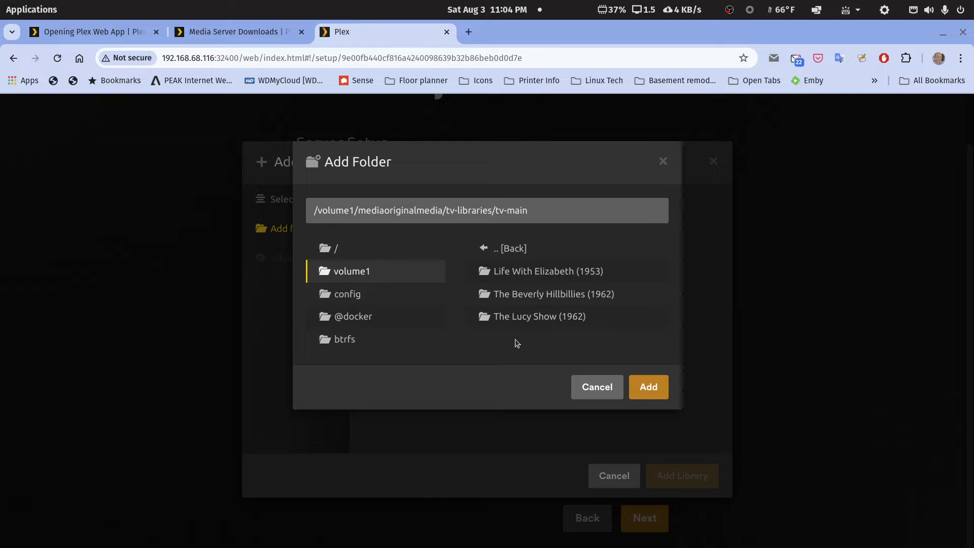
click(650, 388)
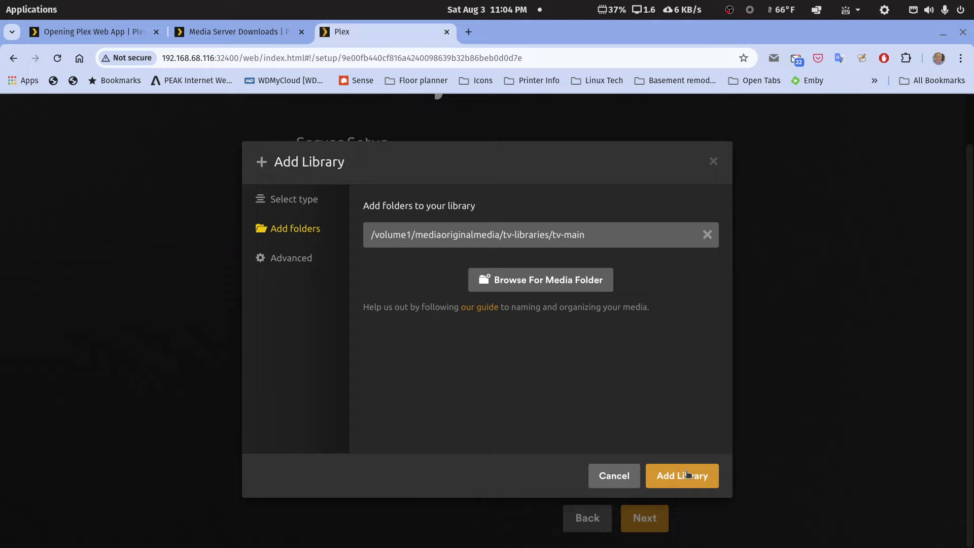
- Set the TV Shows library's episode ordering to TheTVDB in the advanced options and add the library
click(307, 259)
scroll(436, 340, down, 5)
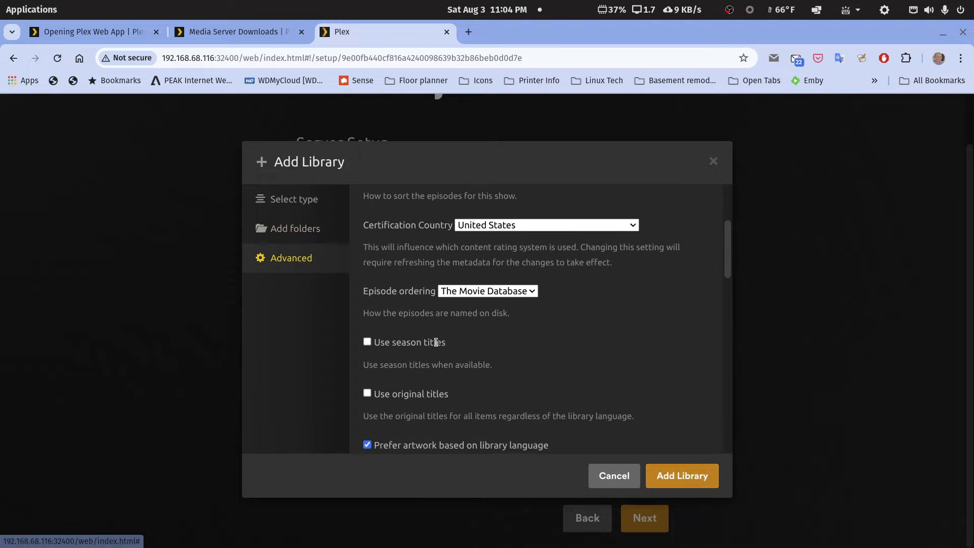
click(532, 222)
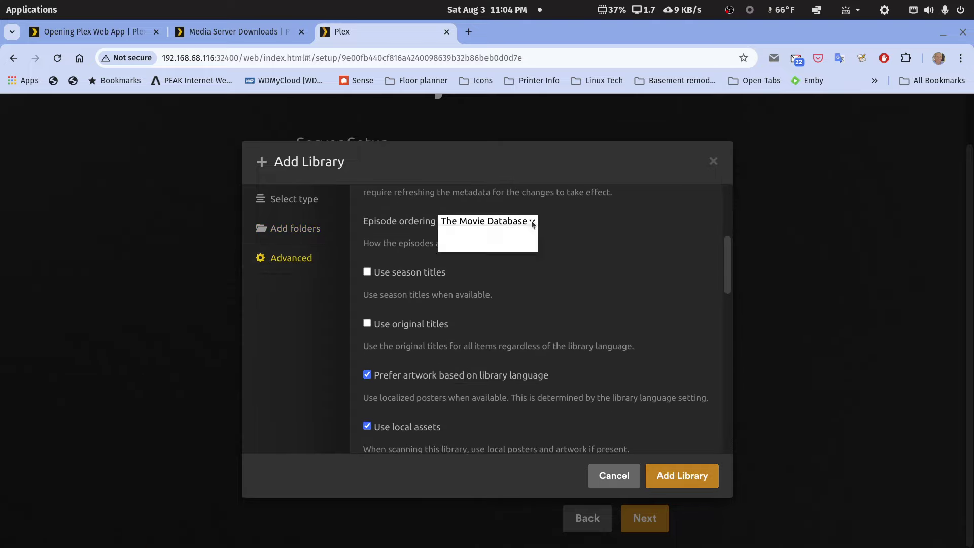
click(488, 246)
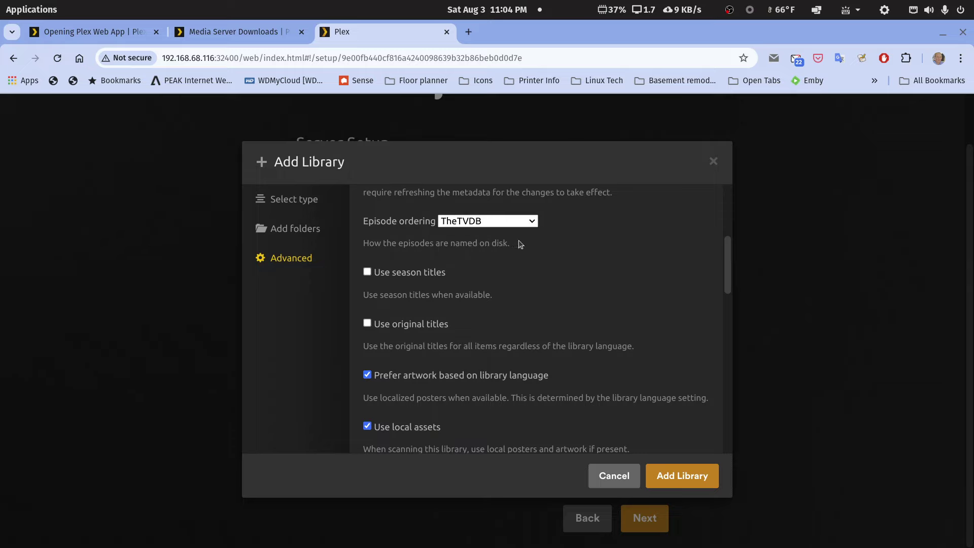
click(683, 476)
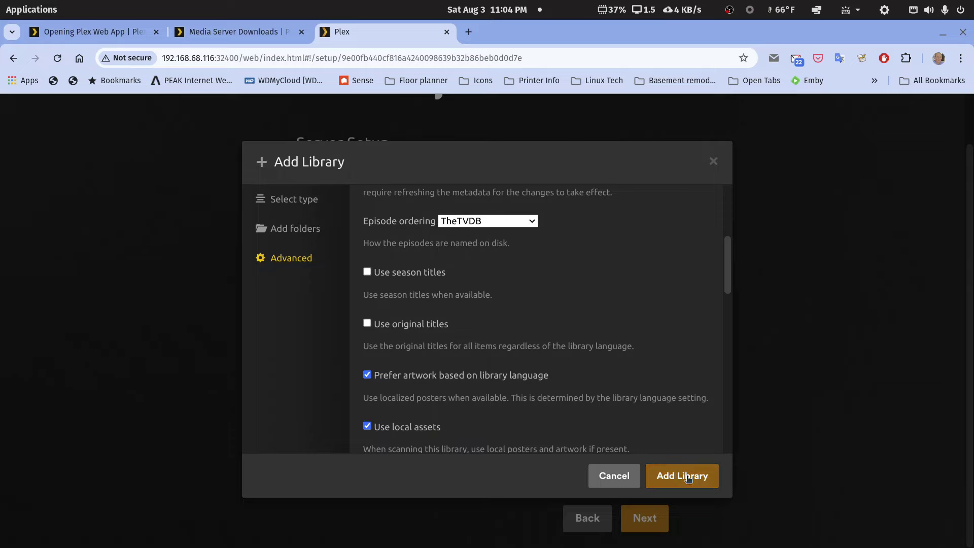
- Leave the media library page and finish the server setup
scroll(680, 464, down, 2)
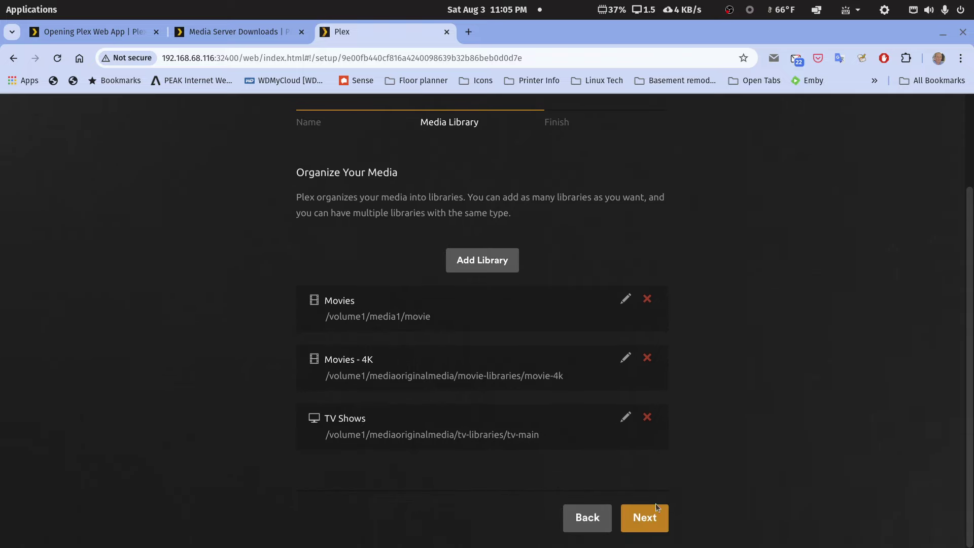
click(651, 516)
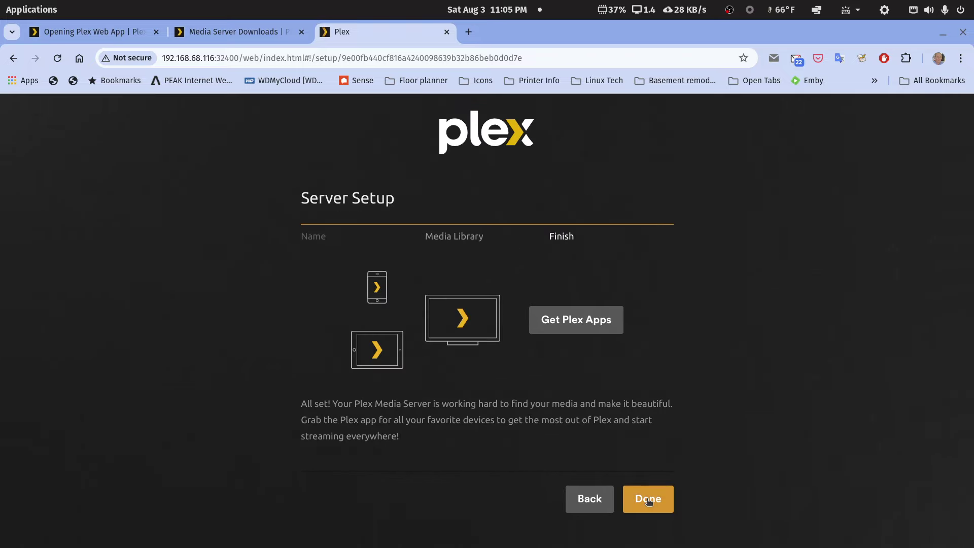
click(649, 505)
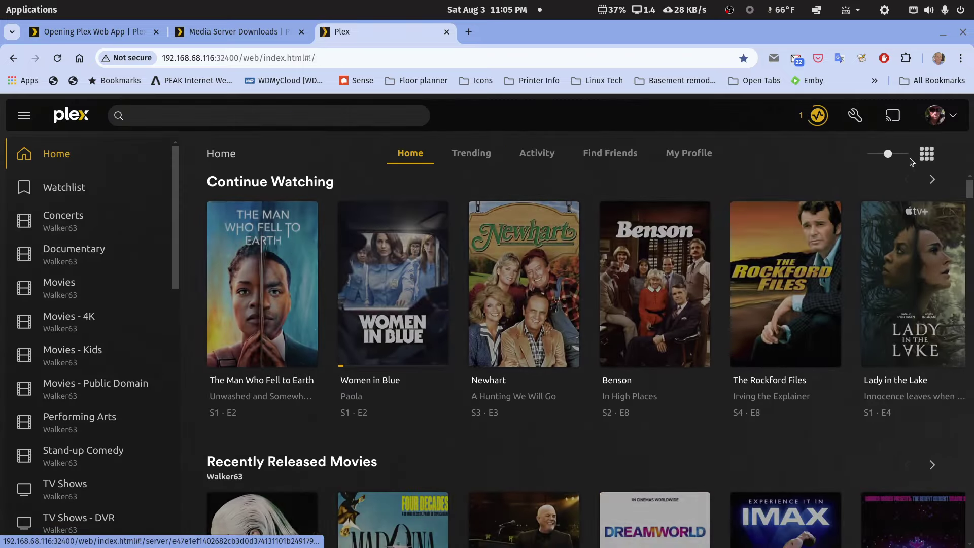
- Close the browser window, then switch to the standalone Plex web app and reload it
click(962, 32)
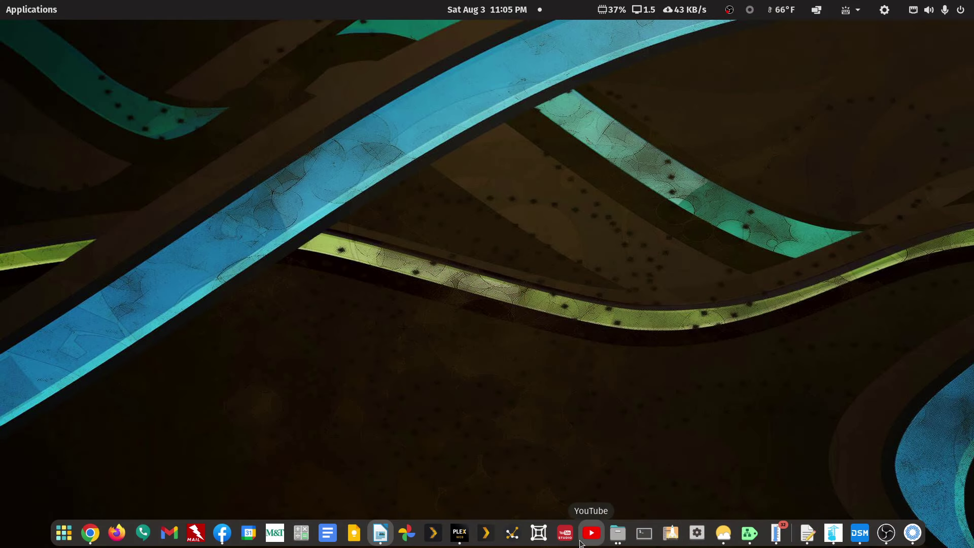
click(457, 532)
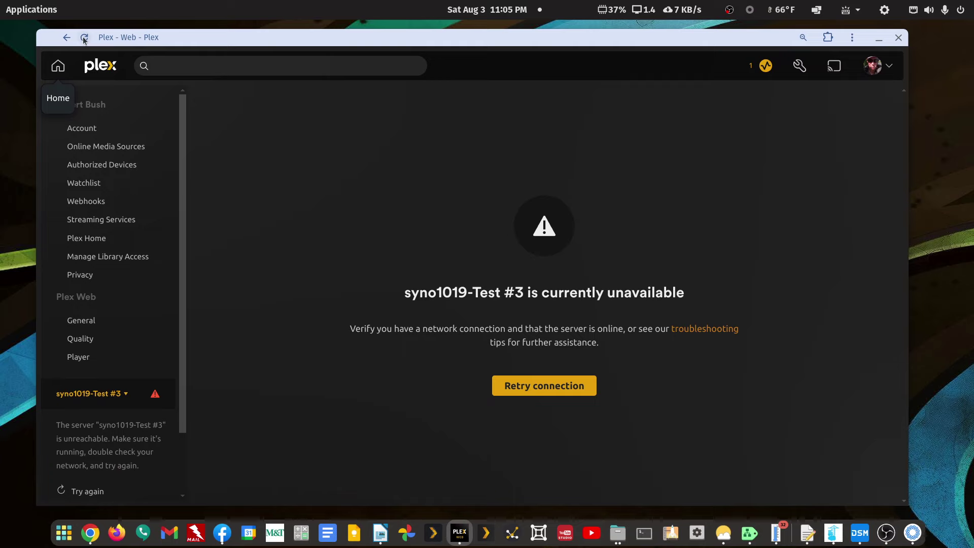
click(84, 38)
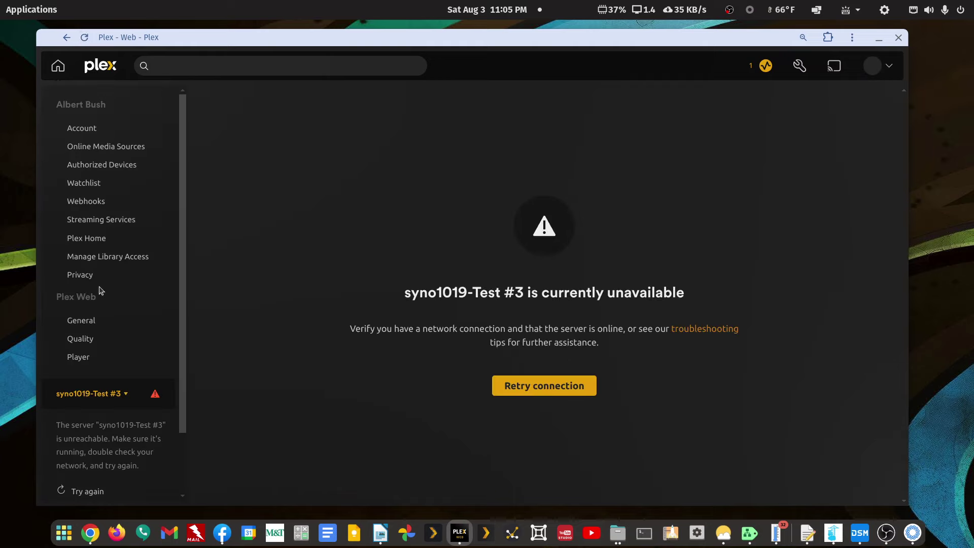
- Switch from the unavailable server to syno1019-Test #4 and play Blue Steel from its Movies library
click(115, 395)
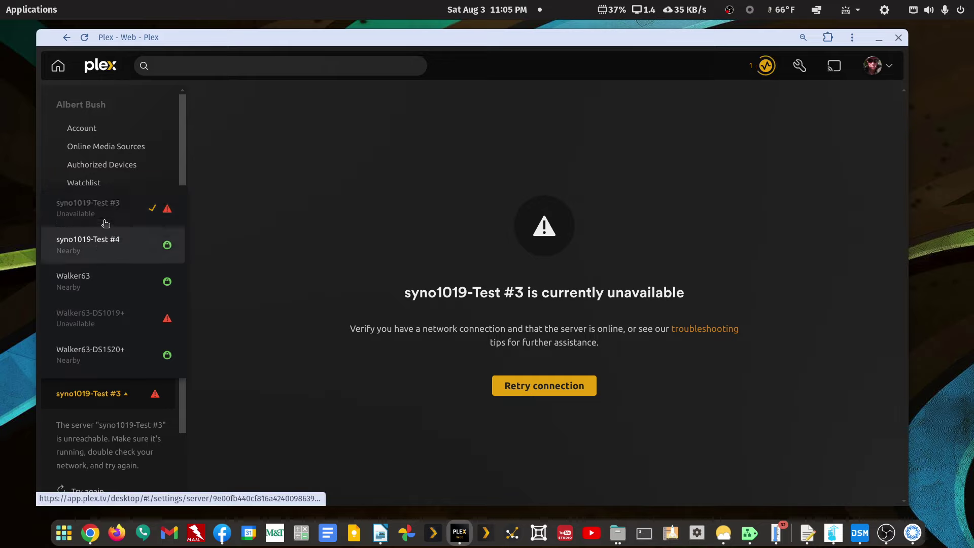
click(235, 217)
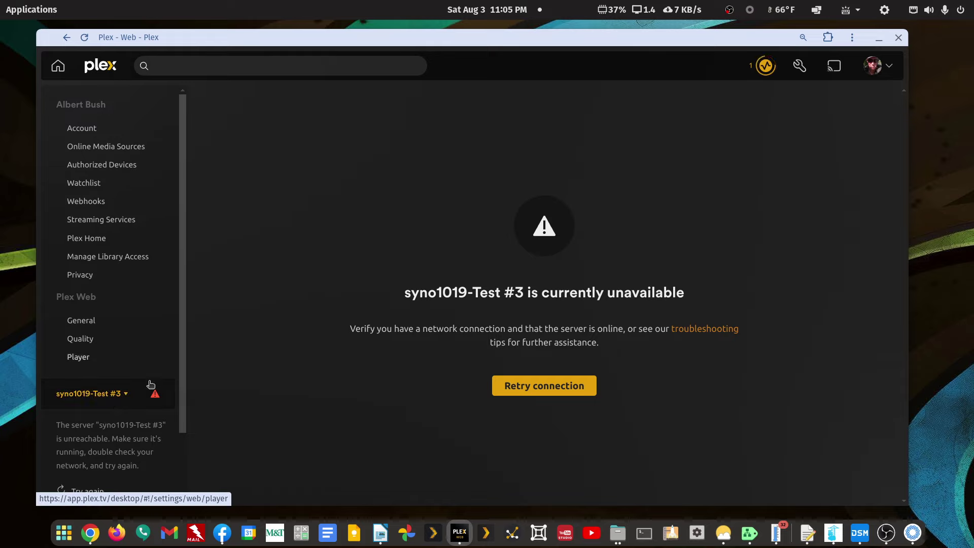
click(127, 394)
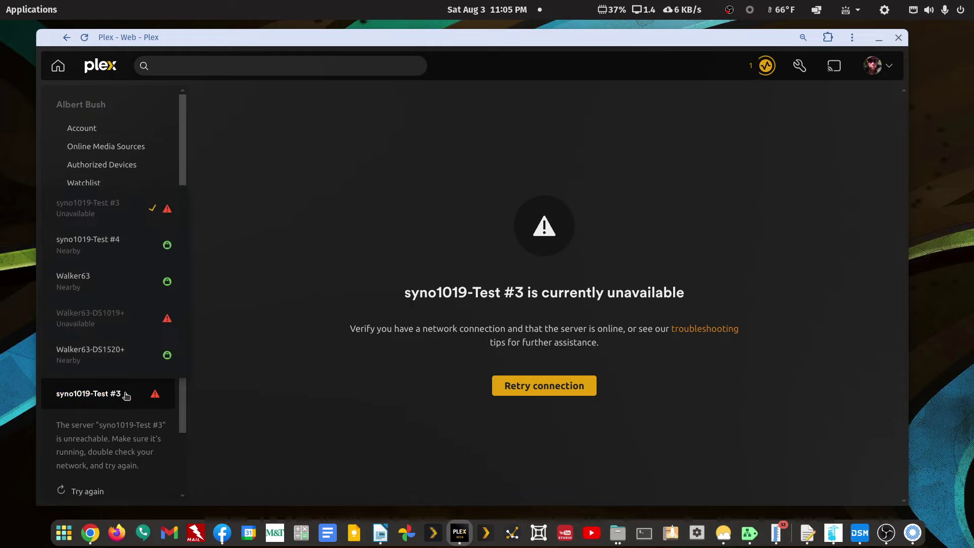
click(98, 240)
click(306, 211)
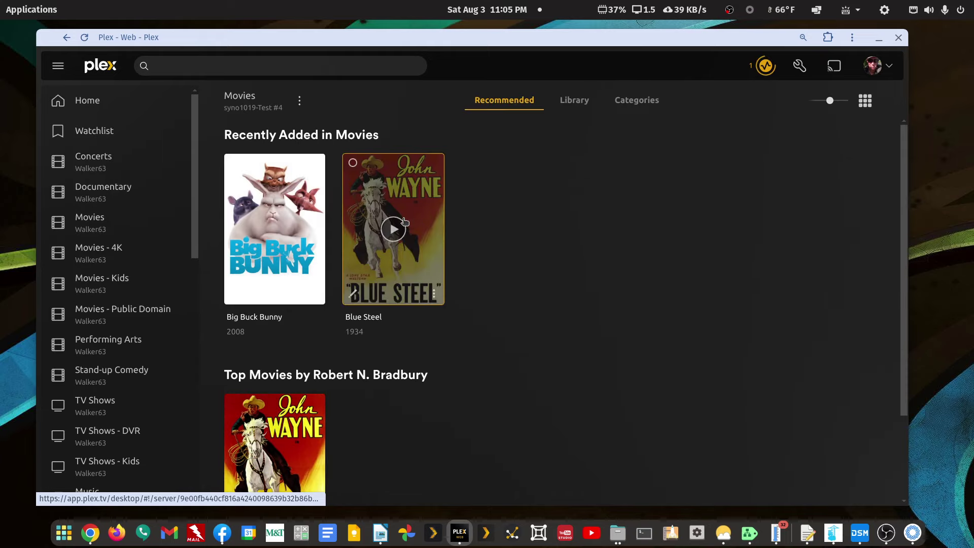
click(399, 229)
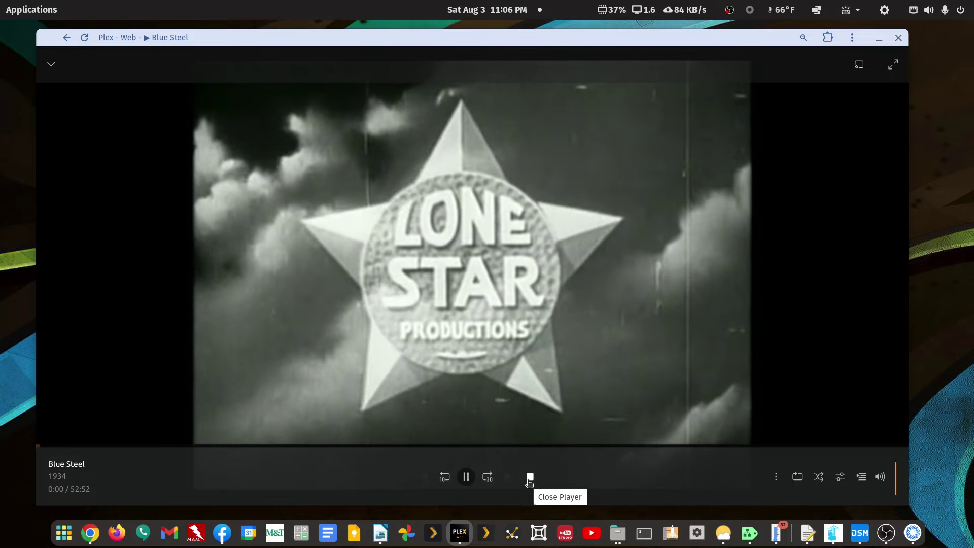
- Stop Blue Steel, play The Hitch-Hiker from the server's Movies - 4K library, and close the player
click(530, 480)
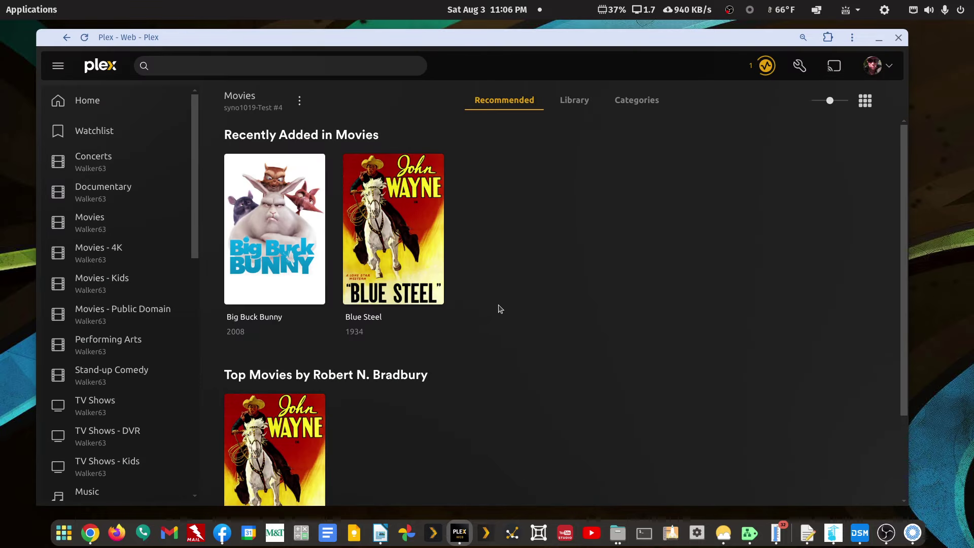
click(66, 38)
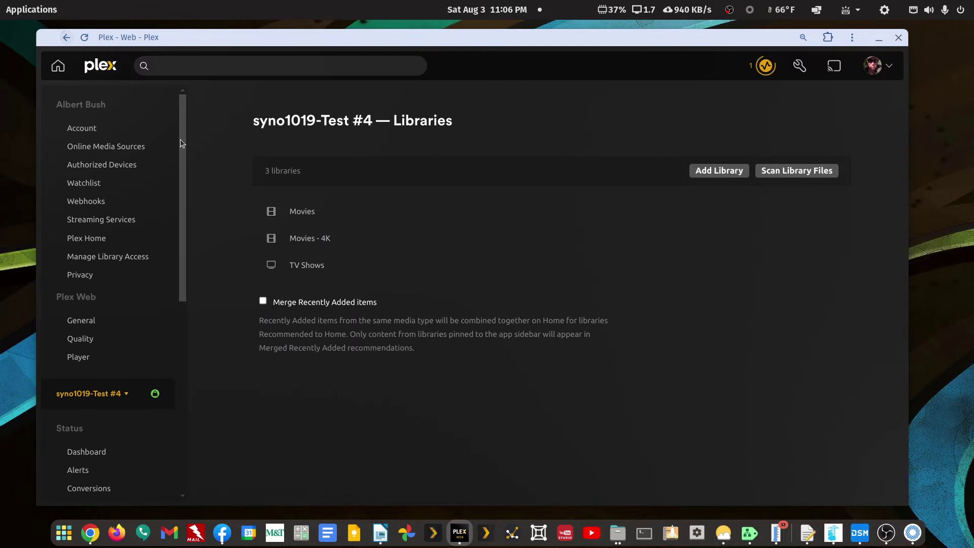
click(315, 244)
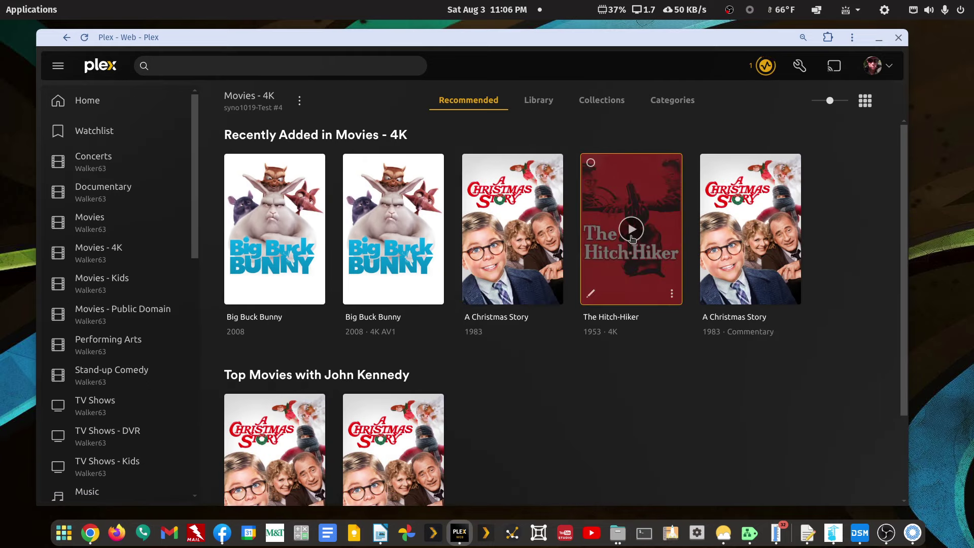
click(637, 236)
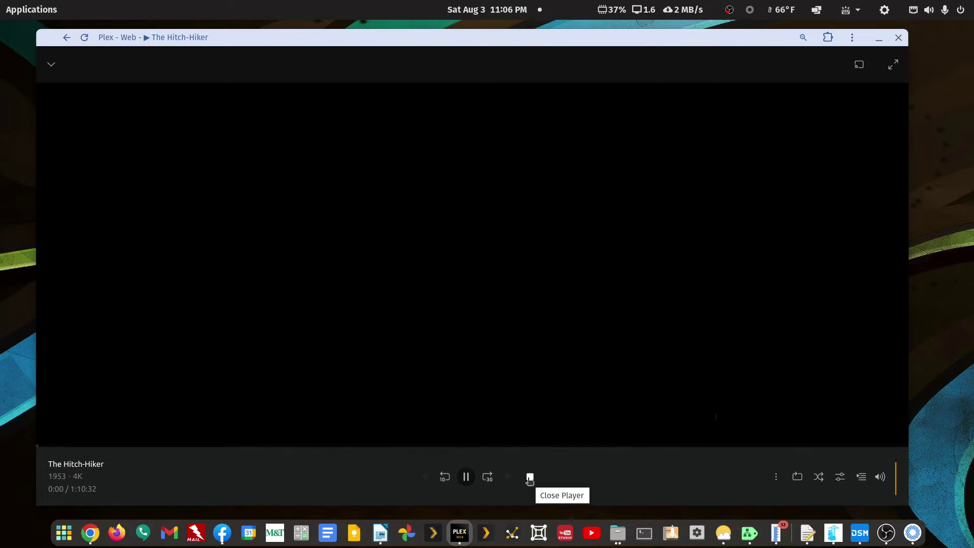
click(530, 478)
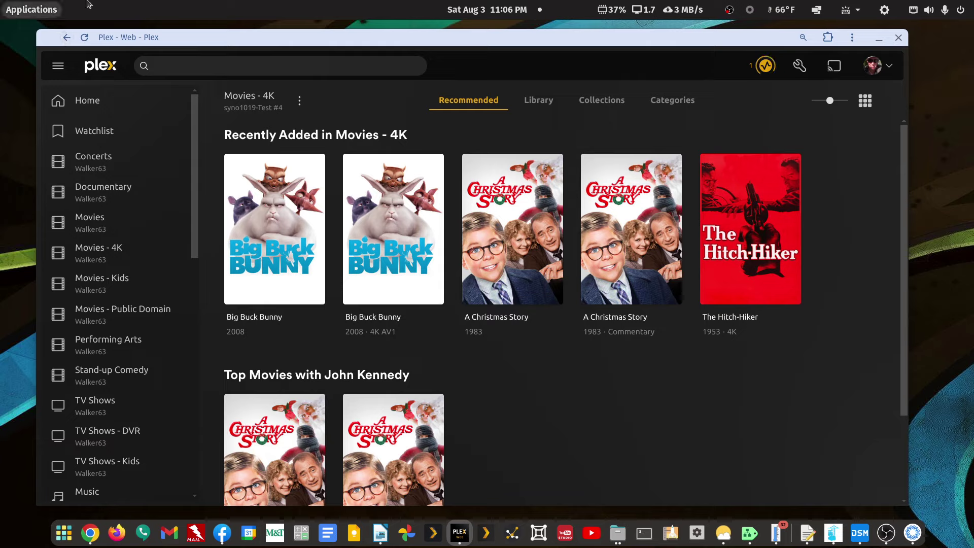
- Show all titles in the server's TV Shows library and open Season 1 of Life With Elizabeth
click(66, 38)
click(304, 266)
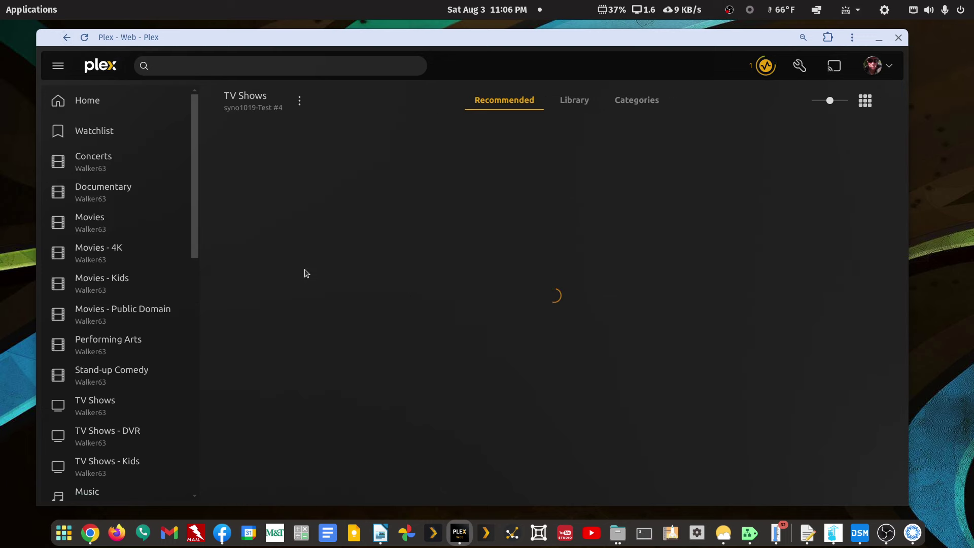
click(560, 99)
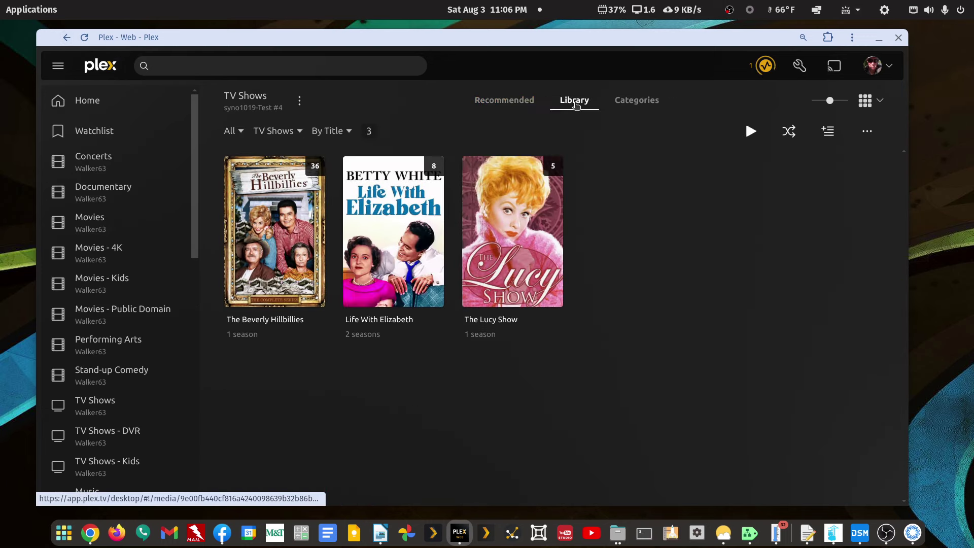
click(435, 223)
scroll(427, 294, down, 5)
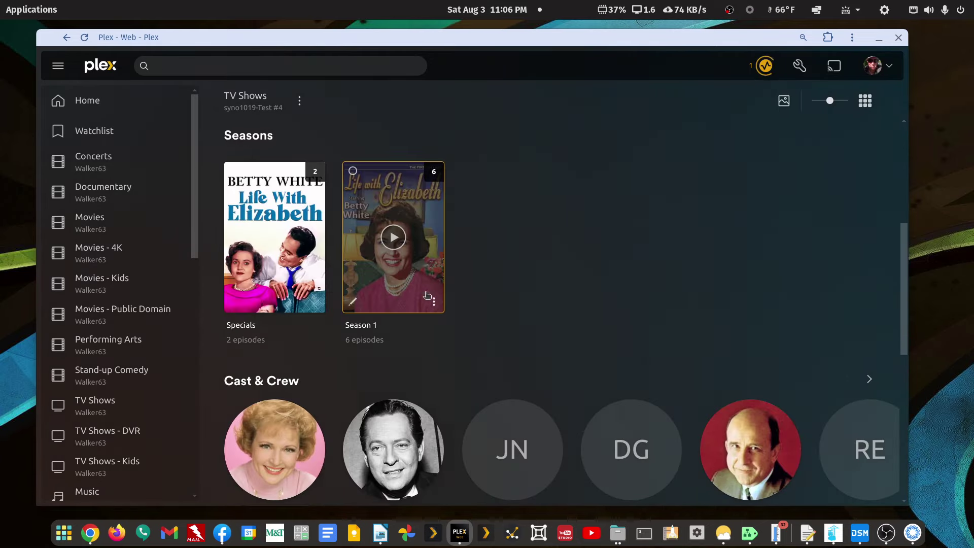
click(434, 259)
- Look through the Season 1 episodes, play Episode 14 of Life With Elizabeth, and close the player
scroll(438, 259, down, 4)
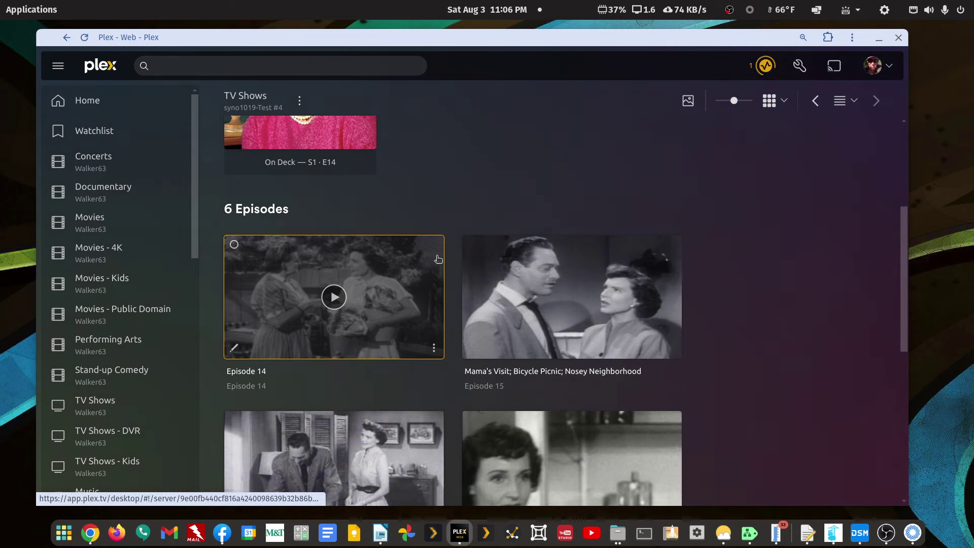
scroll(438, 259, down, 4)
scroll(489, 304, up, 6)
scroll(489, 305, down, 3)
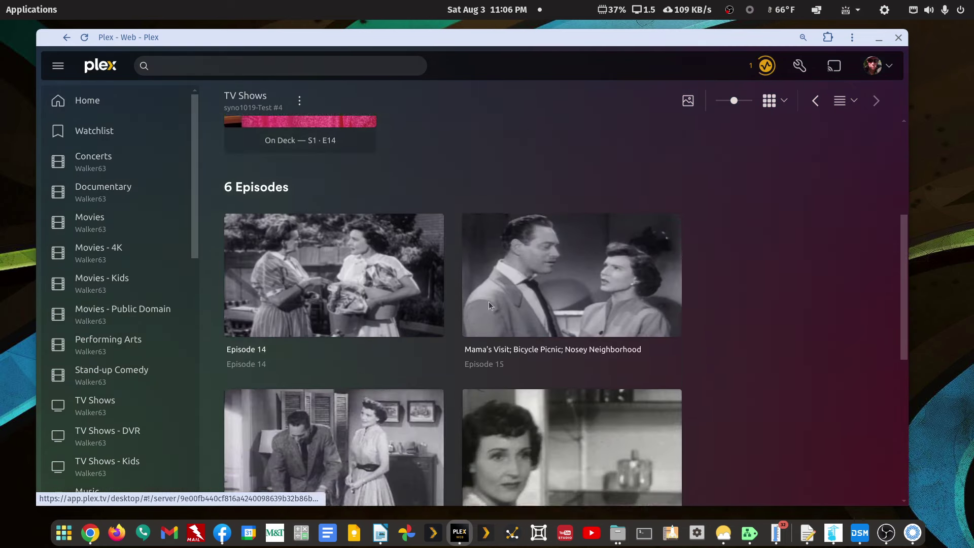
scroll(490, 304, down, 1)
scroll(425, 260, up, 5)
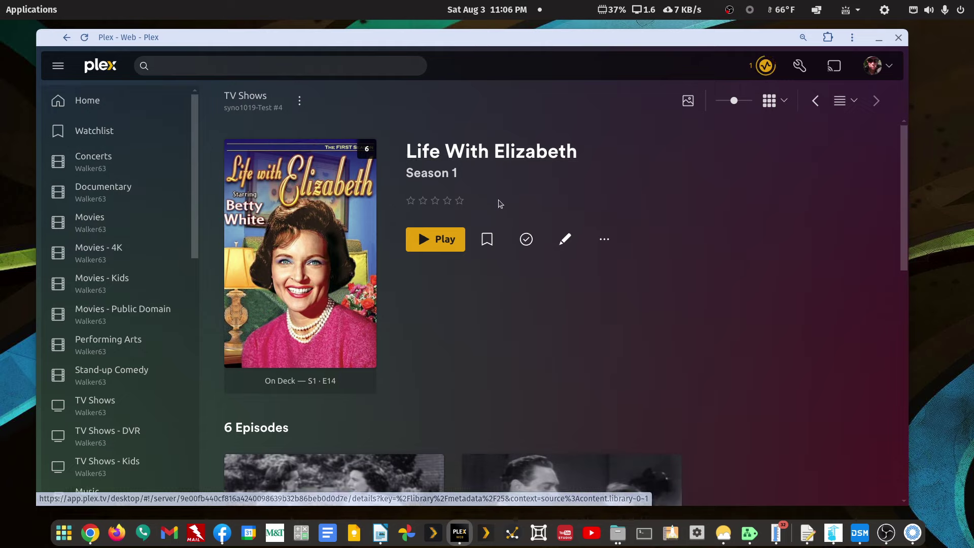
scroll(500, 203, down, 4)
click(334, 297)
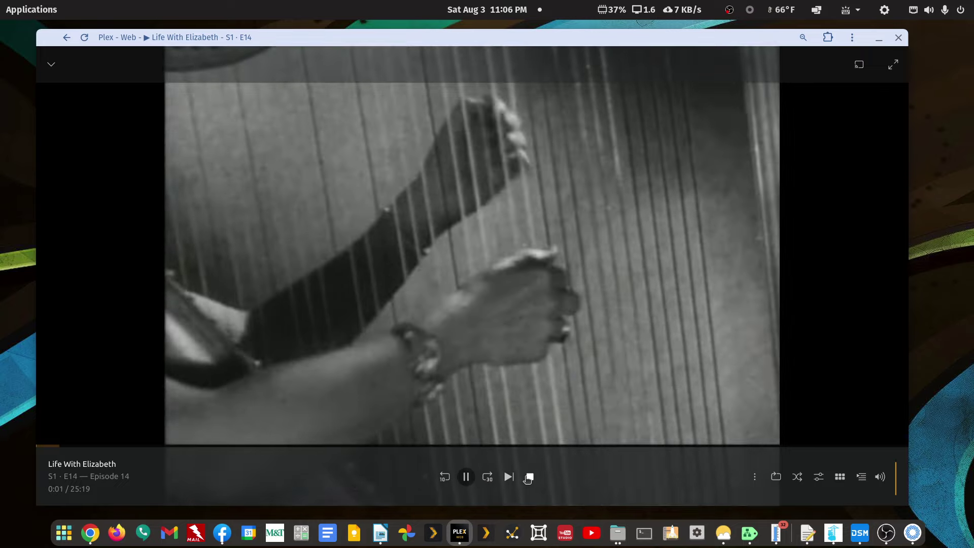
click(528, 477)
- Check the servers' background activity and return to the libraries management page of syno1019-Test #4
click(66, 38)
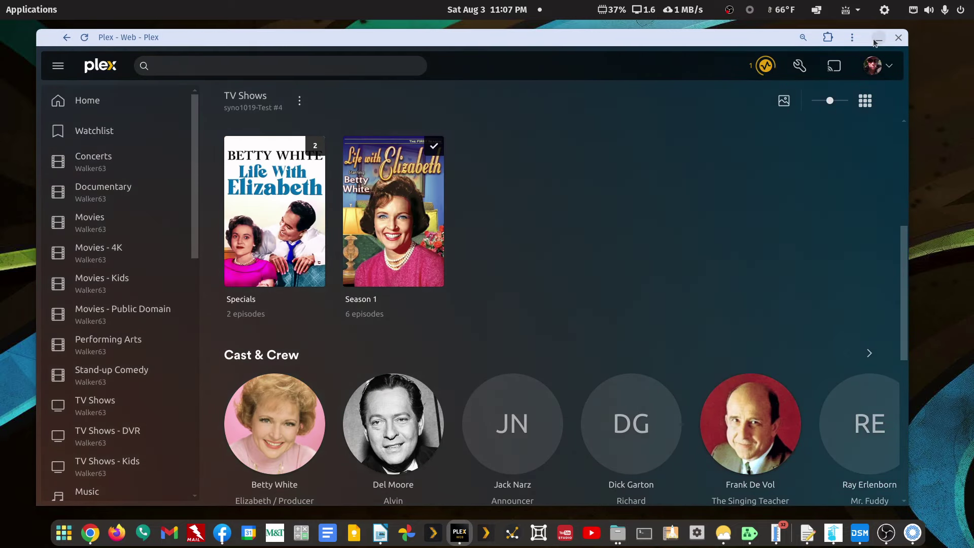
click(765, 68)
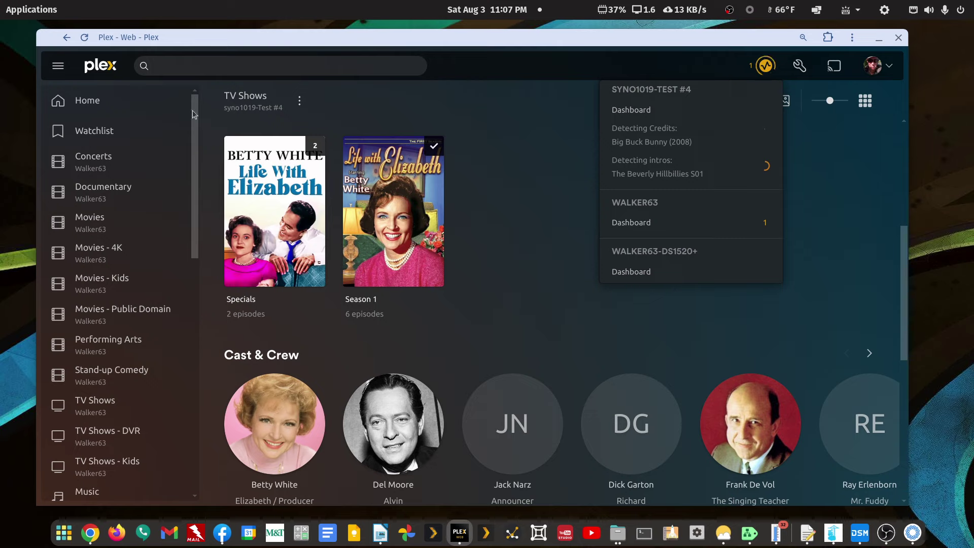
click(65, 39)
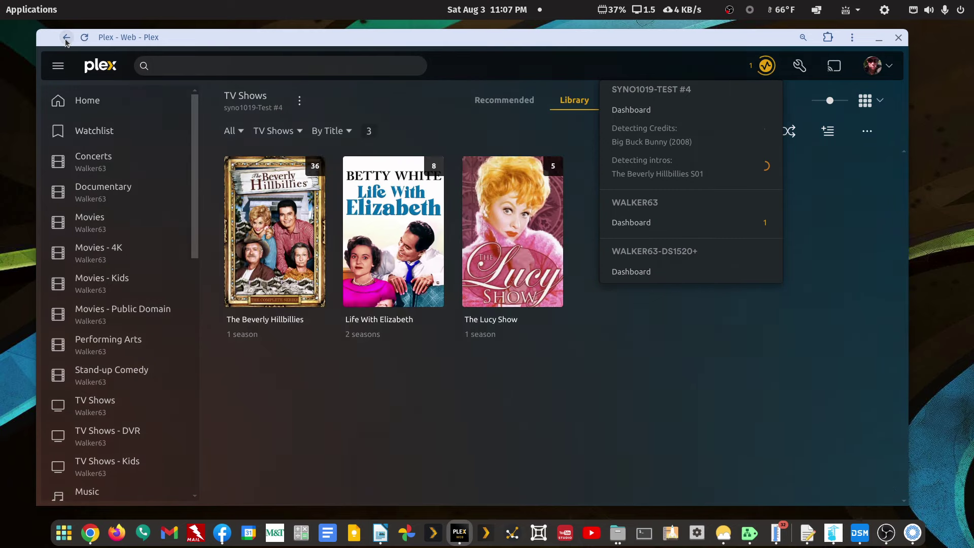
click(66, 38)
- Show the advanced transcoder settings of syno1019-Test #4 and select HD Graphics 500 as the hardware transcoding device
scroll(122, 254, down, 3)
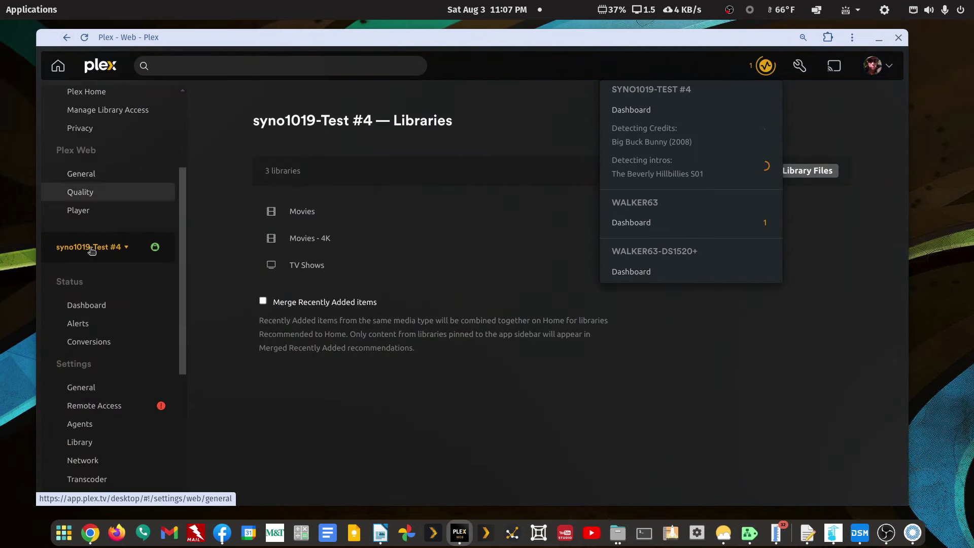
scroll(116, 361, down, 3)
scroll(116, 360, down, 2)
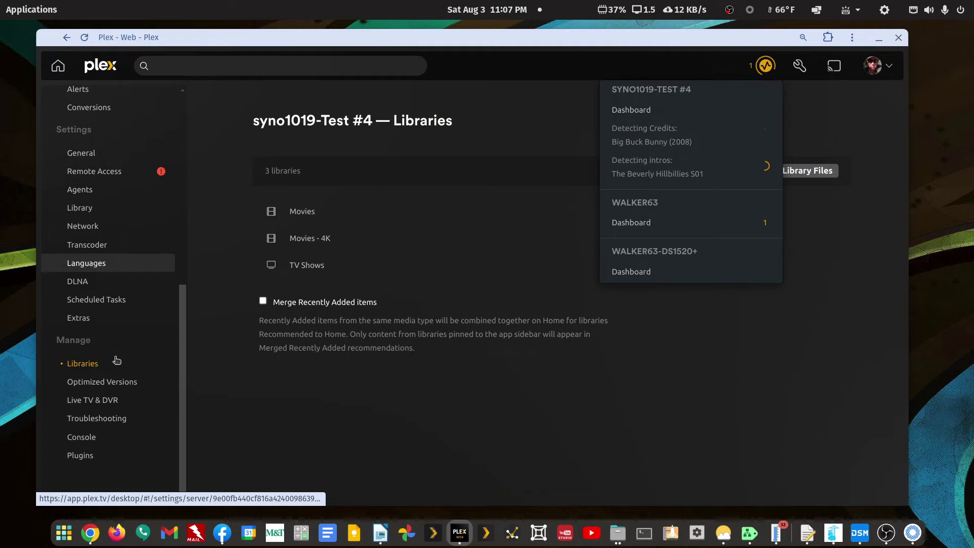
click(86, 245)
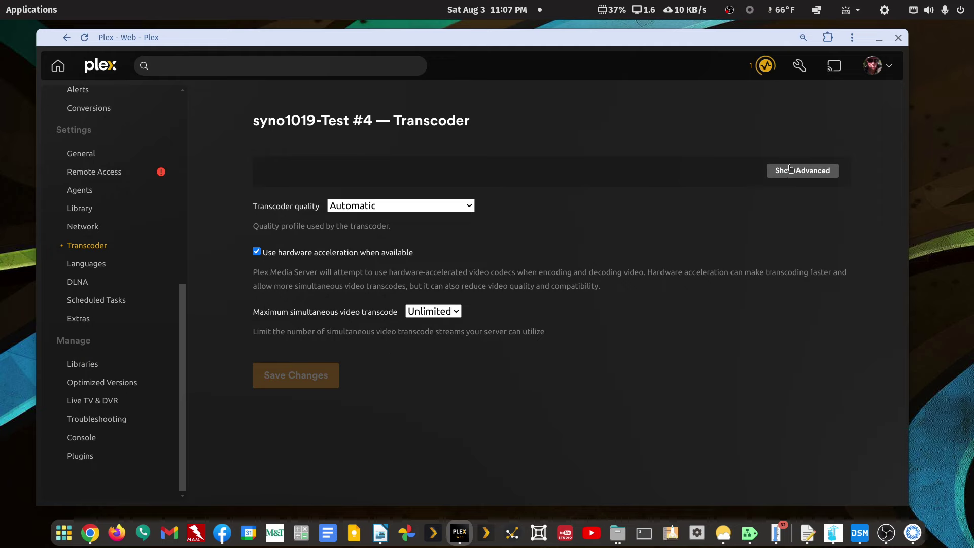
click(803, 170)
scroll(501, 312, down, 3)
scroll(501, 313, down, 3)
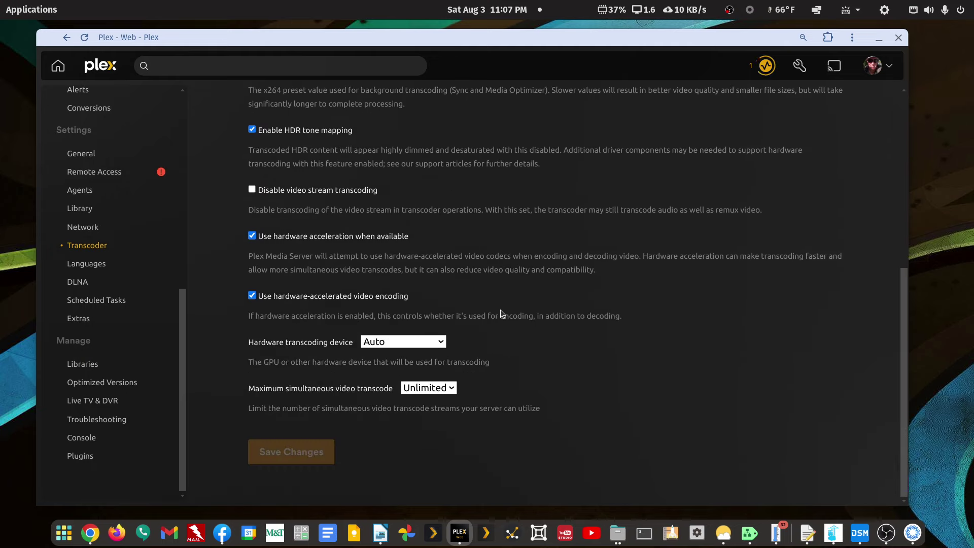
click(438, 342)
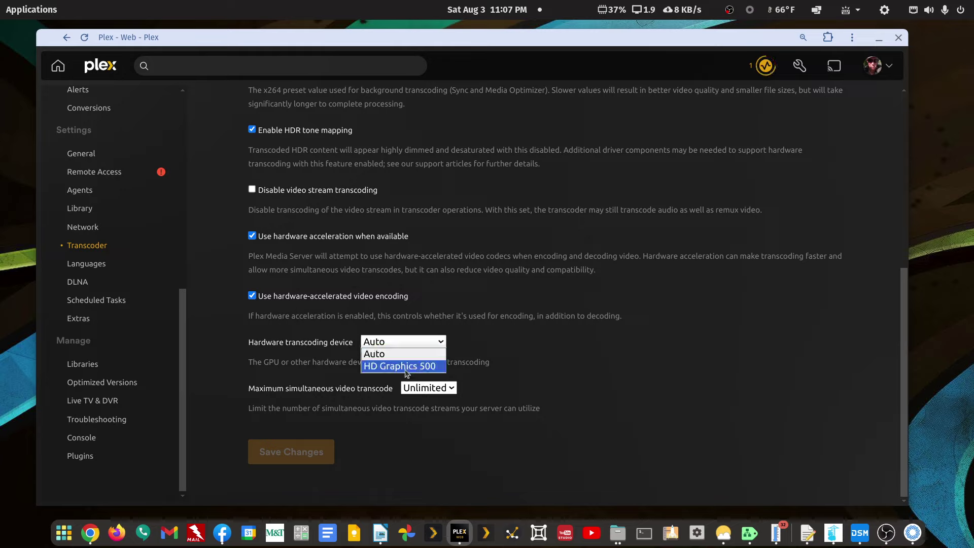
click(397, 366)
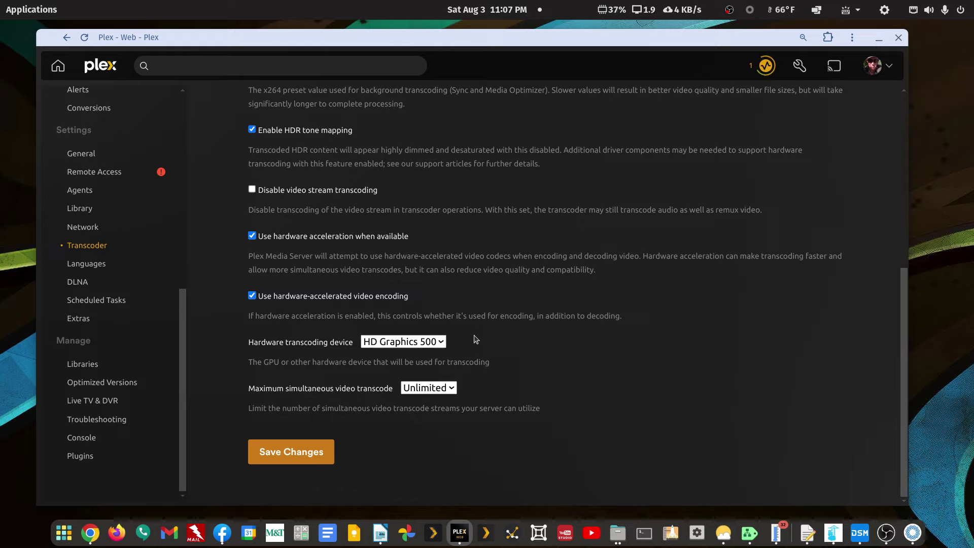
- Examine the hardware transcoding device setting on the Walker63-DS1520+ server, then switch back to syno1019-Test #4
scroll(61, 274, up, 3)
click(90, 159)
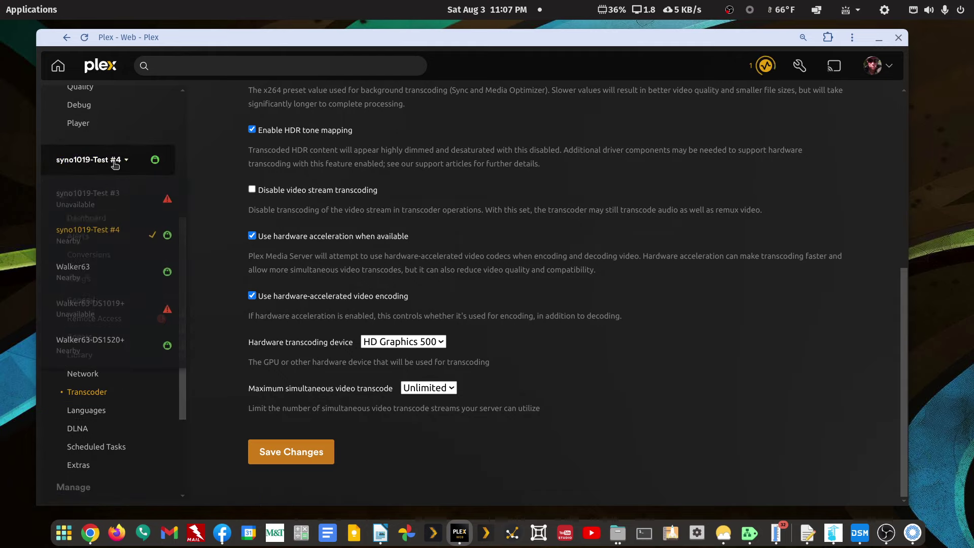
click(85, 345)
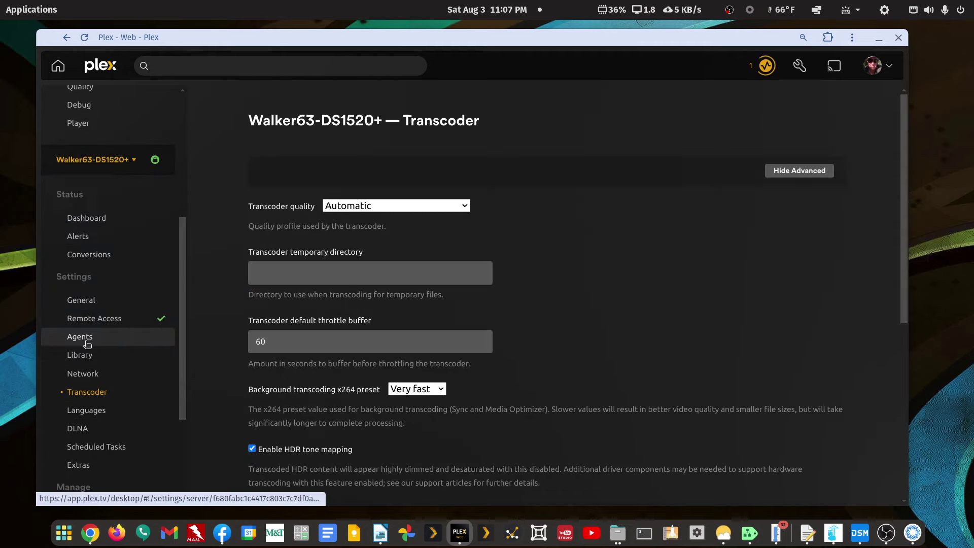
scroll(406, 403, down, 4)
scroll(405, 404, down, 2)
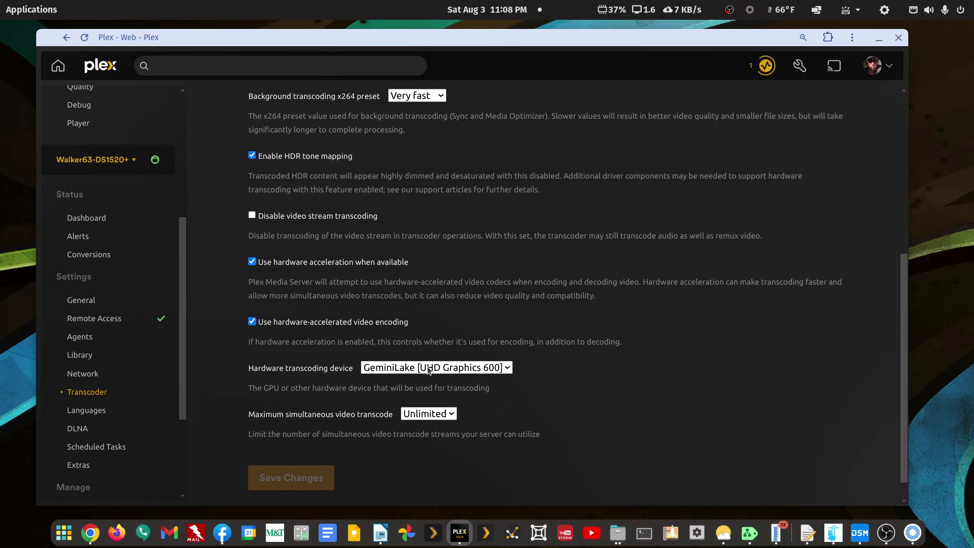
scroll(229, 254, up, 4)
click(125, 162)
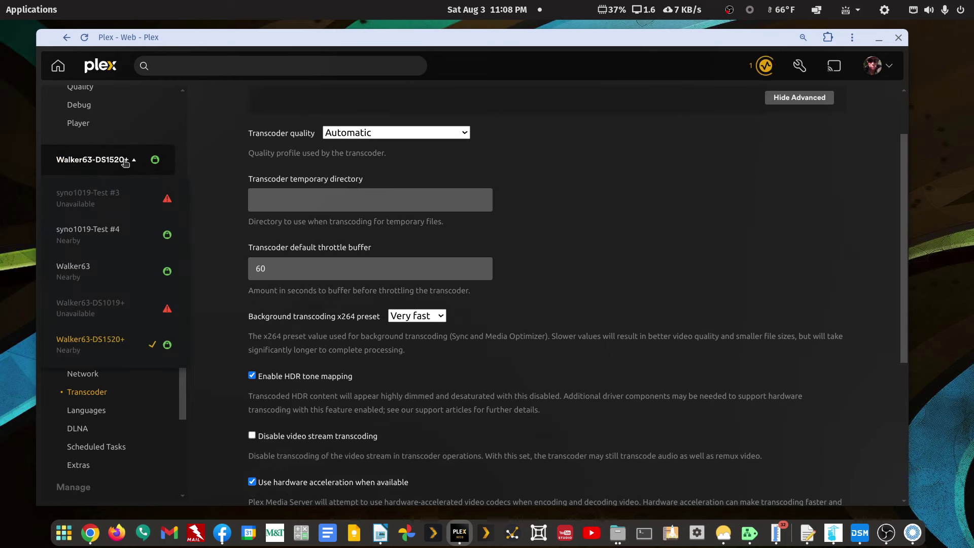
click(90, 231)
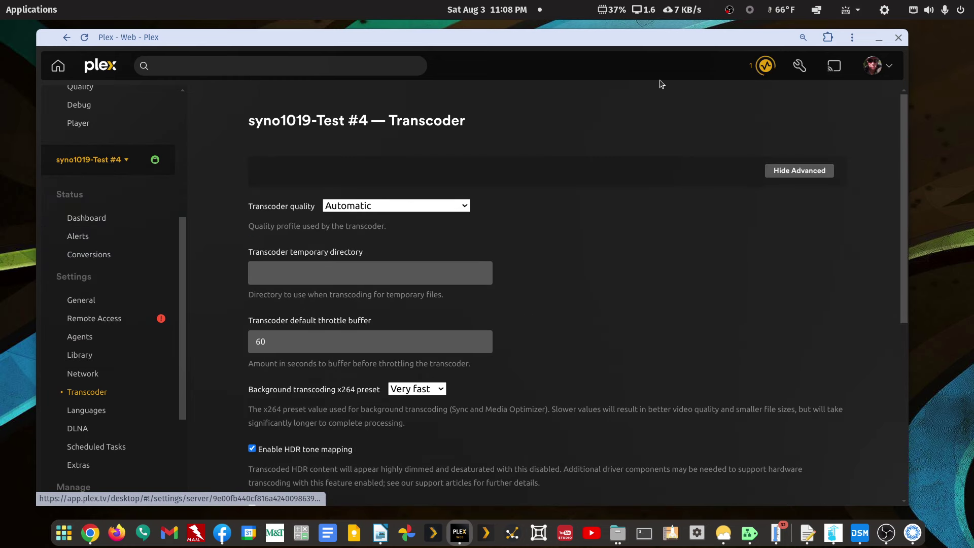
- Review the servers' current background activity, close the list, and minimize the Plex window
click(768, 68)
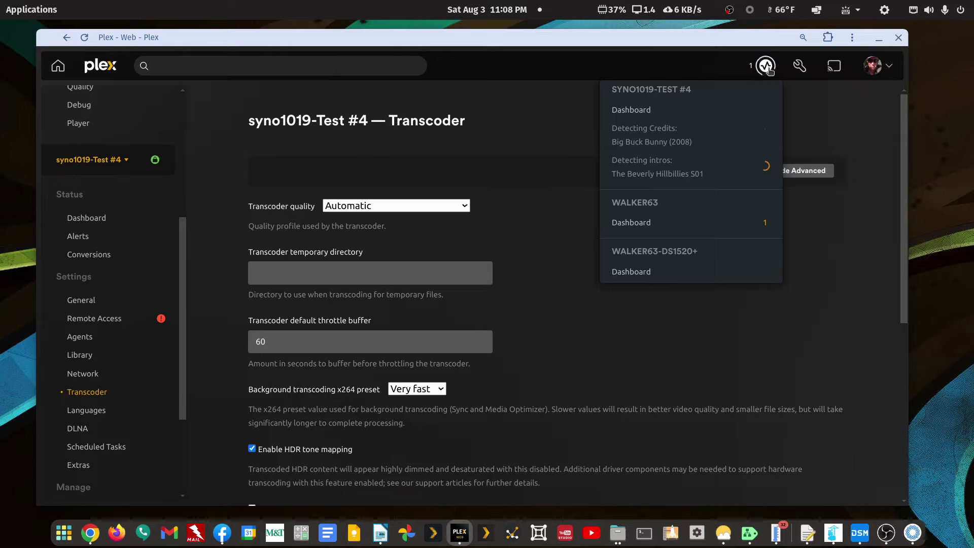
click(768, 68)
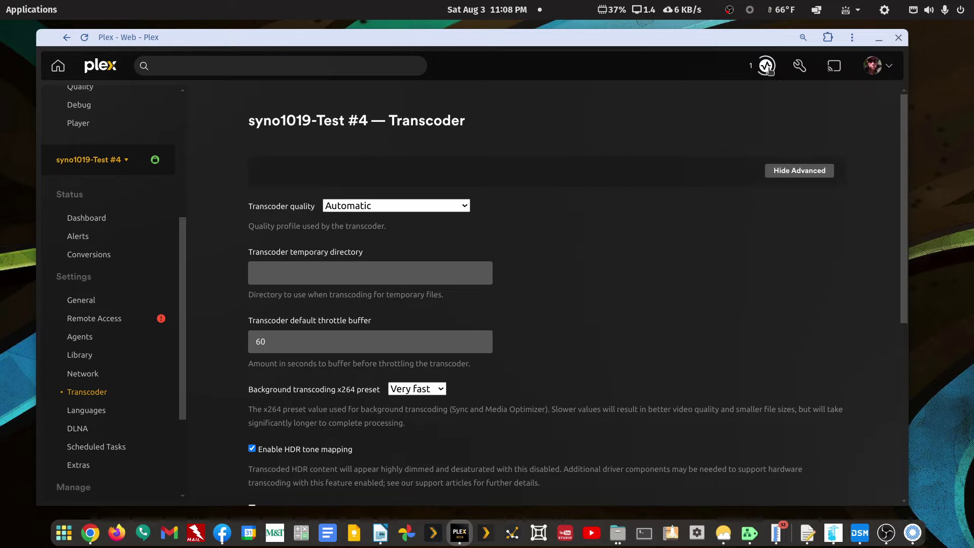
click(877, 40)
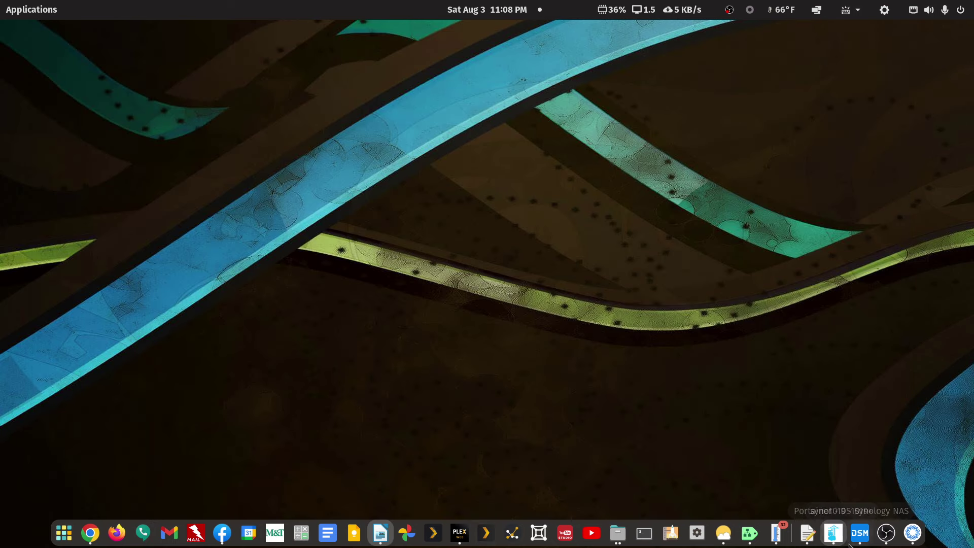
- Switch to Synology DSM and stop the Plex Media Server package in Package Center
click(859, 533)
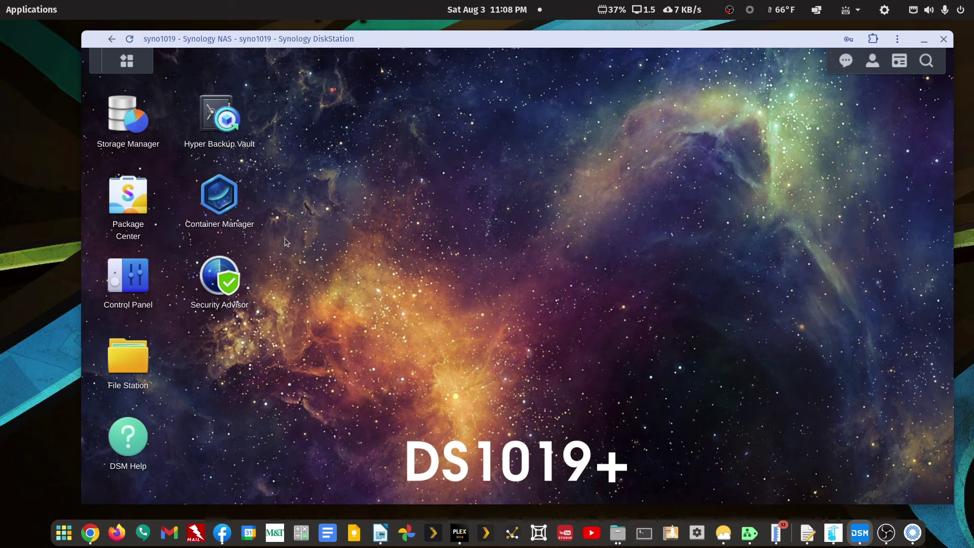
click(145, 213)
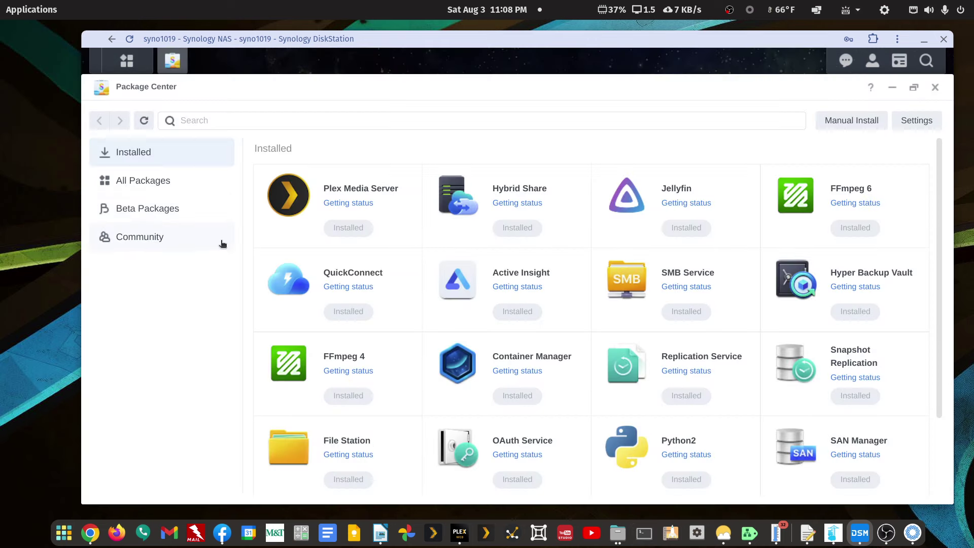
click(338, 191)
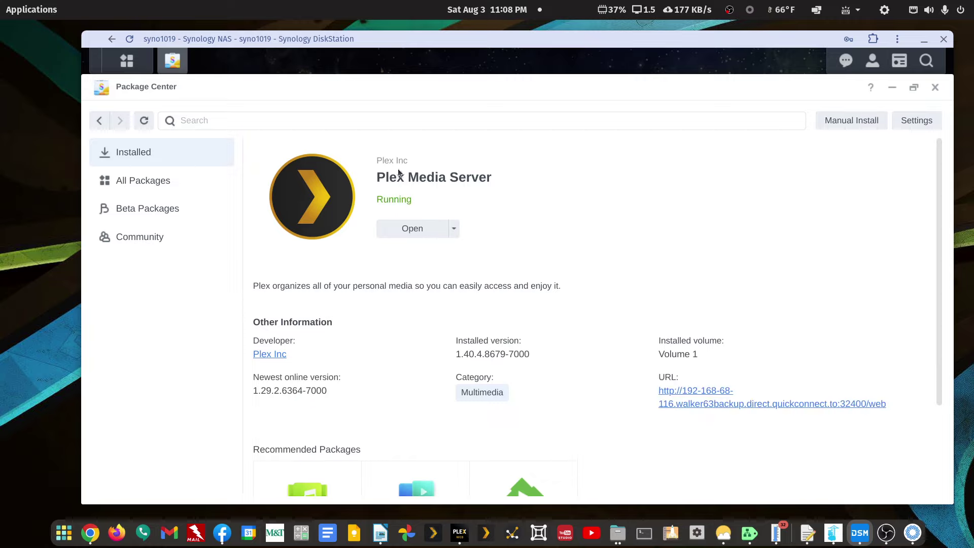
click(455, 229)
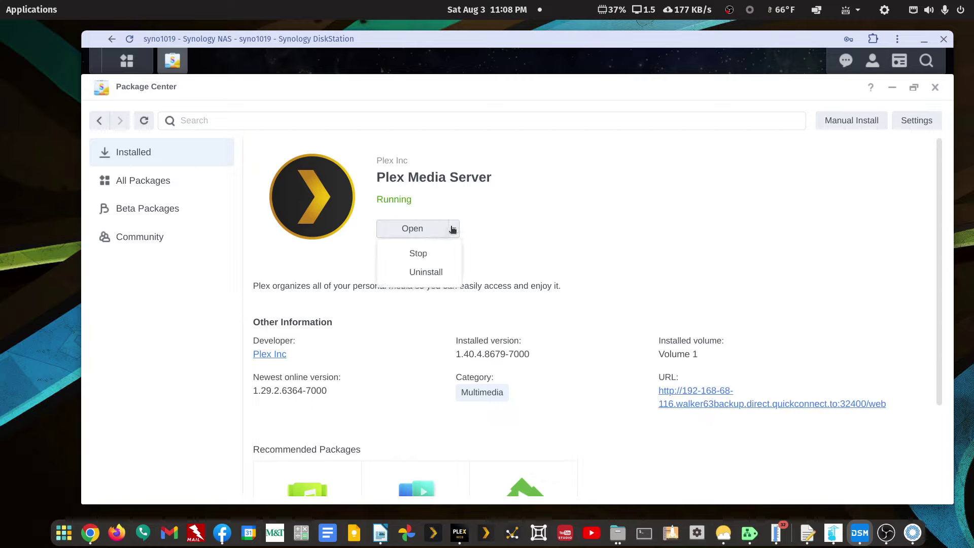
click(419, 250)
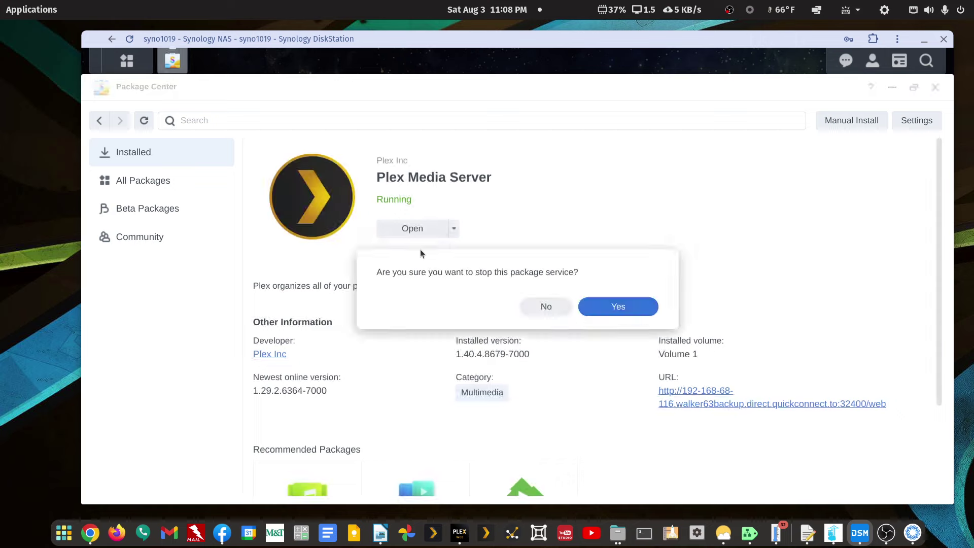
click(616, 314)
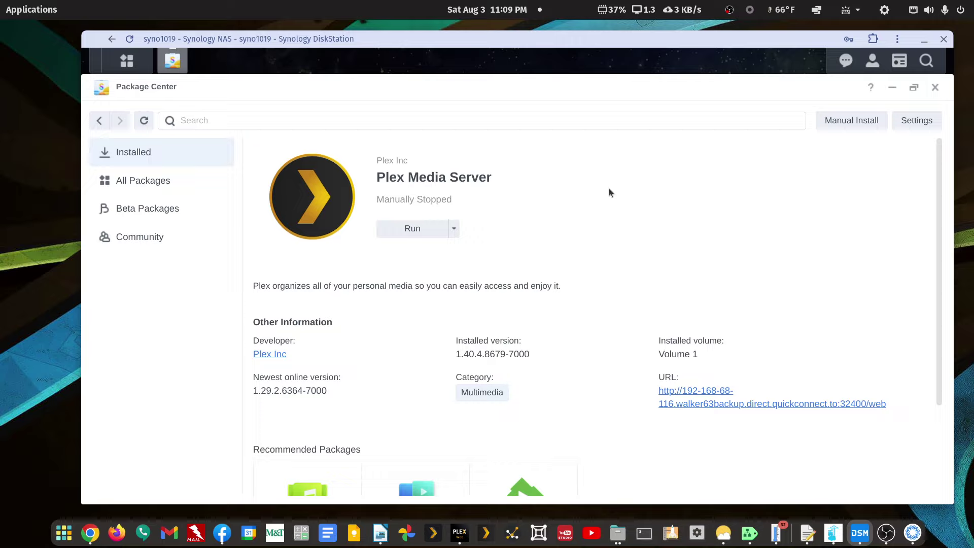
- Close Package Center and rename the PlexMediaServer shared folder to PlexMediaServer-to-delete in Control Panel
click(935, 88)
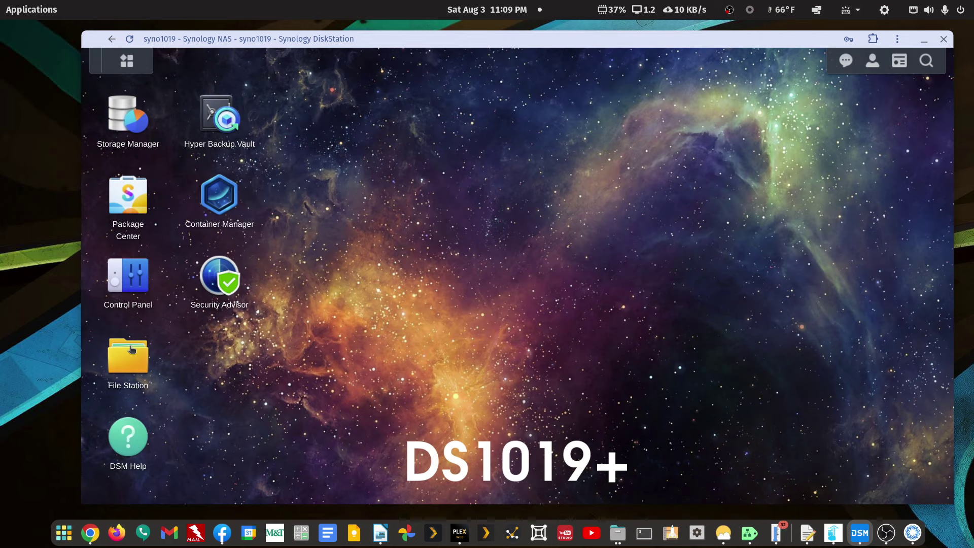
click(133, 282)
click(186, 159)
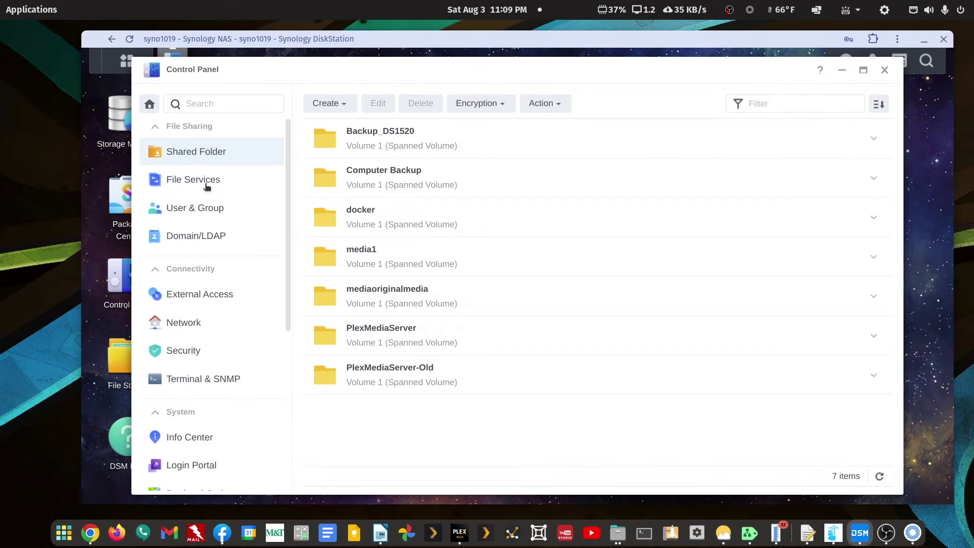
click(390, 334)
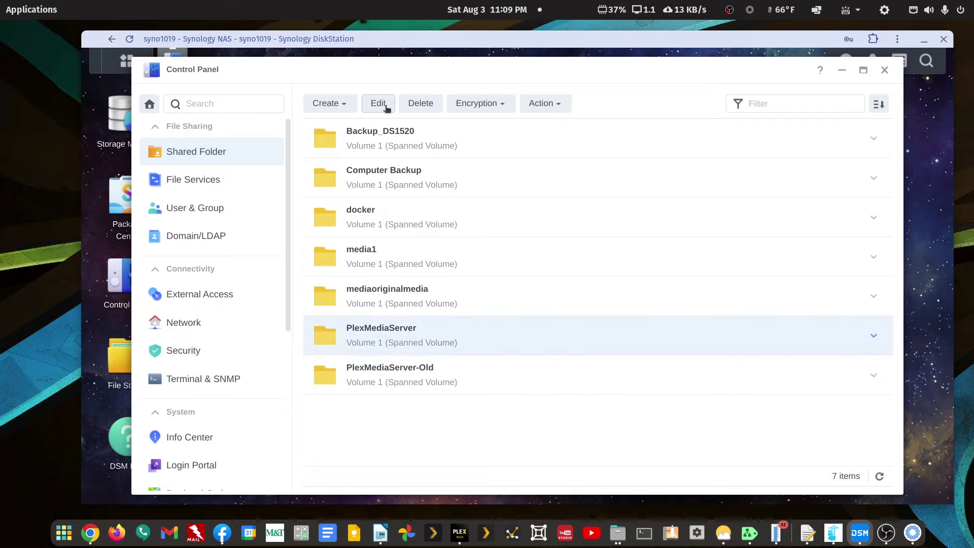
click(382, 103)
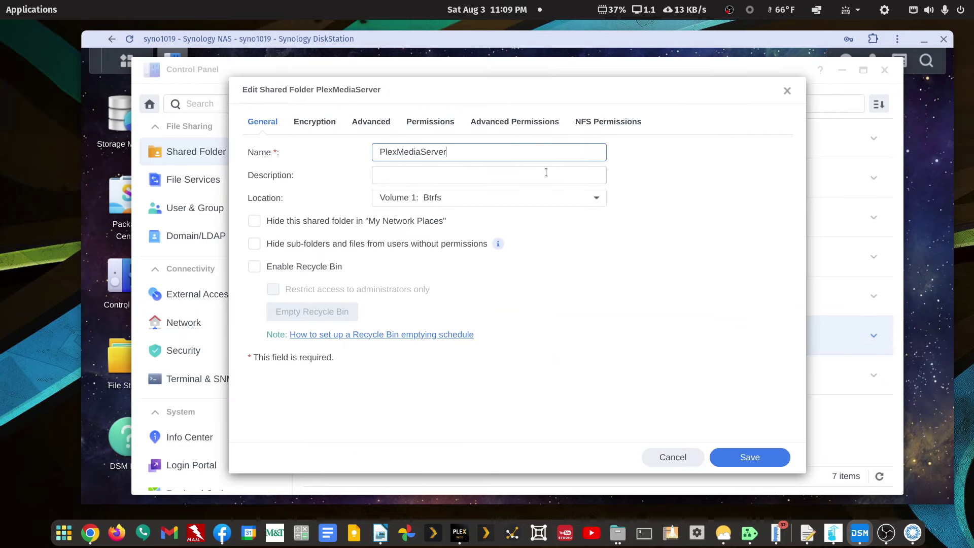
text(-tode)
click(750, 449)
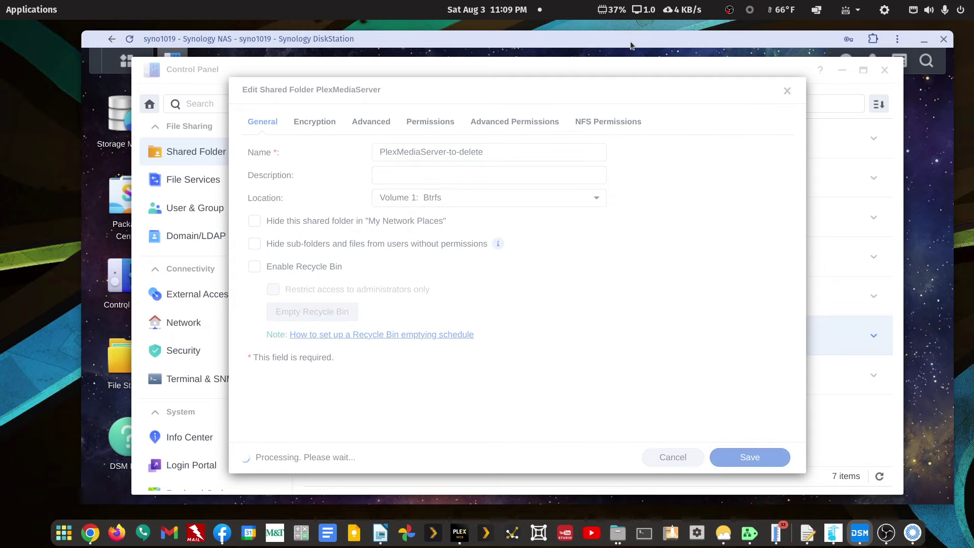
drag(357, 40, 973, 62)
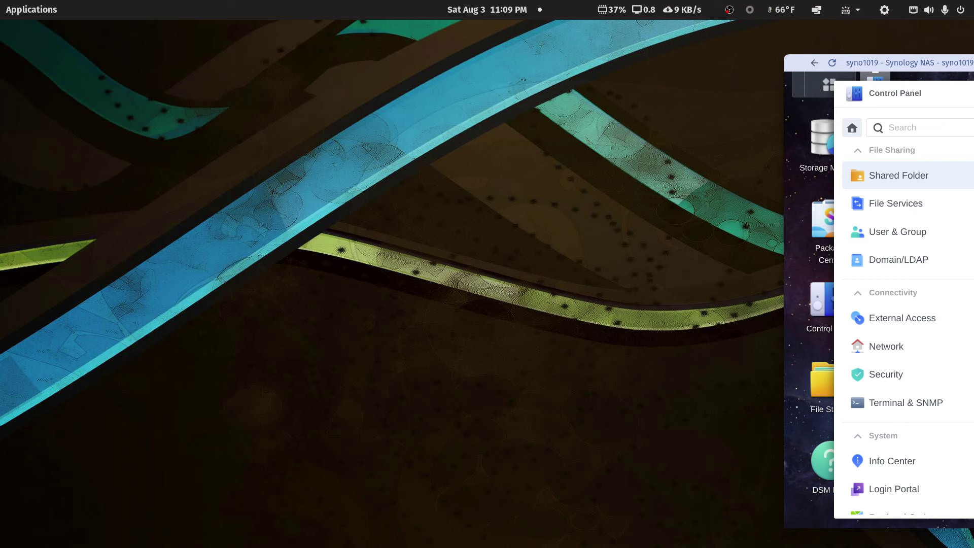
drag(973, 68, 502, 55)
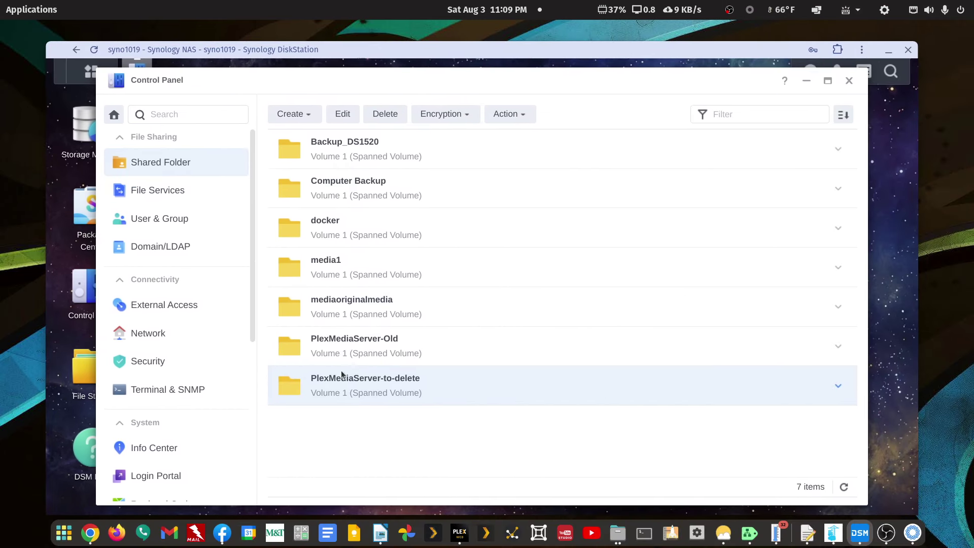
- Rename the PlexMediaServer-Old shared folder to PlexMediaServer
click(362, 344)
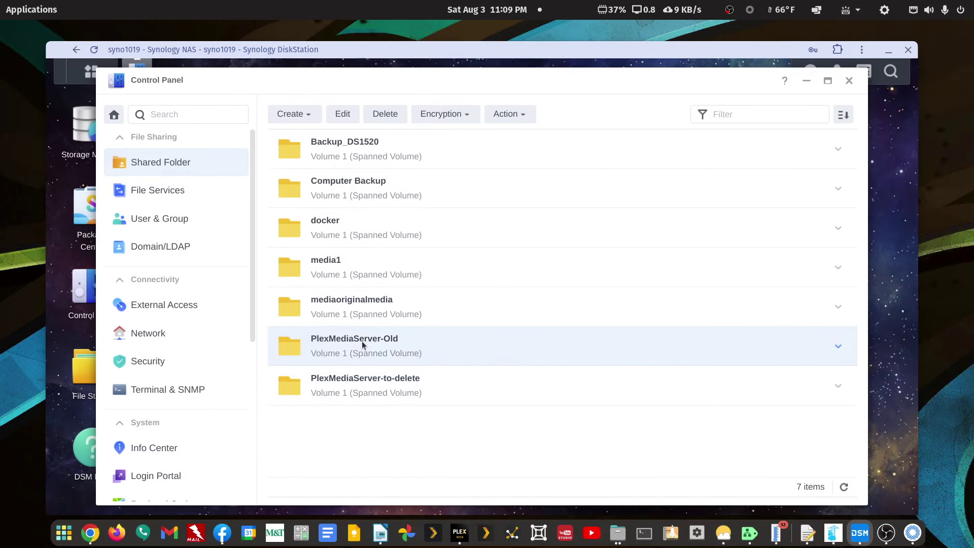
click(349, 116)
click(433, 163)
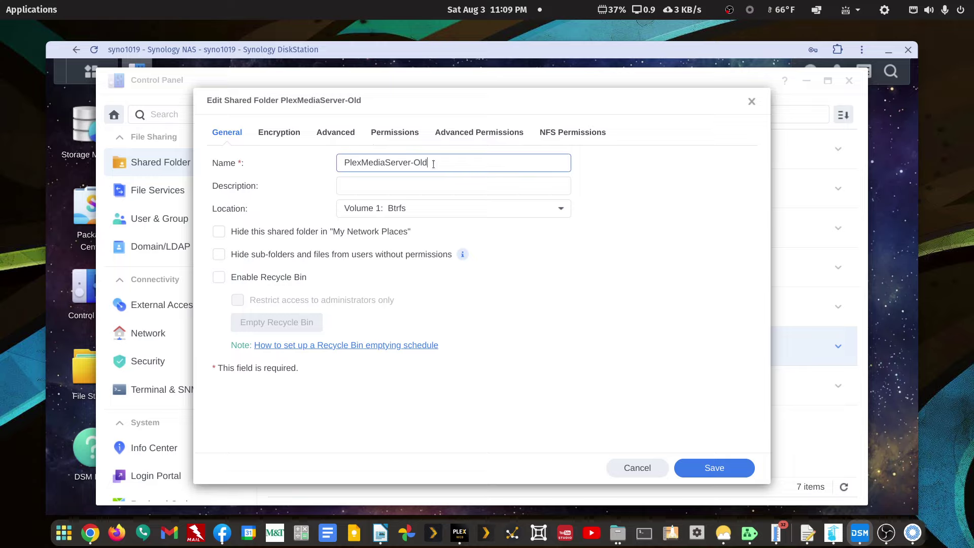
click(700, 469)
drag(412, 44, 973, 77)
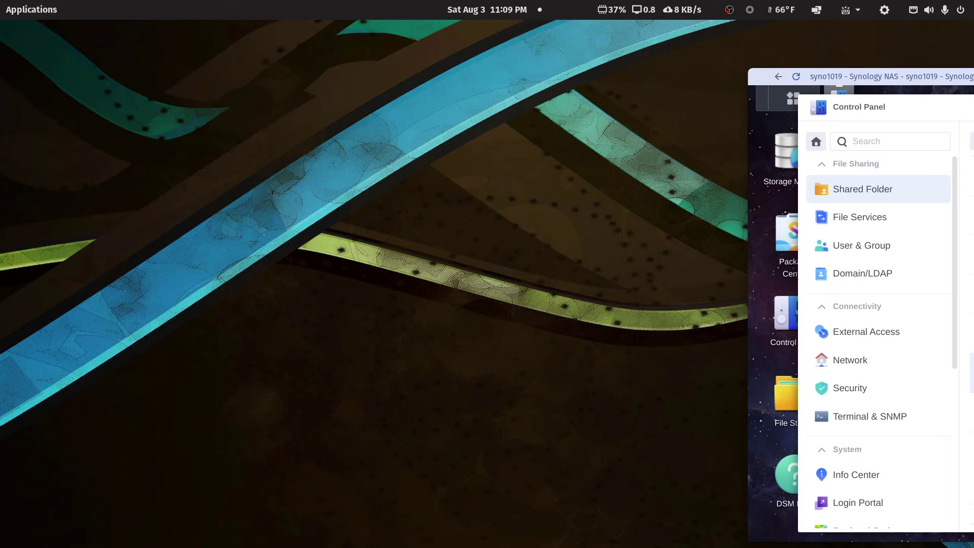
drag(973, 76, 431, 44)
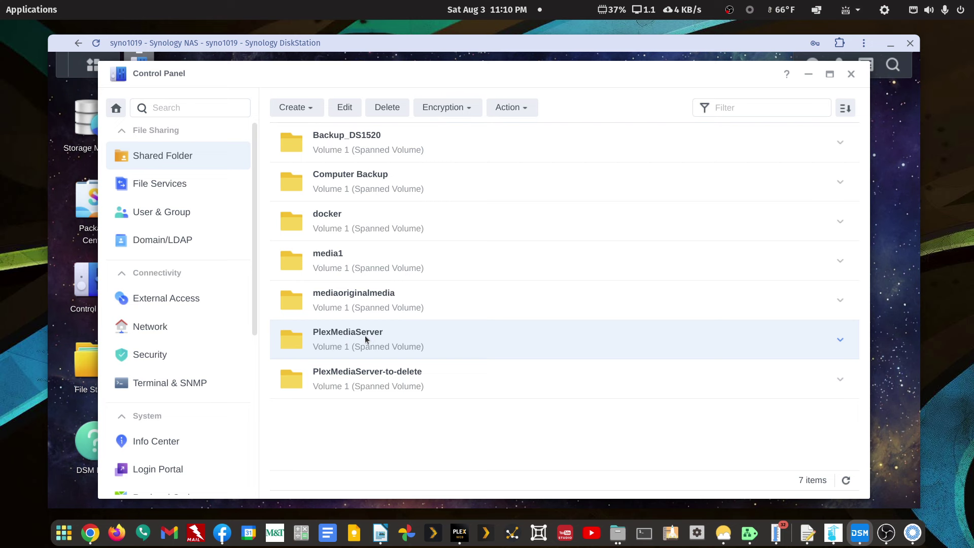
- Close Control Panel, run the installed Plex Media Server package from Package Center, and minimize the DSM window
click(851, 74)
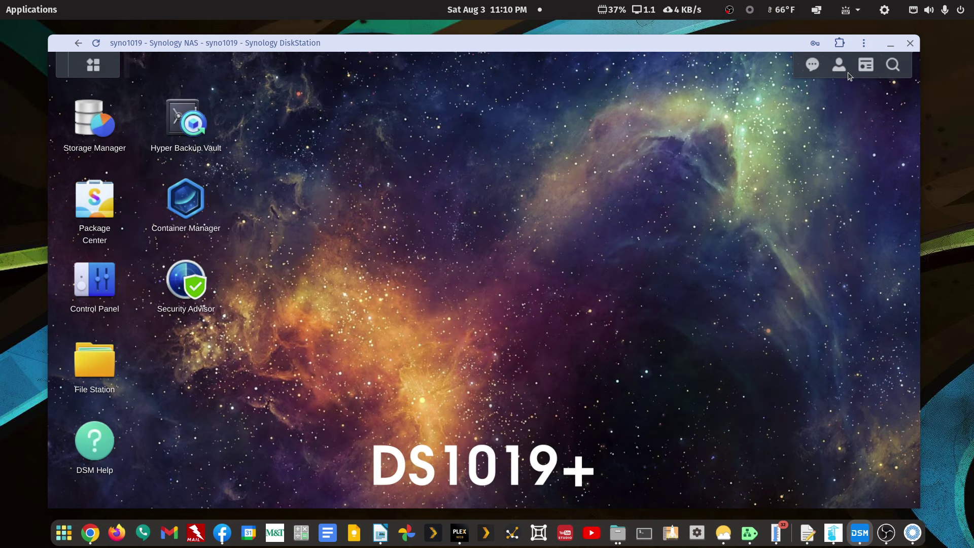
click(94, 204)
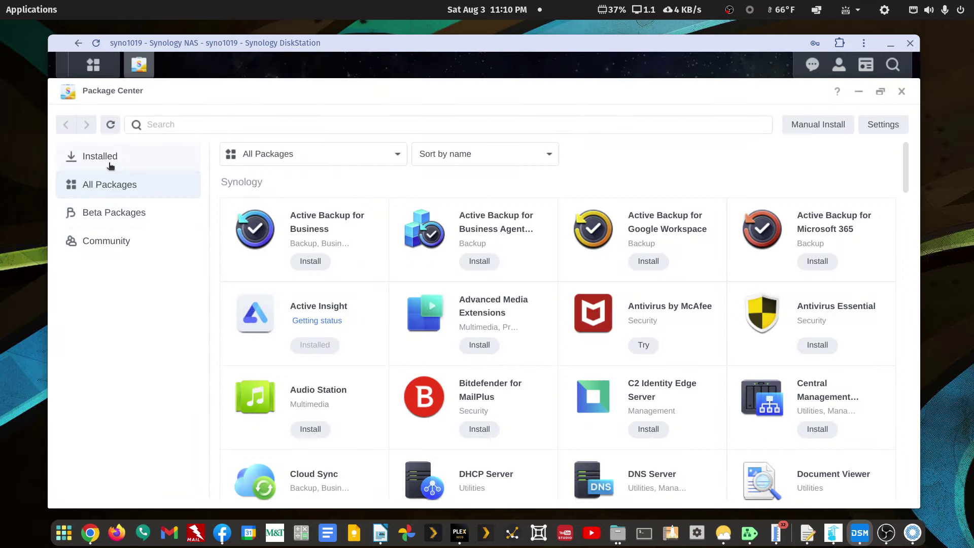
click(80, 161)
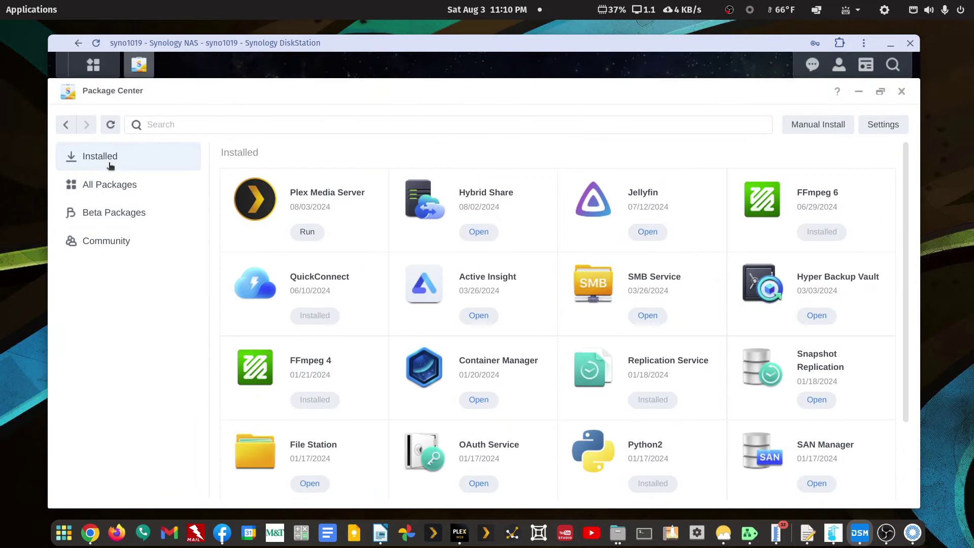
click(301, 235)
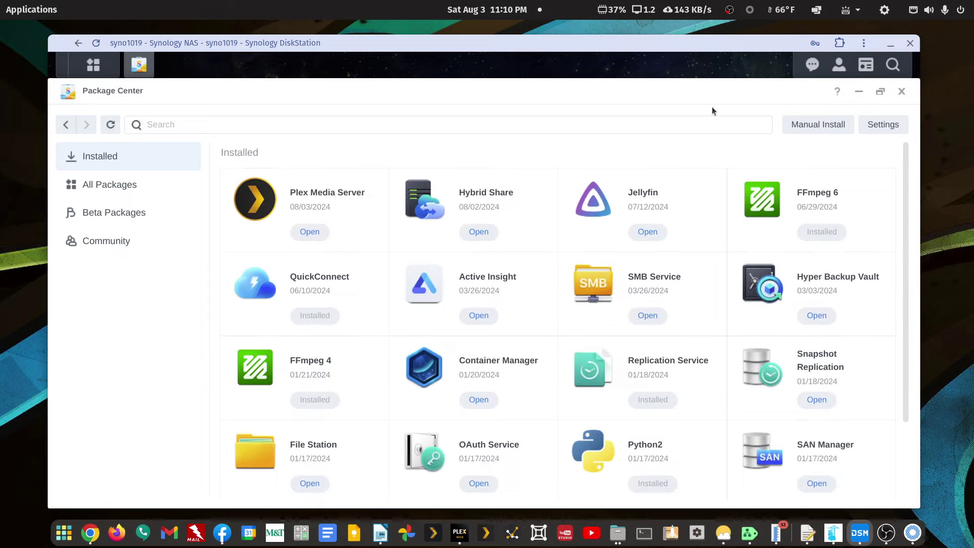
drag(668, 47, 639, 68)
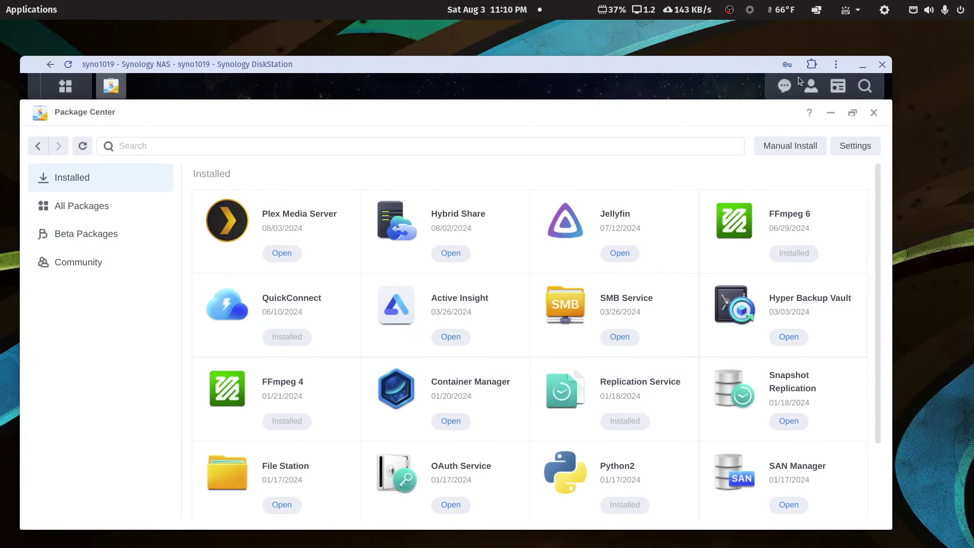
click(858, 66)
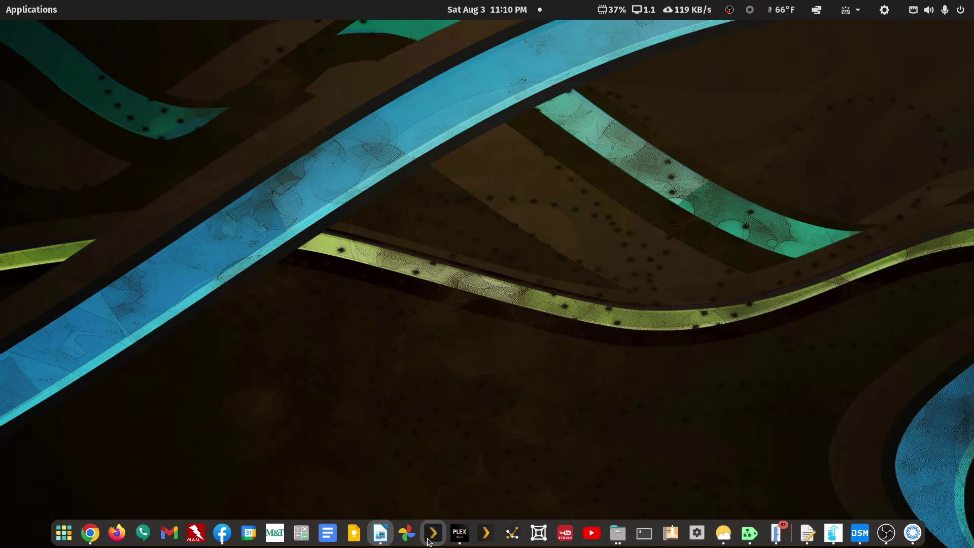
- Switch to Plex, reload the page, and select the syno1019-Test #3 server in the settings
click(455, 534)
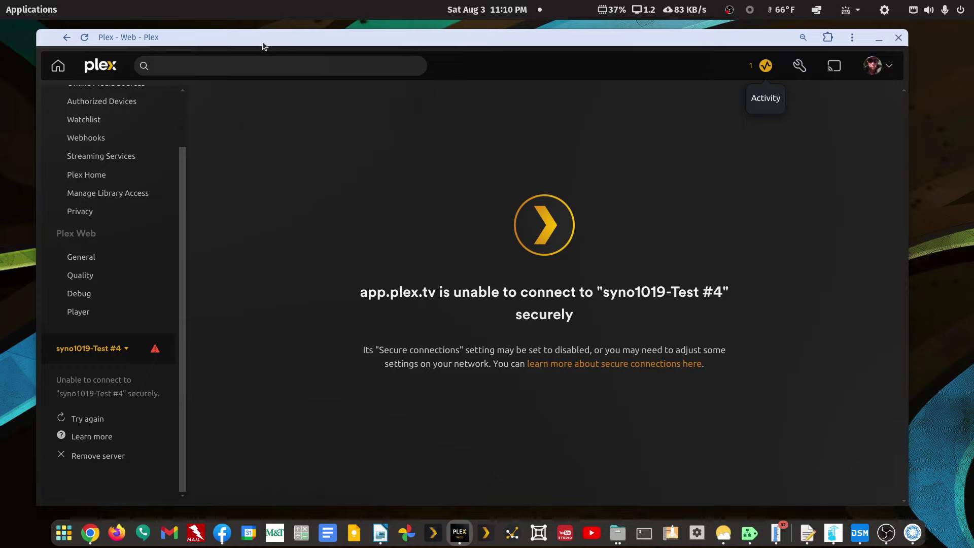
drag(263, 41, 306, 49)
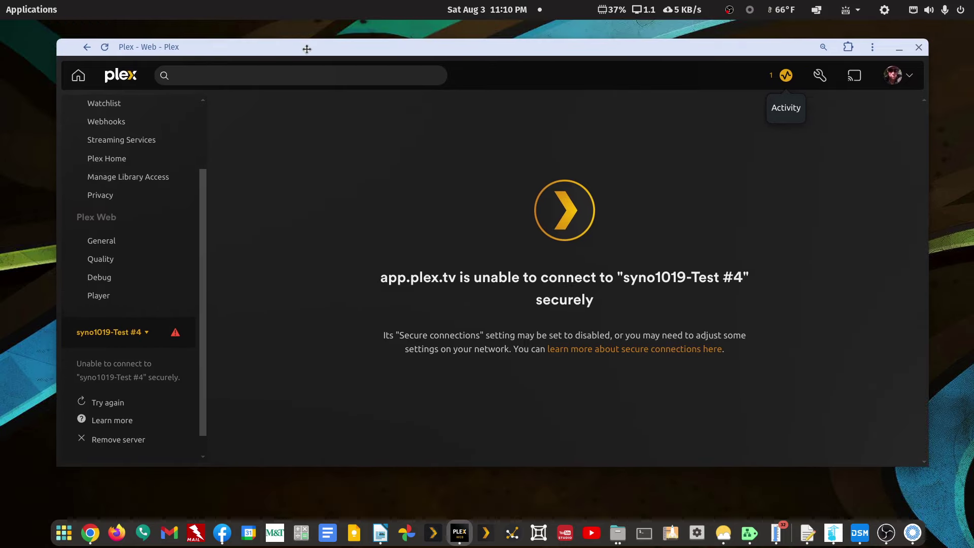
click(104, 48)
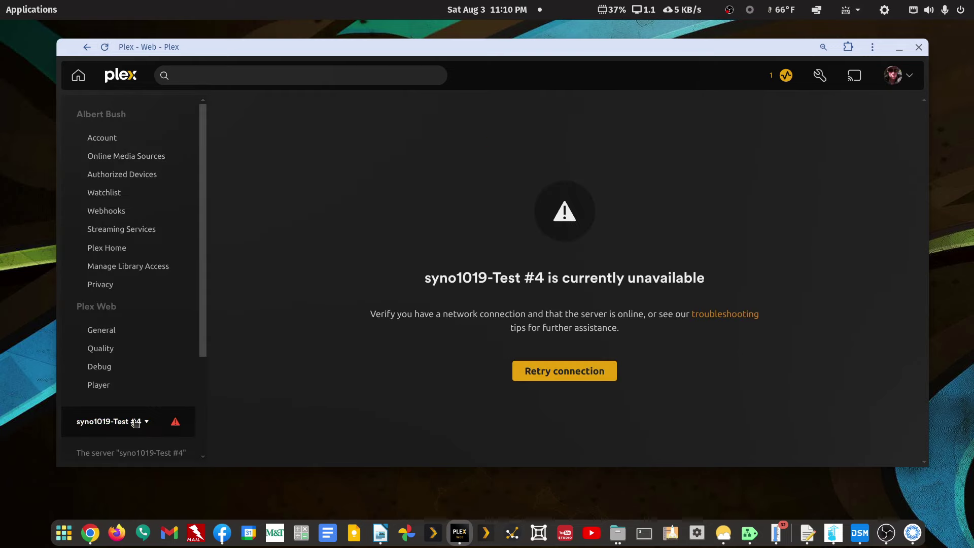
click(135, 422)
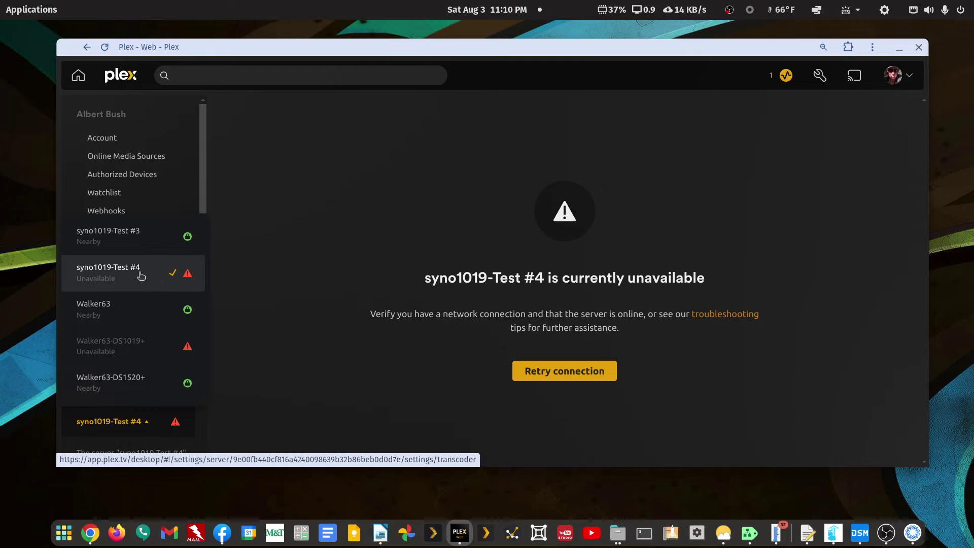
click(137, 234)
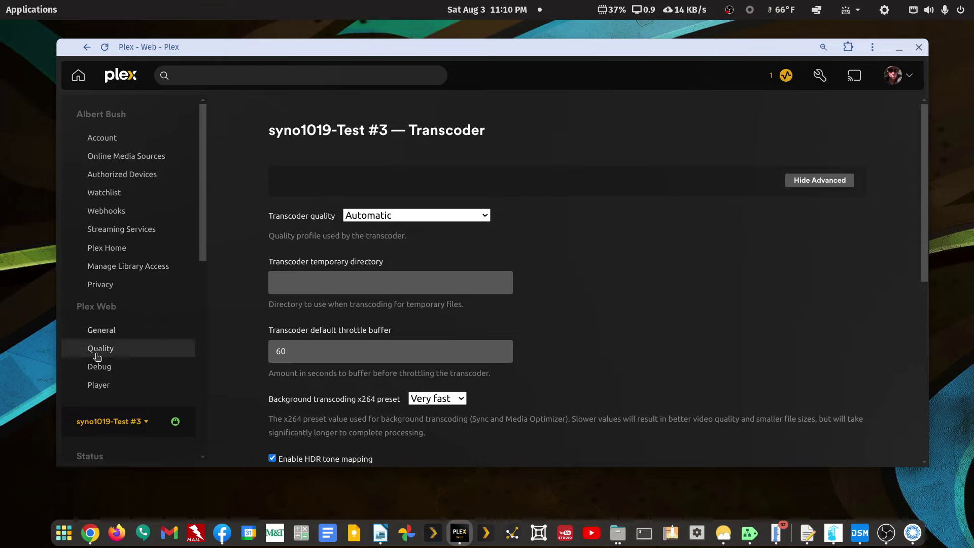
- Open the Movies library of syno1019-Test #3 from its library management page, play Big Buck Bunny briefly, and close the player
scroll(96, 345, down, 3)
scroll(105, 345, up, 1)
scroll(105, 345, down, 5)
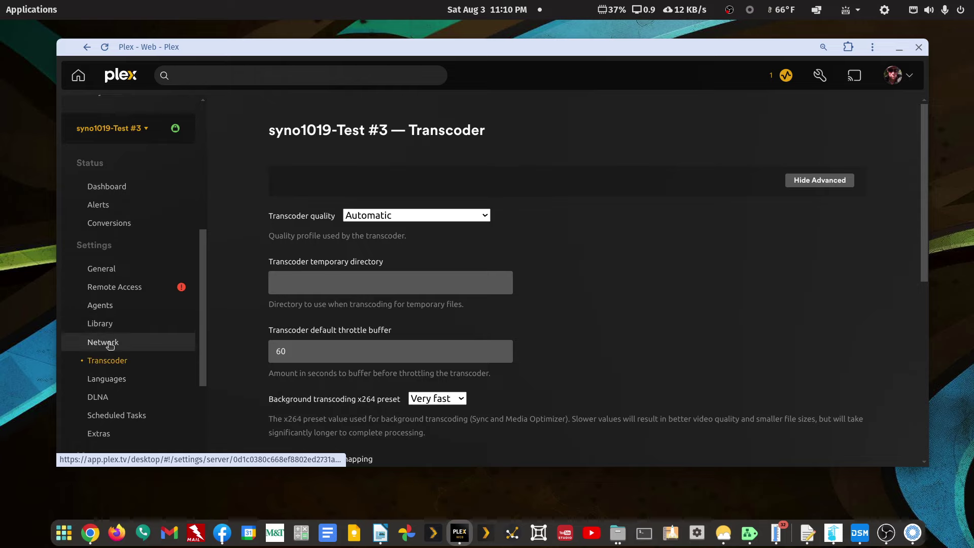
scroll(106, 325, down, 3)
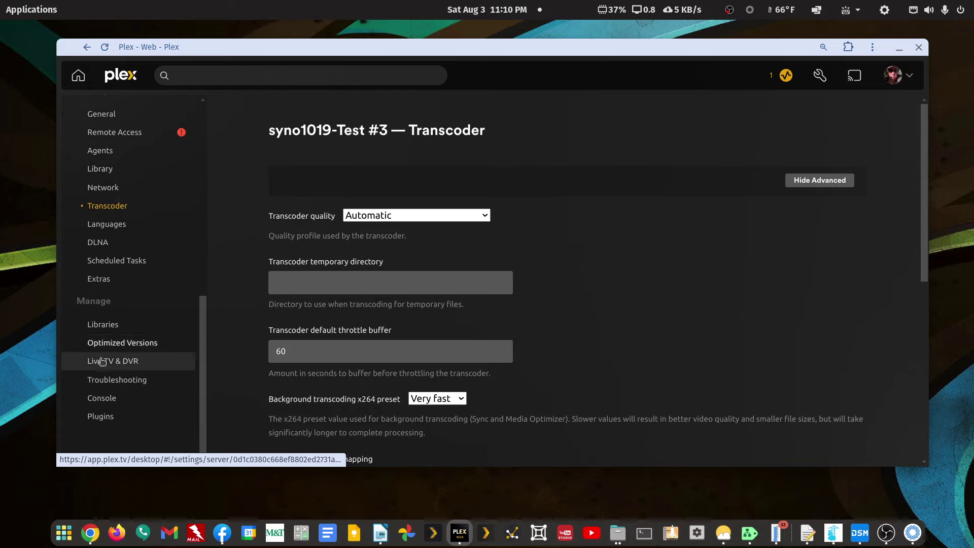
click(104, 324)
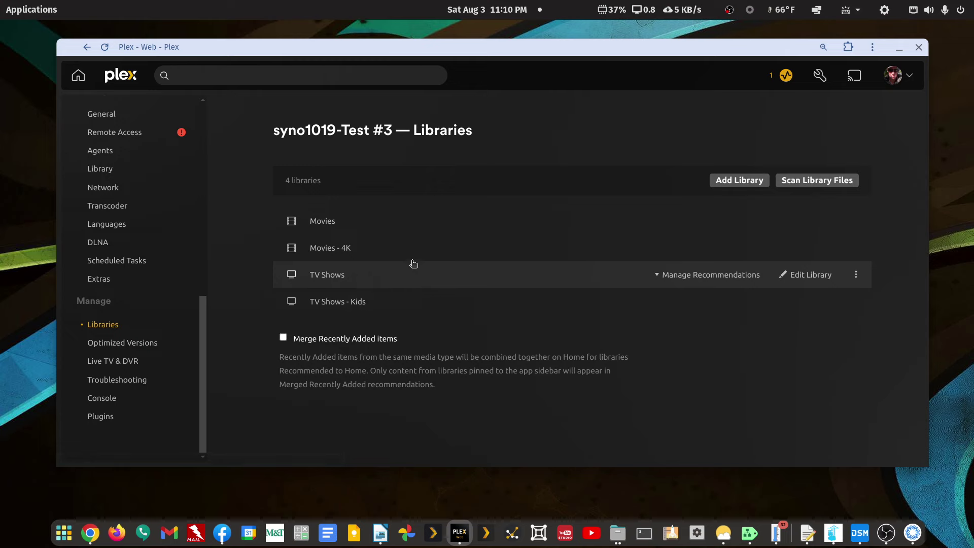
click(333, 225)
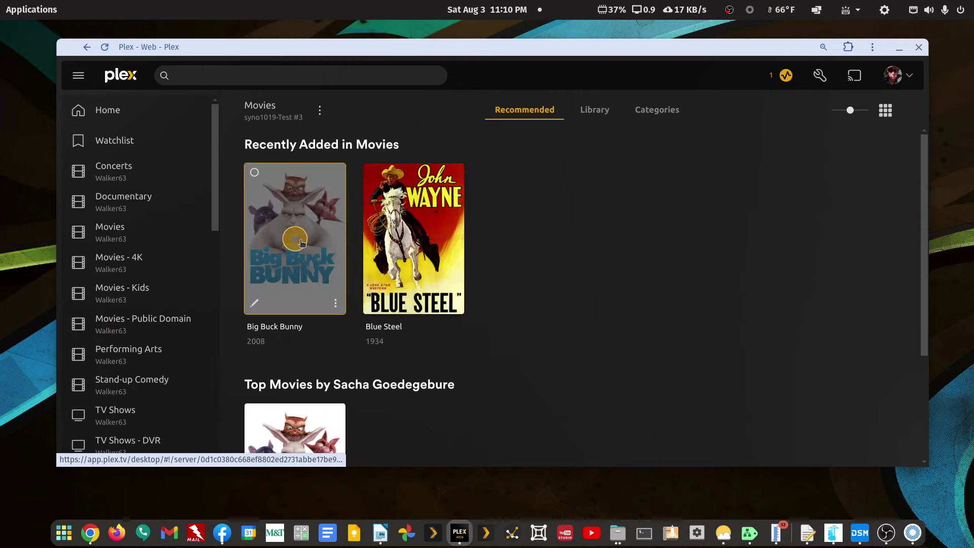
click(302, 243)
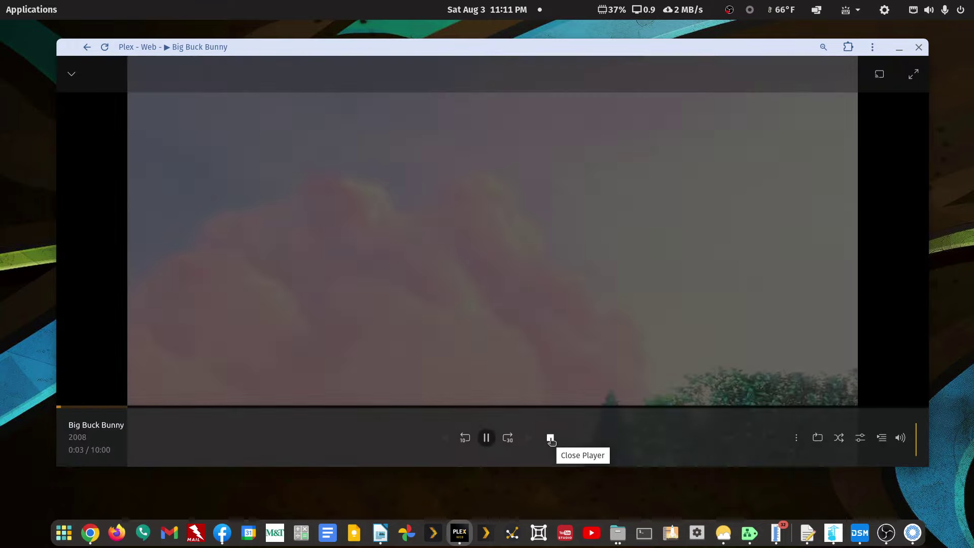
click(550, 439)
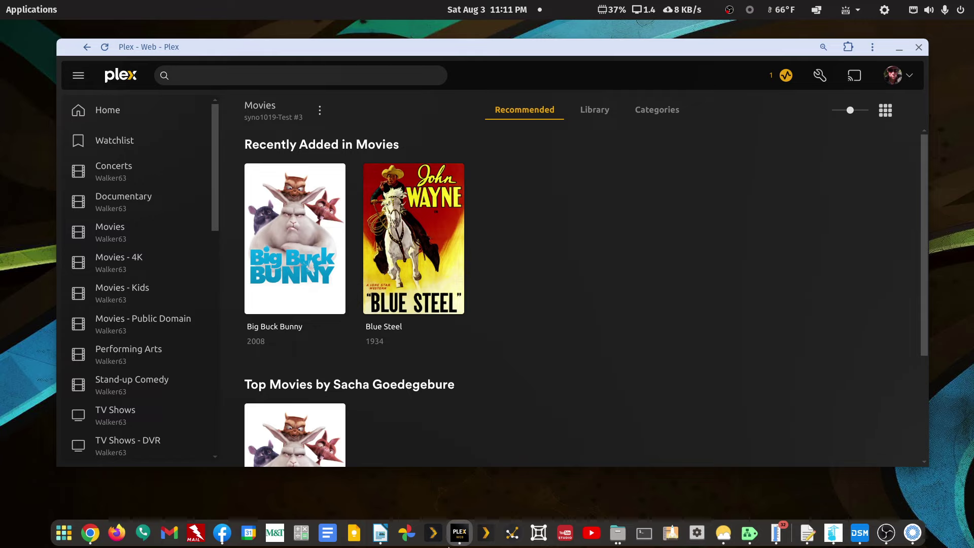
- Switch to the LibreOffice Writer notes, review the database repair, fresh install and Docker container options, and put the document away
click(380, 534)
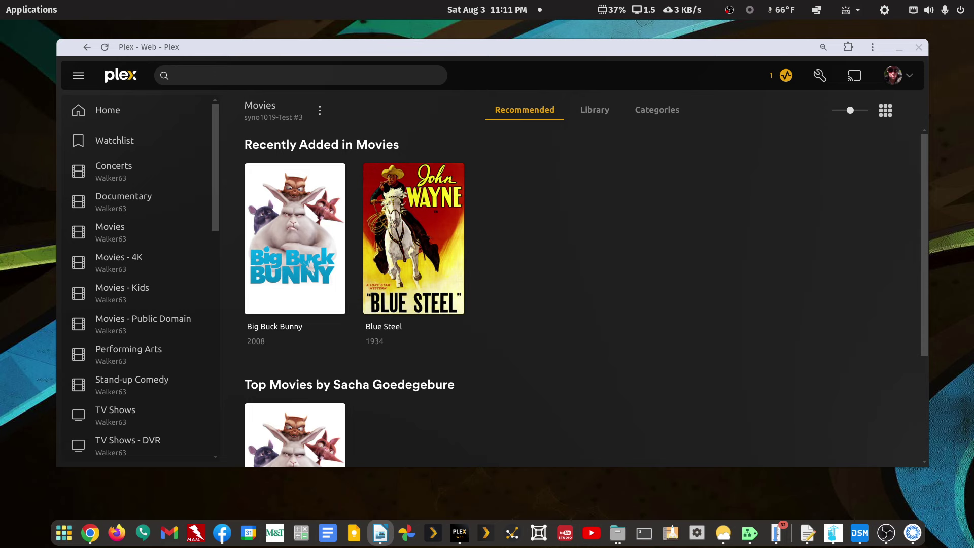
click(380, 533)
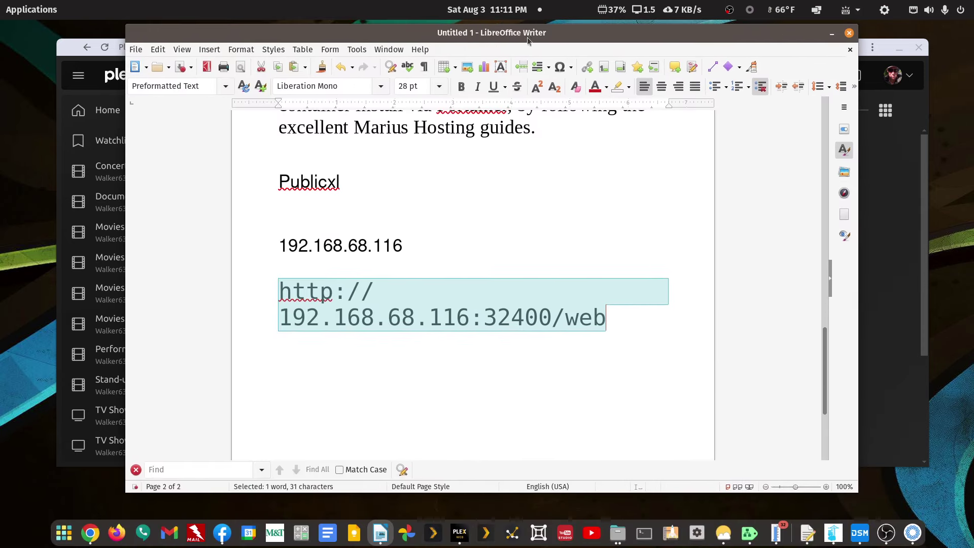
scroll(424, 304, up, 10)
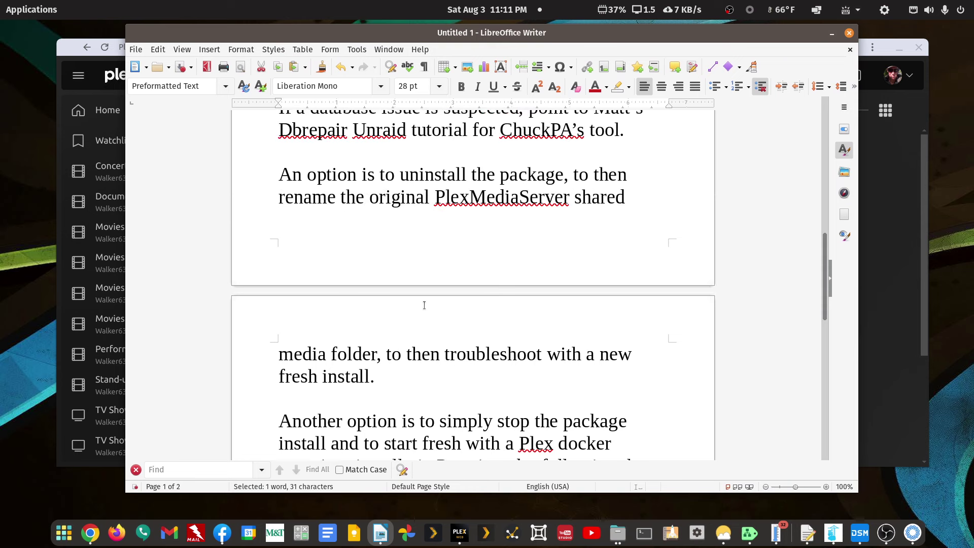
scroll(424, 305, up, 6)
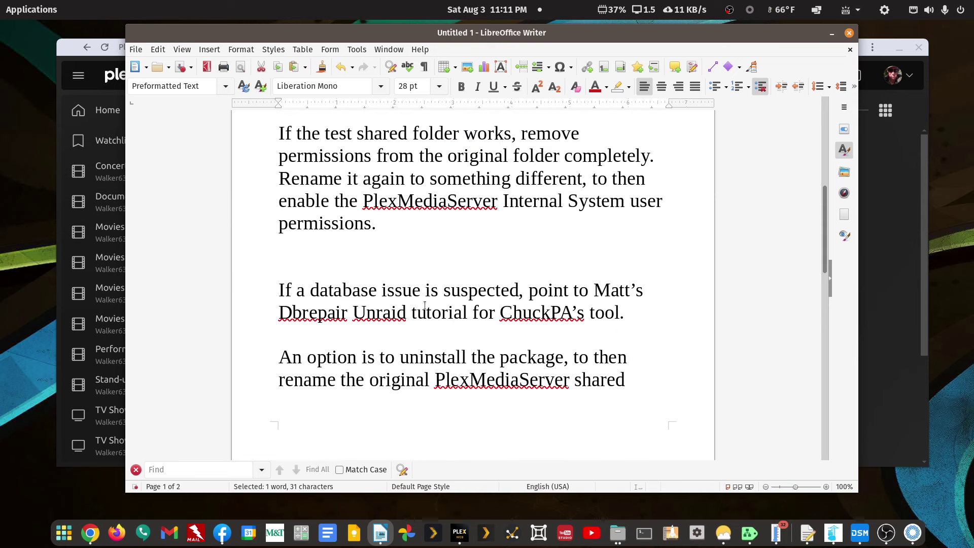
scroll(424, 305, down, 6)
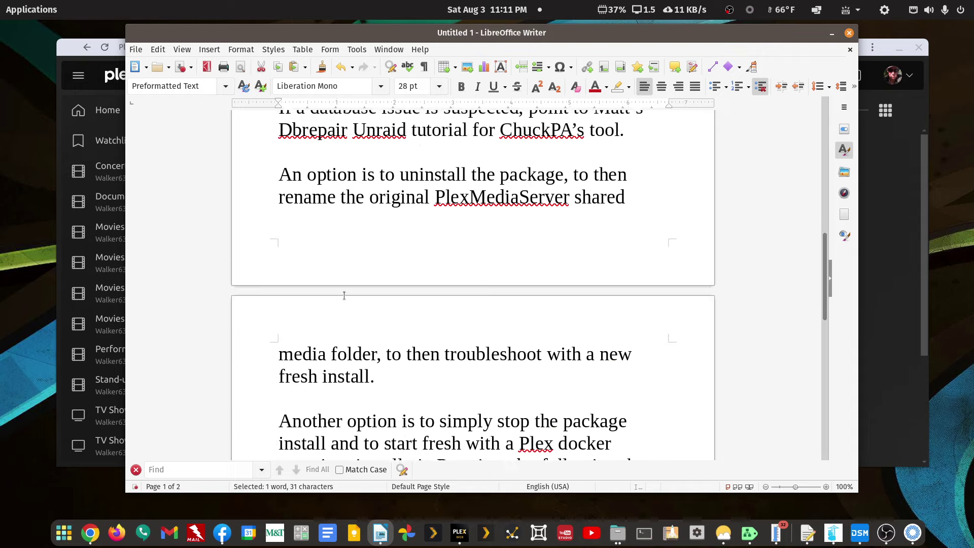
scroll(344, 296, down, 4)
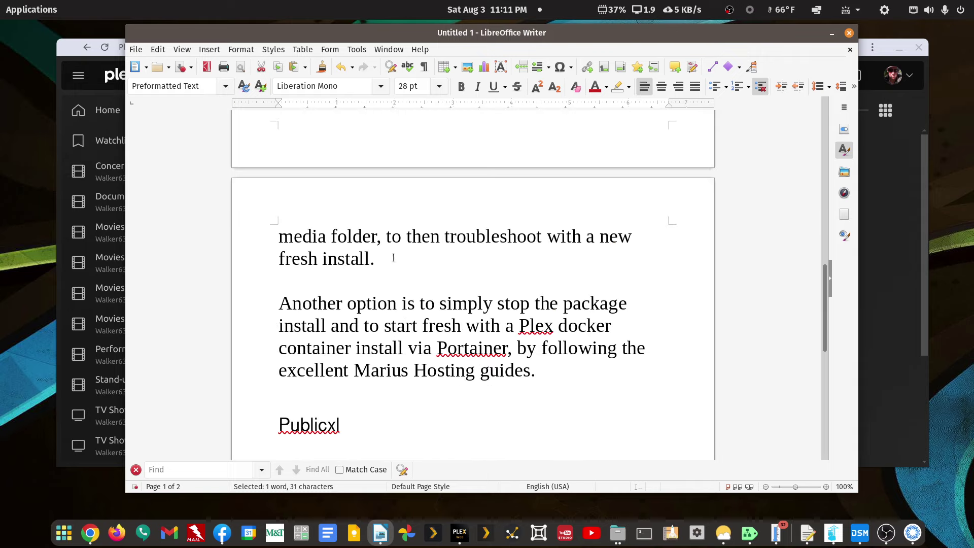
double_click(562, 34)
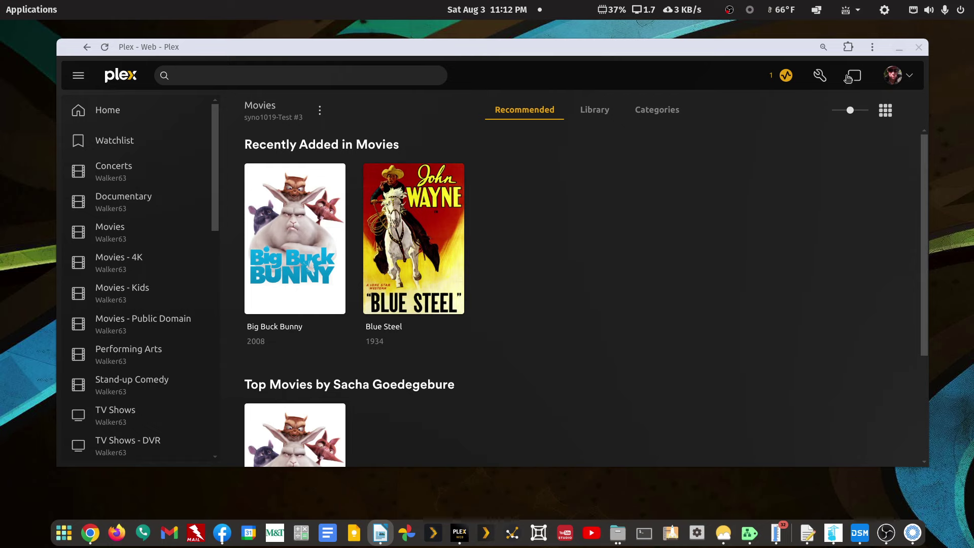
- Put Plex away, switch to Synology DSM, stop the Plex Media Server package in Package Center, and minimize the DSM window
click(894, 49)
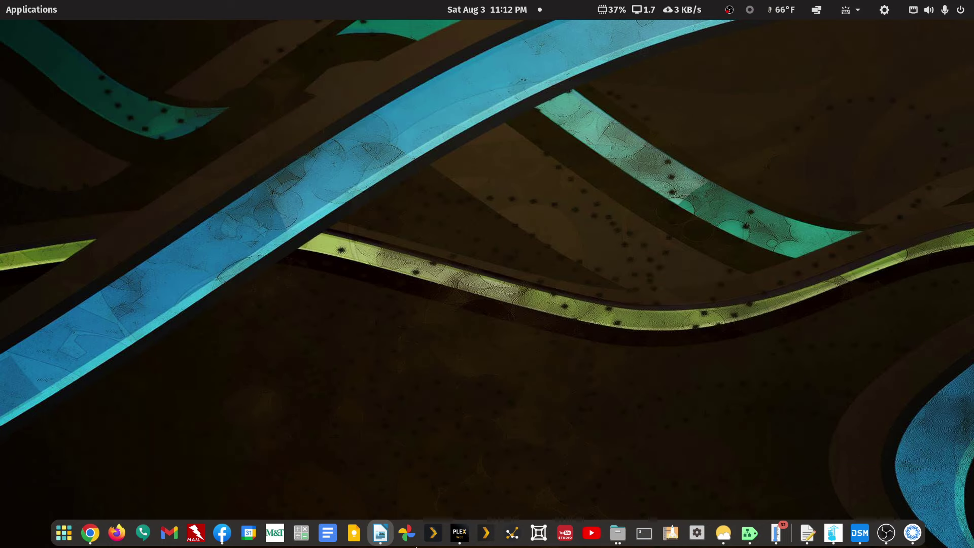
click(859, 533)
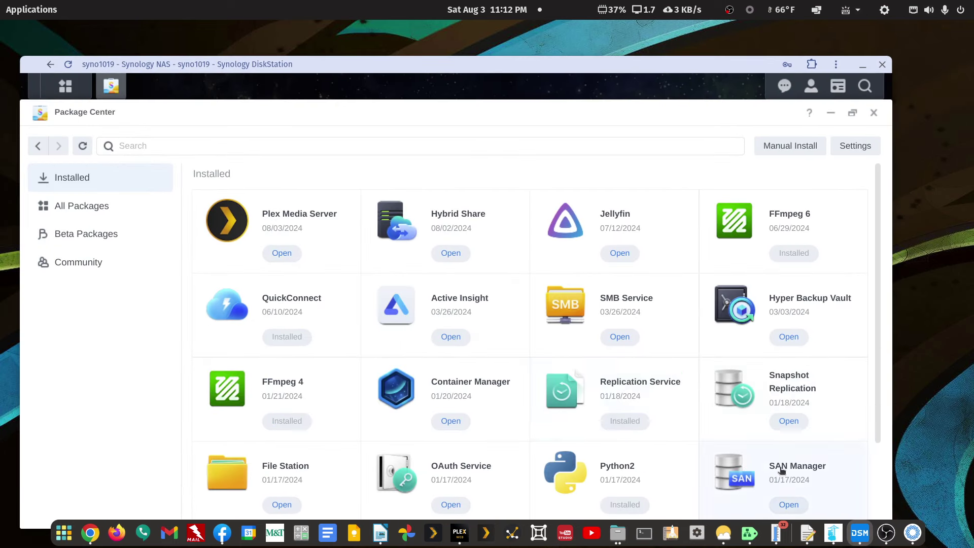
click(284, 213)
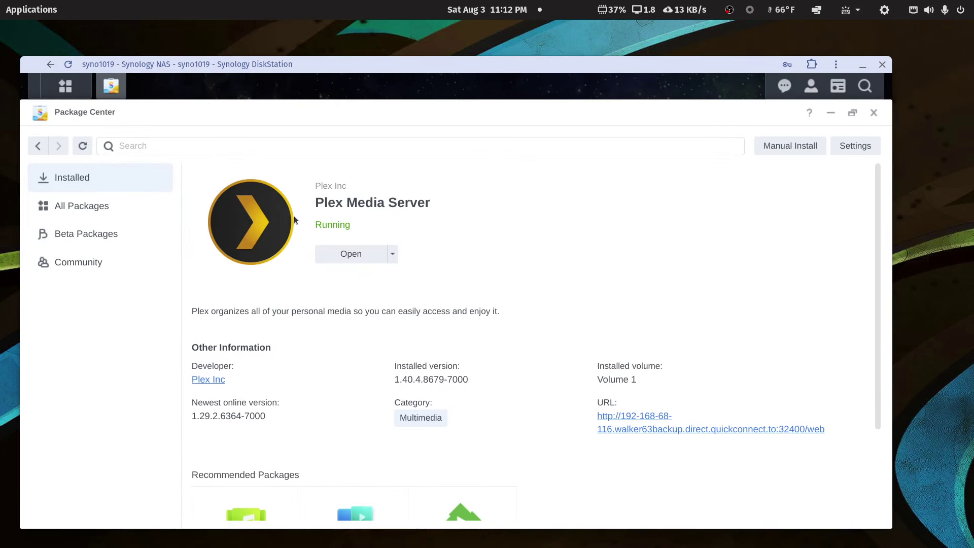
click(393, 255)
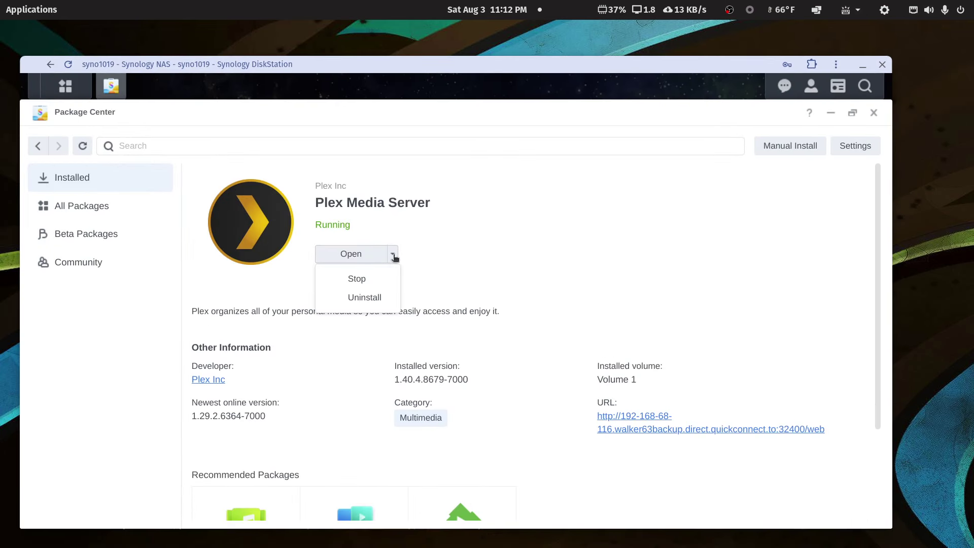
click(358, 280)
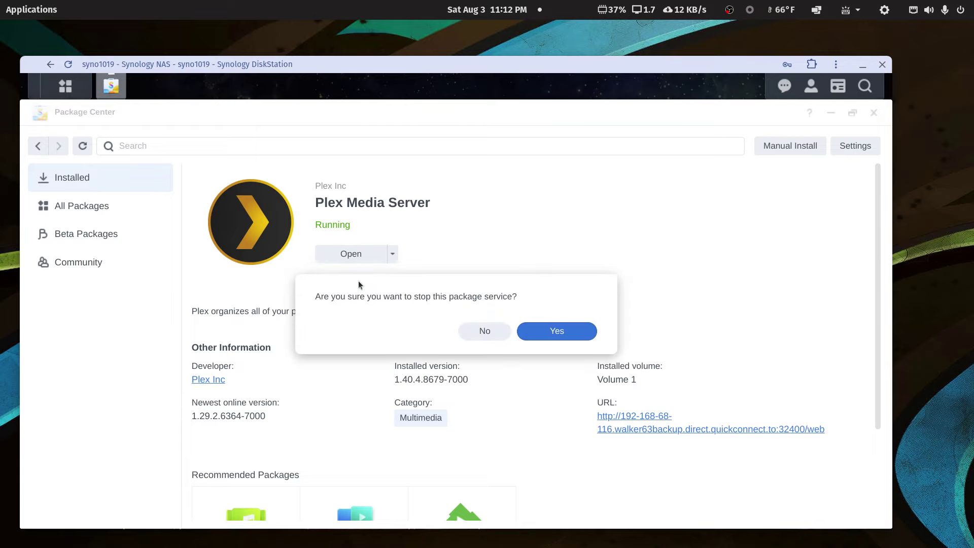
click(549, 333)
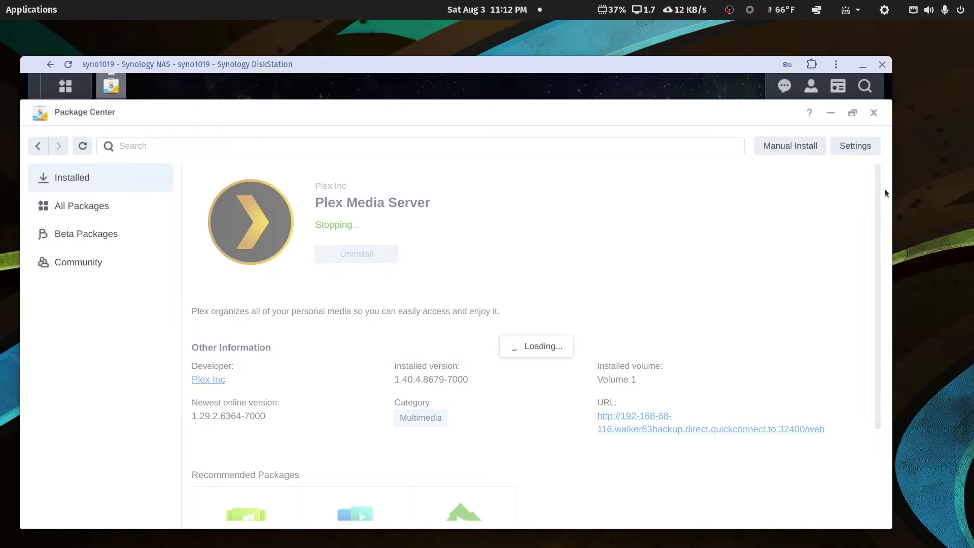
click(863, 65)
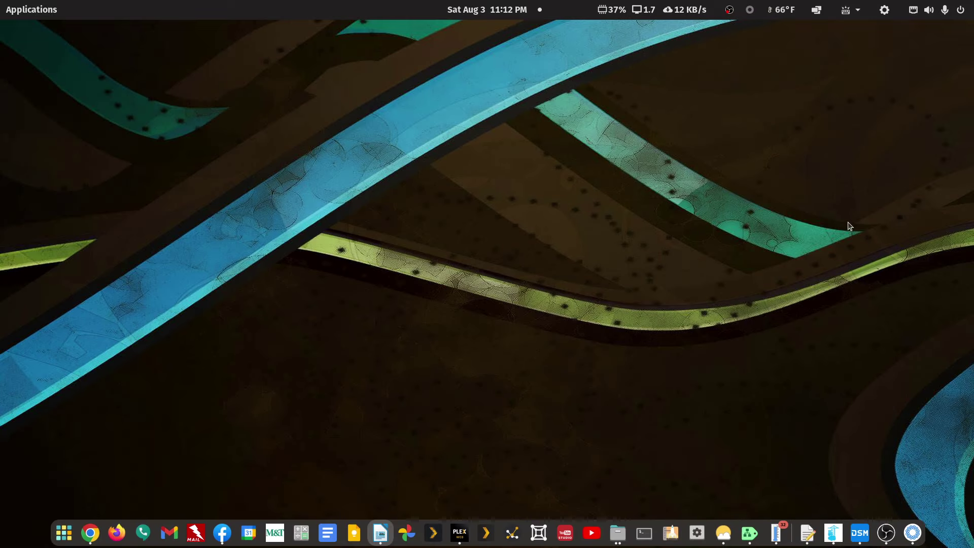
- Bring up the Portainer container list, then open a new Chrome window and search Google for "marius hosting plex"
click(832, 537)
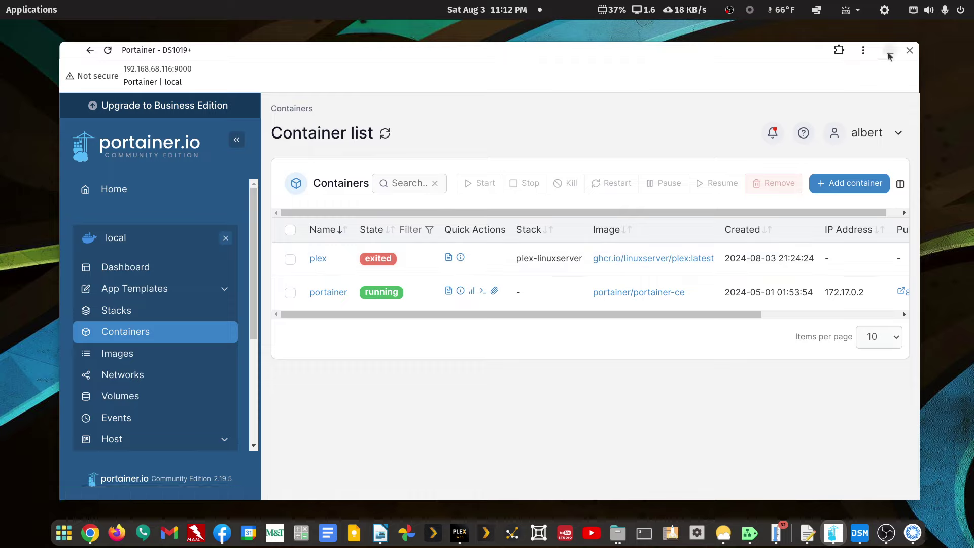
right_click(90, 533)
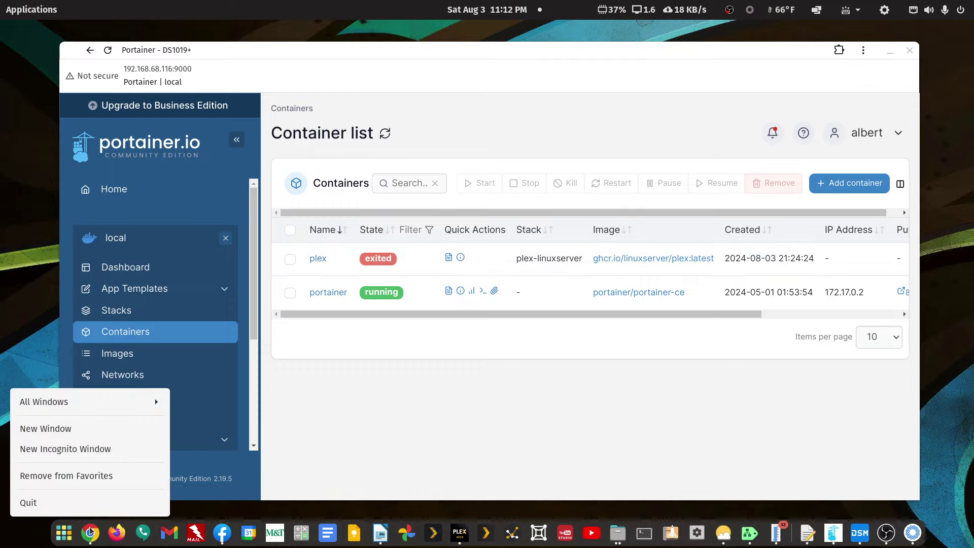
click(73, 431)
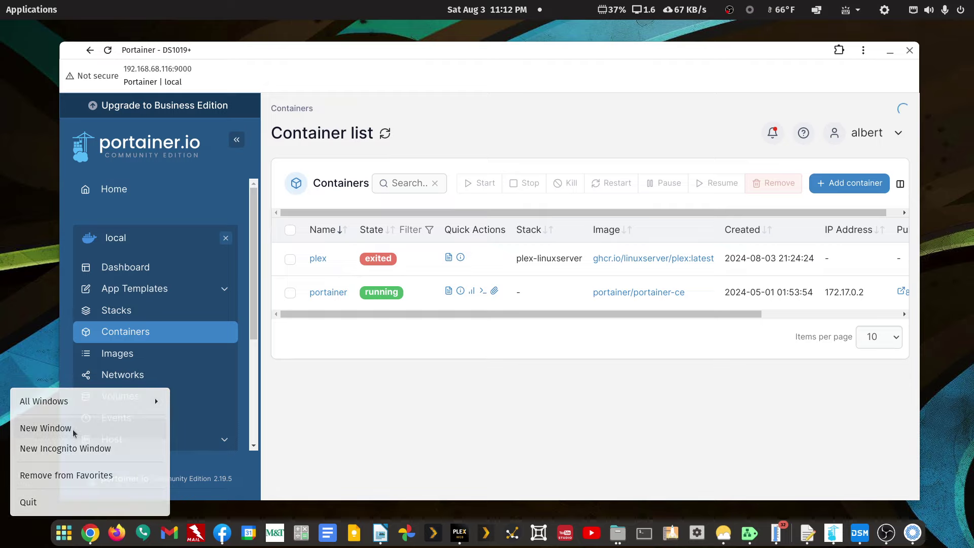
click(392, 285)
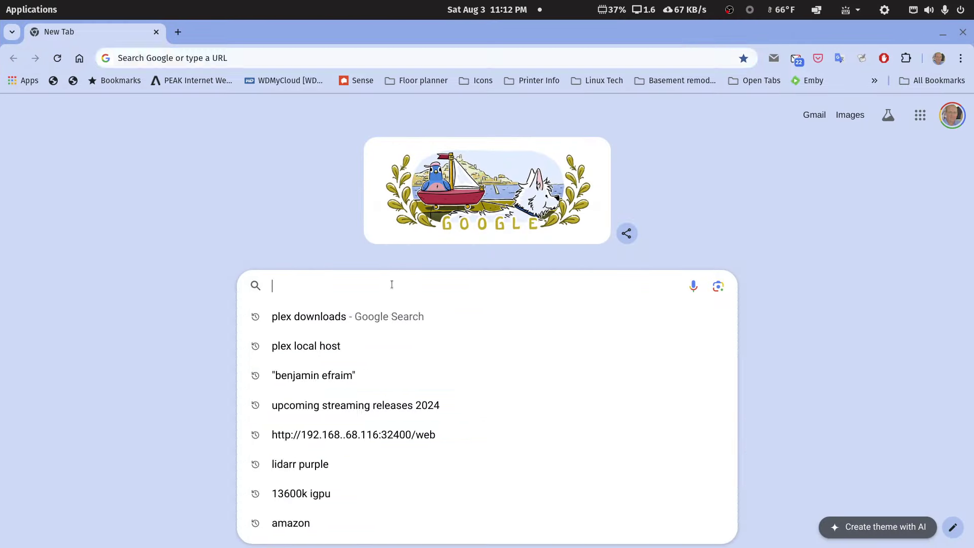
text(marius)
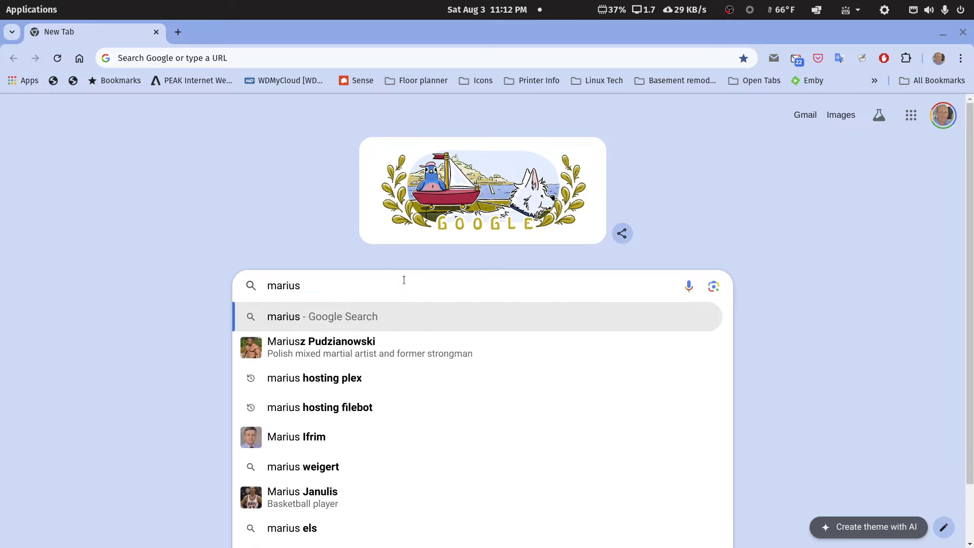
text( hostin)
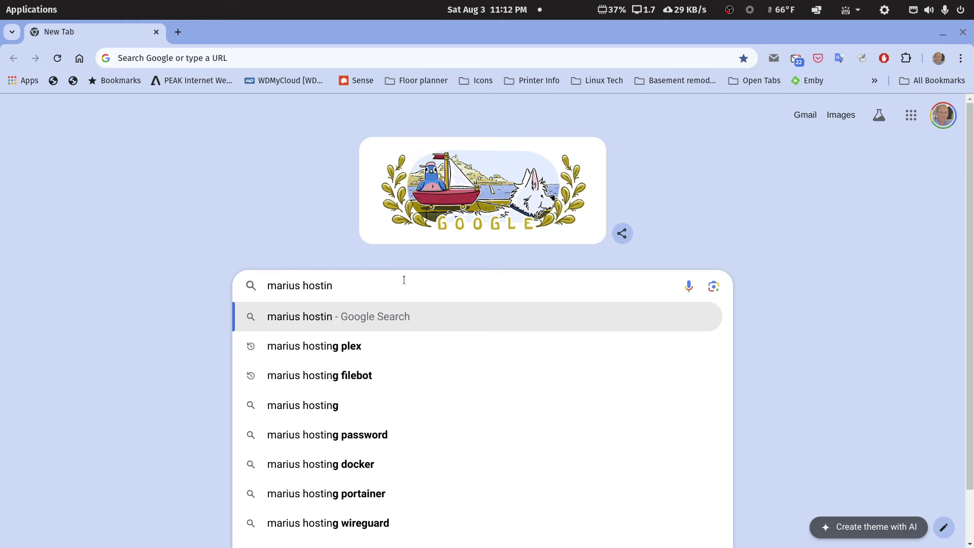
text(g plex)
key(Return)
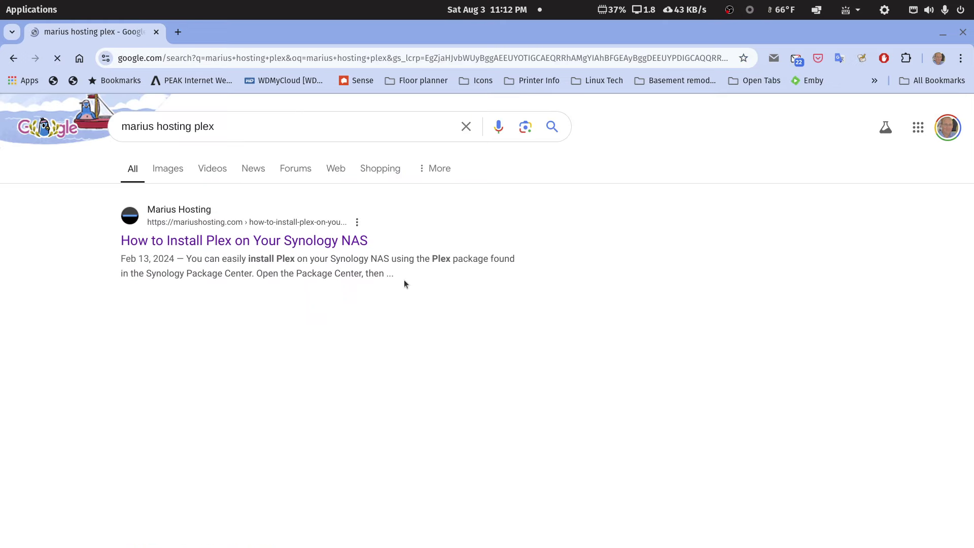
- Open the Marius Hosting guide "How to Install Plex on Your Synology NAS" and review its installation methods
click(315, 242)
scroll(539, 361, down, 4)
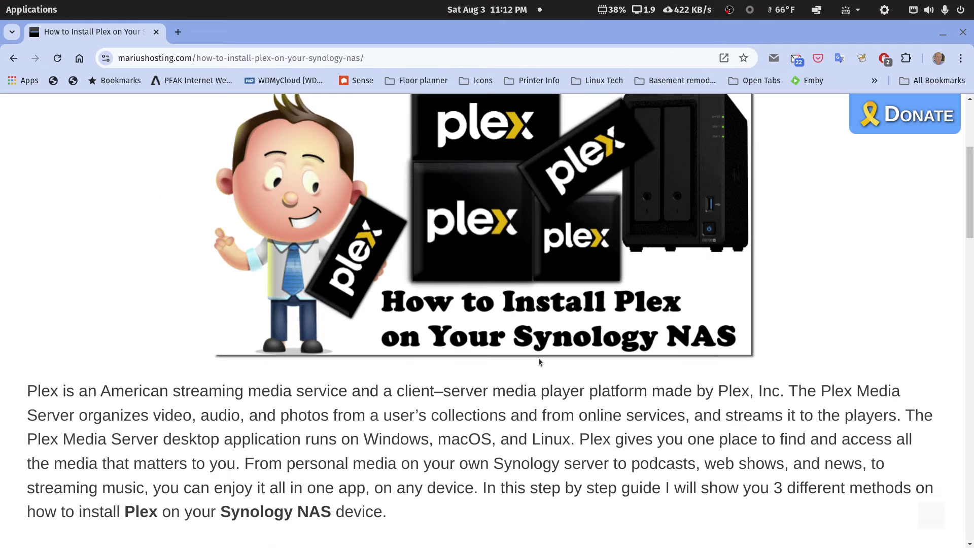
scroll(539, 361, down, 7)
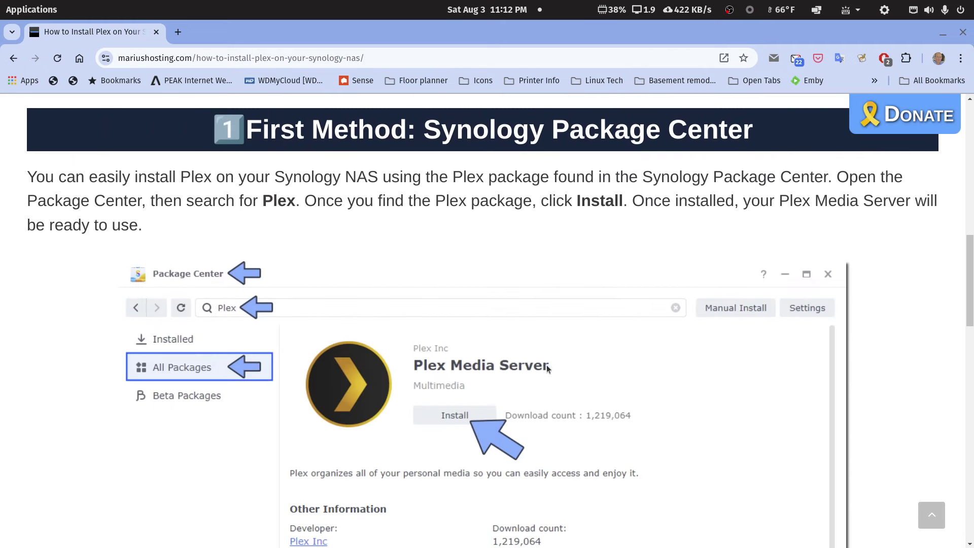
scroll(544, 365, down, 10)
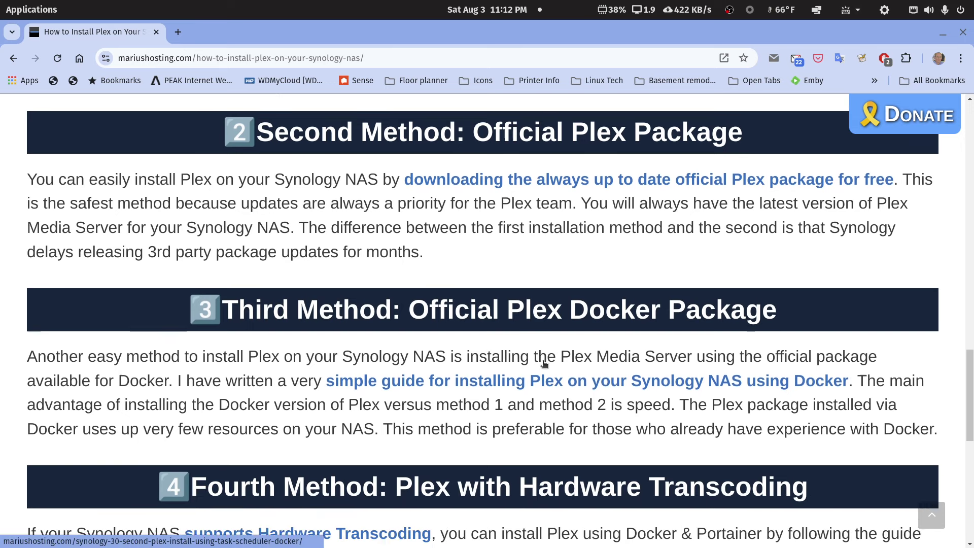
scroll(544, 364, down, 2)
scroll(543, 359, up, 15)
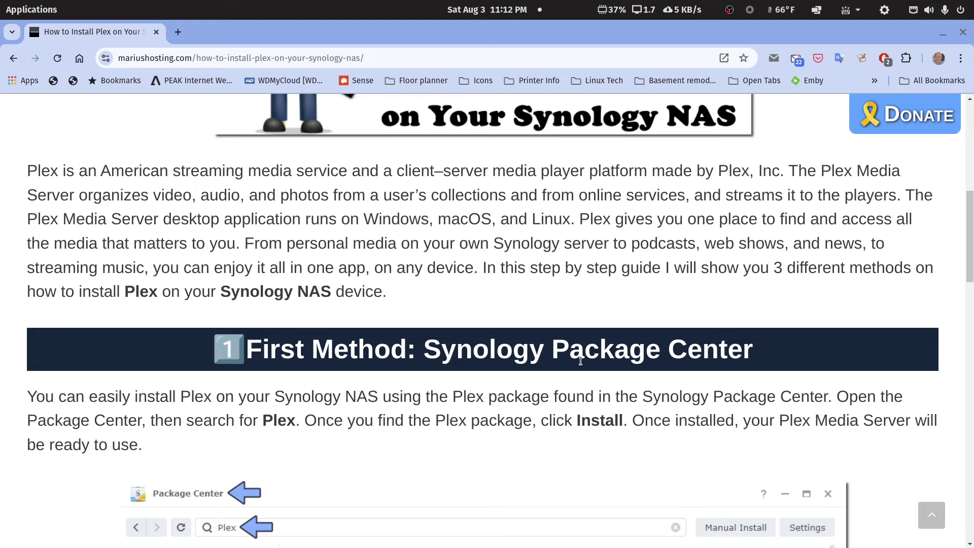
scroll(581, 362, down, 12)
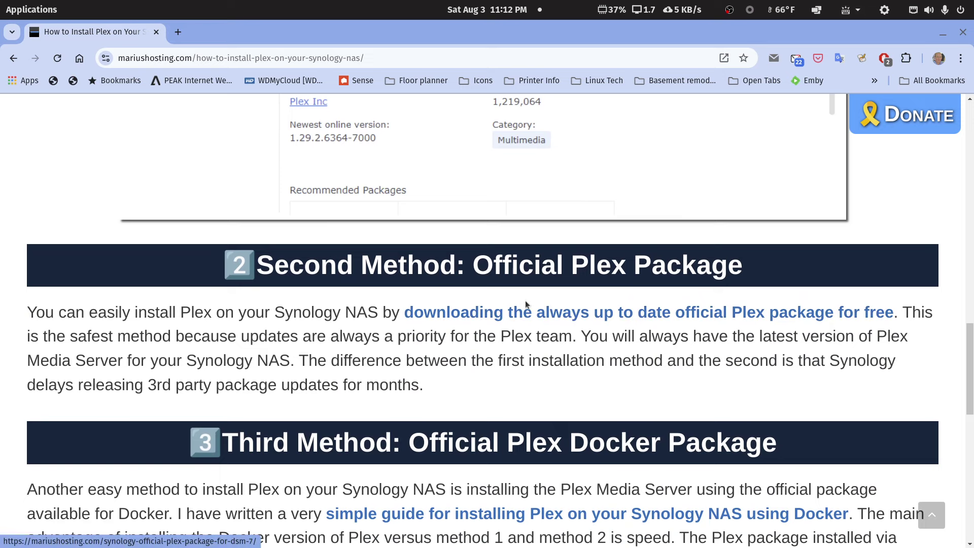
scroll(525, 304, up, 7)
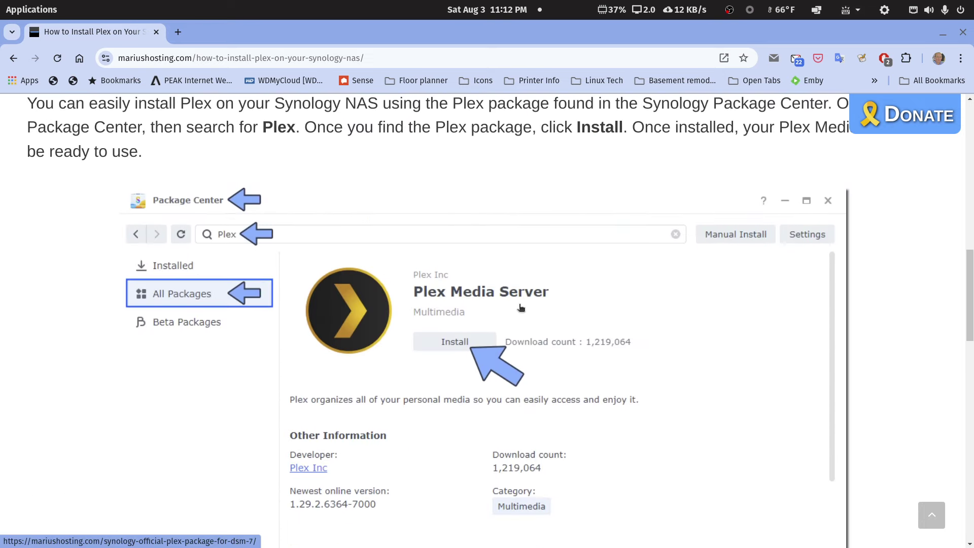
- Review the Package Center, official Plex package and Docker installation methods in the Plex on Synology article
scroll(517, 308, up, 3)
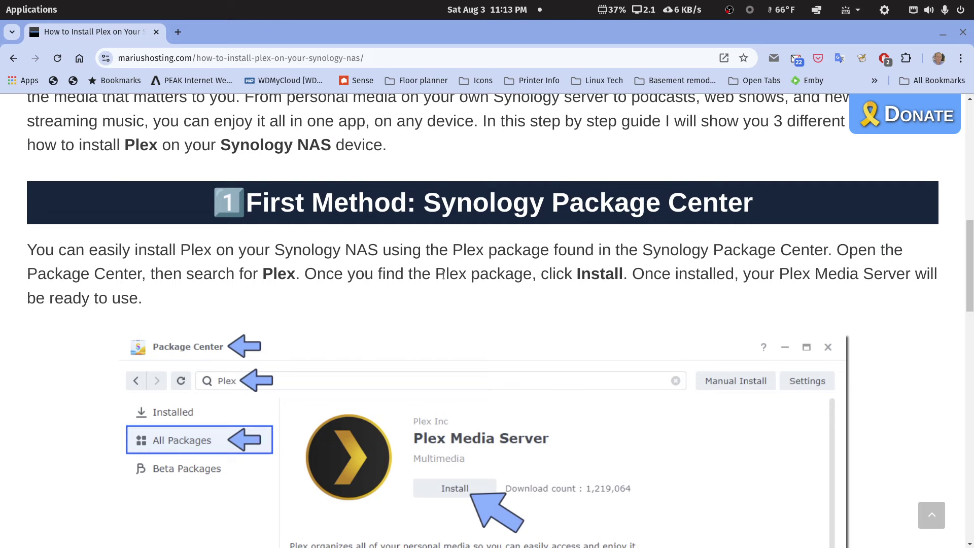
scroll(443, 274, down, 13)
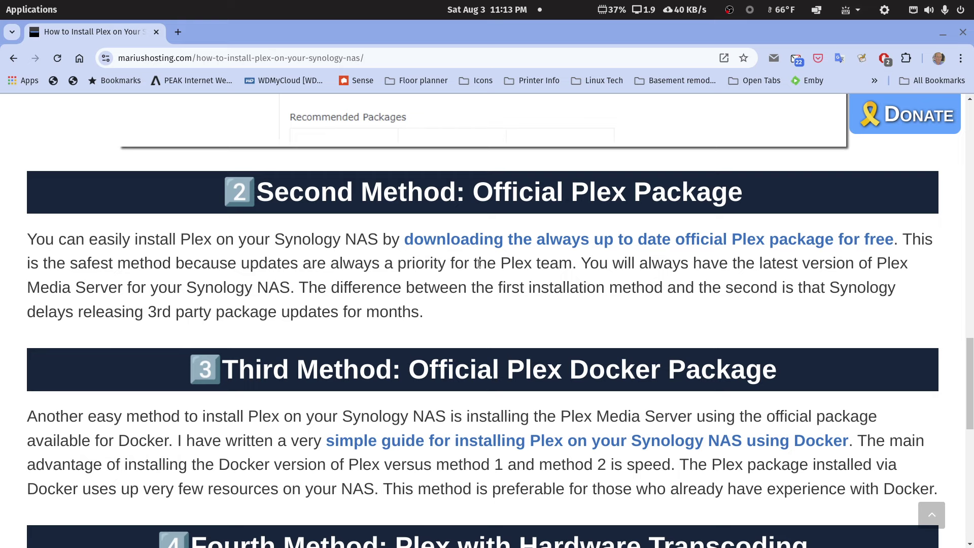
scroll(479, 264, down, 4)
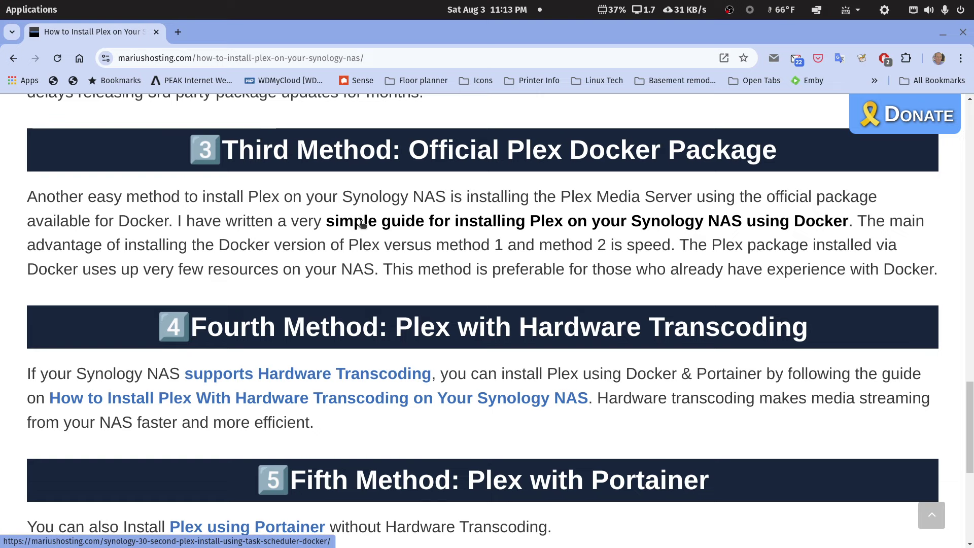
- Switch to the Synology DSM window, view the Task Scheduler in the Control Panel, and return to the article
mouse_move(851, 542)
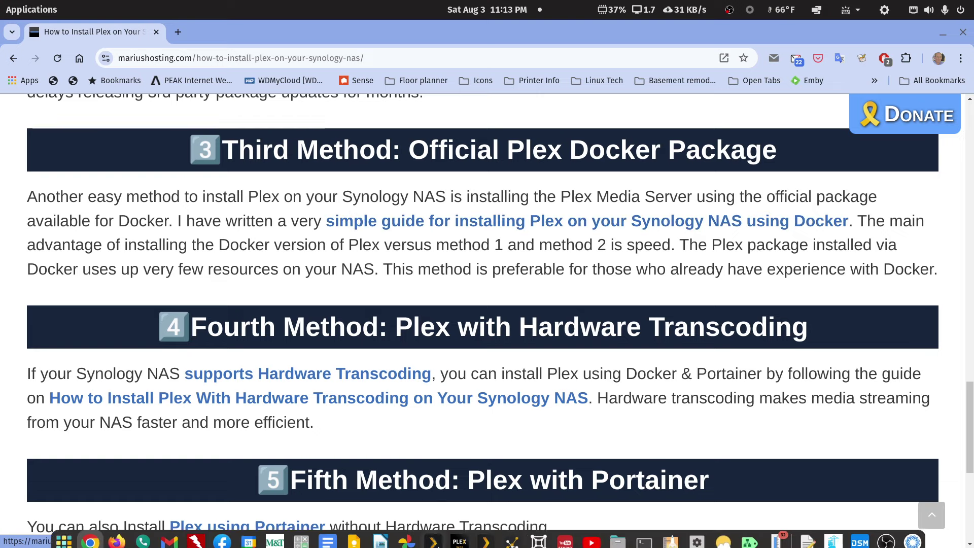
click(858, 537)
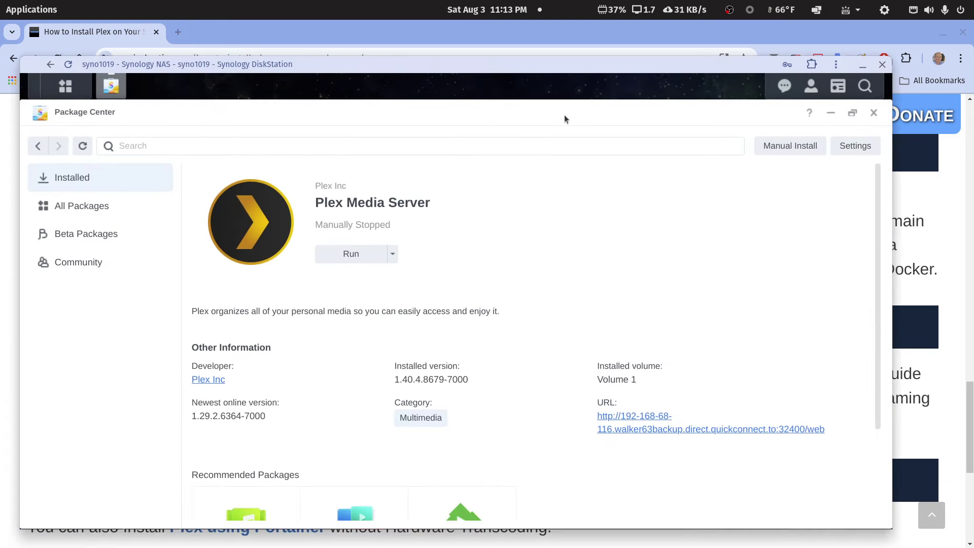
click(873, 112)
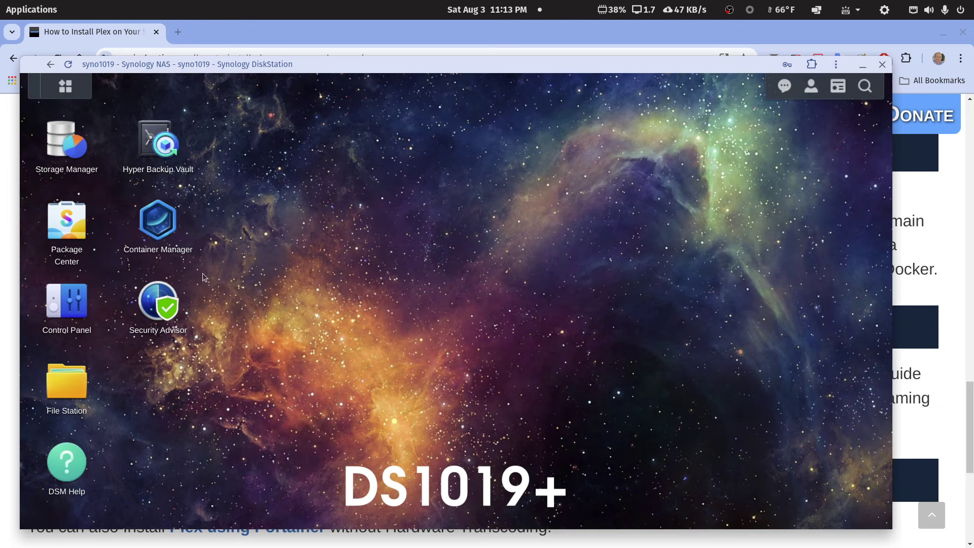
click(71, 296)
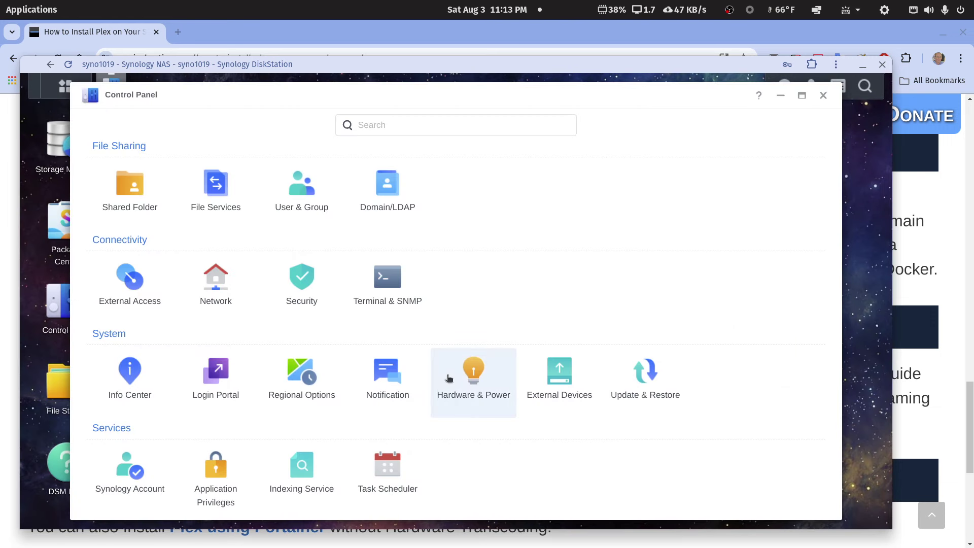
click(384, 473)
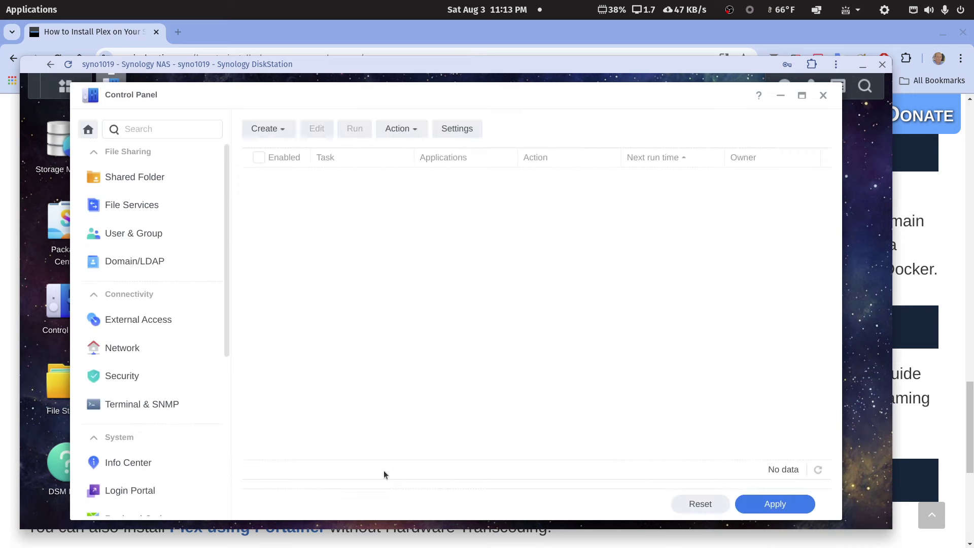
click(823, 95)
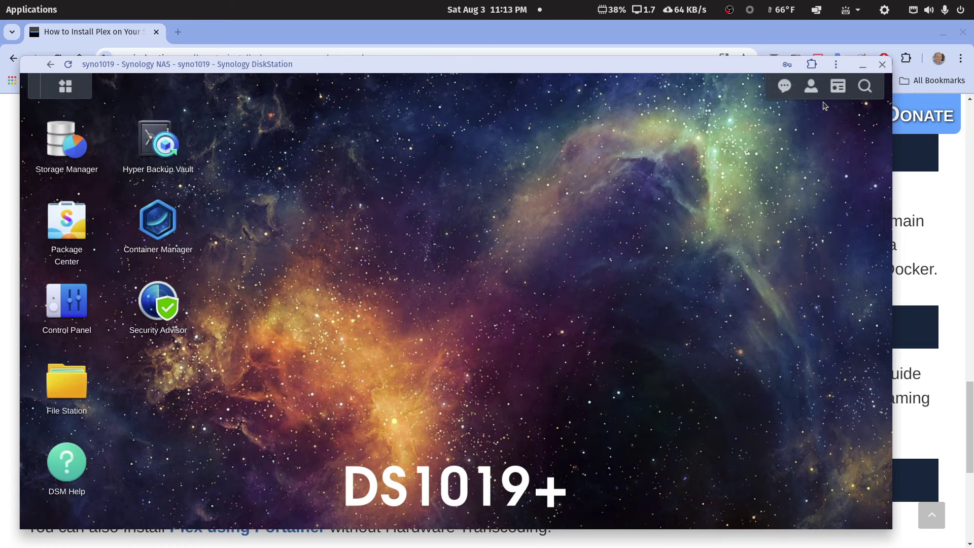
click(863, 66)
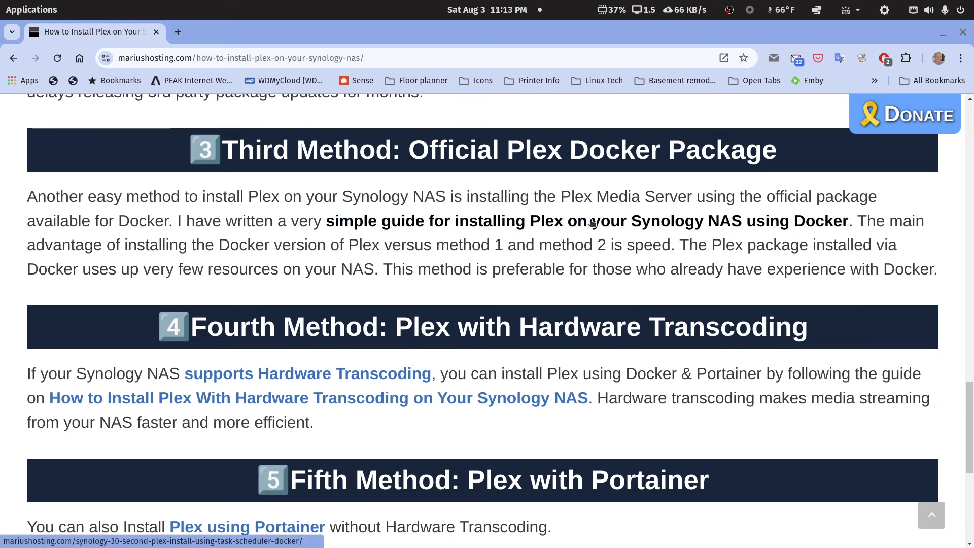
- Open the guide for installing Plex with hardware transcoding and examine its steps through the plexhw stack code
scroll(591, 225, down, 3)
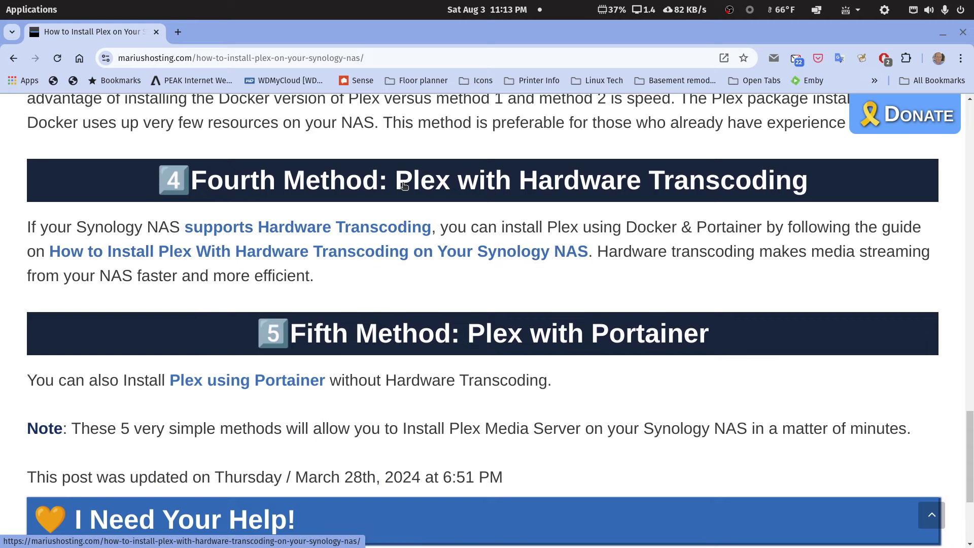
click(375, 251)
scroll(397, 270, down, 15)
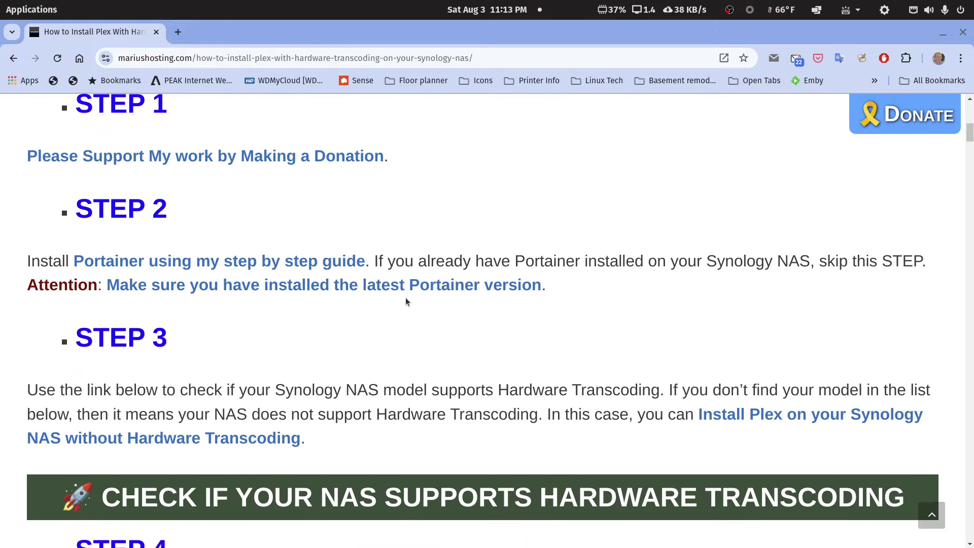
scroll(406, 302, down, 15)
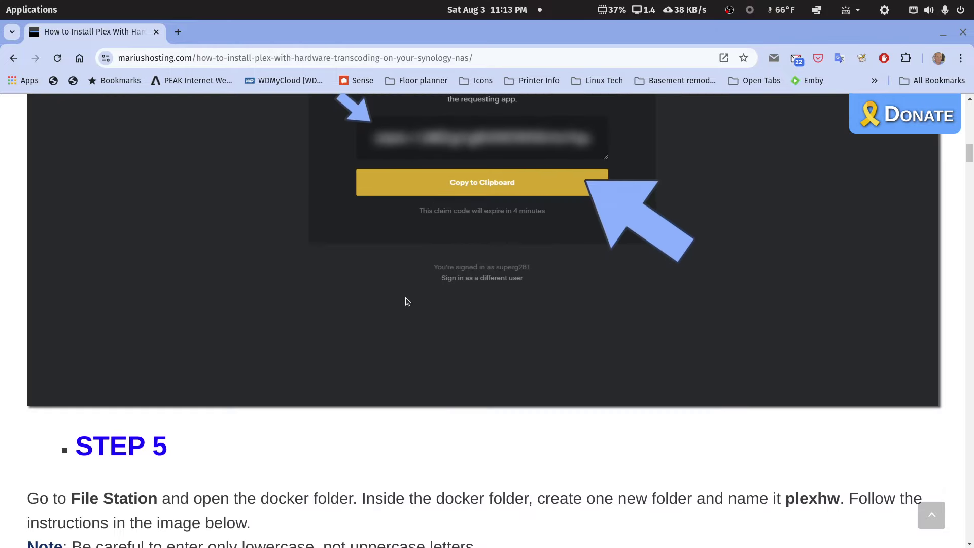
scroll(406, 302, down, 15)
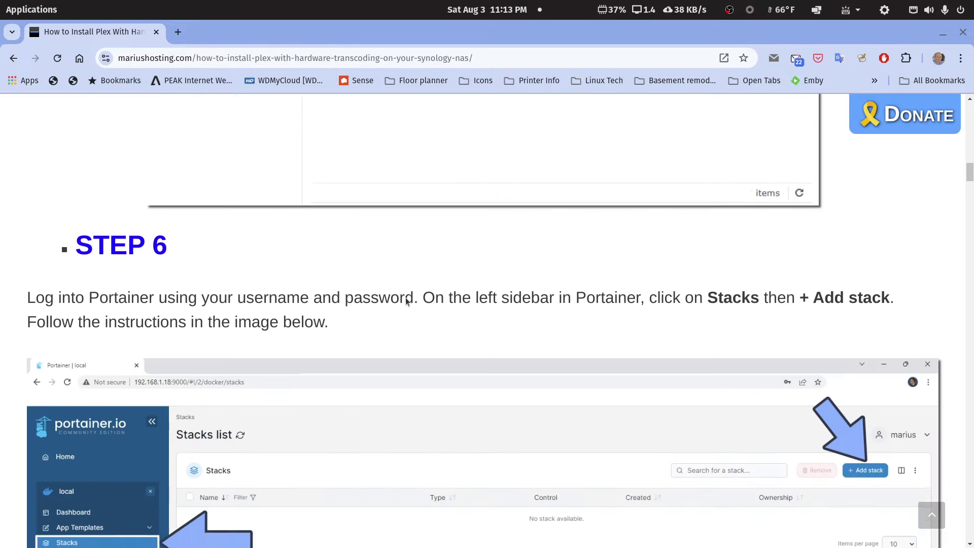
scroll(406, 301, down, 15)
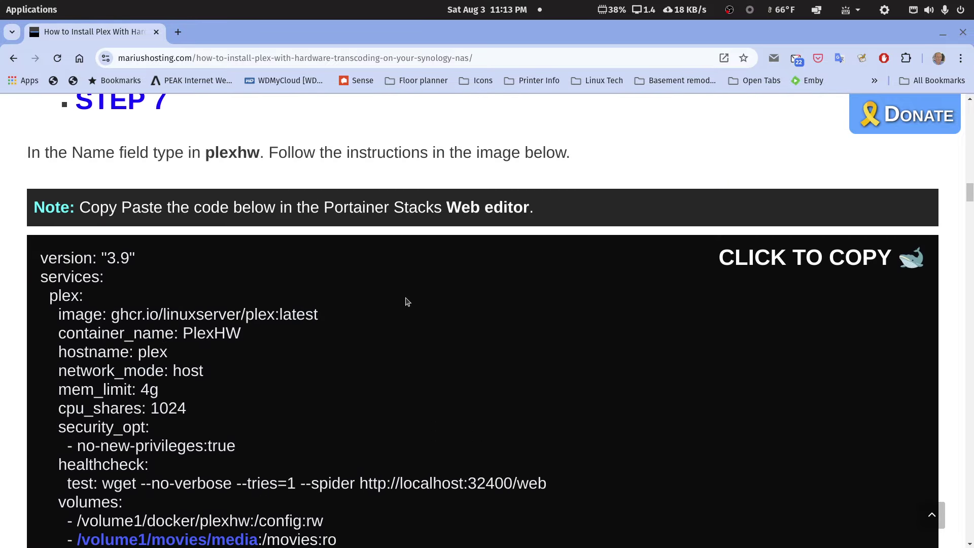
scroll(406, 302, up, 3)
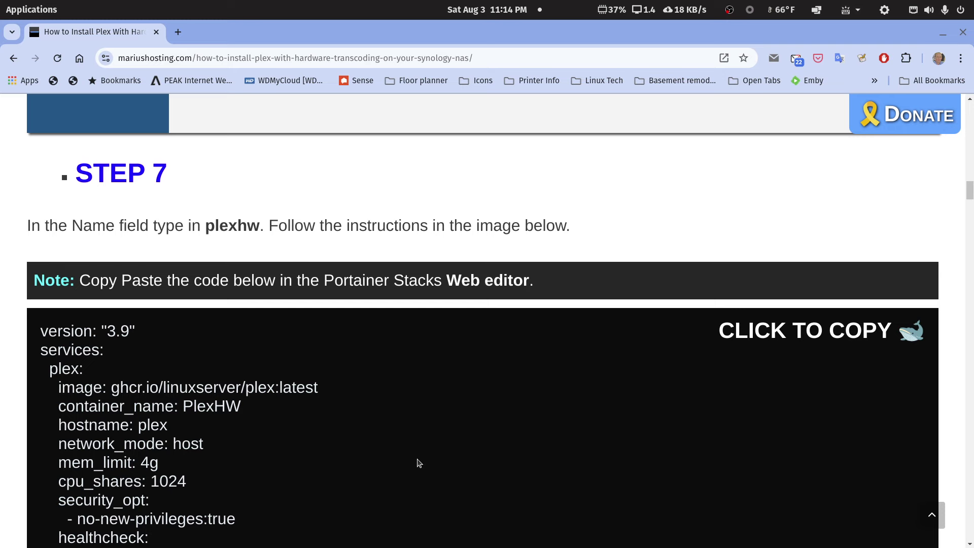
scroll(419, 460, down, 6)
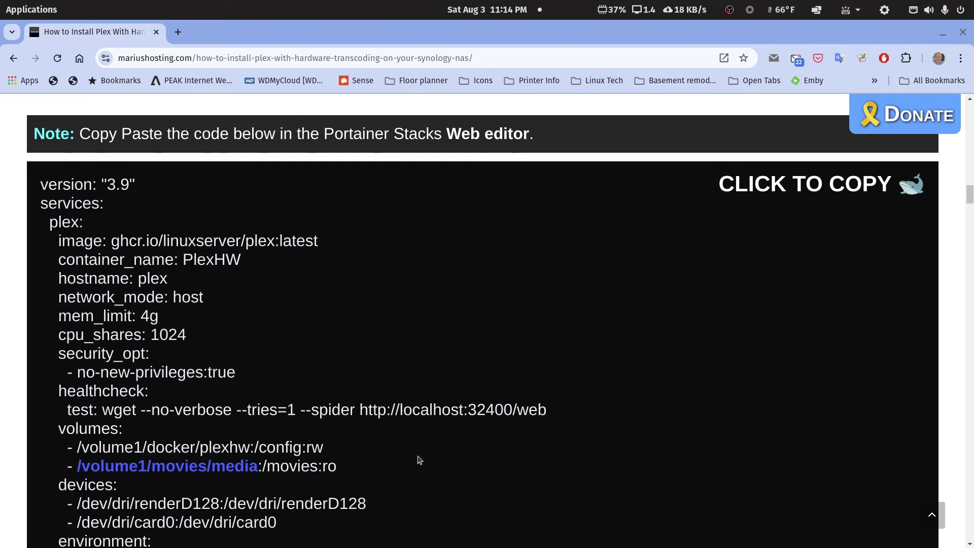
- Return to the methods article and open the Plex using Portainer guide, examining its steps through the plex stack code
key(alt+Left)
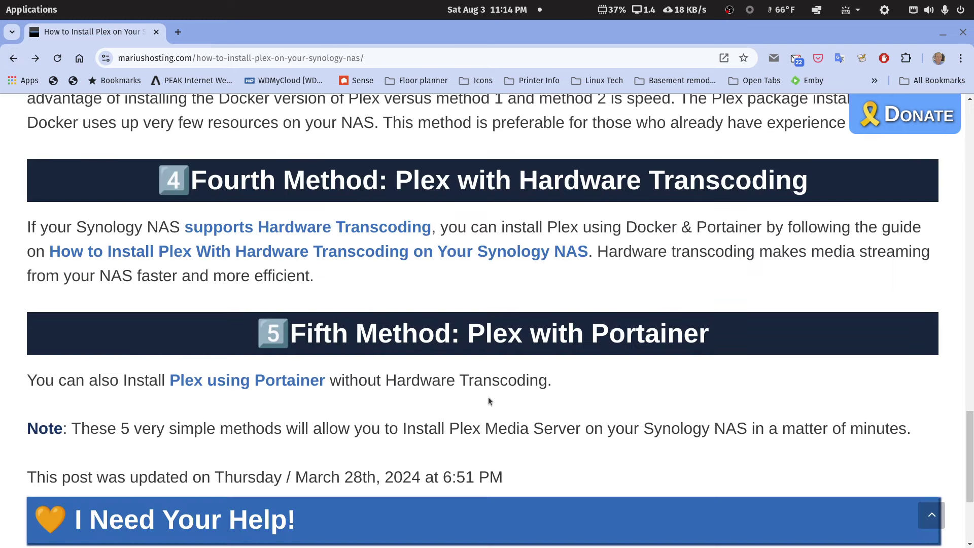
click(477, 345)
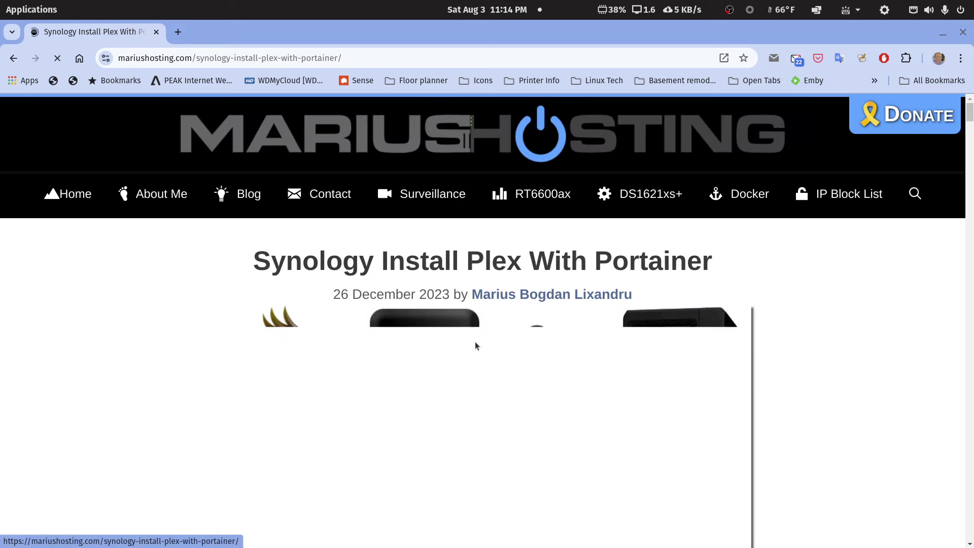
scroll(475, 345, down, 18)
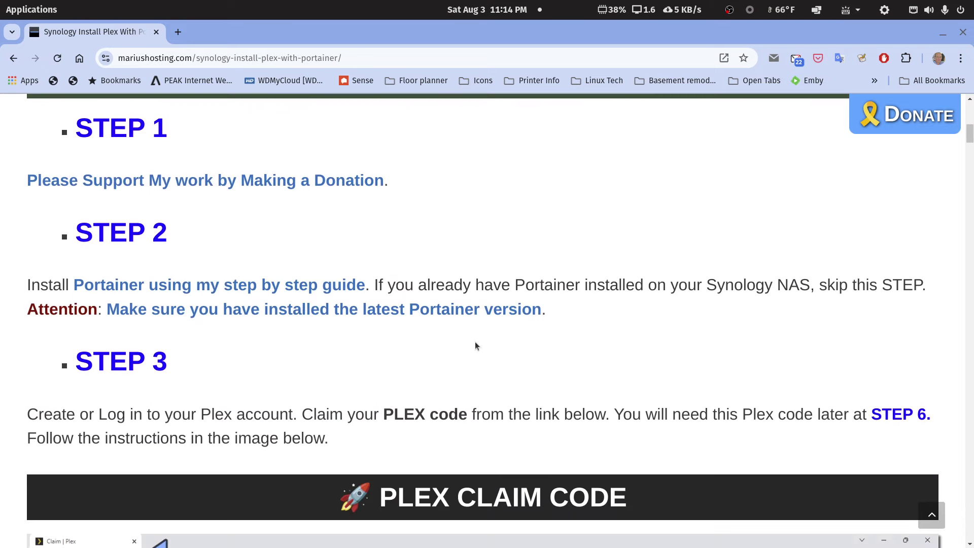
scroll(475, 346, down, 20)
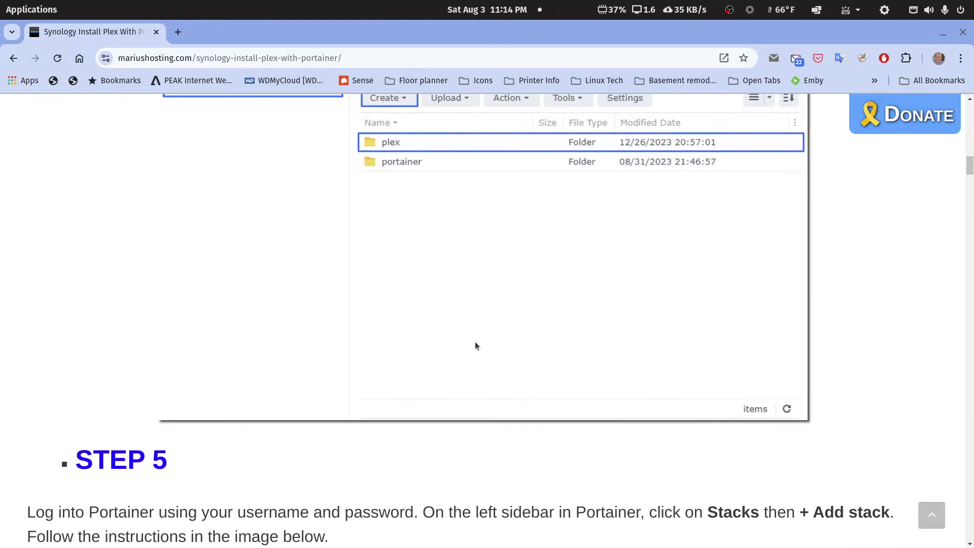
scroll(476, 345, down, 15)
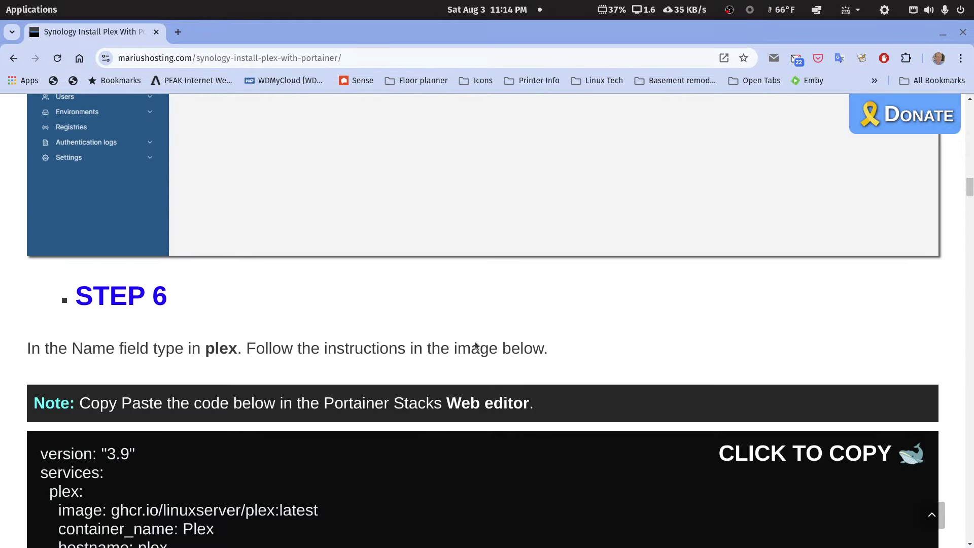
scroll(476, 345, down, 2)
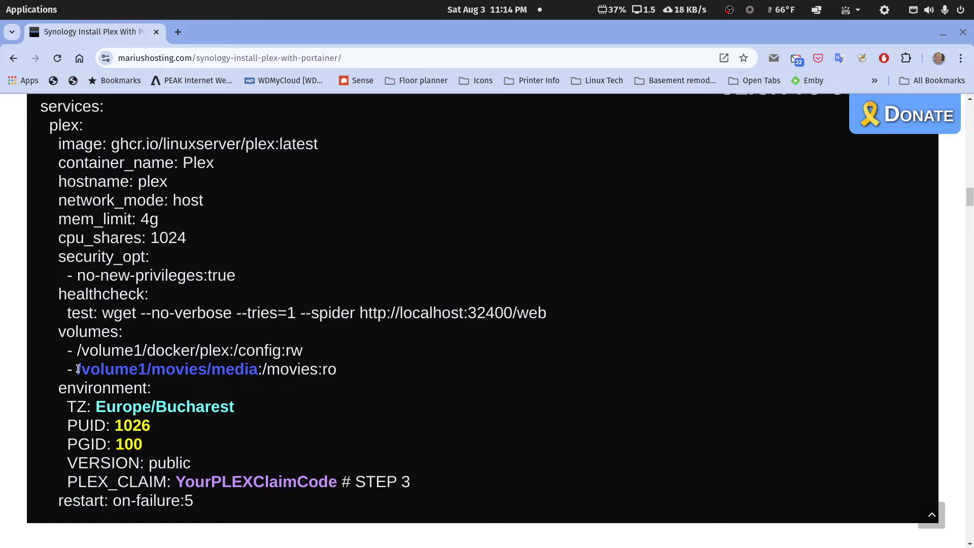
- Highlight the /volume1/movies/media:/movies:ro mapping and compare it with the directory paths in the Plexaholics Facebook post
drag(78, 369, 338, 374)
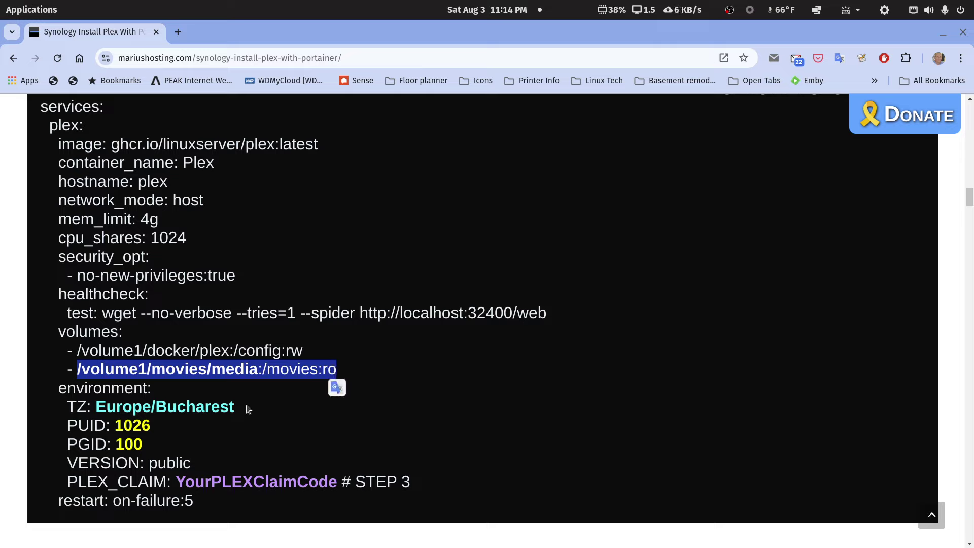
mouse_move(828, 545)
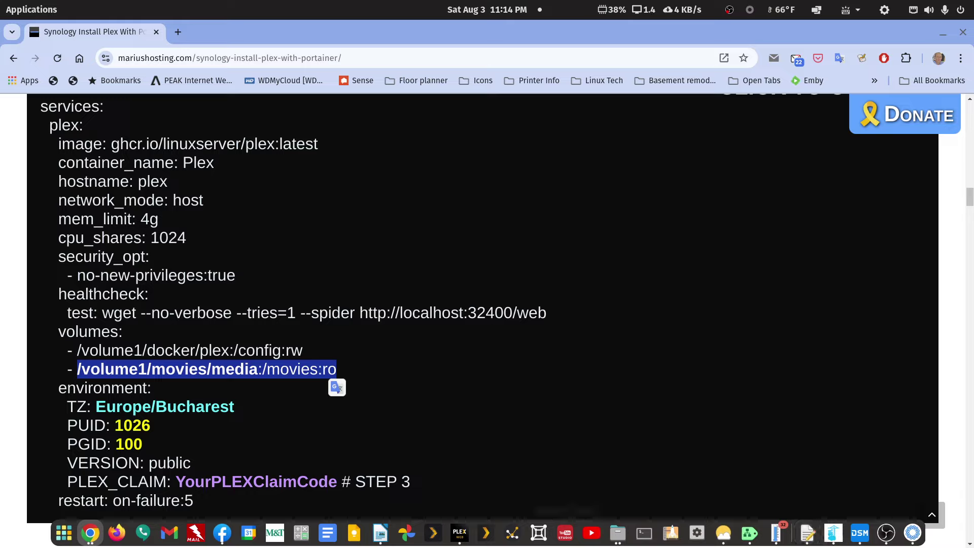
click(230, 532)
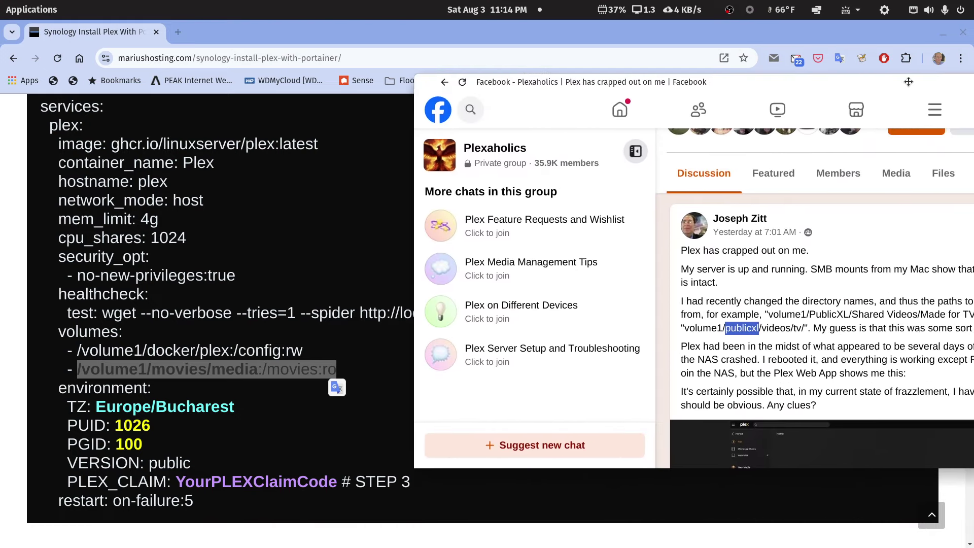
drag(934, 73, 938, 72)
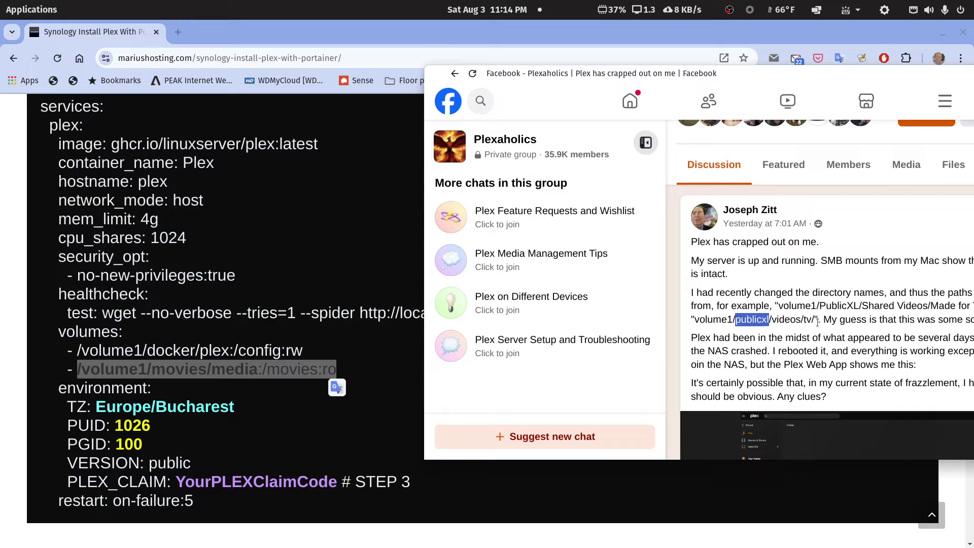
drag(733, 71, 973, 61)
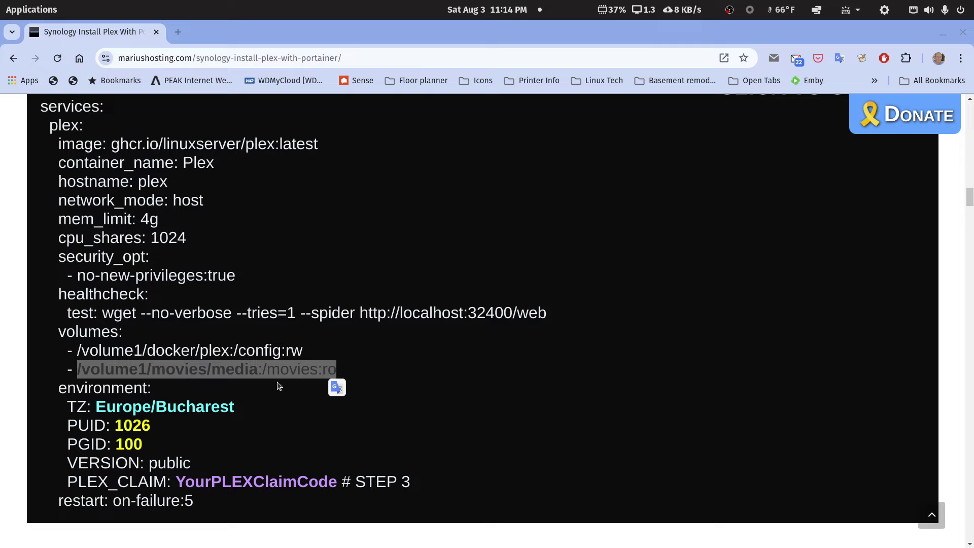
- Highlight the media volume mapping piece by piece: the host path /volume1/movies/media, the container folder movies, and the whole line
click(83, 371)
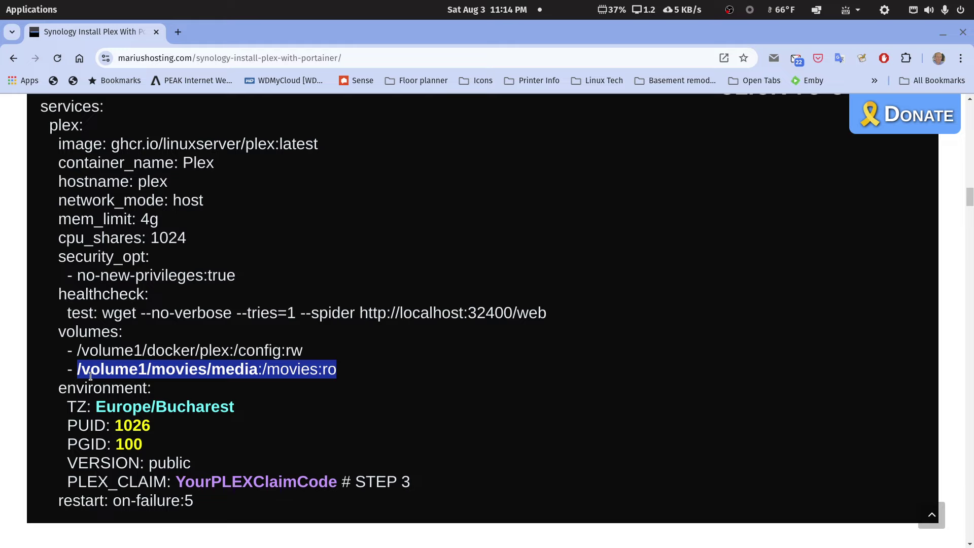
drag(77, 369, 257, 366)
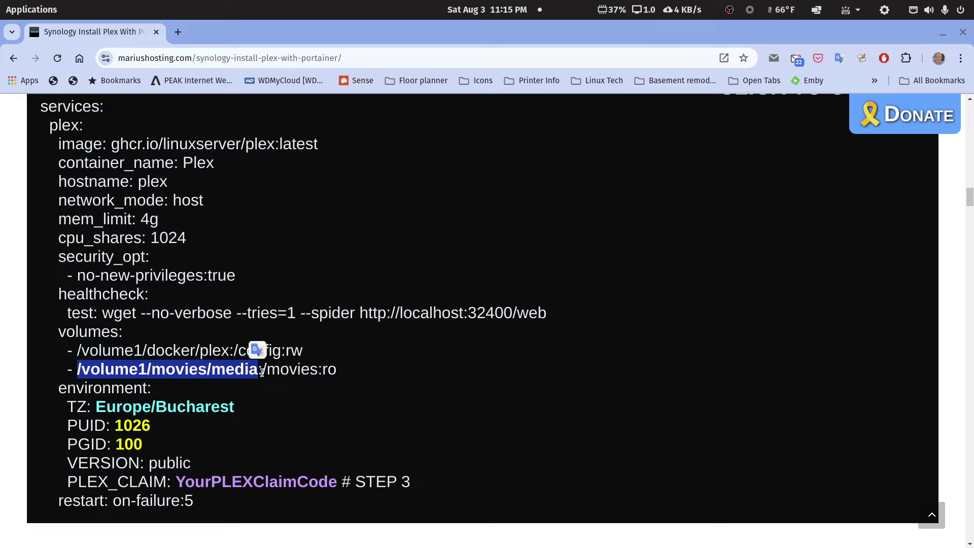
drag(265, 369, 315, 368)
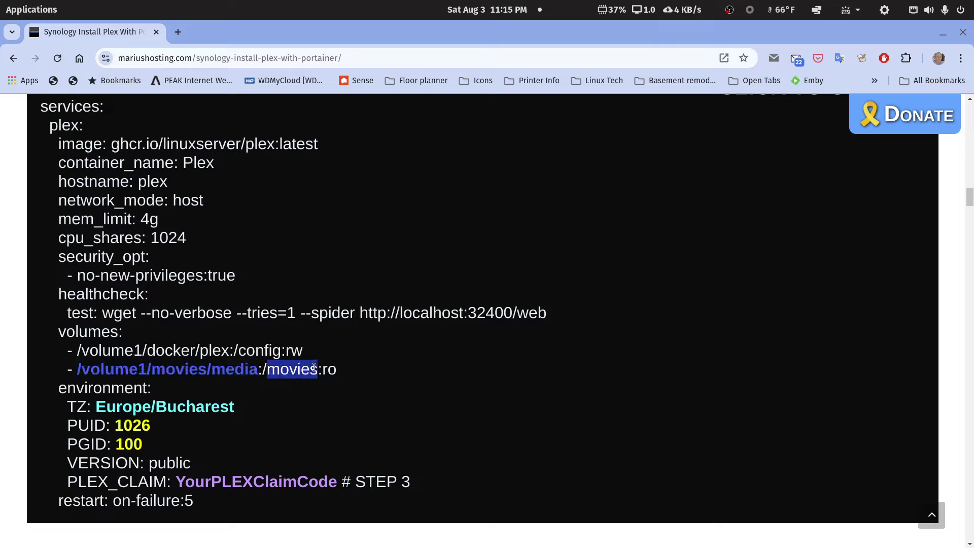
click(332, 376)
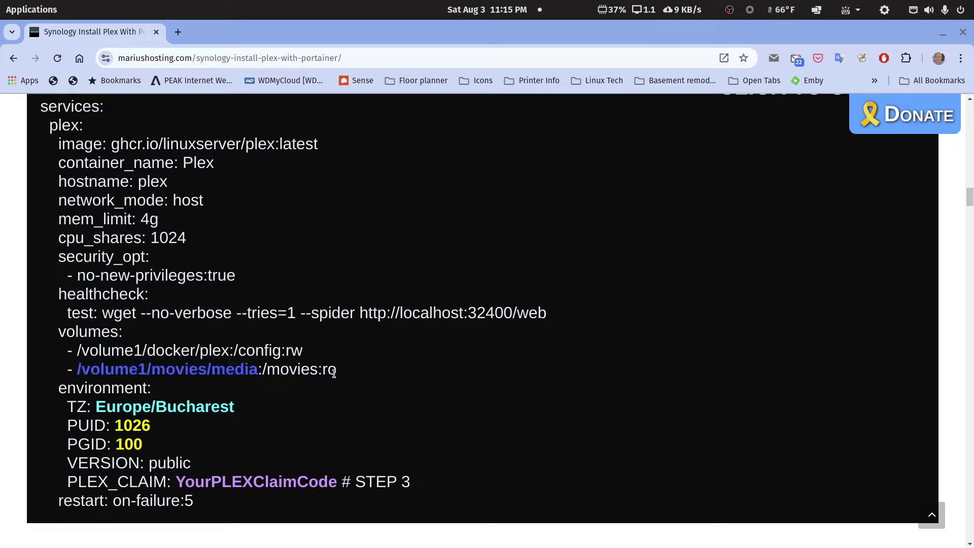
drag(331, 370, 332, 370)
drag(64, 370, 331, 374)
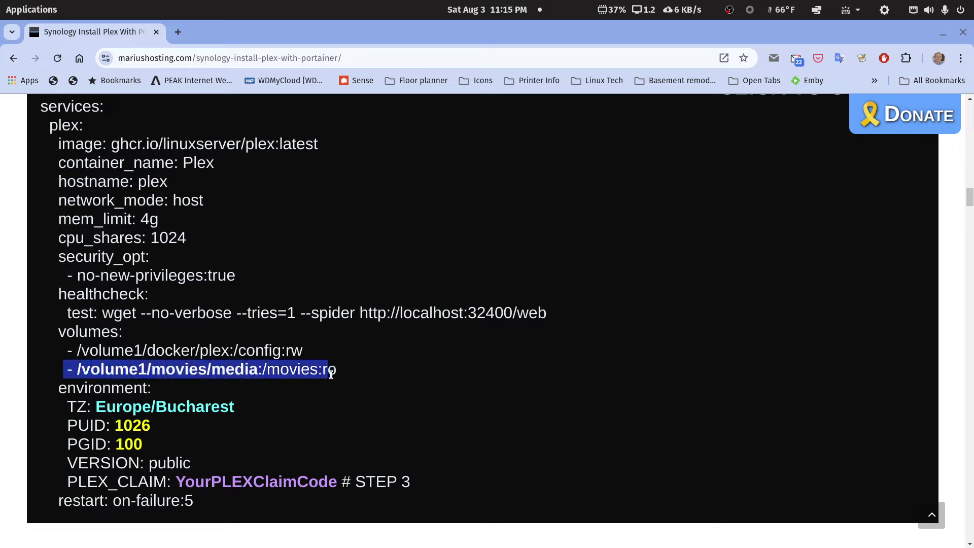
- Highlight the /volume1/docker part of the Plex config volume mapping, and clear the selection
click(108, 353)
drag(62, 351, 187, 351)
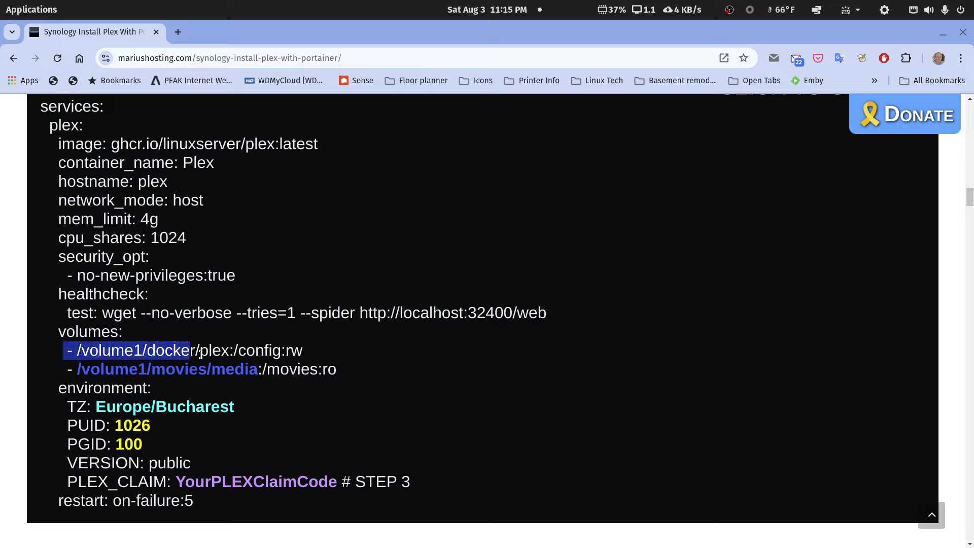
click(200, 354)
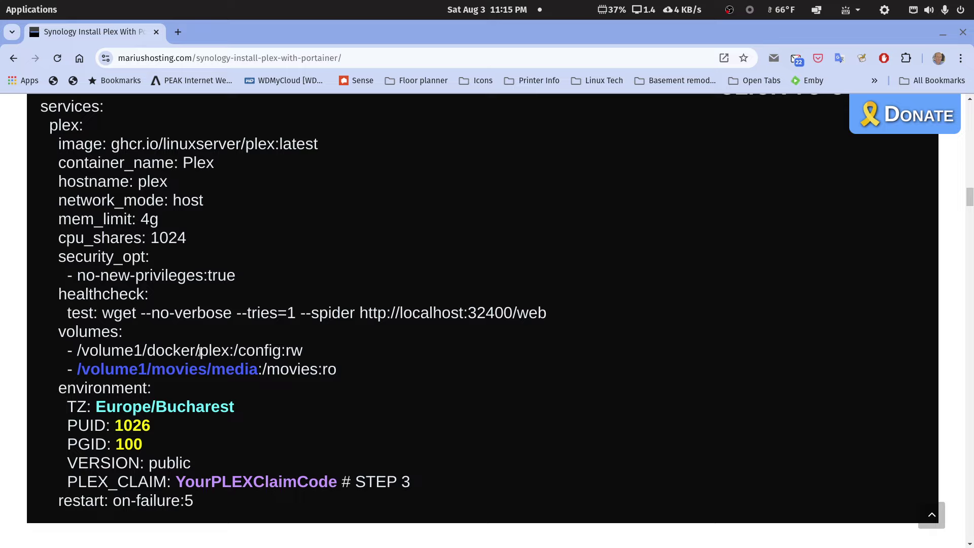
- Highlight the plex folder name in the /volume1/docker/plex:/config:rw mapping, and clear the selection
double_click(200, 351)
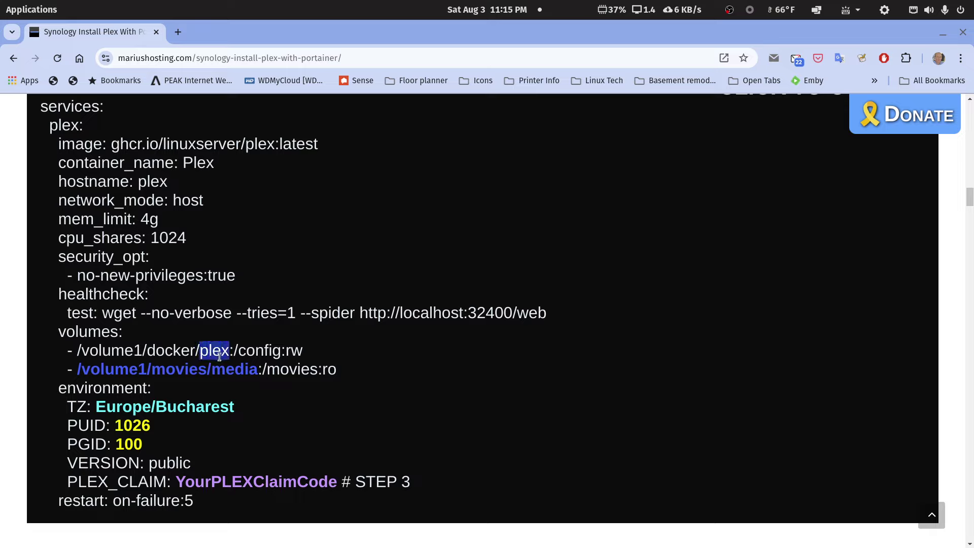
click(222, 353)
drag(201, 351, 227, 352)
click(217, 352)
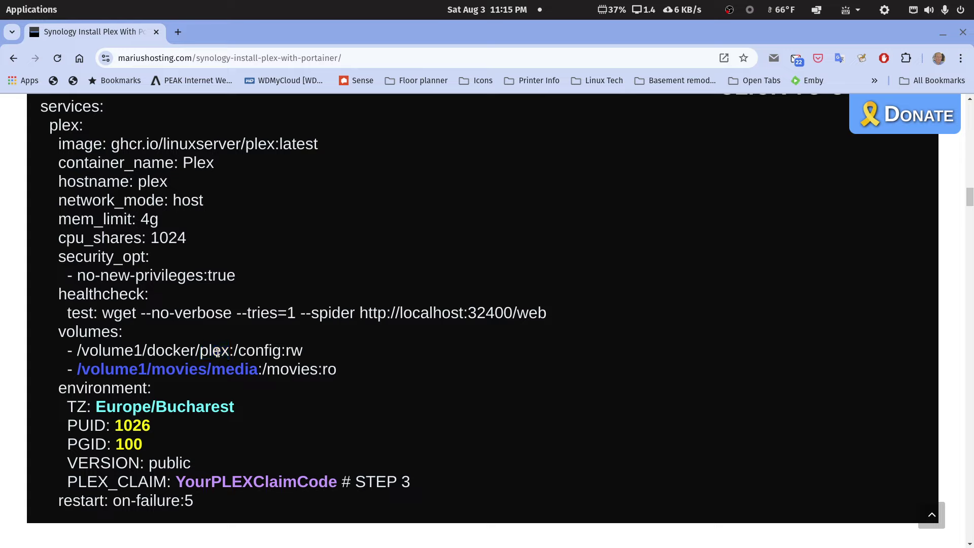
- Highlight the container folder config in the first volume mapping and movies in the media mapping
double_click(79, 350)
drag(89, 350, 280, 351)
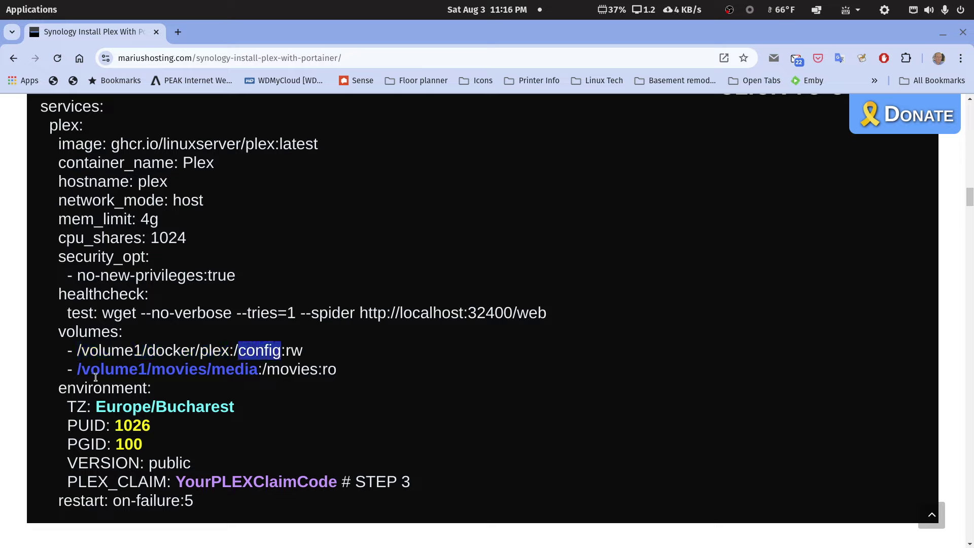
drag(78, 370, 312, 372)
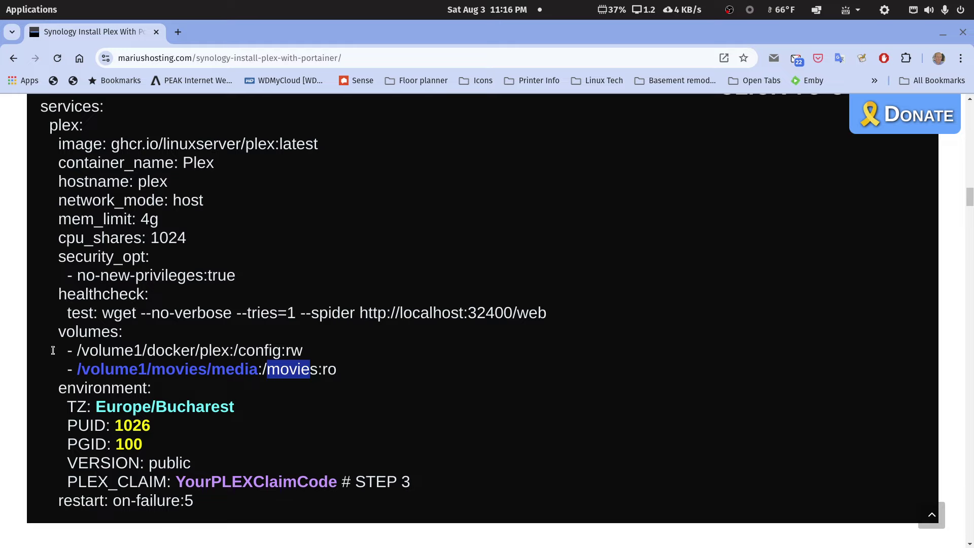
- Copy the volumes block with both mappings from the stack code and switch to the LibreOffice Writer document
drag(58, 333, 334, 370)
key(ctrl+c)
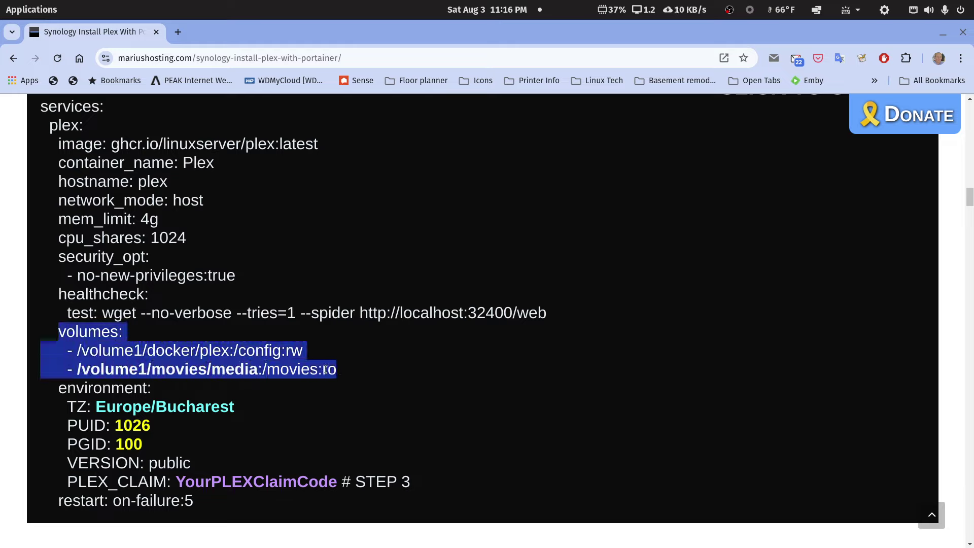
mouse_move(486, 532)
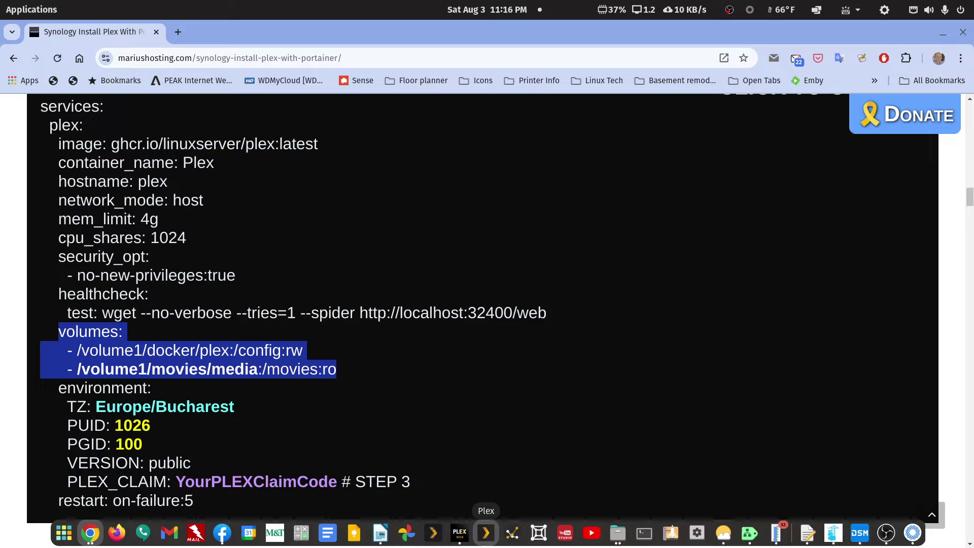
click(384, 535)
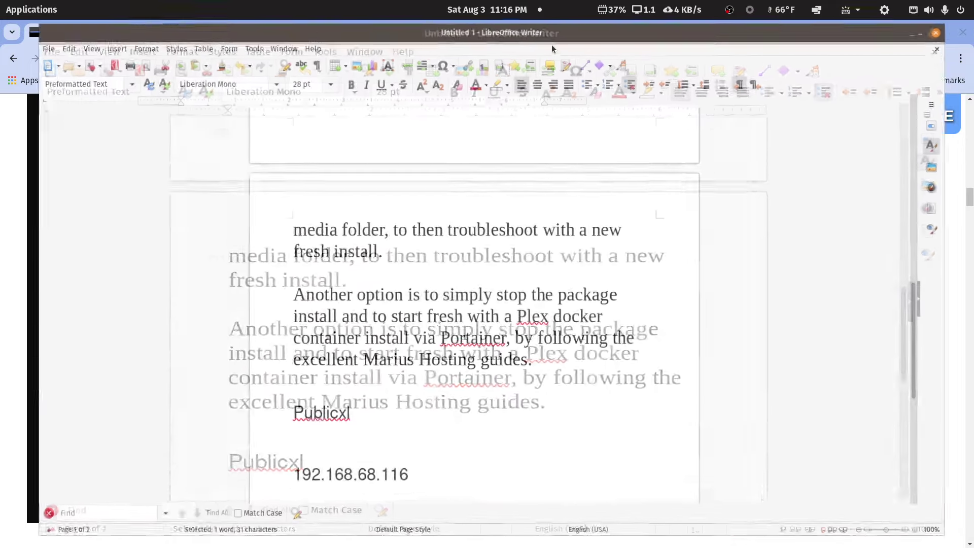
- Add five blank lines after the 192.168.68.116:32400/web address at the end of the document
click(625, 354)
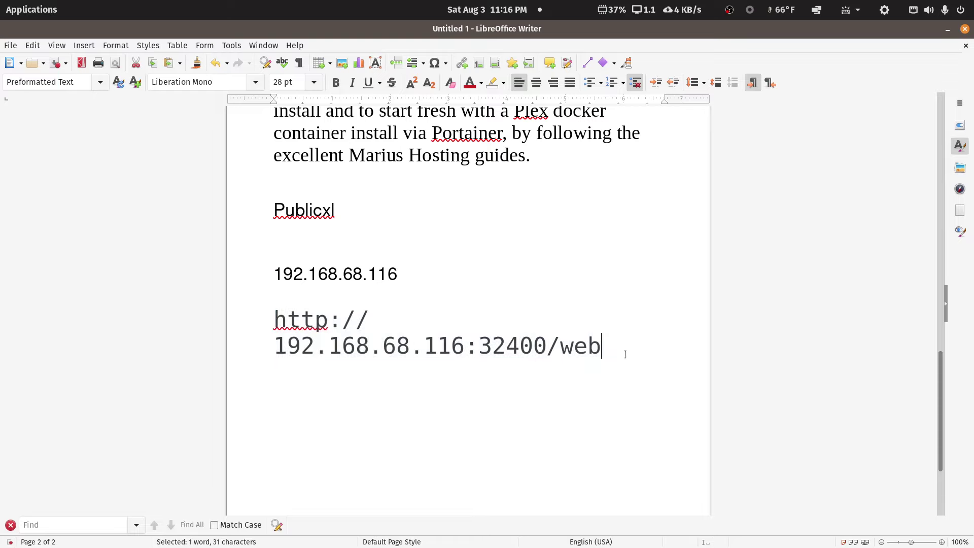
key(Return)
key(Return)
key(Return)
key(Return)
key(Return)
scroll(624, 354, down, 3)
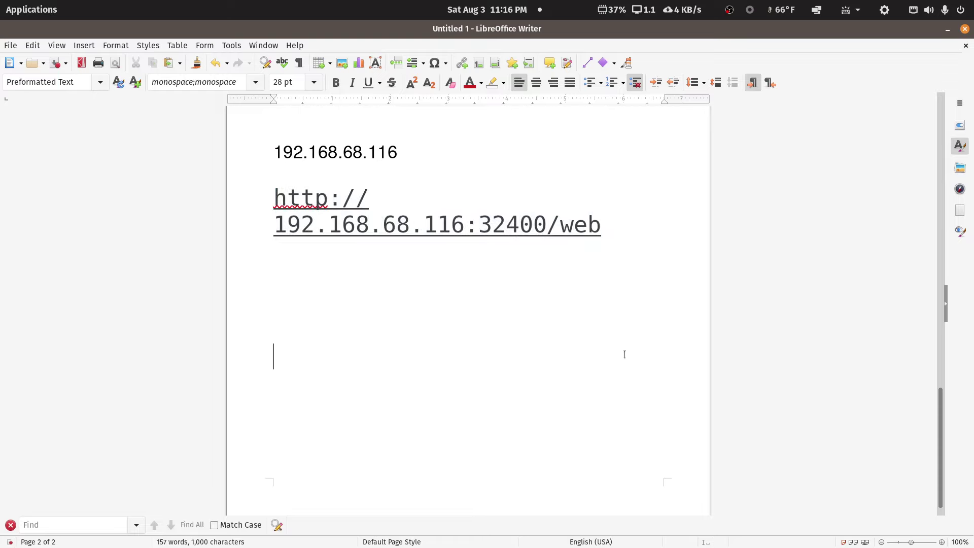
key(ctrl+v)
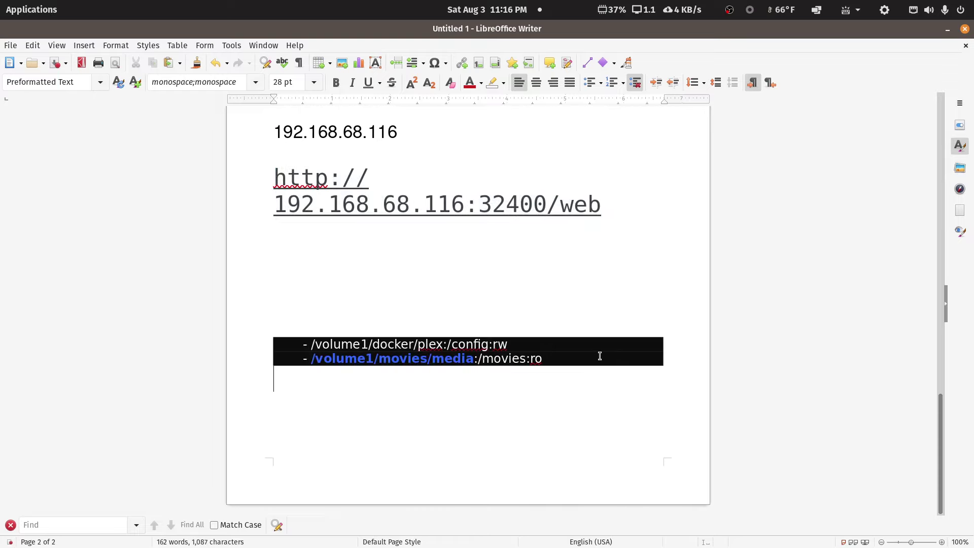
key(ctrl+z)
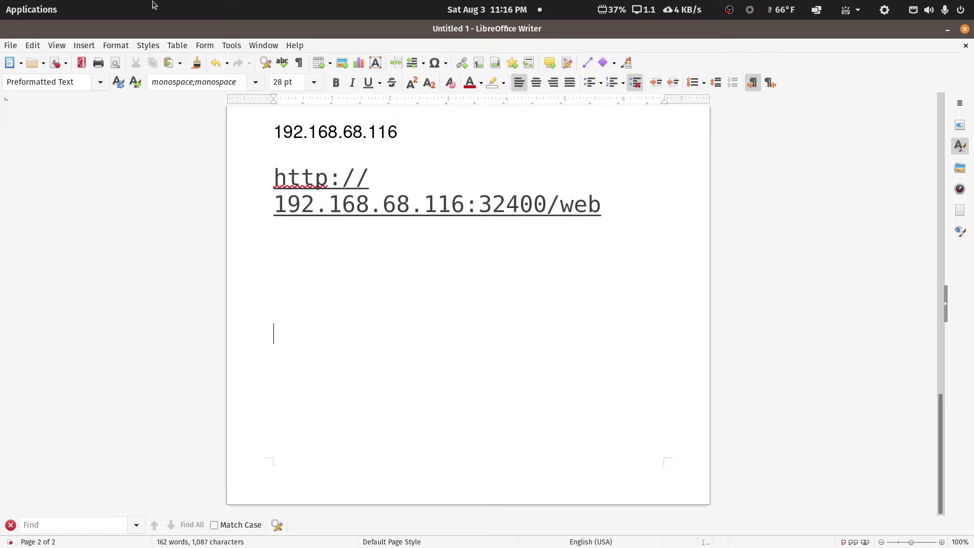
click(26, 9)
text(text)
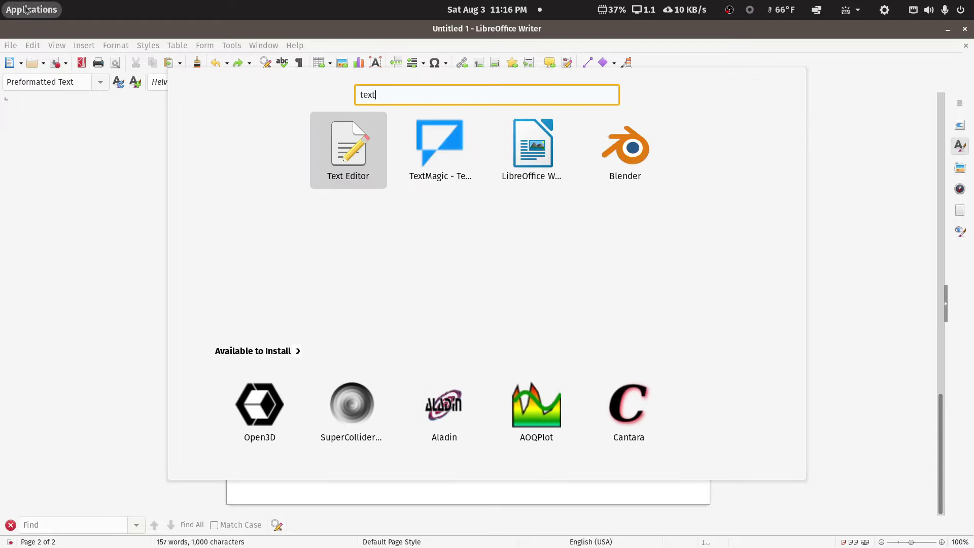
key(Escape)
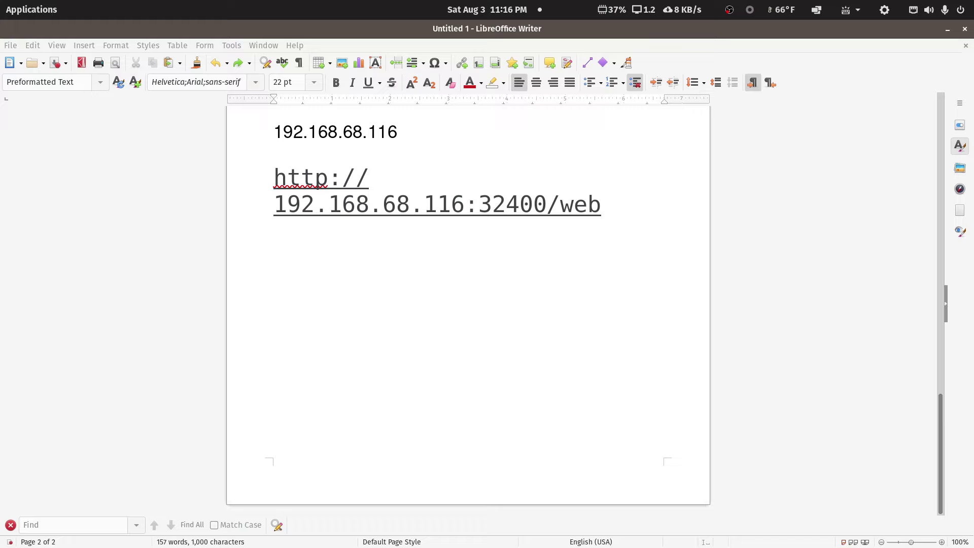
- Paste the copied volumes block as unformatted text below the web address and set its font size to 24 pt
click(298, 306)
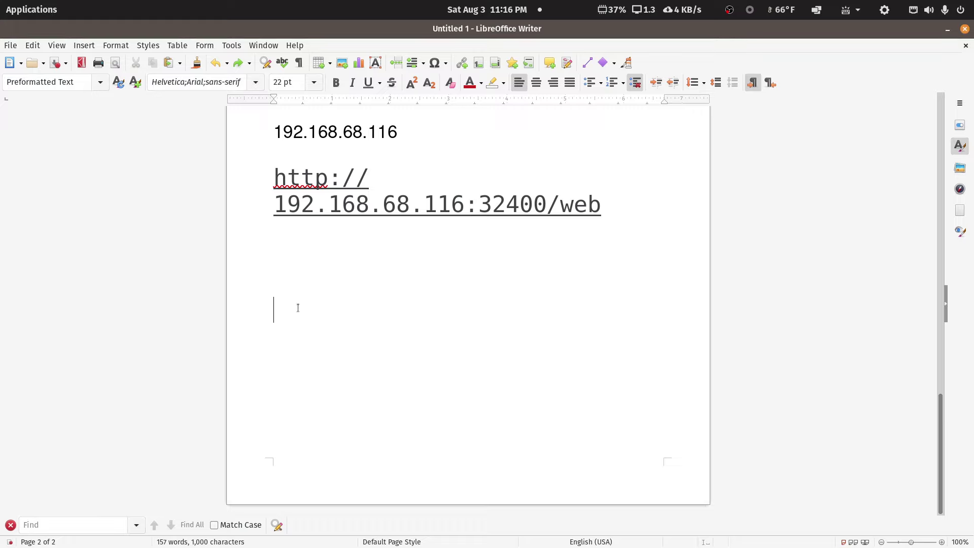
key(ctrl+v)
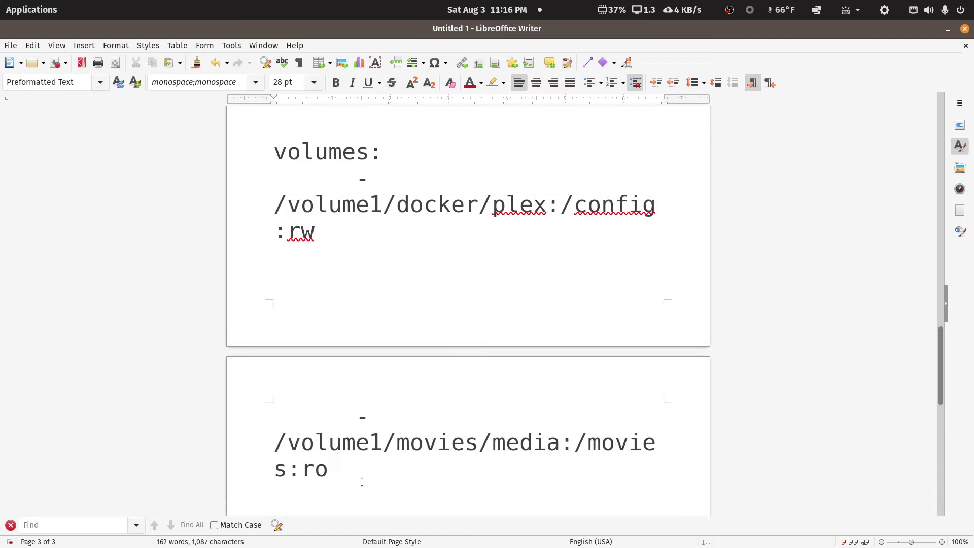
drag(329, 469, 259, 123)
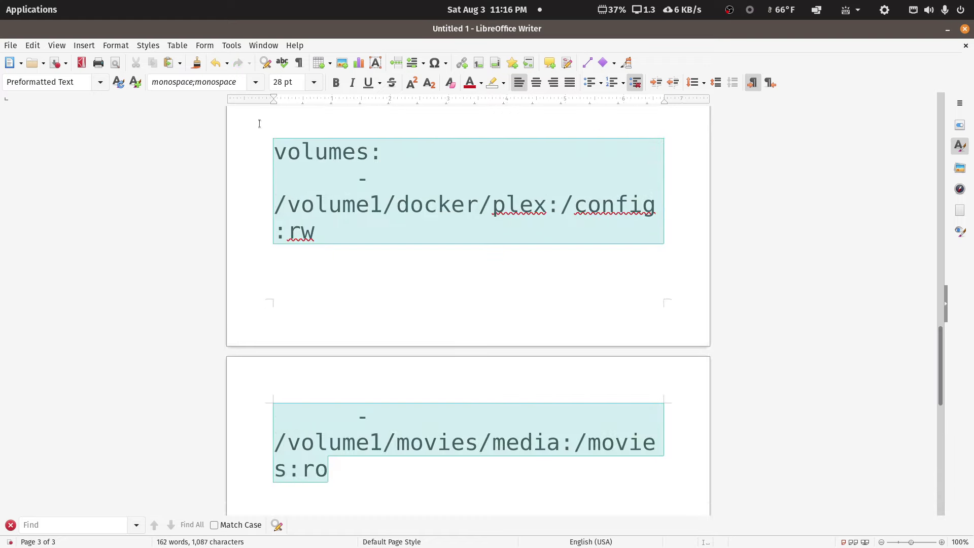
click(313, 82)
click(283, 309)
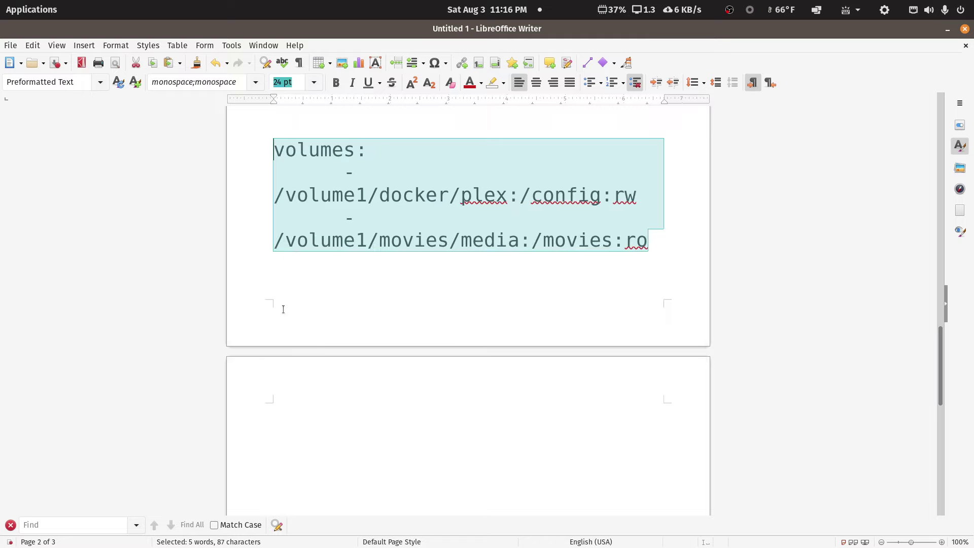
click(552, 150)
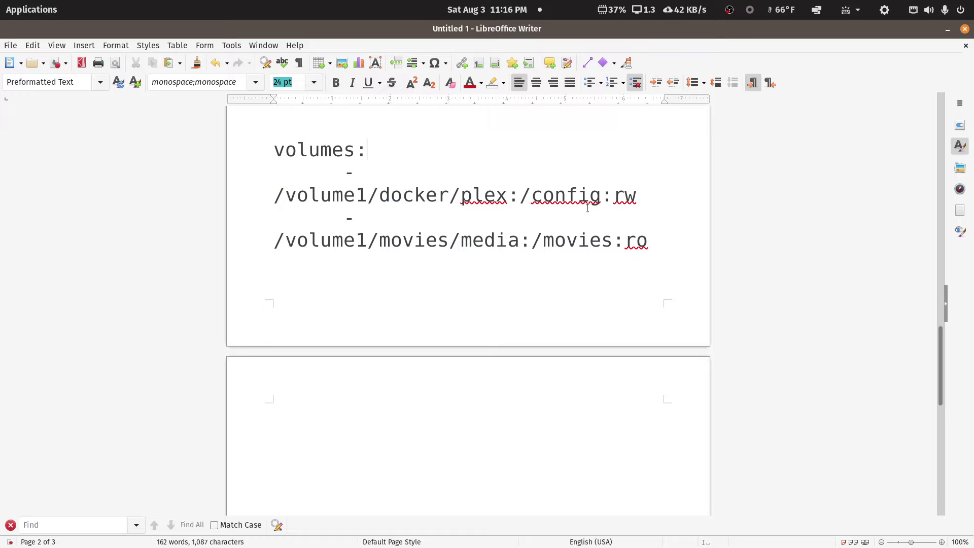
- Duplicate the /volume1/movies/media:/movies:ro line below the volumes block
drag(649, 240, 259, 235)
key(ctrl+c)
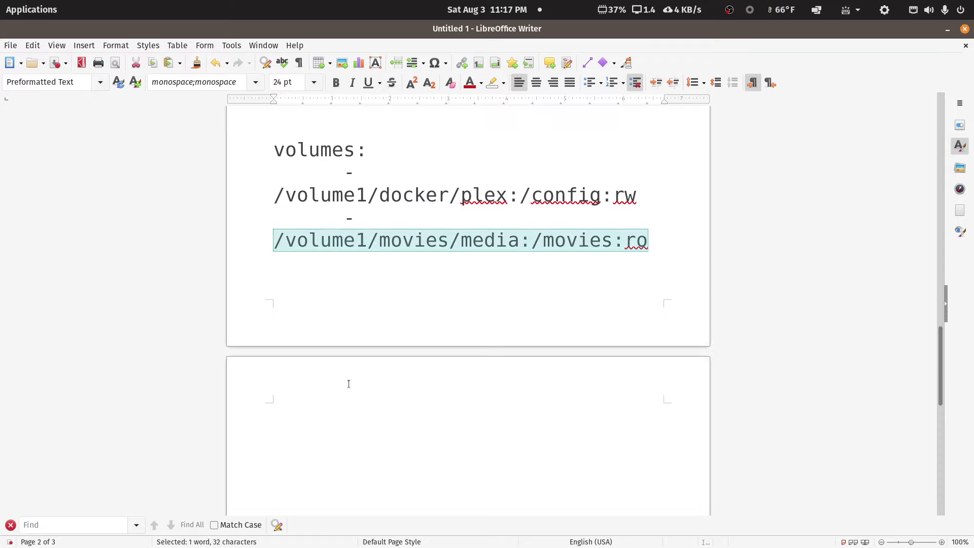
click(348, 384)
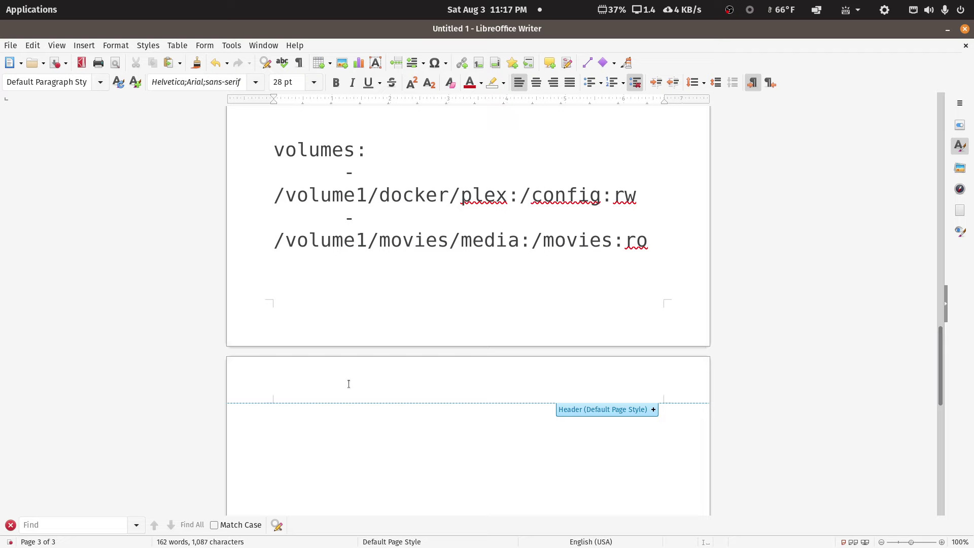
key(ctrl+v)
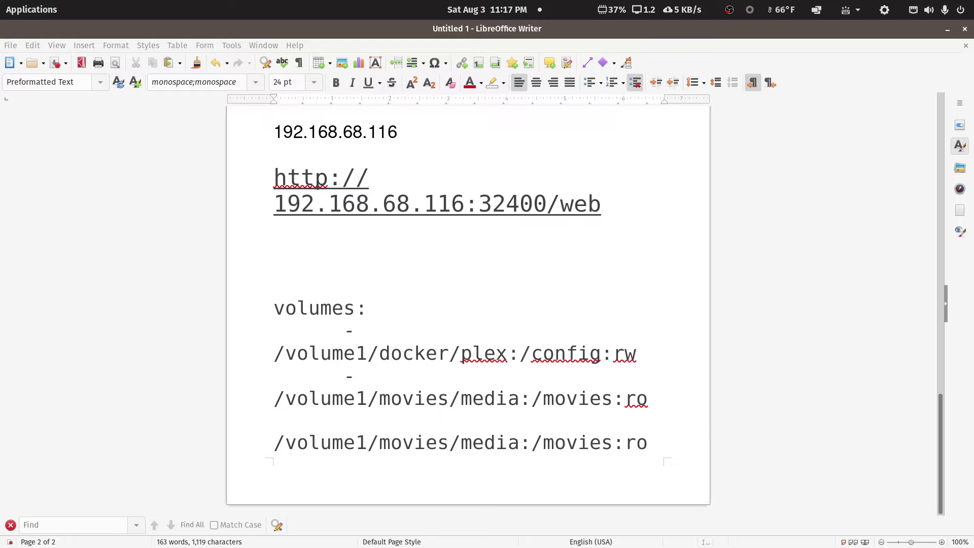
- Bring the Plexaholics Facebook window over the document and show the post text with the changed directory paths
drag(973, 97, 868, 23)
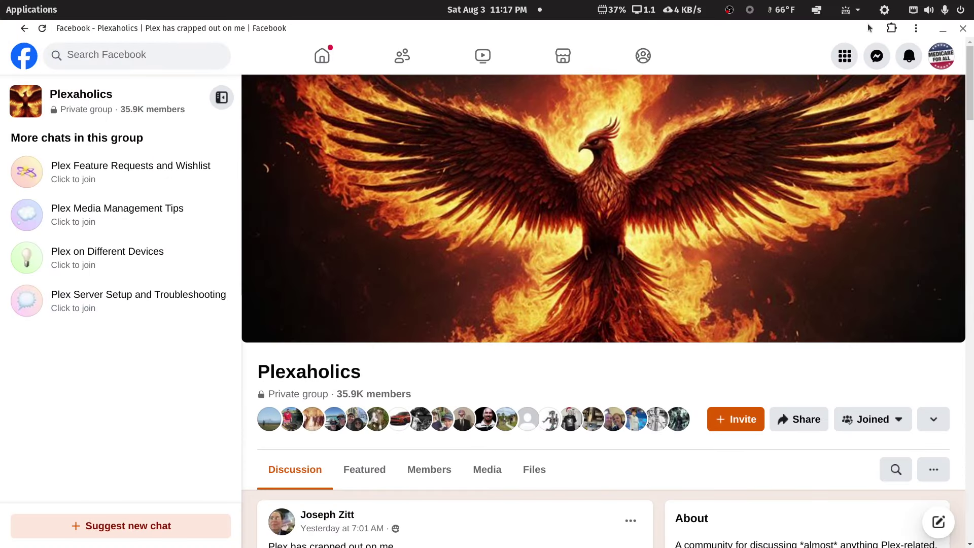
double_click(847, 29)
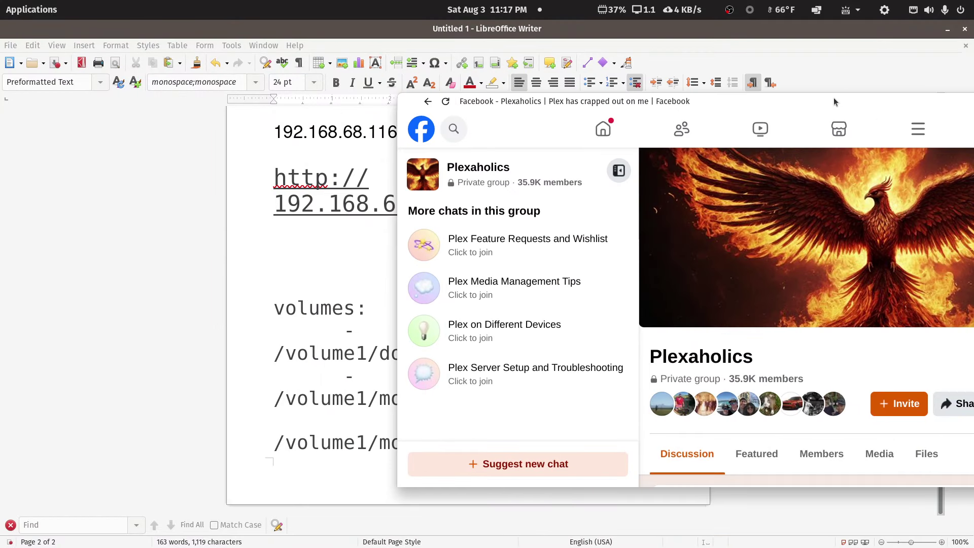
scroll(837, 140, down, 5)
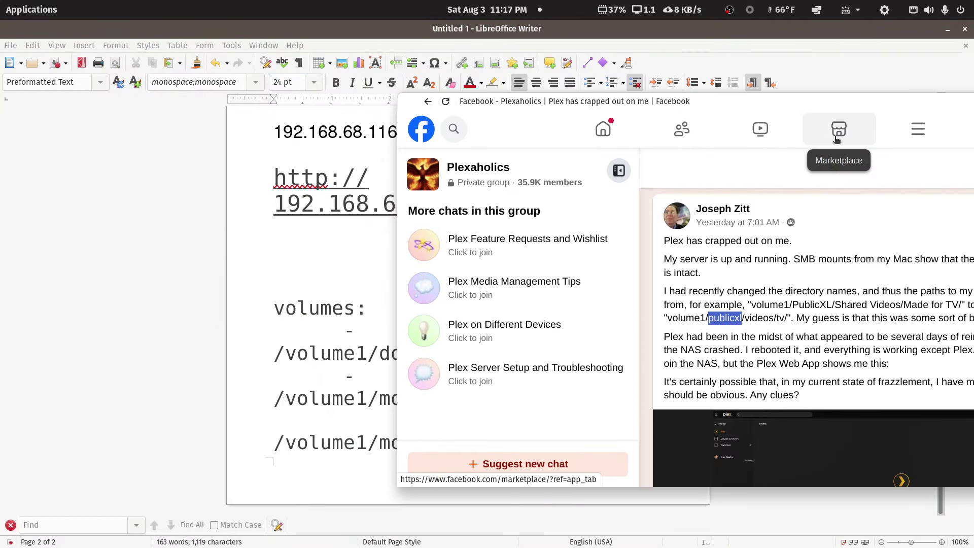
drag(847, 95, 612, 86)
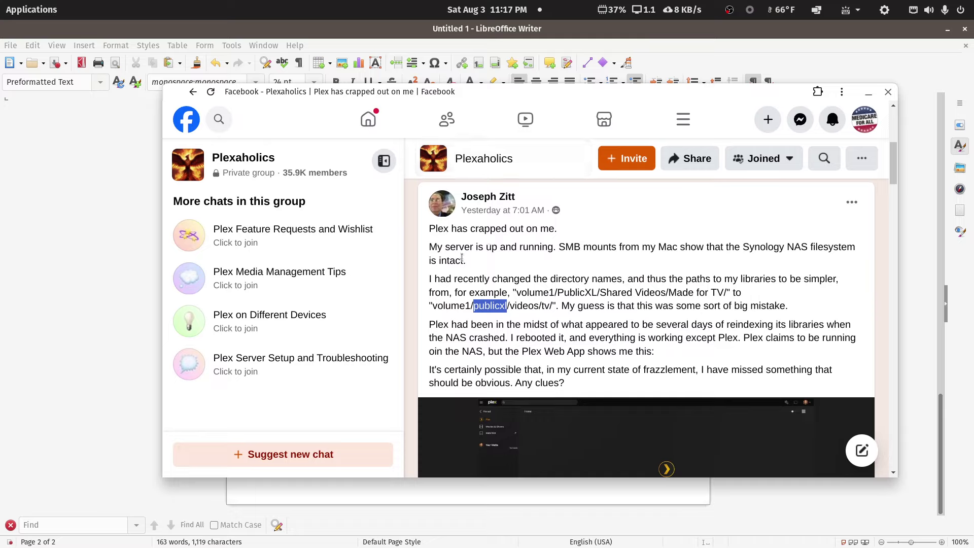
- Copy the folder name publicxl from the post's volume1/publicxl/videos/tv/ path and move the Facebook window out of the way
click(469, 310)
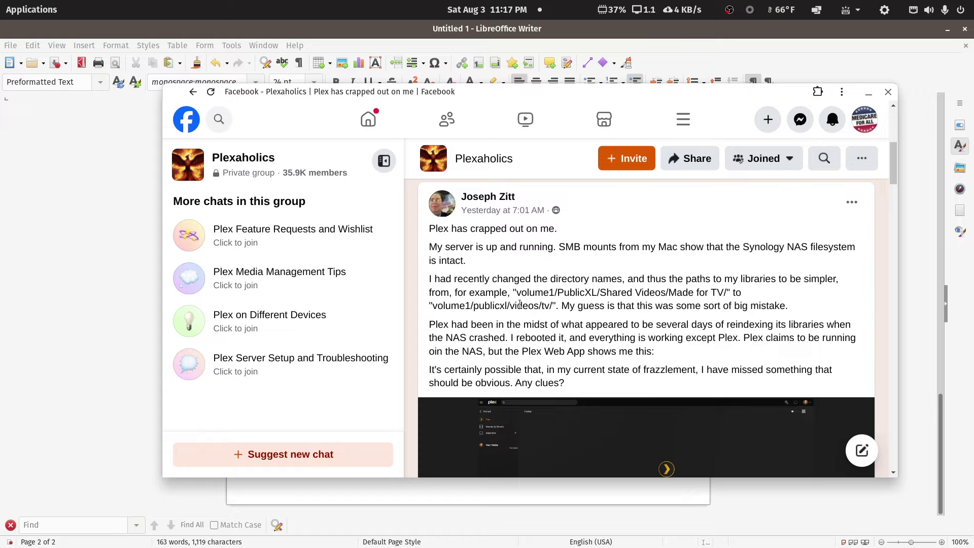
drag(510, 308, 542, 309)
drag(475, 307, 506, 309)
key(ctrl+c)
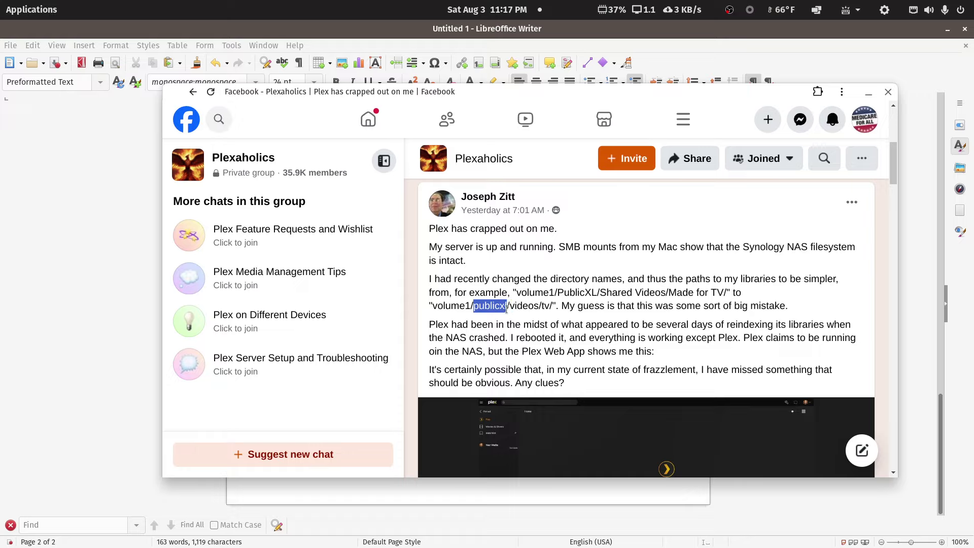
drag(585, 95, 973, 121)
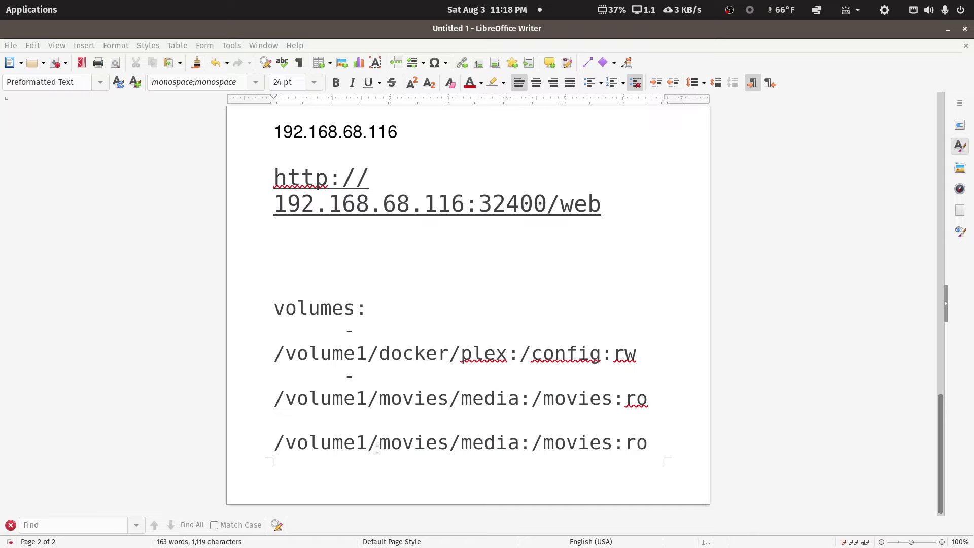
- Replace movies/media in the duplicated mapping line with the copied publicxl and set that word to 24 pt
drag(379, 444, 515, 444)
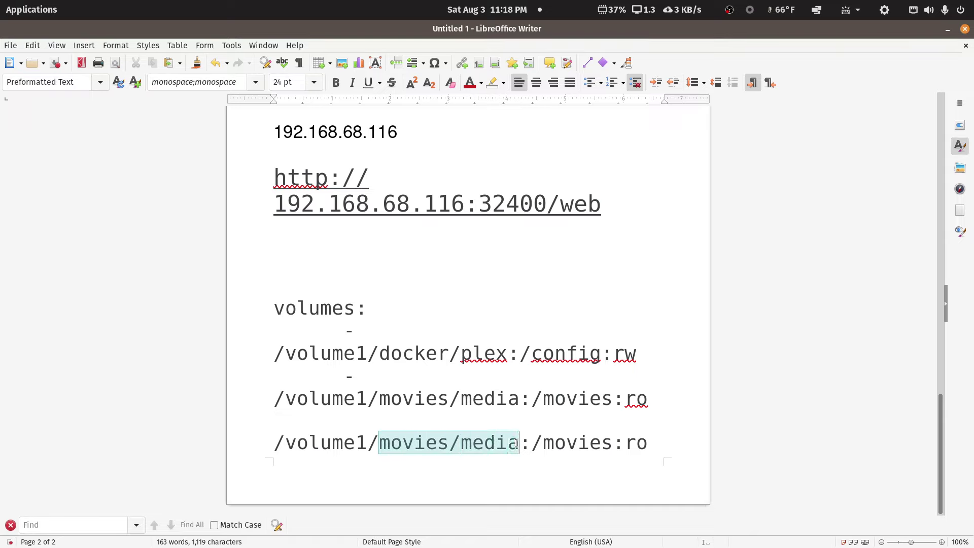
key(ctrl+v)
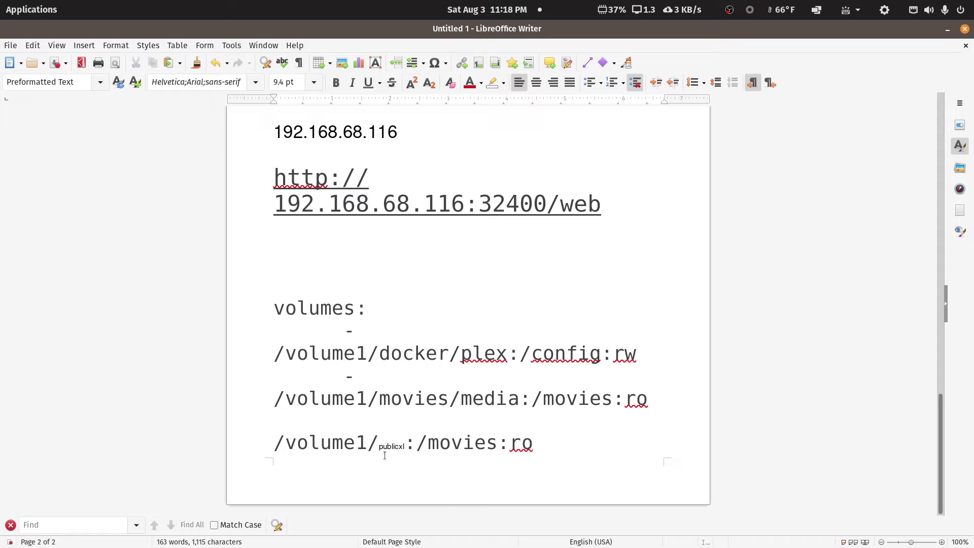
click(351, 446)
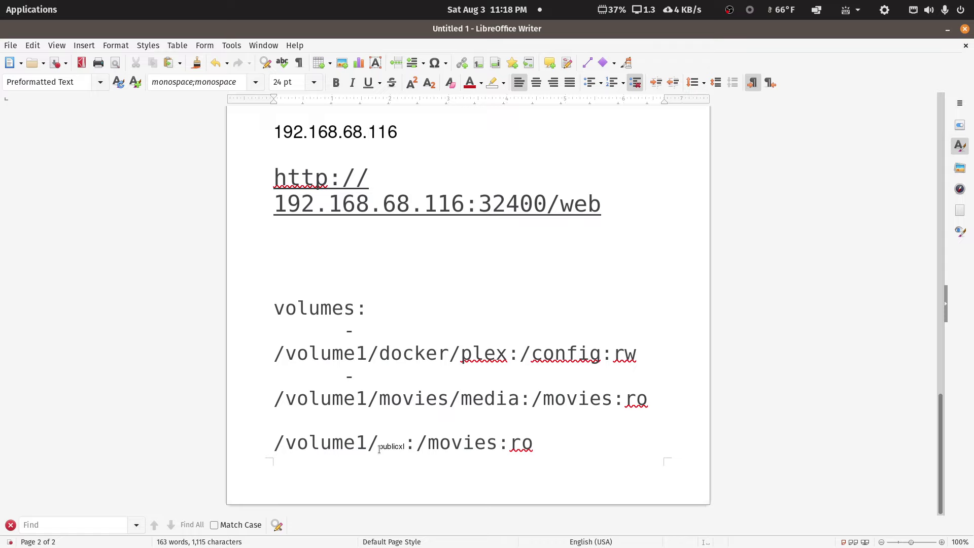
drag(377, 449, 405, 446)
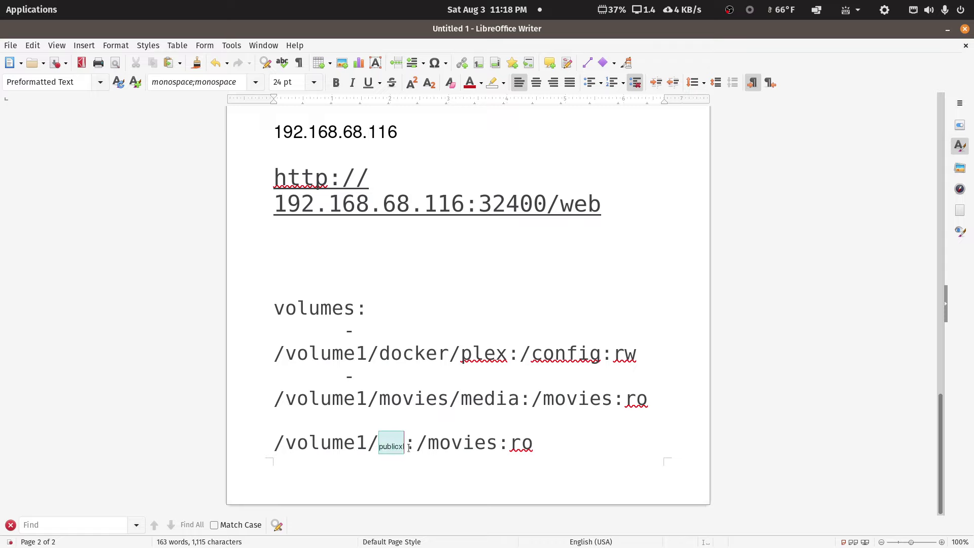
click(315, 86)
click(276, 310)
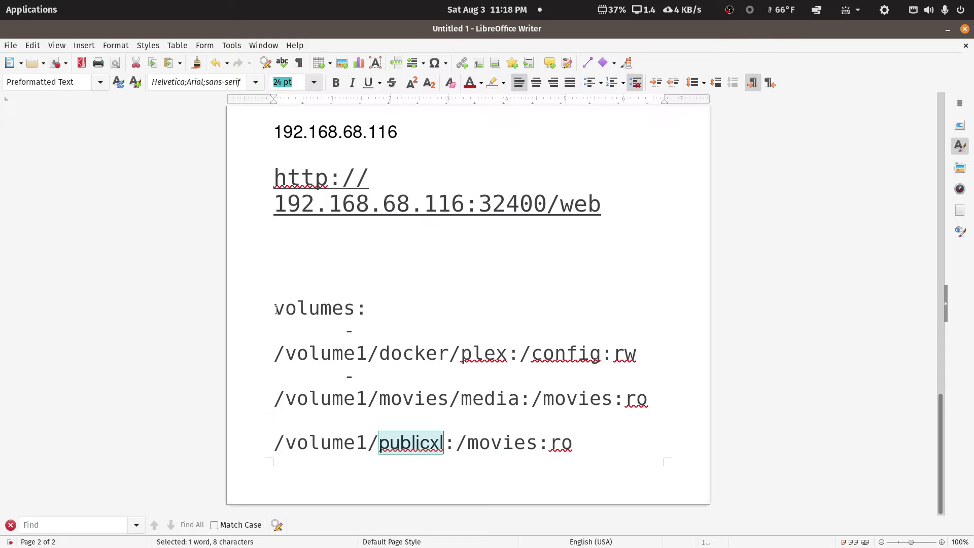
click(675, 426)
- Replace the container folder movies with plexmedia in the publicxl mapping line and highlight the new name
drag(467, 444, 549, 446)
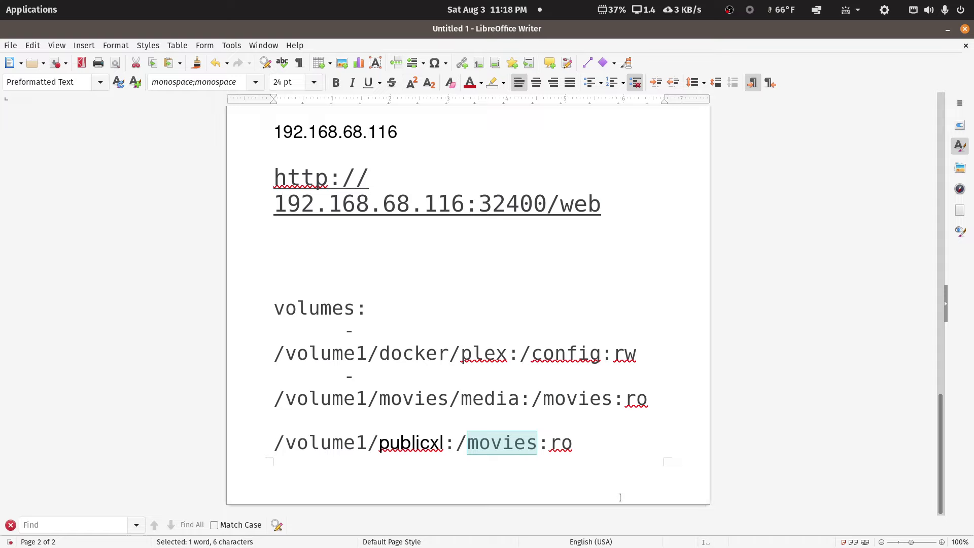
text(plexm)
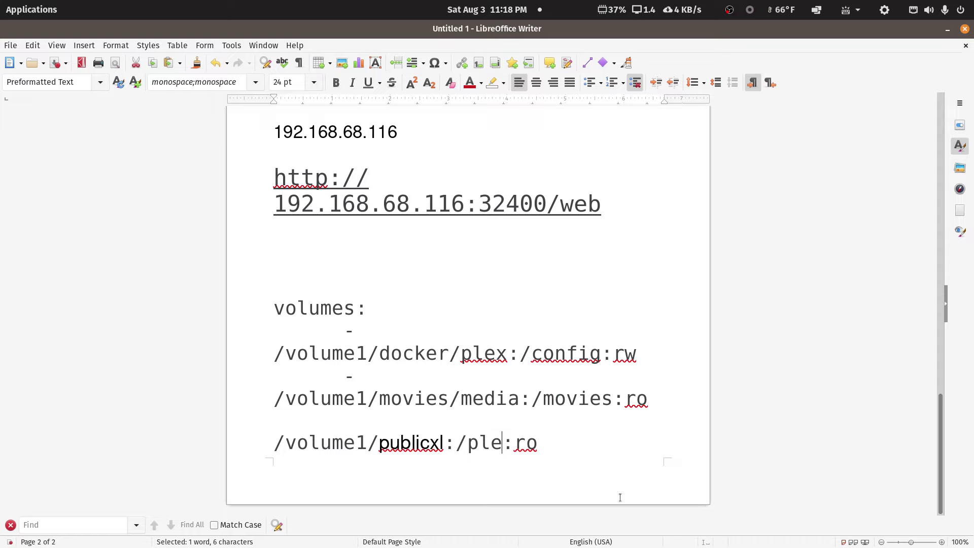
text(edia)
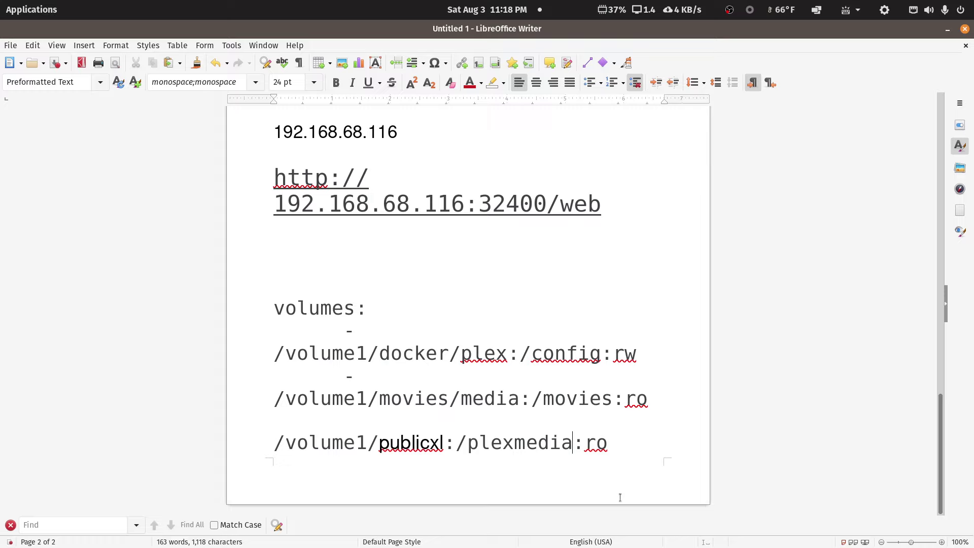
click(463, 441)
drag(468, 442, 566, 440)
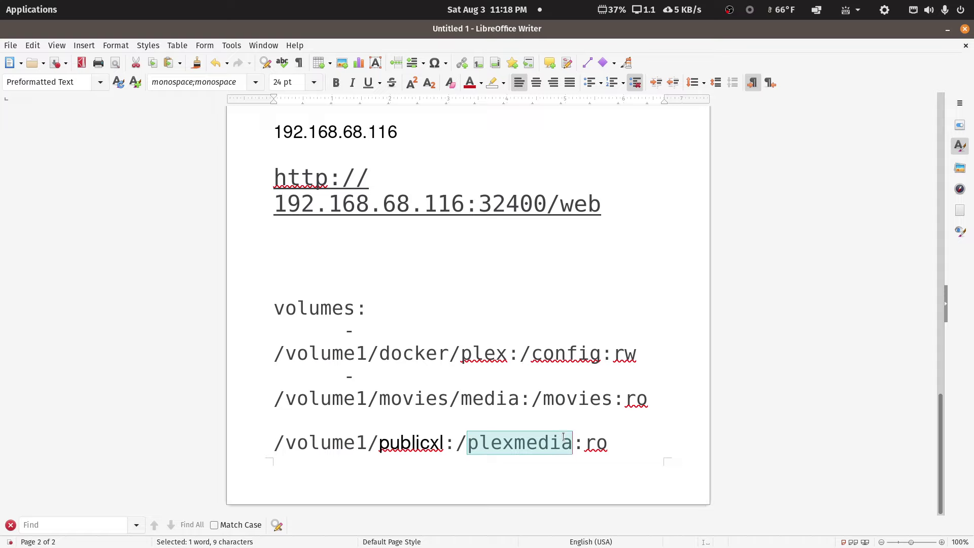
click(530, 447)
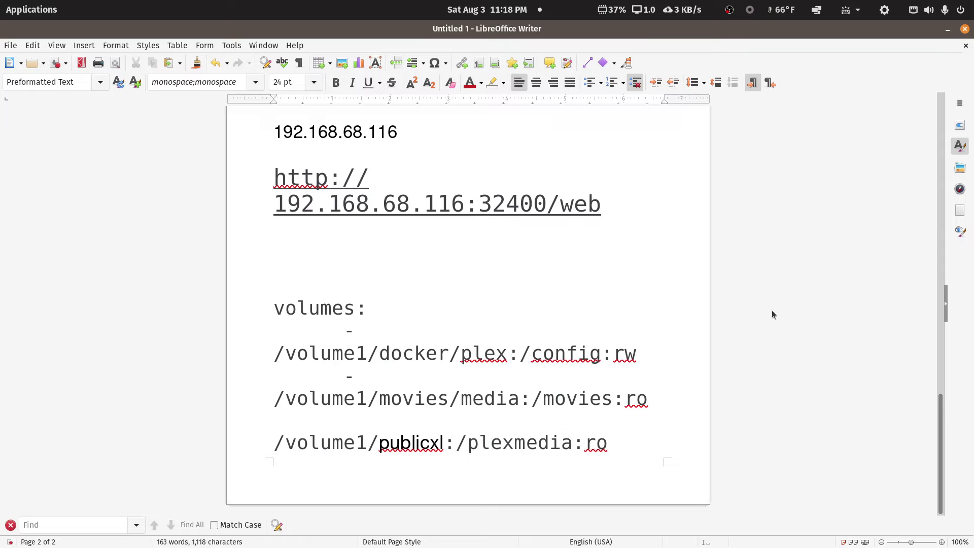
- Bring the Plexaholics Facebook post back into view and examine the videos folder in its volume1/publicxl/videos/tv/ path
drag(973, 112, 853, 95)
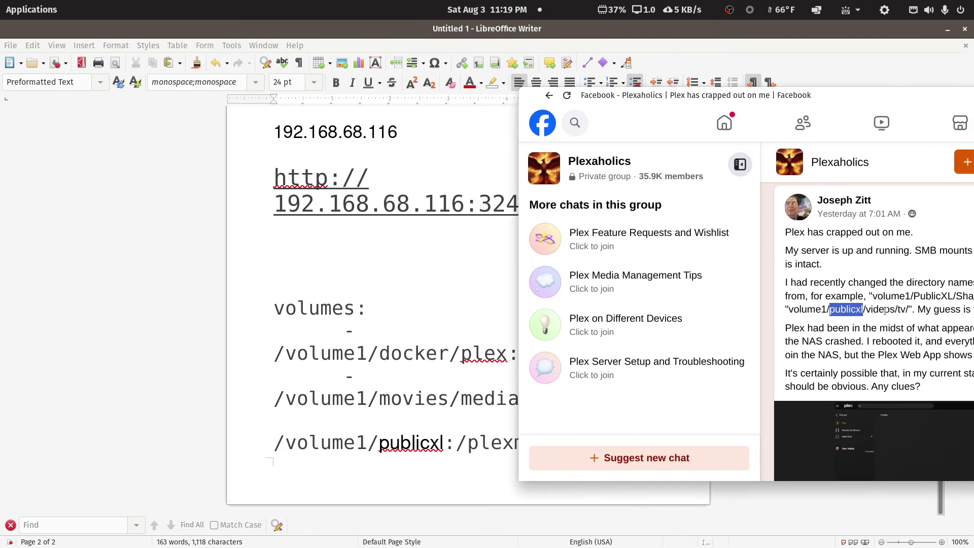
drag(867, 310, 893, 310)
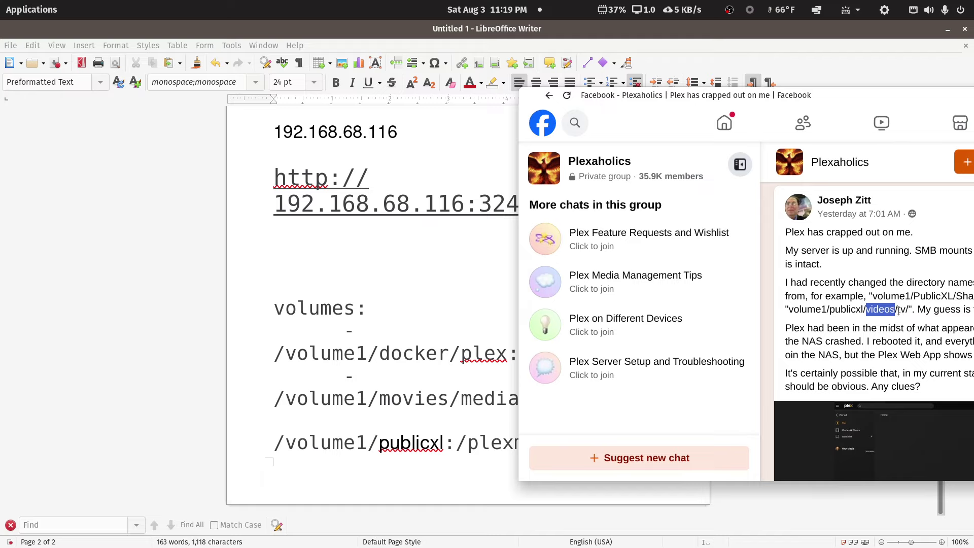
drag(831, 99, 753, 109)
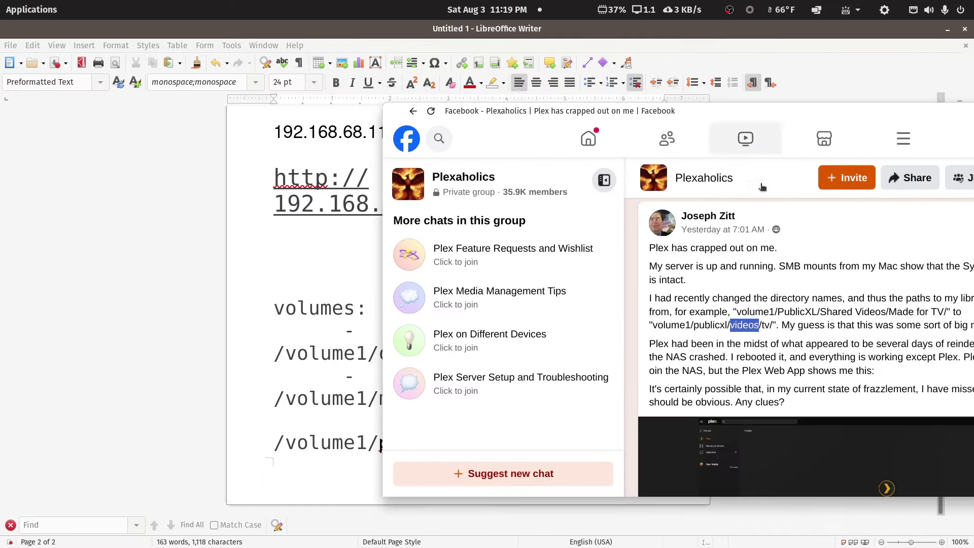
click(757, 327)
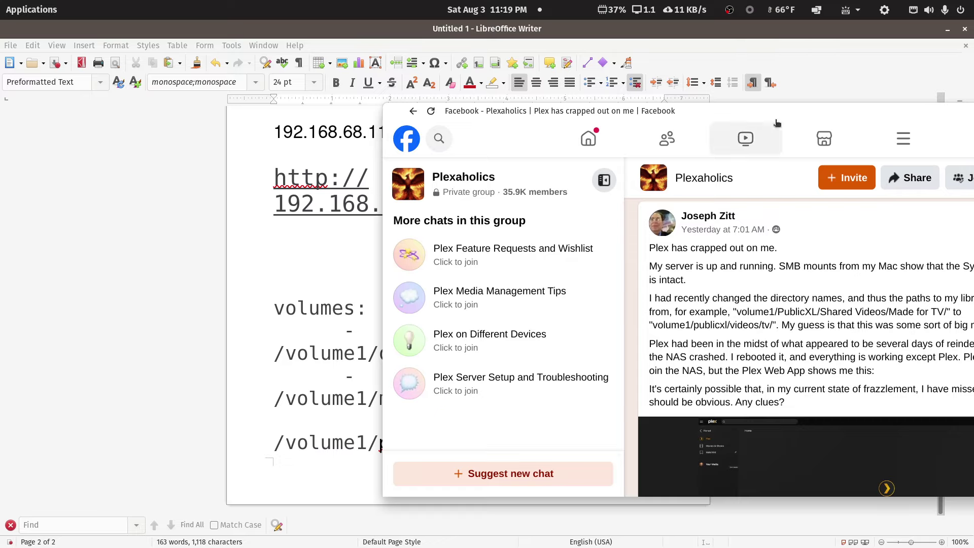
drag(777, 111, 973, 73)
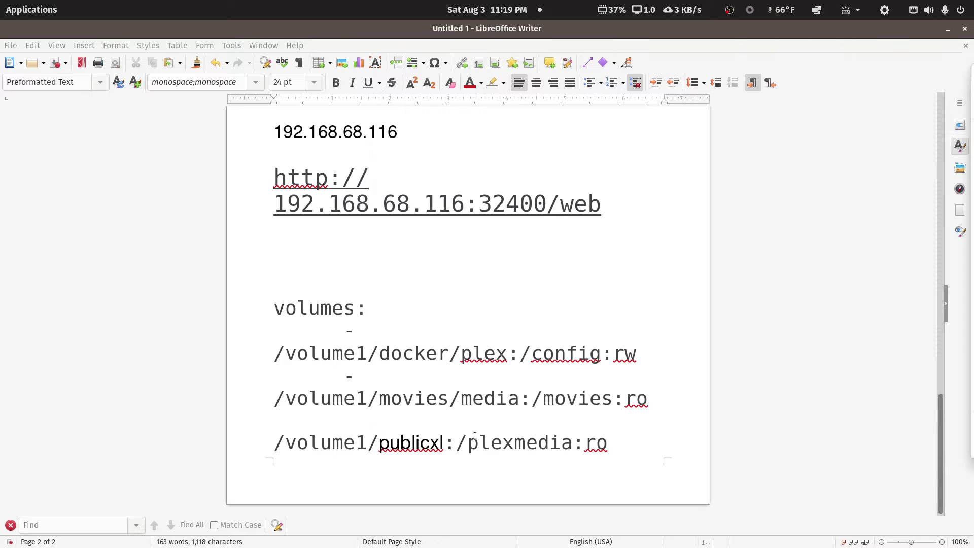
- Append /videos after publicxl in the adapted mapping line and highlight publicxl/videos
click(443, 445)
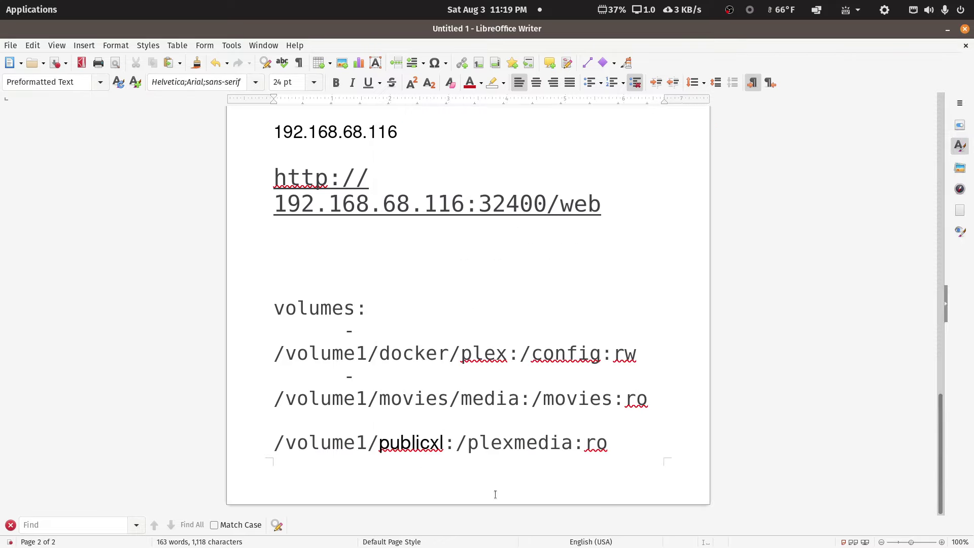
text(/videos)
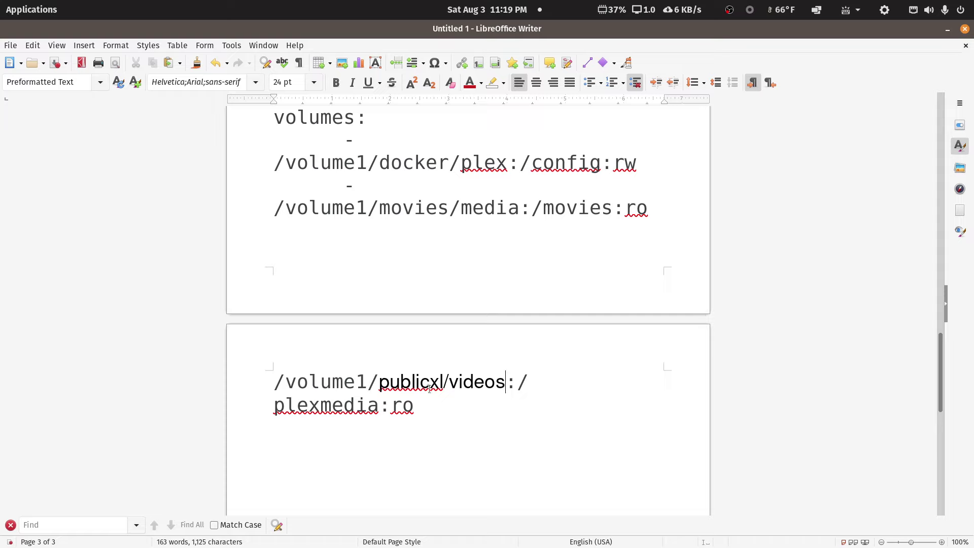
drag(381, 386, 508, 391)
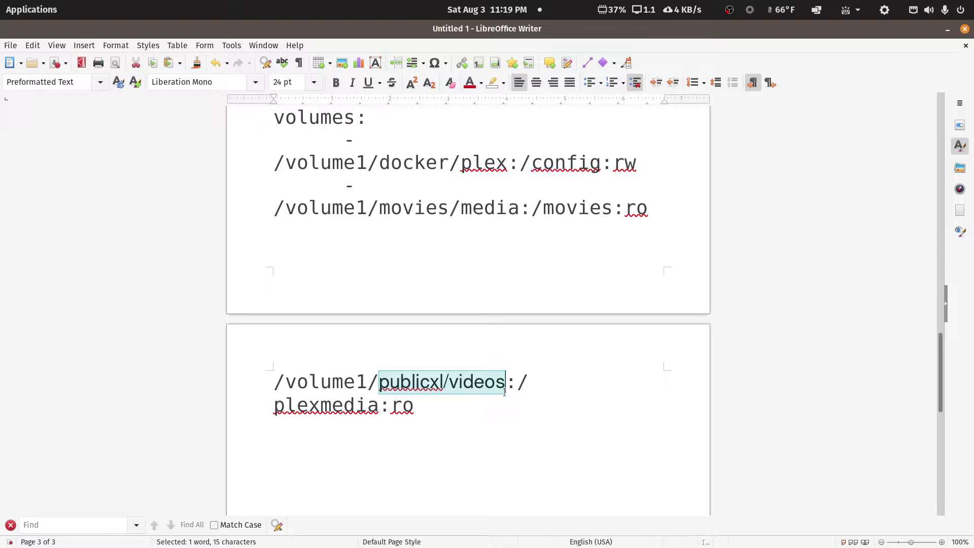
scroll(504, 392, up, 1)
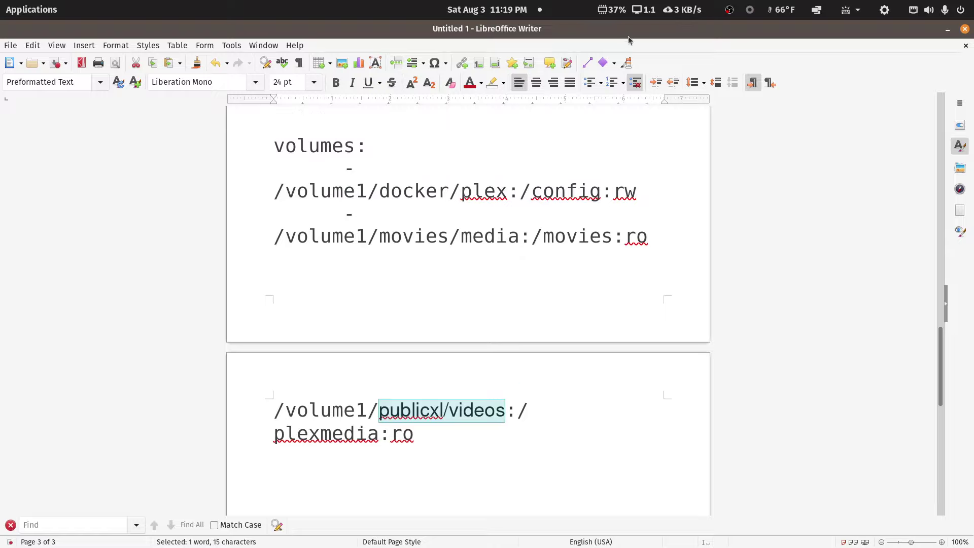
- Show the stack code on the mariushosting page and highlight its /volume1/movies/media:/movies mapping, returning to the Writer document
drag(630, 31, 973, 171)
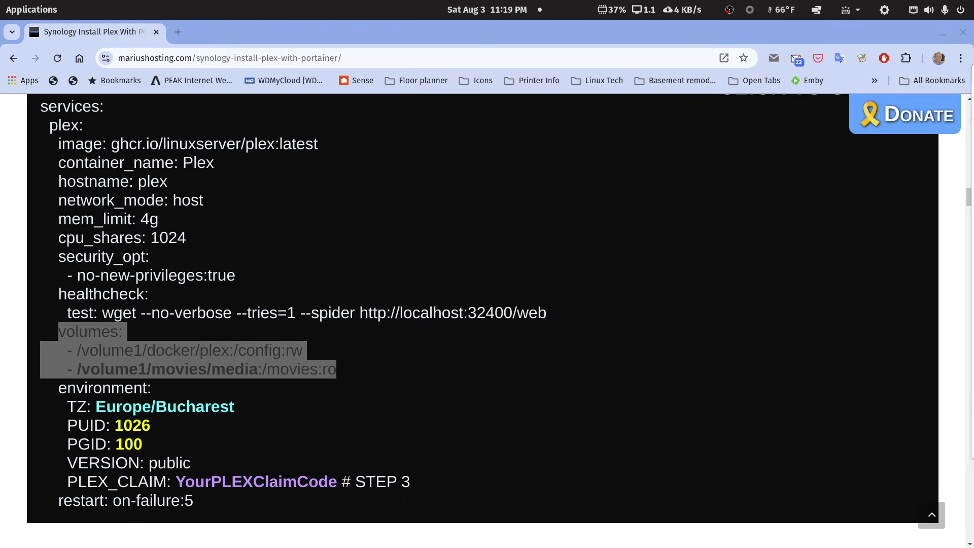
click(212, 384)
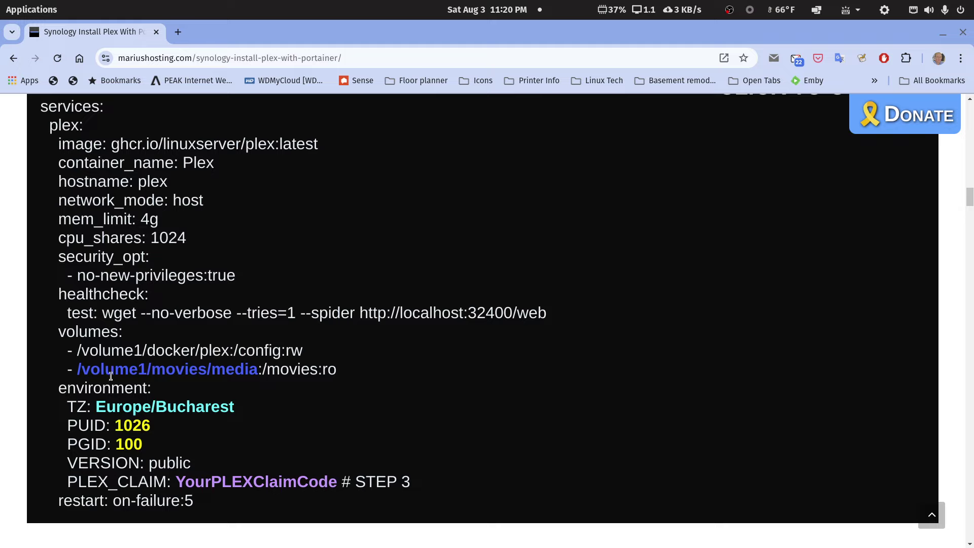
drag(68, 372, 322, 371)
drag(973, 92, 418, 19)
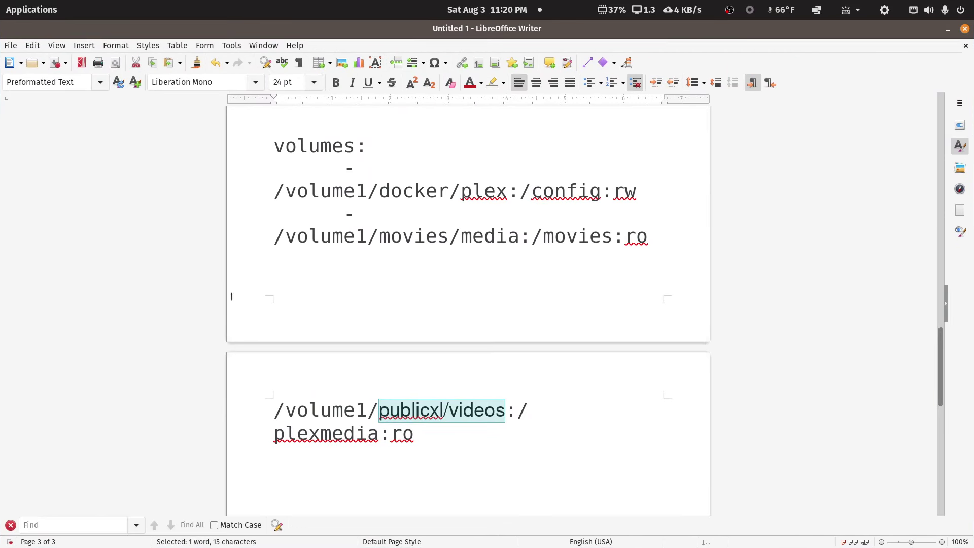
- Insert five line breaks before the /volume1/publicxl/videos mapping to move it further down the page
click(266, 404)
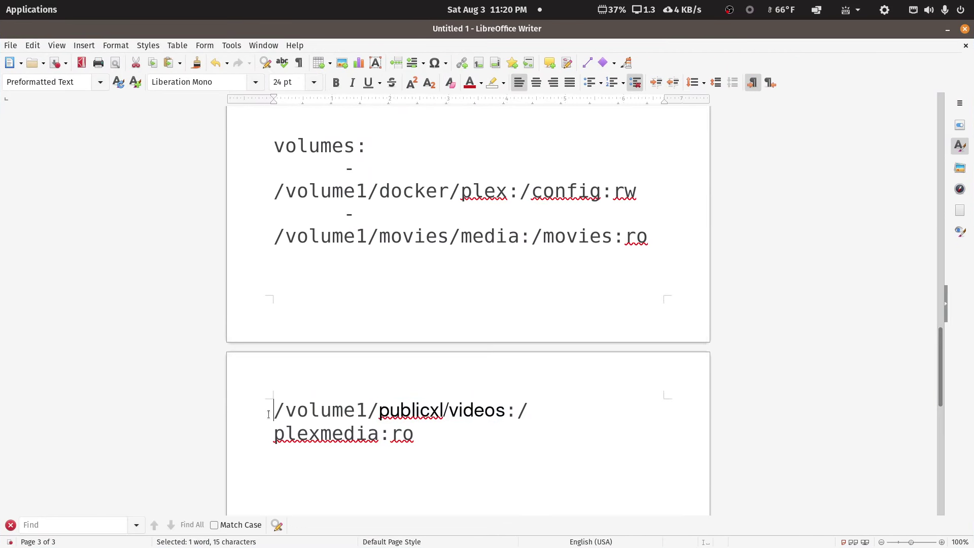
key(Return)
key(Return)
key(Return)
key(Return)
key(Return)
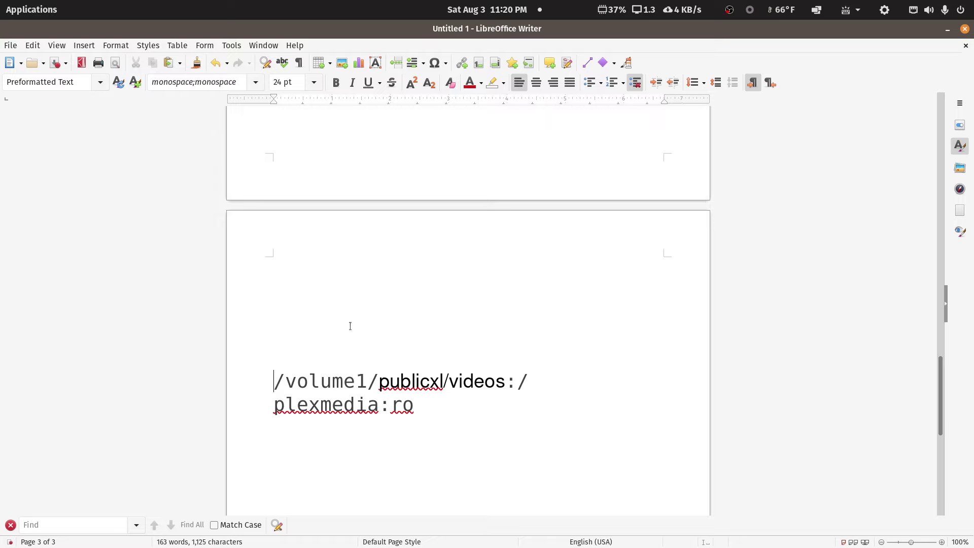
- Delete the empty lines between the web address and the volumes block
scroll(350, 326, up, 5)
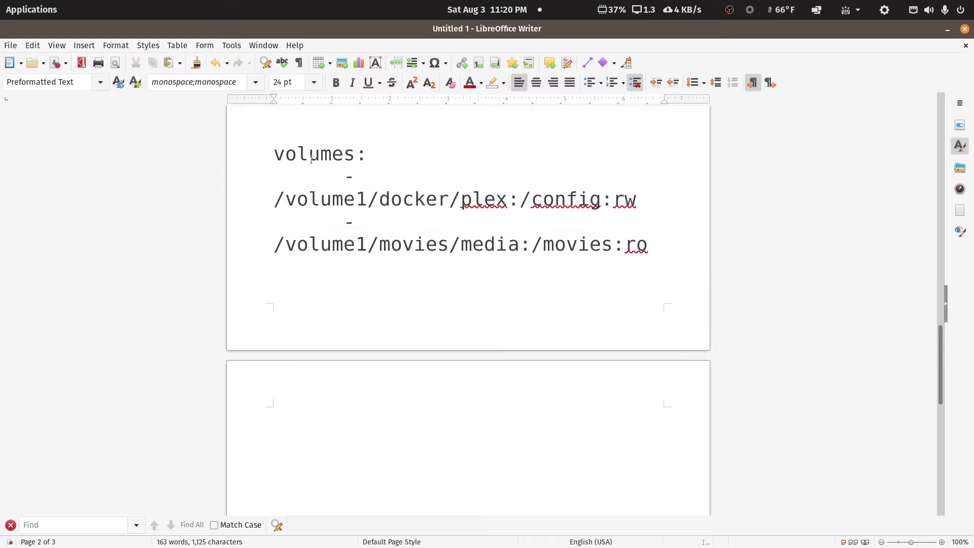
scroll(311, 158, up, 2)
click(311, 158)
text(\)
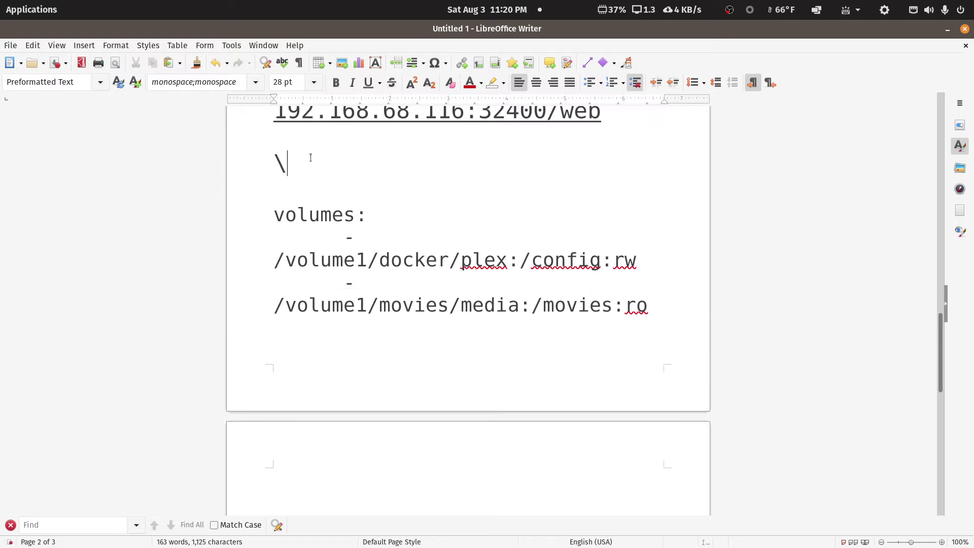
key(BackSpace)
key(Delete)
key(Delete)
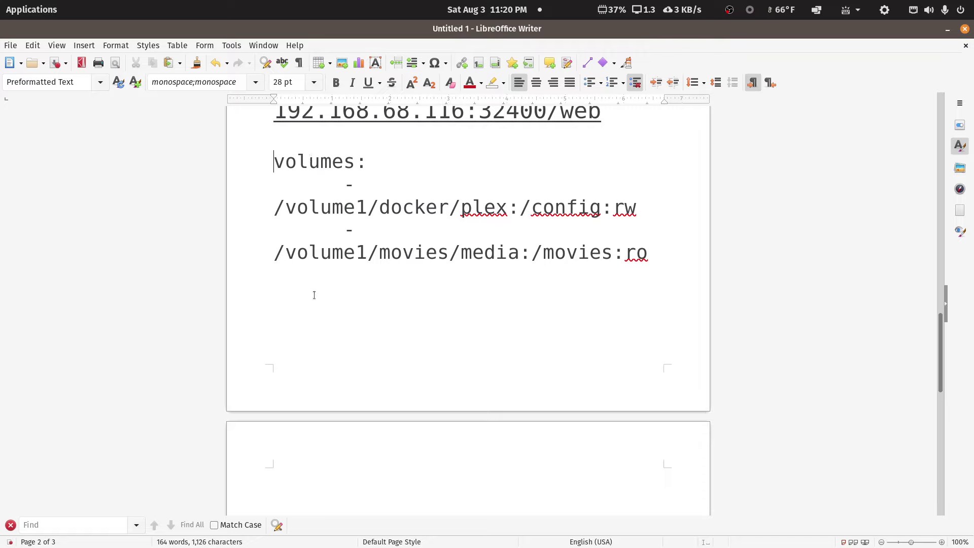
- Duplicate the /volume1/movies/media:/movies:ro line below itself and change the copy's host folder movies to tv
drag(277, 258, 646, 252)
key(ctrl+c)
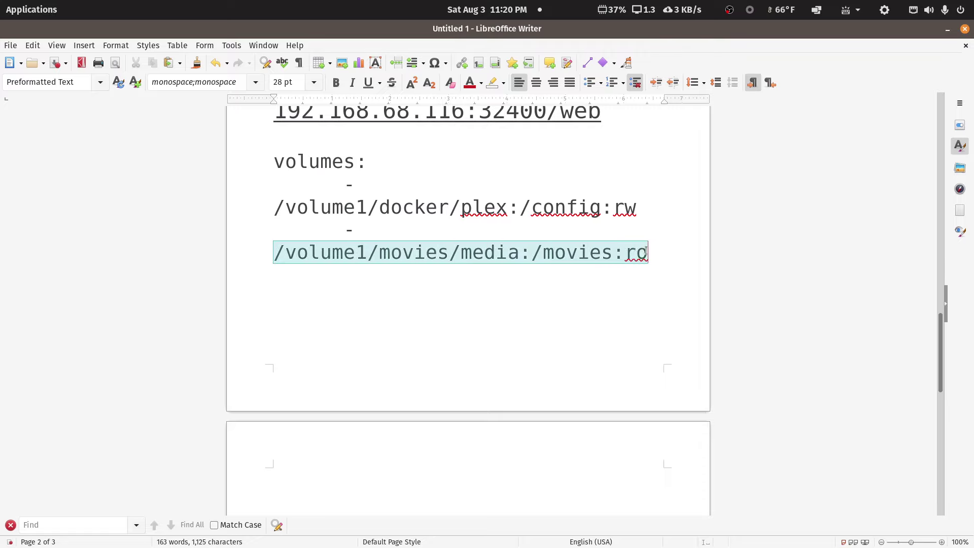
key(Down)
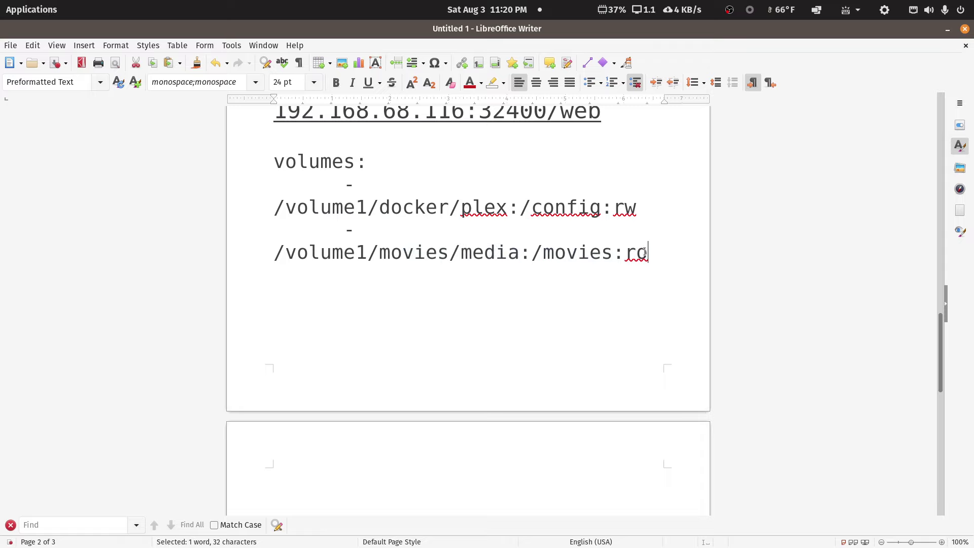
key(Return)
key(ctrl+v)
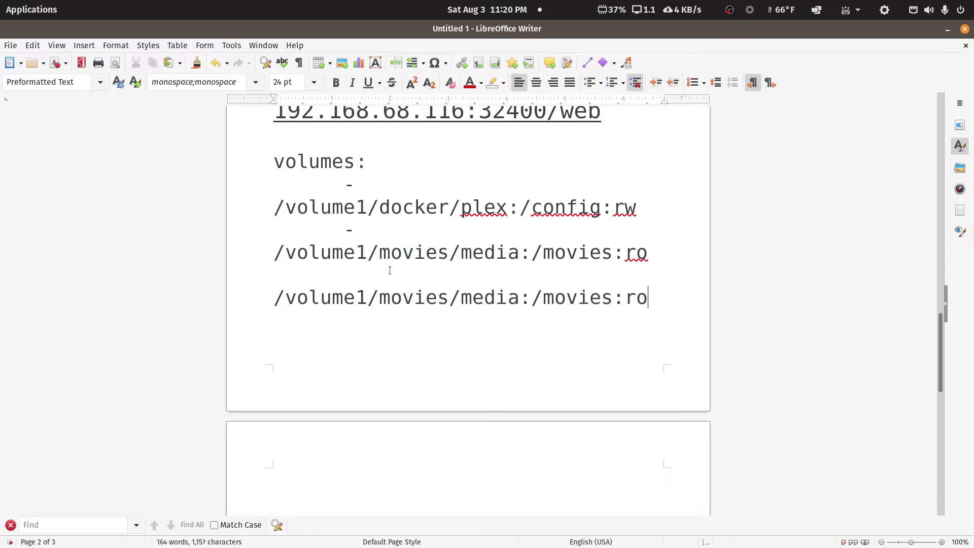
drag(381, 301, 450, 299)
text(tv)
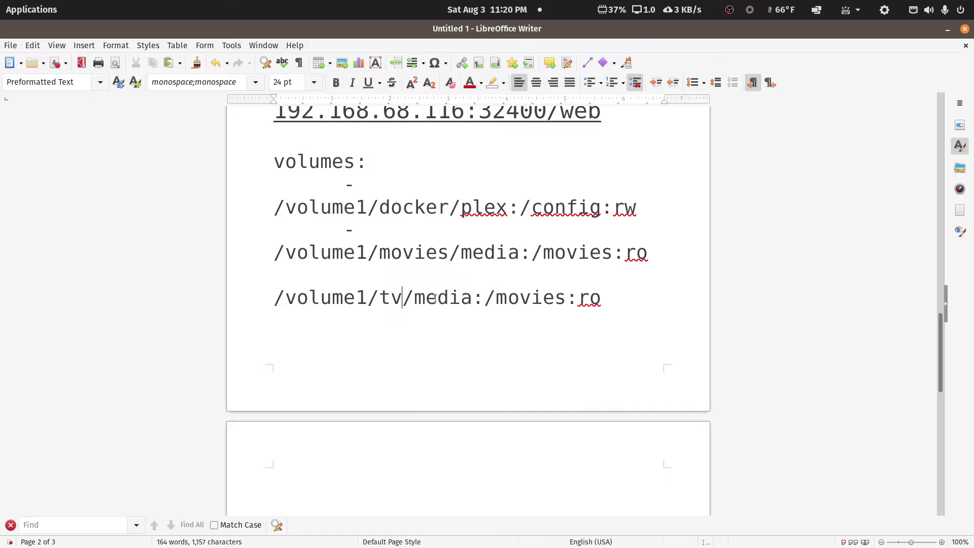
- Paste another copy of the movies mapping below the tv line and change its host folder to music
click(455, 336)
key(ctrl+v)
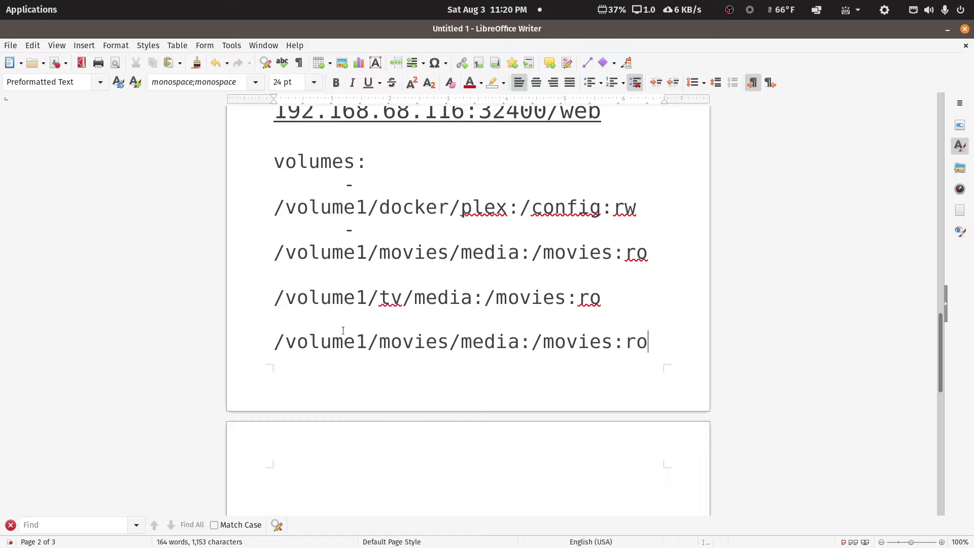
drag(379, 341, 444, 339)
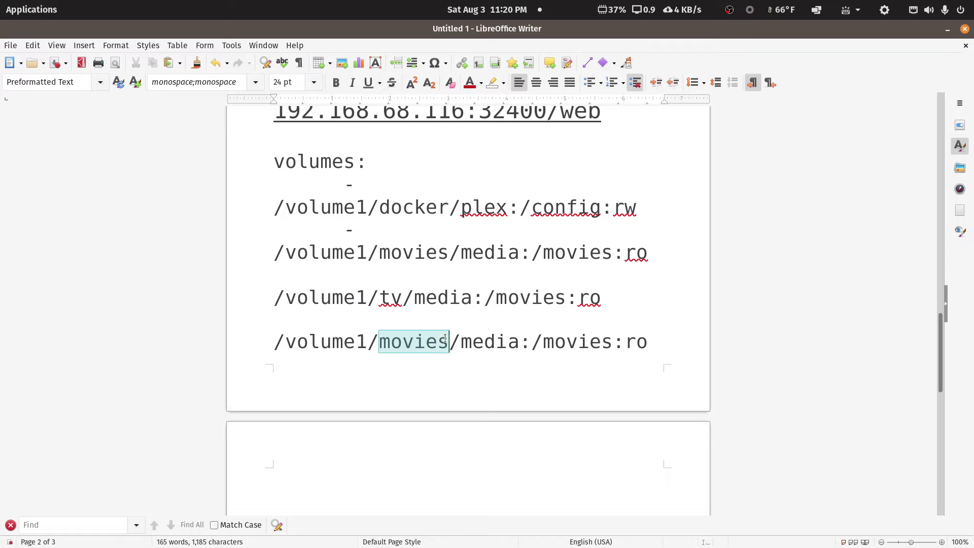
text(mus)
text(ic)
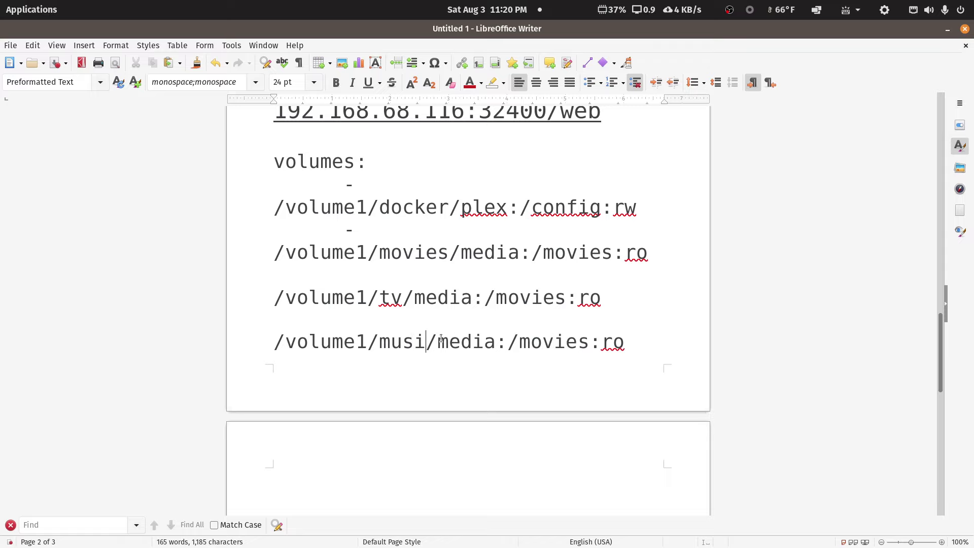
key(End)
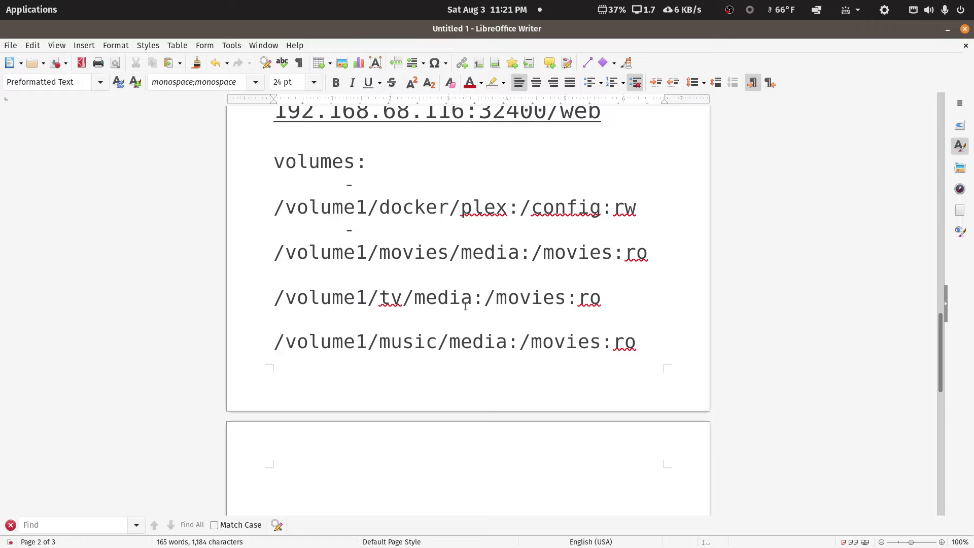
- Review the mapping examples in the document and switch to the mariushosting page at the start of the stack code
scroll(467, 355, down, 7)
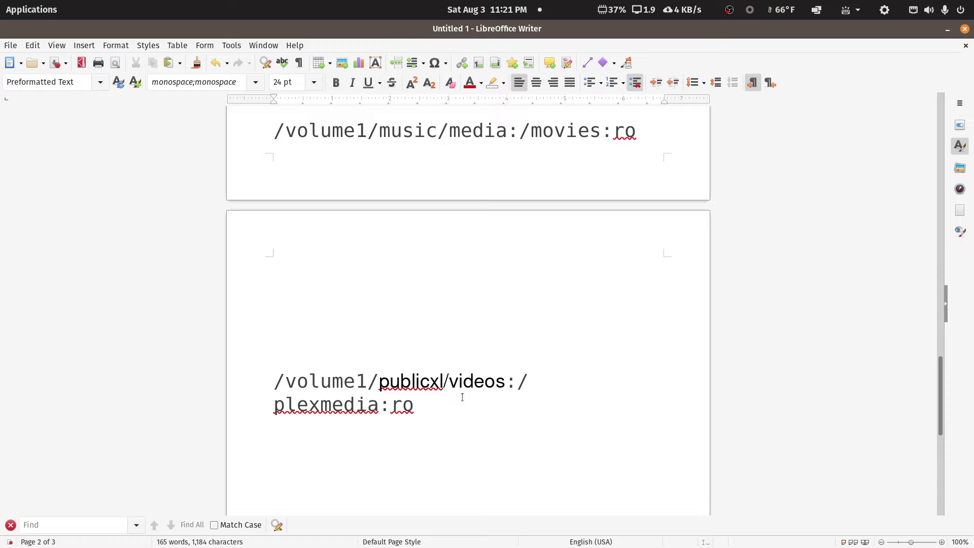
scroll(463, 397, up, 5)
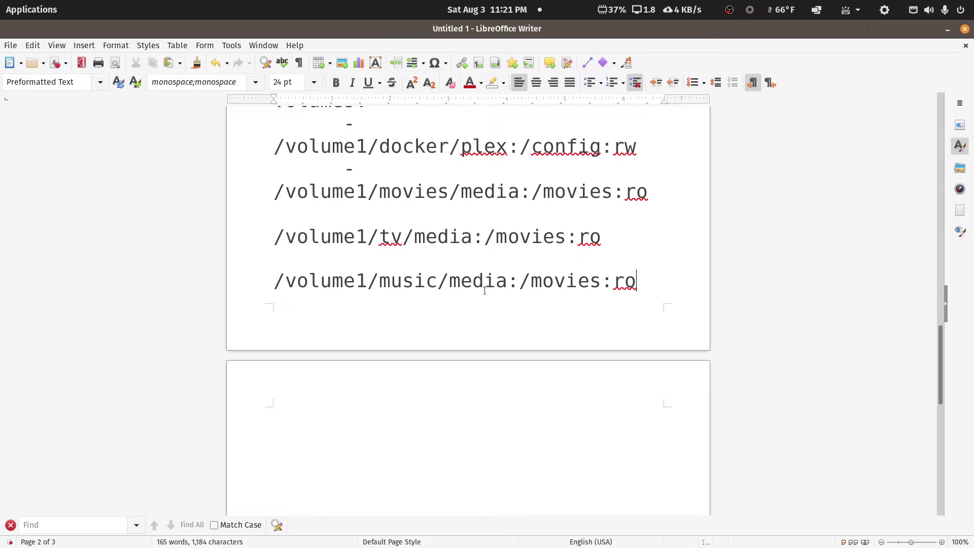
scroll(513, 281, up, 3)
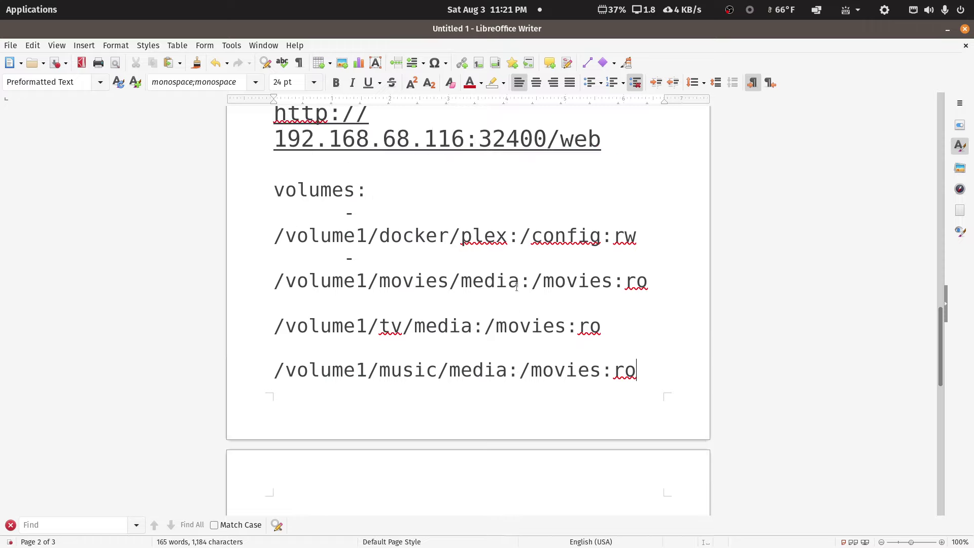
click(947, 30)
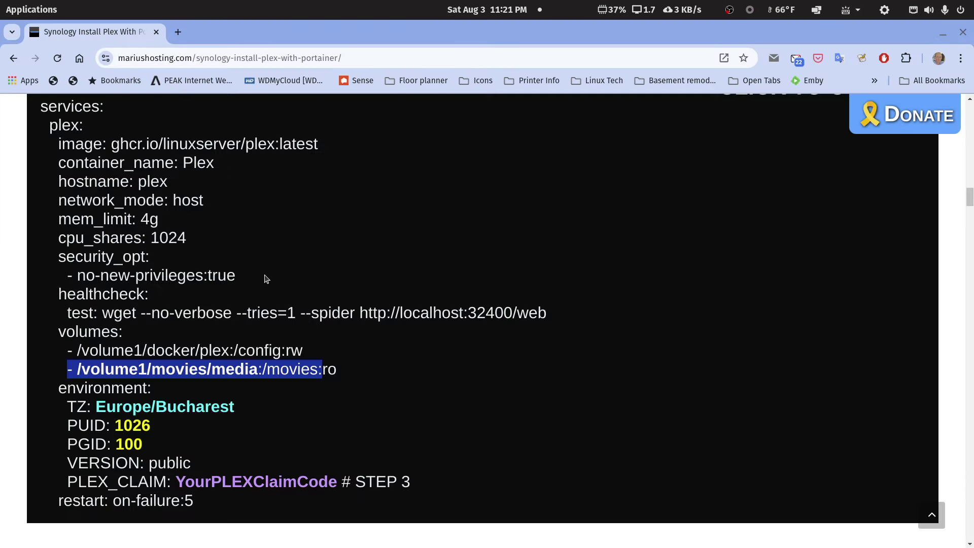
scroll(266, 279, up, 2)
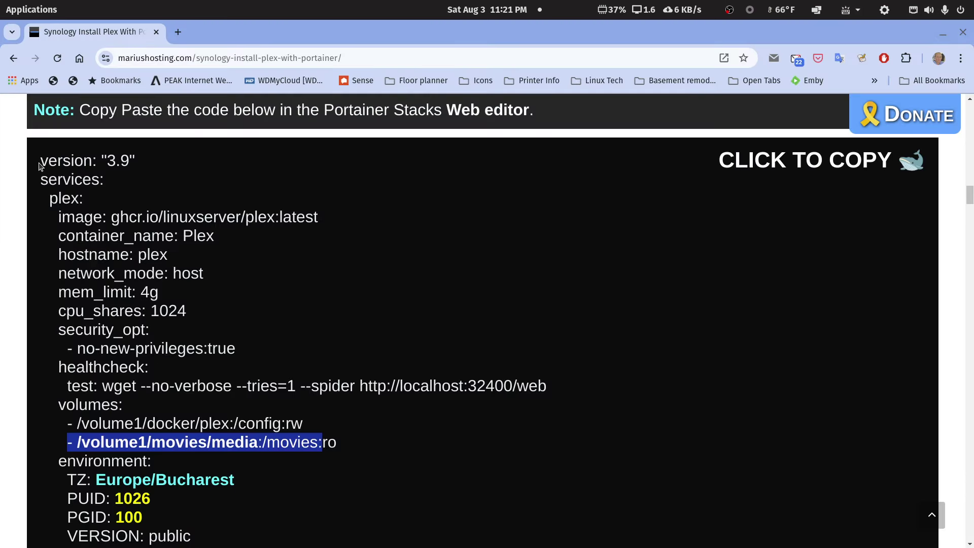
- Highlight the complete Plex stack code, and examine its PUID and PGID lines and the PLEX_CLAIM entry
drag(40, 161, 285, 349)
scroll(284, 350, up, 4)
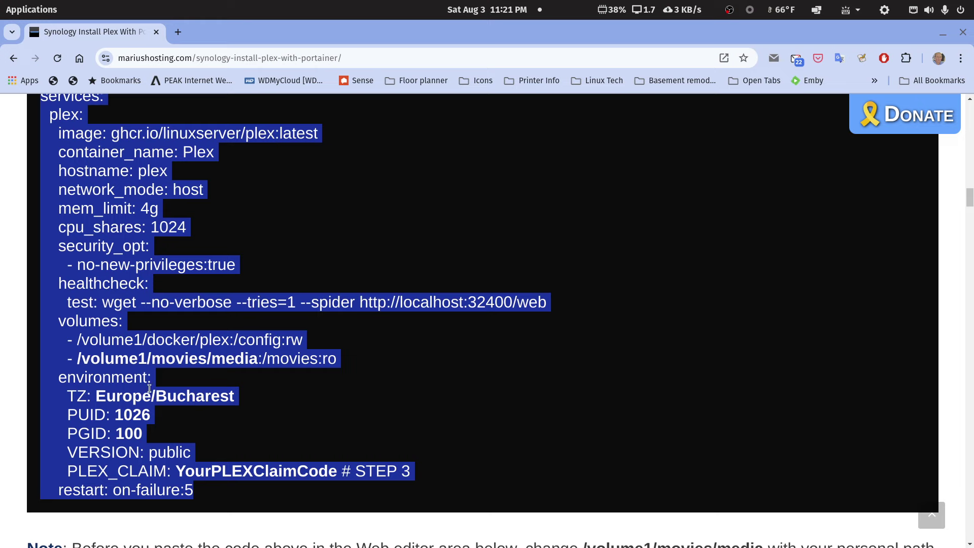
click(137, 397)
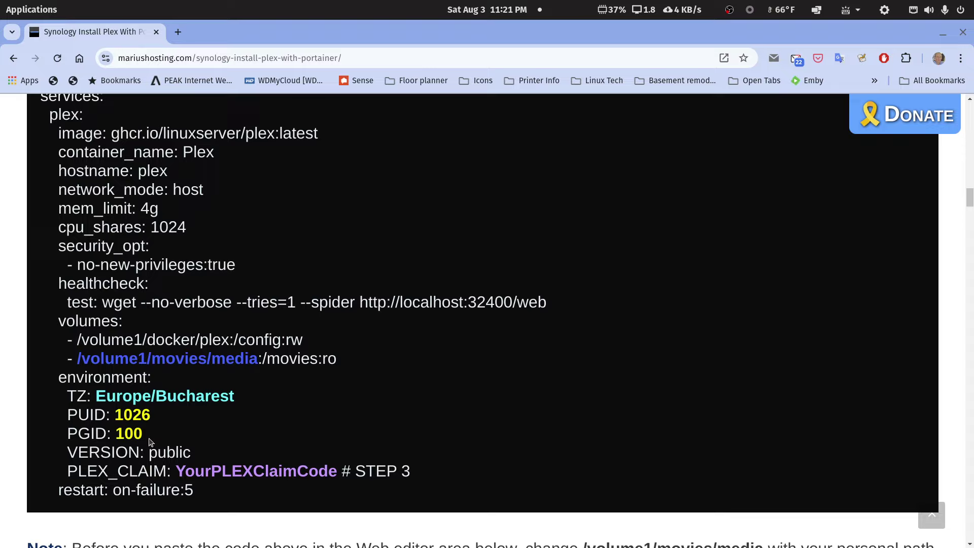
drag(148, 435, 70, 414)
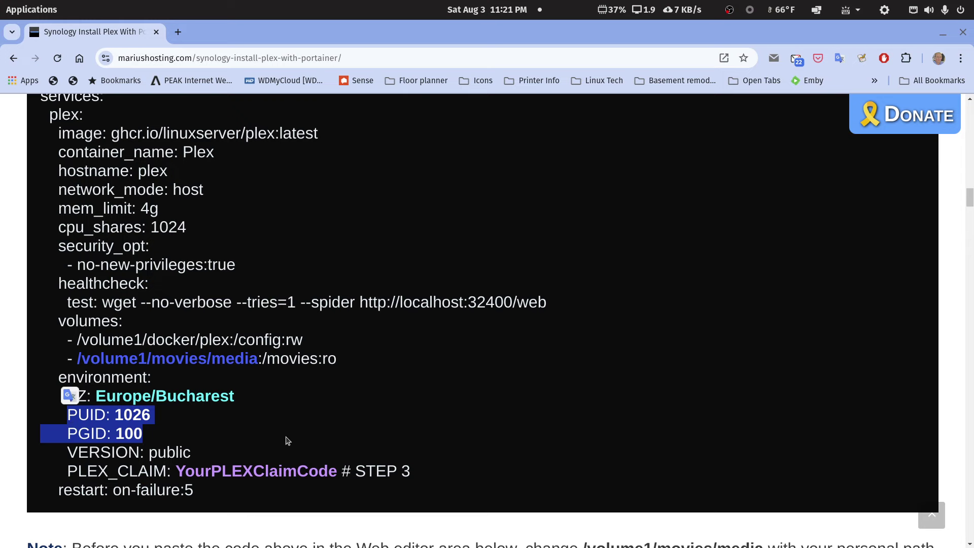
scroll(287, 440, down, 3)
click(168, 328)
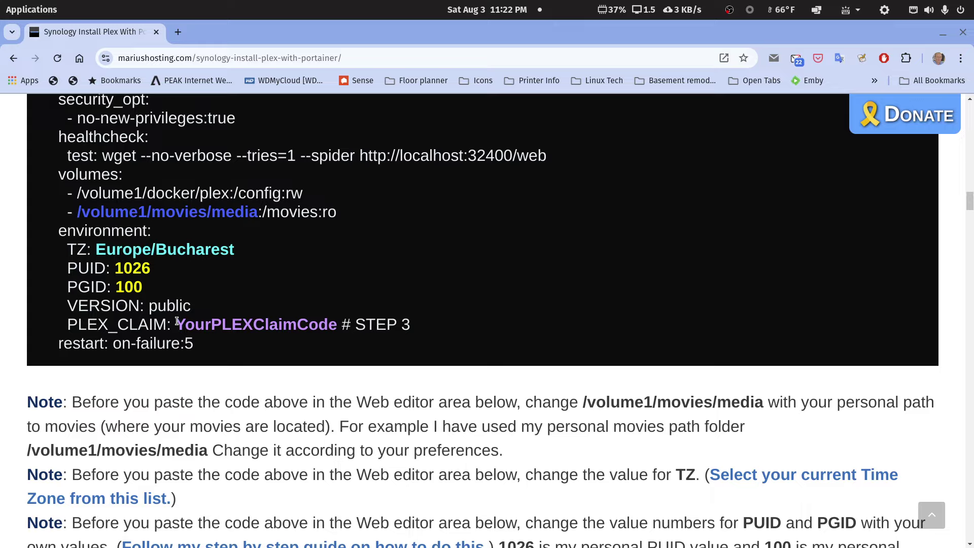
- Read through the Plex stack code again, from the version line to the restart policy and back to the STEP 6 heading
scroll(177, 322, up, 3)
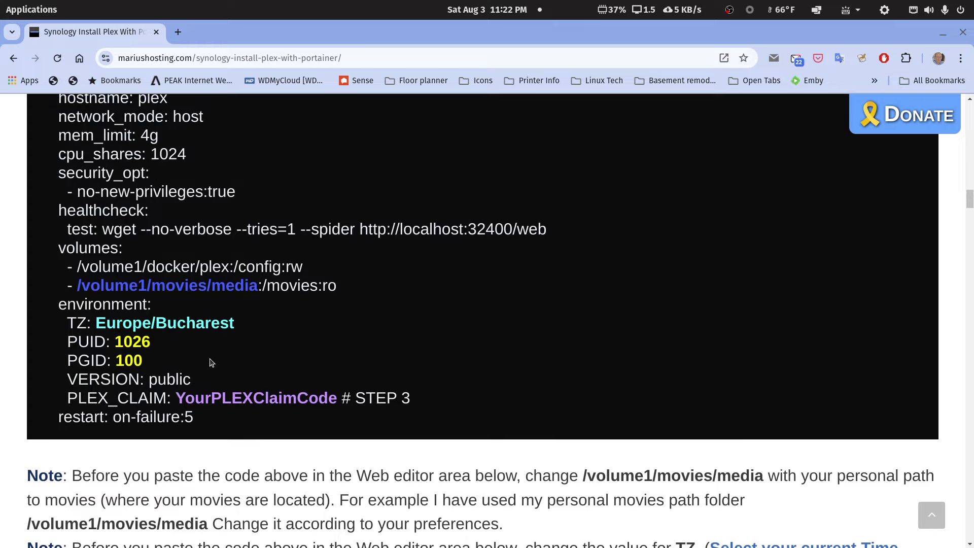
scroll(211, 360, up, 3)
scroll(211, 361, up, 3)
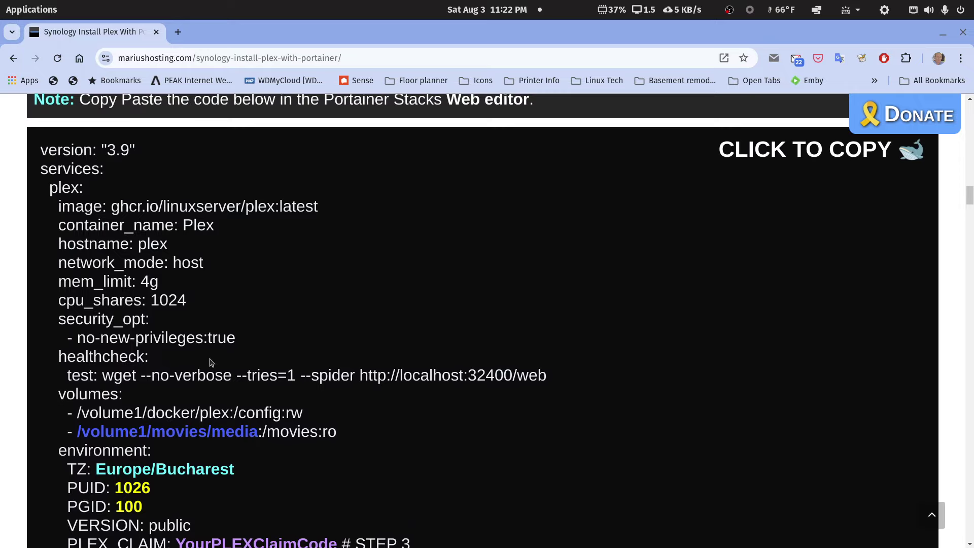
scroll(211, 362, up, 3)
scroll(212, 362, down, 9)
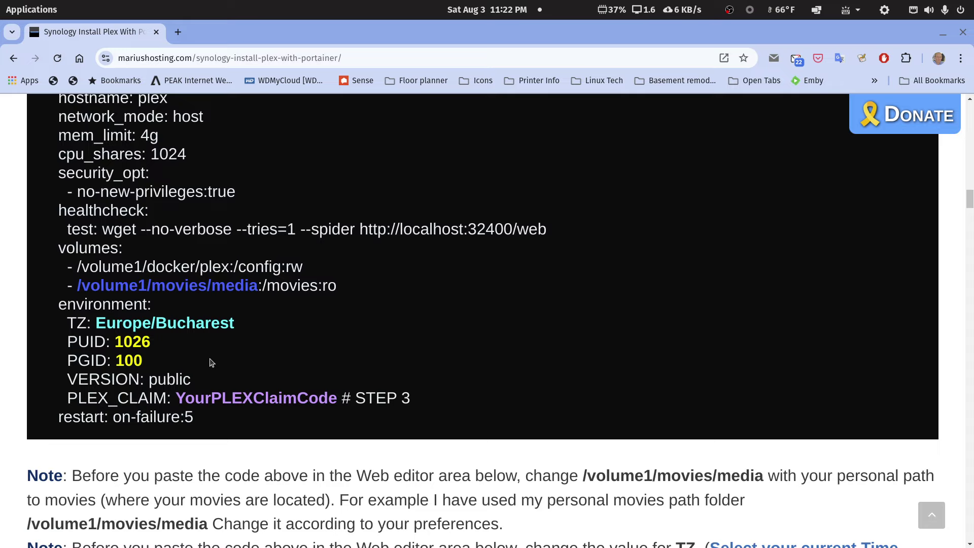
scroll(211, 362, down, 2)
scroll(210, 360, up, 8)
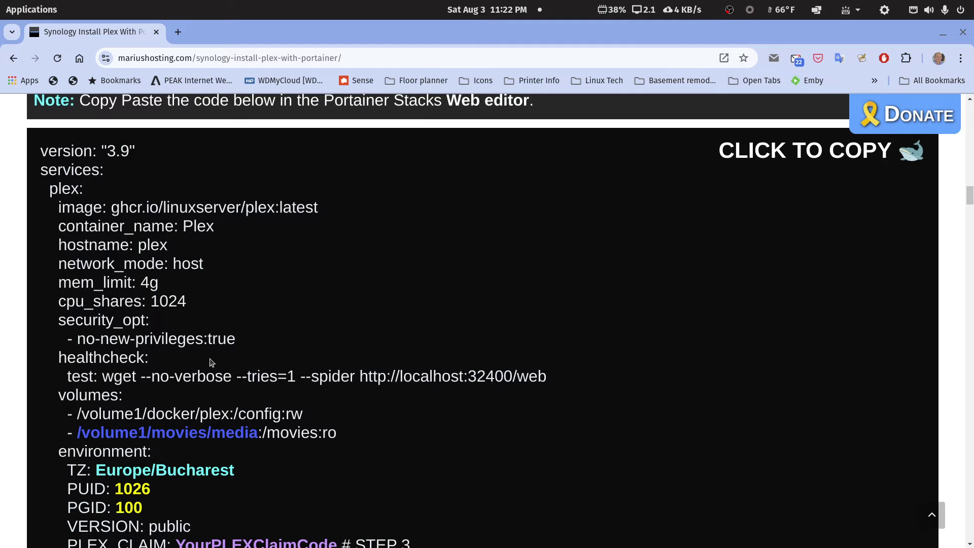
scroll(212, 362, down, 5)
scroll(211, 363, up, 5)
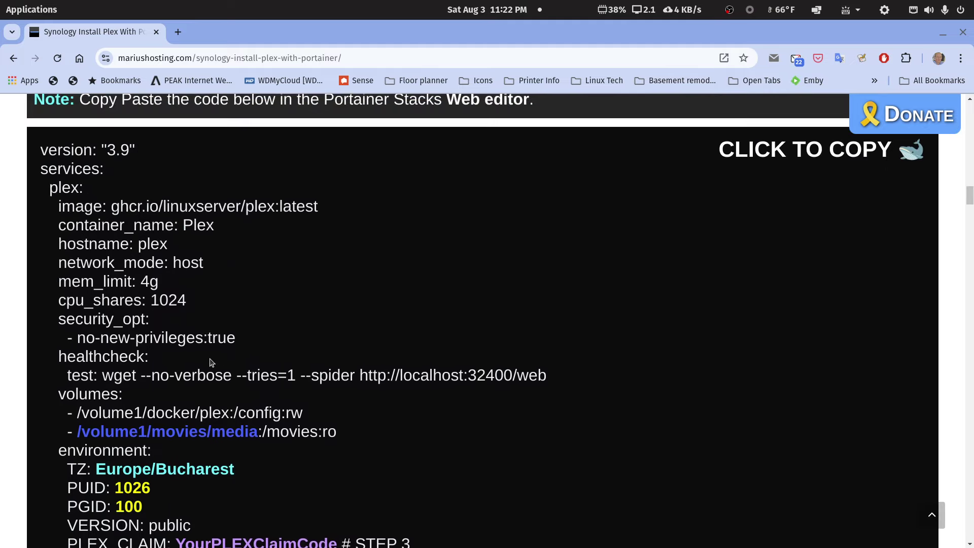
scroll(301, 359, down, 3)
scroll(124, 166, up, 4)
scroll(123, 166, up, 3)
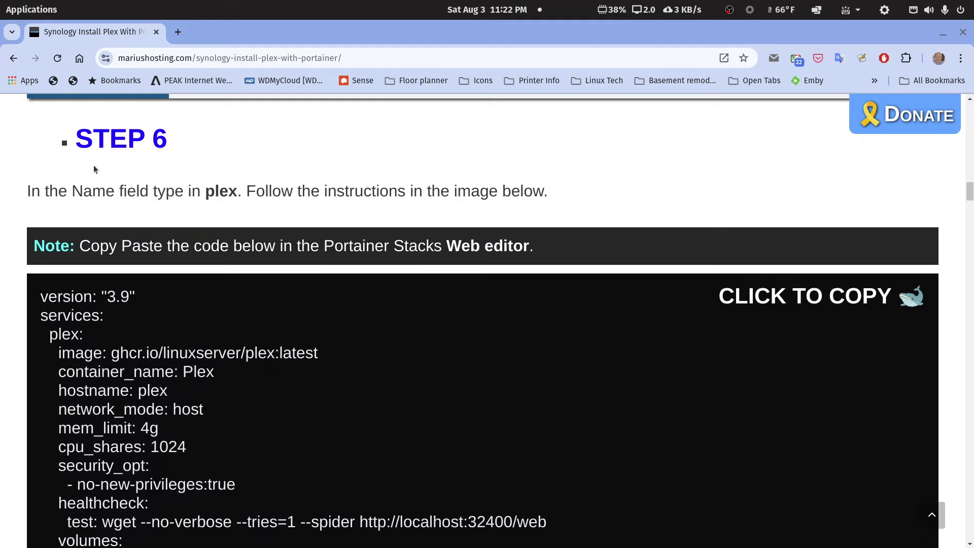
- Return to the Plex installation methods and open the hardware transcoding guide at its Portainer stack code
click(14, 59)
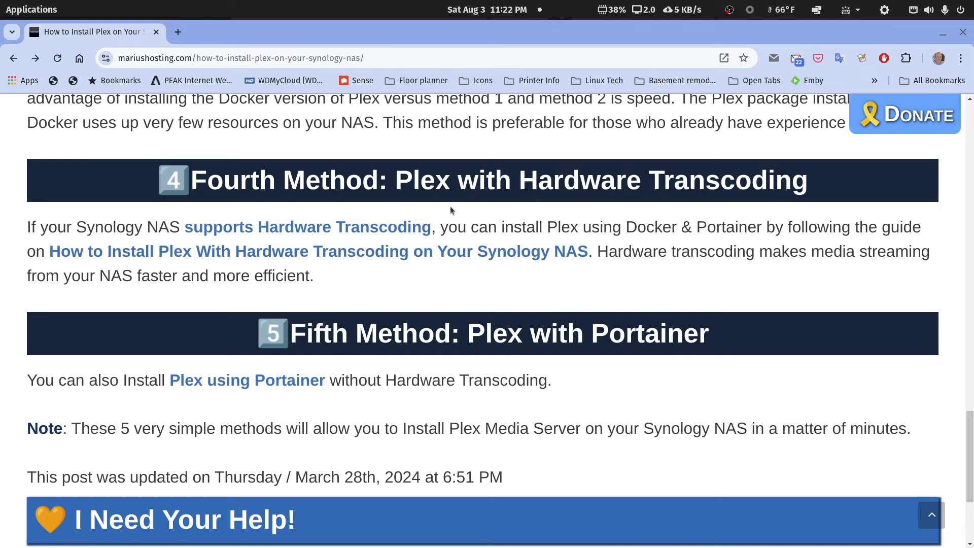
click(459, 190)
scroll(392, 316, down, 5)
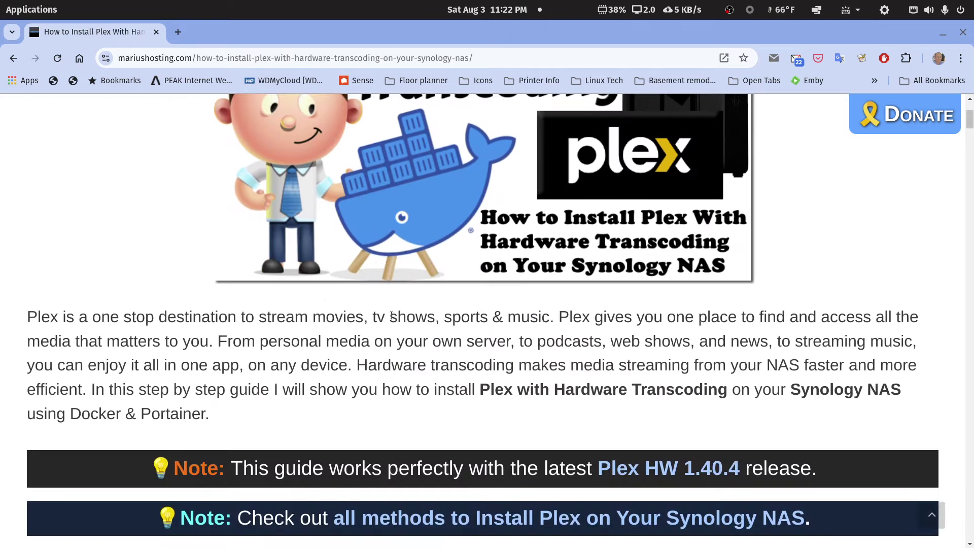
scroll(391, 315, down, 20)
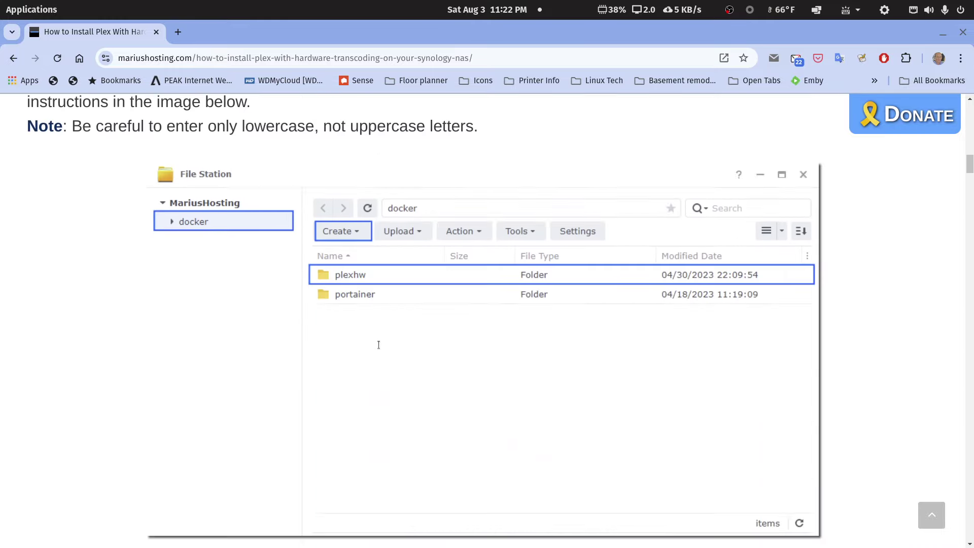
scroll(379, 345, down, 20)
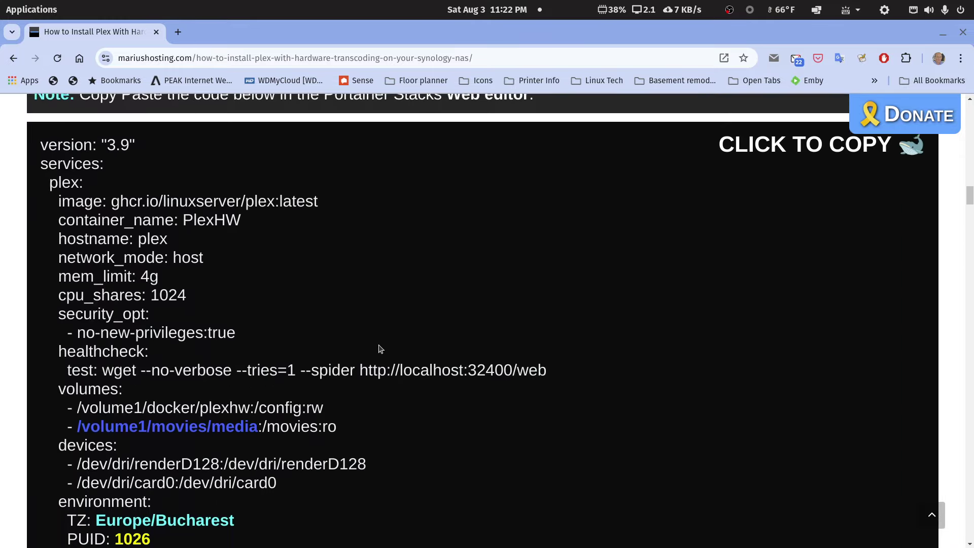
scroll(380, 349, down, 2)
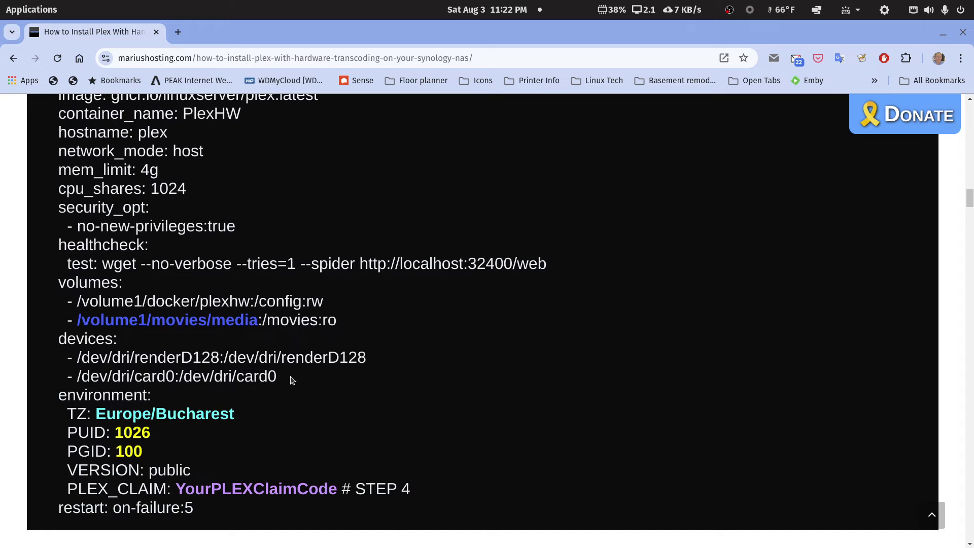
- Examine the devices block with the /dev/dri entries and the /volume1/movies/media:/movies:ro mapping in the hardware transcoding stack code
drag(292, 378, 29, 335)
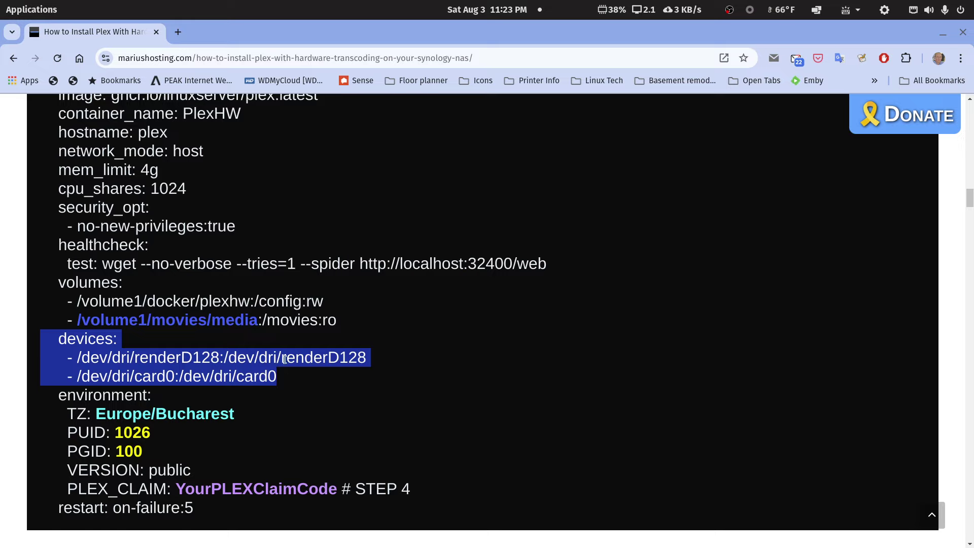
mouse_move(166, 374)
mouse_down()
mouse_move(133, 354)
mouse_move(166, 374)
mouse_up()
click(226, 378)
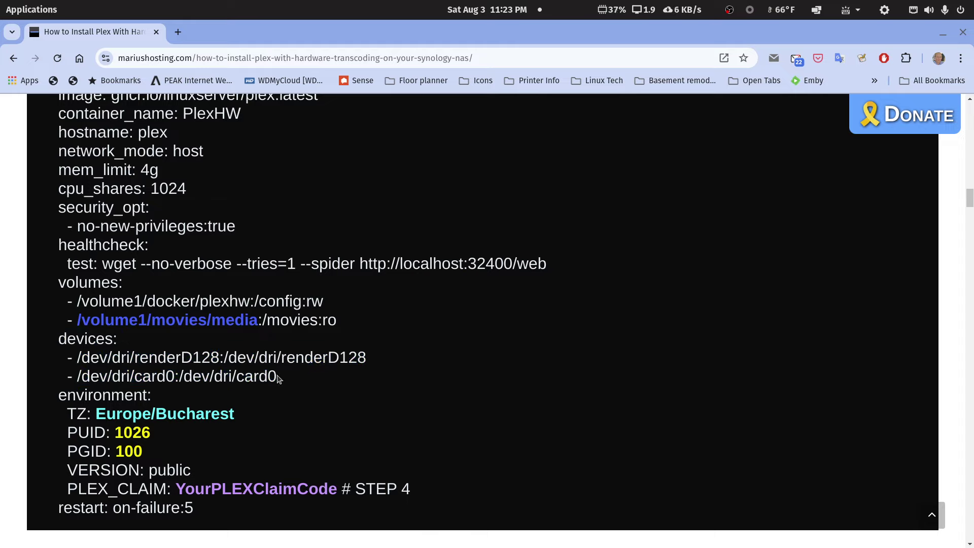
drag(78, 323, 339, 328)
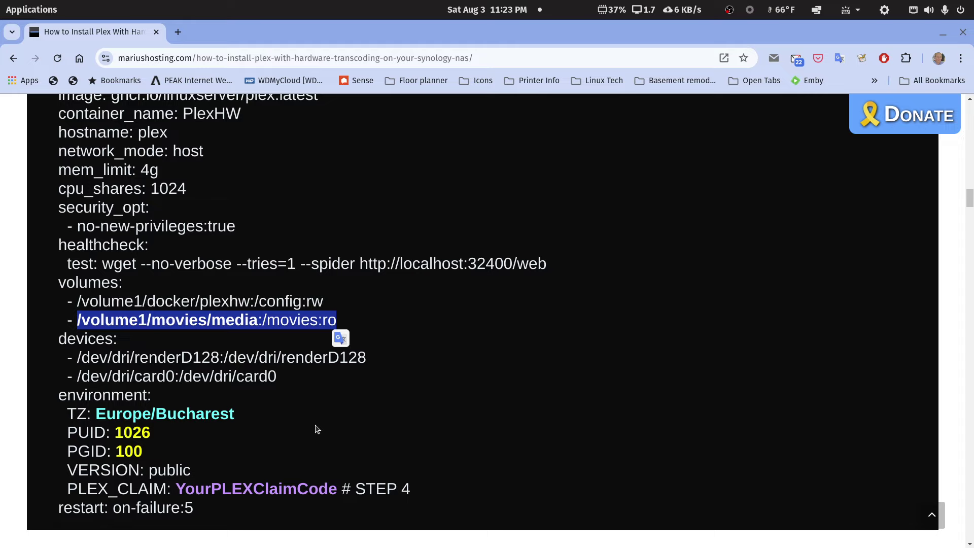
scroll(315, 429, up, 5)
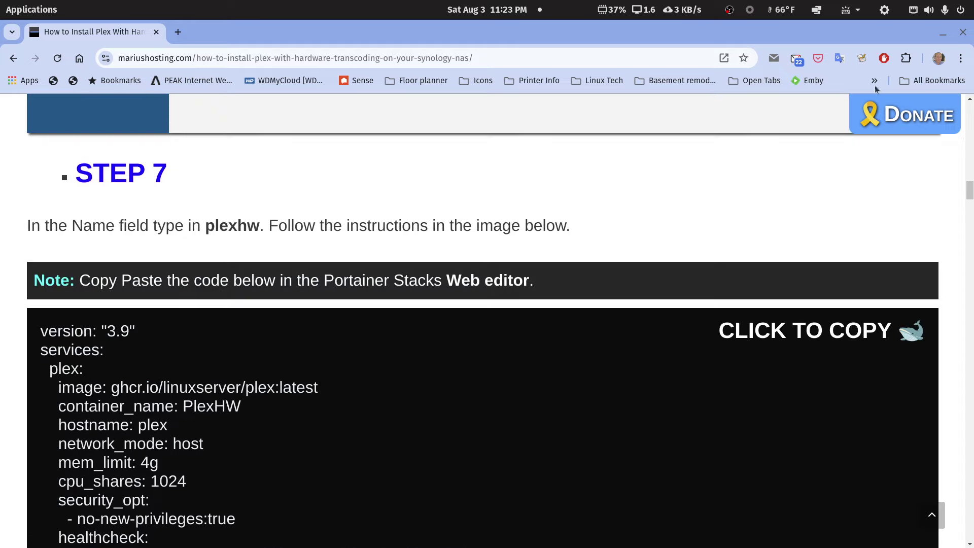
- Minimize the browser, switch to Synology DSM and check the Container Manager overview before closing it
click(941, 34)
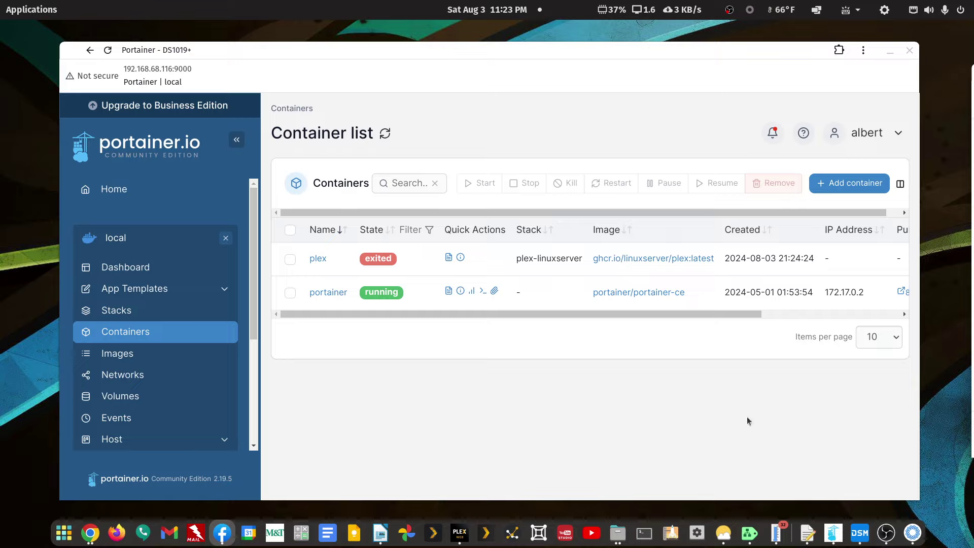
click(859, 533)
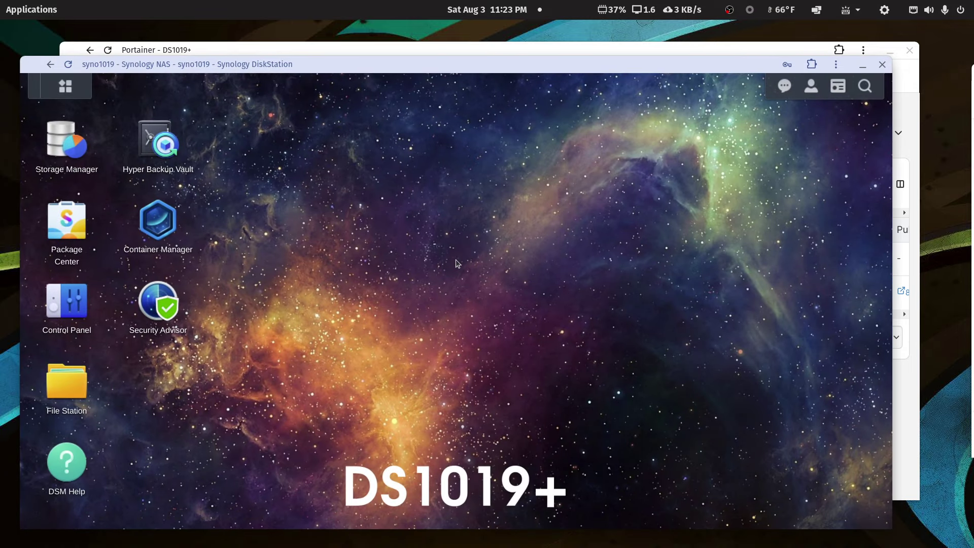
click(159, 252)
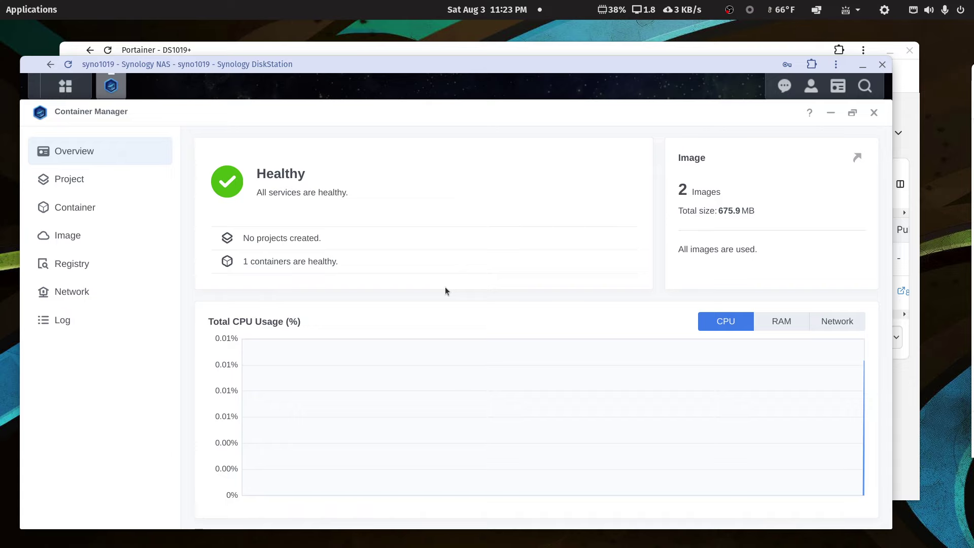
click(874, 113)
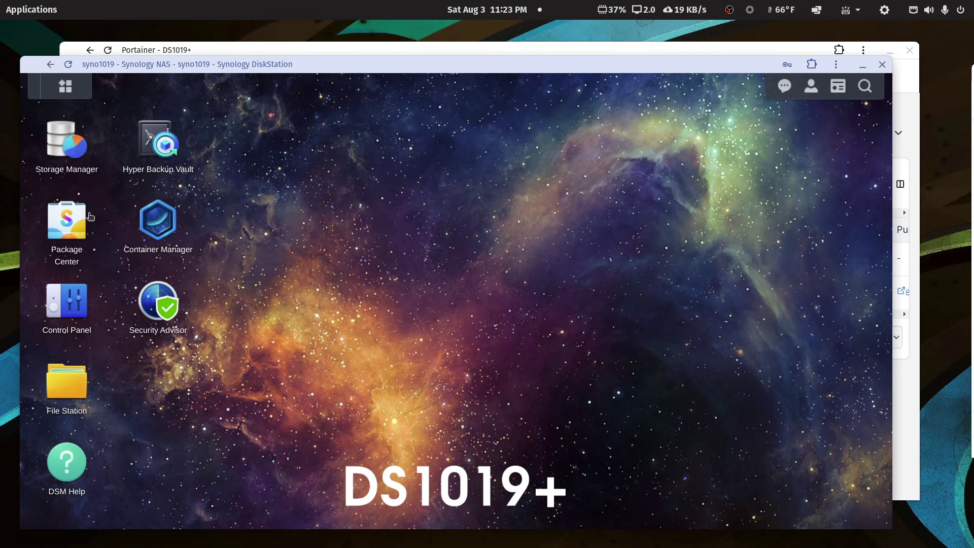
- Open the My UID and GID task for editing in the Task Scheduler of the DSM Control Panel
click(68, 297)
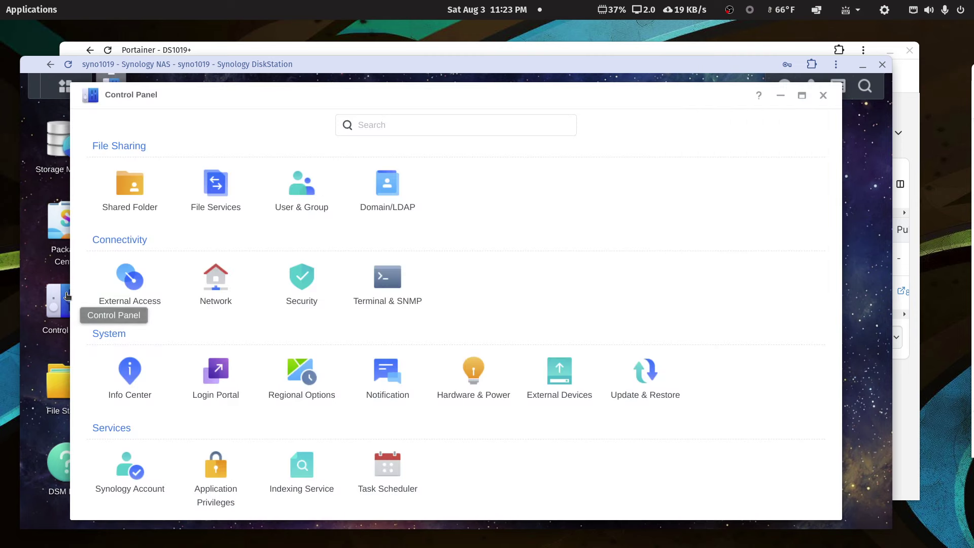
click(385, 467)
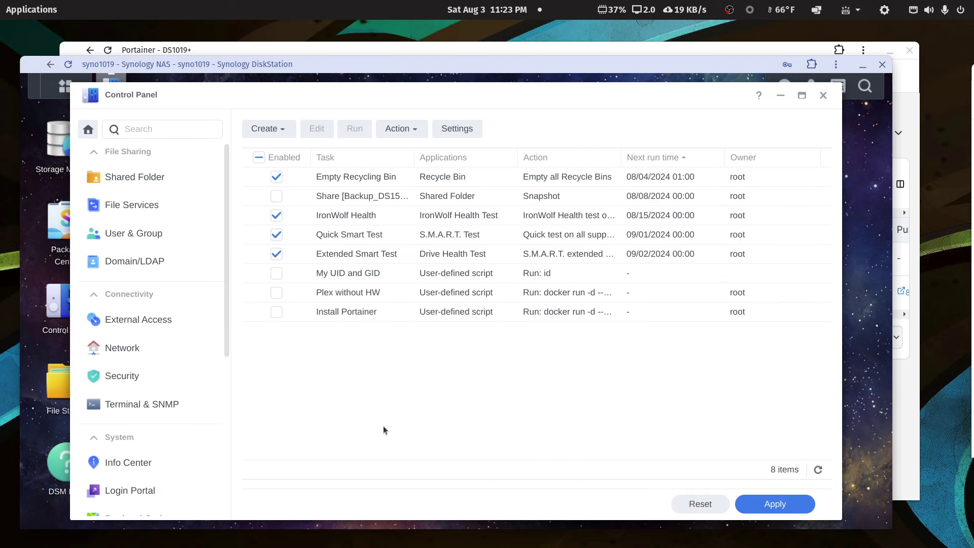
click(333, 275)
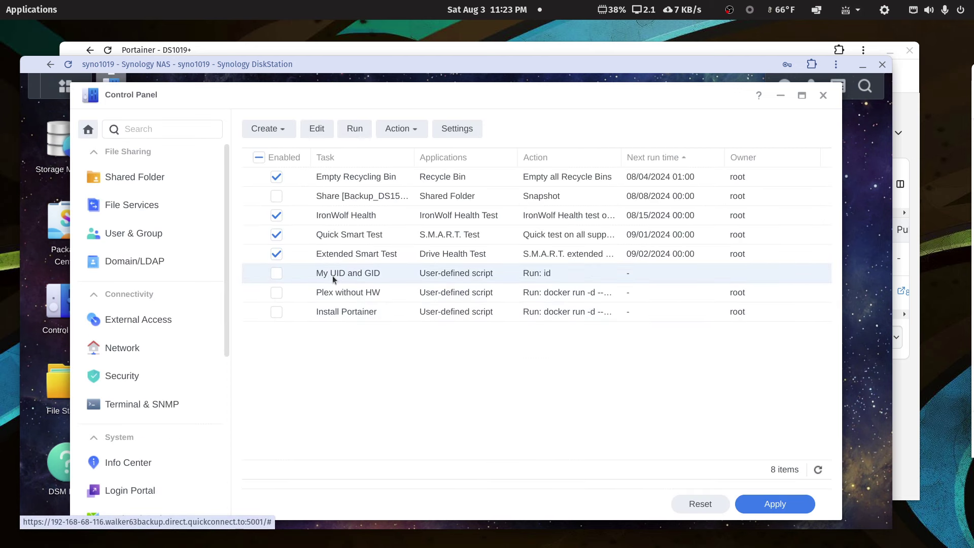
click(317, 129)
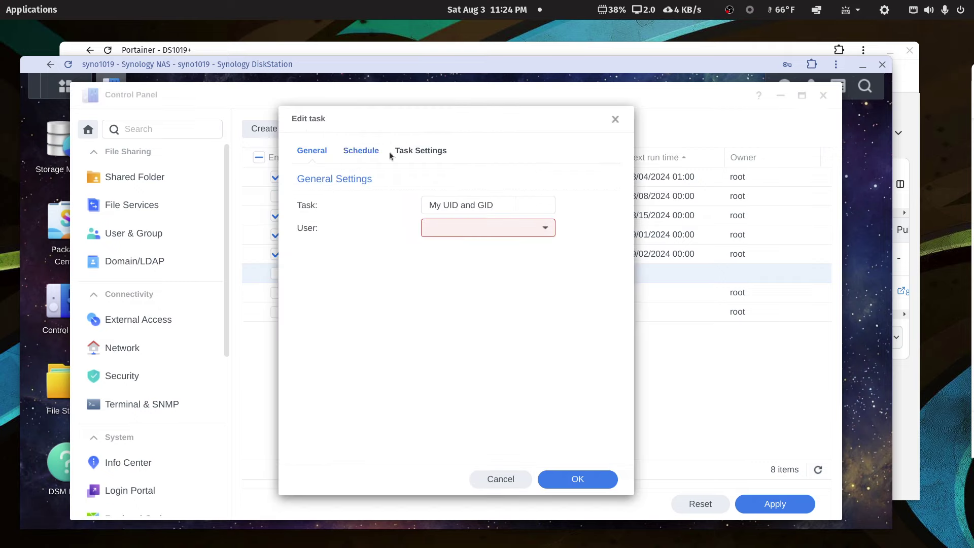
- Review the task's general, schedule and run command settings, including its user-defined script, and cancel the edit
click(402, 150)
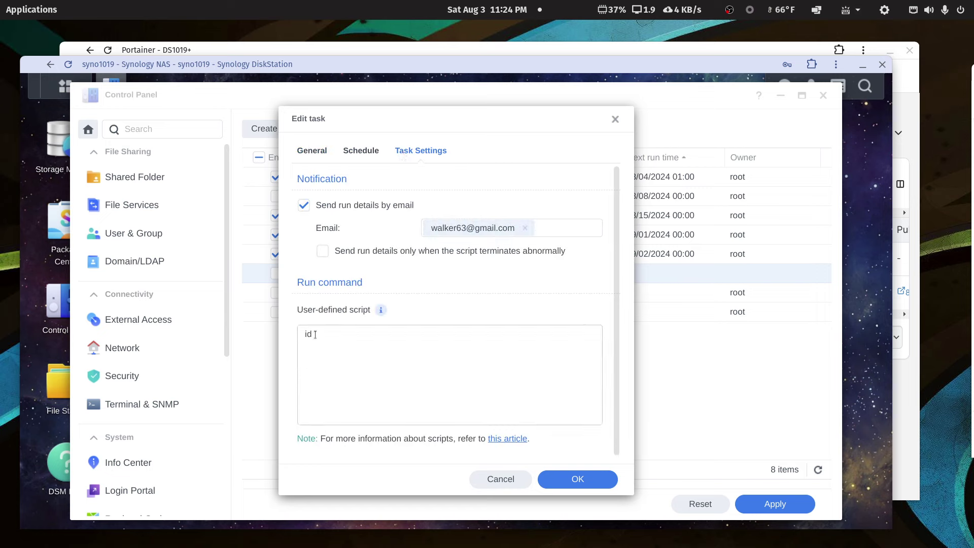
click(313, 151)
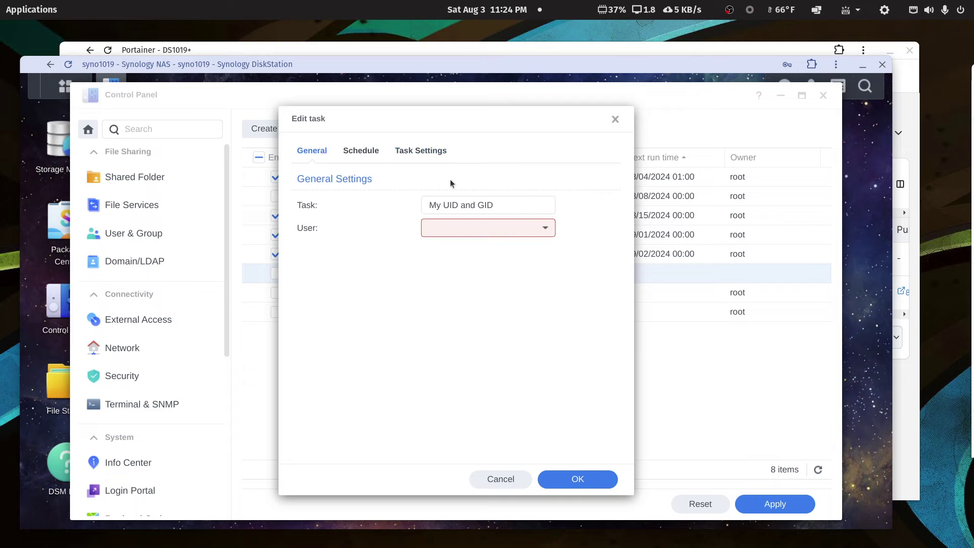
click(383, 155)
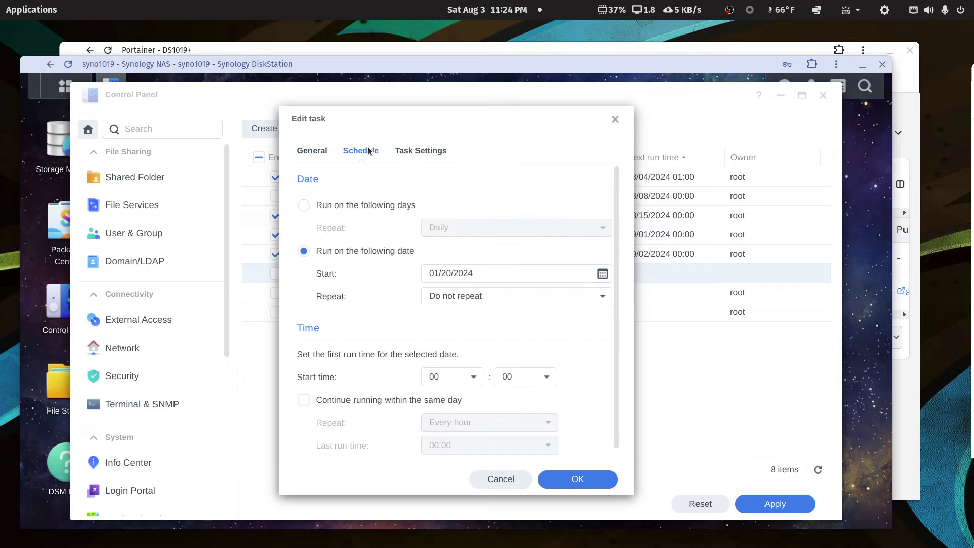
click(404, 153)
click(317, 332)
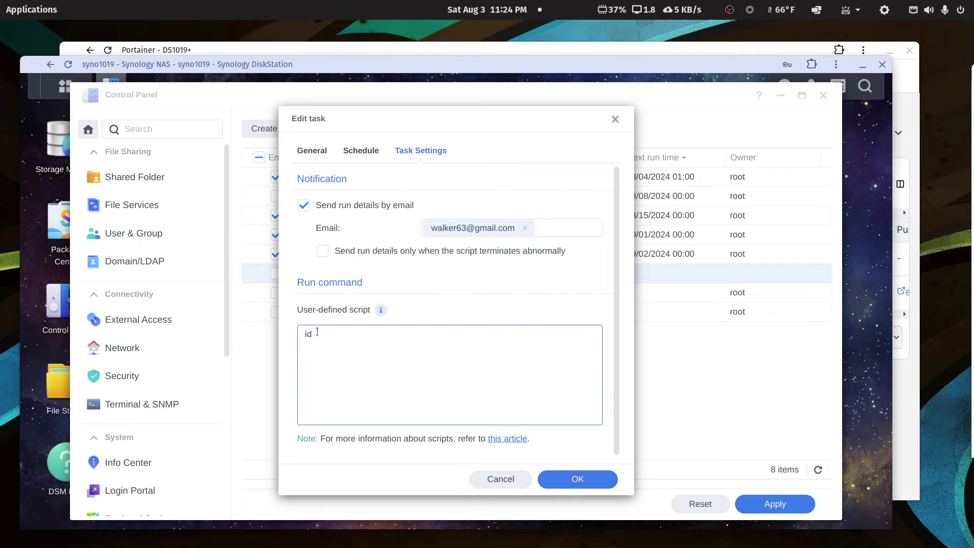
click(507, 480)
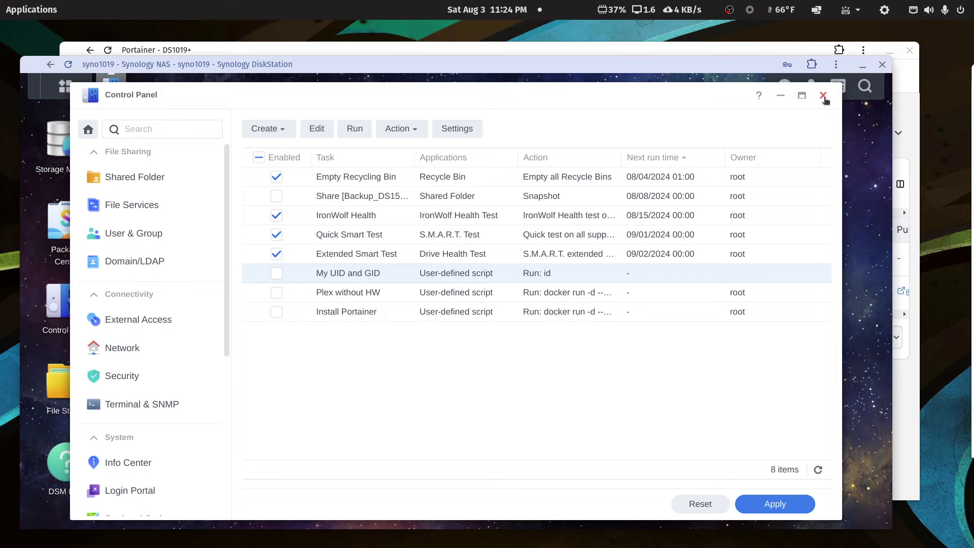
- Close the Control Panel, minimize the DSM window and maximize the Portainer container list
click(824, 97)
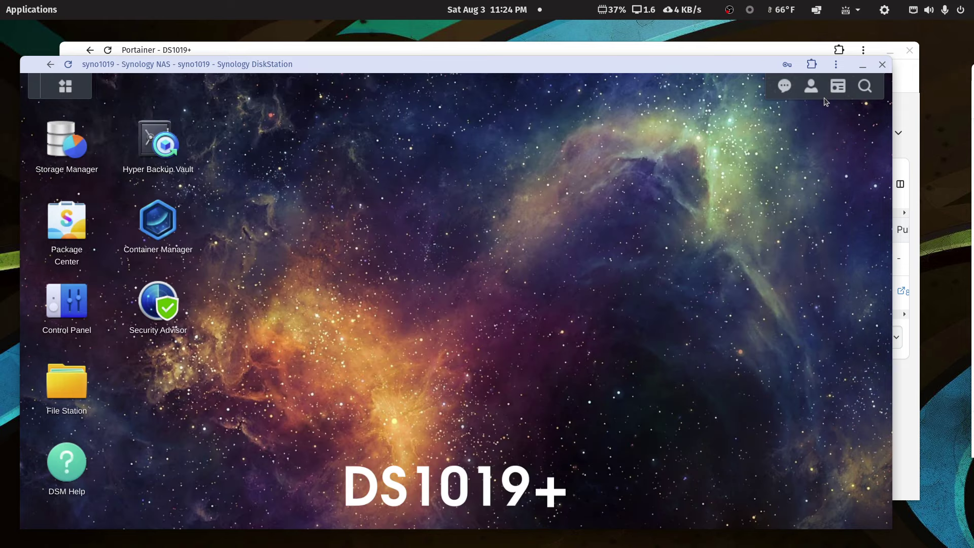
click(861, 67)
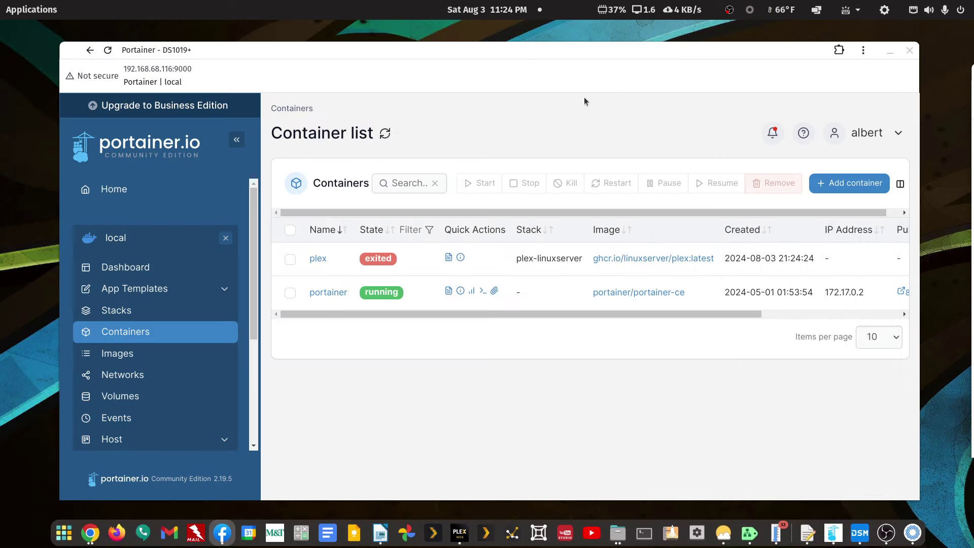
double_click(625, 50)
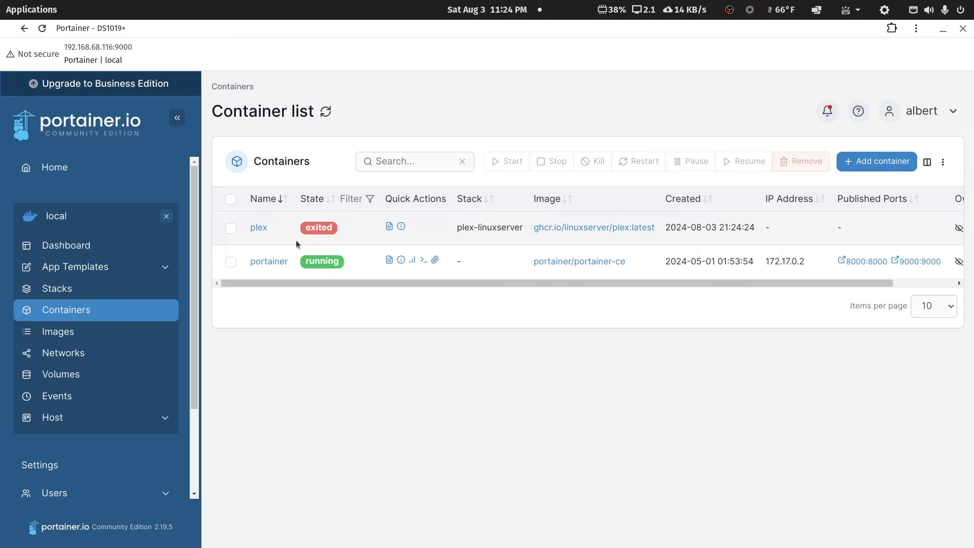
- Open the plex-linuxserver stack's compose file in the stack editor
click(63, 294)
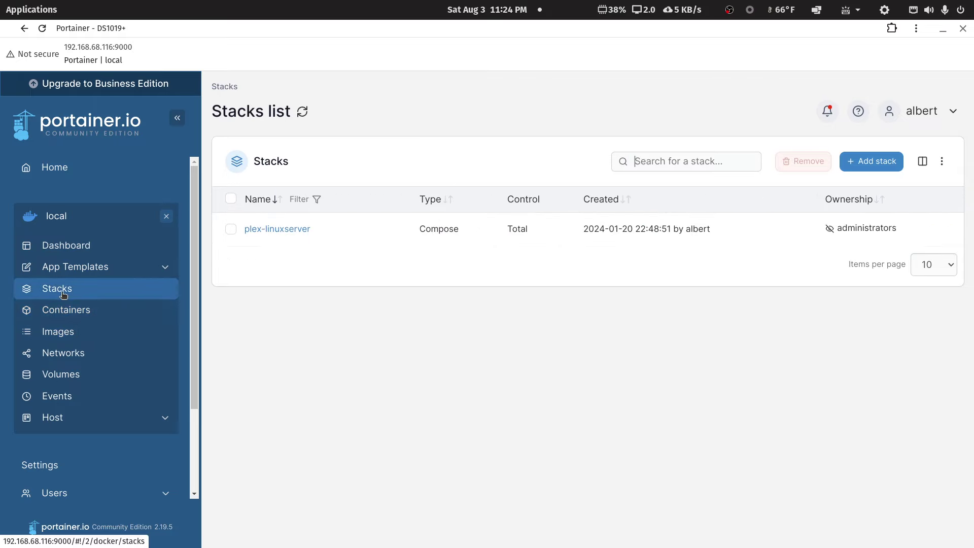
click(289, 230)
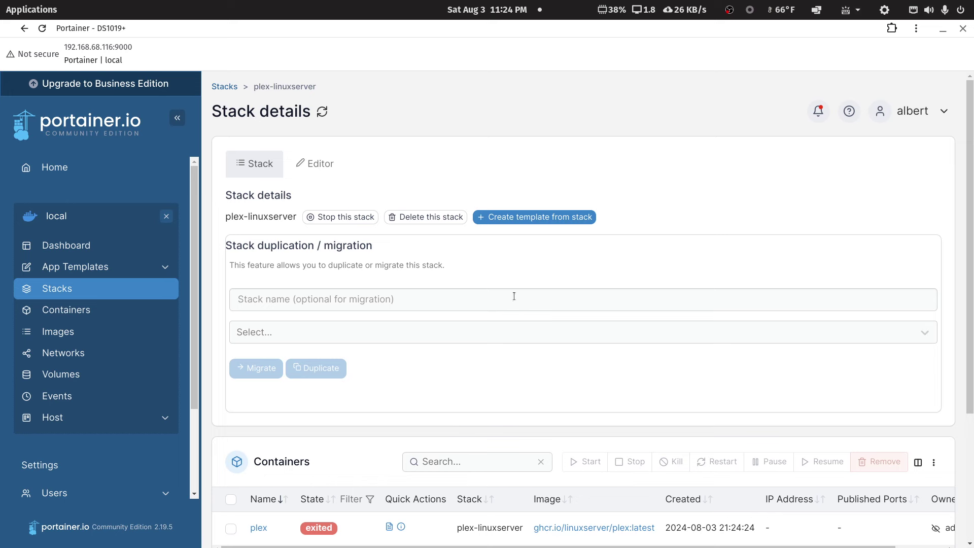
click(316, 164)
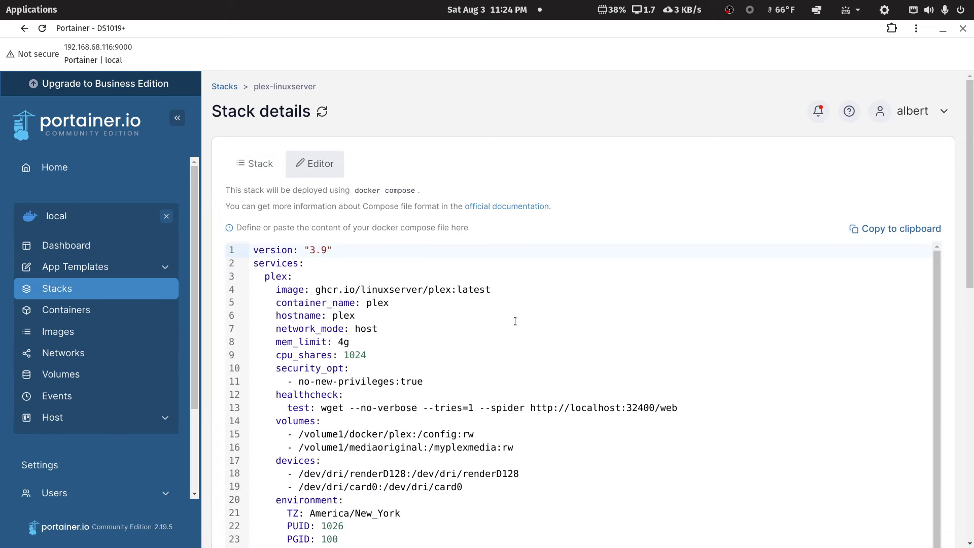
scroll(515, 320, down, 4)
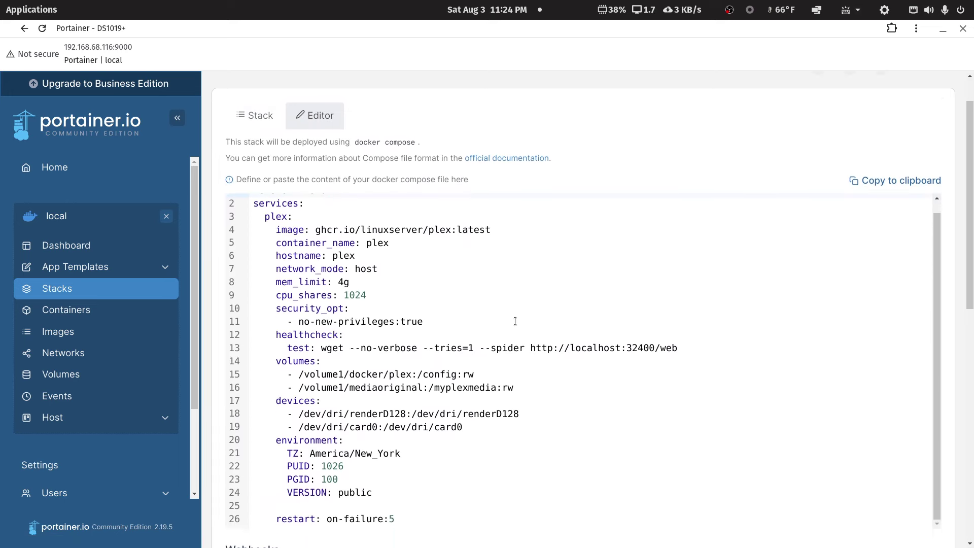
scroll(467, 390, up, 1)
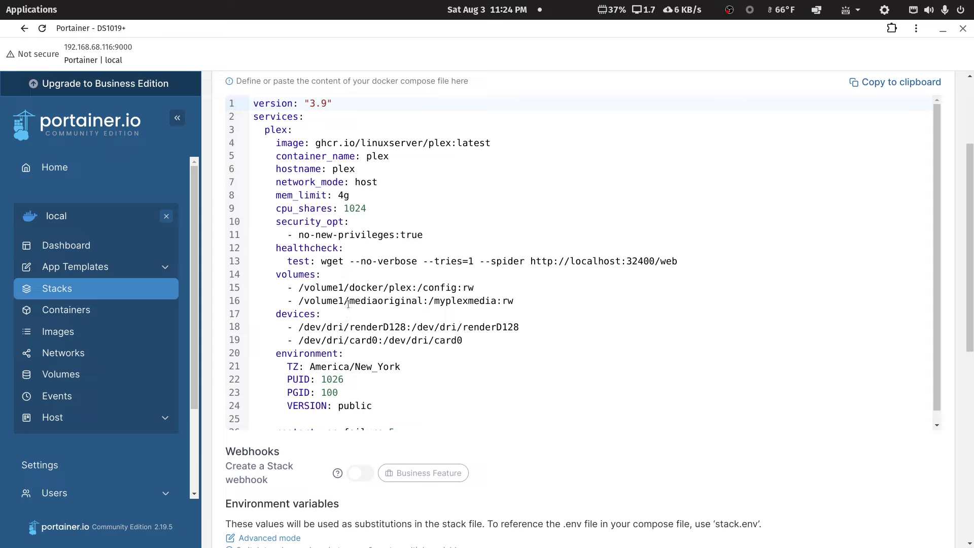
- Examine the media volume mapping in the compose file, comparing the host path with the /myplexmedia container path
drag(349, 301, 423, 301)
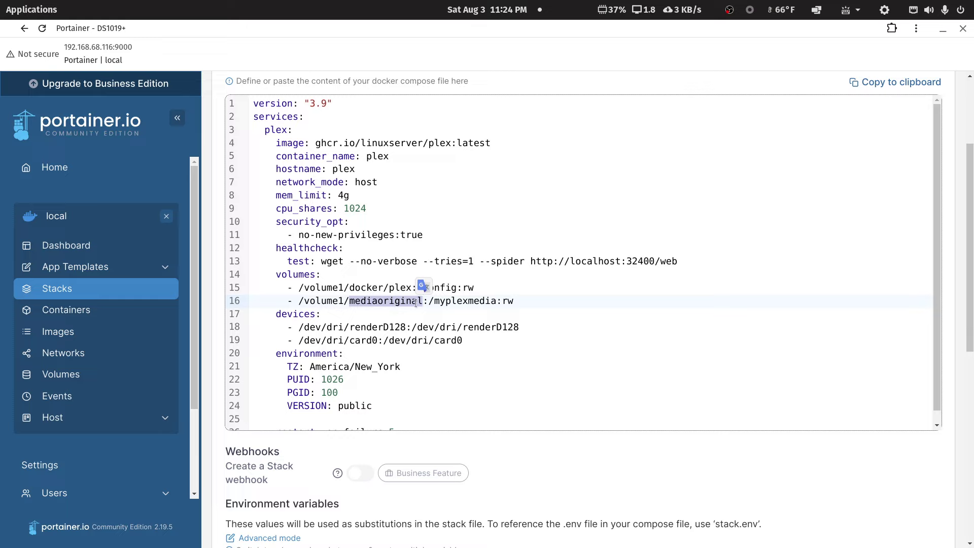
click(417, 304)
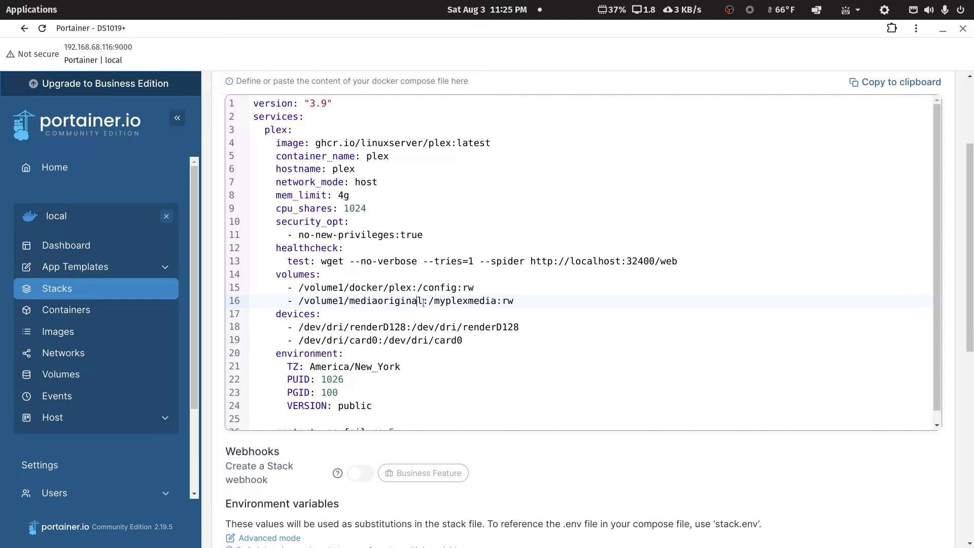
drag(435, 302, 498, 302)
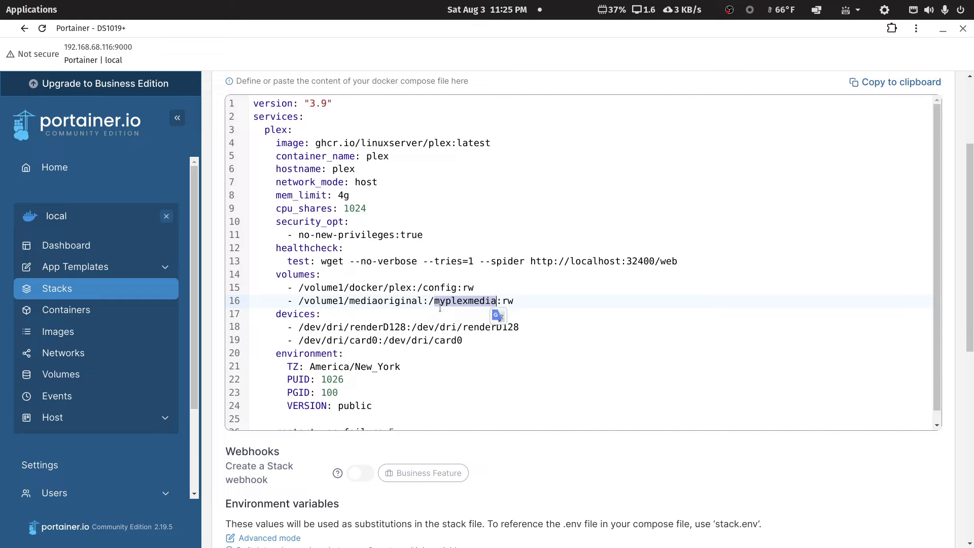
click(425, 303)
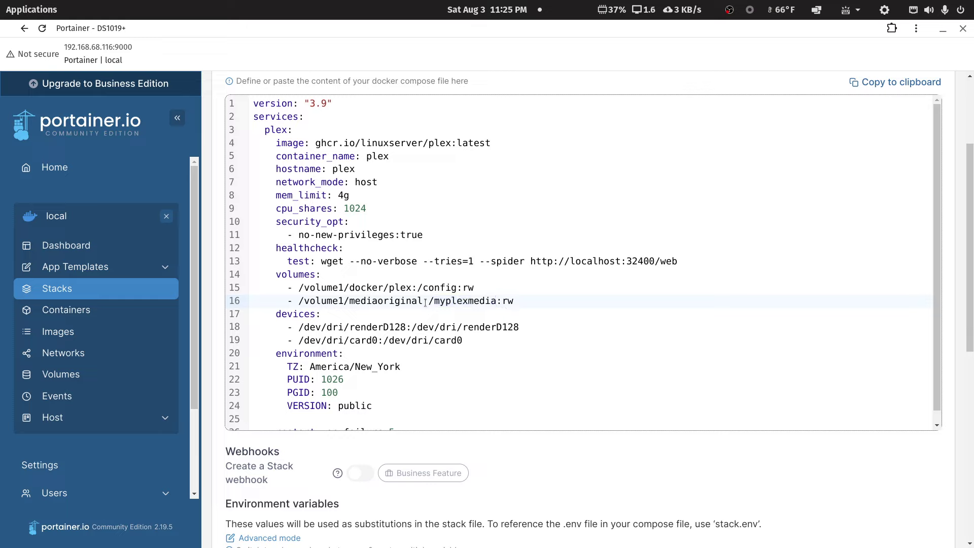
drag(429, 302, 496, 301)
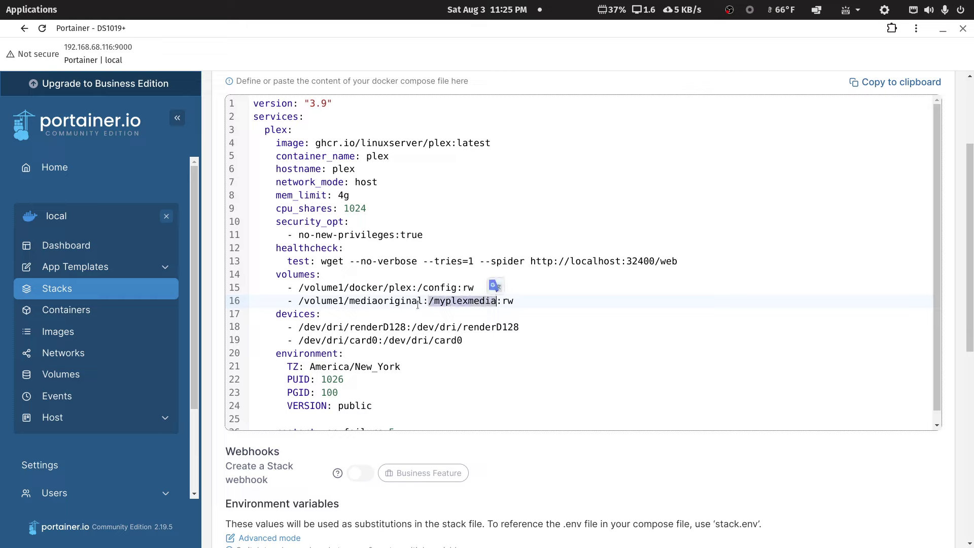
drag(423, 300, 304, 302)
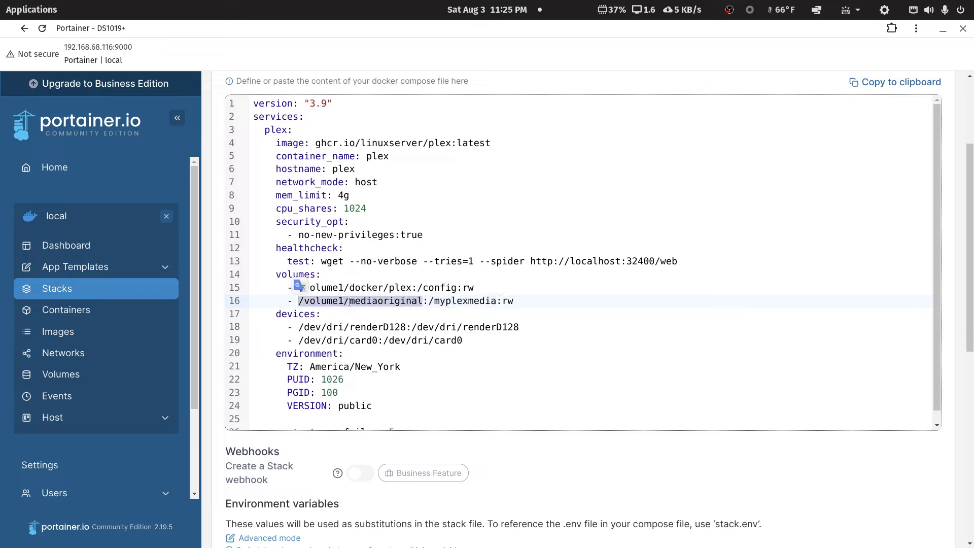
click(412, 303)
- Review the transcoding device entries and the TZ, PUID and PGID environment values in the compose file
drag(476, 345, 287, 327)
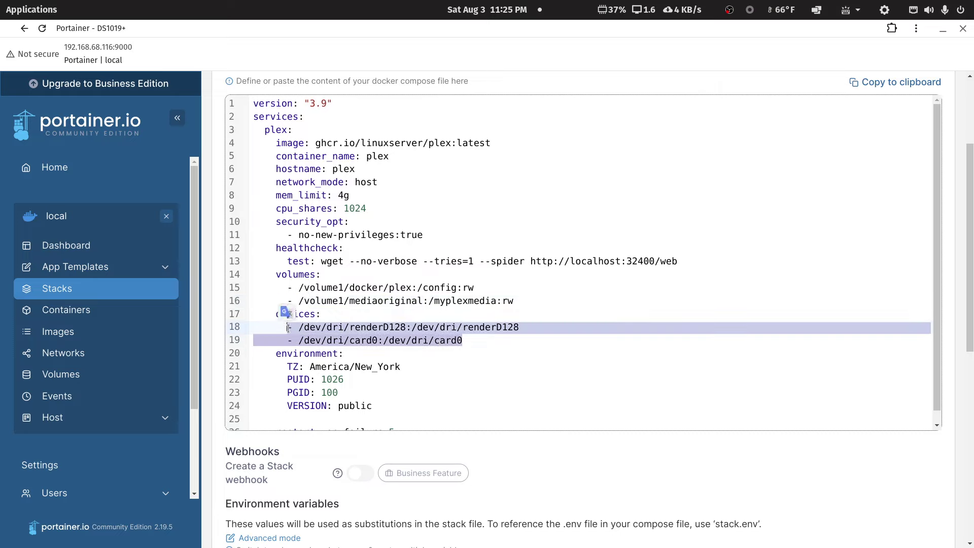
click(499, 341)
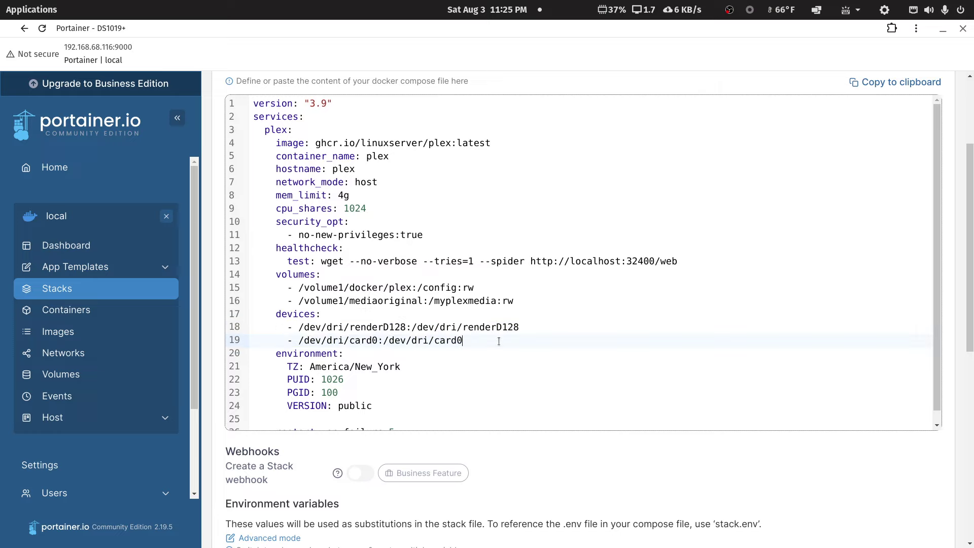
drag(310, 366, 399, 366)
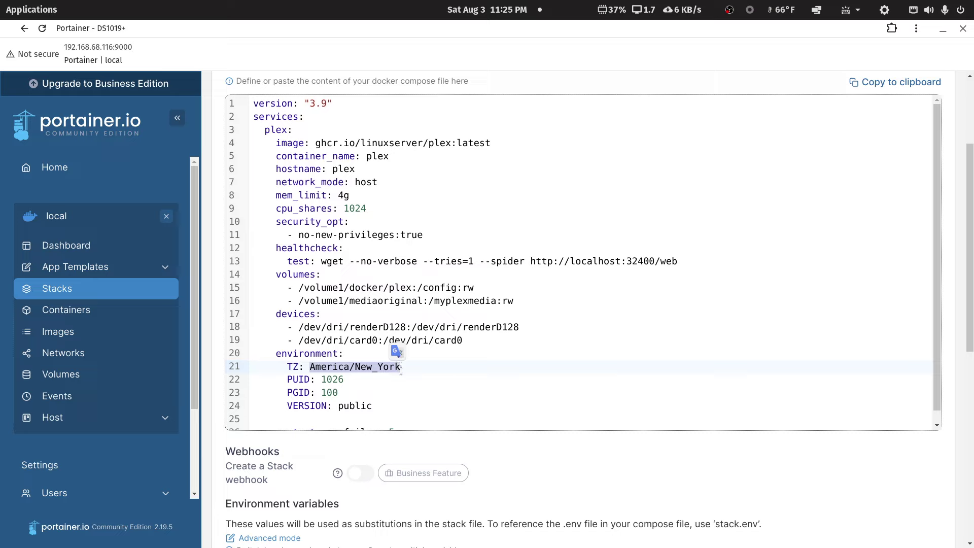
click(400, 367)
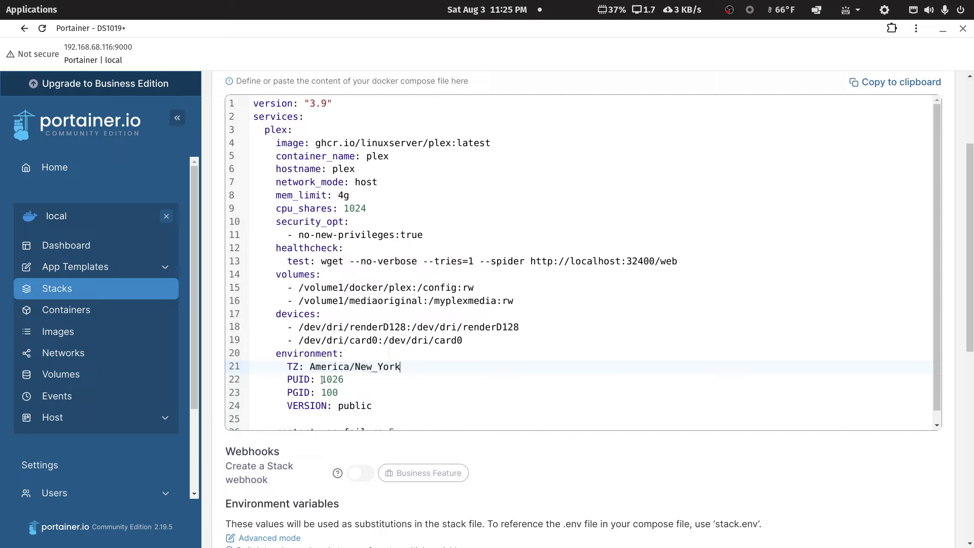
drag(321, 380, 339, 393)
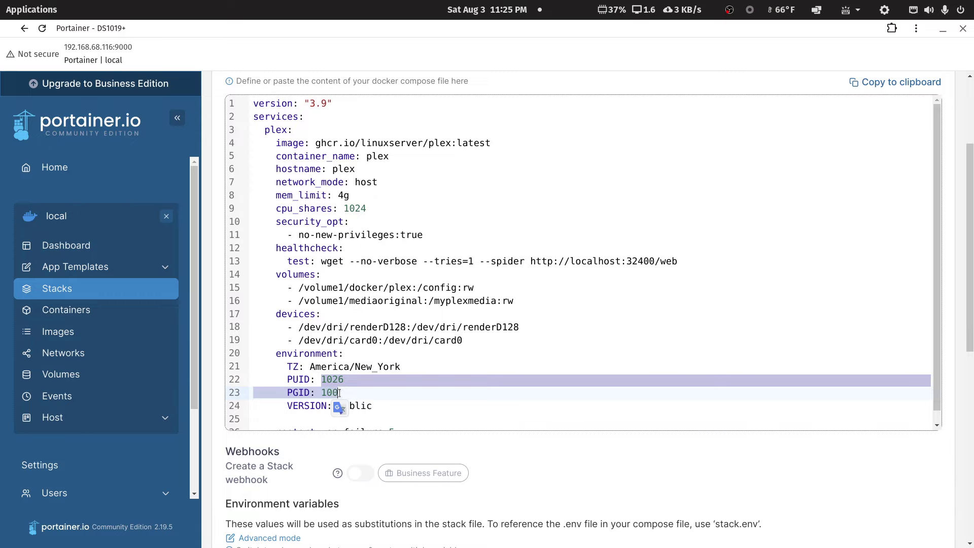
click(340, 395)
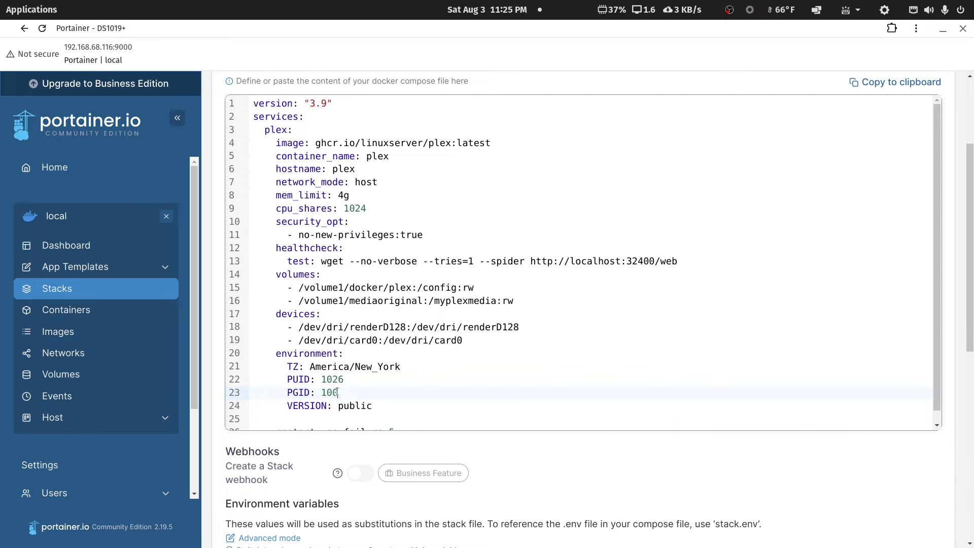
scroll(335, 388, down, 1)
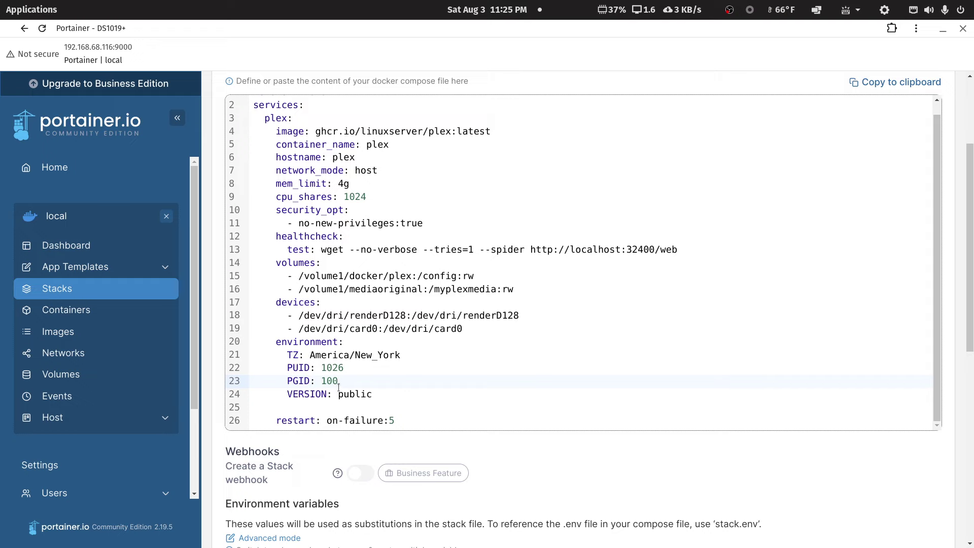
scroll(343, 386, up, 4)
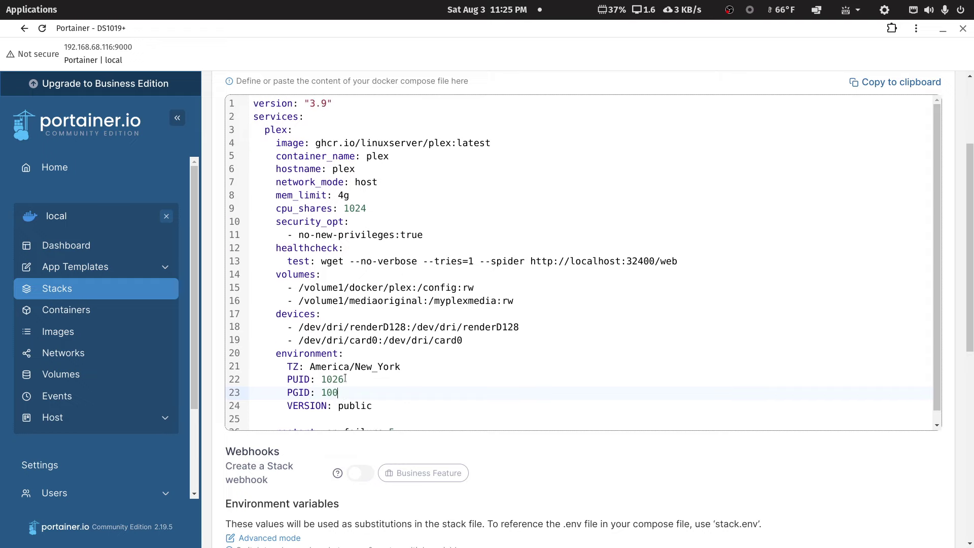
- Try to update the stack with Re-pull image and redeploy enabled, and dismiss the notification
scroll(352, 353, down, 1)
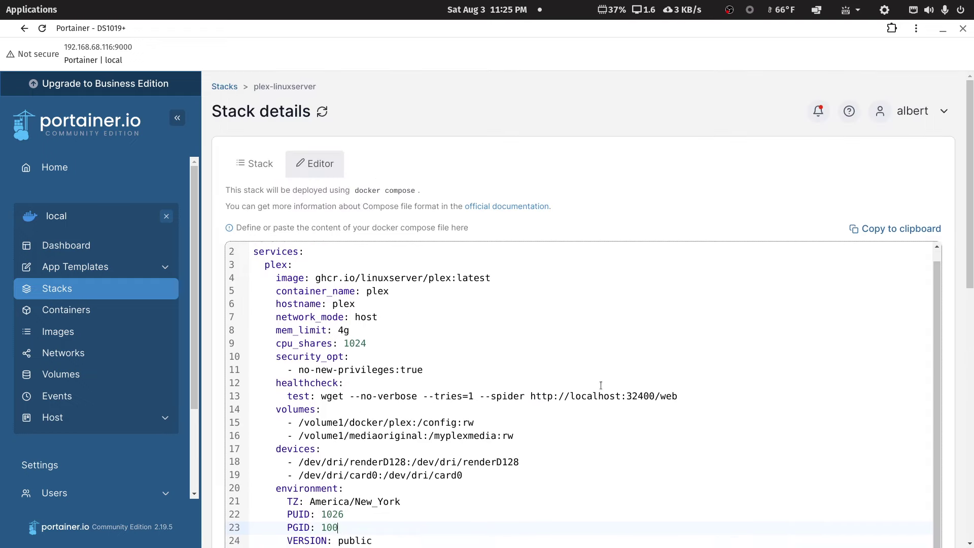
scroll(600, 386, down, 5)
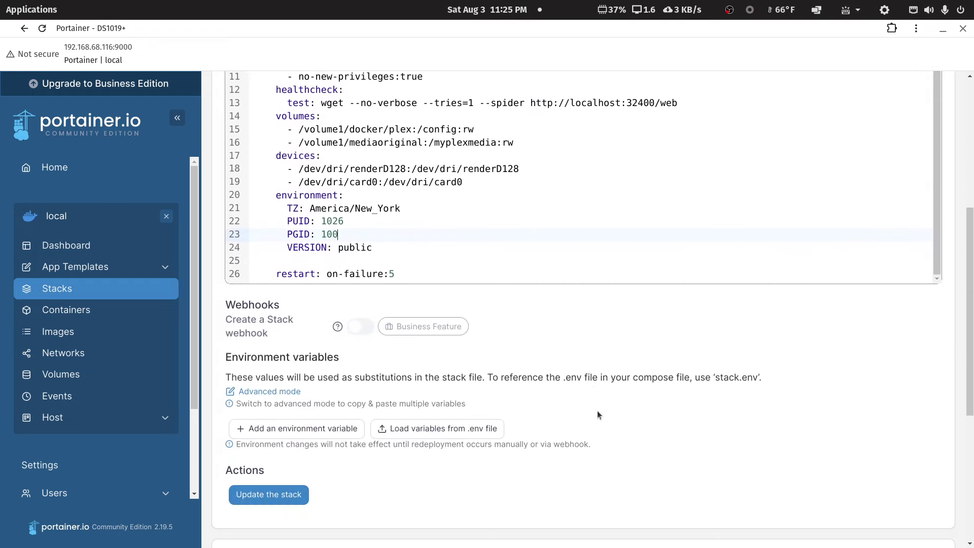
click(261, 499)
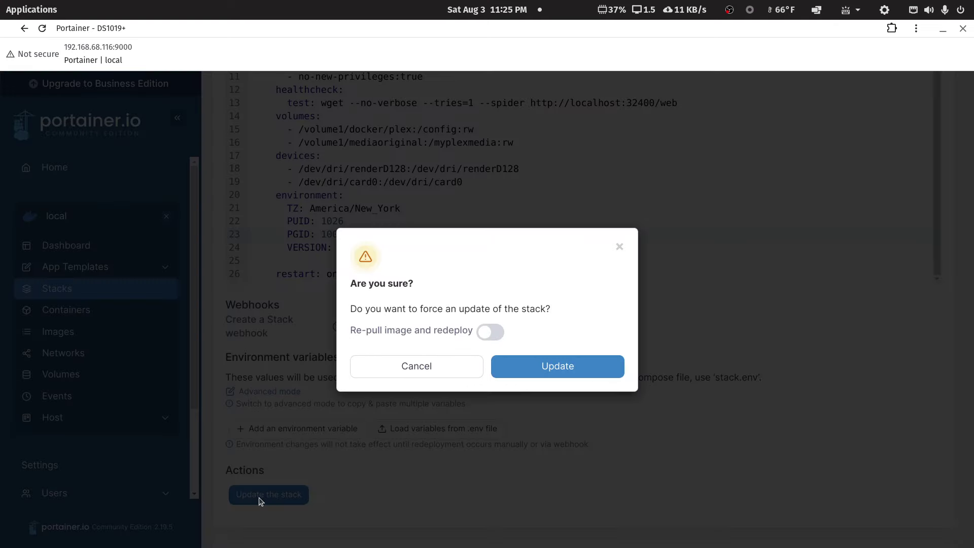
click(490, 332)
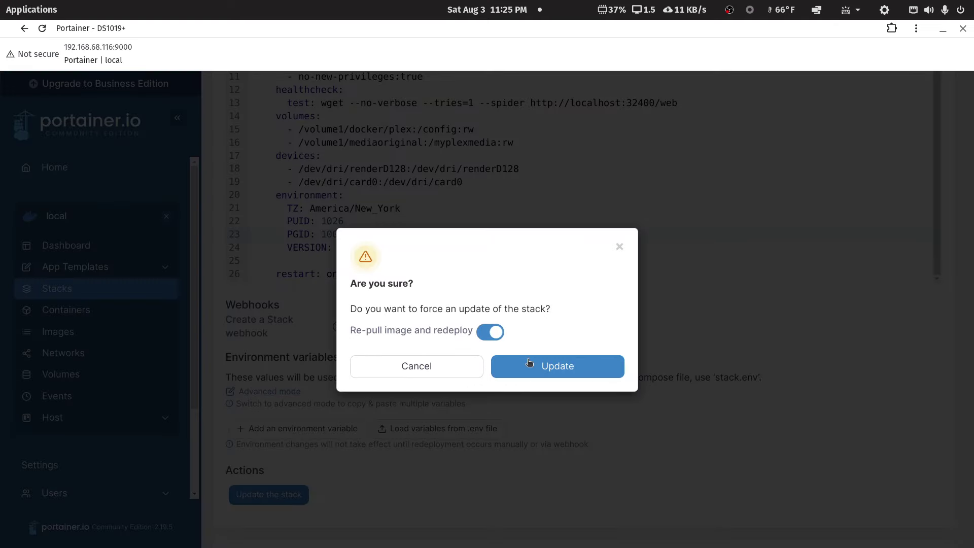
click(565, 368)
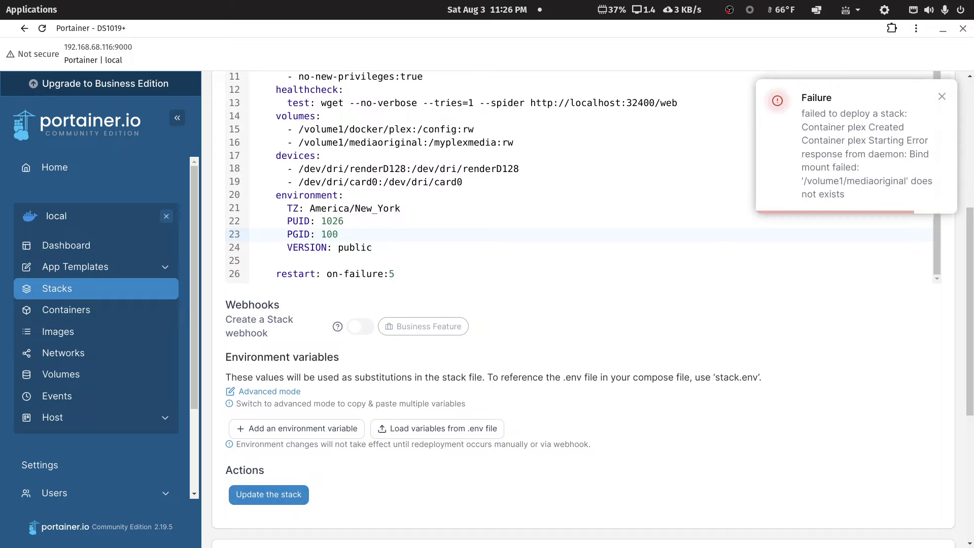
click(942, 97)
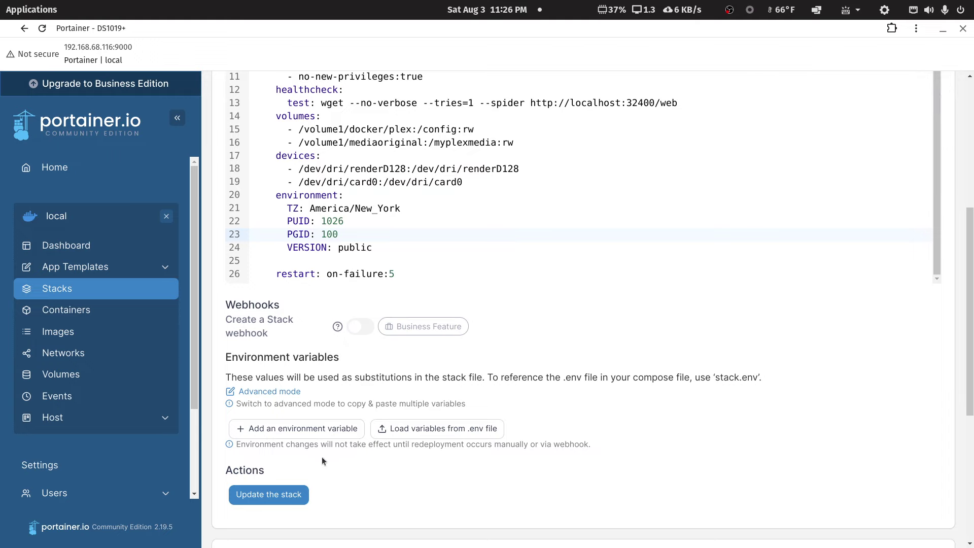
- Retry the forced stack update with image re-pull and redeployment, and close its notification
click(296, 495)
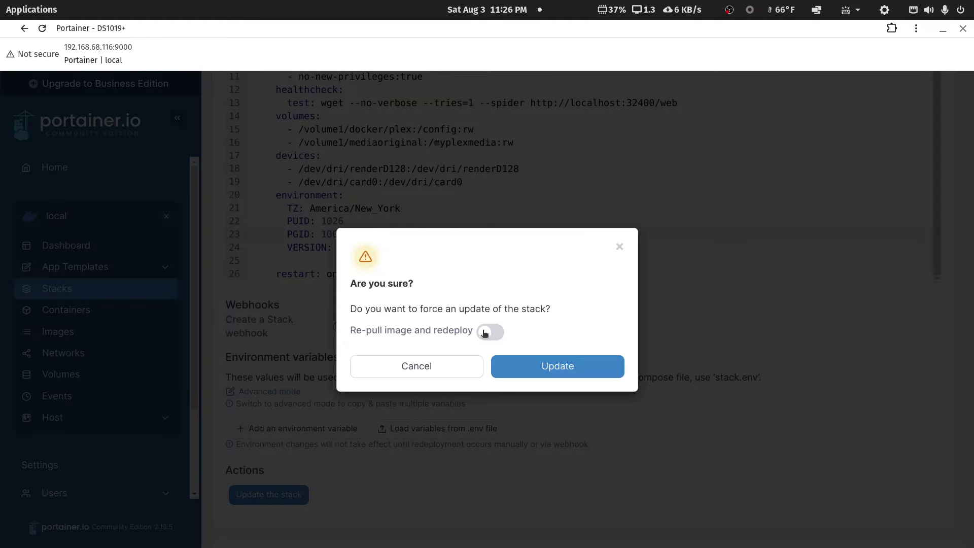
click(486, 333)
click(535, 368)
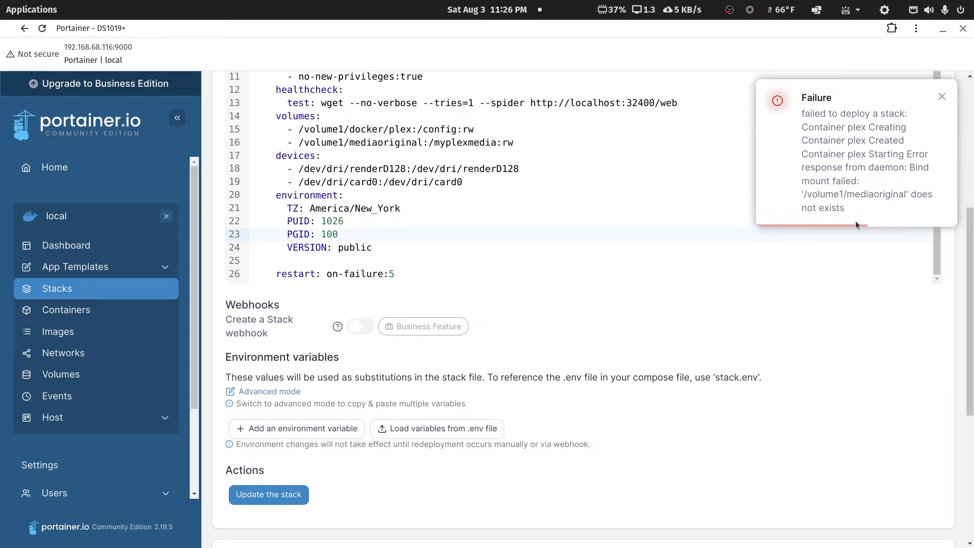
click(942, 94)
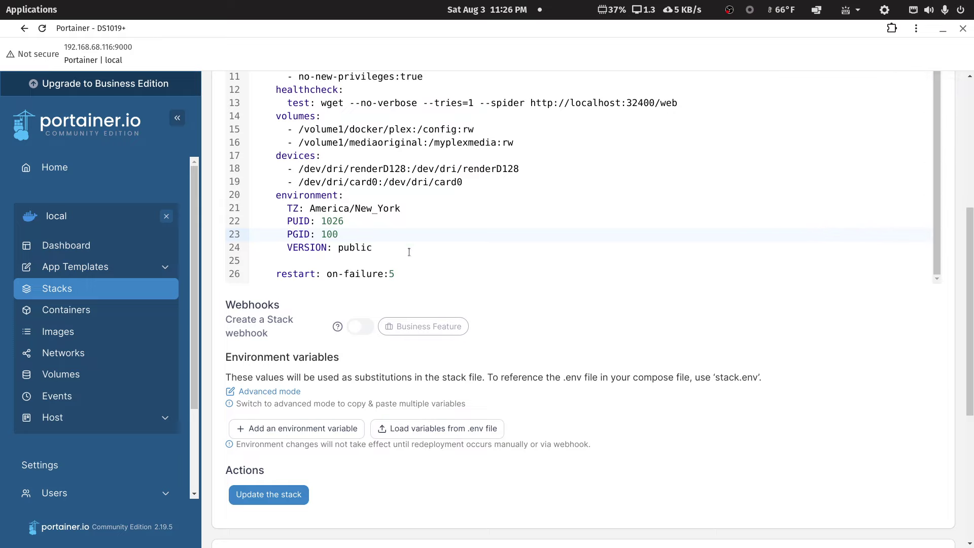
- Switch to Synology DSM, check the mediaoriginalmedia shared folder's name and contents in File Station, and return to Portainer
mouse_move(888, 543)
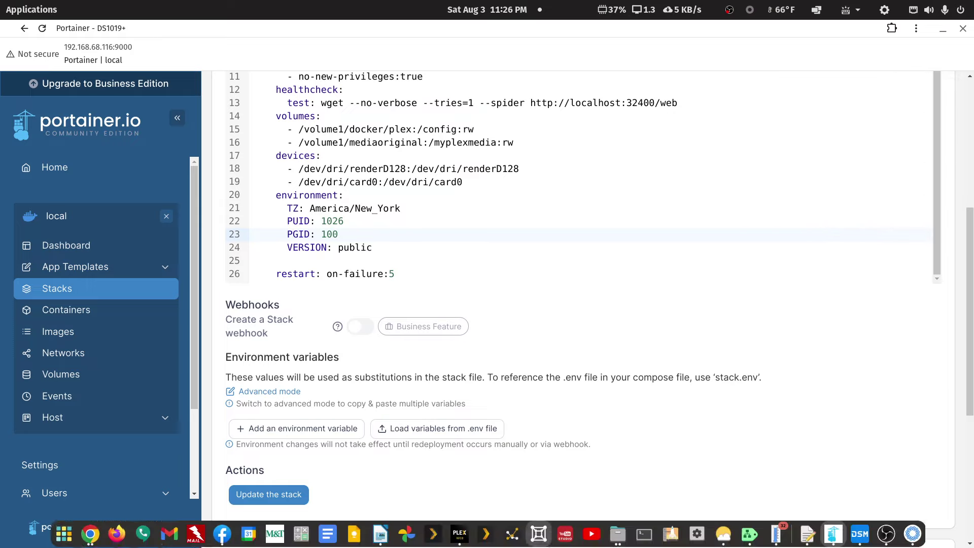
click(866, 537)
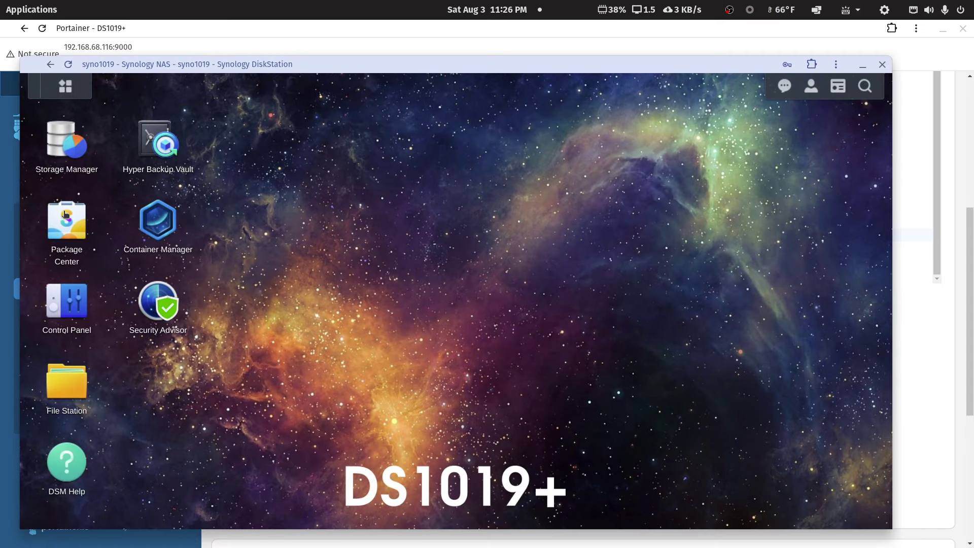
click(77, 389)
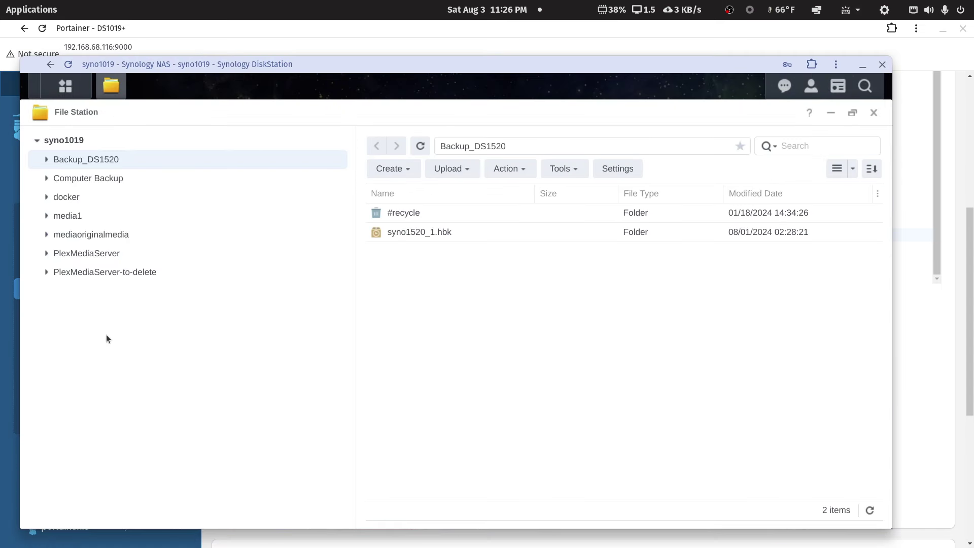
click(92, 237)
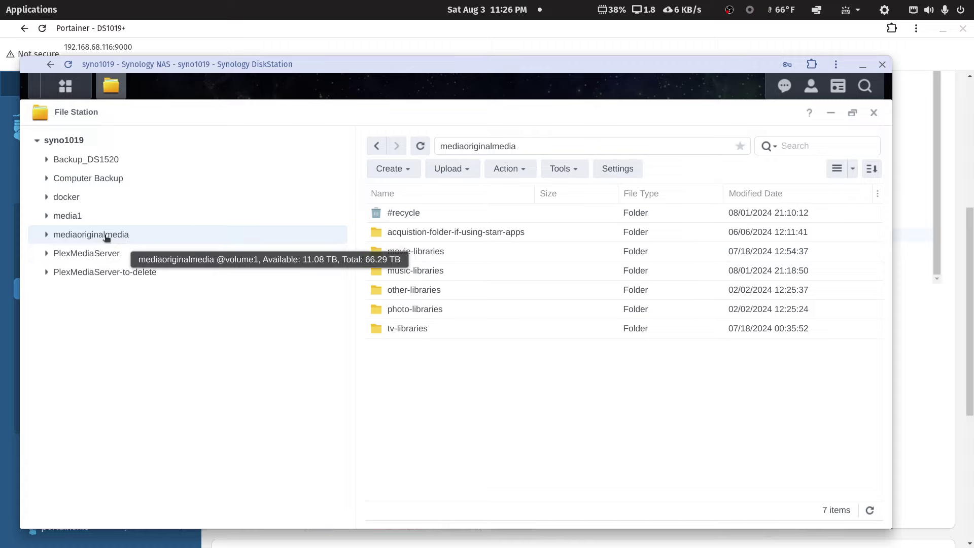
click(862, 67)
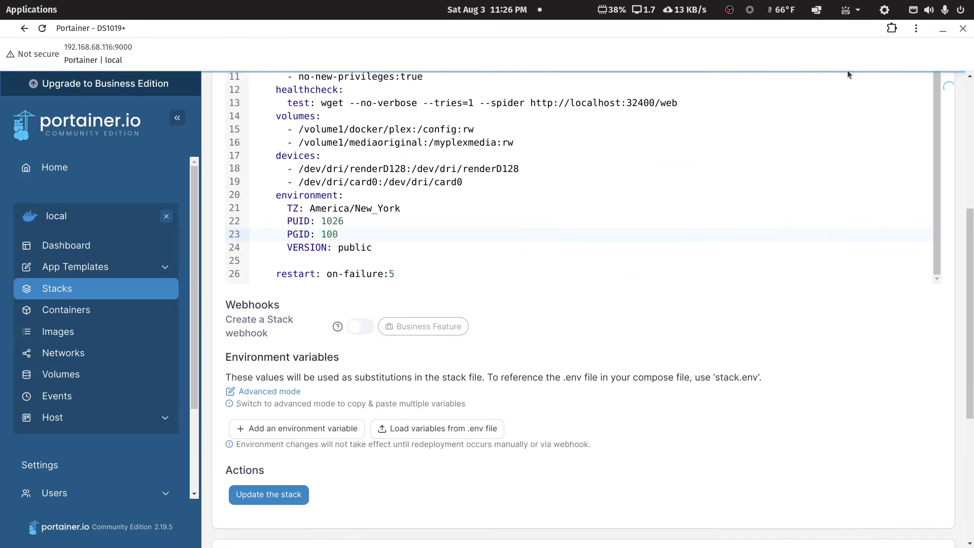
- Correct the media volume's host path in the compose file to /volume1/mediaoriginalmedia
click(420, 145)
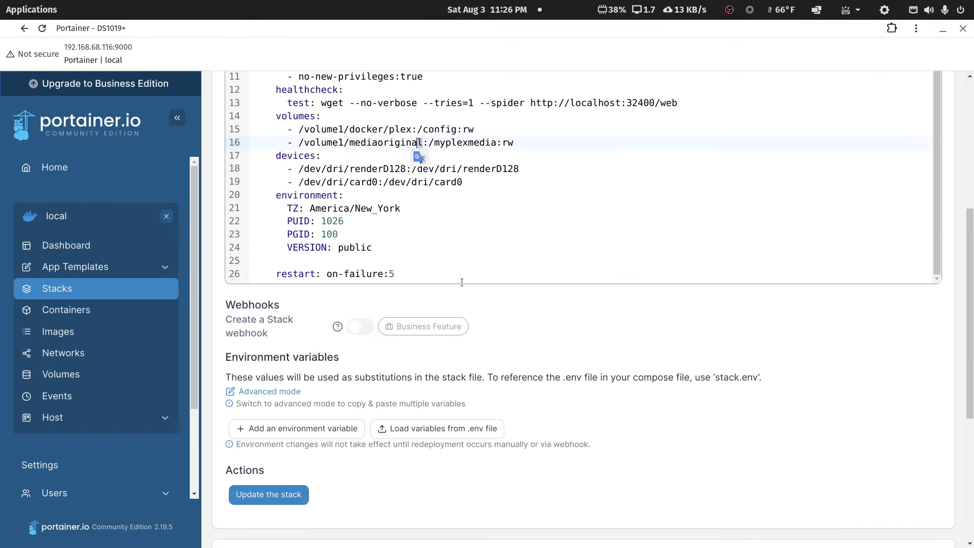
key(Right)
text(media)
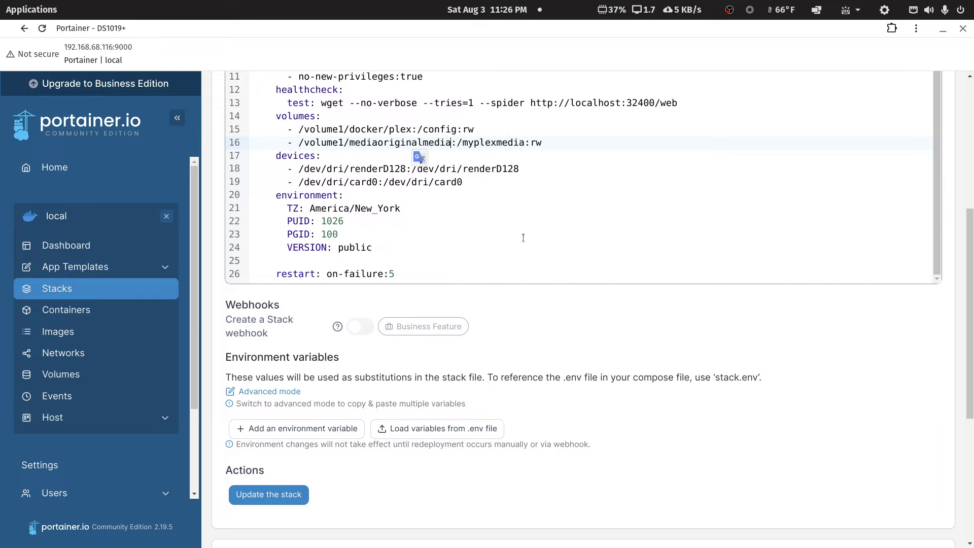
- Update the stack with the corrected media path, with Re-pull image and redeploy enabled
click(268, 499)
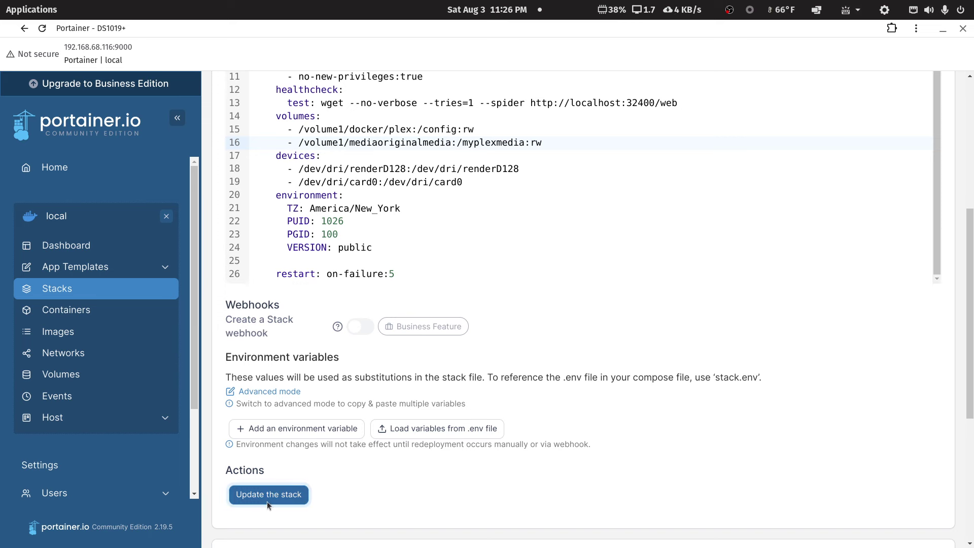
click(498, 333)
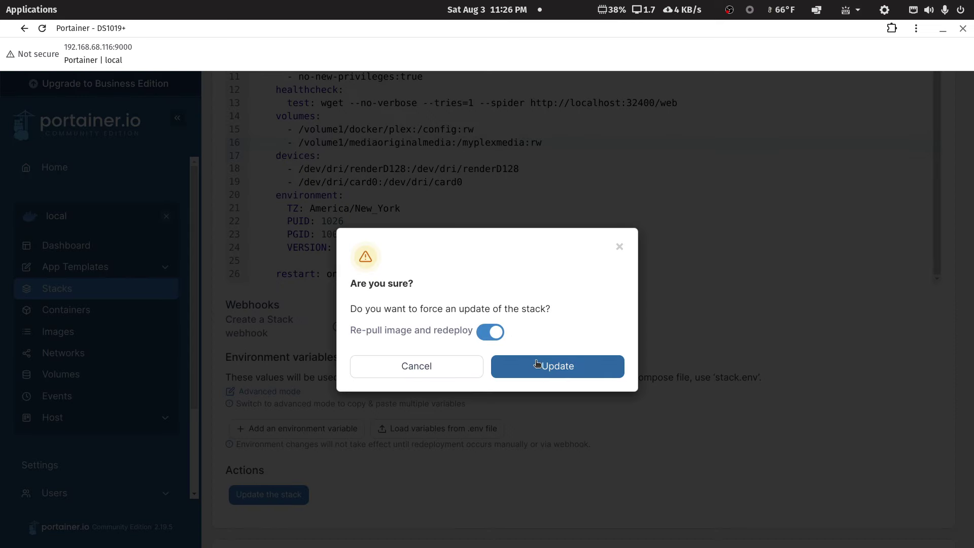
click(535, 366)
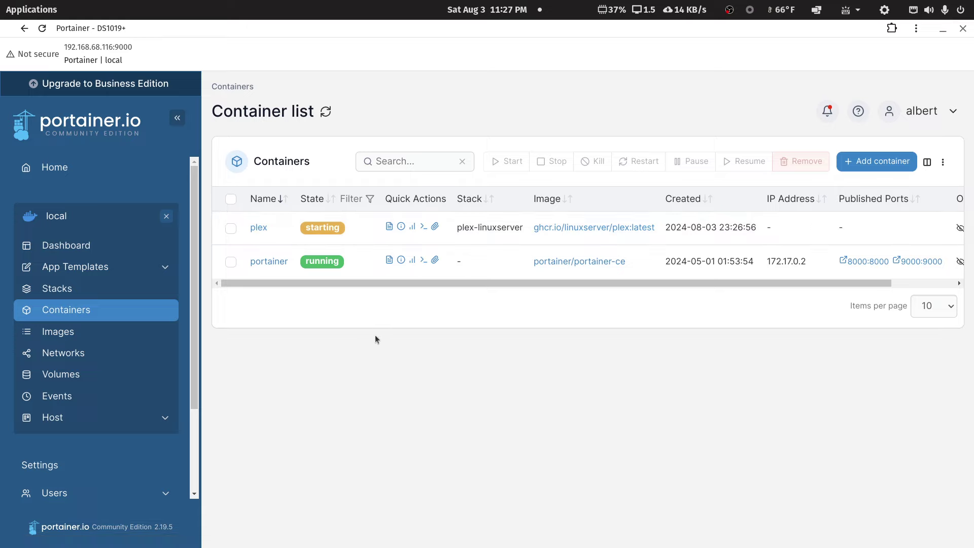
- Bring up the Plex web app briefly, return to Portainer, and reload the container list to check the plex container's state
mouse_move(538, 546)
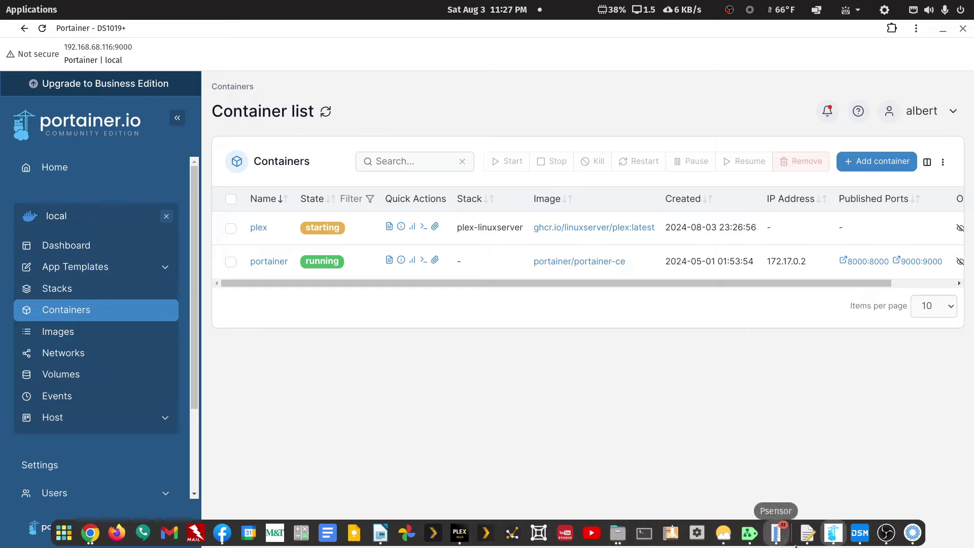
click(458, 533)
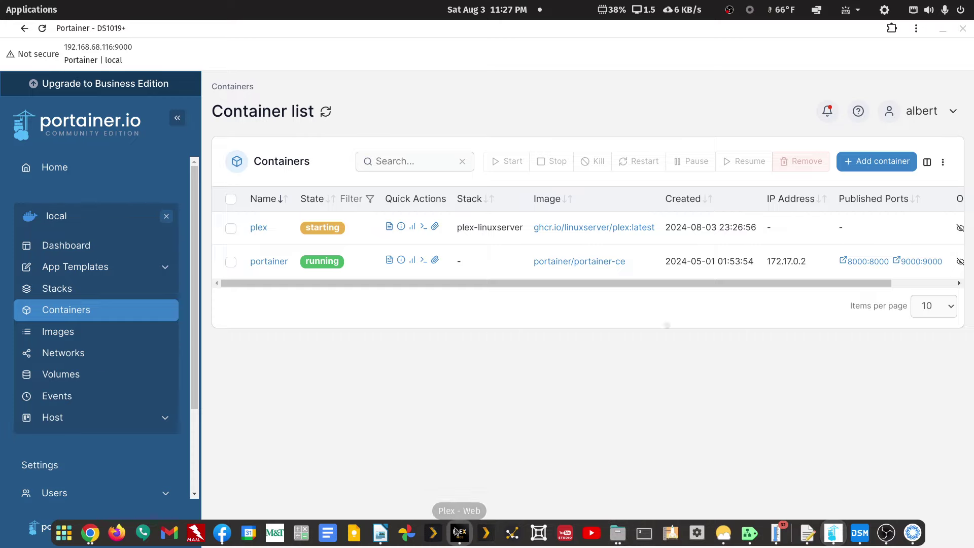
click(458, 532)
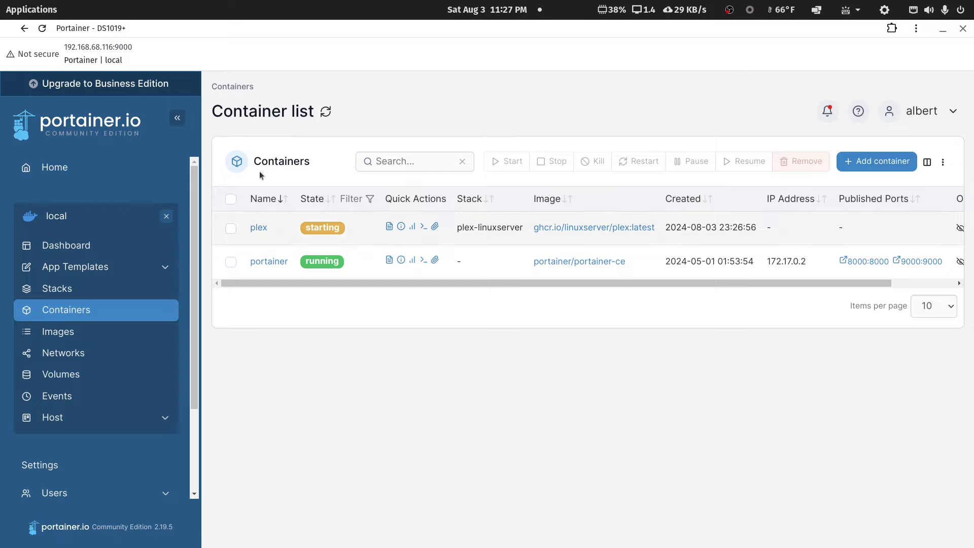
click(43, 29)
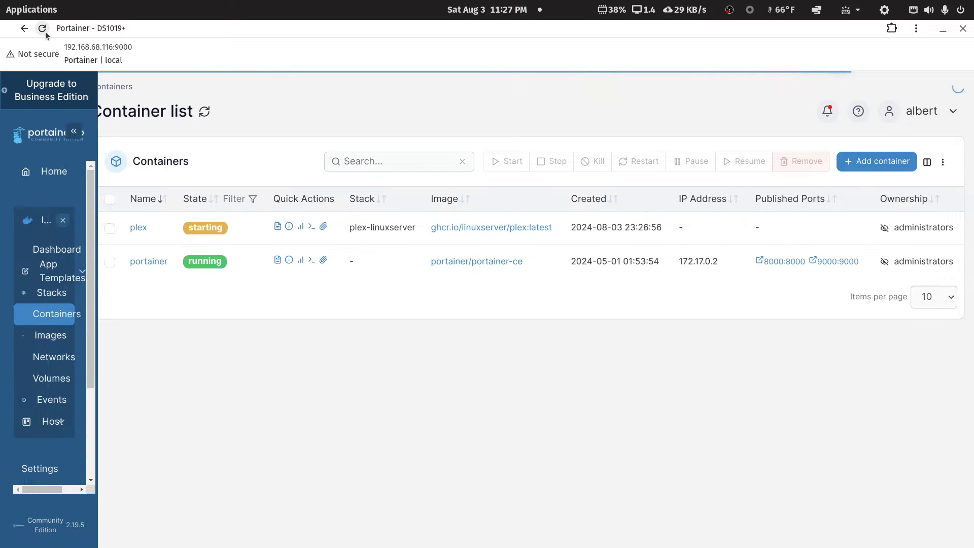
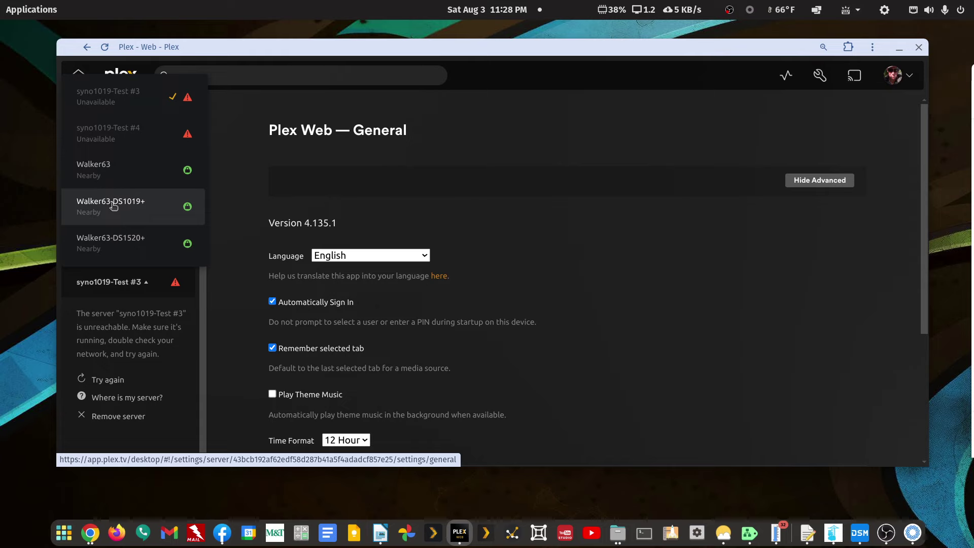
- In Plex, test playback of The Memphis Belle from the DS1019+ server's Documentaries library, and stop the video
click(112, 205)
scroll(169, 239, down, 6)
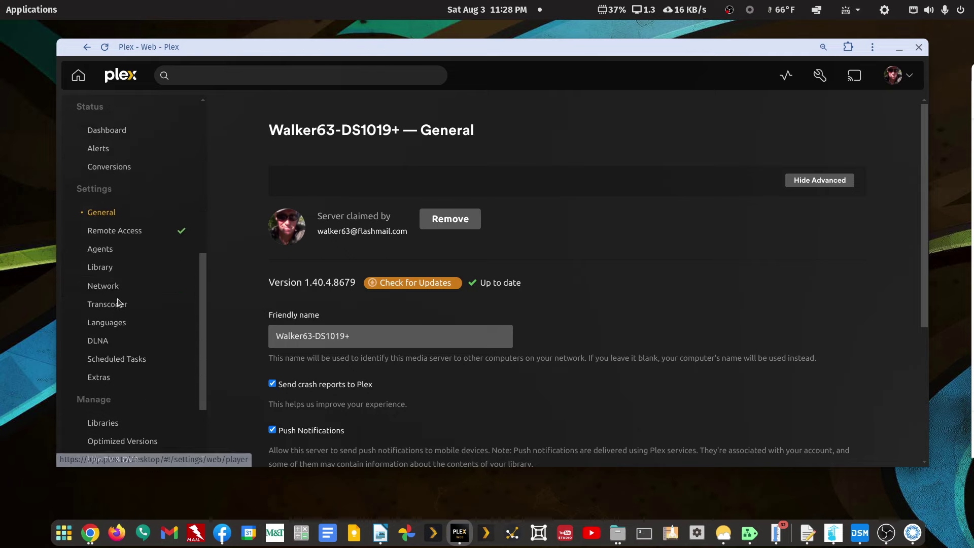
click(110, 324)
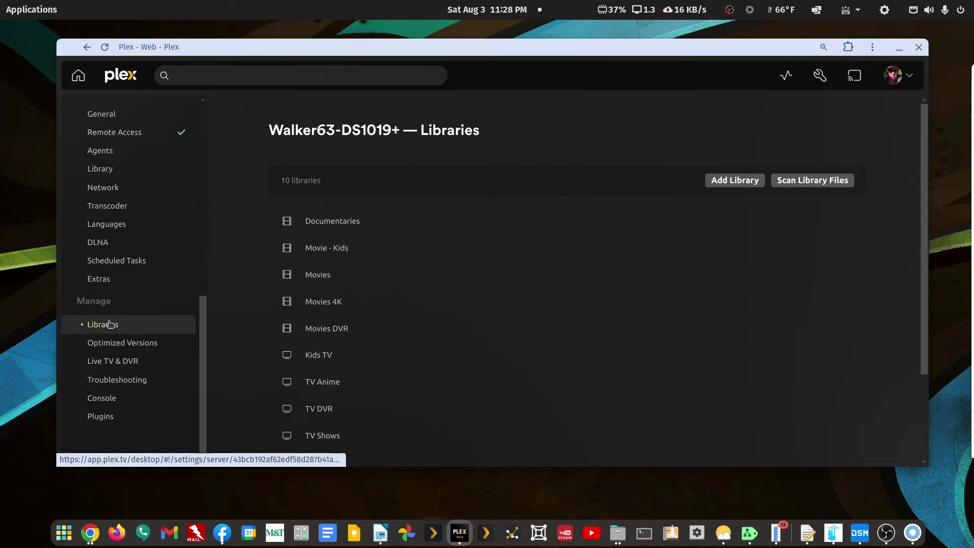
click(342, 224)
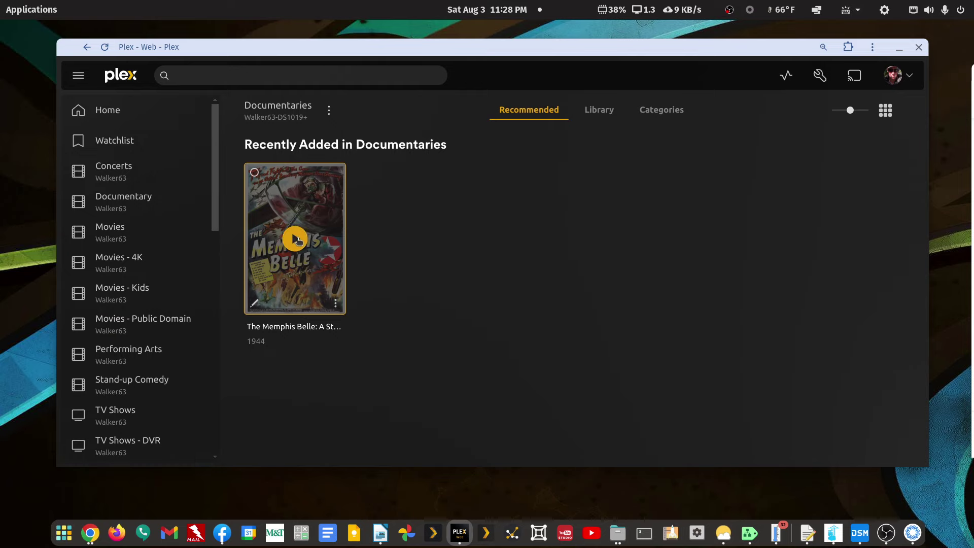
click(297, 240)
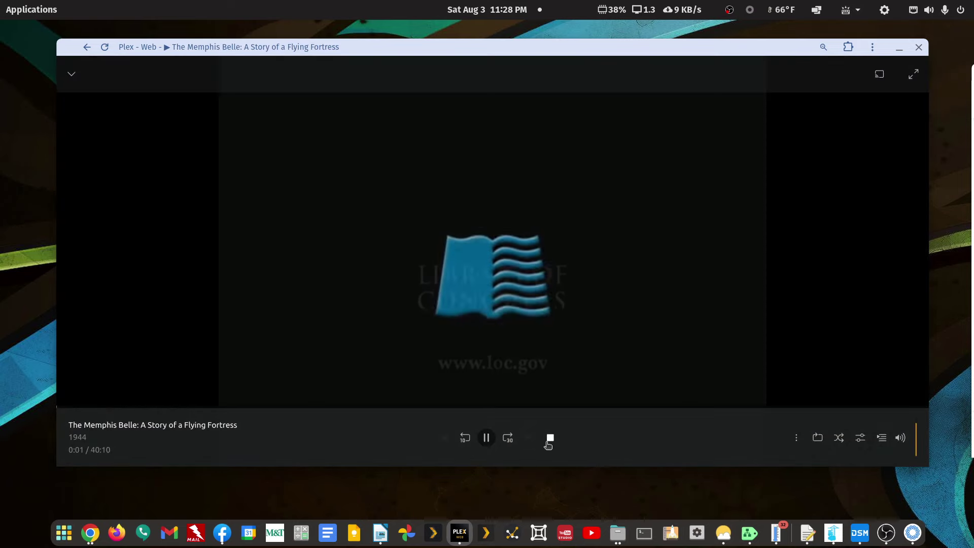
click(550, 438)
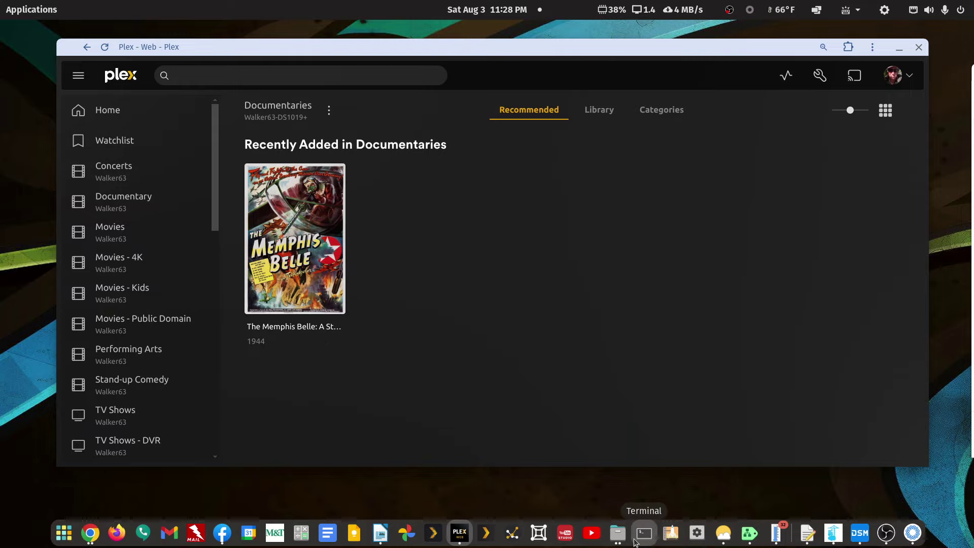
- Switch back to Portainer and review the container status and the list of downloaded images
click(834, 533)
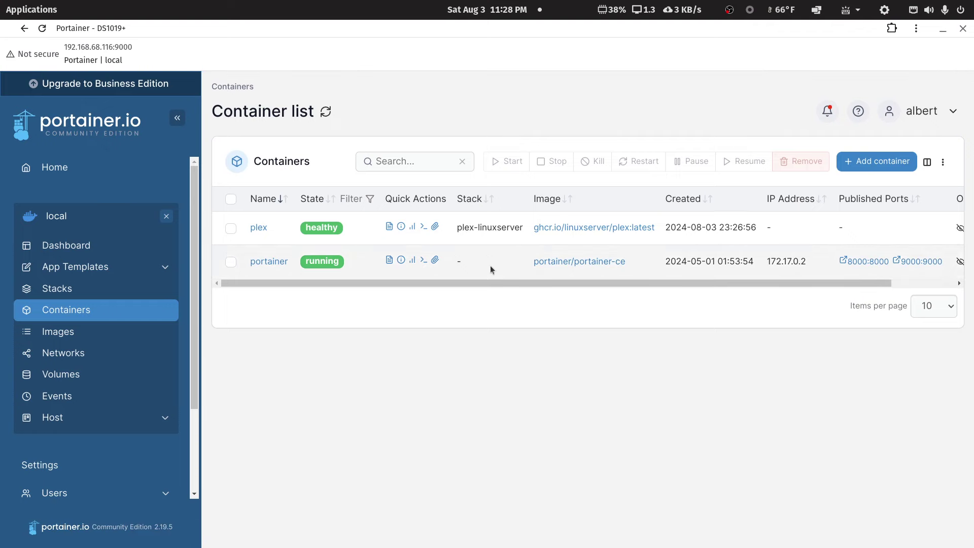
click(62, 331)
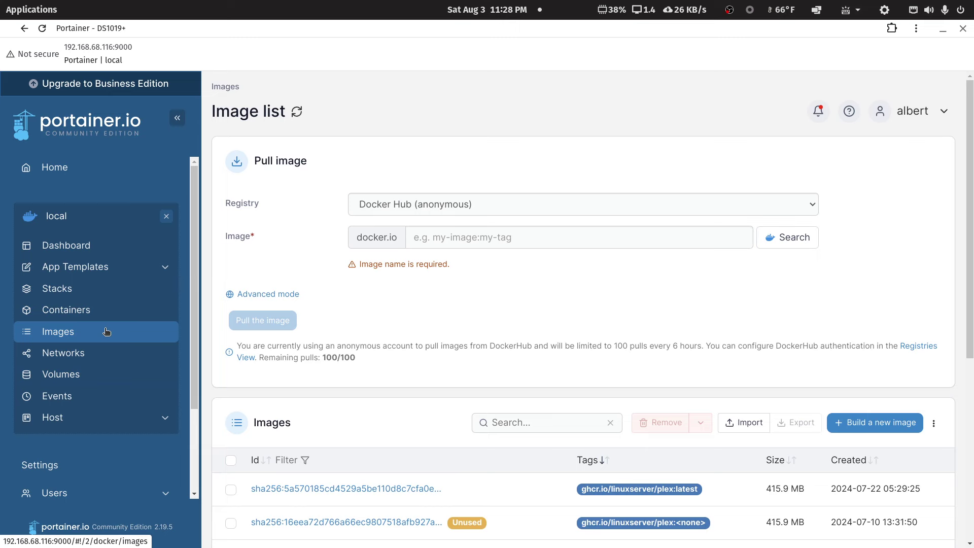
scroll(291, 197, down, 3)
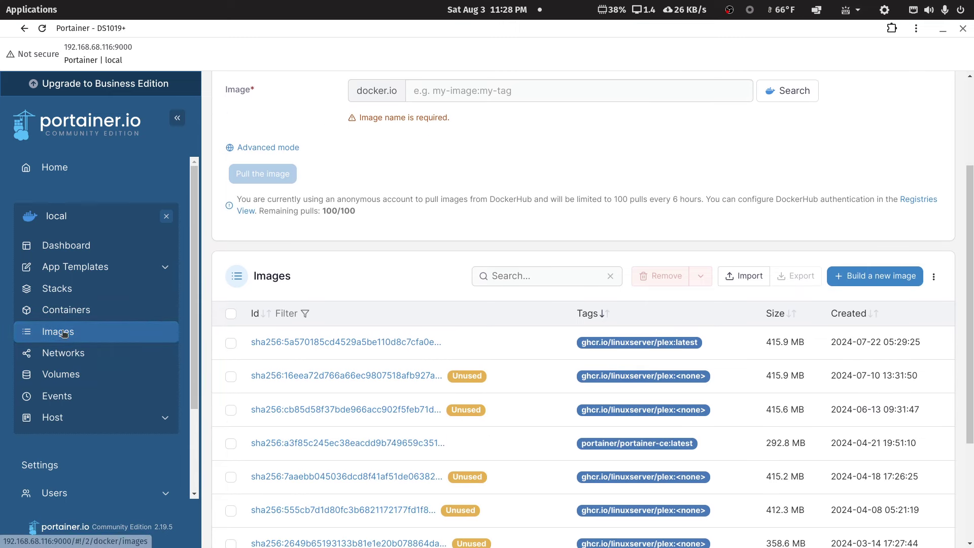
- Open the plex-linuxserver stack's compose file in the editor and bring its volumes section into view
click(80, 290)
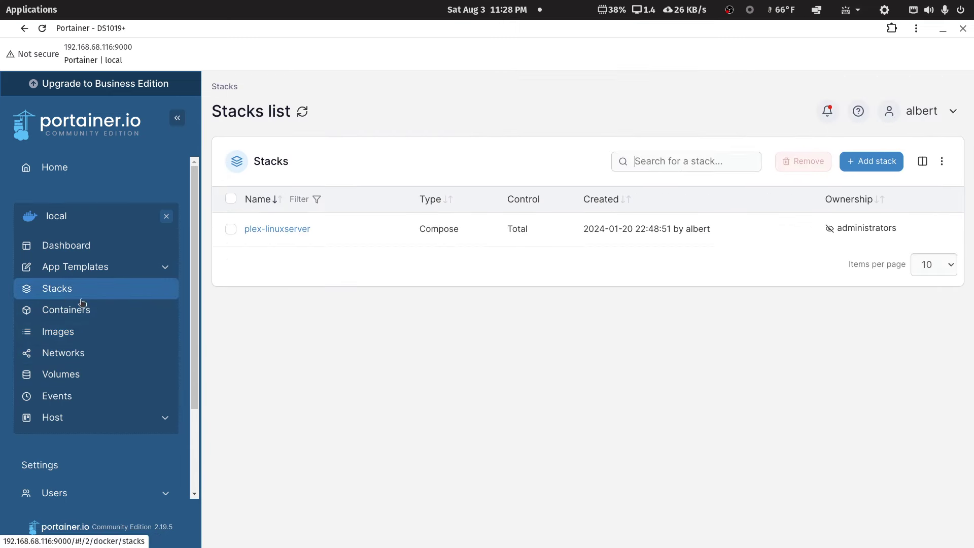
click(269, 228)
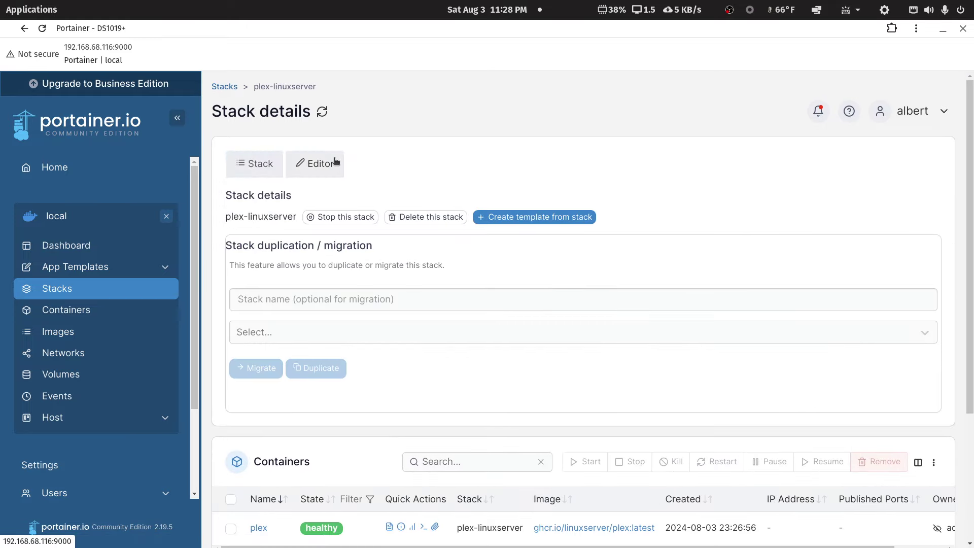
click(319, 162)
scroll(554, 336, down, 3)
scroll(554, 339, down, 2)
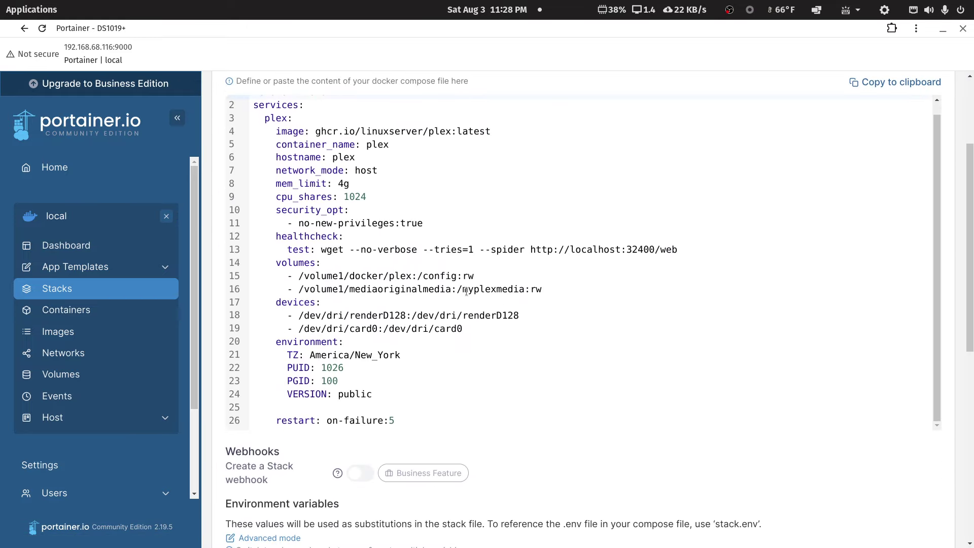
- Examine the media volume mapping on line 16, comparing the host folder mediaoriginalmedia with the container folder myplexmedia
drag(461, 290, 523, 290)
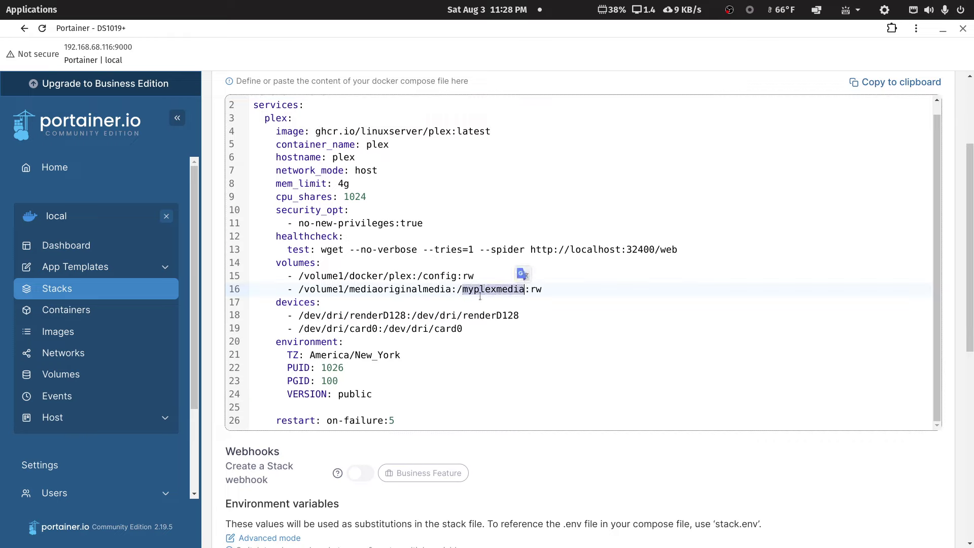
click(406, 289)
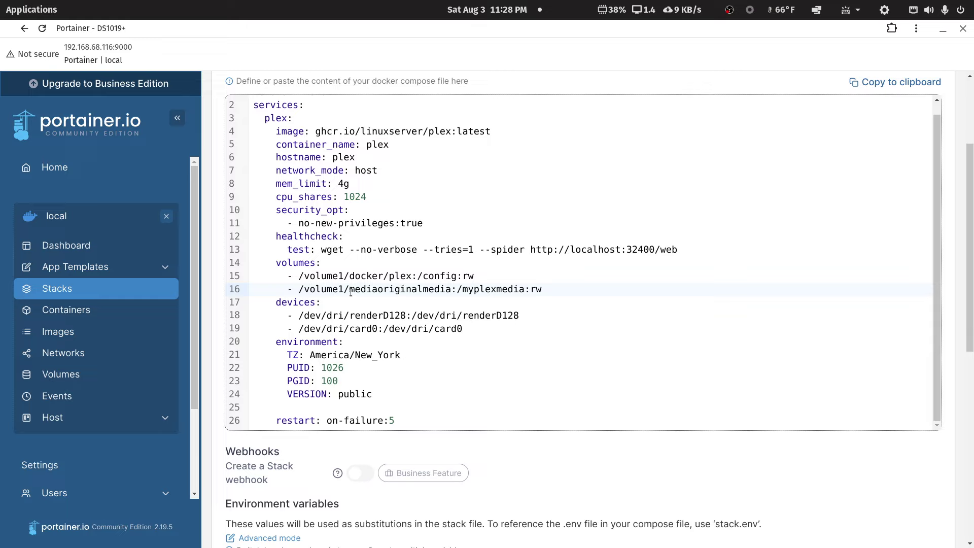
drag(350, 292, 450, 291)
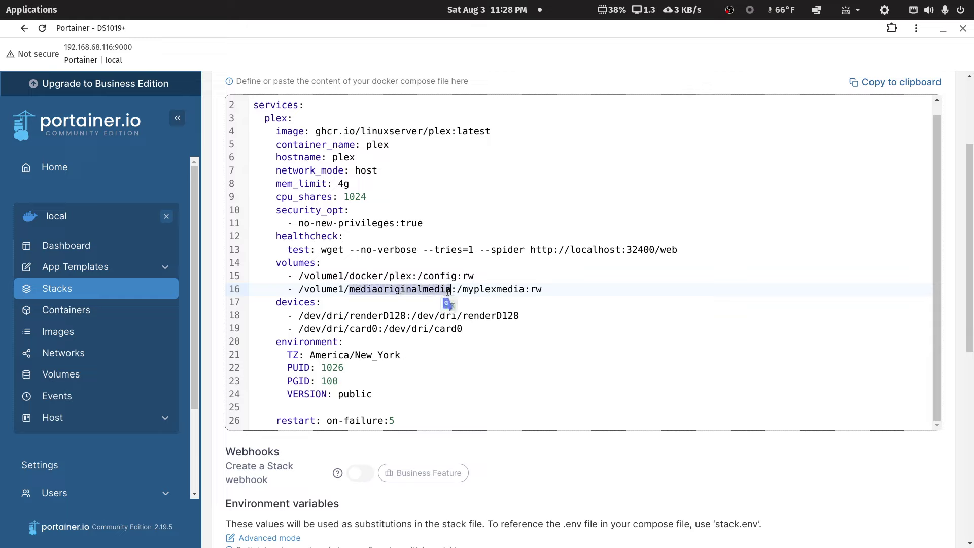
mouse_move(832, 546)
drag(461, 290, 526, 296)
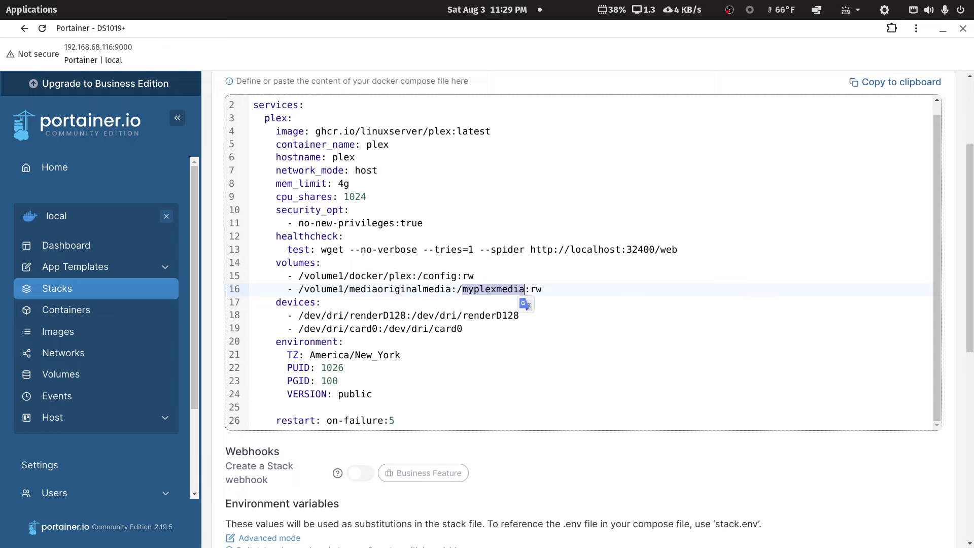
click(496, 287)
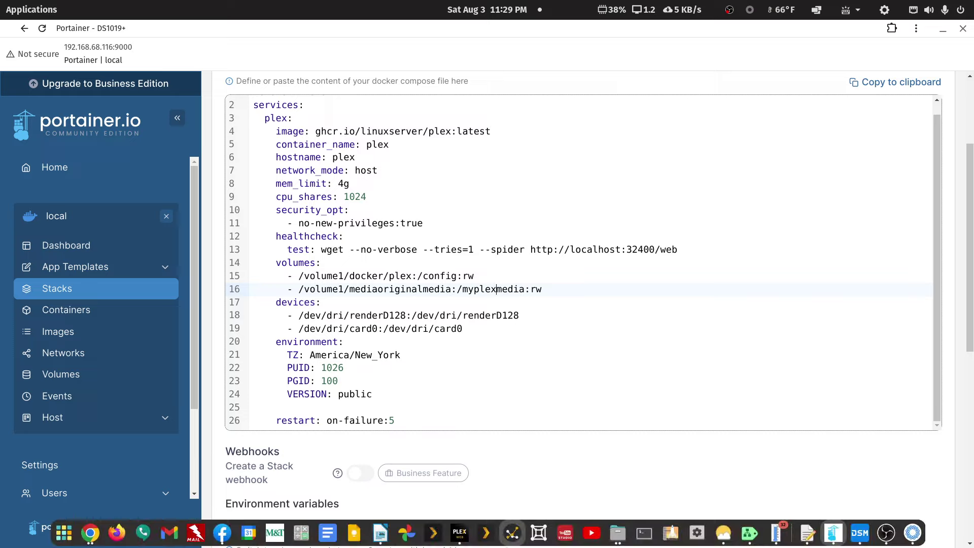
- Switch to Synology DSM, inspect mediaoriginalmedia's folder tree down to movie-4k's Big Buck Bunny (2008) folder in File Station, and return to Portainer
click(860, 534)
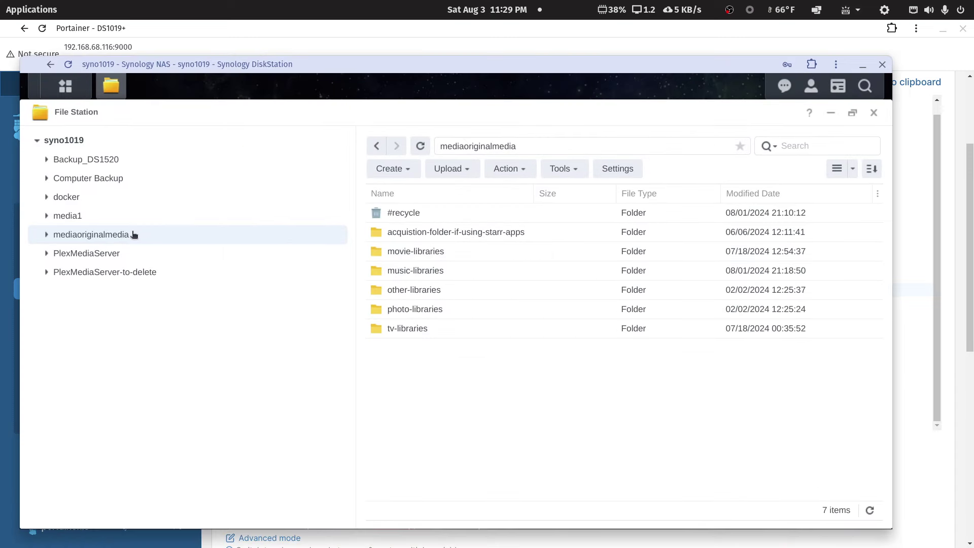
click(46, 236)
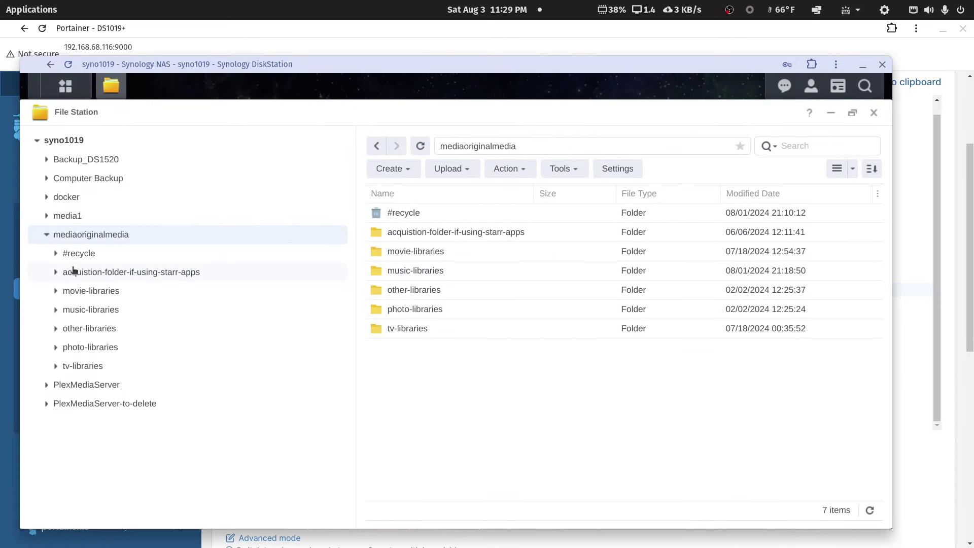
click(56, 291)
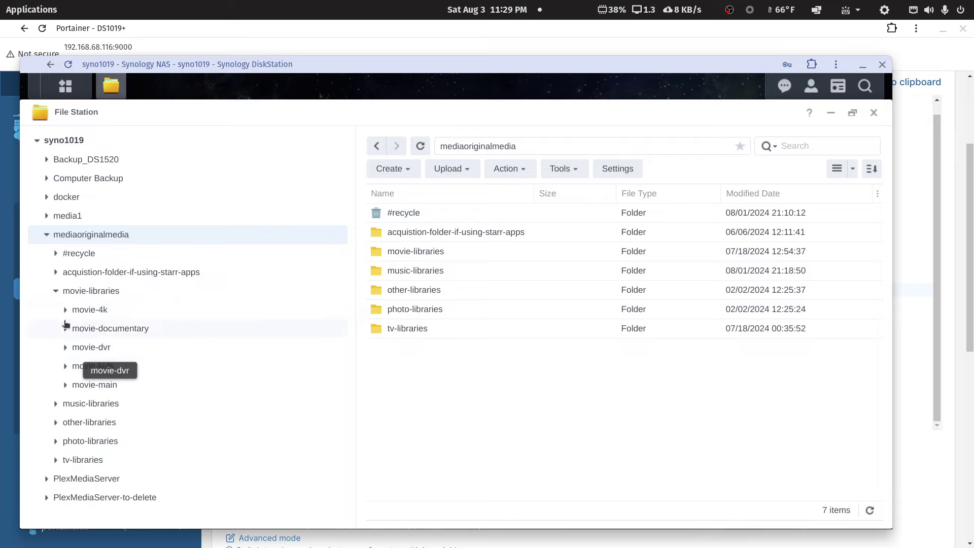
click(65, 310)
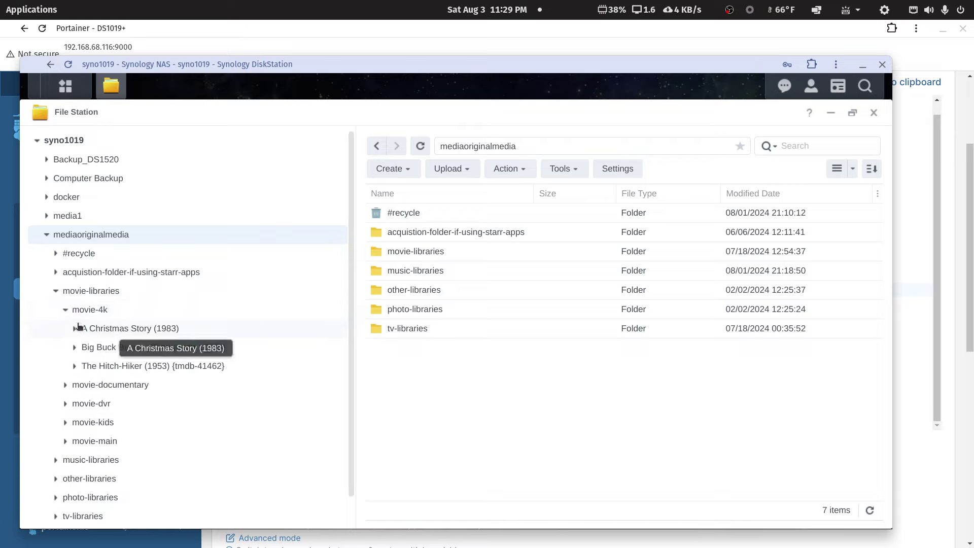
click(104, 351)
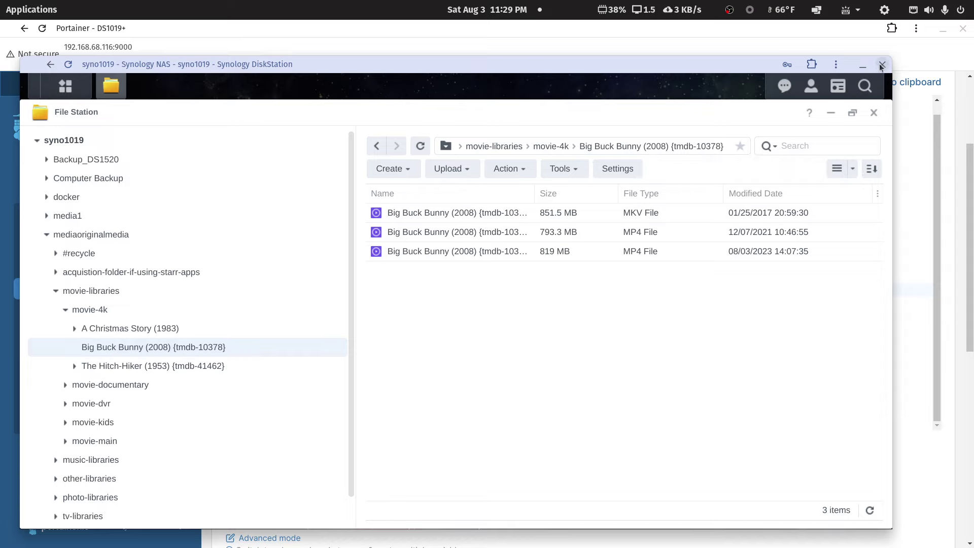
click(863, 65)
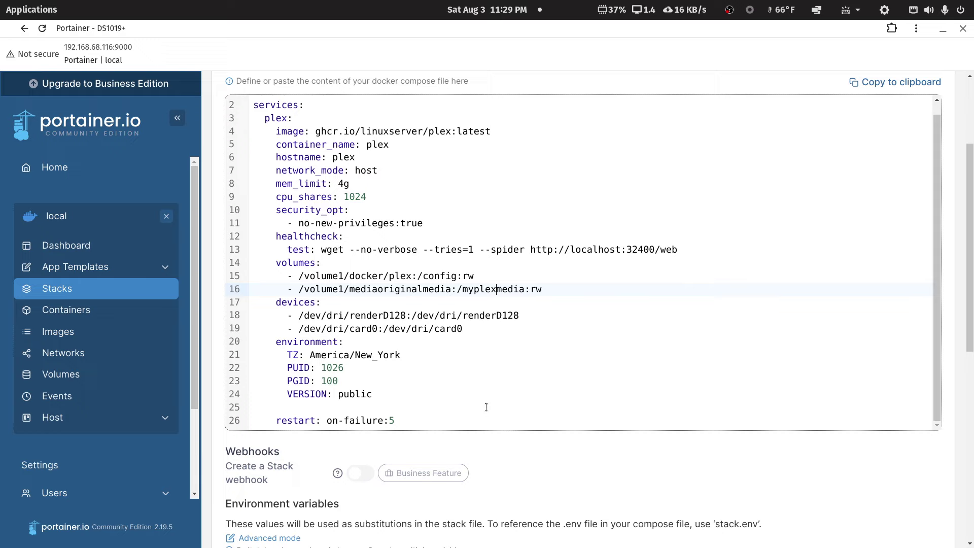
- Open a new maximized file manager window and browse the network shares on syno1019
mouse_move(697, 545)
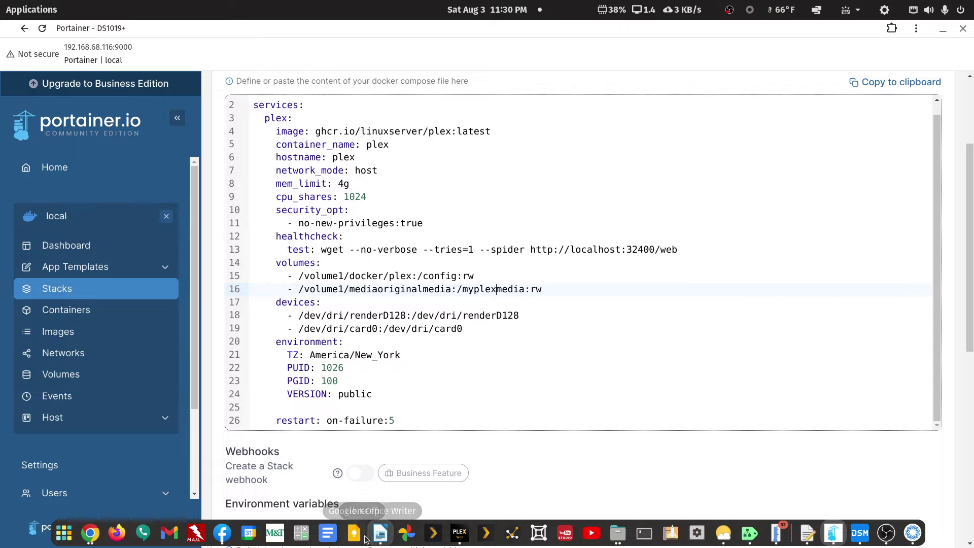
right_click(616, 532)
click(571, 450)
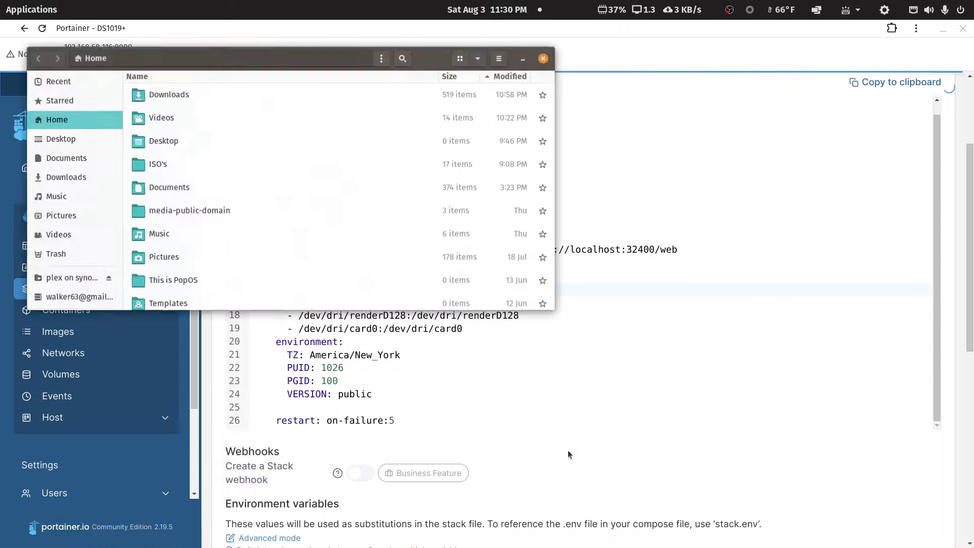
double_click(416, 59)
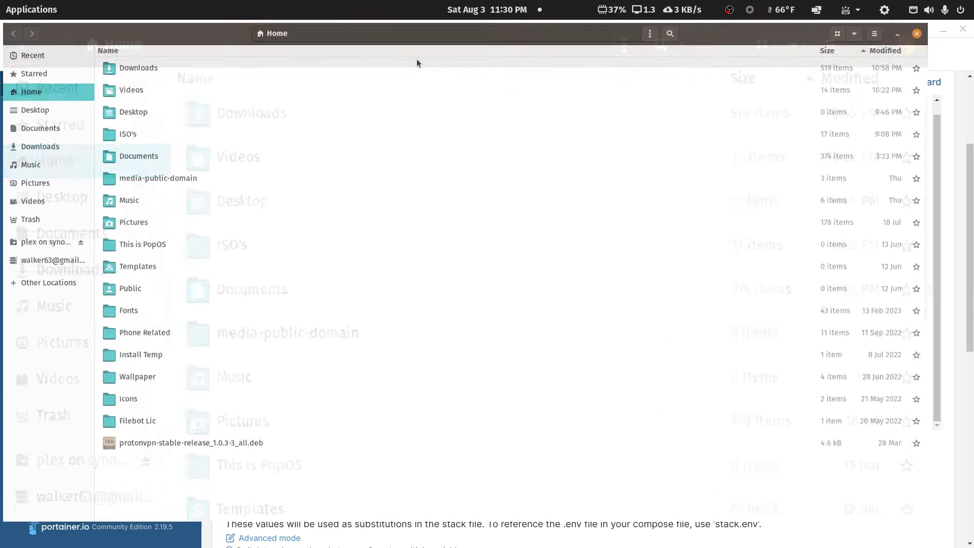
click(44, 295)
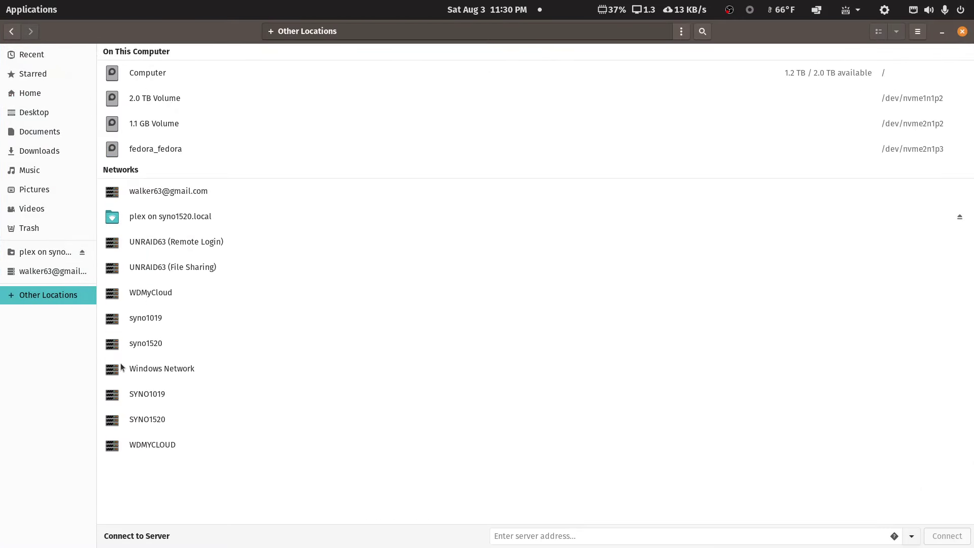
click(139, 317)
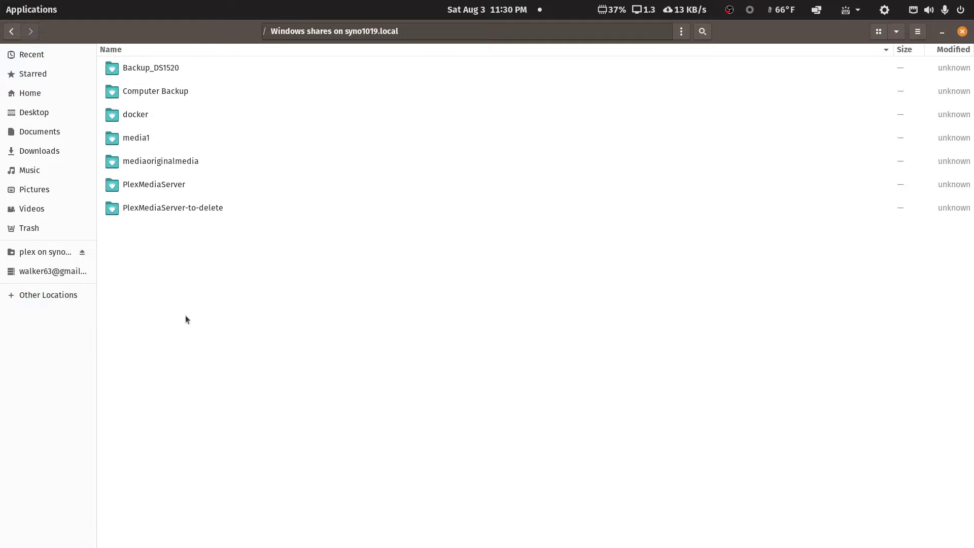
- Inspect the library folders inside the mediaoriginalmedia share on syno1019 and return to the list of shares
double_click(142, 160)
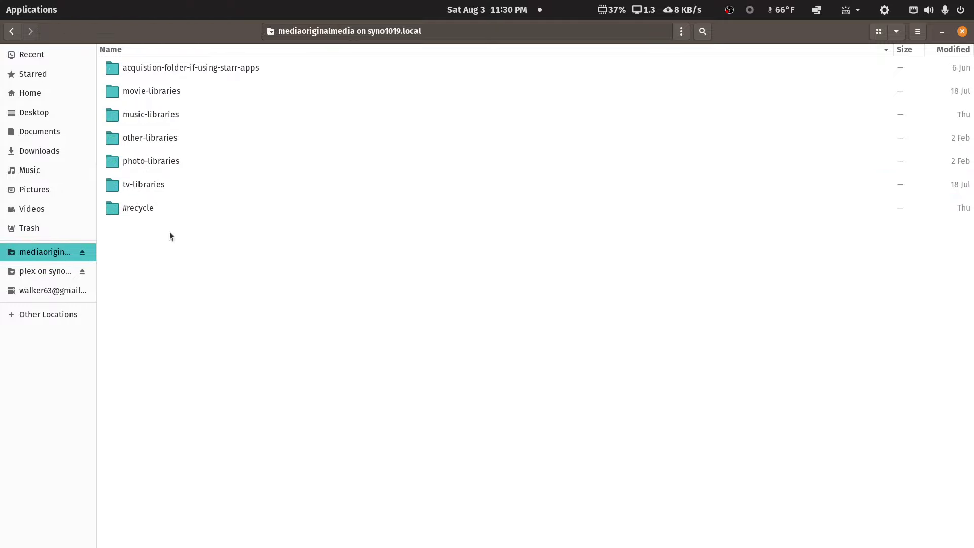
click(17, 33)
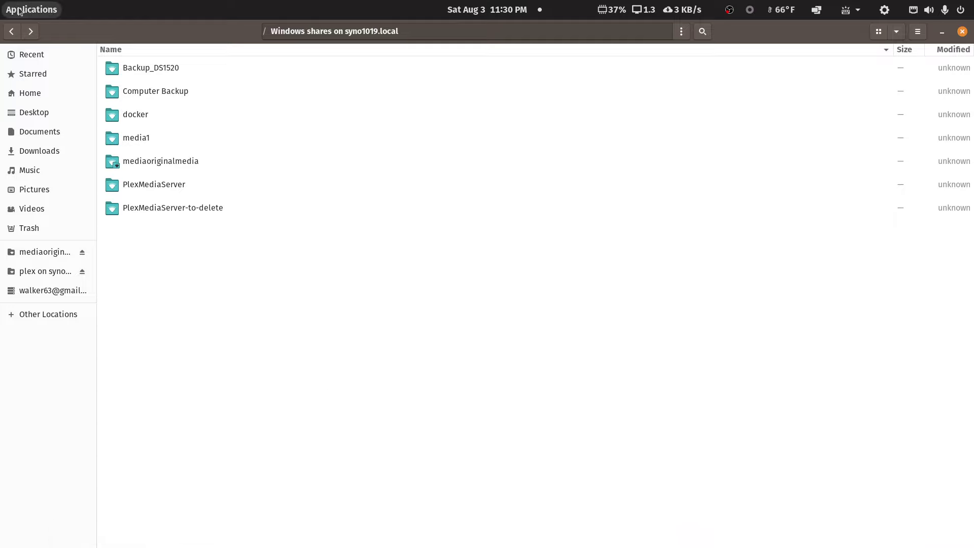
double_click(144, 161)
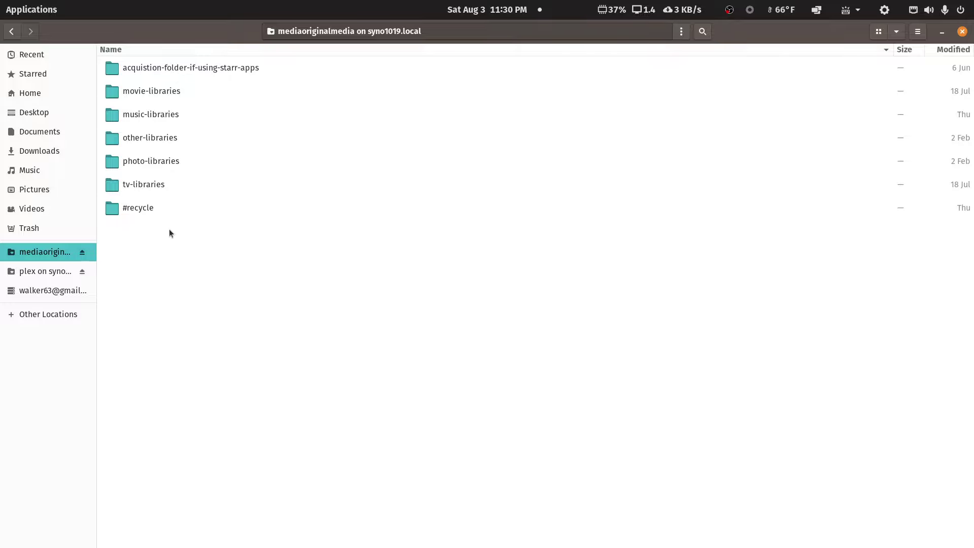
click(11, 32)
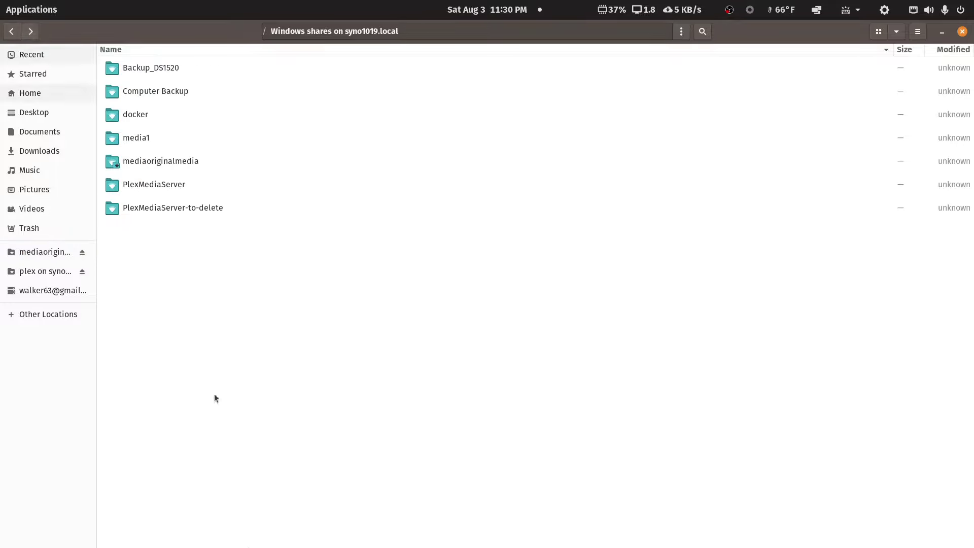
- Try to launch UNRAID63 by searching the installed applications for "unraid"
click(20, 14)
text(u)
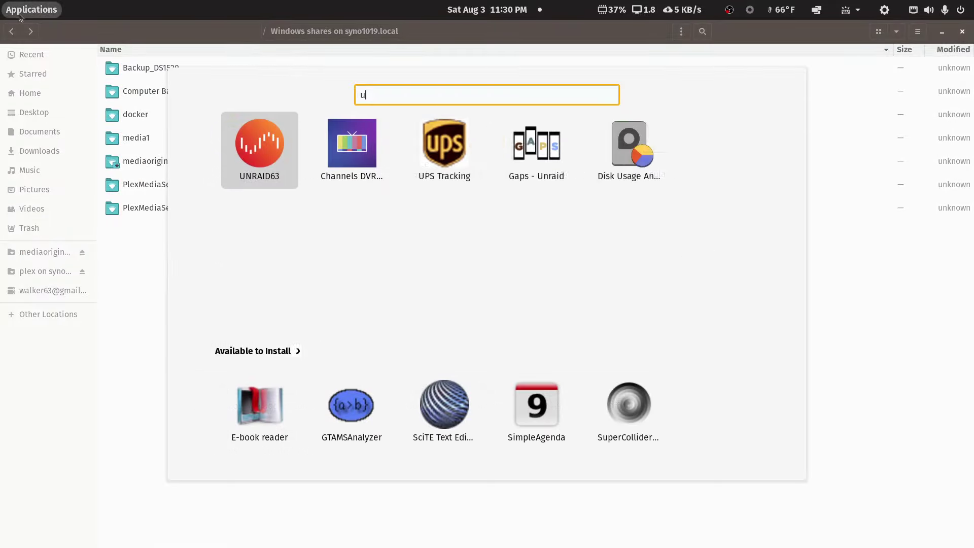
text(nraid)
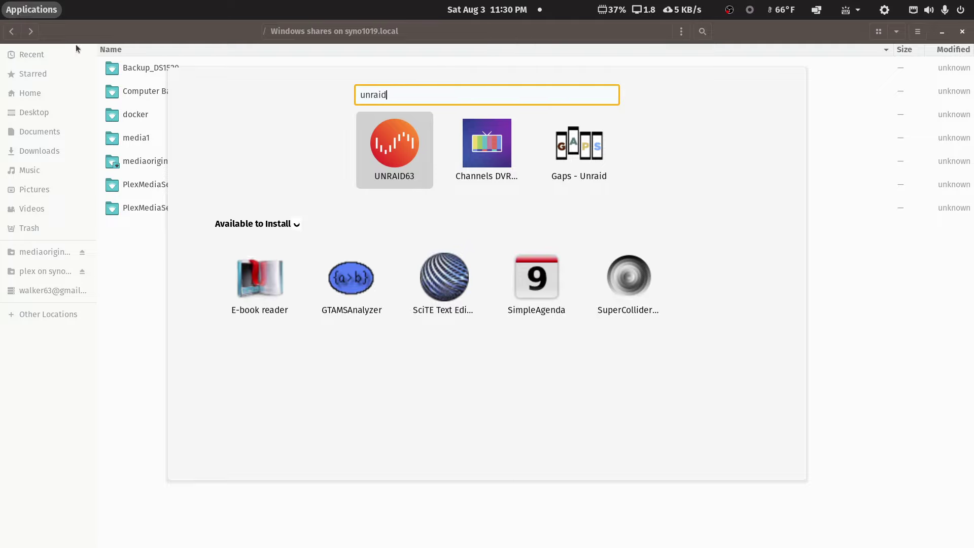
click(415, 137)
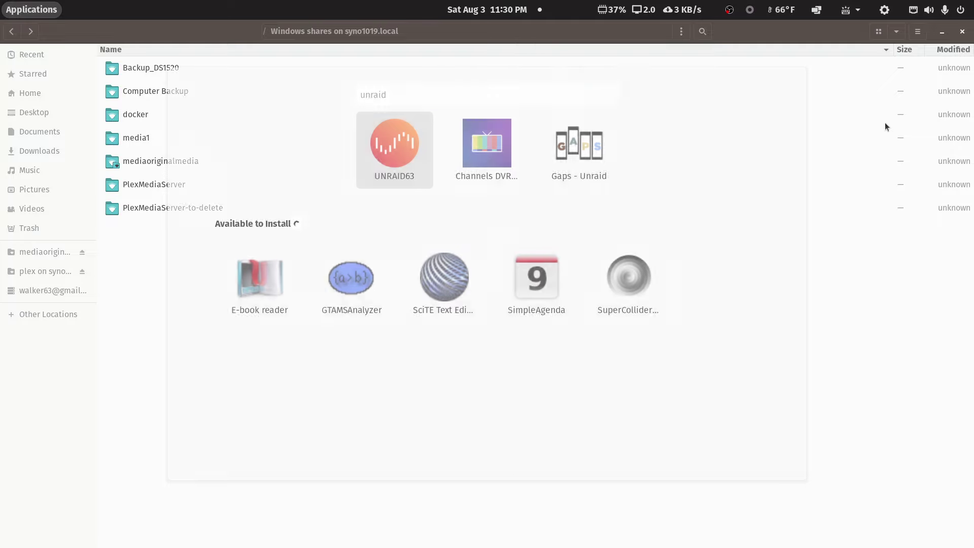
- Minimize the file manager, Portainer and Plex windows and switch to Synology DSM's File Station
click(942, 34)
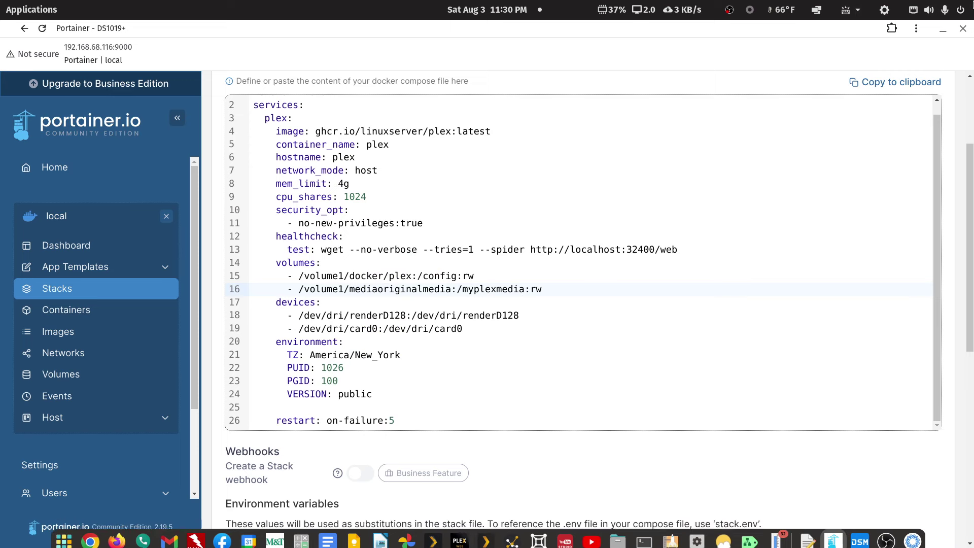
click(942, 32)
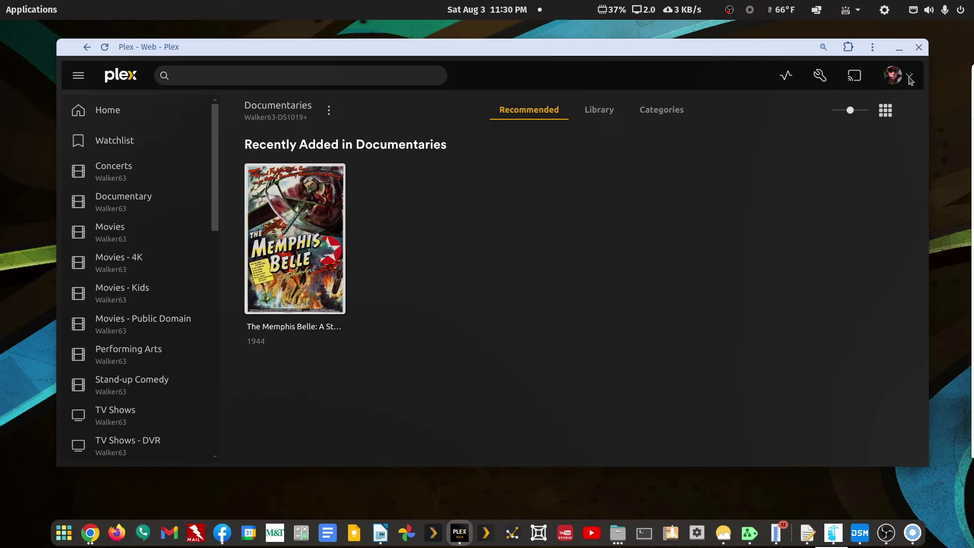
click(898, 47)
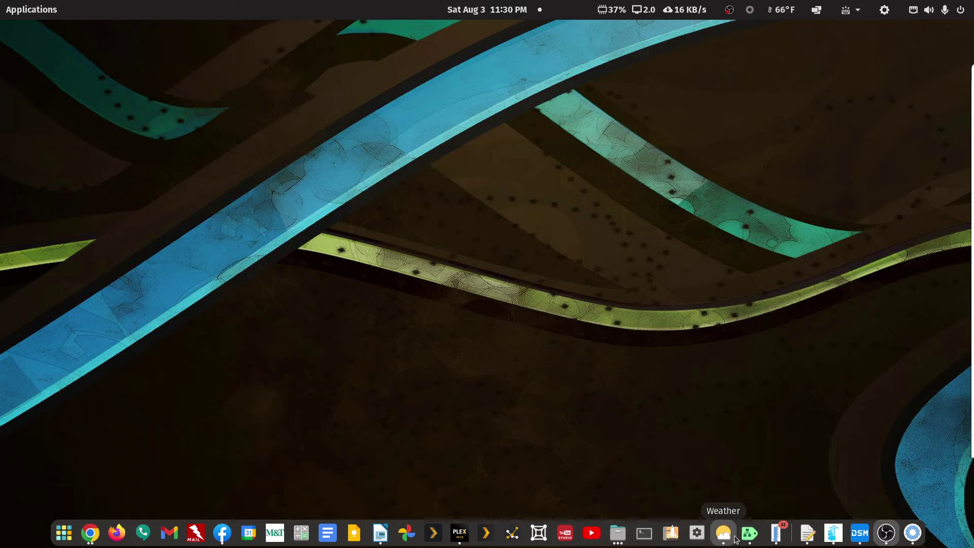
click(861, 533)
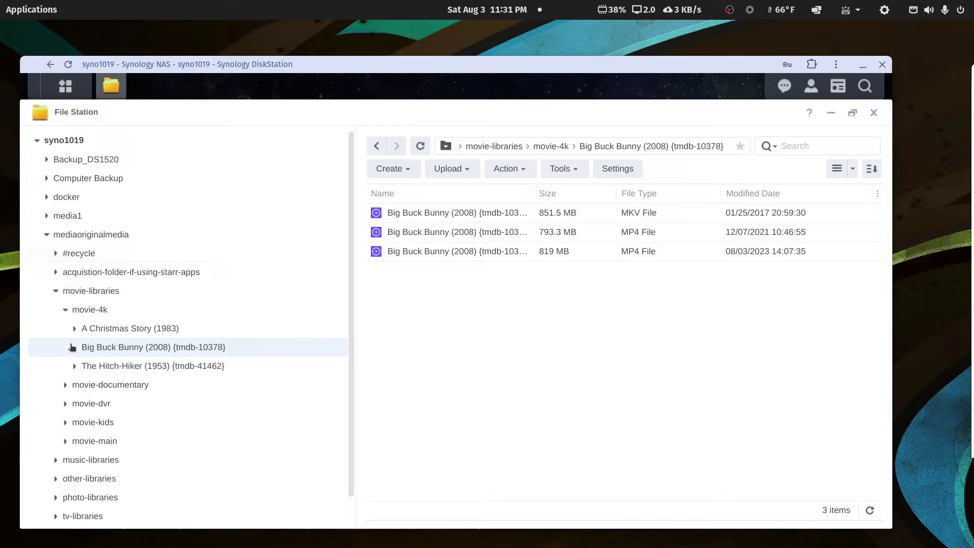
- Collapse mediaoriginalmedia in File Station's folder tree and examine PlexMediaServer down to the contents of AppData's Plex Media Server folder
click(45, 235)
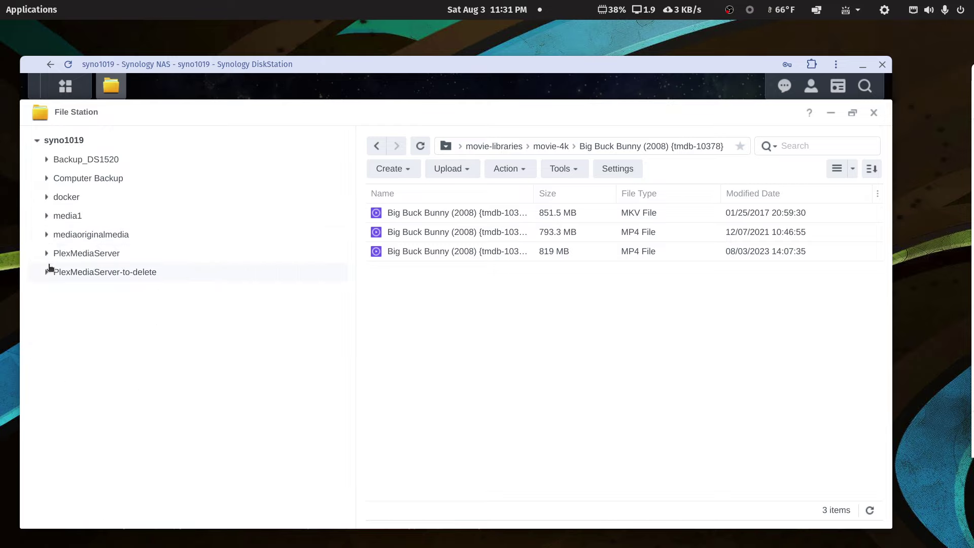
click(46, 253)
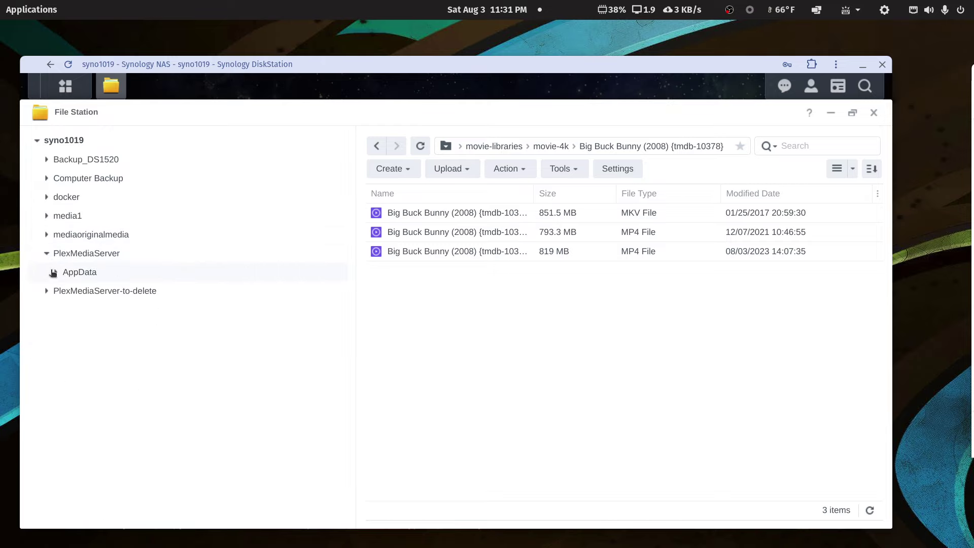
click(56, 272)
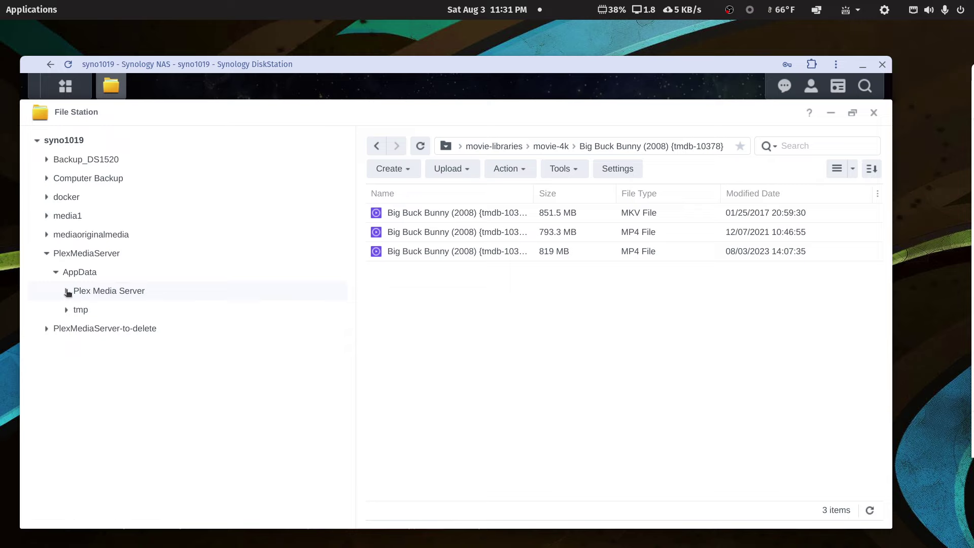
click(66, 291)
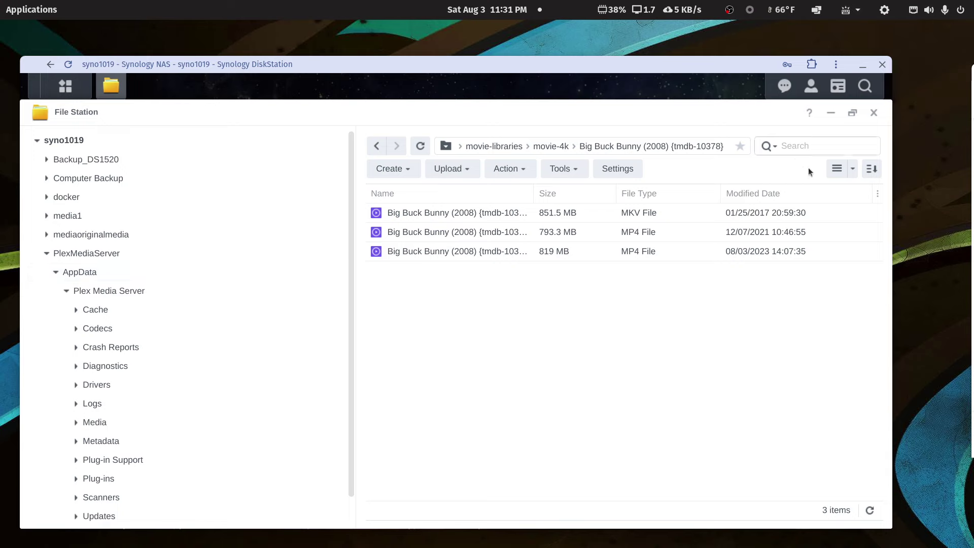
- Narrow the DSM window to about half the screen's width and open UNRAID63 in a resized window over it
drag(890, 234, 479, 234)
drag(313, 69, 299, 56)
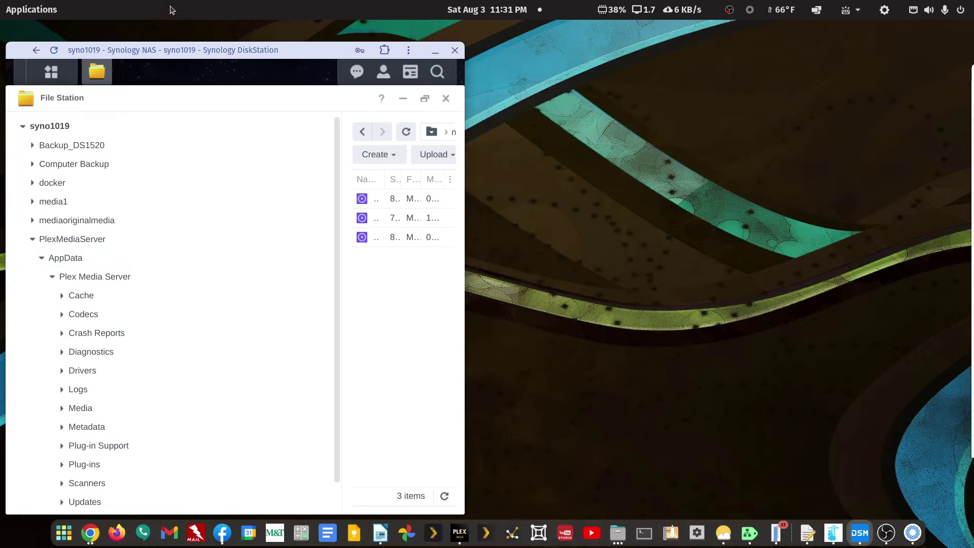
click(49, 16)
text(un)
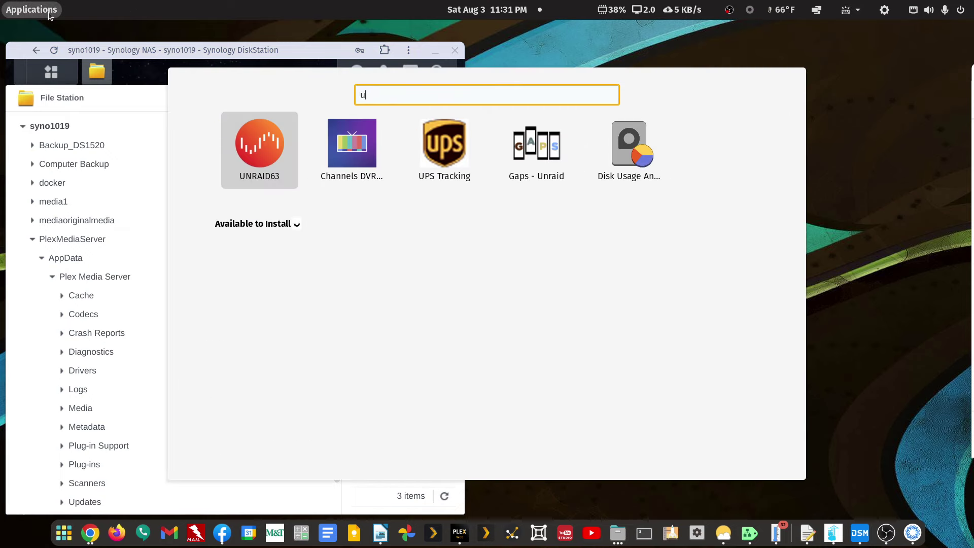
click(264, 152)
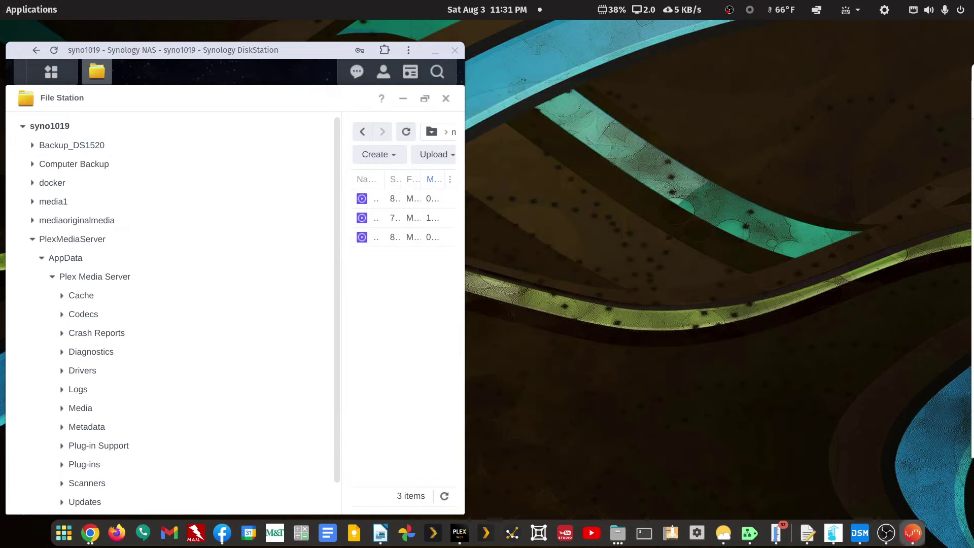
drag(973, 81, 553, 47)
drag(552, 48, 551, 46)
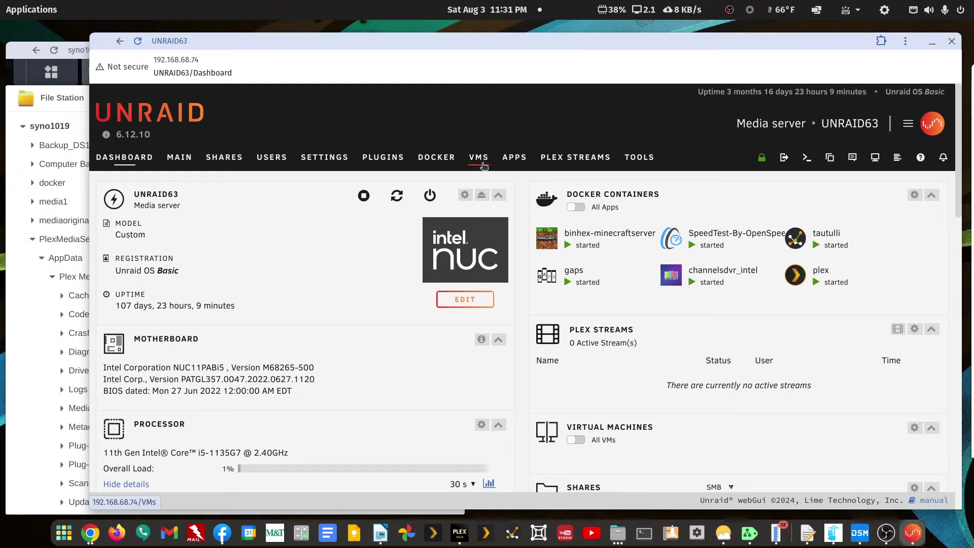
- Review the Unraid dashboard's processor, system memory, network interface, GPU, array and cache sections after a brief visit to the Docker page
click(447, 161)
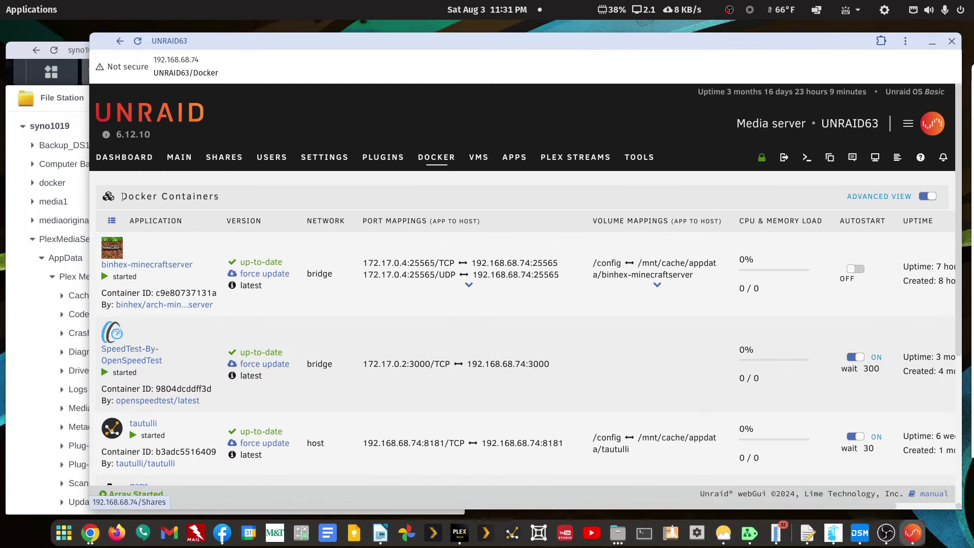
click(133, 163)
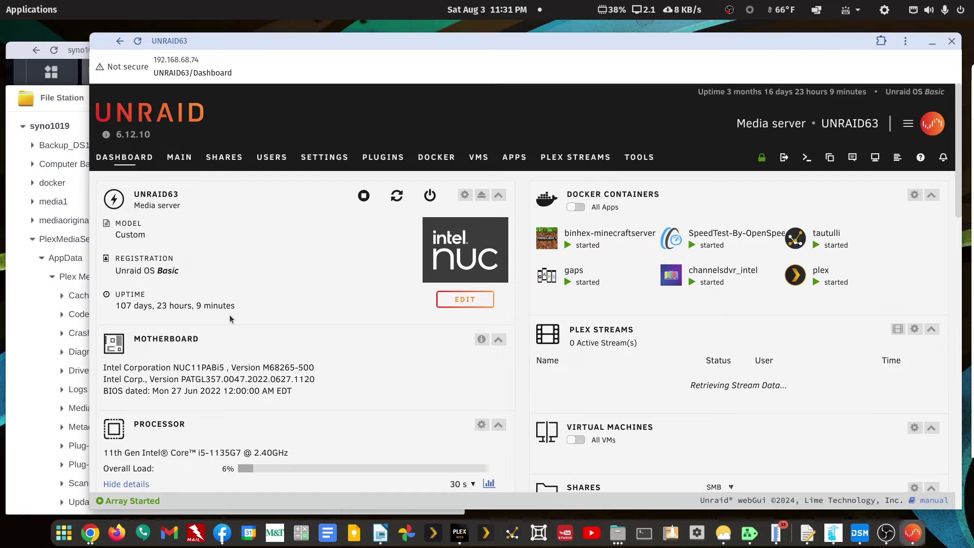
scroll(230, 318, down, 6)
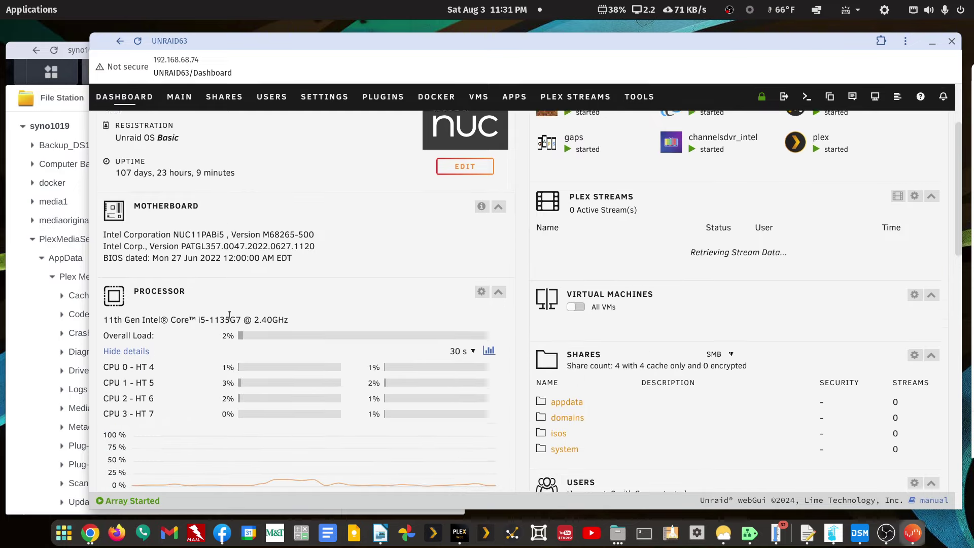
scroll(230, 319, down, 3)
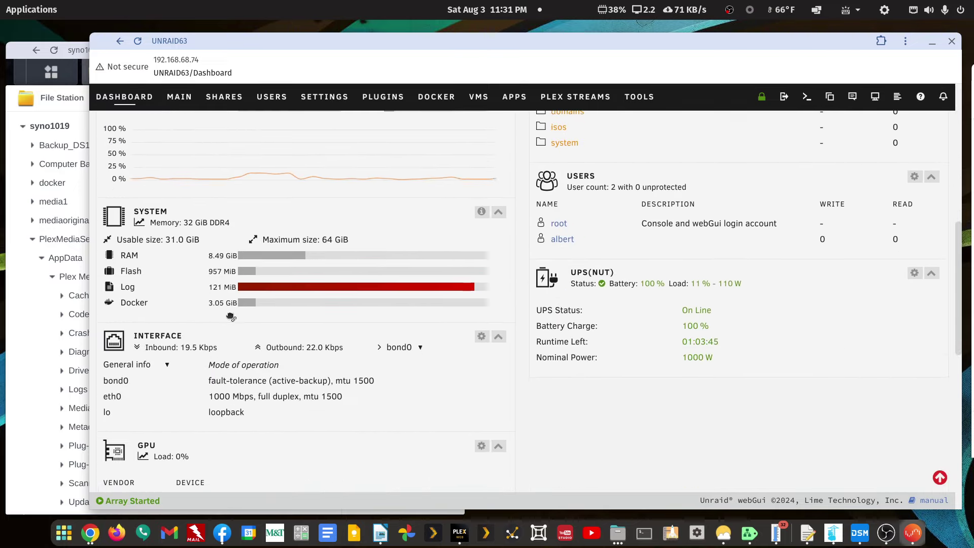
scroll(229, 318, down, 9)
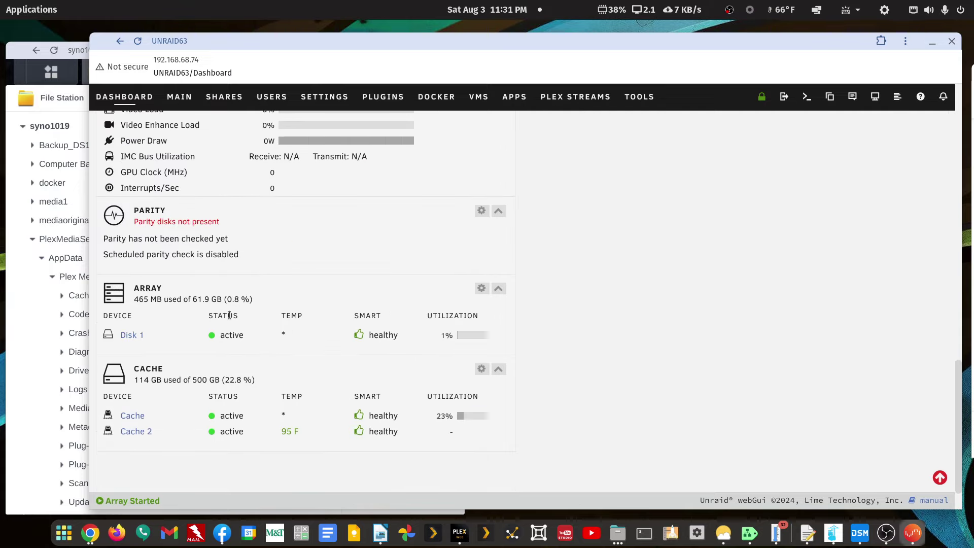
scroll(230, 318, up, 3)
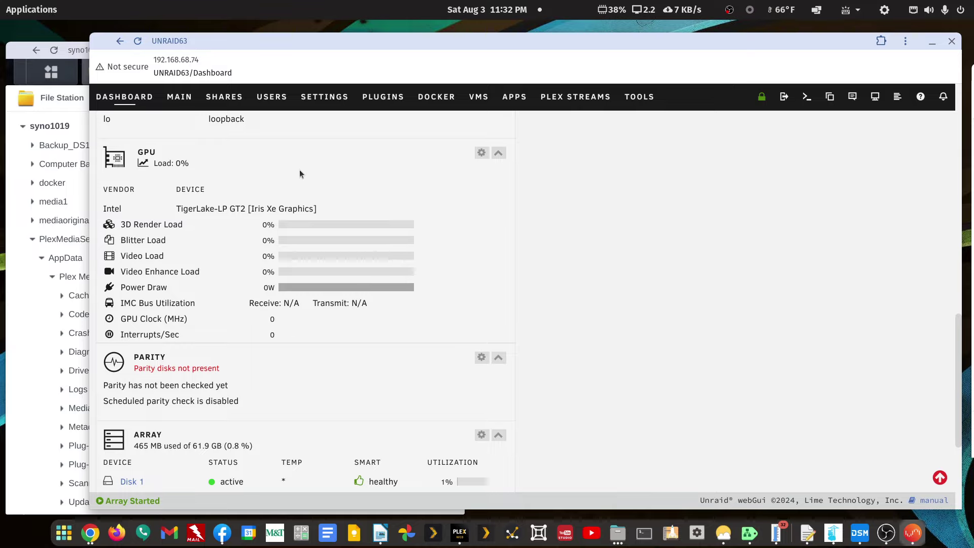
scroll(299, 174, up, 4)
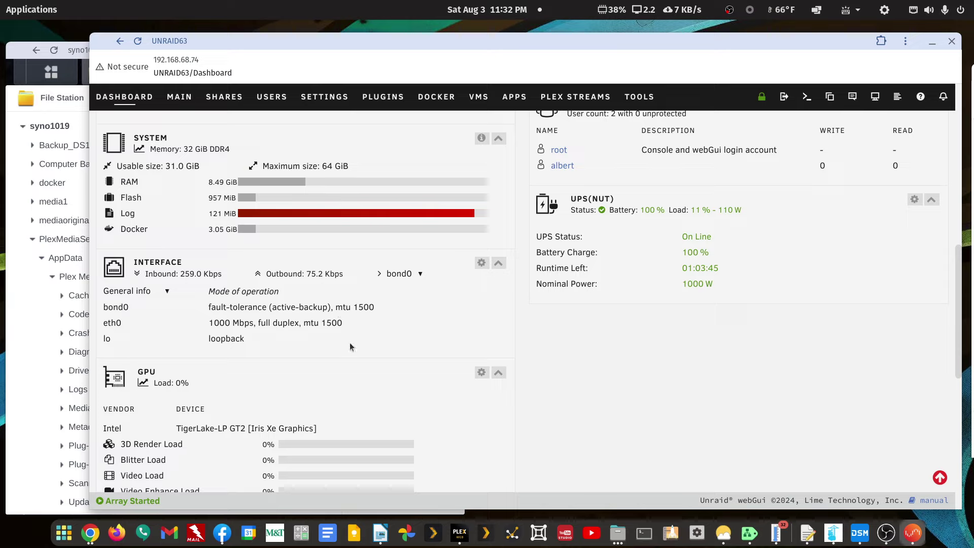
scroll(350, 344, down, 3)
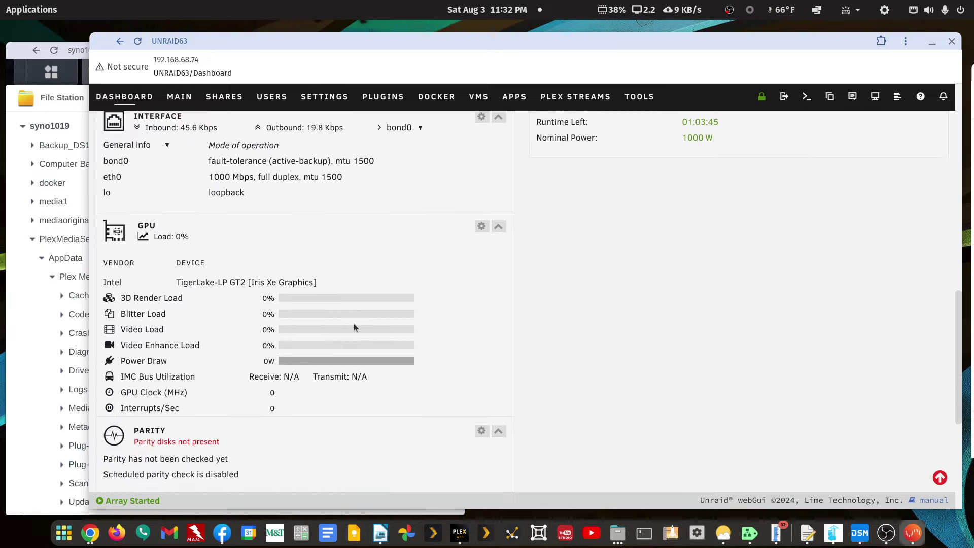
scroll(354, 327, up, 4)
scroll(354, 327, down, 2)
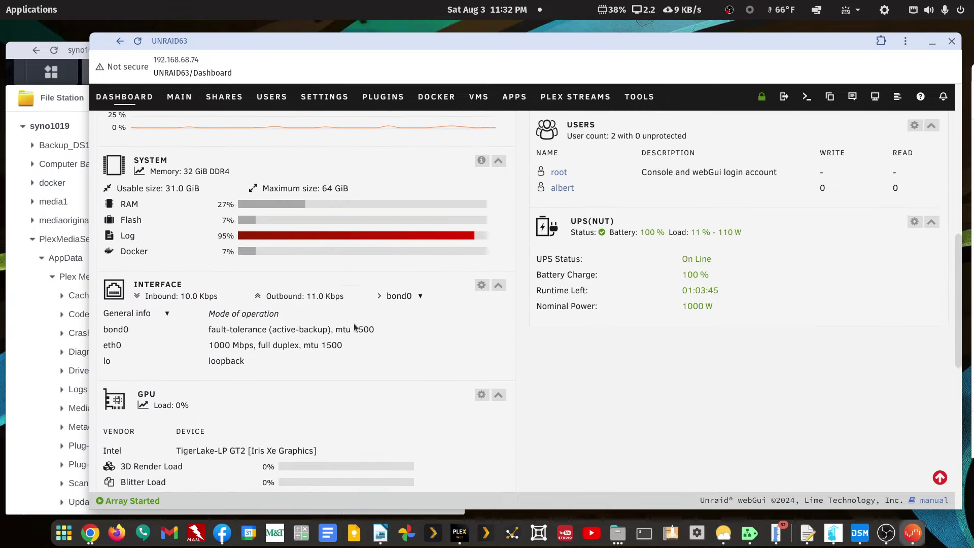
scroll(354, 328, up, 2)
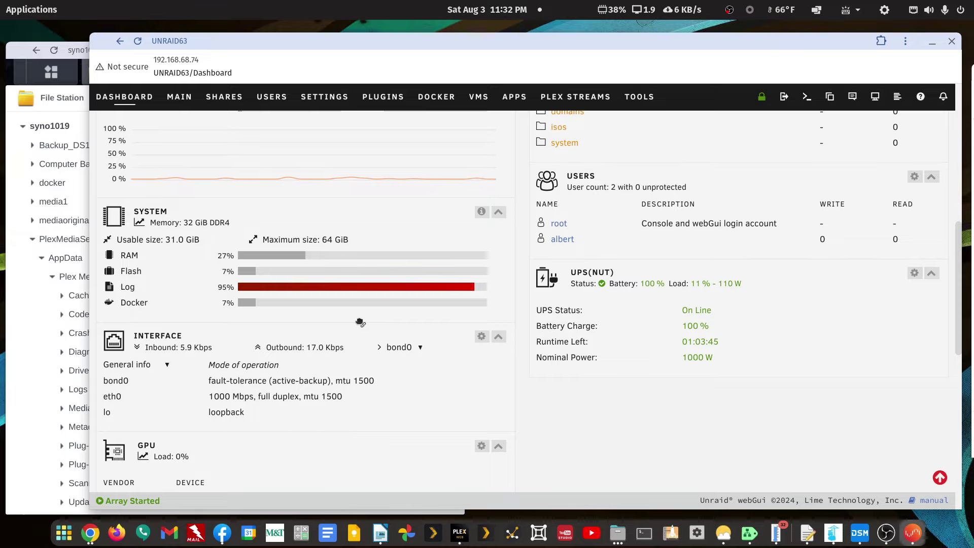
scroll(359, 323, up, 10)
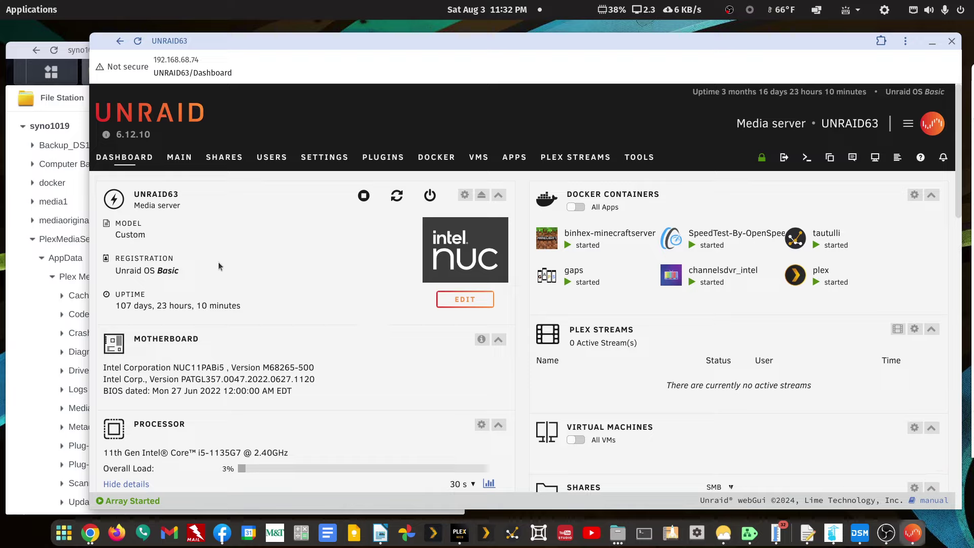
- Examine Unraid's array and pool devices on the Main page and the plex container with its action menu on the Docker page
click(186, 161)
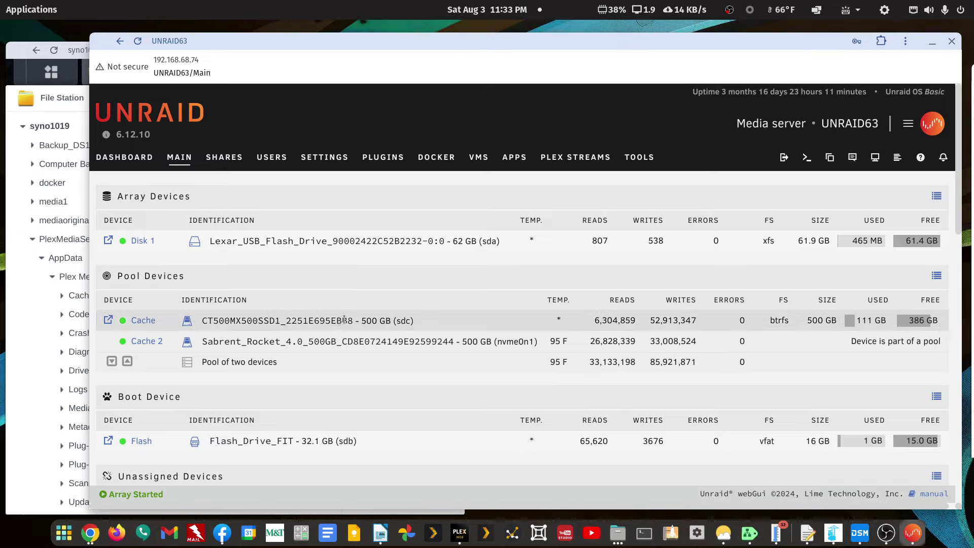
click(430, 160)
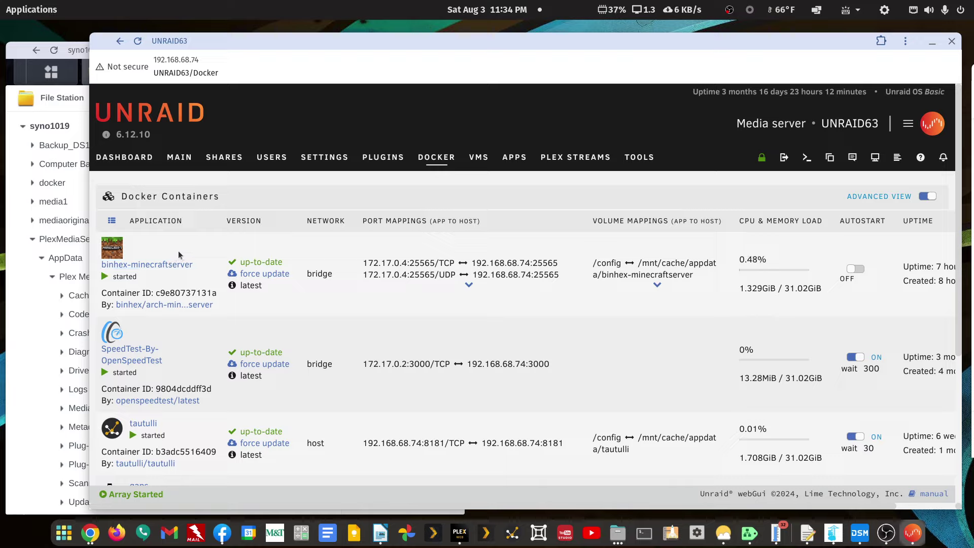
scroll(178, 251, down, 3)
scroll(178, 254, down, 1)
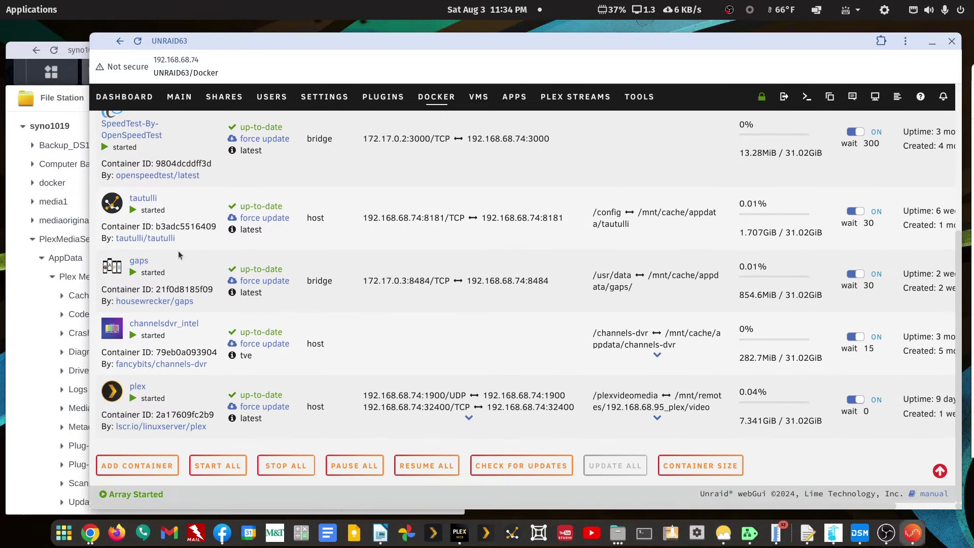
click(112, 396)
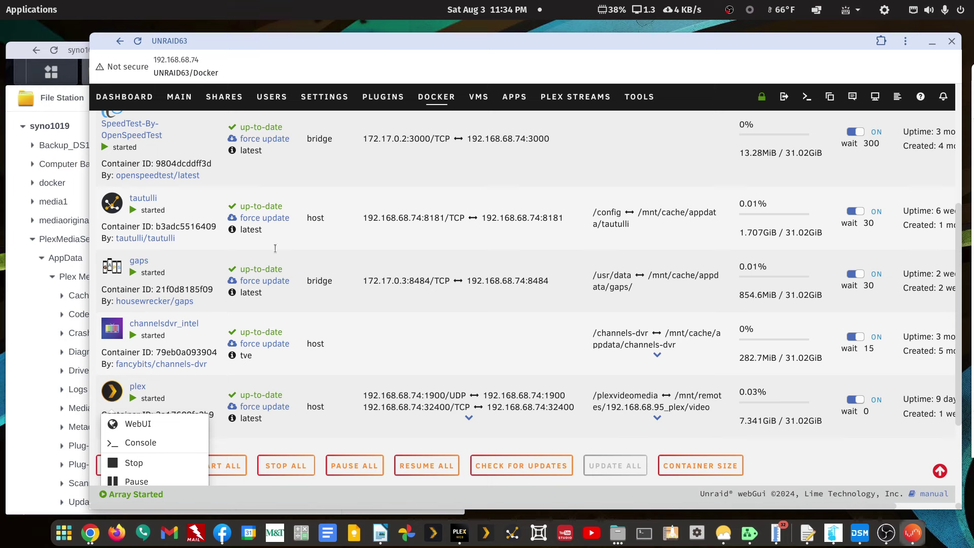
scroll(280, 214, up, 5)
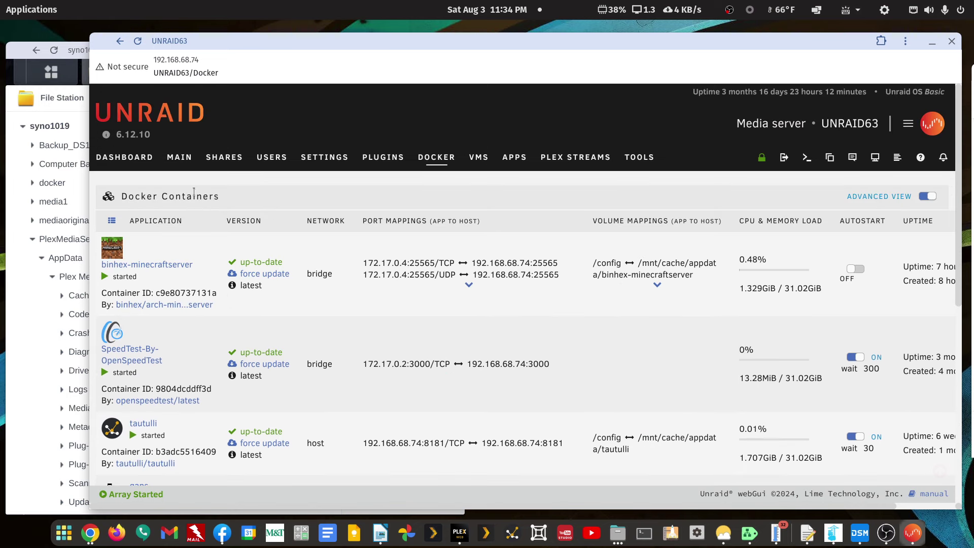
- Browse Unraid's cache pool through appdata, plex, Library and Application Support to examine the Plex Media Server folder's contents
click(180, 159)
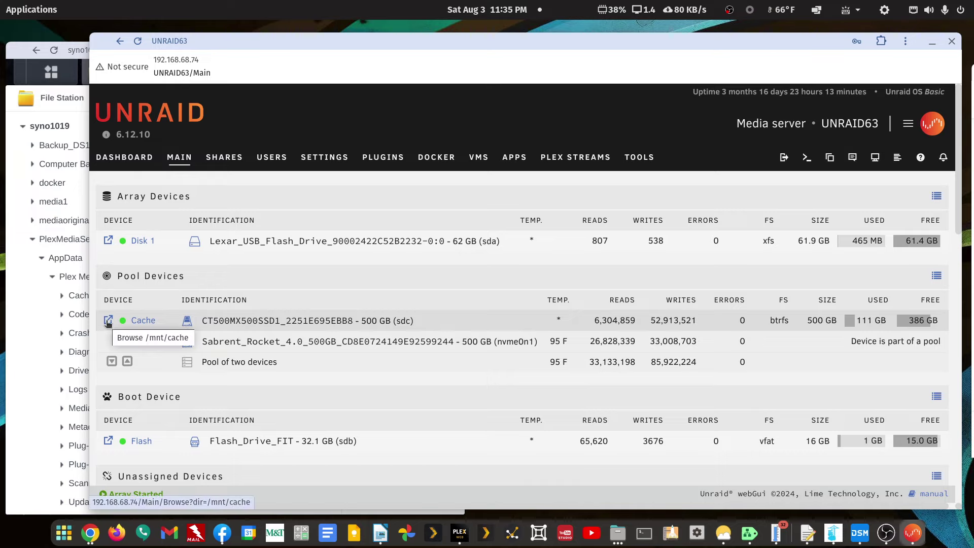
click(108, 321)
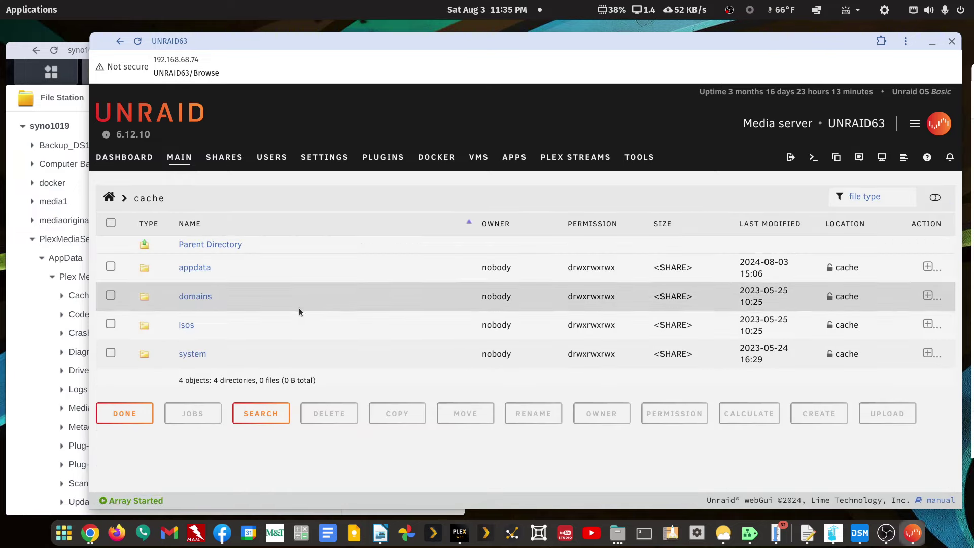
click(200, 269)
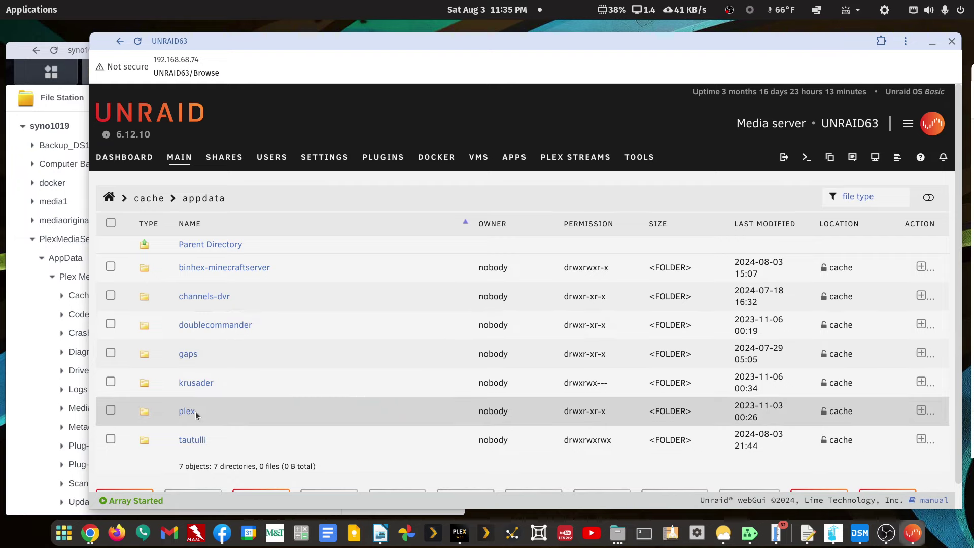
click(189, 411)
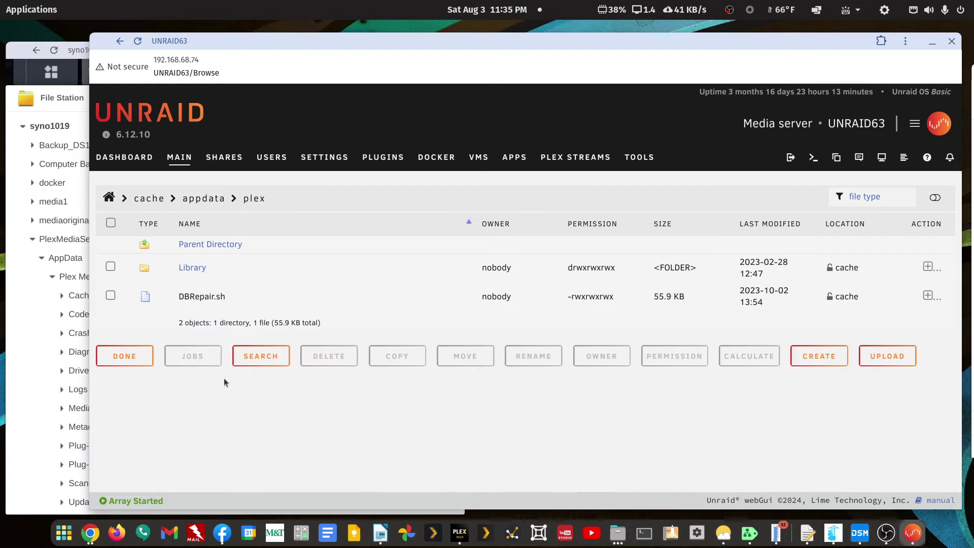
click(190, 269)
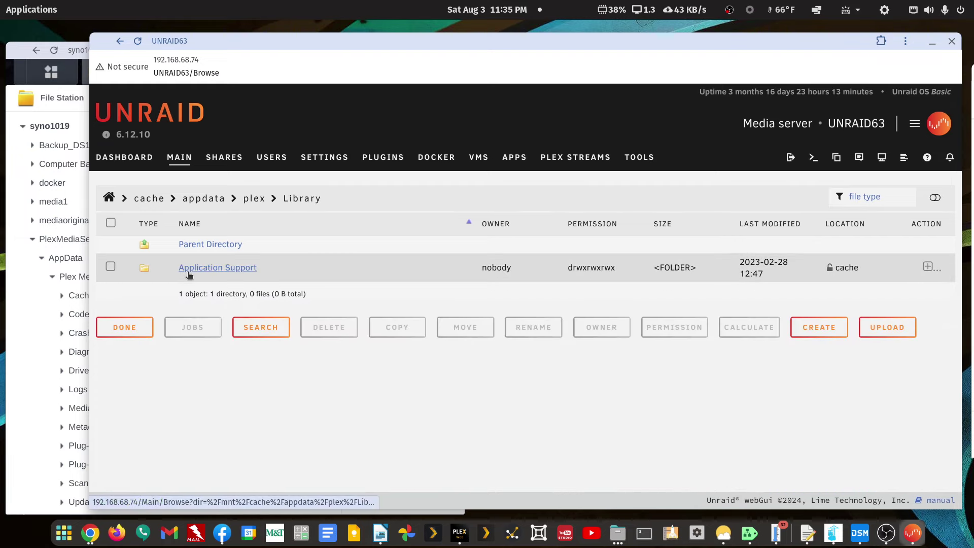
click(187, 272)
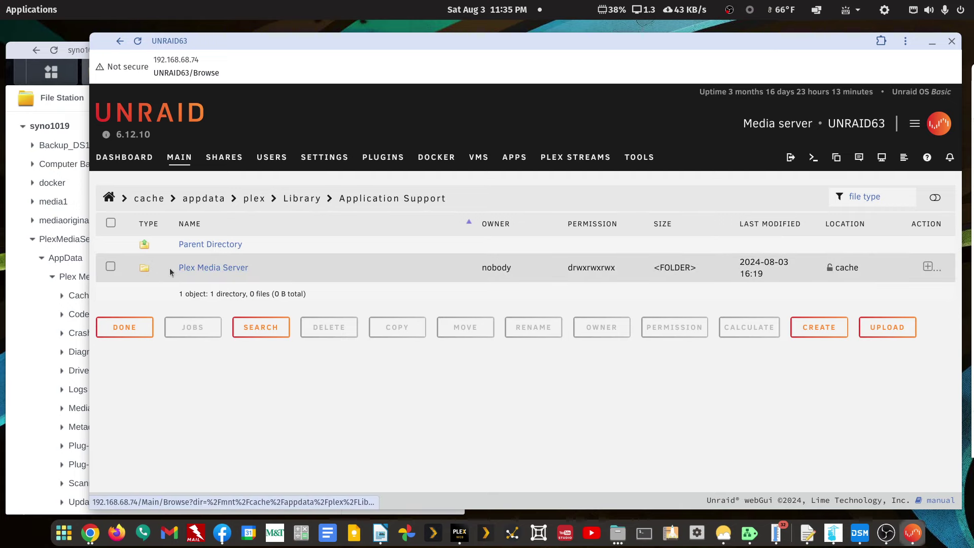
click(219, 271)
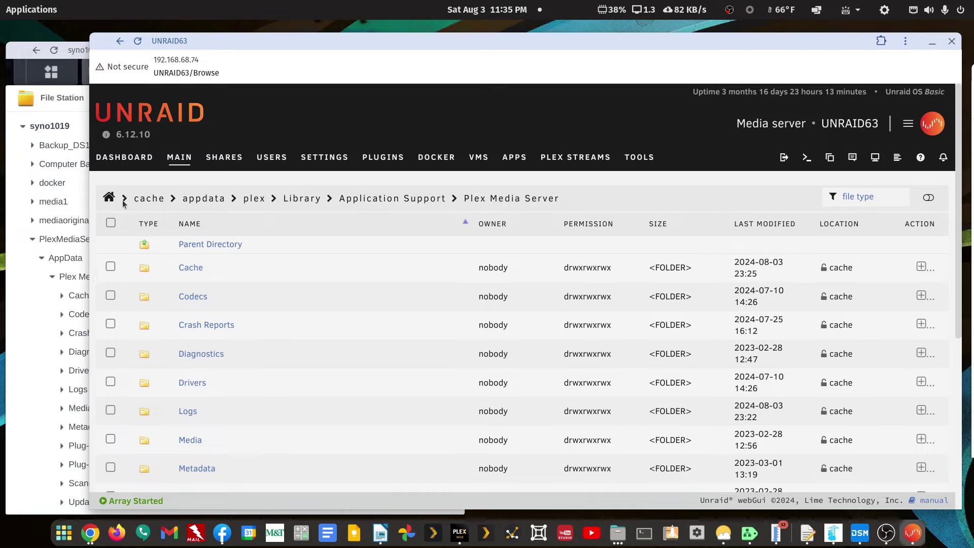
- Return to the Application Support folder and temporarily move the Unraid window aside to compare its path with File Station's Plex Media Server tree
click(426, 200)
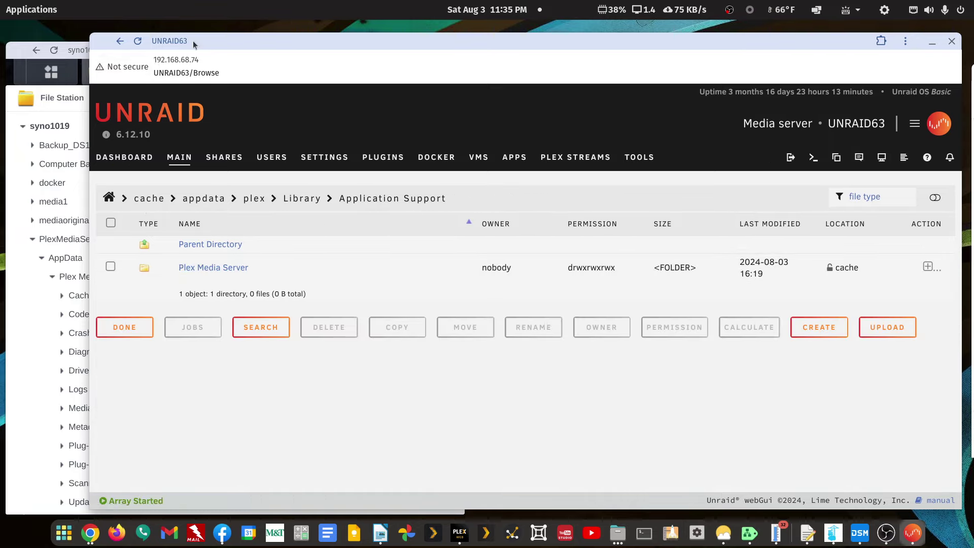
drag(193, 41, 531, 79)
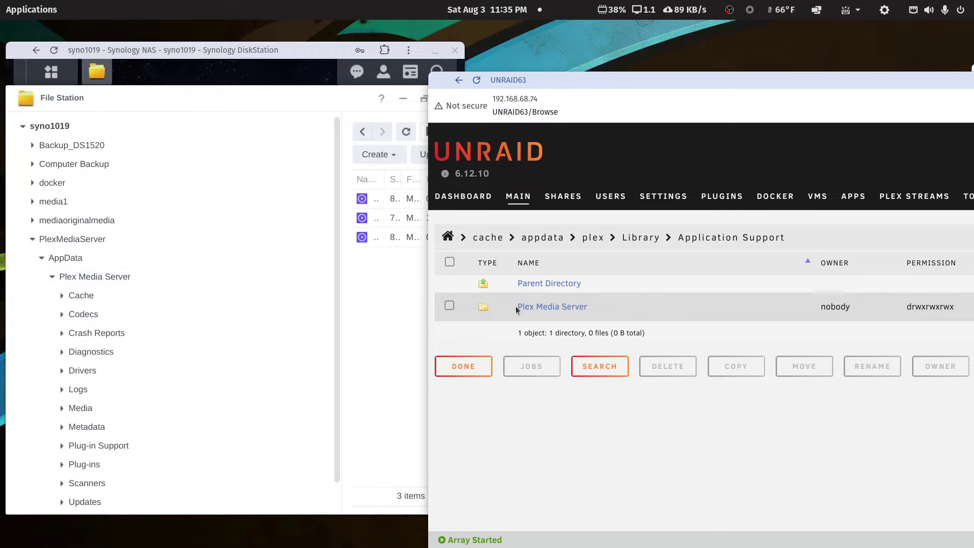
drag(693, 80, 329, 43)
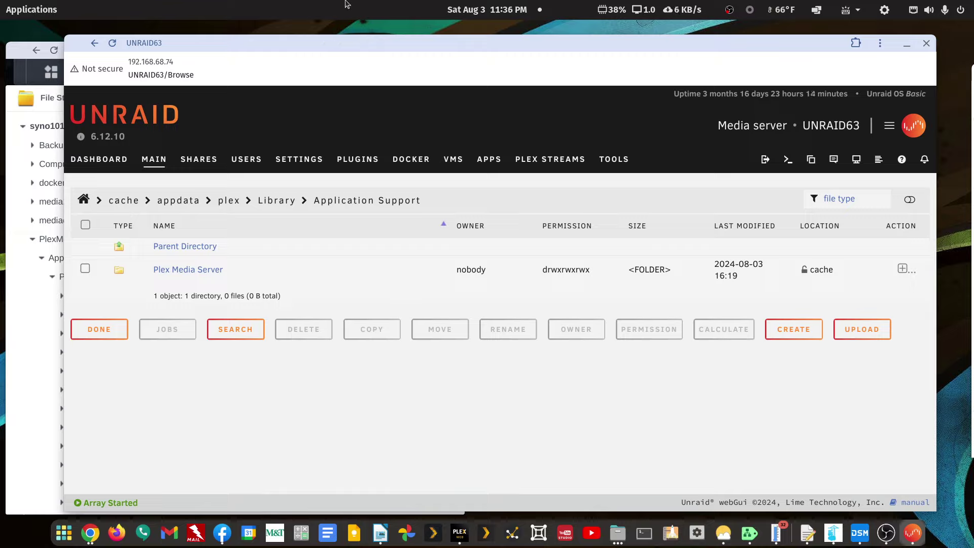
- Open the plex container's edit page from Unraid's Docker containers and maximize the window
click(431, 165)
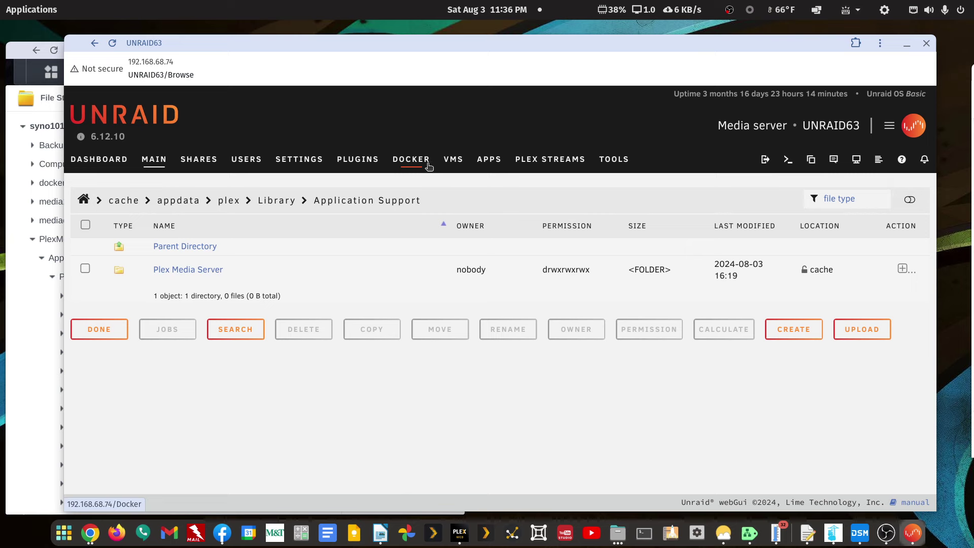
scroll(308, 282, down, 3)
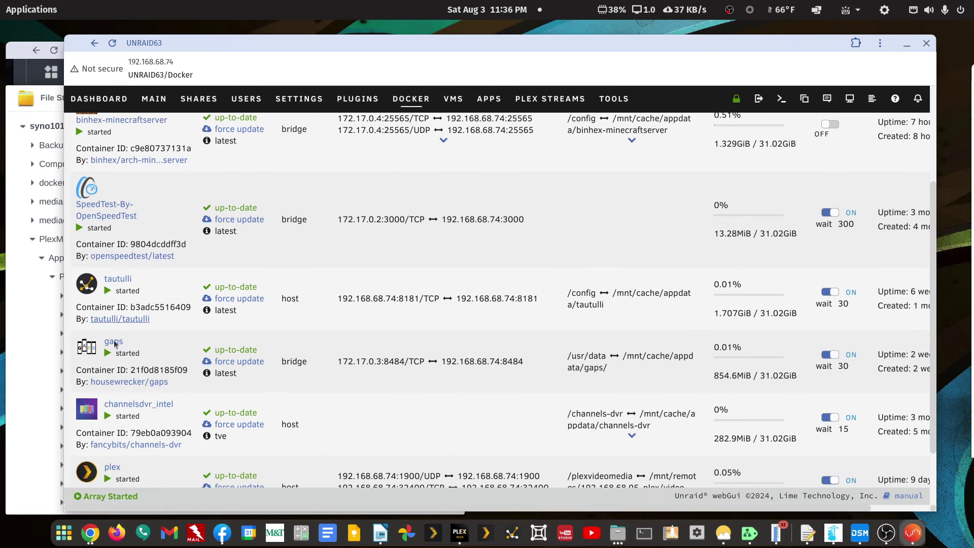
scroll(88, 403, down, 2)
click(85, 397)
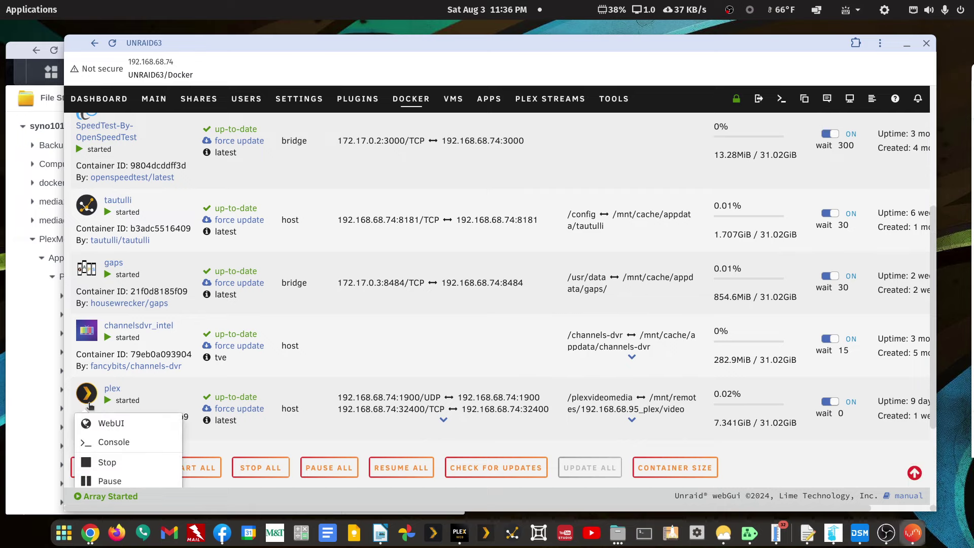
scroll(104, 440, down, 2)
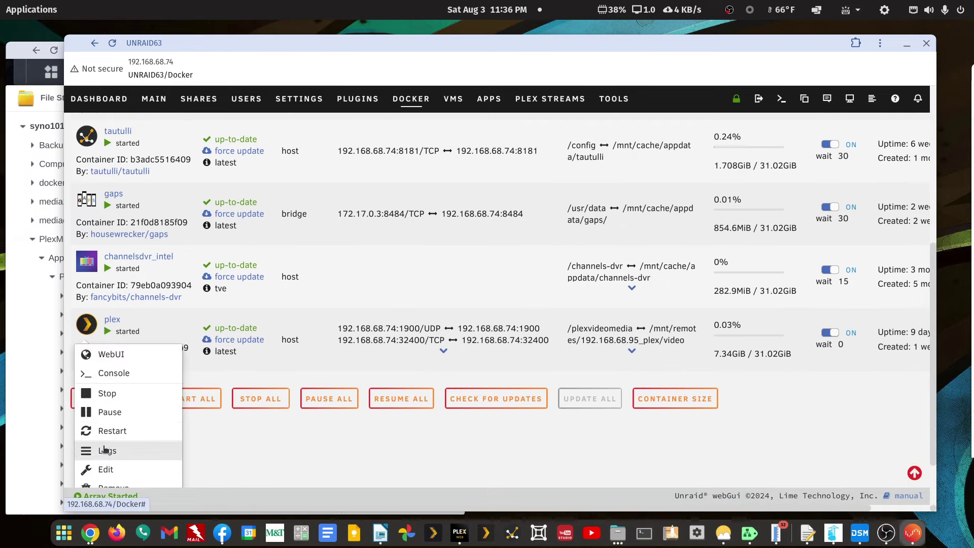
click(106, 469)
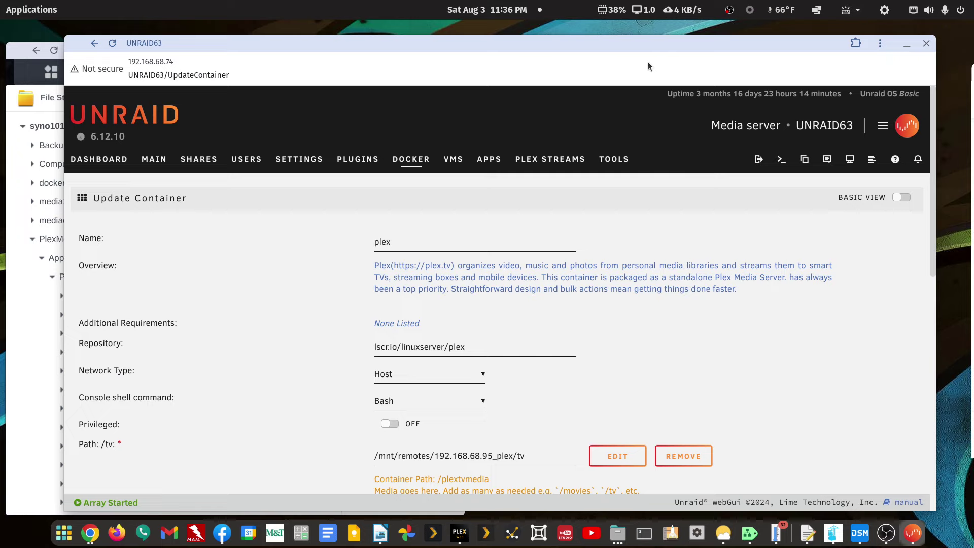
double_click(672, 48)
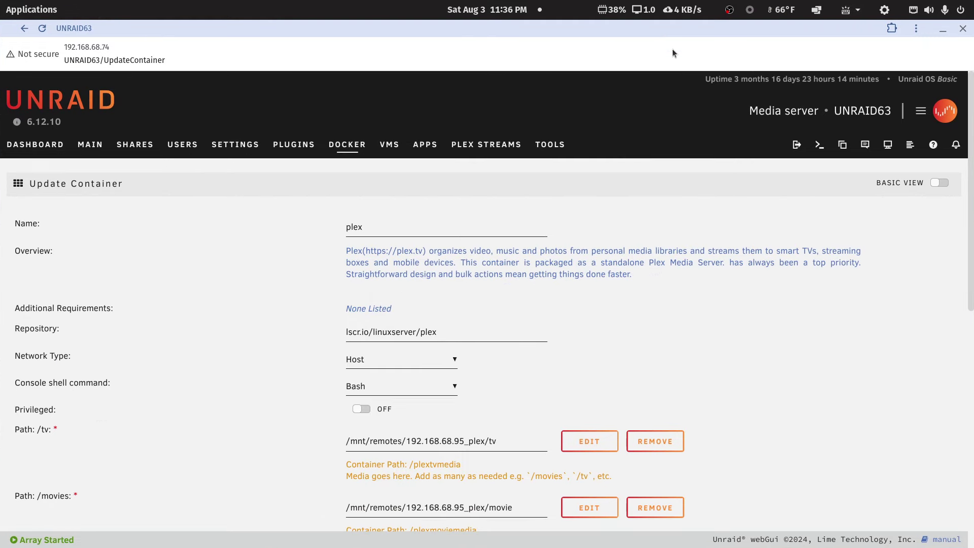
- Switch the plex container page to advanced view, reveal its additional settings, and examine the media and Appdata path mappings
click(937, 182)
scroll(504, 307, down, 20)
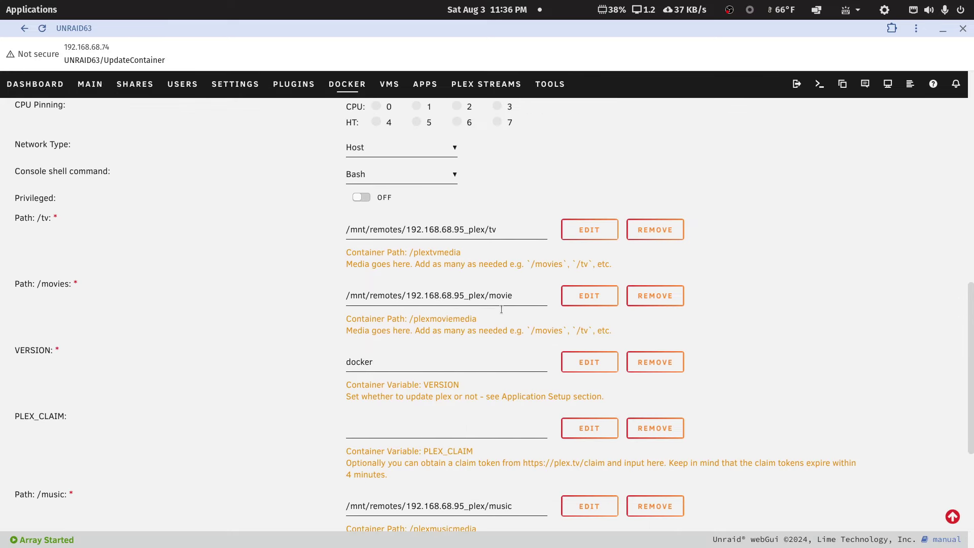
click(399, 433)
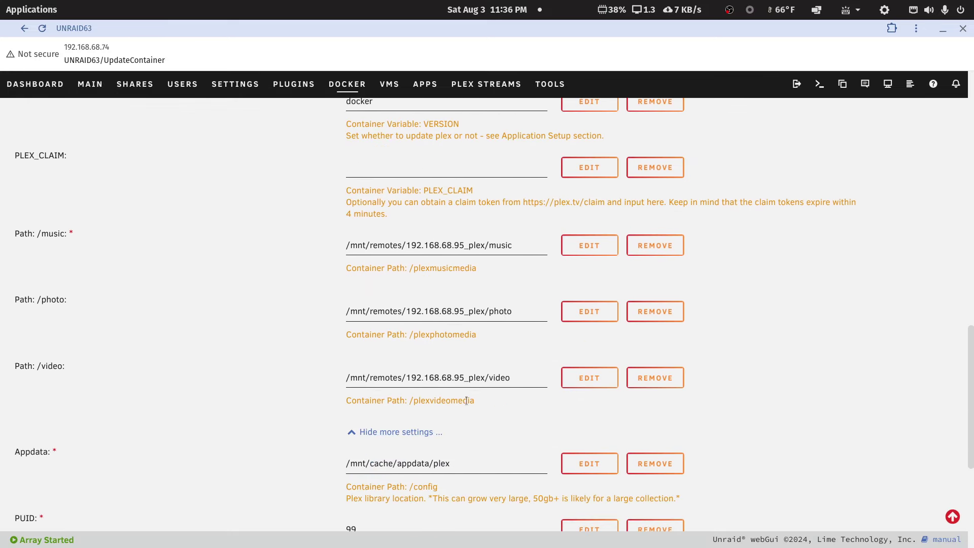
scroll(807, 379, up, 2)
scroll(806, 379, up, 2)
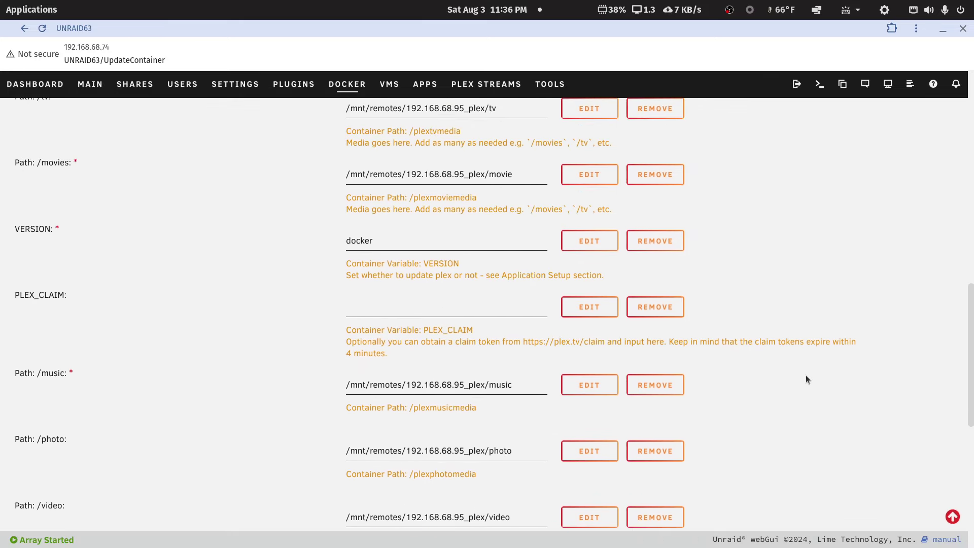
scroll(734, 339, down, 4)
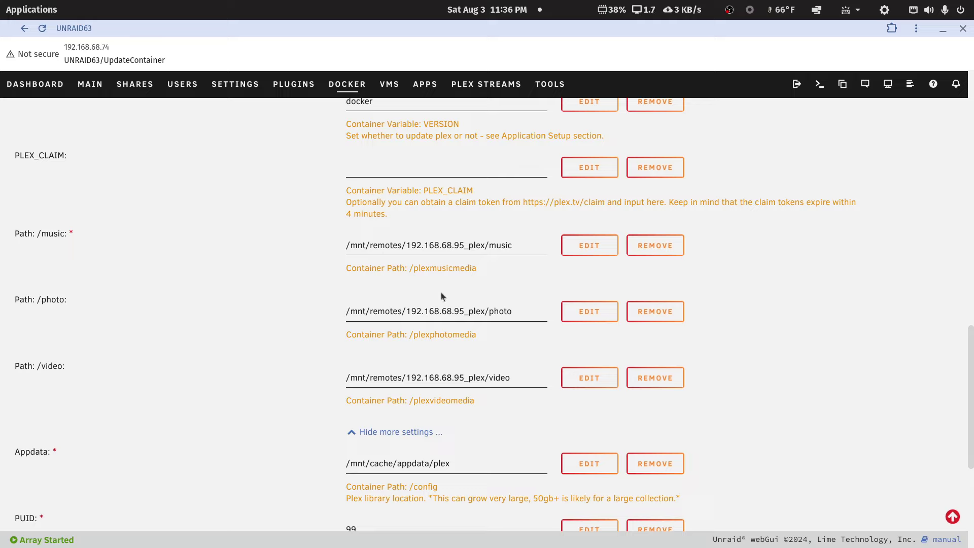
- Examine the container path in the plex container's /music path configuration and close it without saving
click(594, 252)
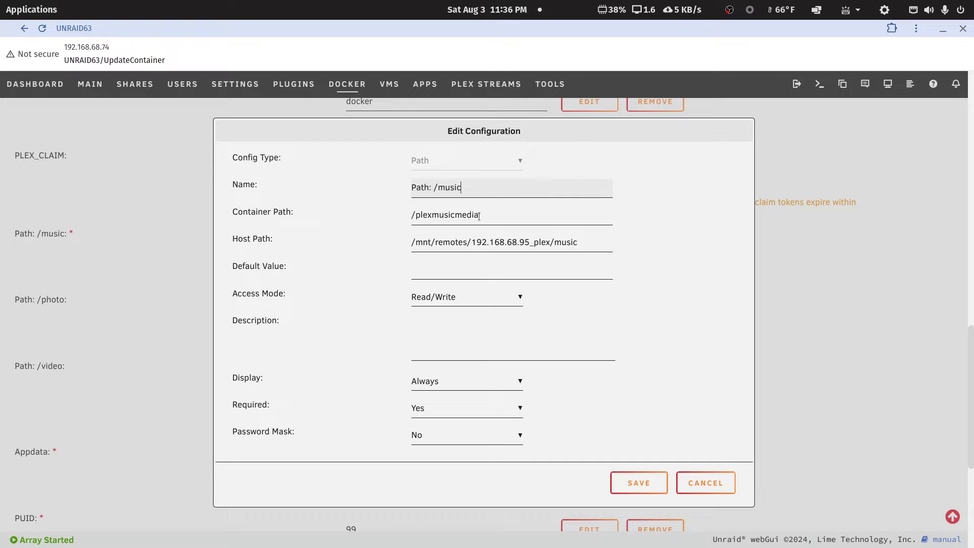
click(479, 216)
double_click(417, 221)
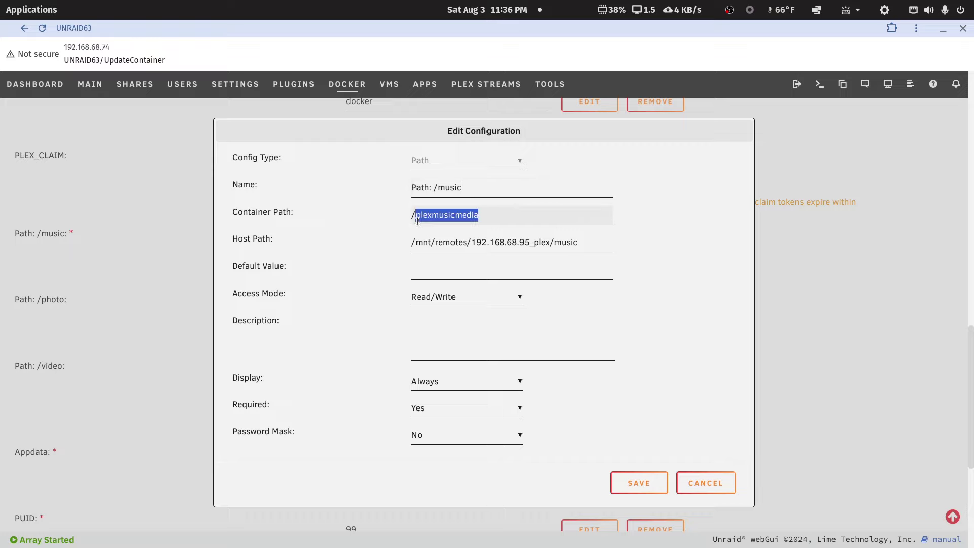
click(482, 217)
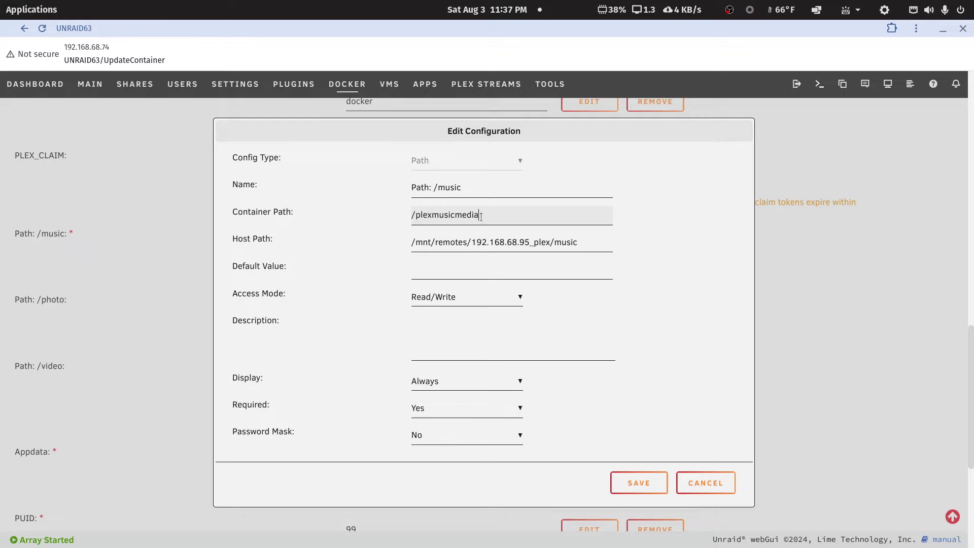
click(700, 485)
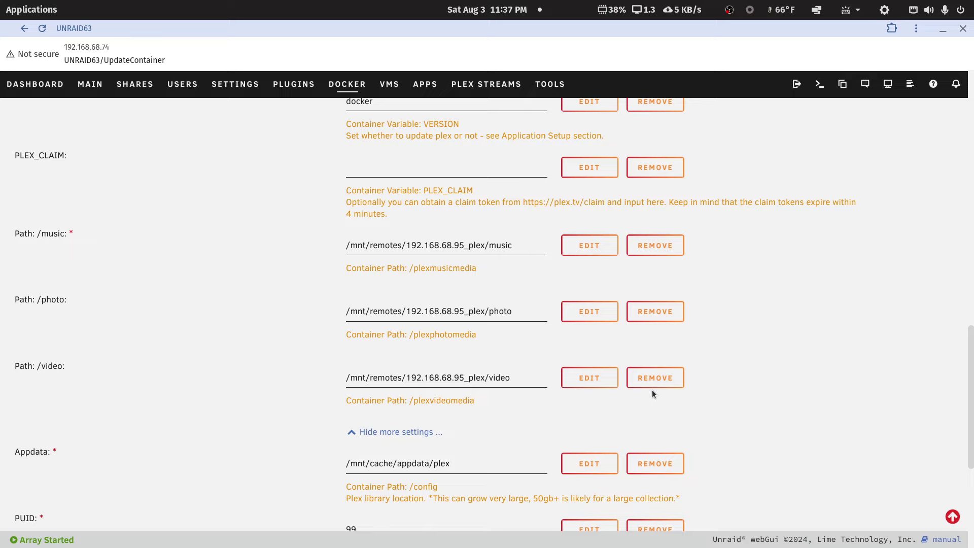
- Install the unassigned.devices plugin update to version 2024.08.03 from Unraid's Main page
scroll(213, 318, up, 15)
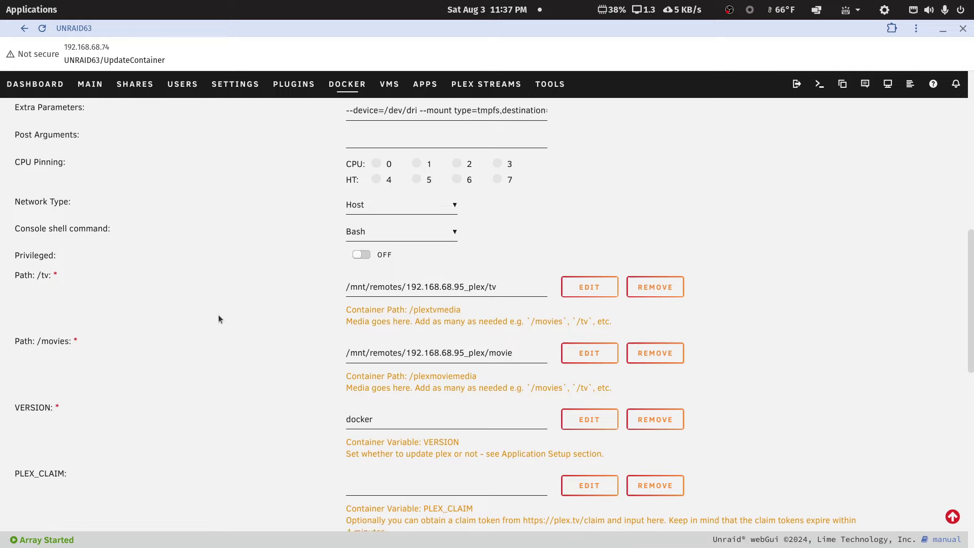
scroll(219, 319, up, 4)
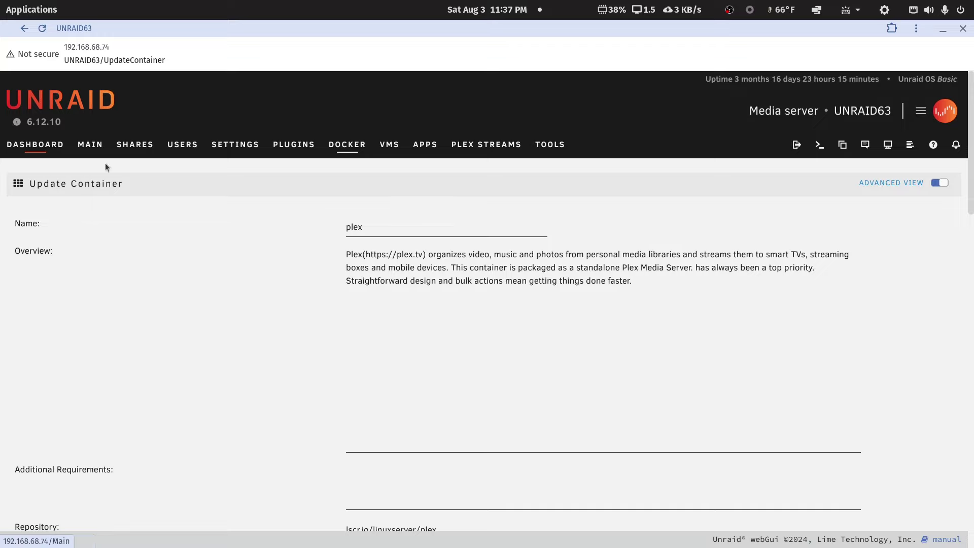
click(93, 149)
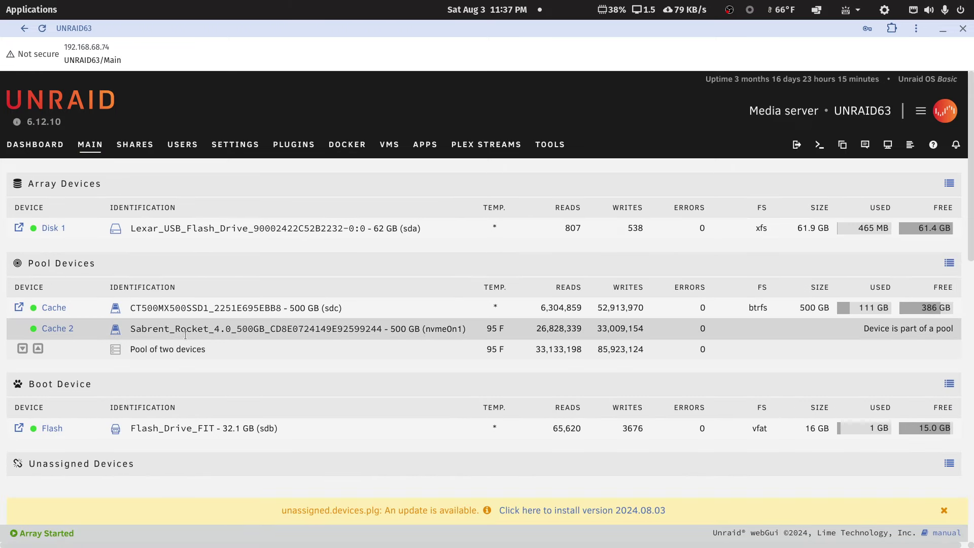
click(600, 511)
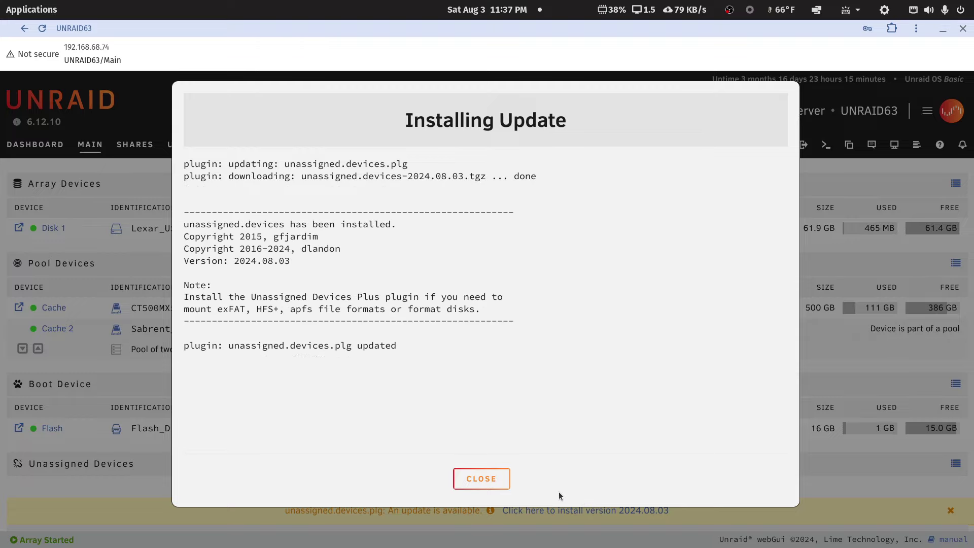
click(492, 478)
- Open Unraid's Docker page, switch to the Plex web app to view its Home screen, and move the Plex window out of the way
click(360, 151)
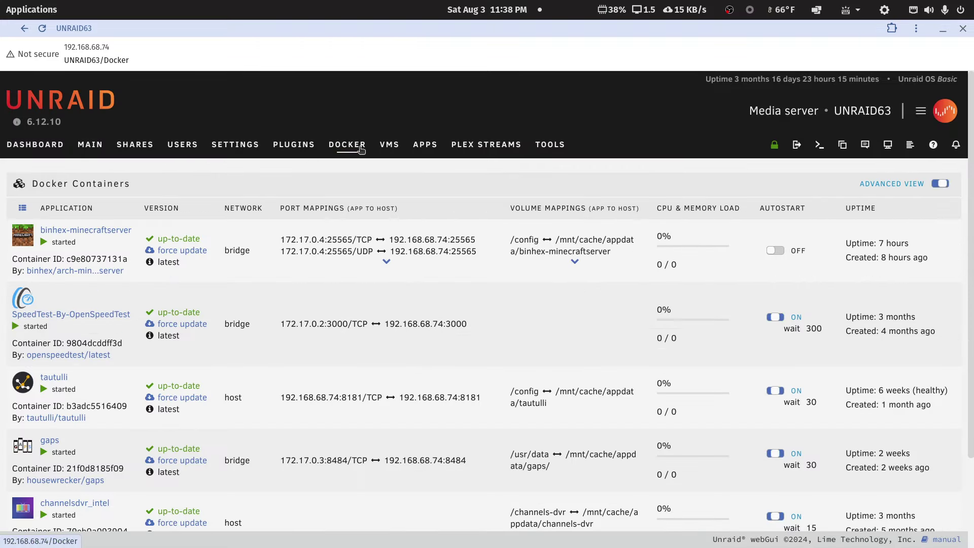
mouse_move(222, 546)
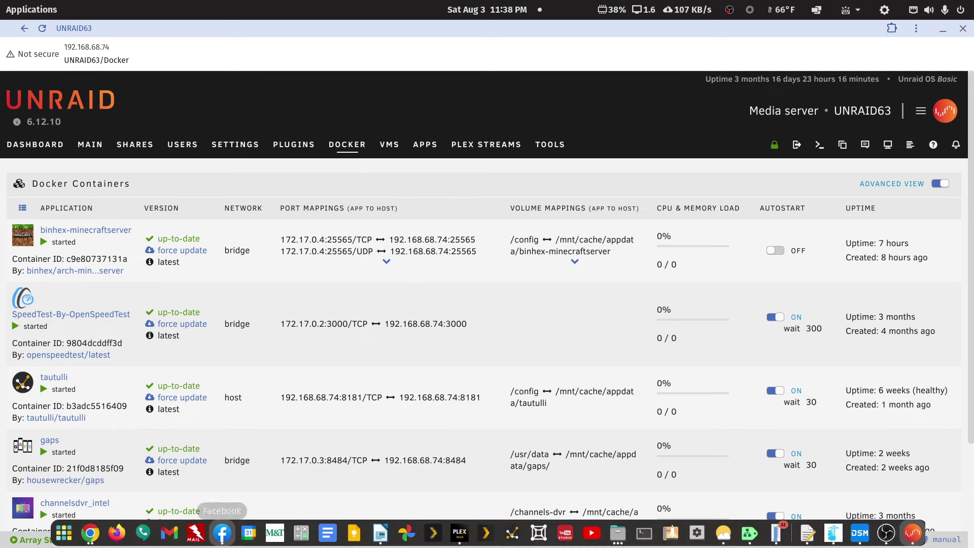
click(459, 534)
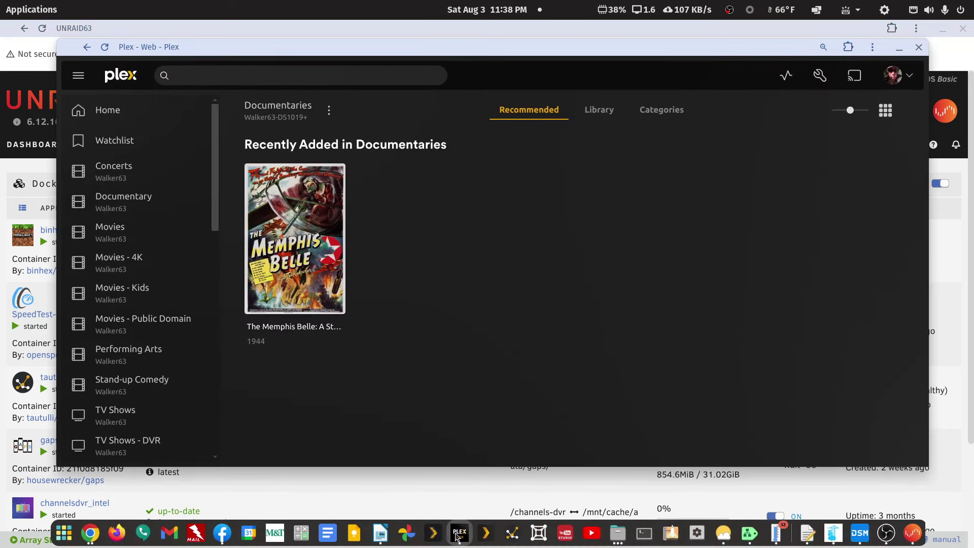
click(99, 109)
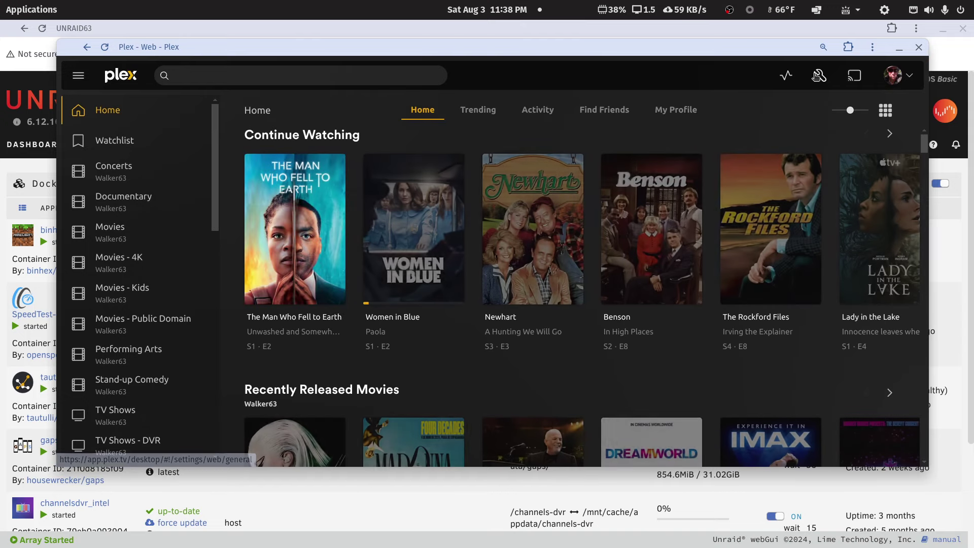
drag(742, 45, 973, 126)
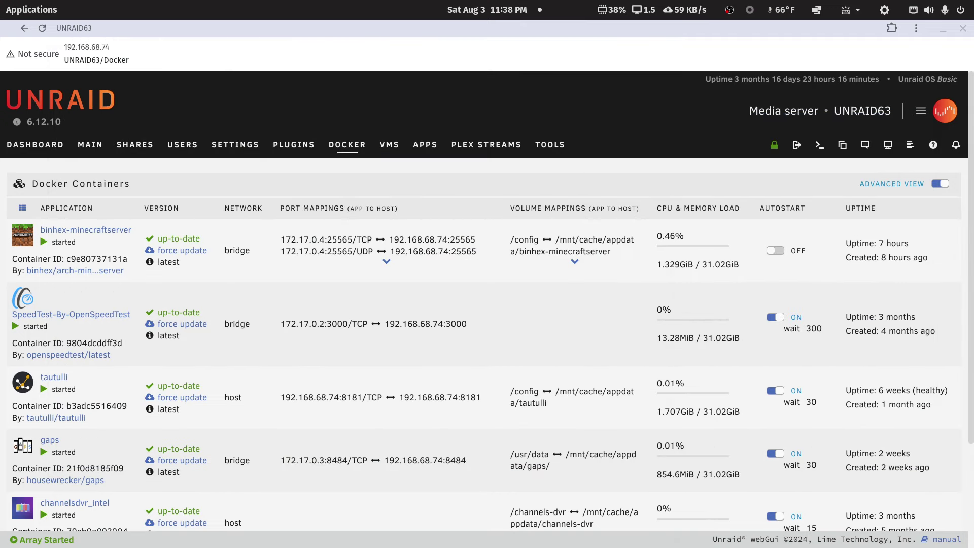
- Check Unraid's Docker containers for updates
scroll(220, 266, down, 1)
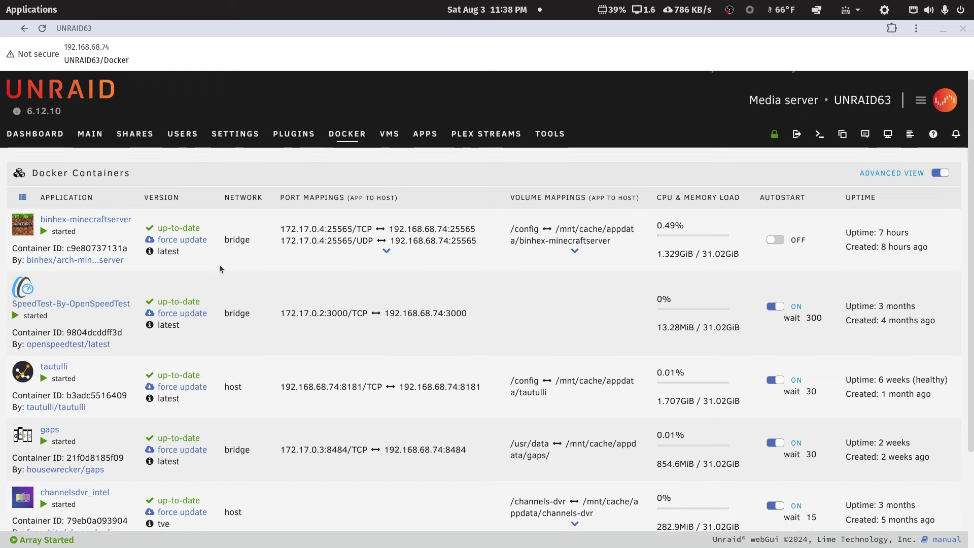
scroll(220, 264, down, 5)
click(431, 512)
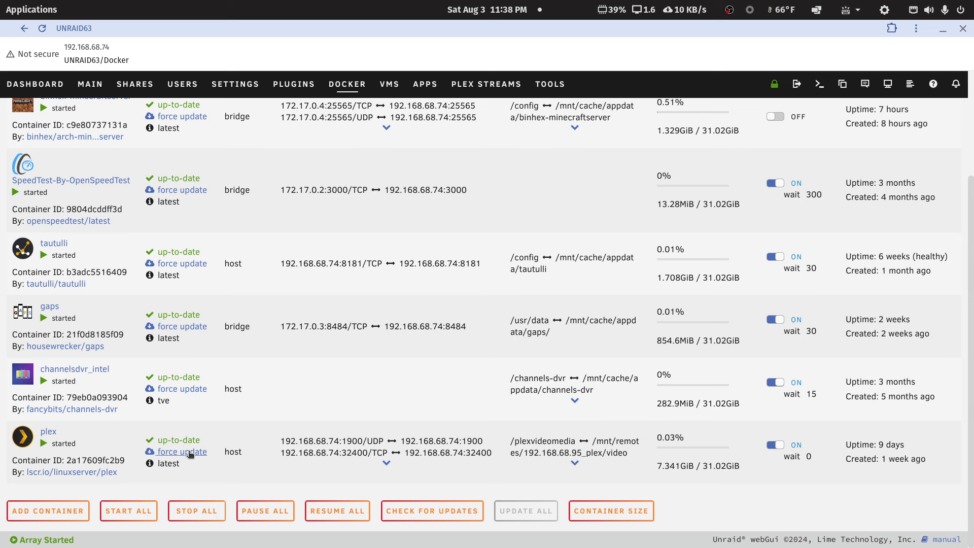
- Force an update of the plex Docker container on Unraid and close the finished update log
click(190, 452)
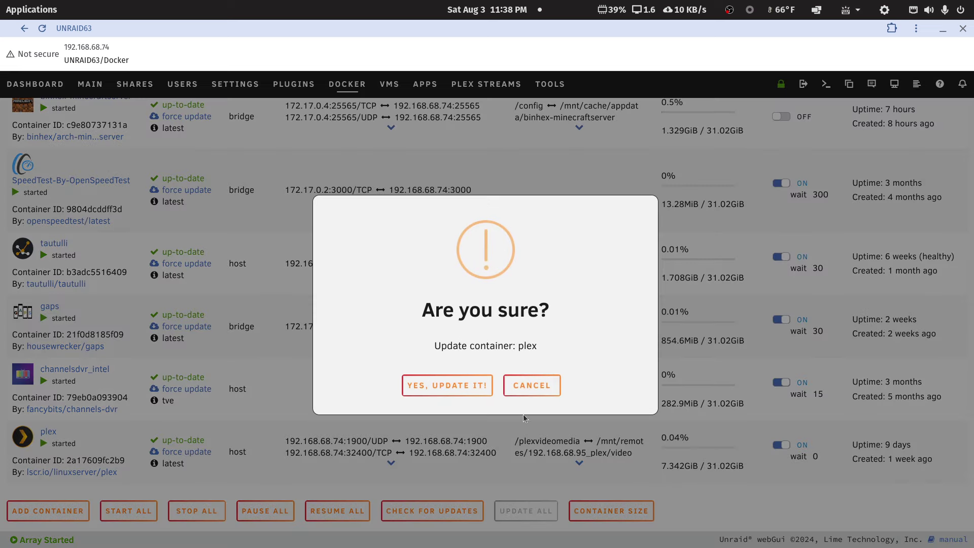
click(451, 389)
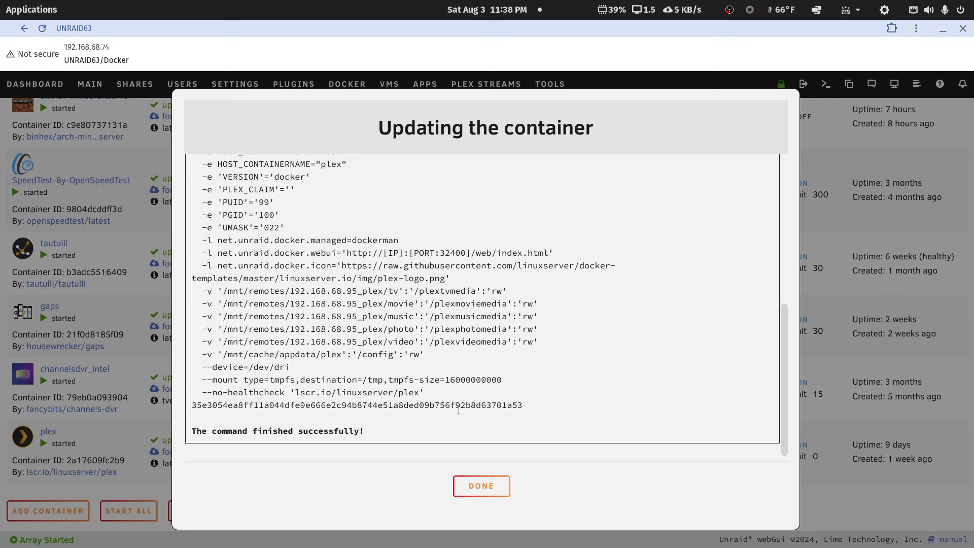
click(471, 486)
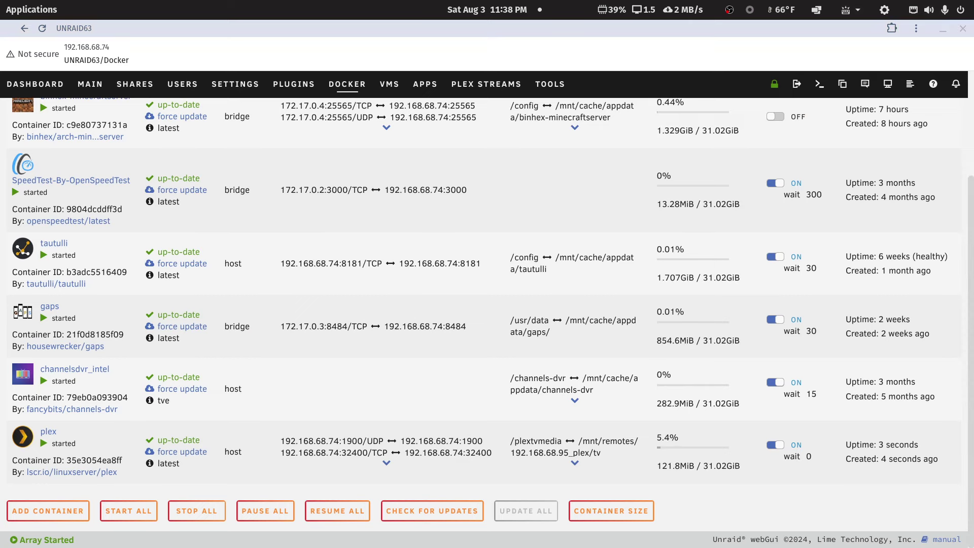
- Switch to the Plex web app, maximize it, and open the Walker63 server's General settings to check its version
drag(973, 32, 776, 67)
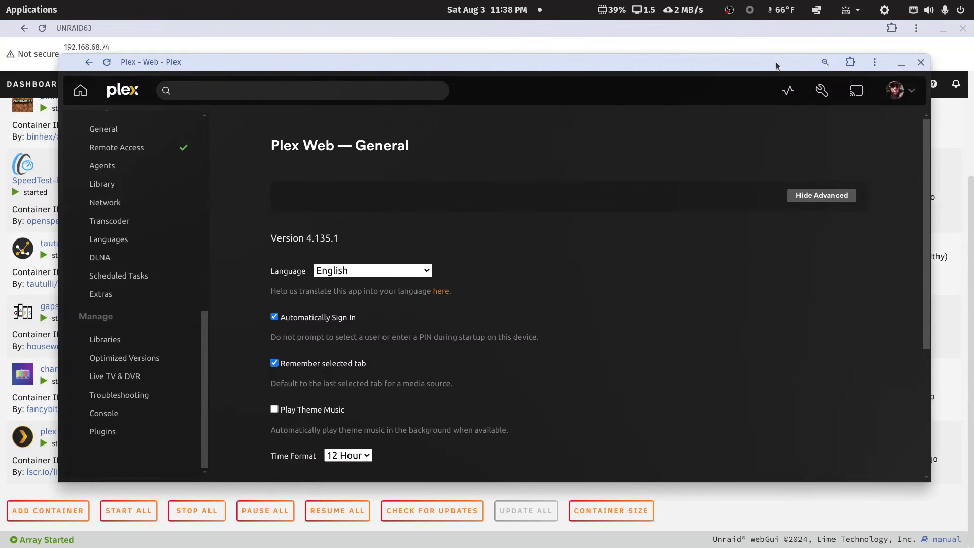
double_click(776, 67)
scroll(80, 270, up, 4)
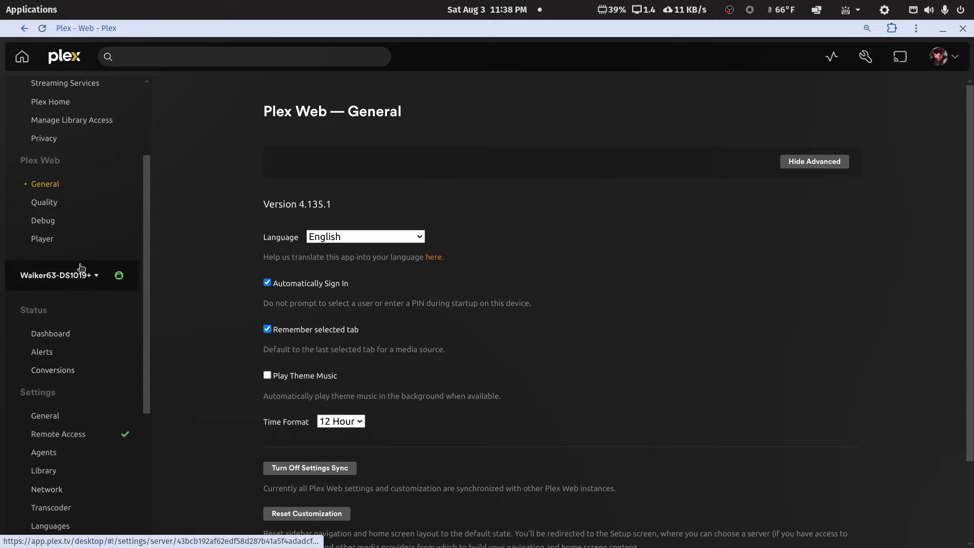
click(79, 274)
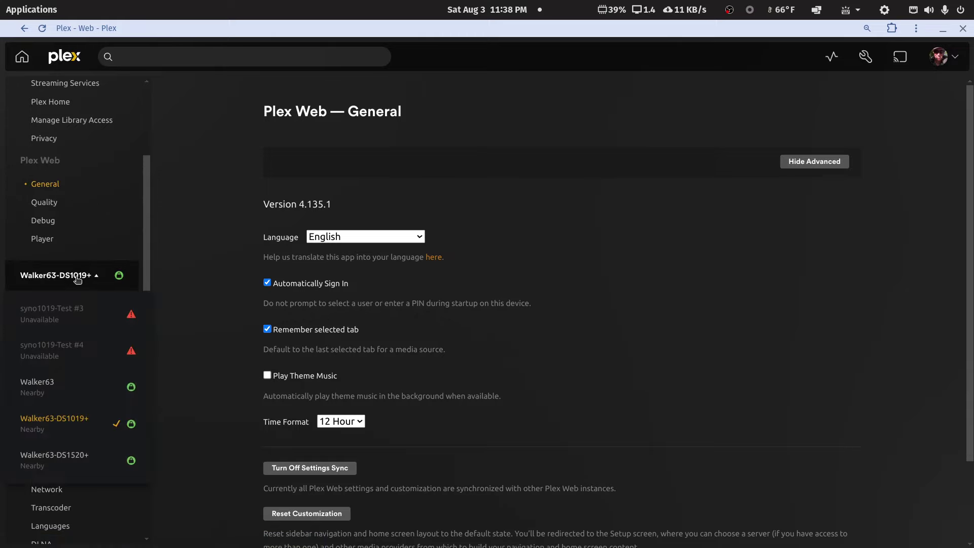
click(55, 388)
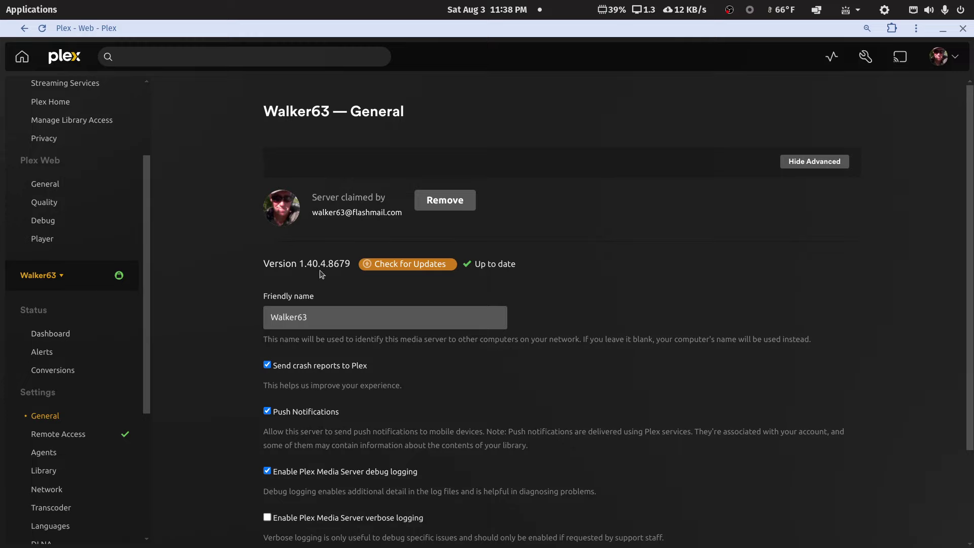
- Check the version in the Walker63-DS1019+ server's General settings, and move the restored Plex window out of the way
click(57, 282)
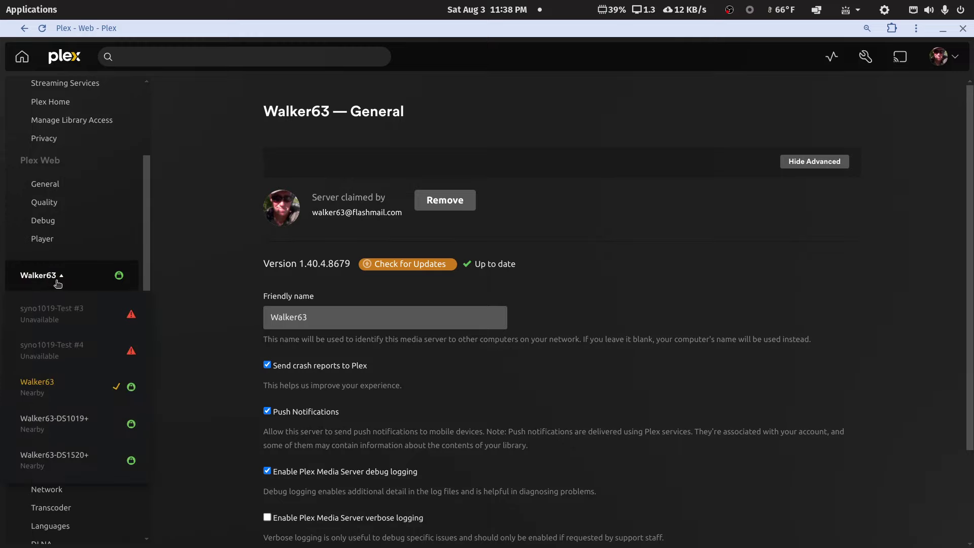
click(56, 421)
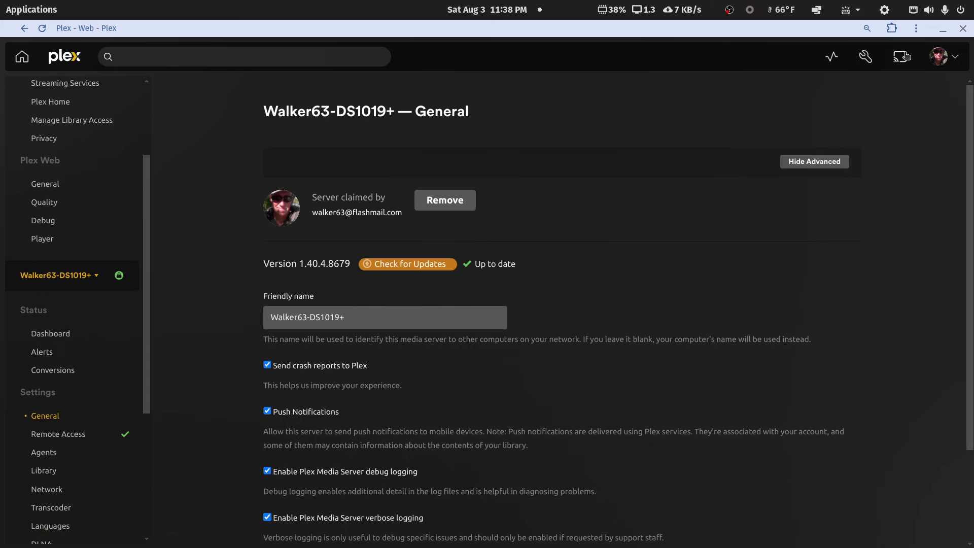
double_click(826, 29)
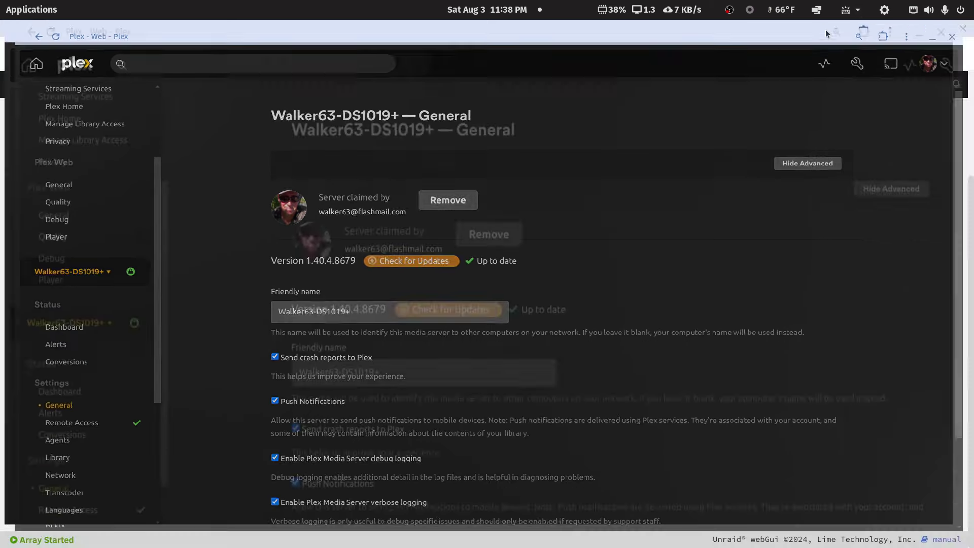
drag(826, 30, 973, 350)
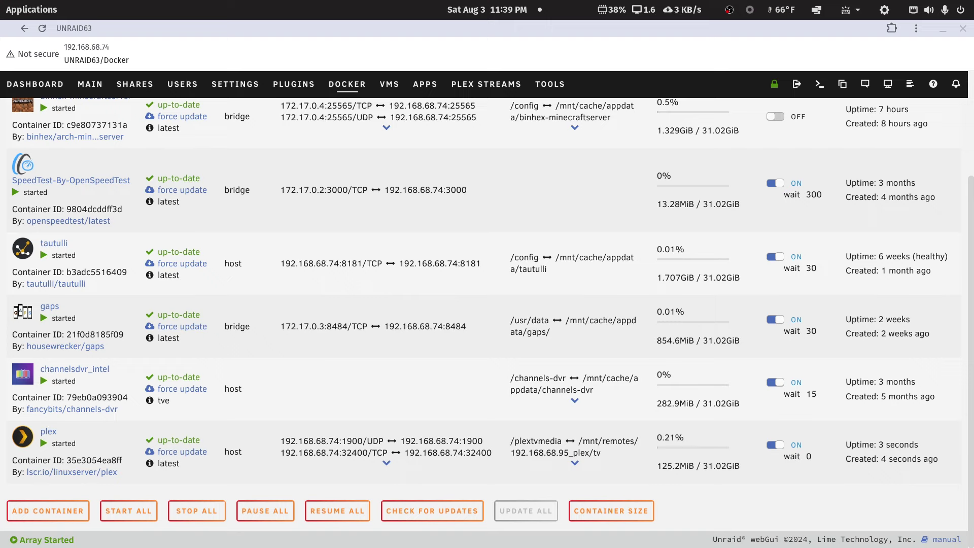
- Close the Unraid window, maximize the Synology DSM window, and close File Station
click(963, 29)
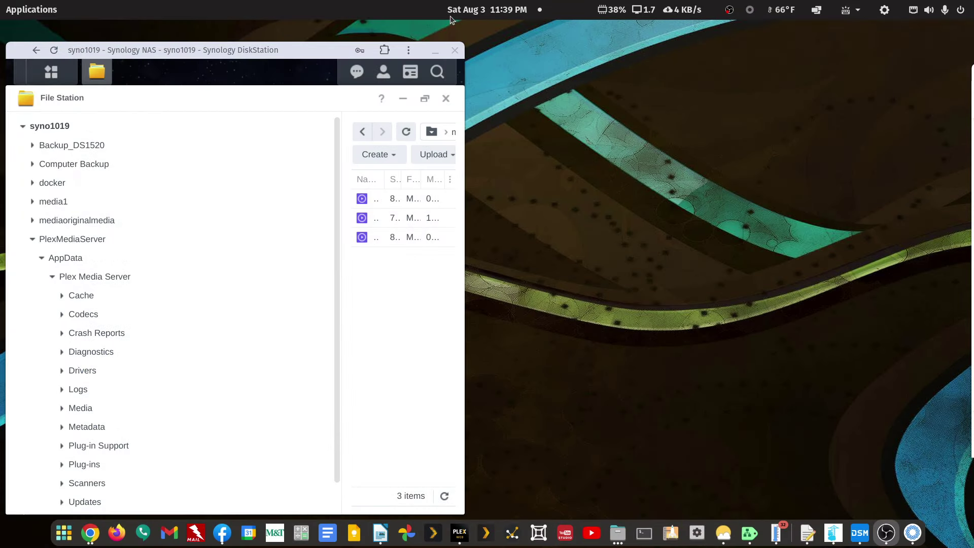
double_click(317, 54)
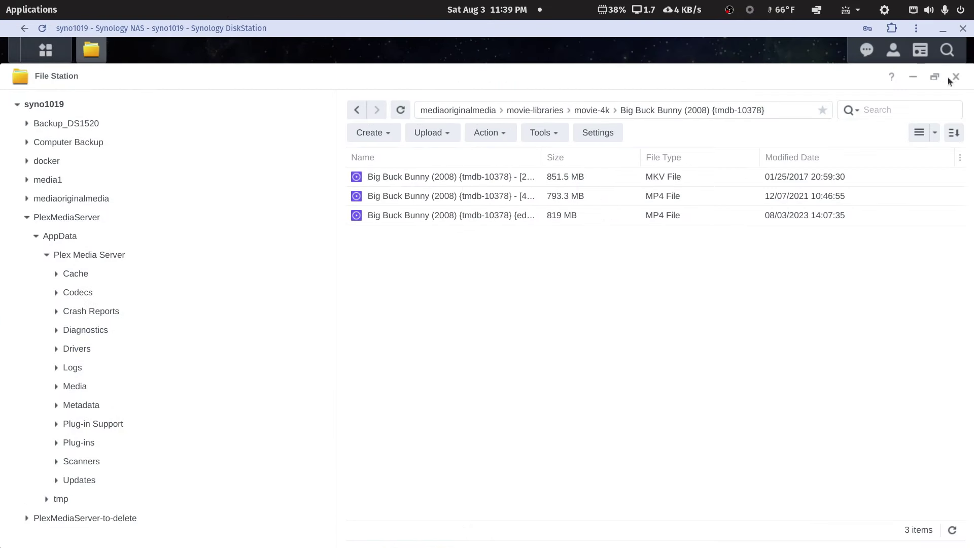
click(953, 79)
- Restore the Synology DSM window from full screen, widen it, and center it on the desktop
double_click(843, 28)
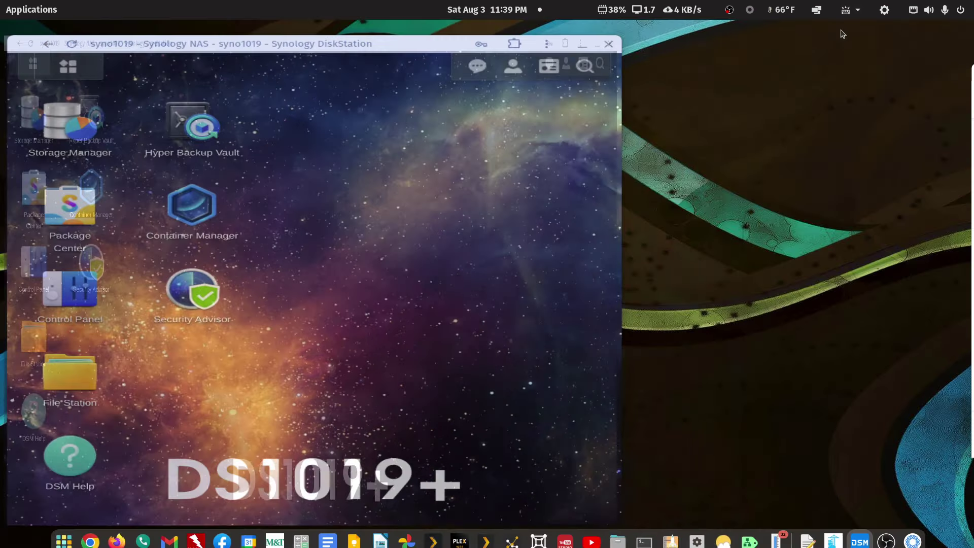
drag(299, 64, 478, 50)
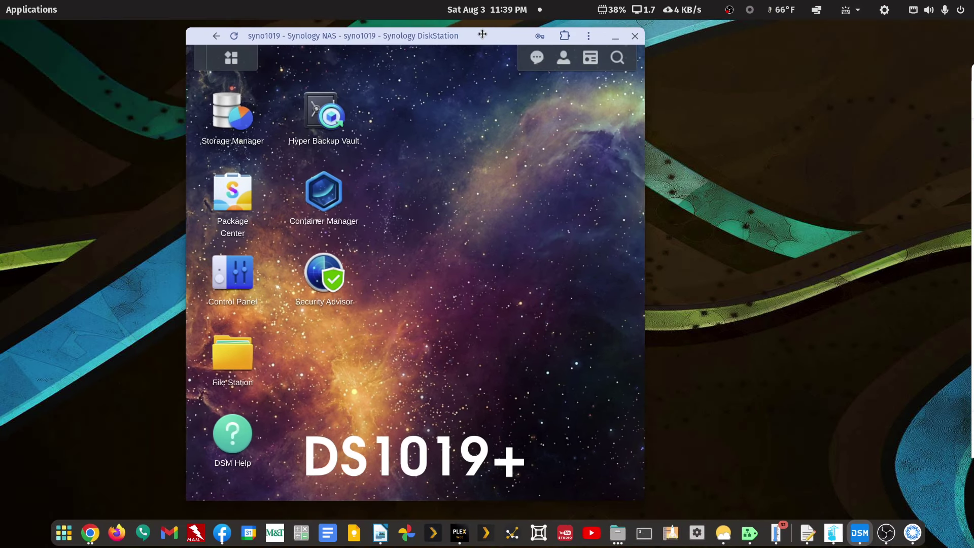
drag(643, 219, 901, 244)
drag(661, 38, 620, 42)
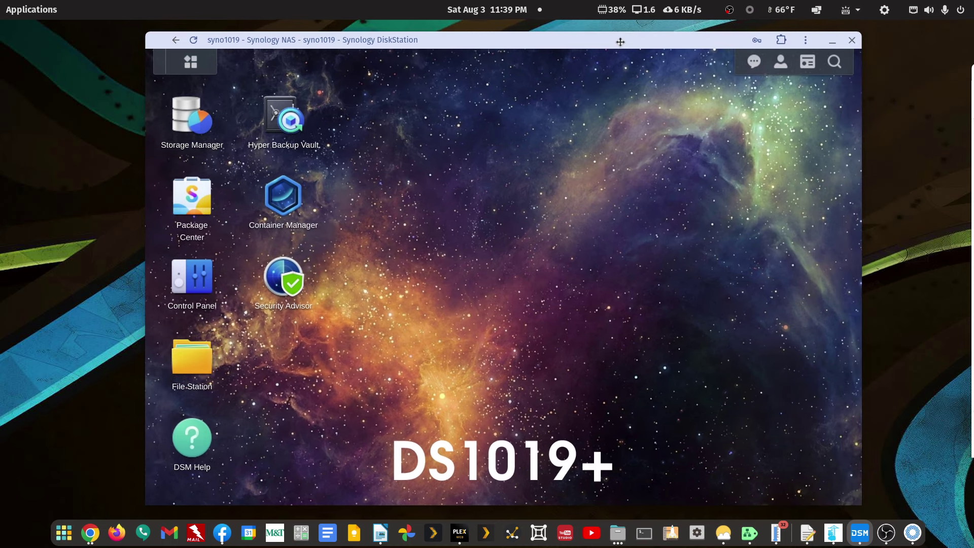